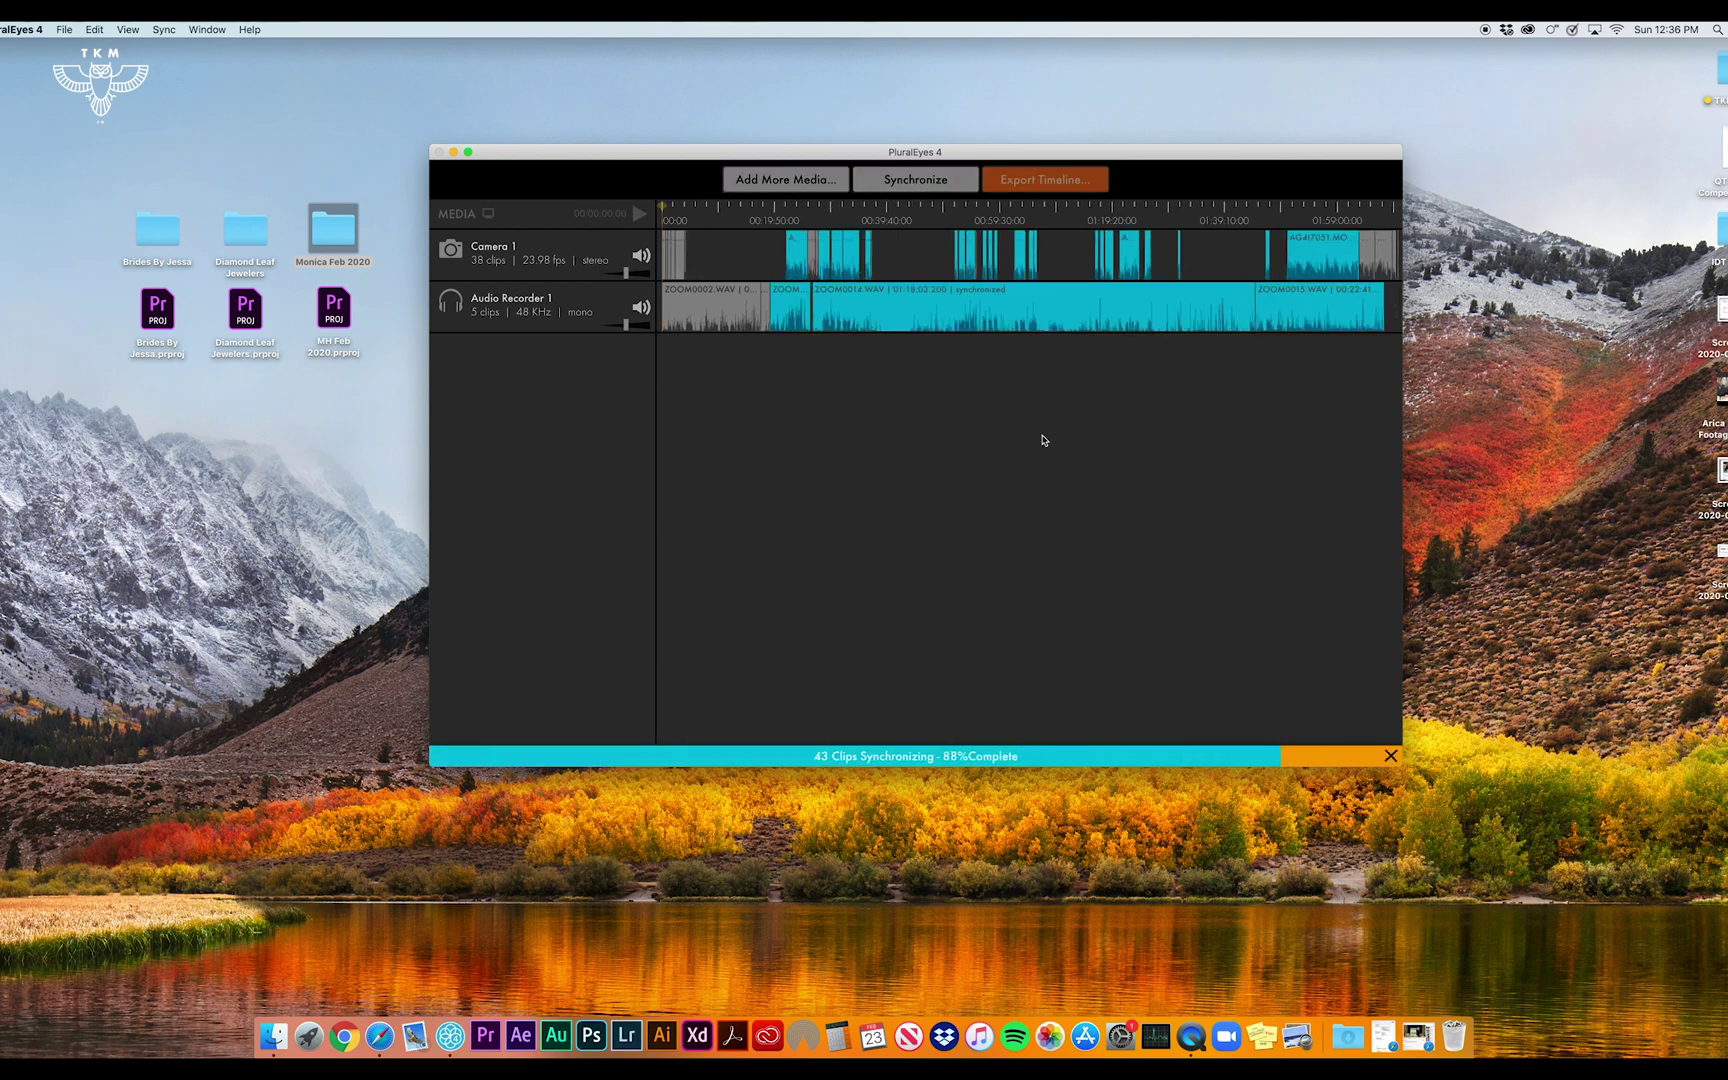
Export the PluralEyes synced timeline as 'MH Synced' to the Desktop
click(1045, 177)
text(MH Sync)
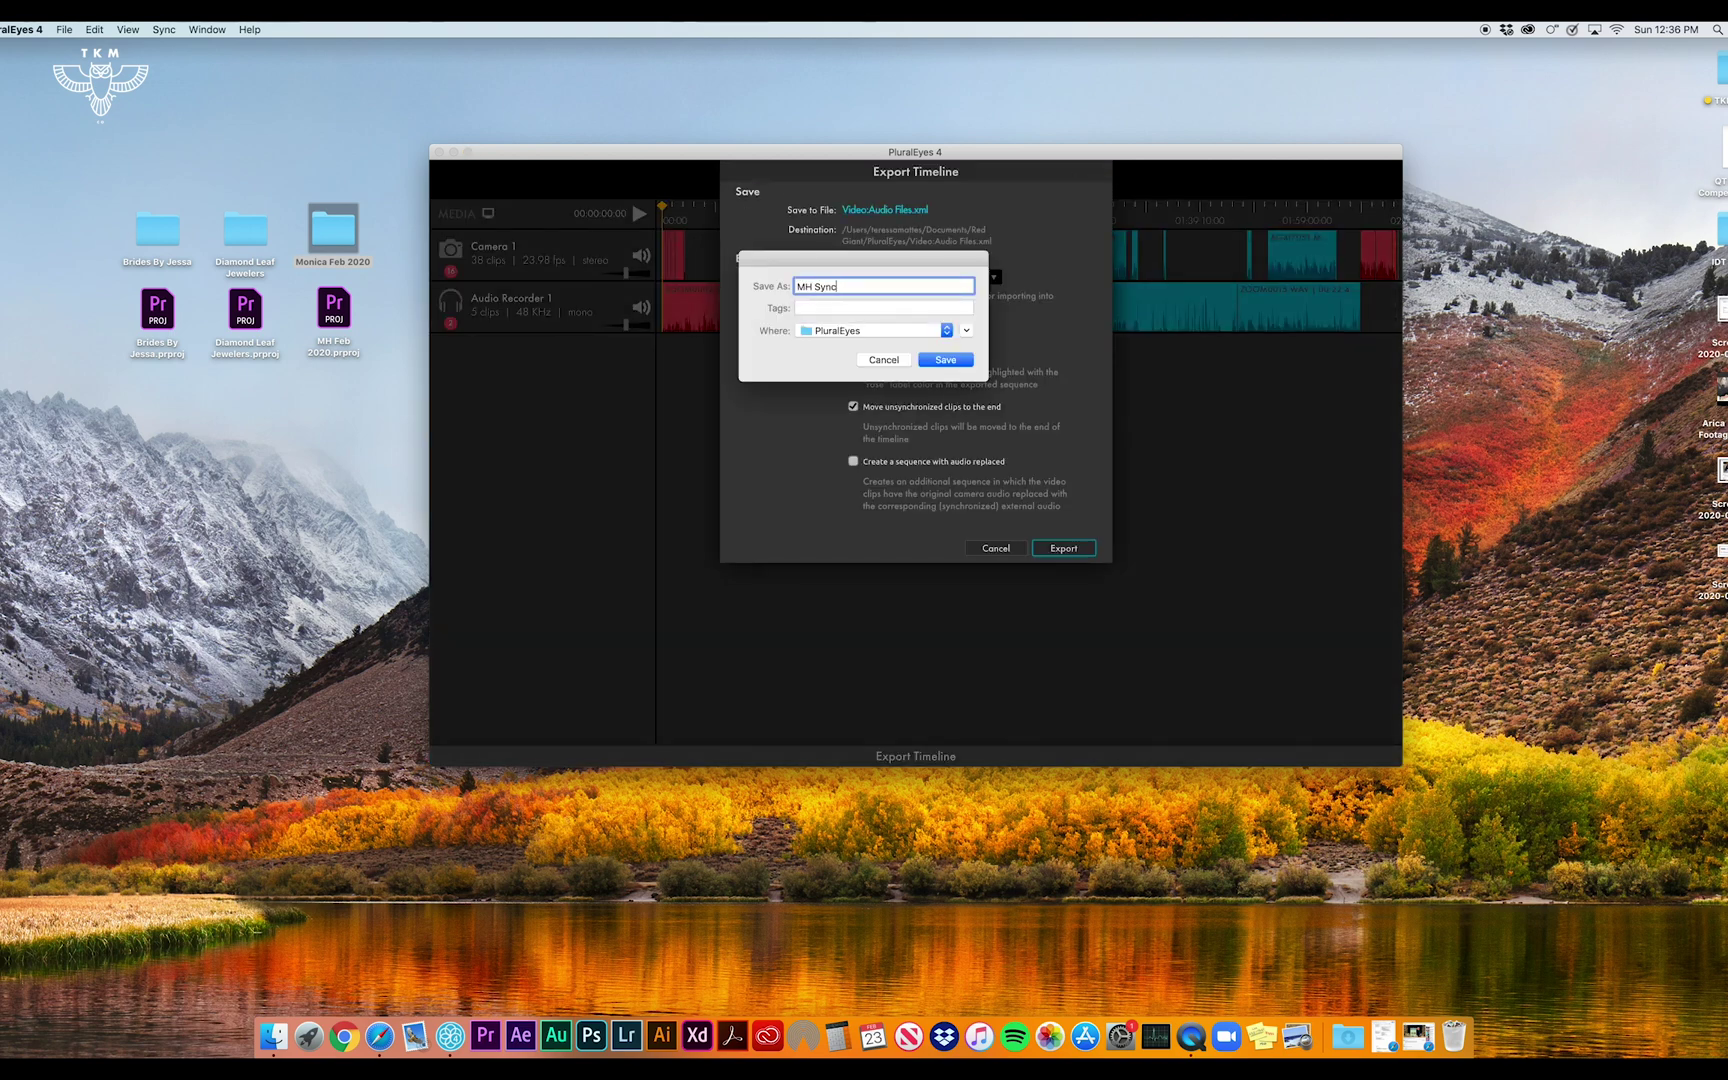
text(ed)
click(946, 330)
click(942, 509)
key(Return)
click(1063, 548)
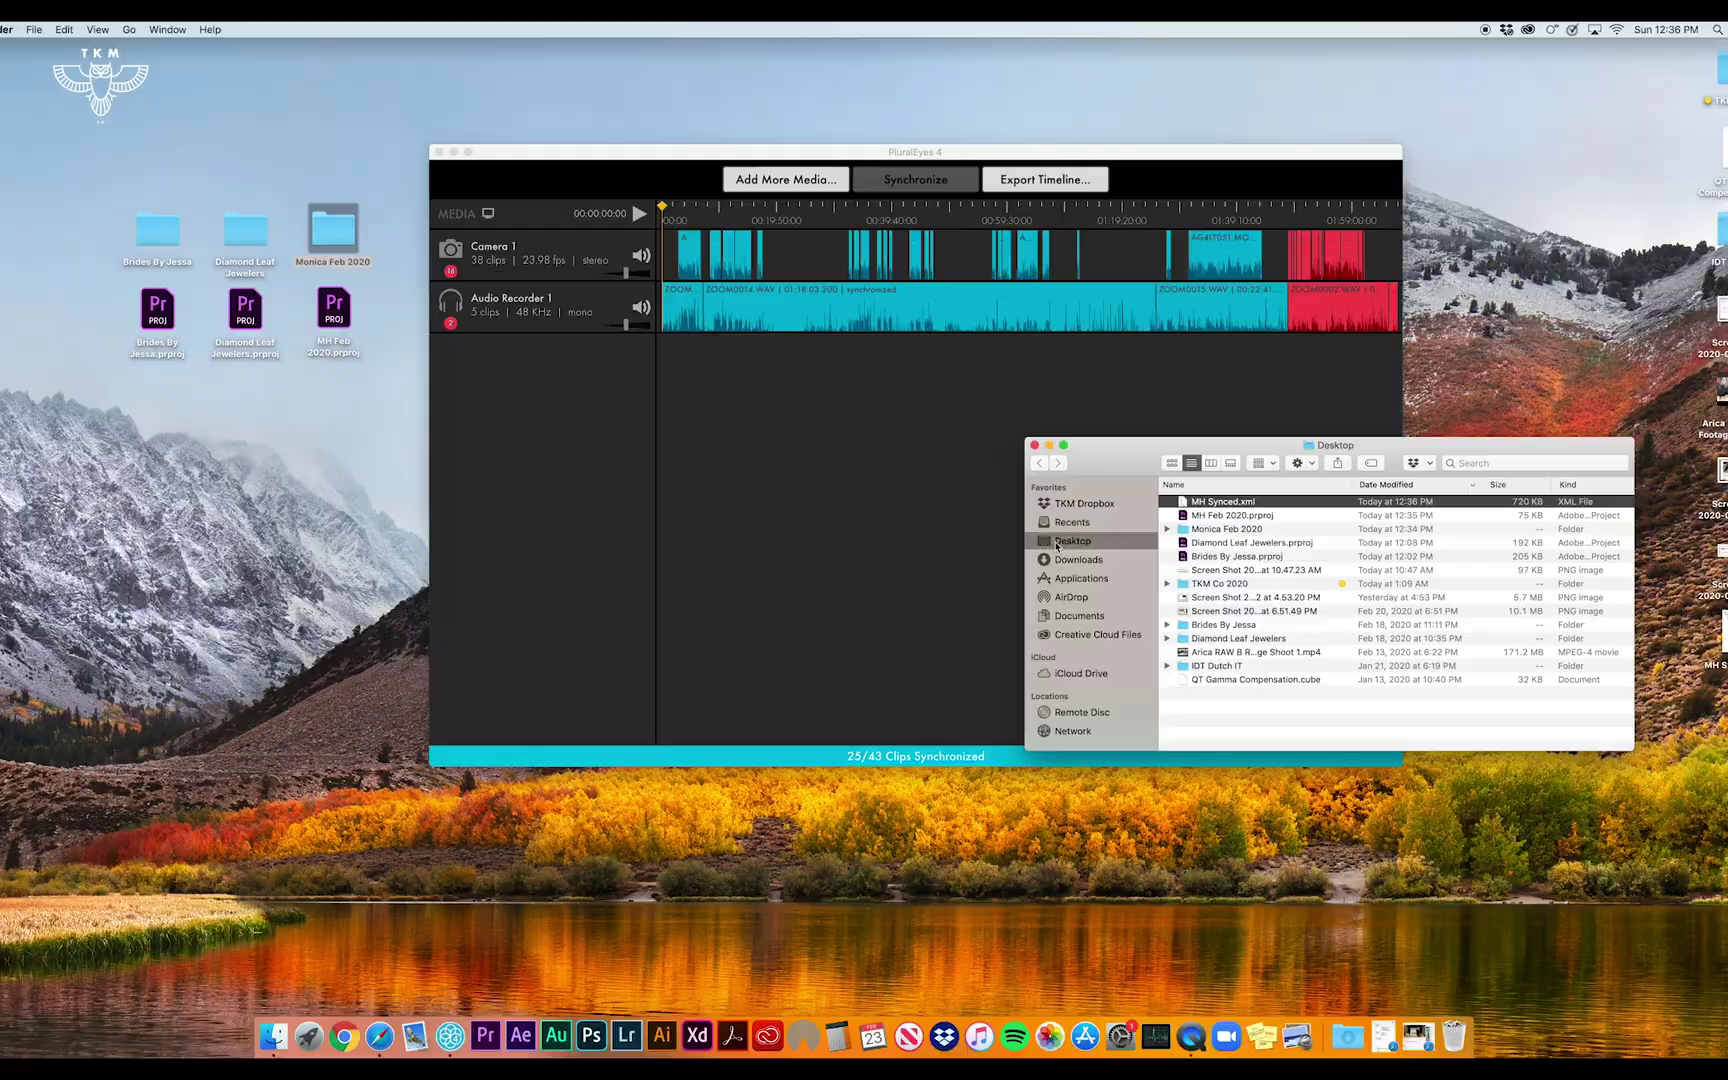
click(1035, 445)
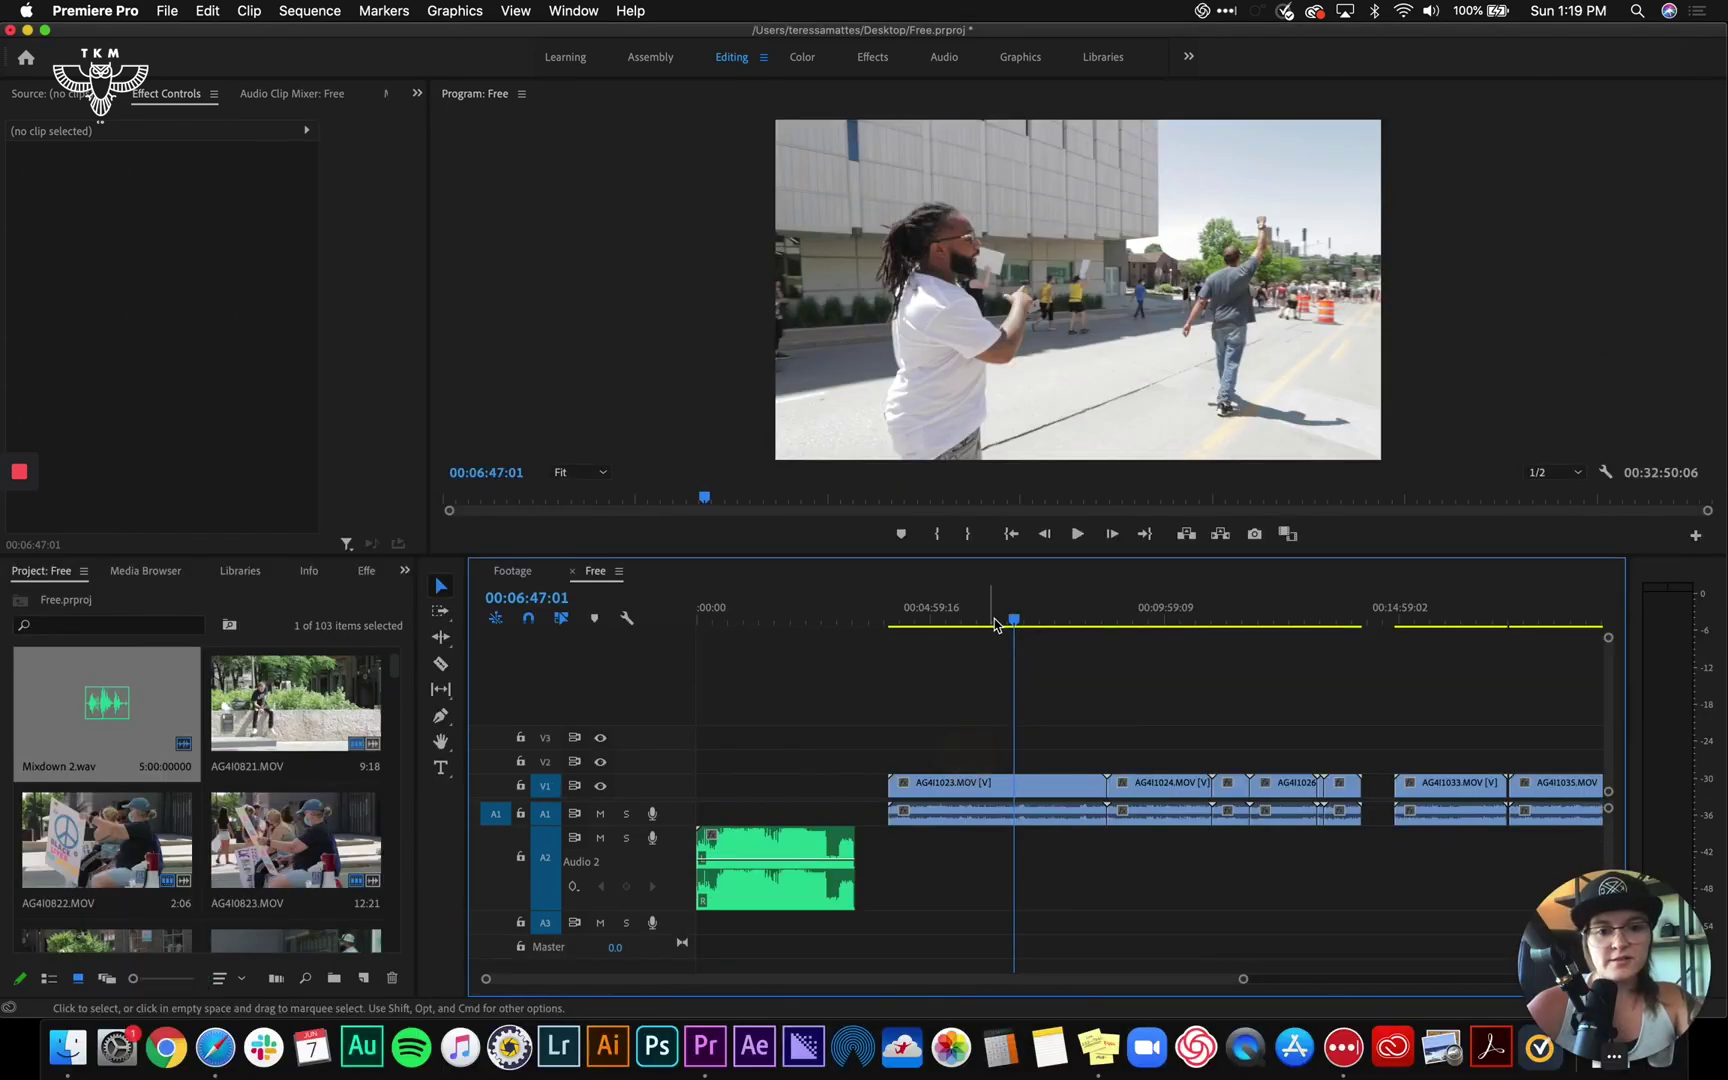
Preview the Free sequence footage around 7:31
click(1049, 612)
key(space)
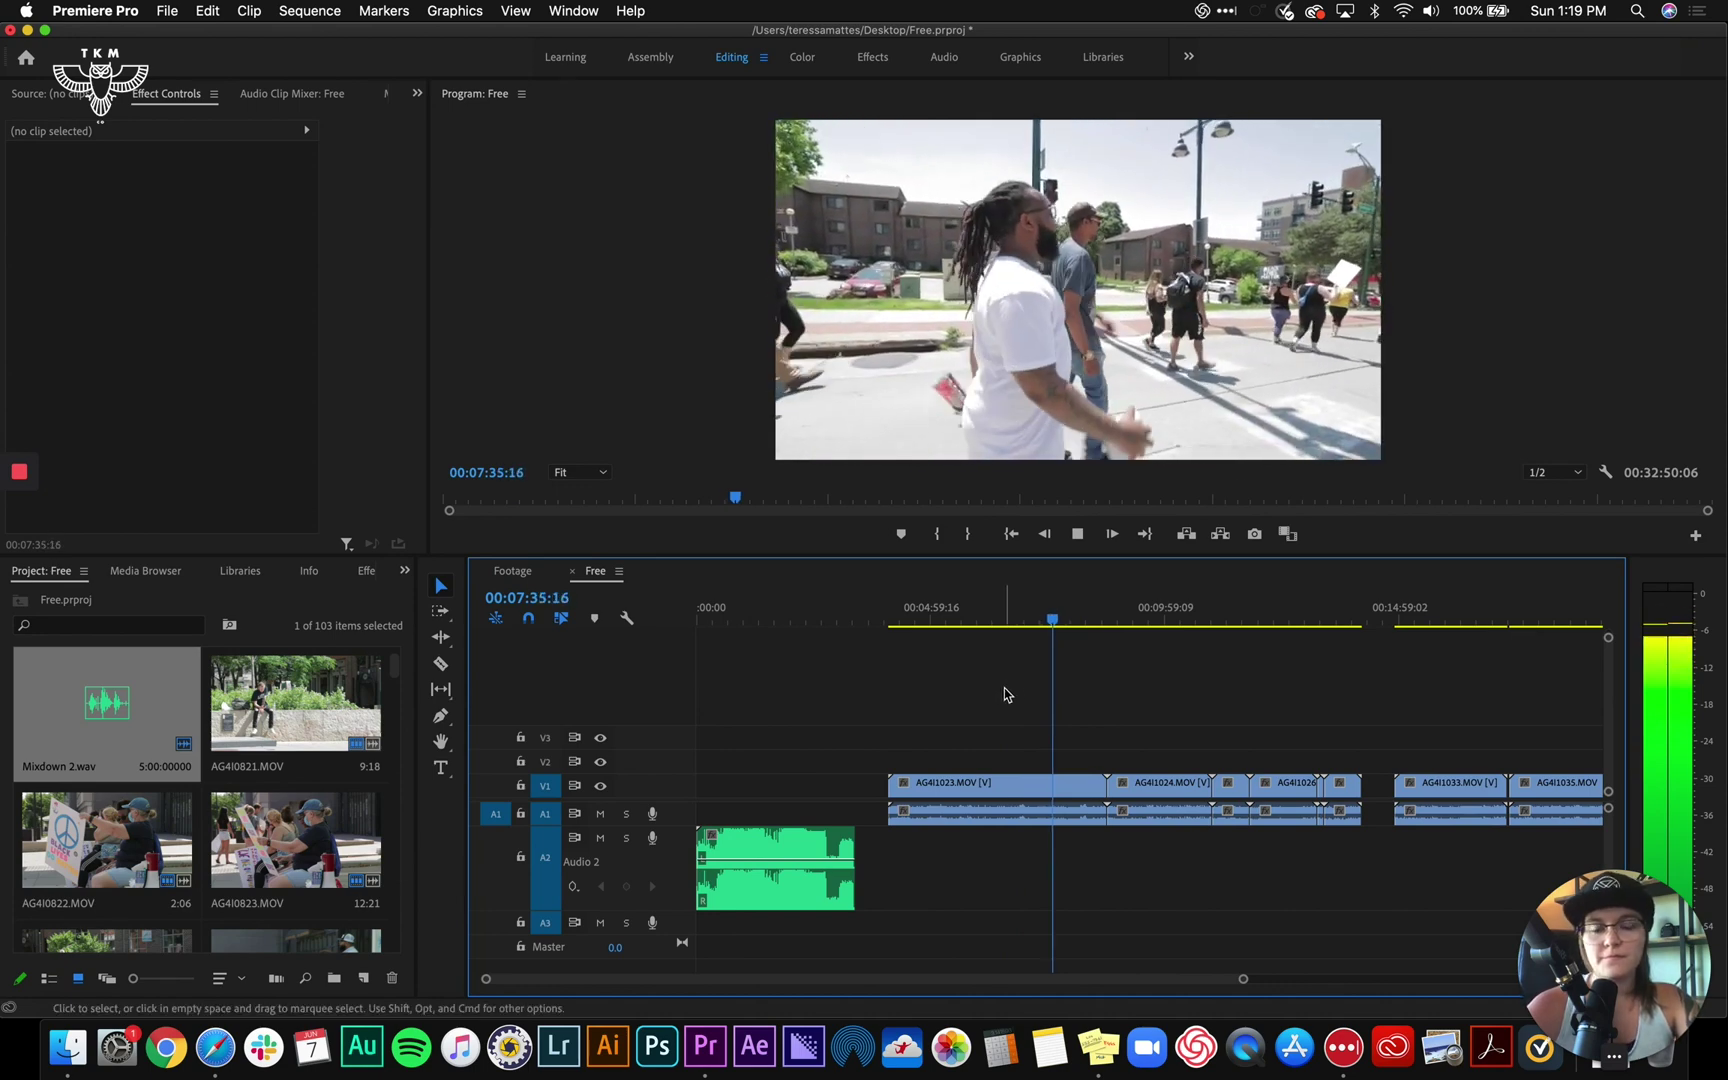
key(space)
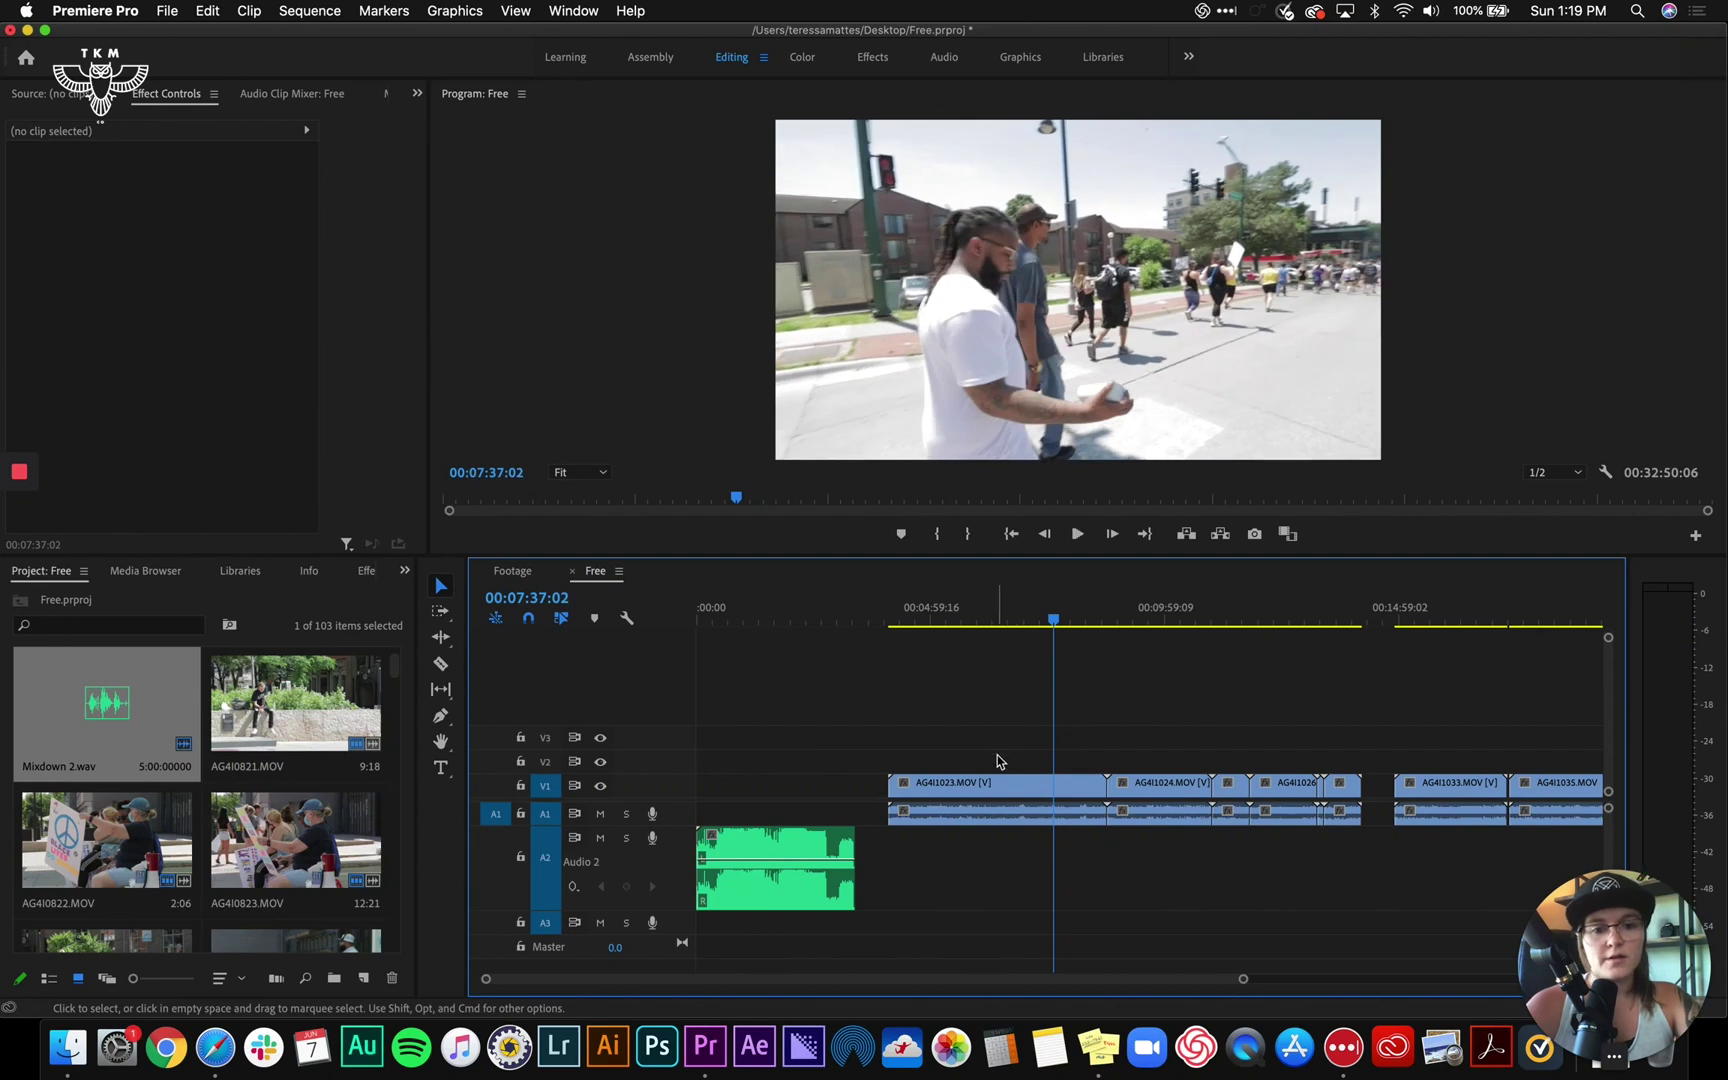
Place AG4I1023.MOV at the sequence start and synchronize it with the song clip by audio
drag(983, 783, 843, 898)
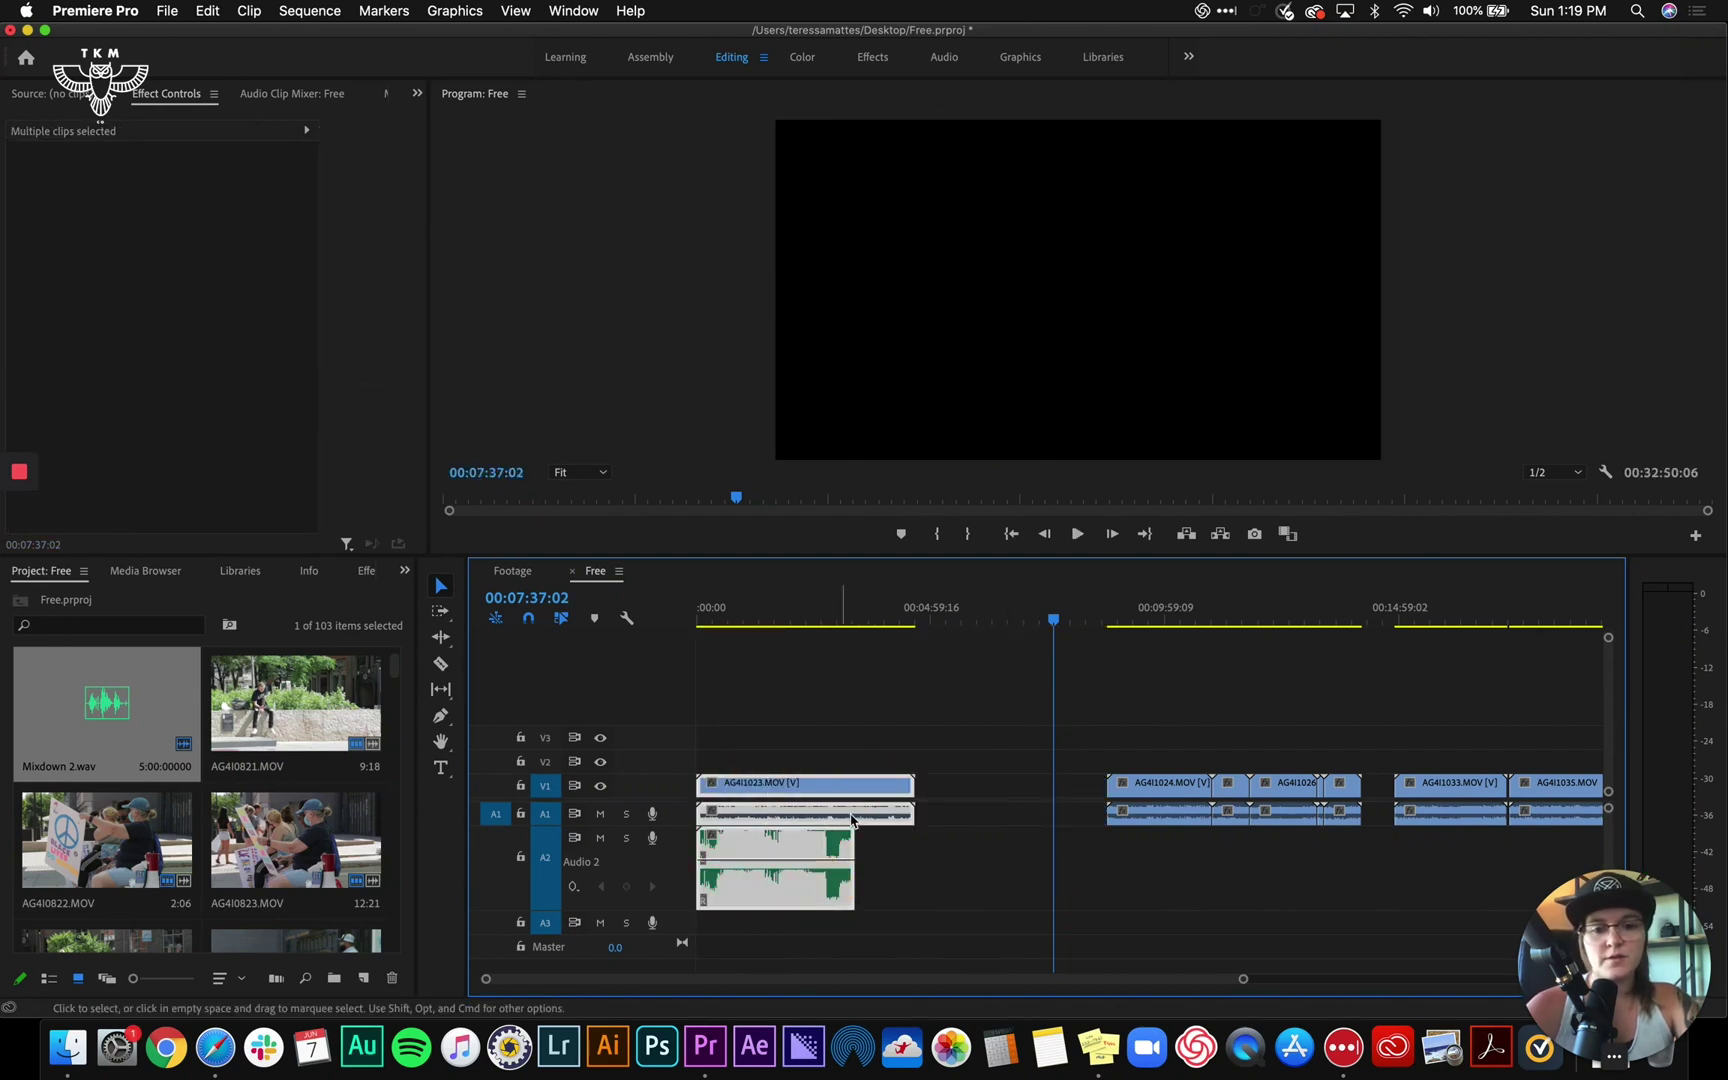
right_click(782, 851)
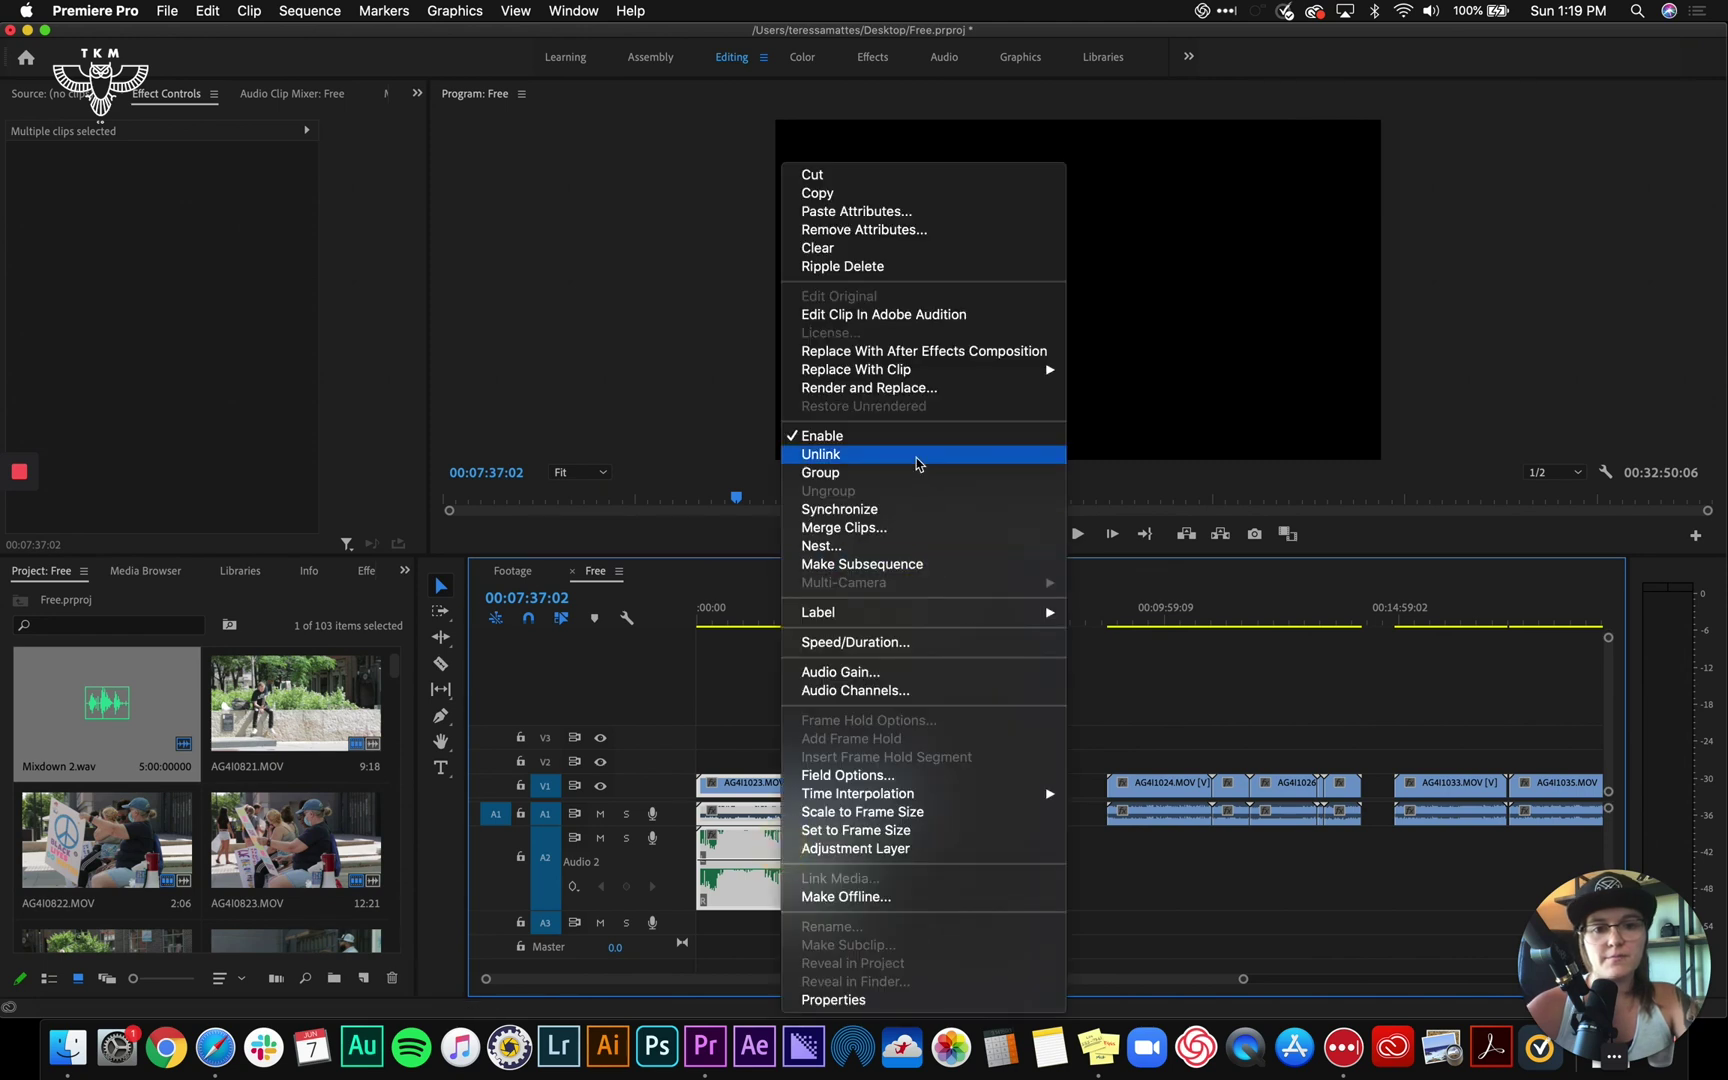
click(910, 510)
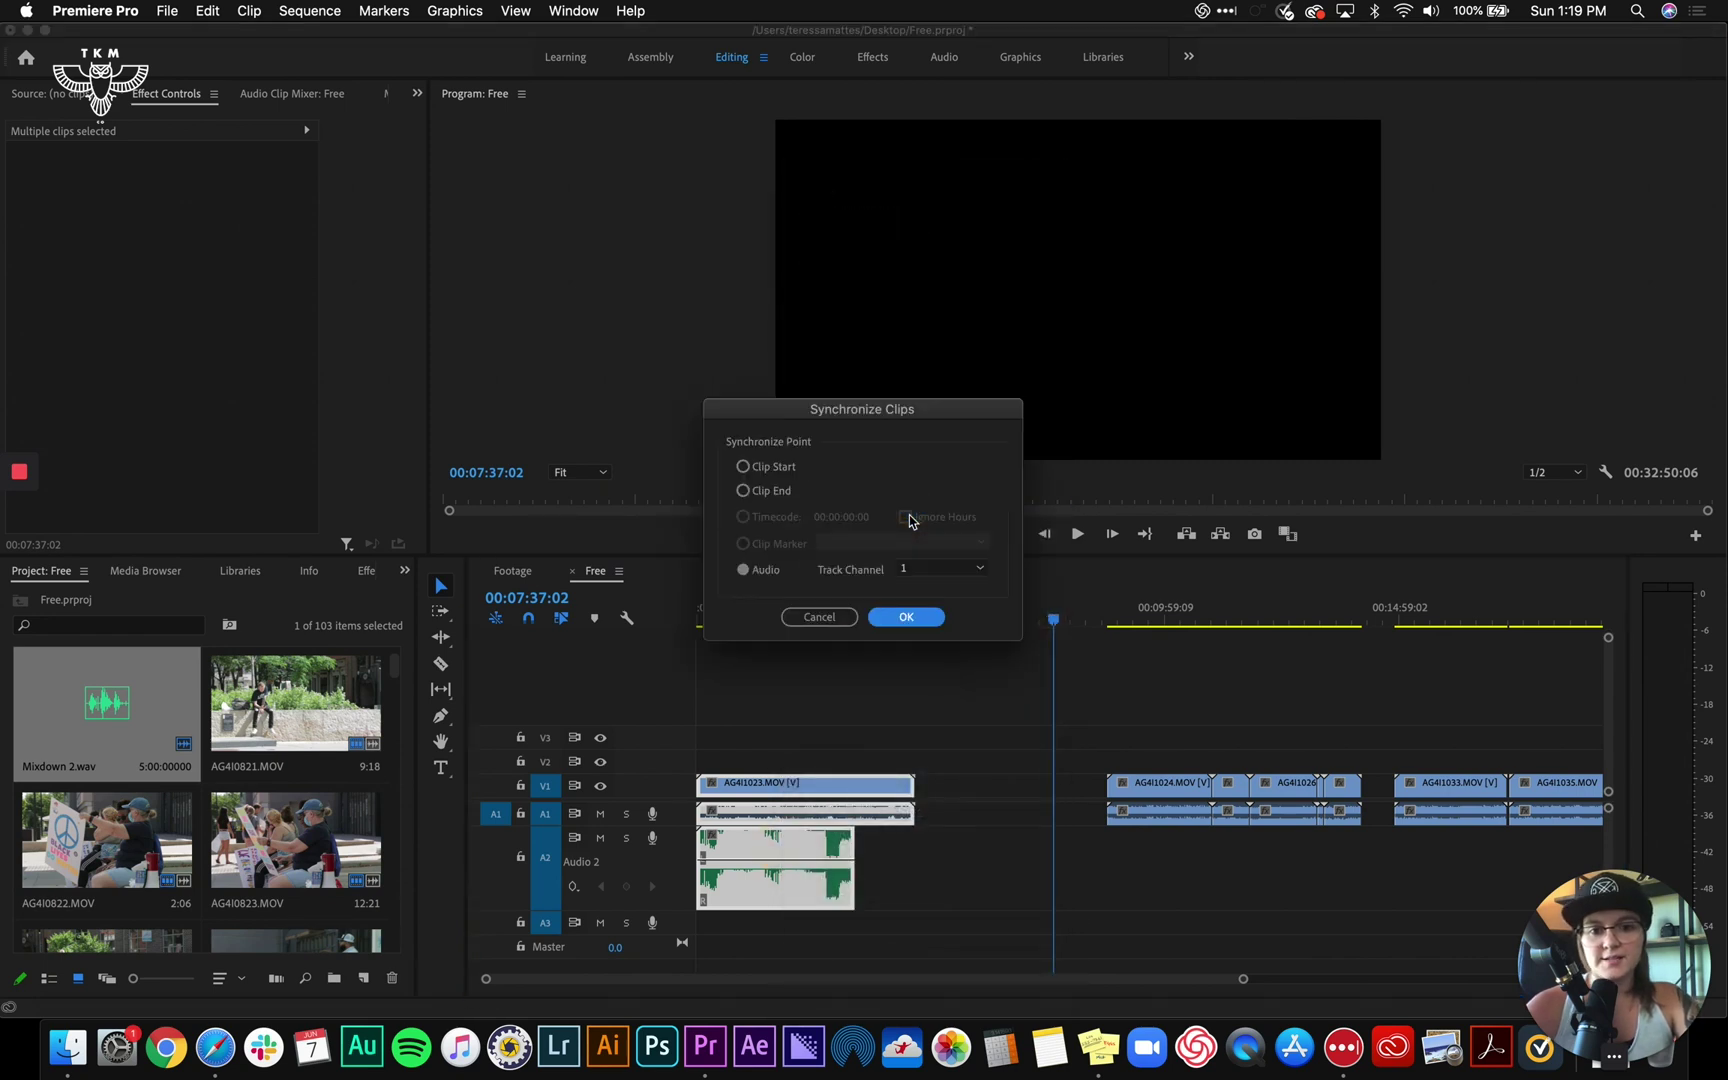
click(906, 617)
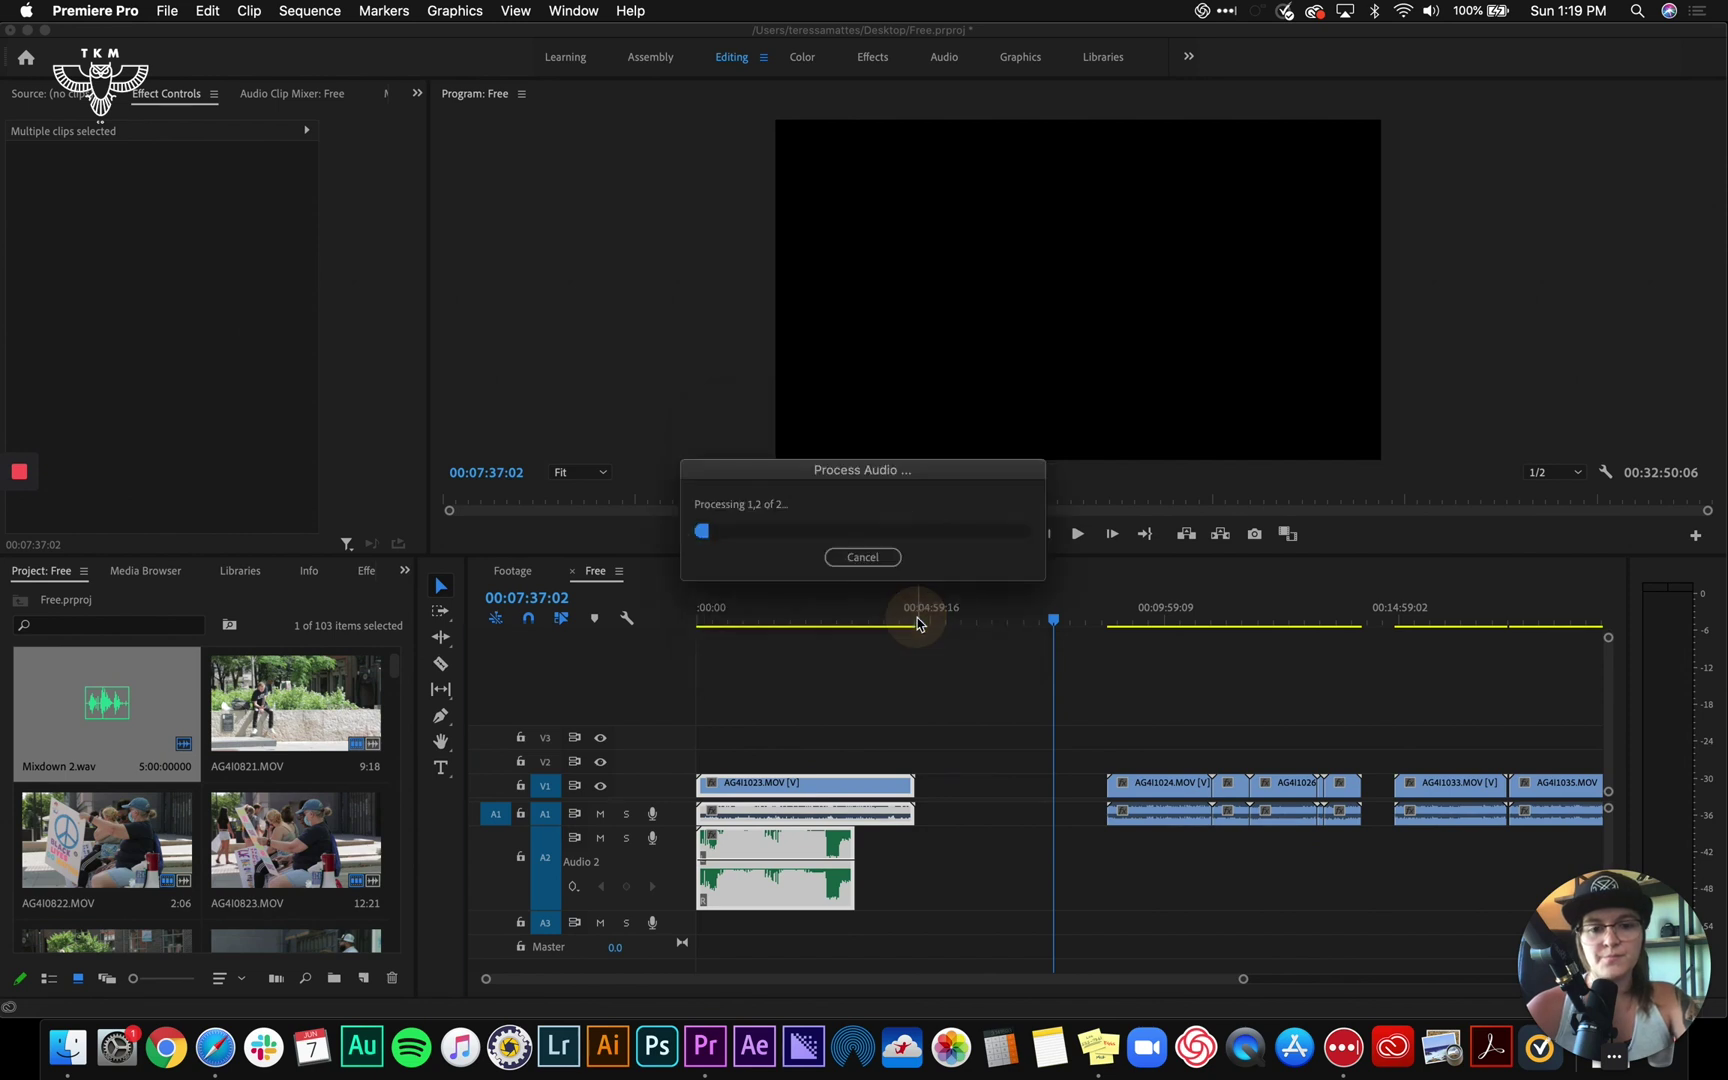
click(904, 724)
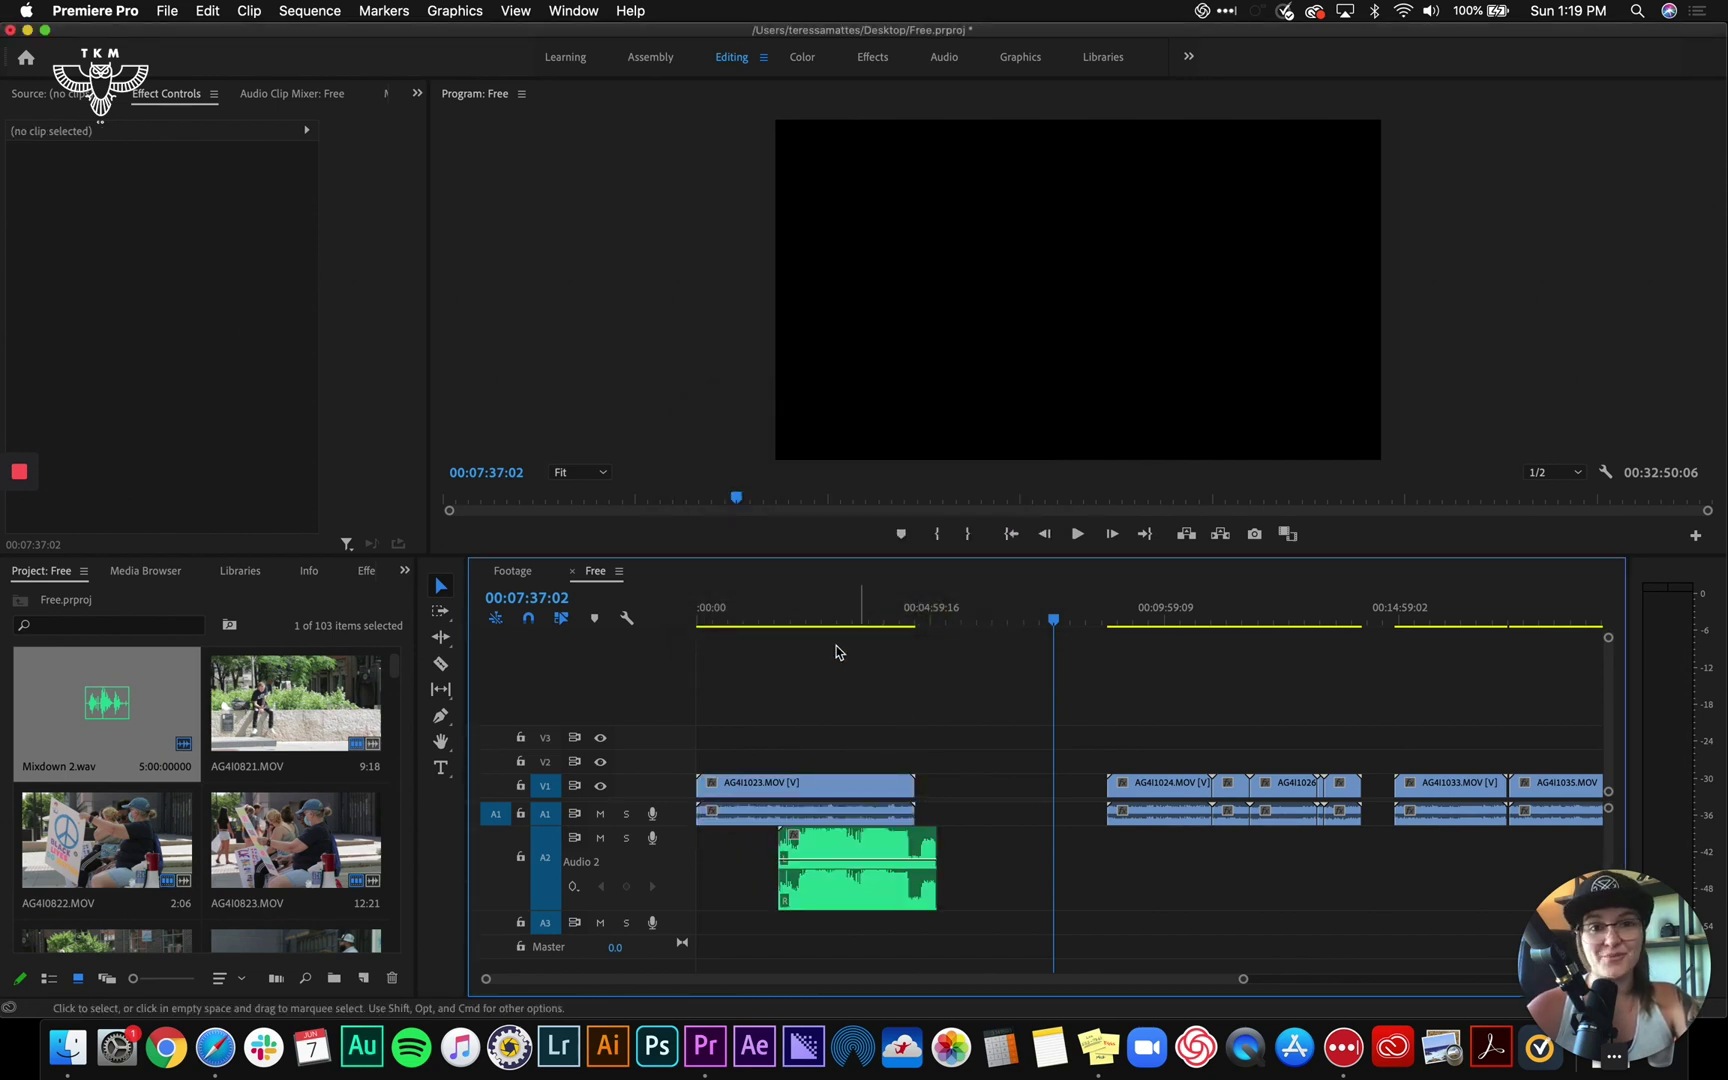
Split AG4I1023.MOV where the song audio begins and check the cut near 00:01:37:07
key(c)
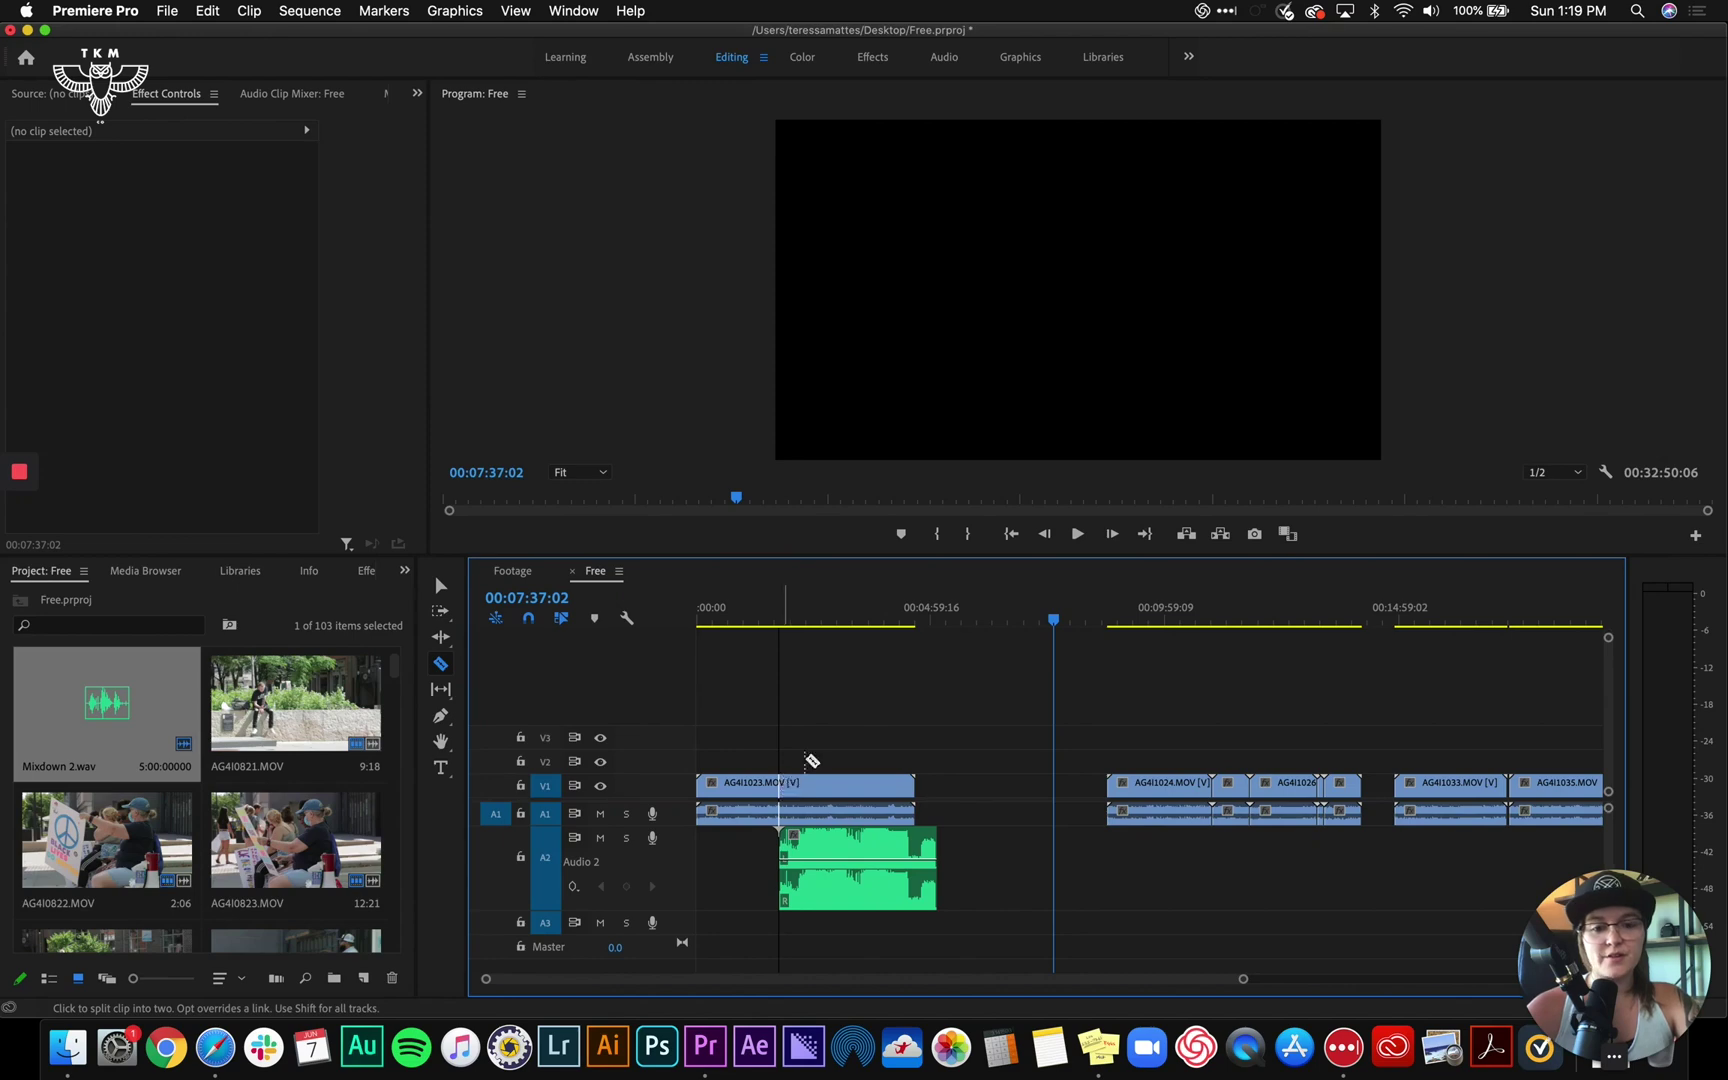
click(778, 785)
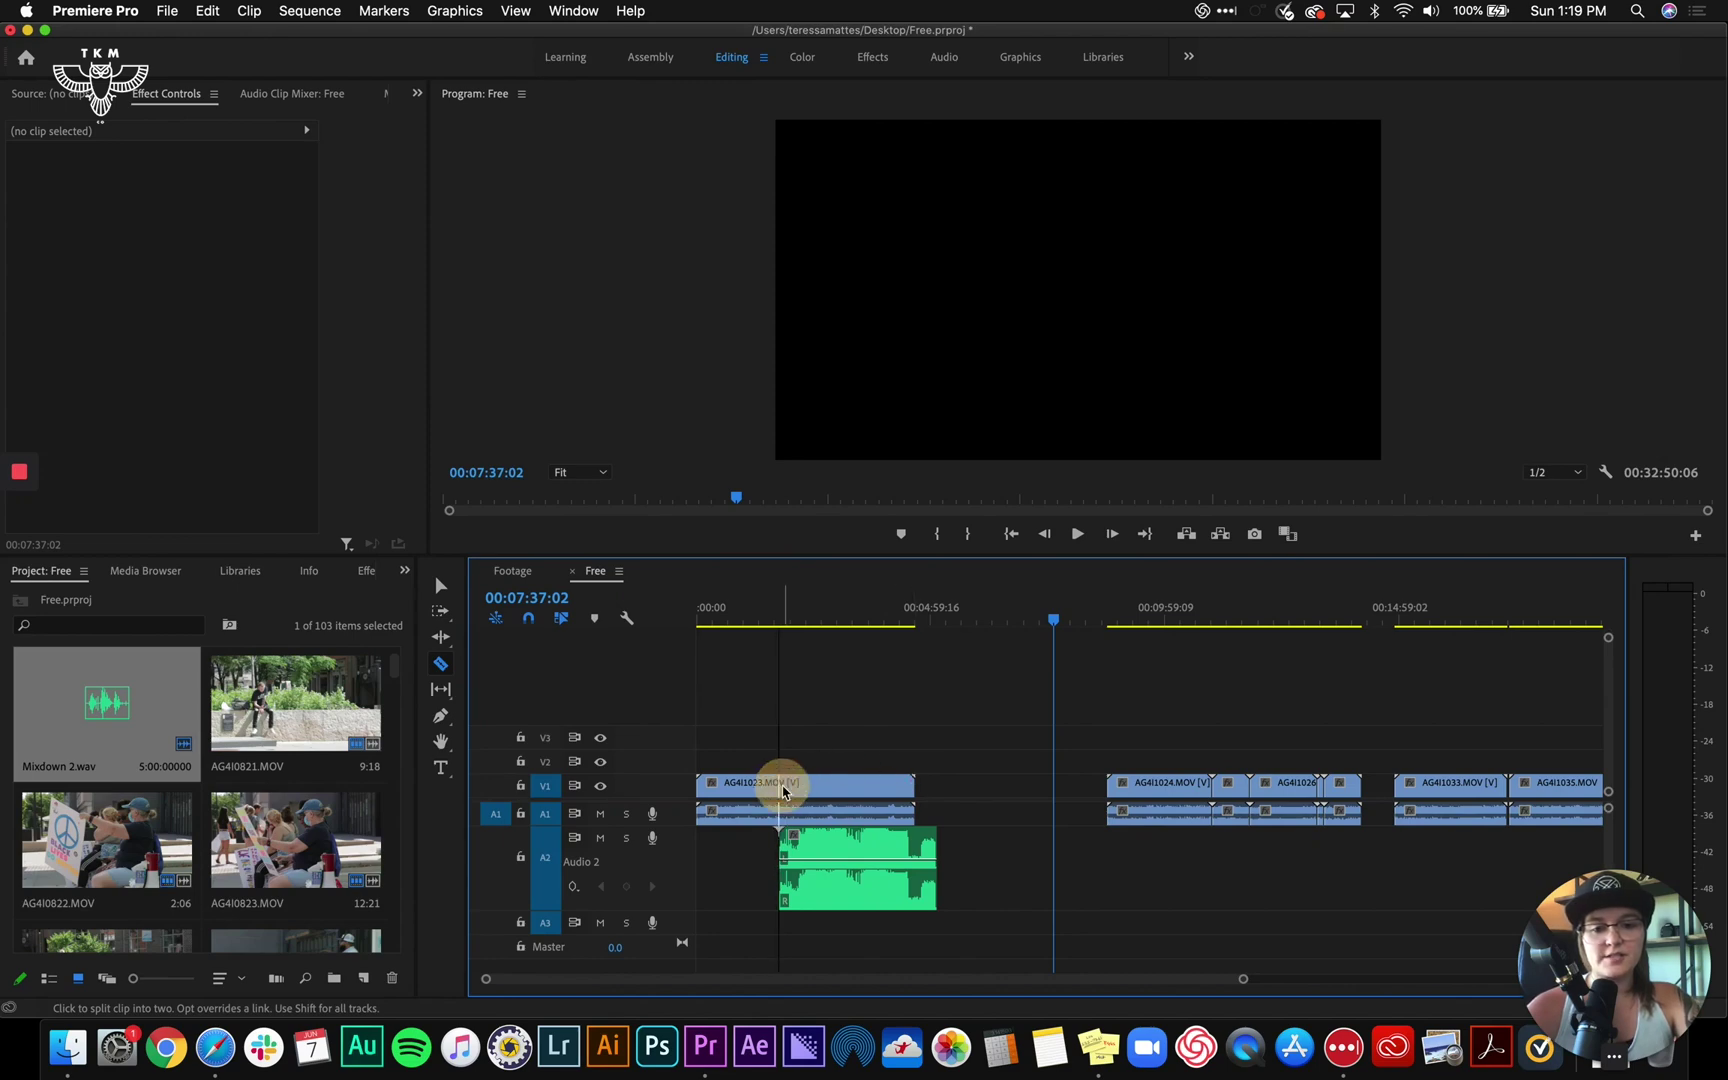
key(v)
click(741, 617)
key(space)
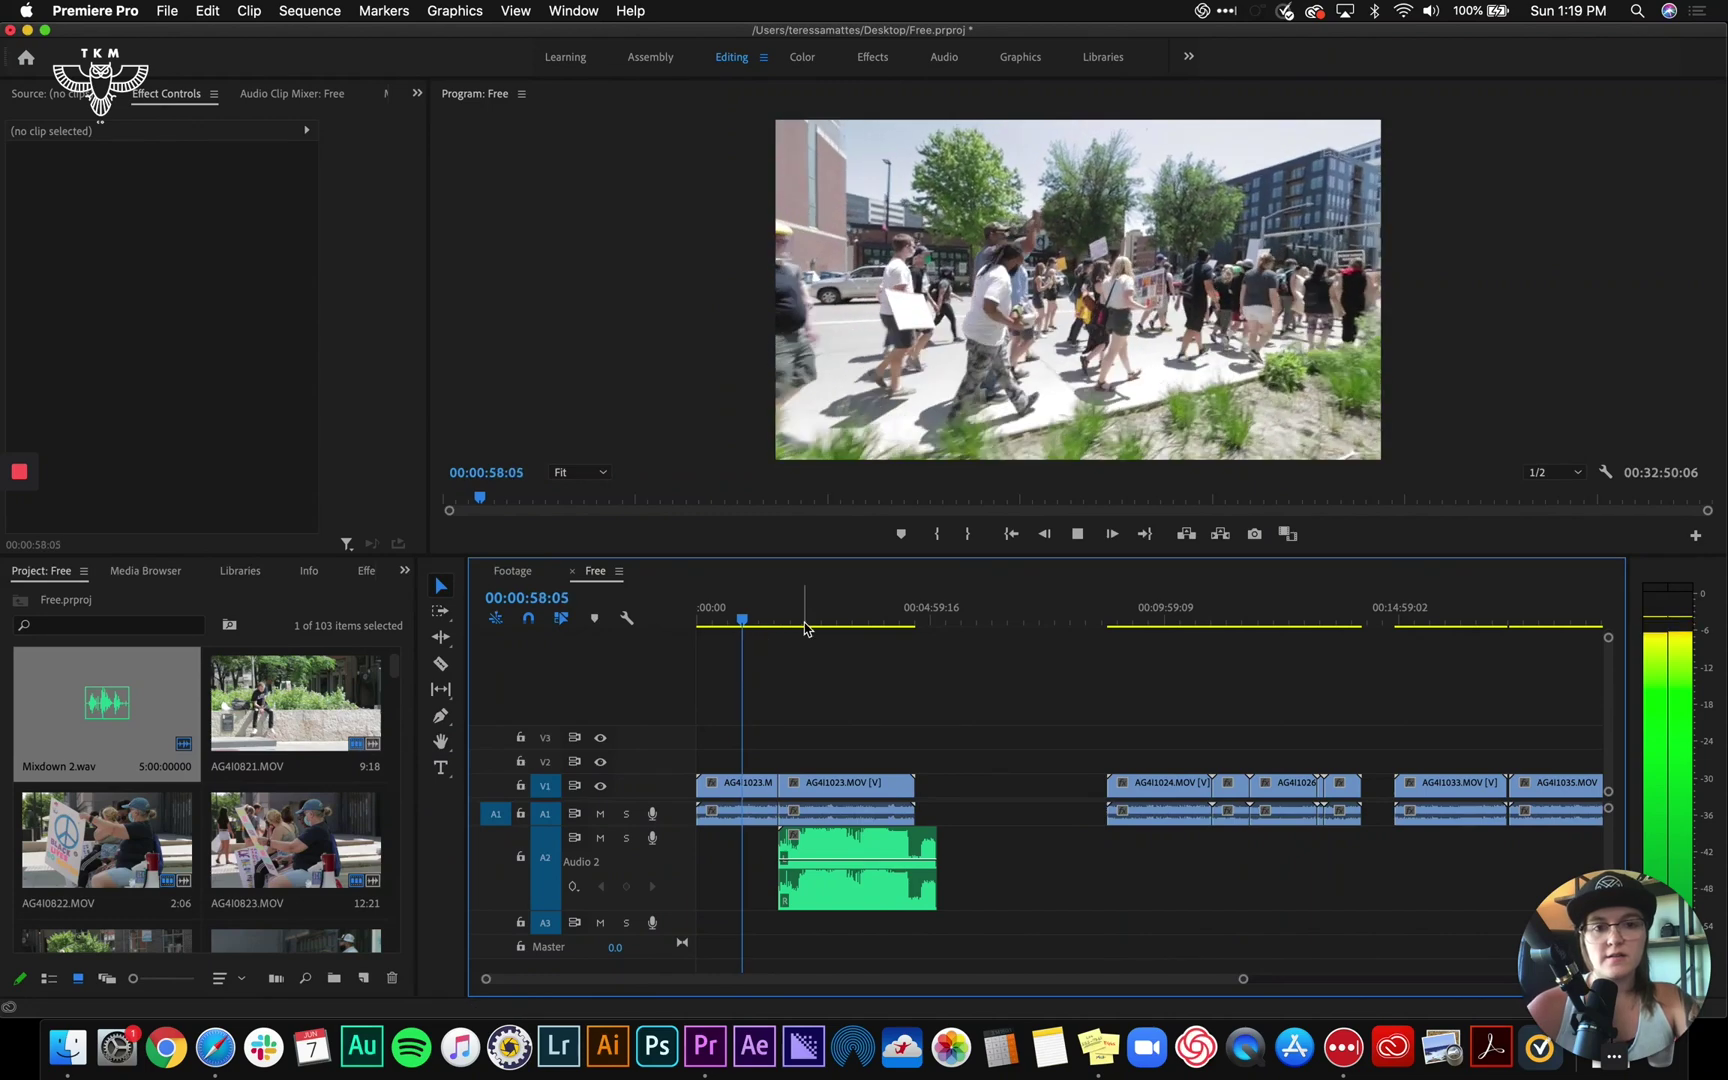
key(space)
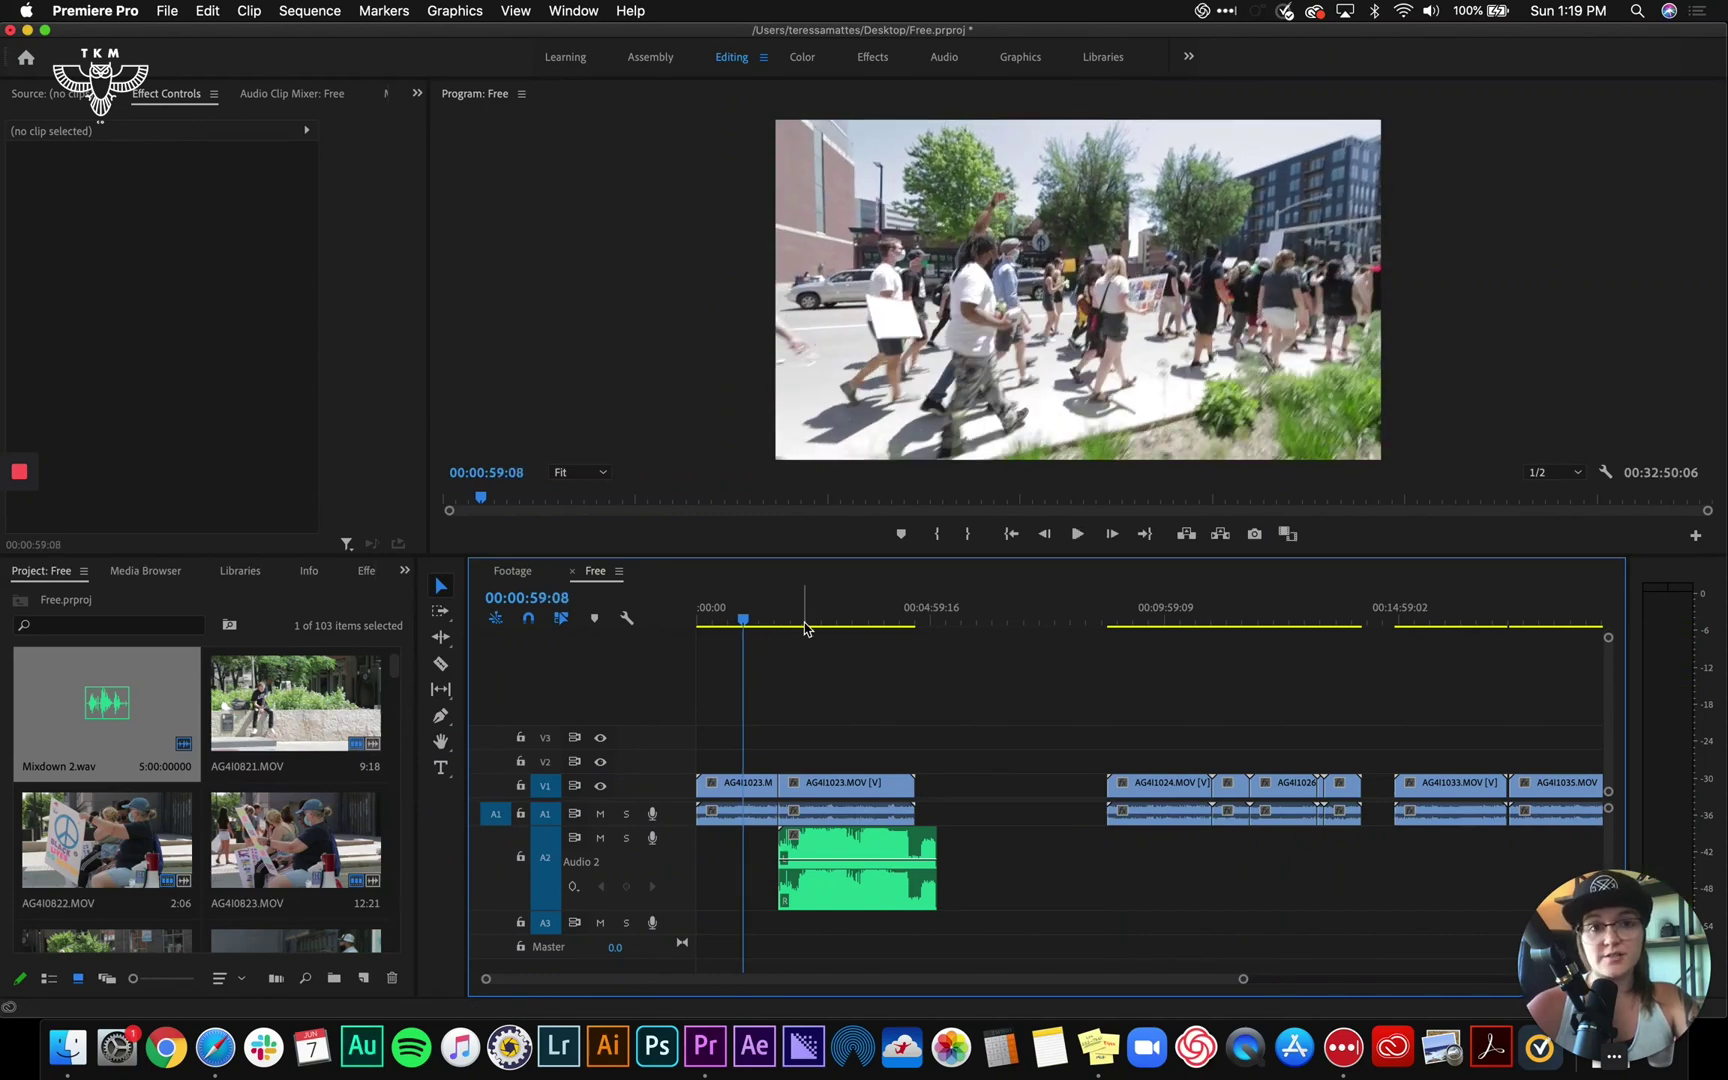
key(=)
key(=)
key(=)
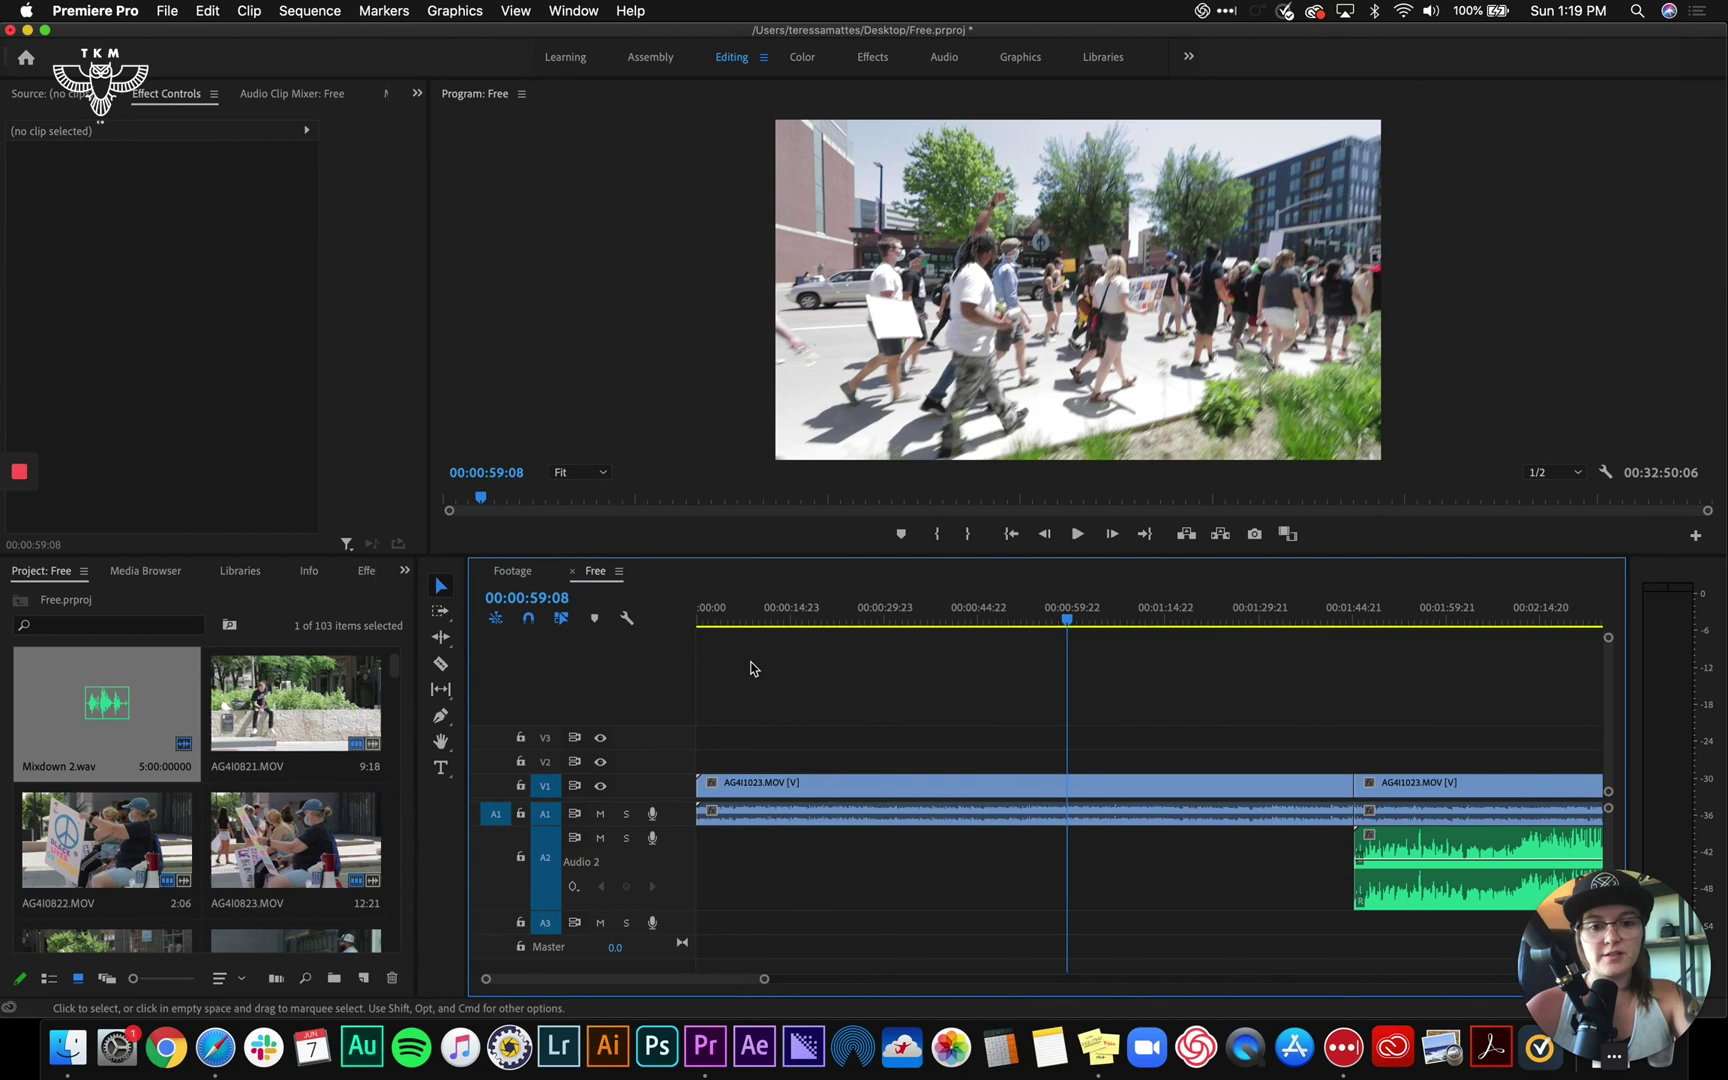
drag(1200, 608, 1307, 608)
key(-)
key(-)
key(-)
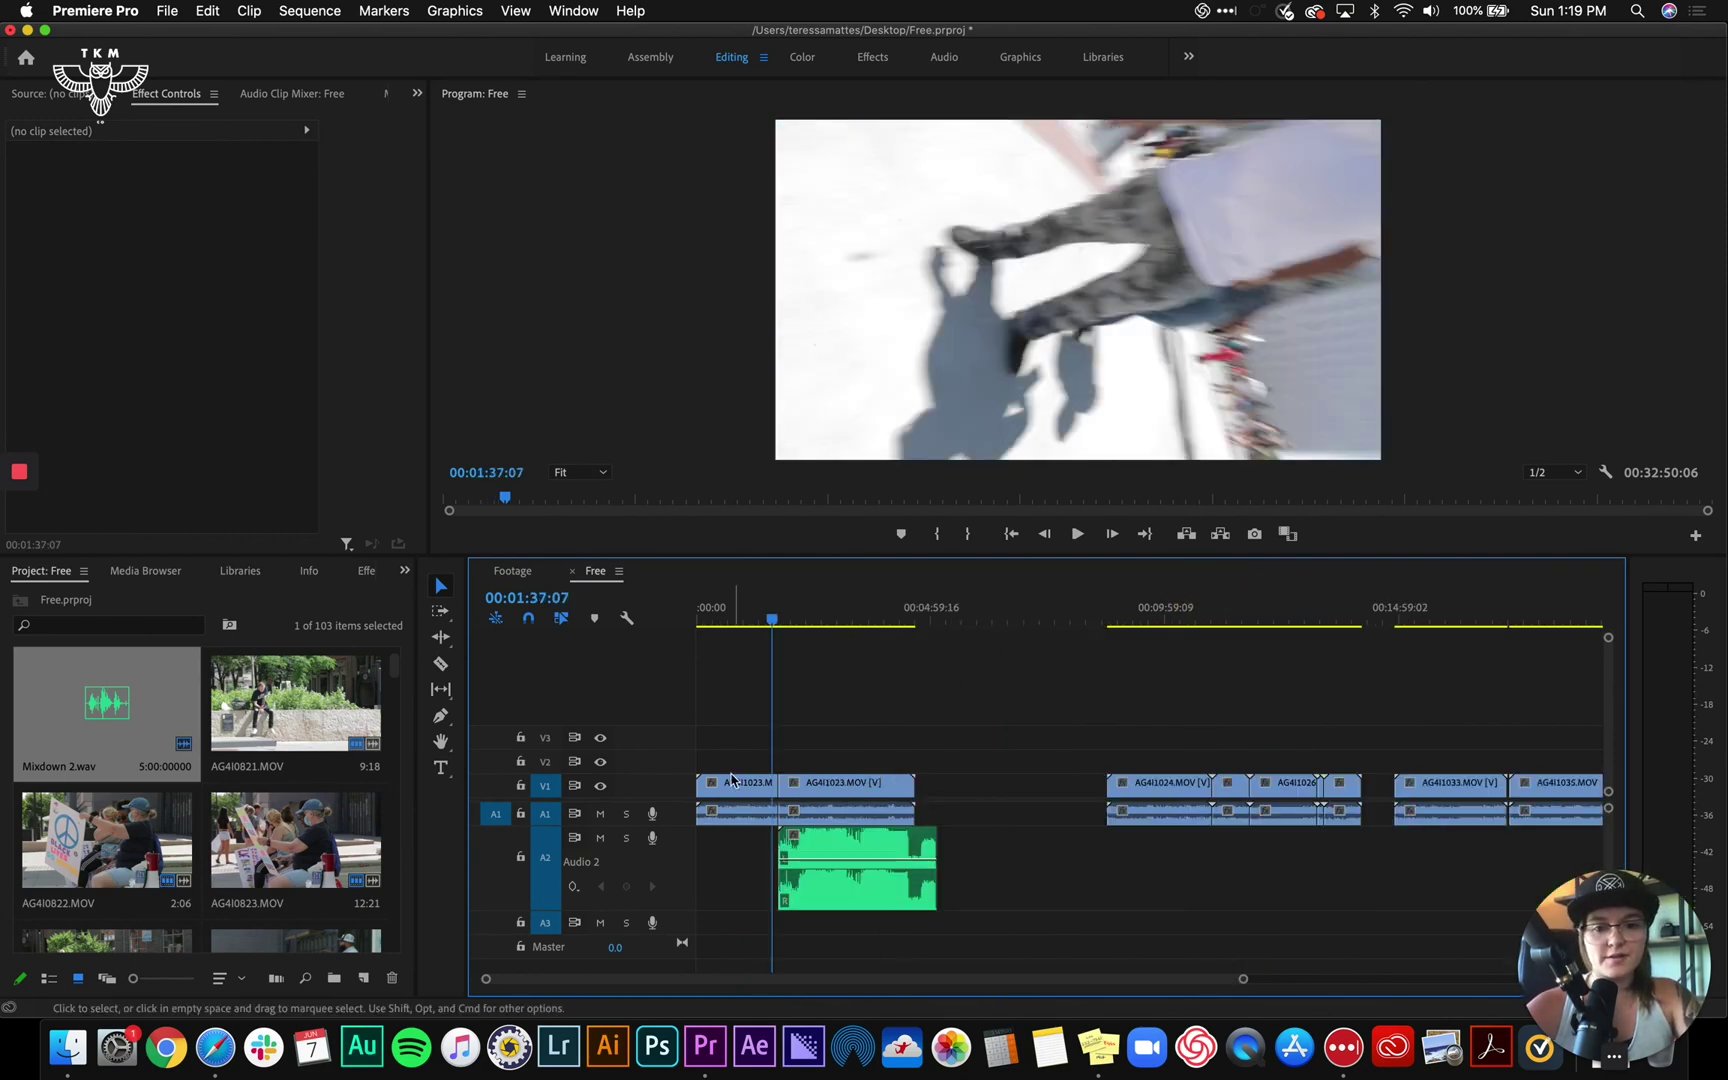
Cut AG4I1023.MOV's opening piece from Free and place it at the end of Footage
click(744, 788)
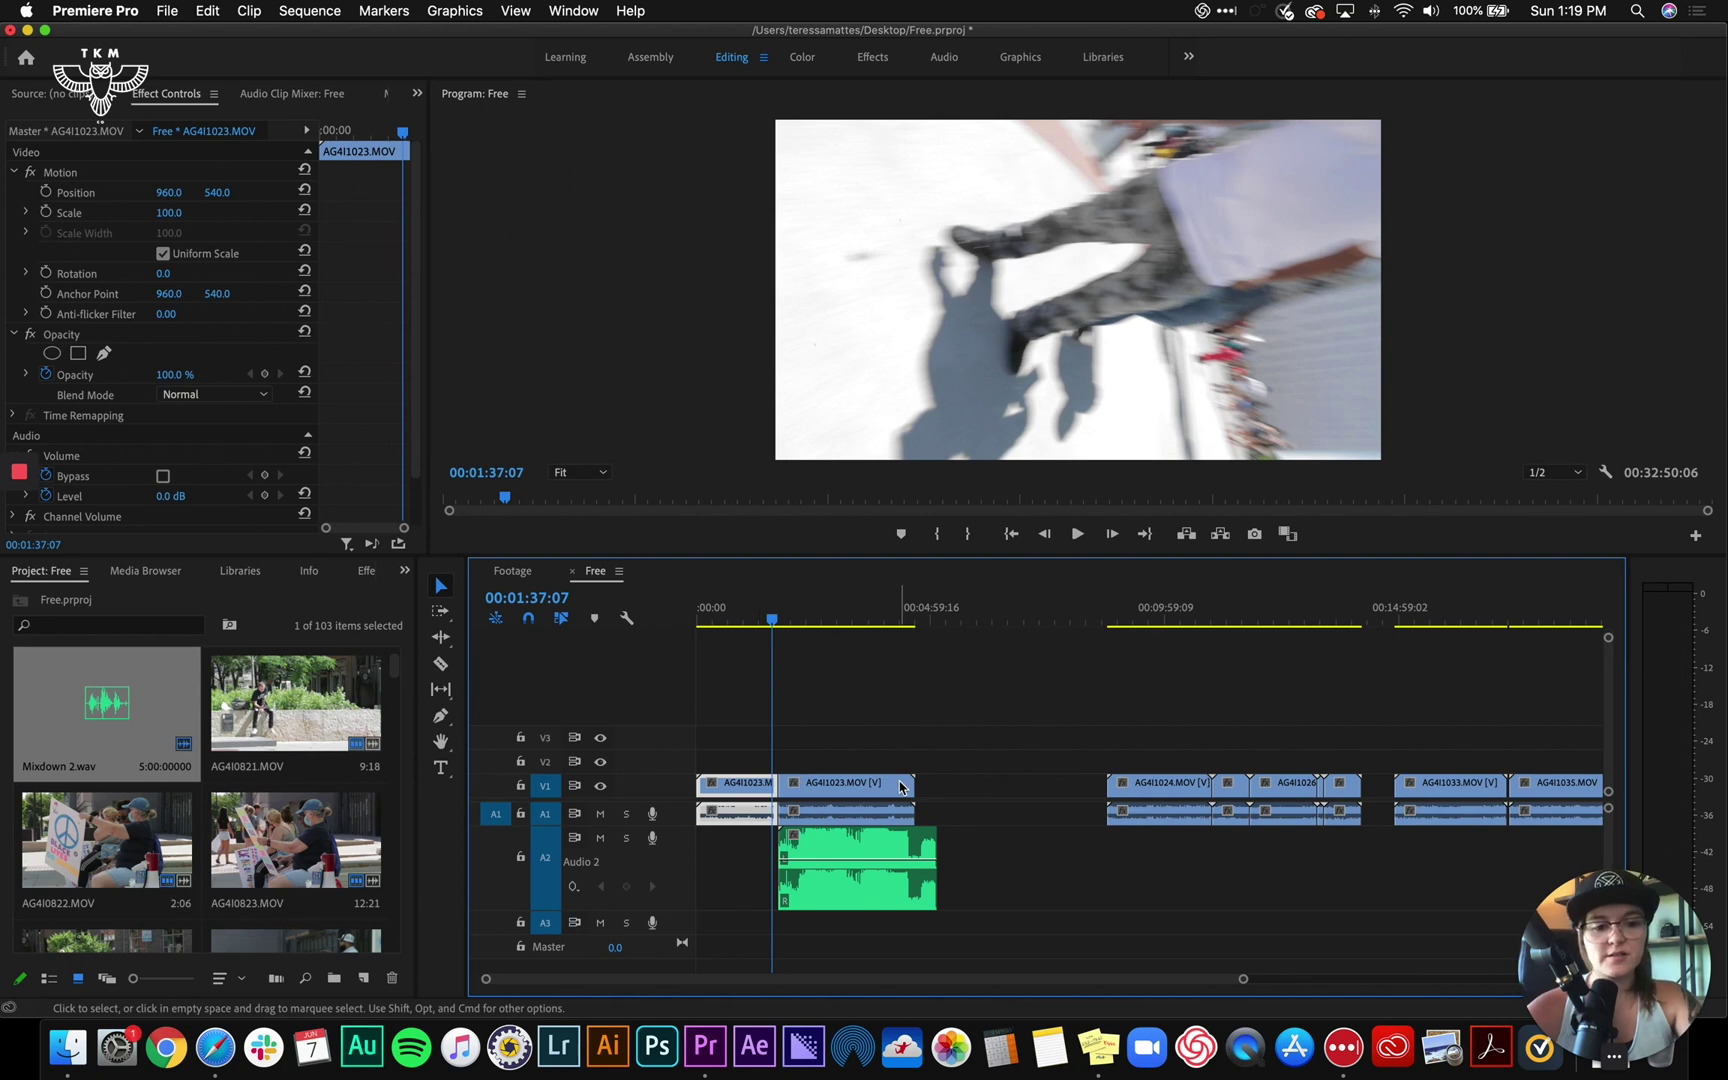
key(Delete)
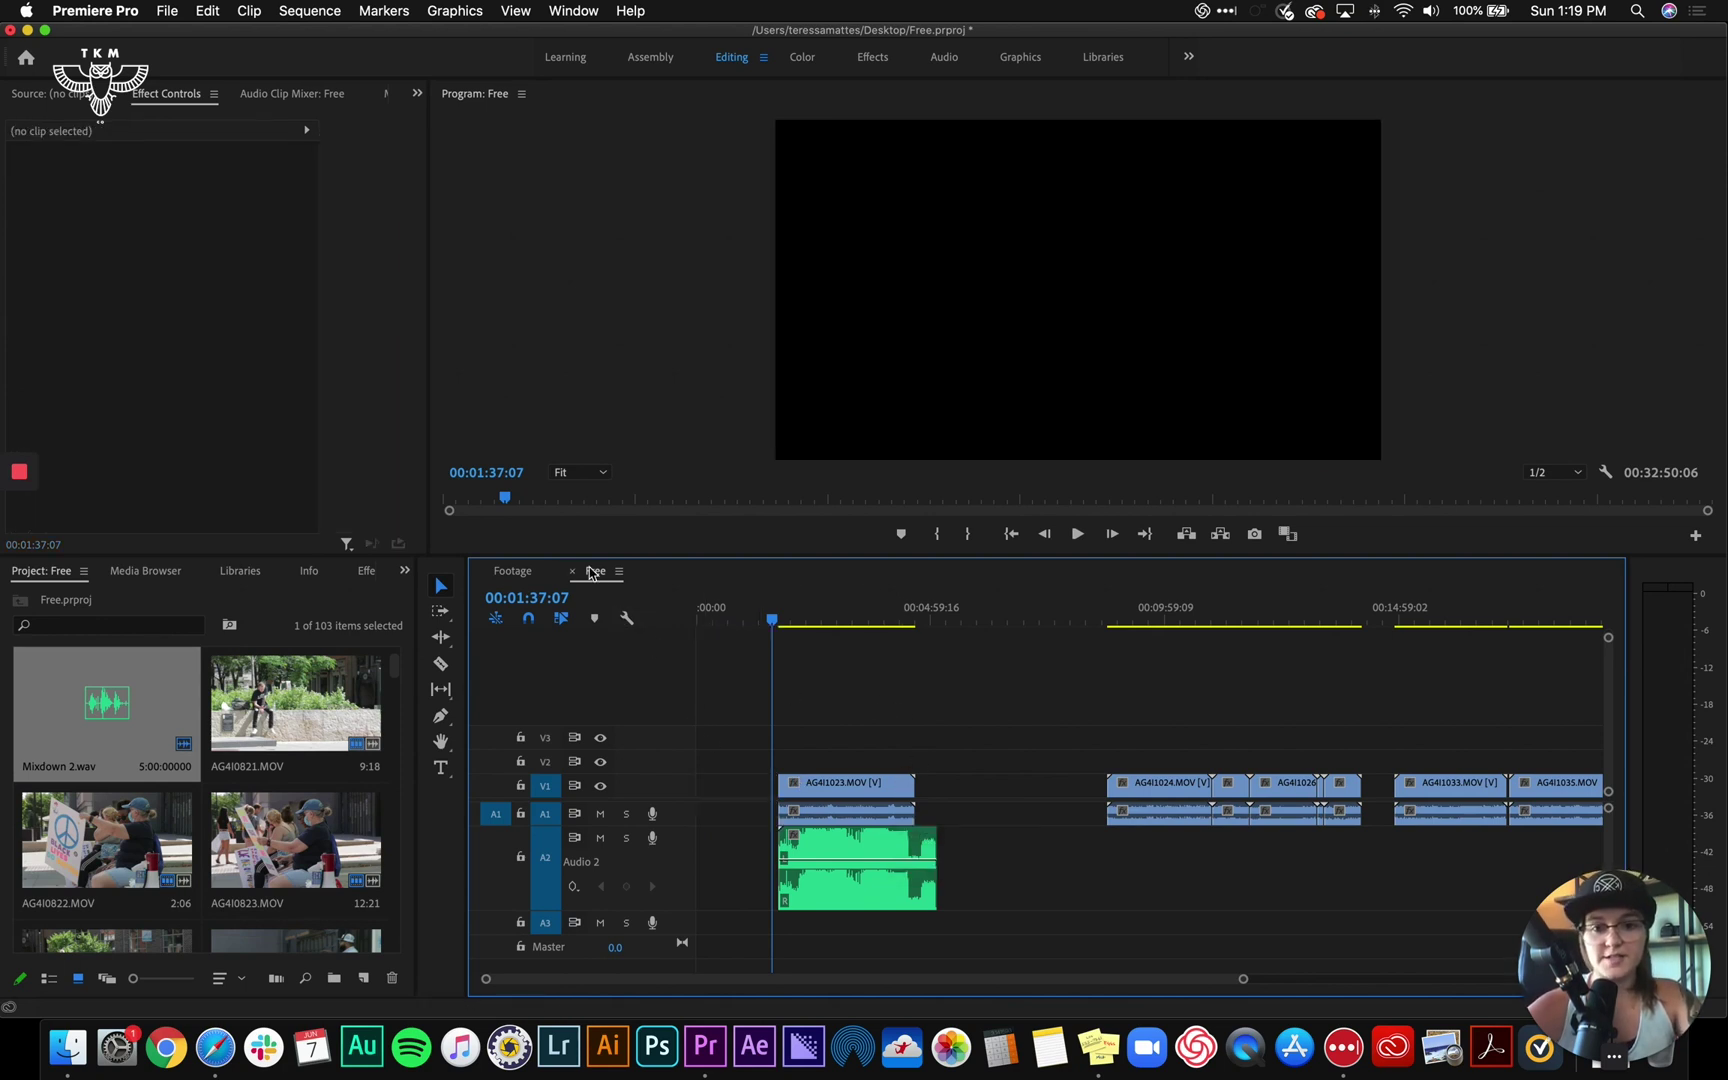
click(513, 571)
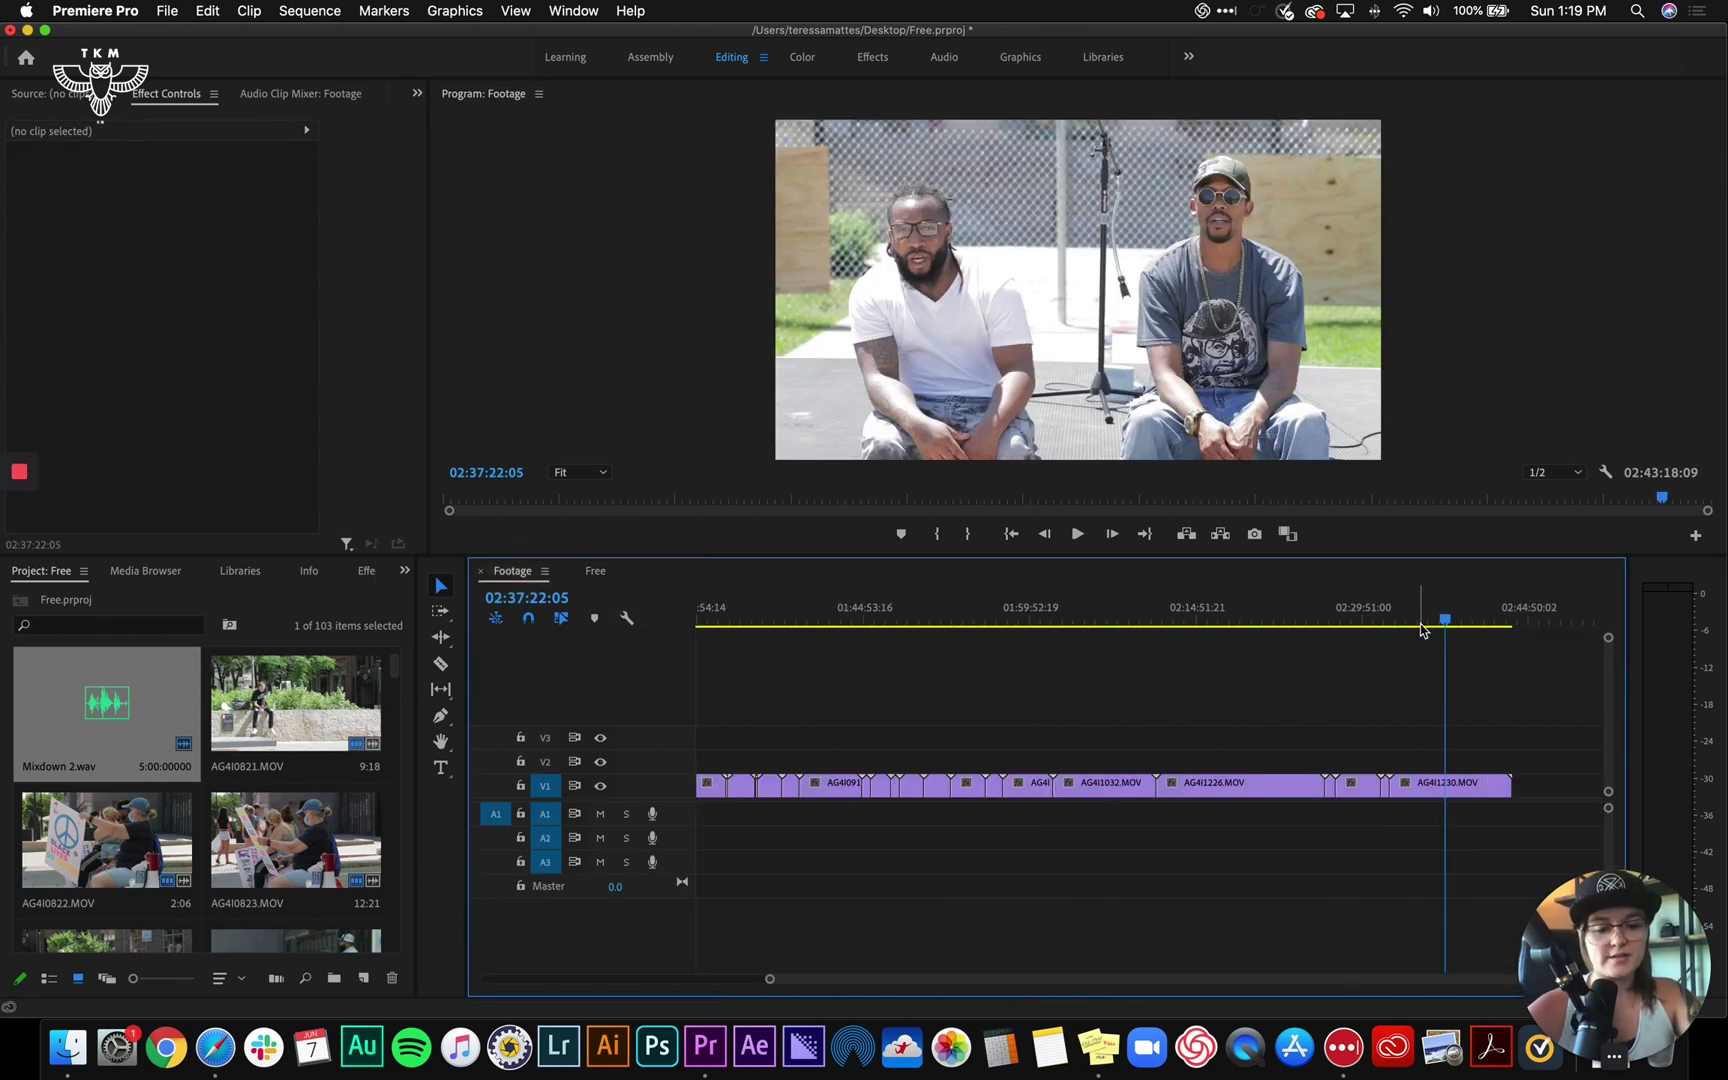
click(1522, 612)
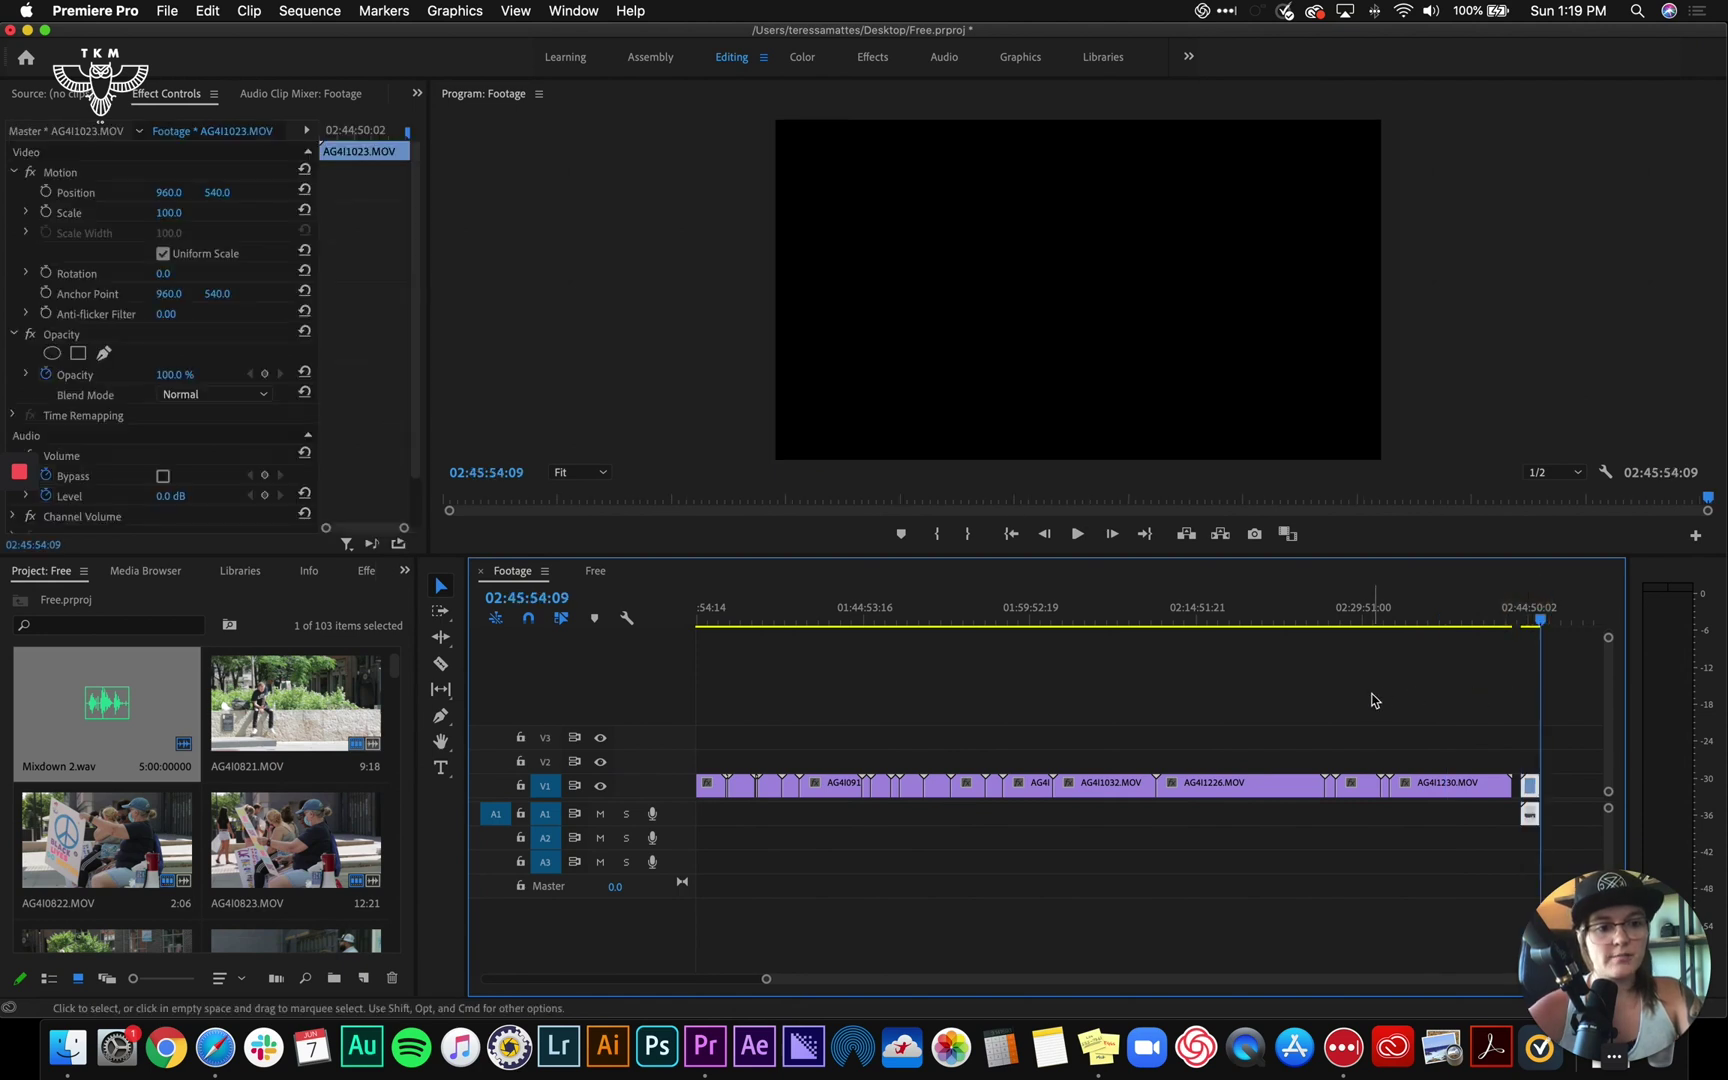
Ripple delete the empty gap before AG4I1023.MOV and the song clip in Free
click(597, 571)
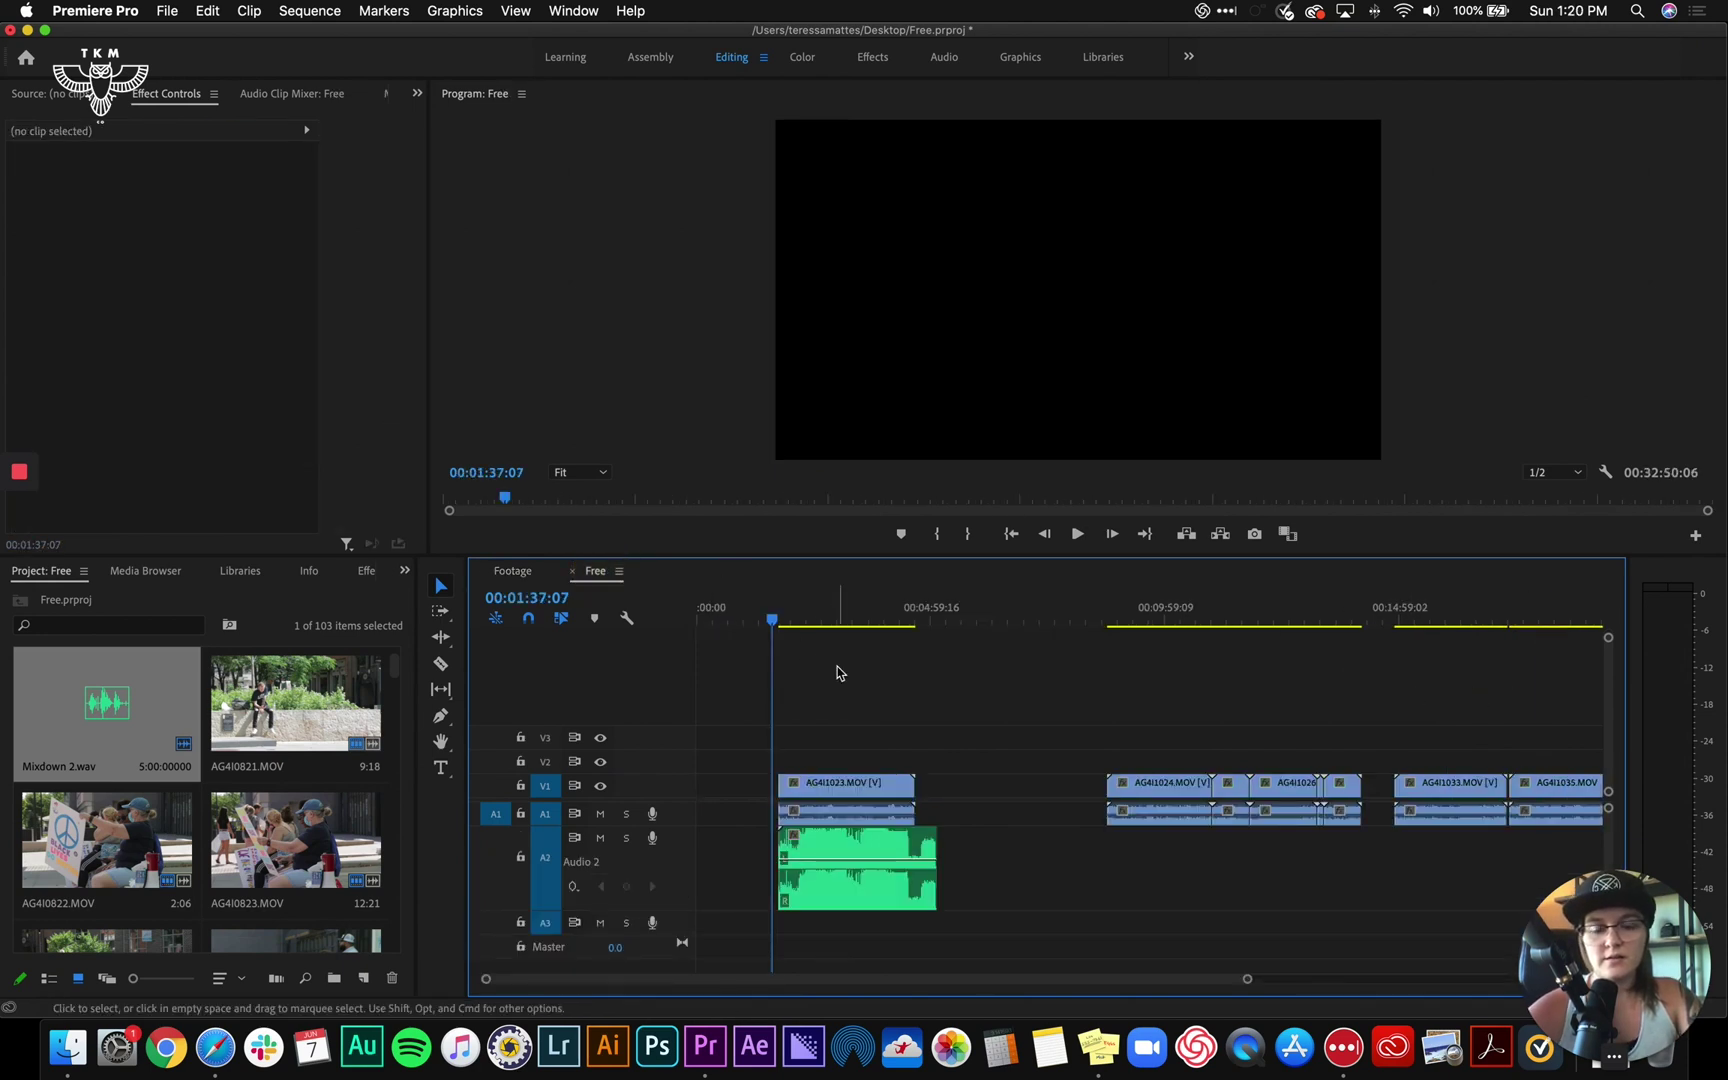
click(900, 670)
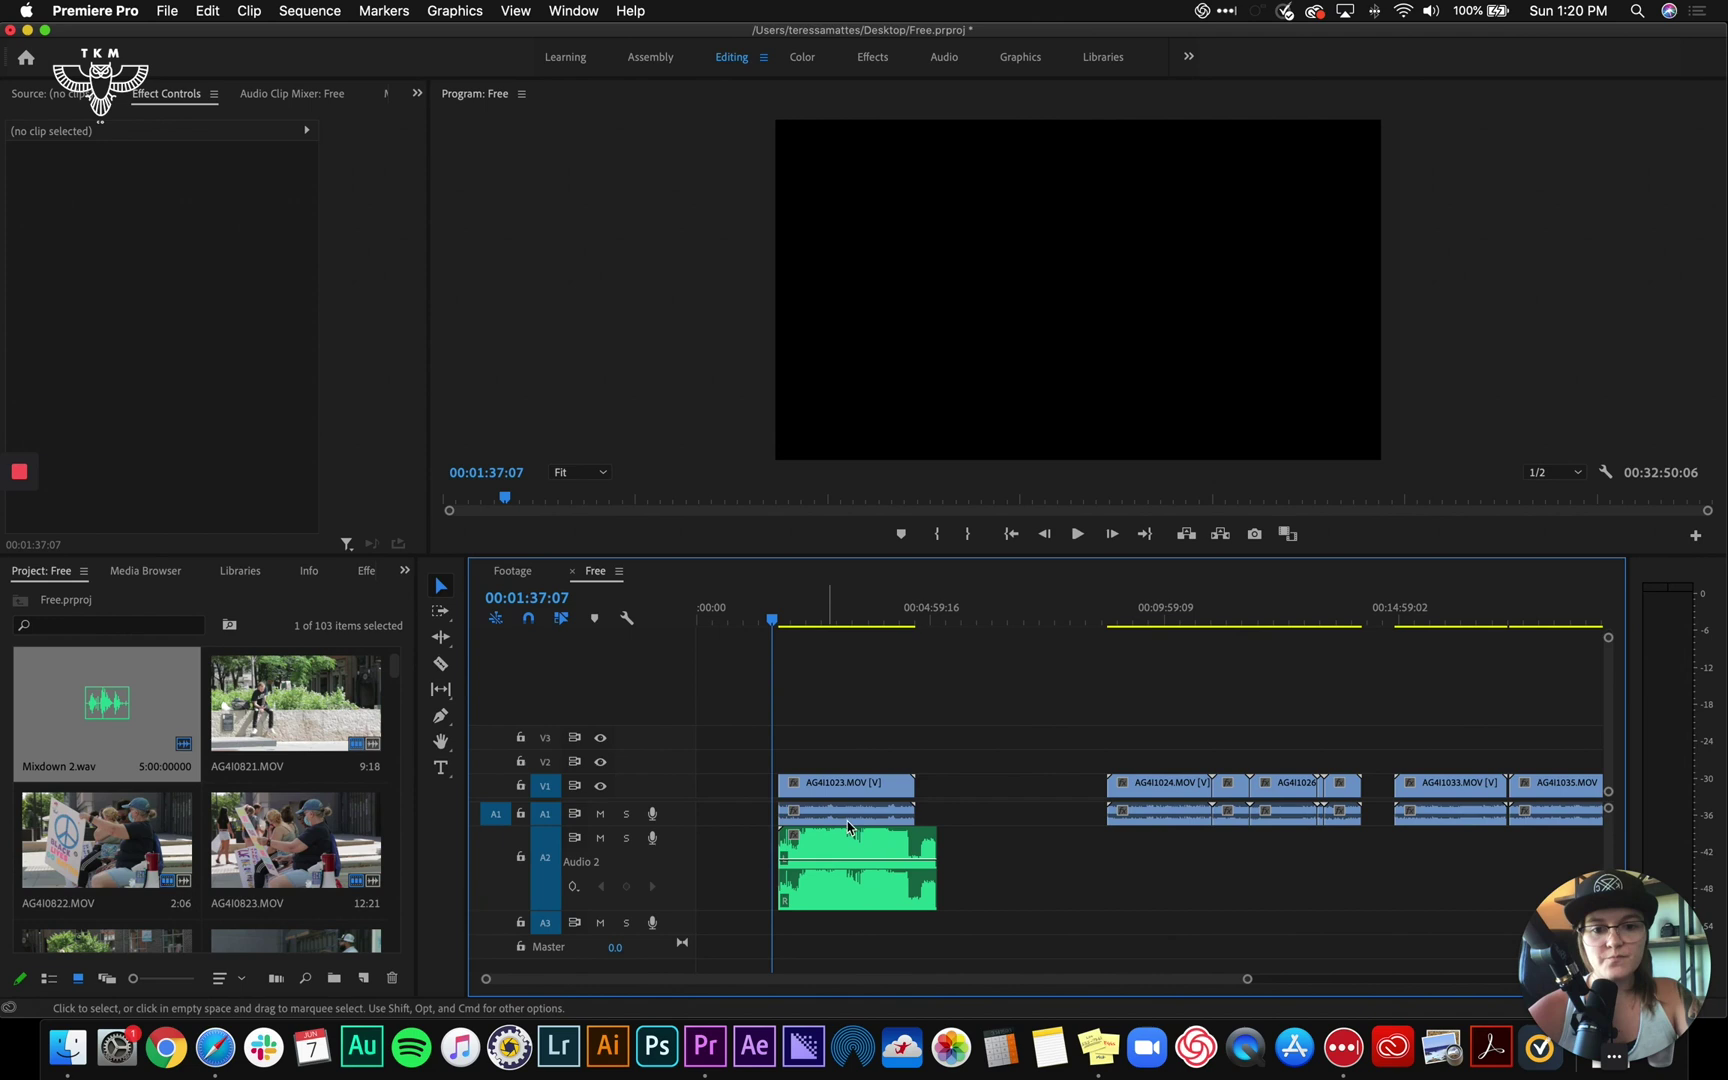
drag(866, 753, 935, 885)
scroll(930, 875, up, 6)
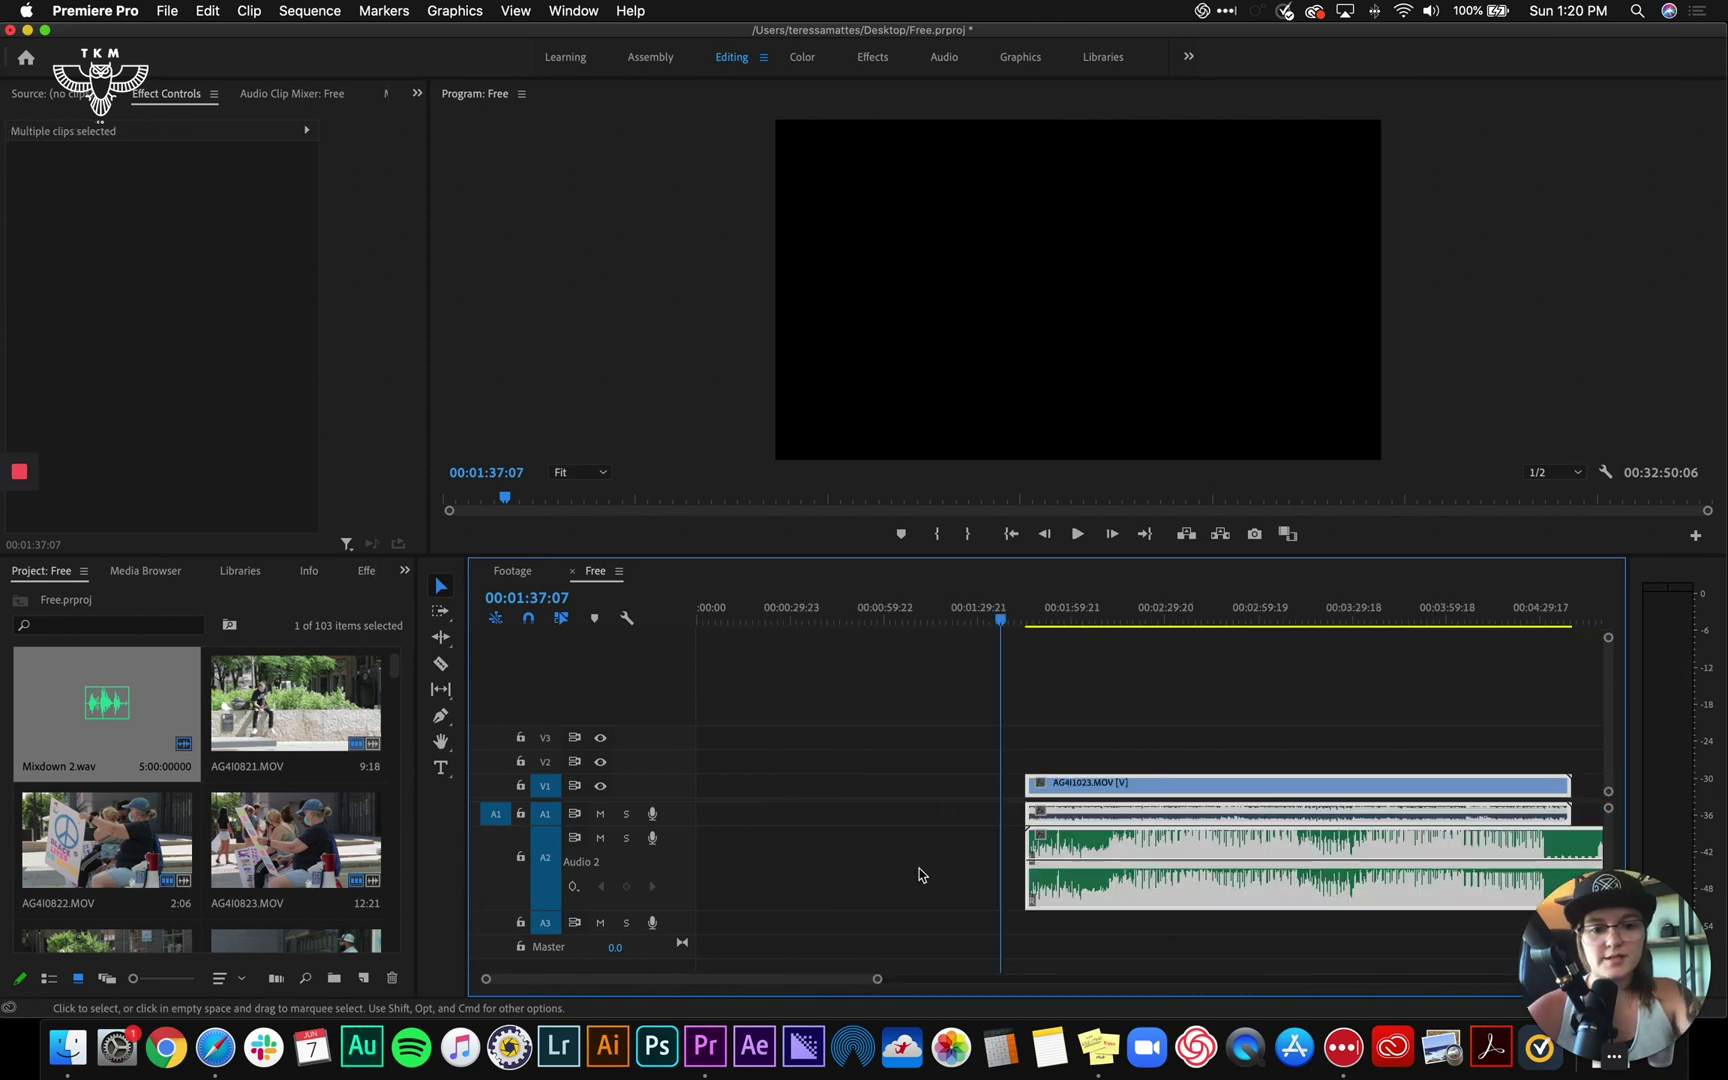
click(909, 854)
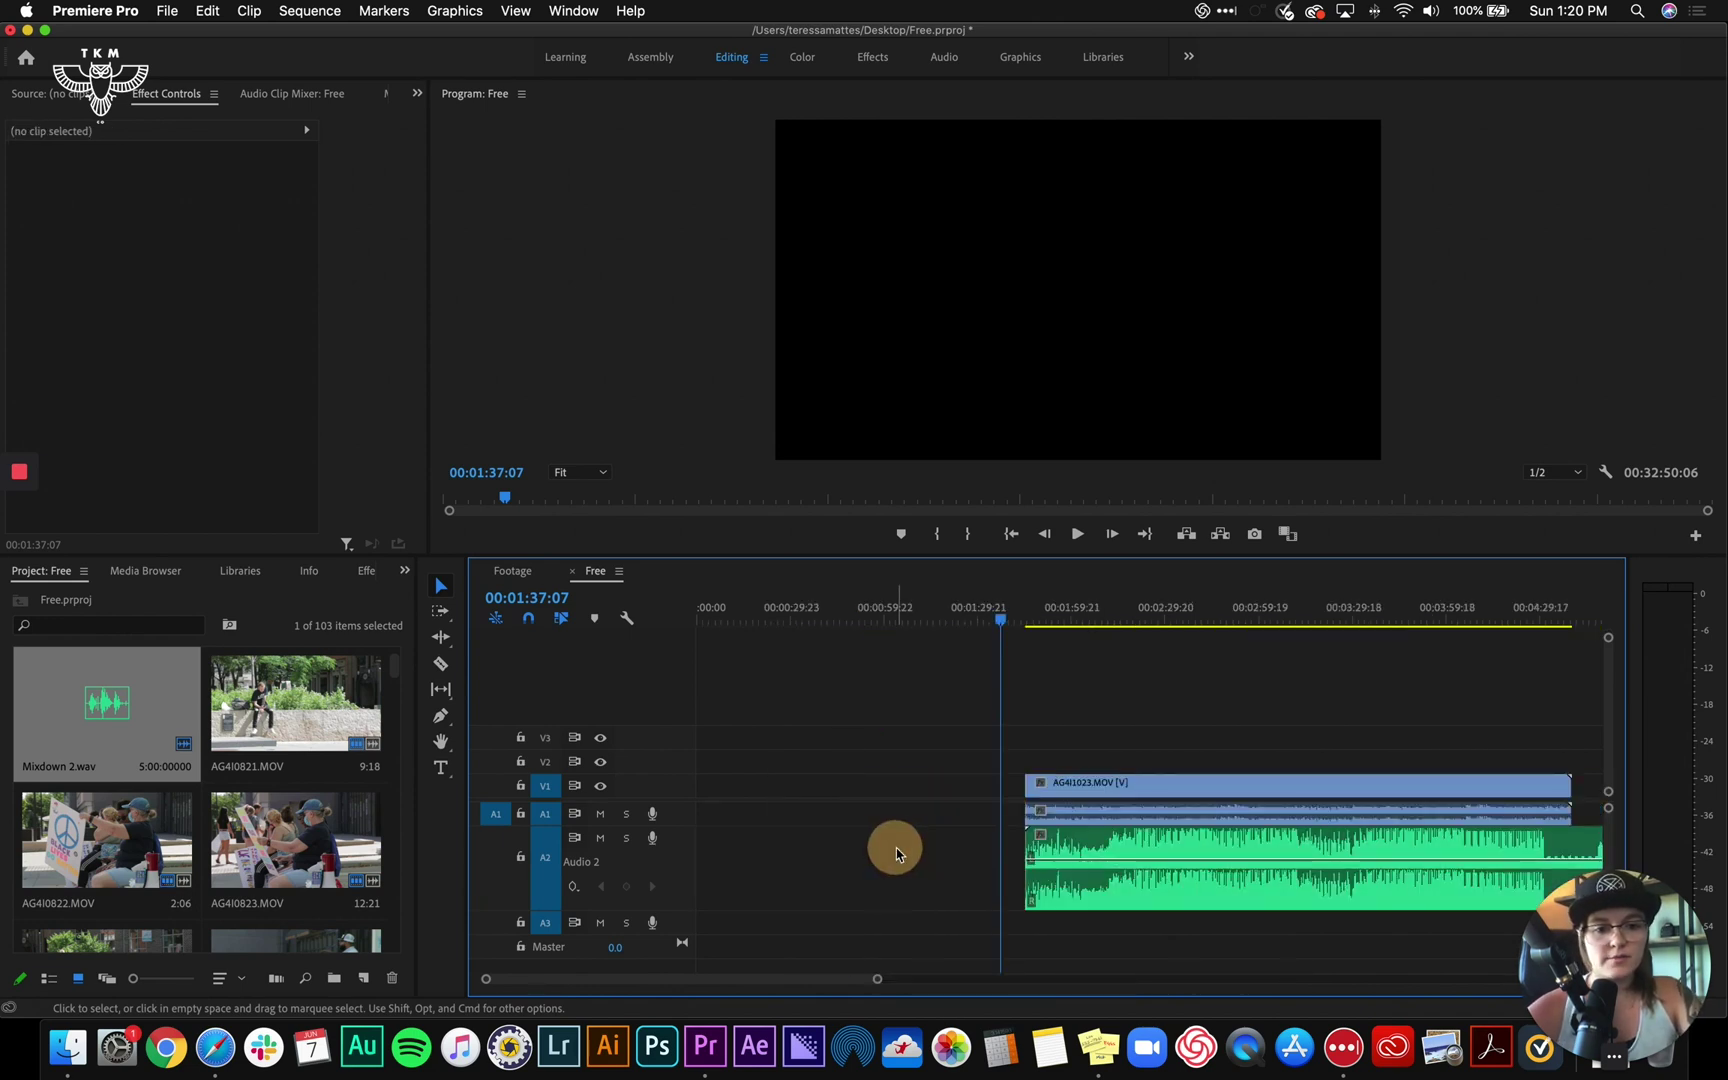
right_click(898, 853)
click(917, 868)
Return to the sequence start, fit the timeline, and place the playhead at 00:00:38:06
key(Home)
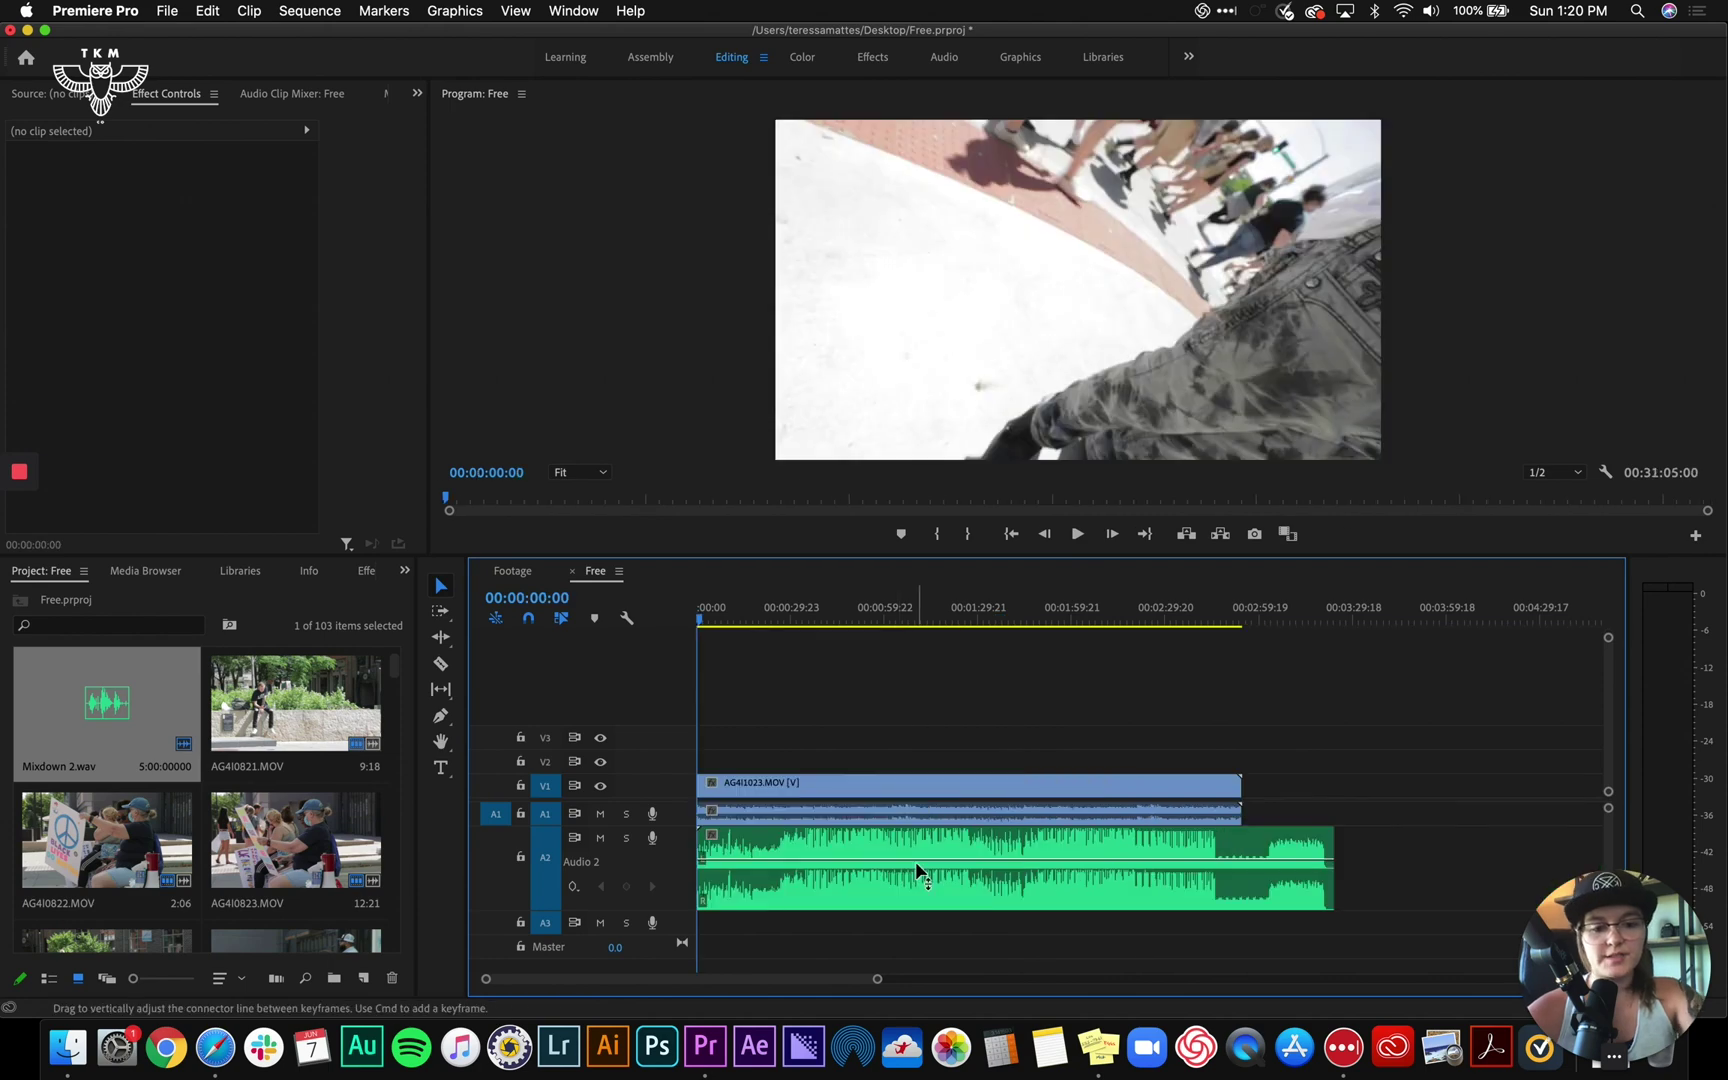
key(backslash)
scroll(798, 670, up, 3)
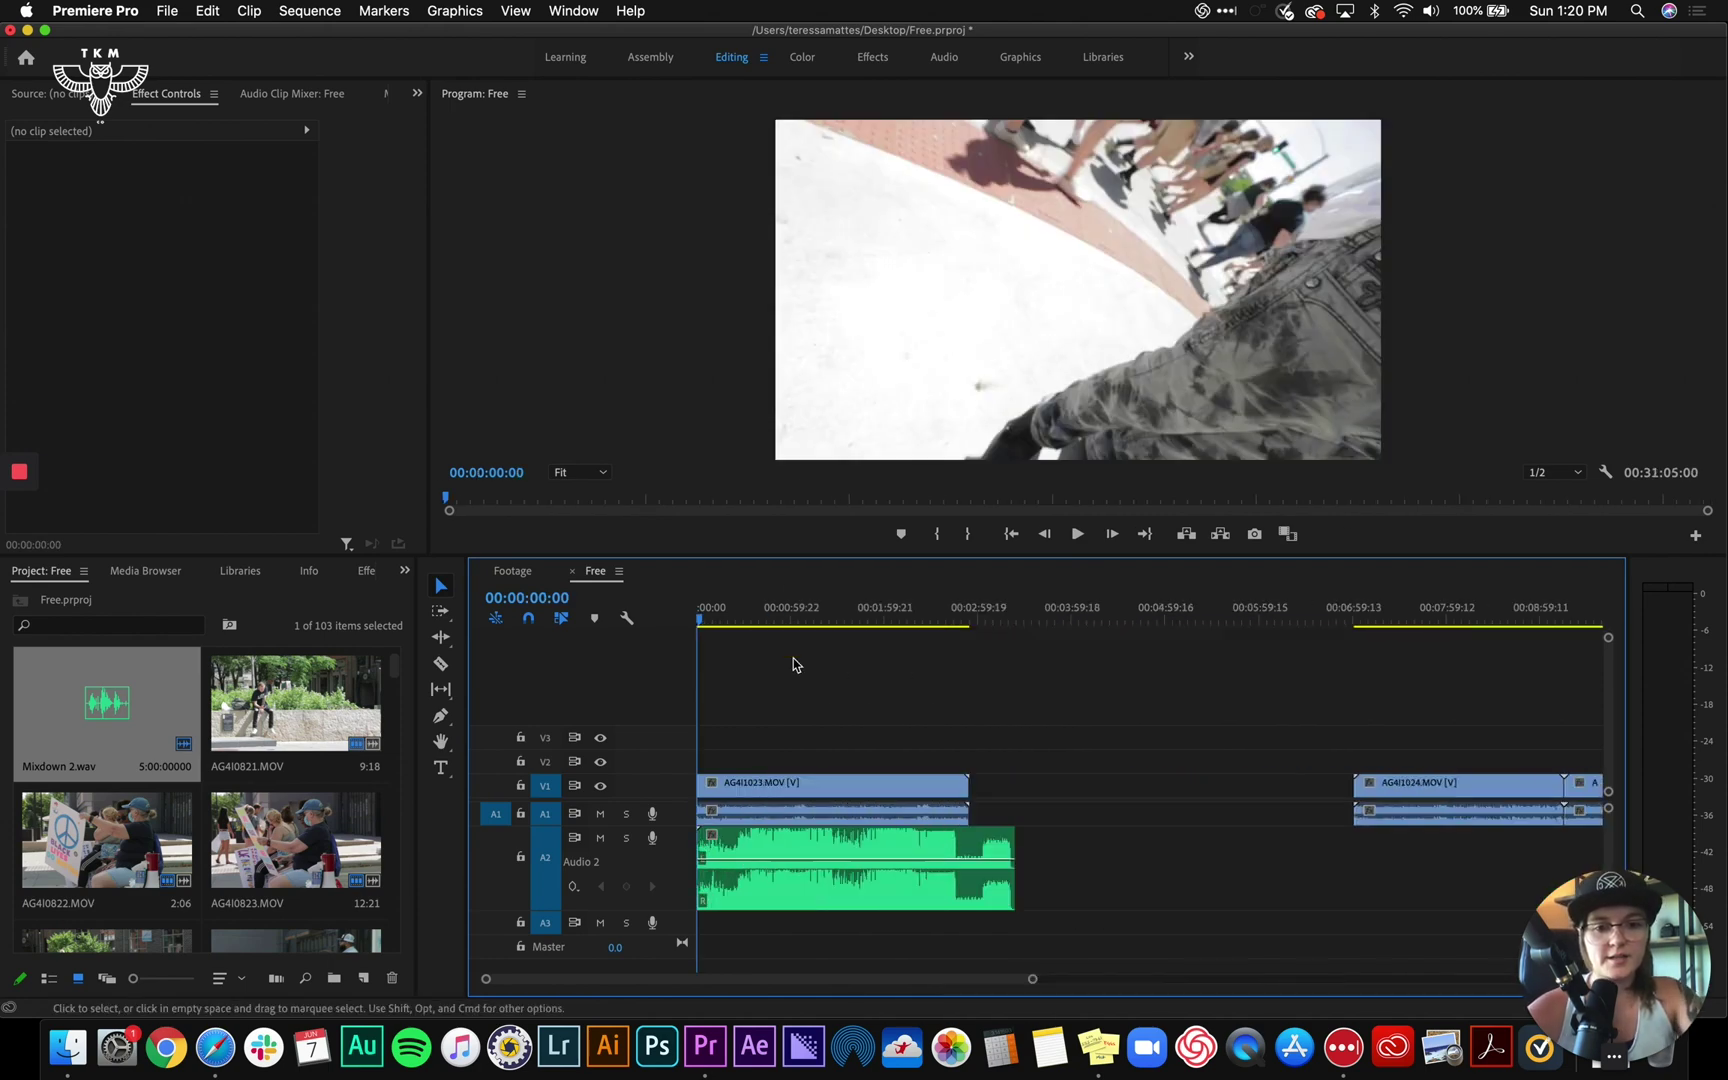
click(758, 619)
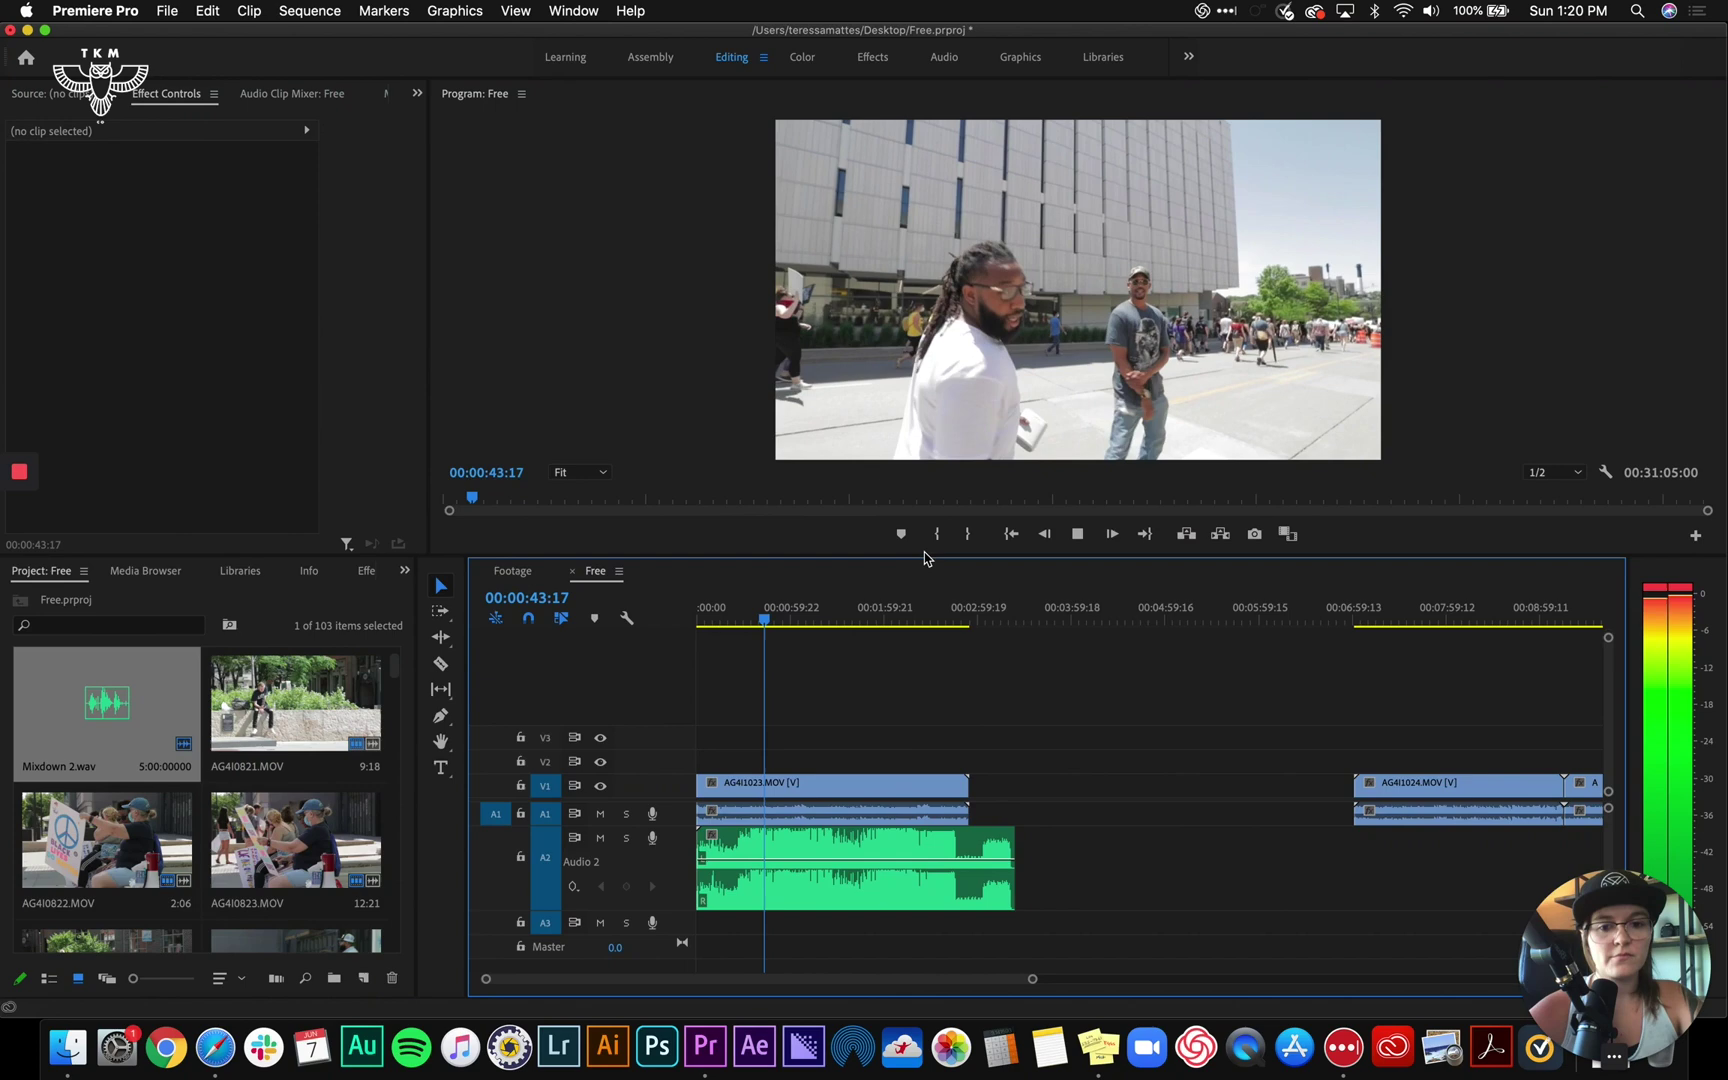
Enlarge and widen the Program monitor and give the audio tracks more room
key(space)
drag(929, 557, 916, 763)
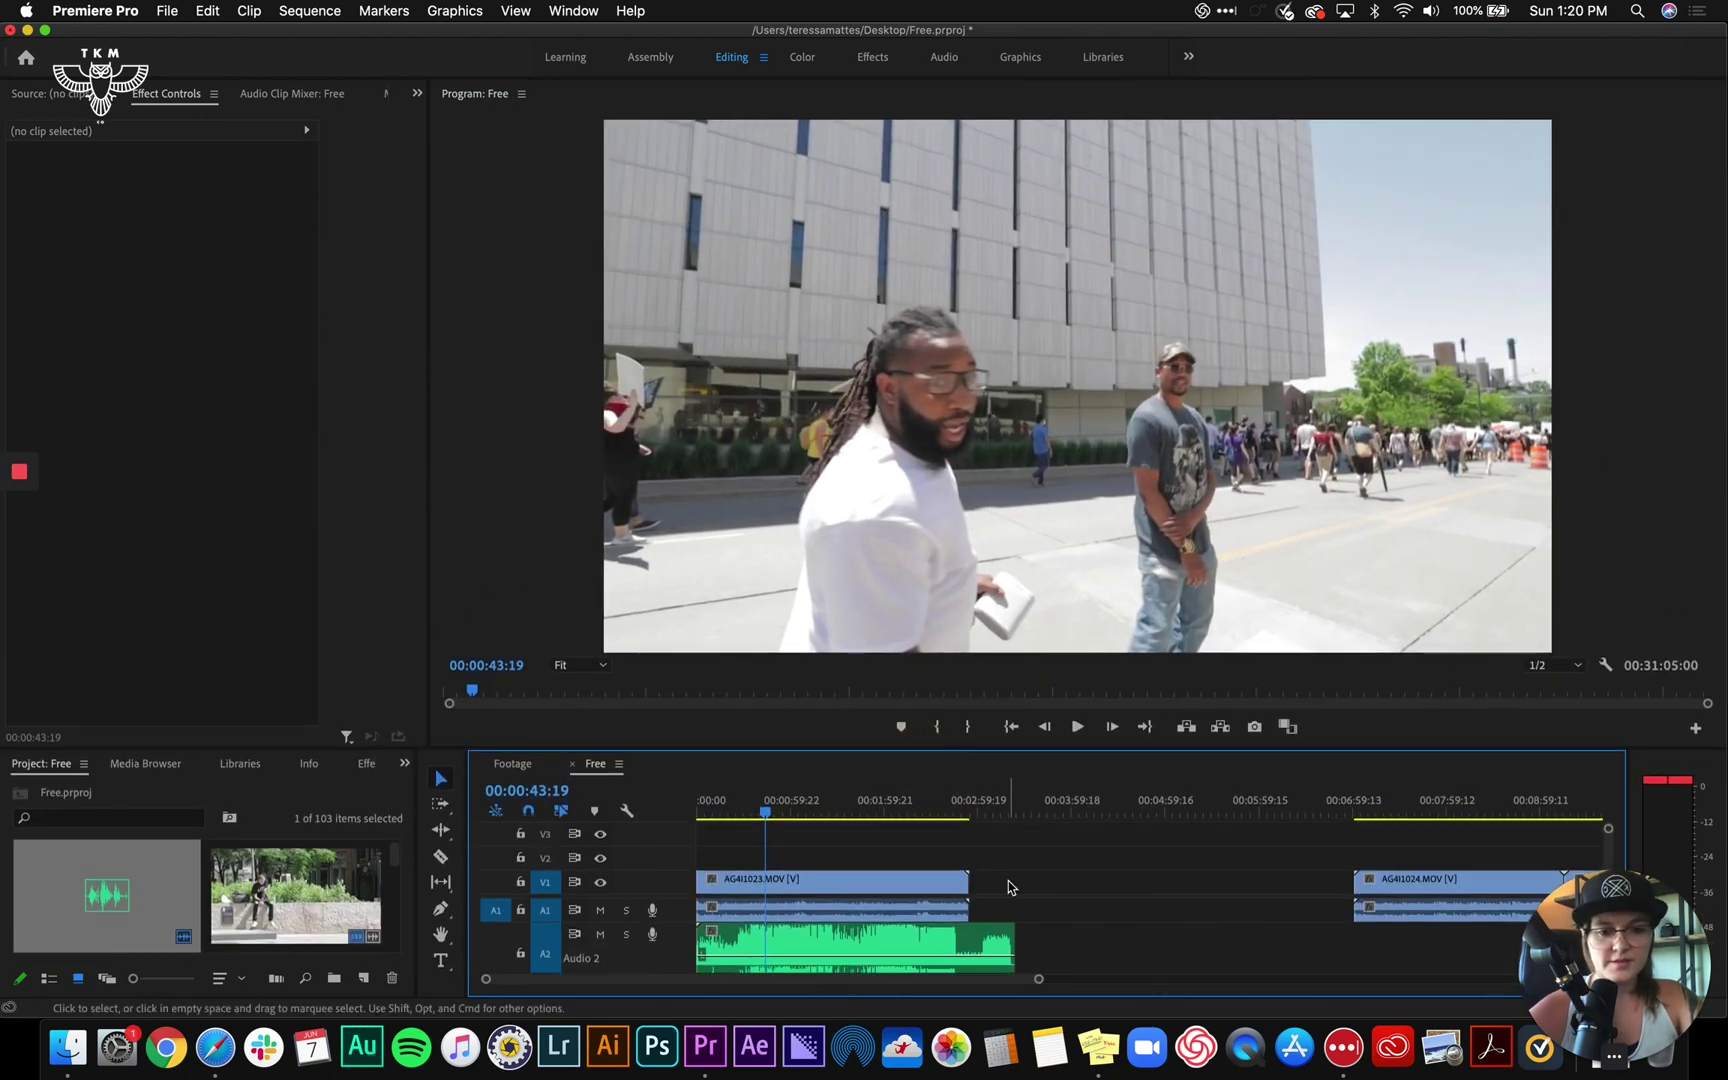
drag(633, 897, 633, 882)
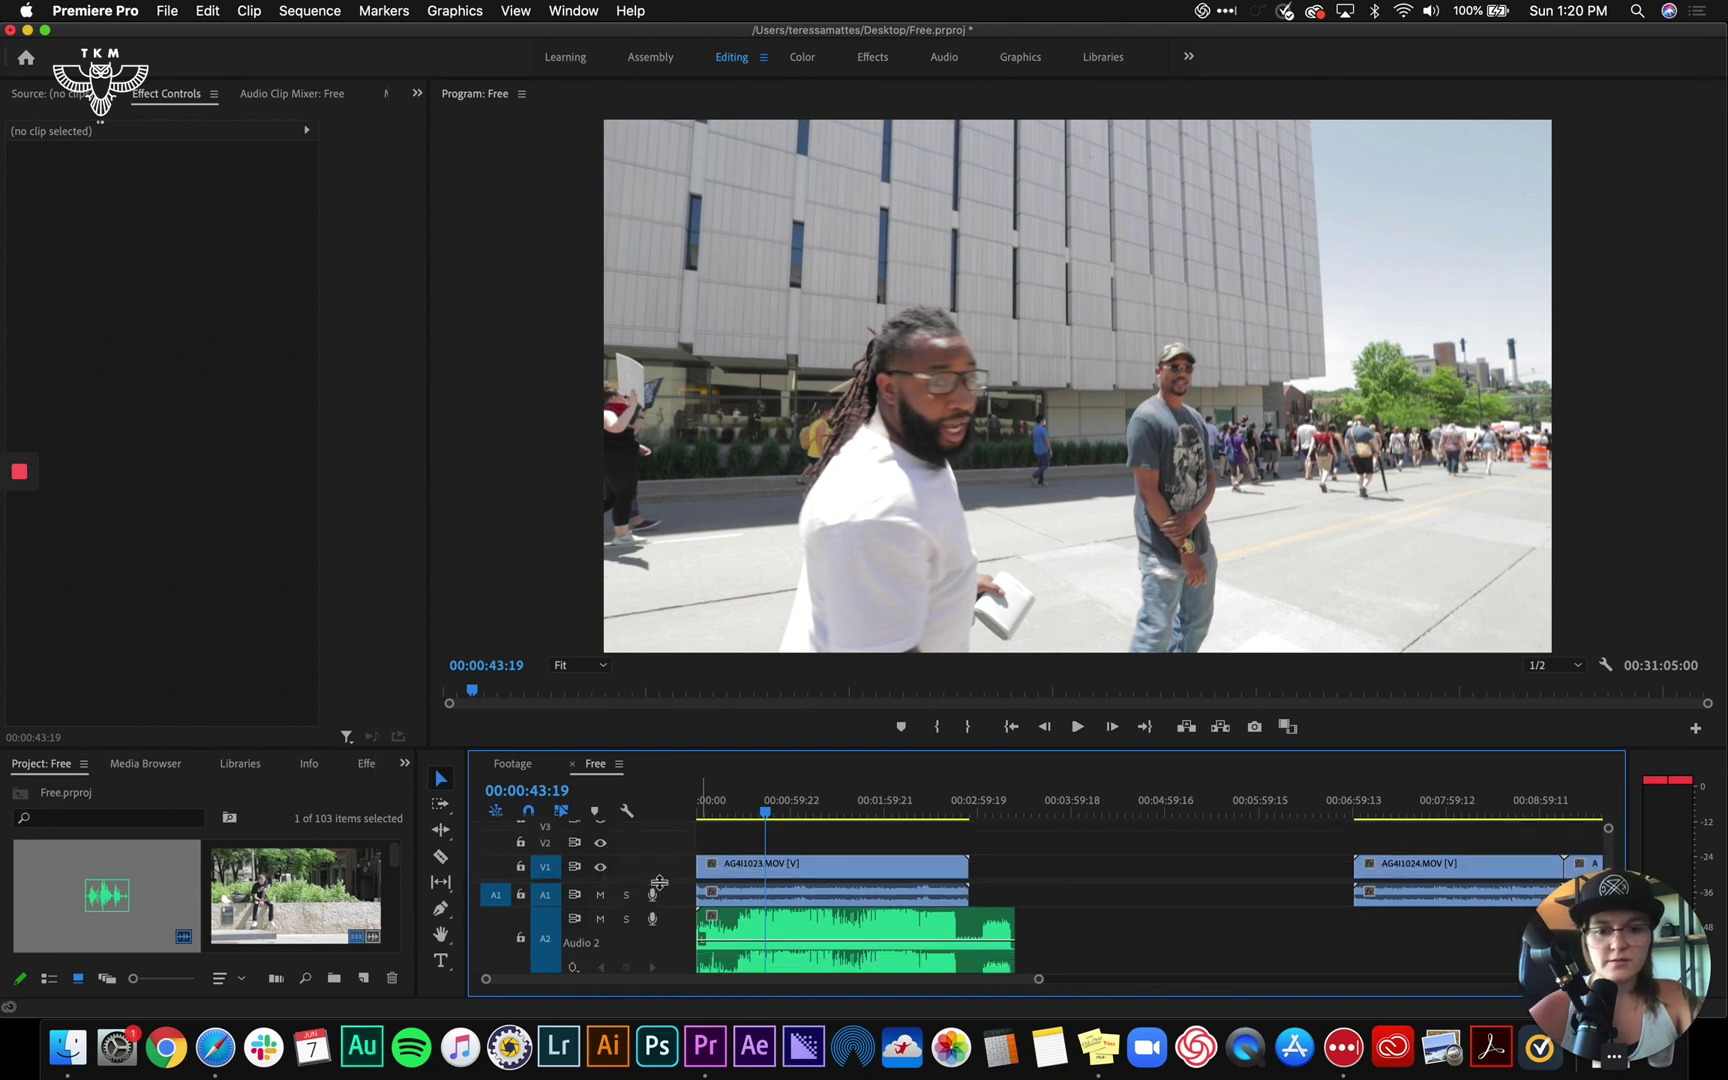
drag(659, 882, 659, 867)
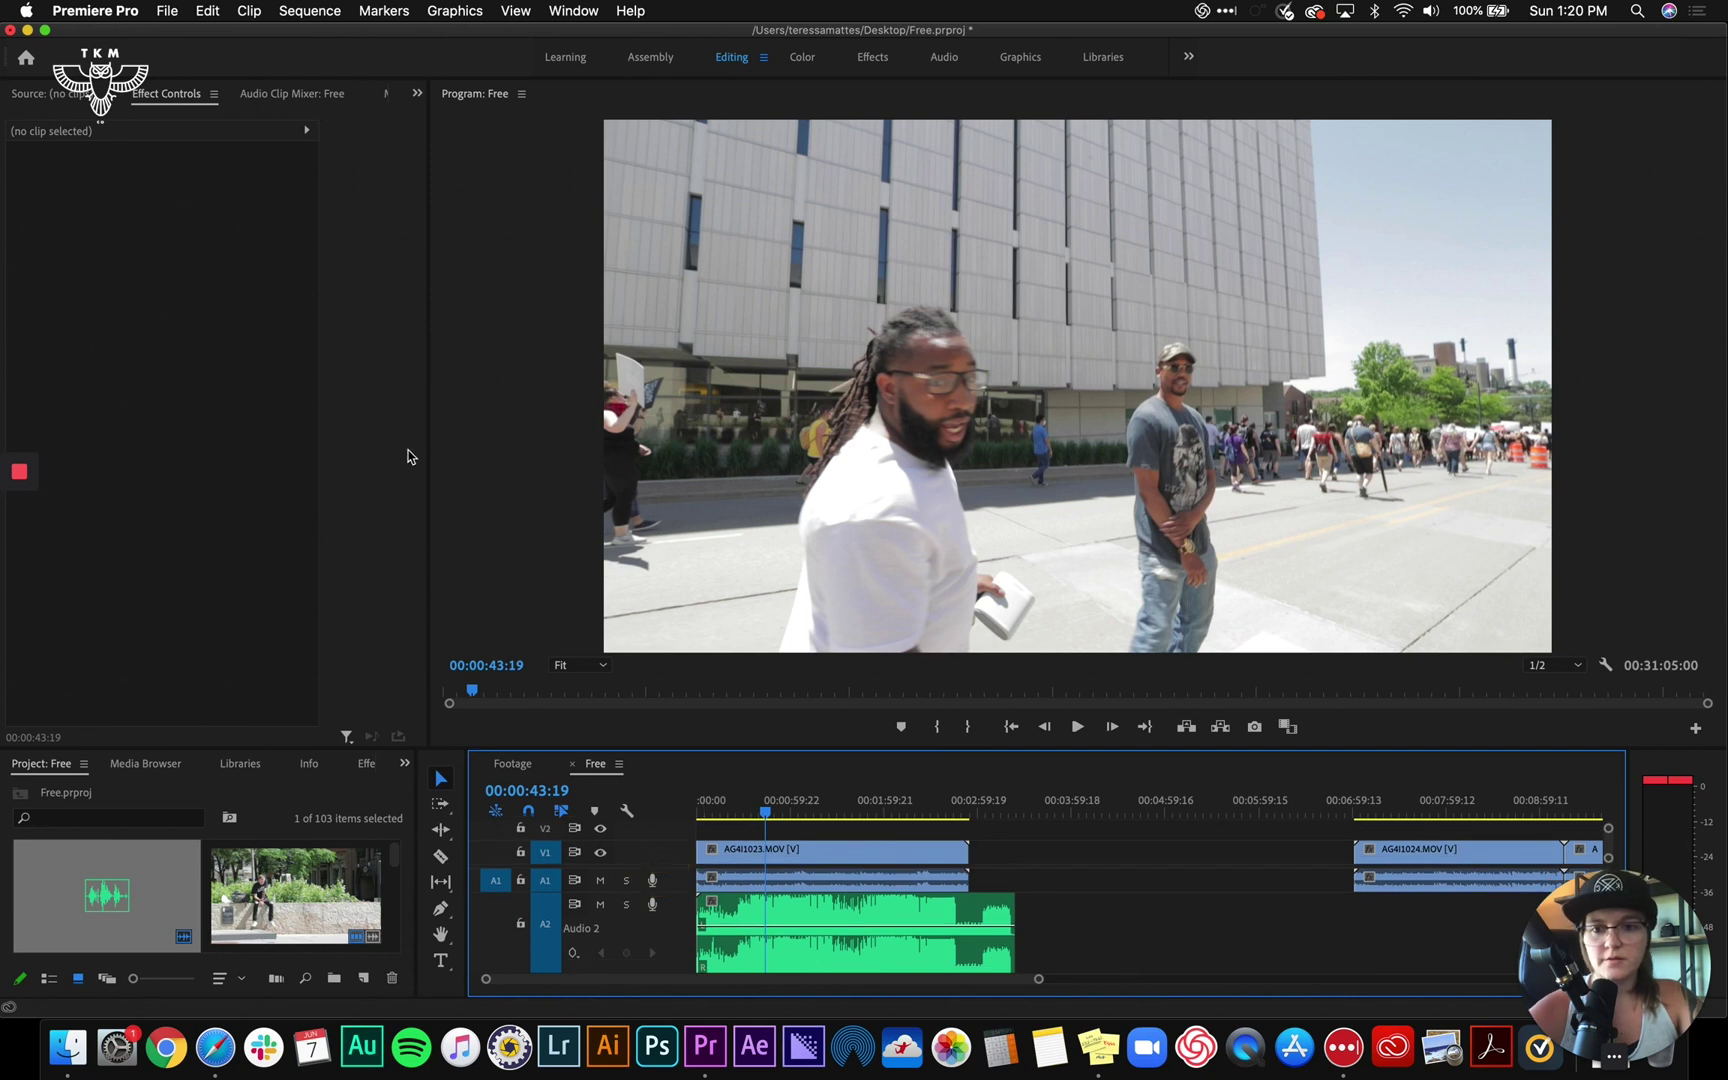
drag(430, 455, 338, 449)
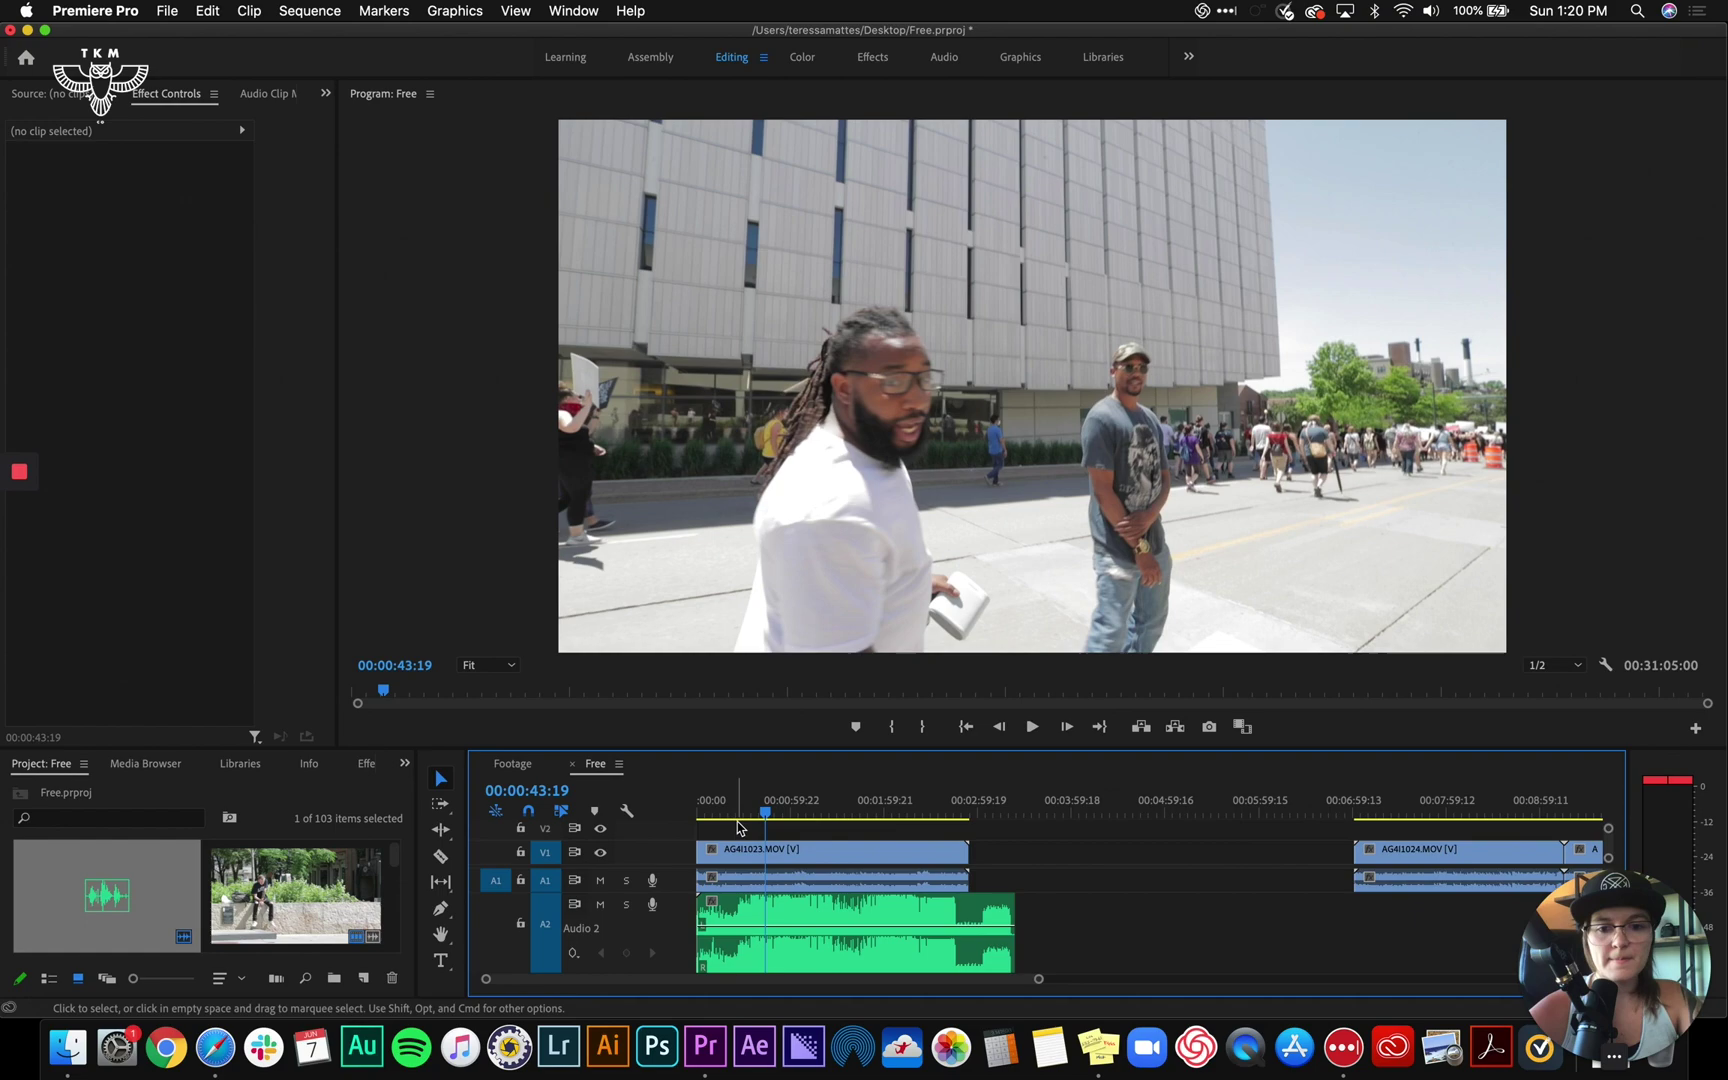
Play the sequence, zoom into the timeline, and select AG4I1023.MOV
key(space)
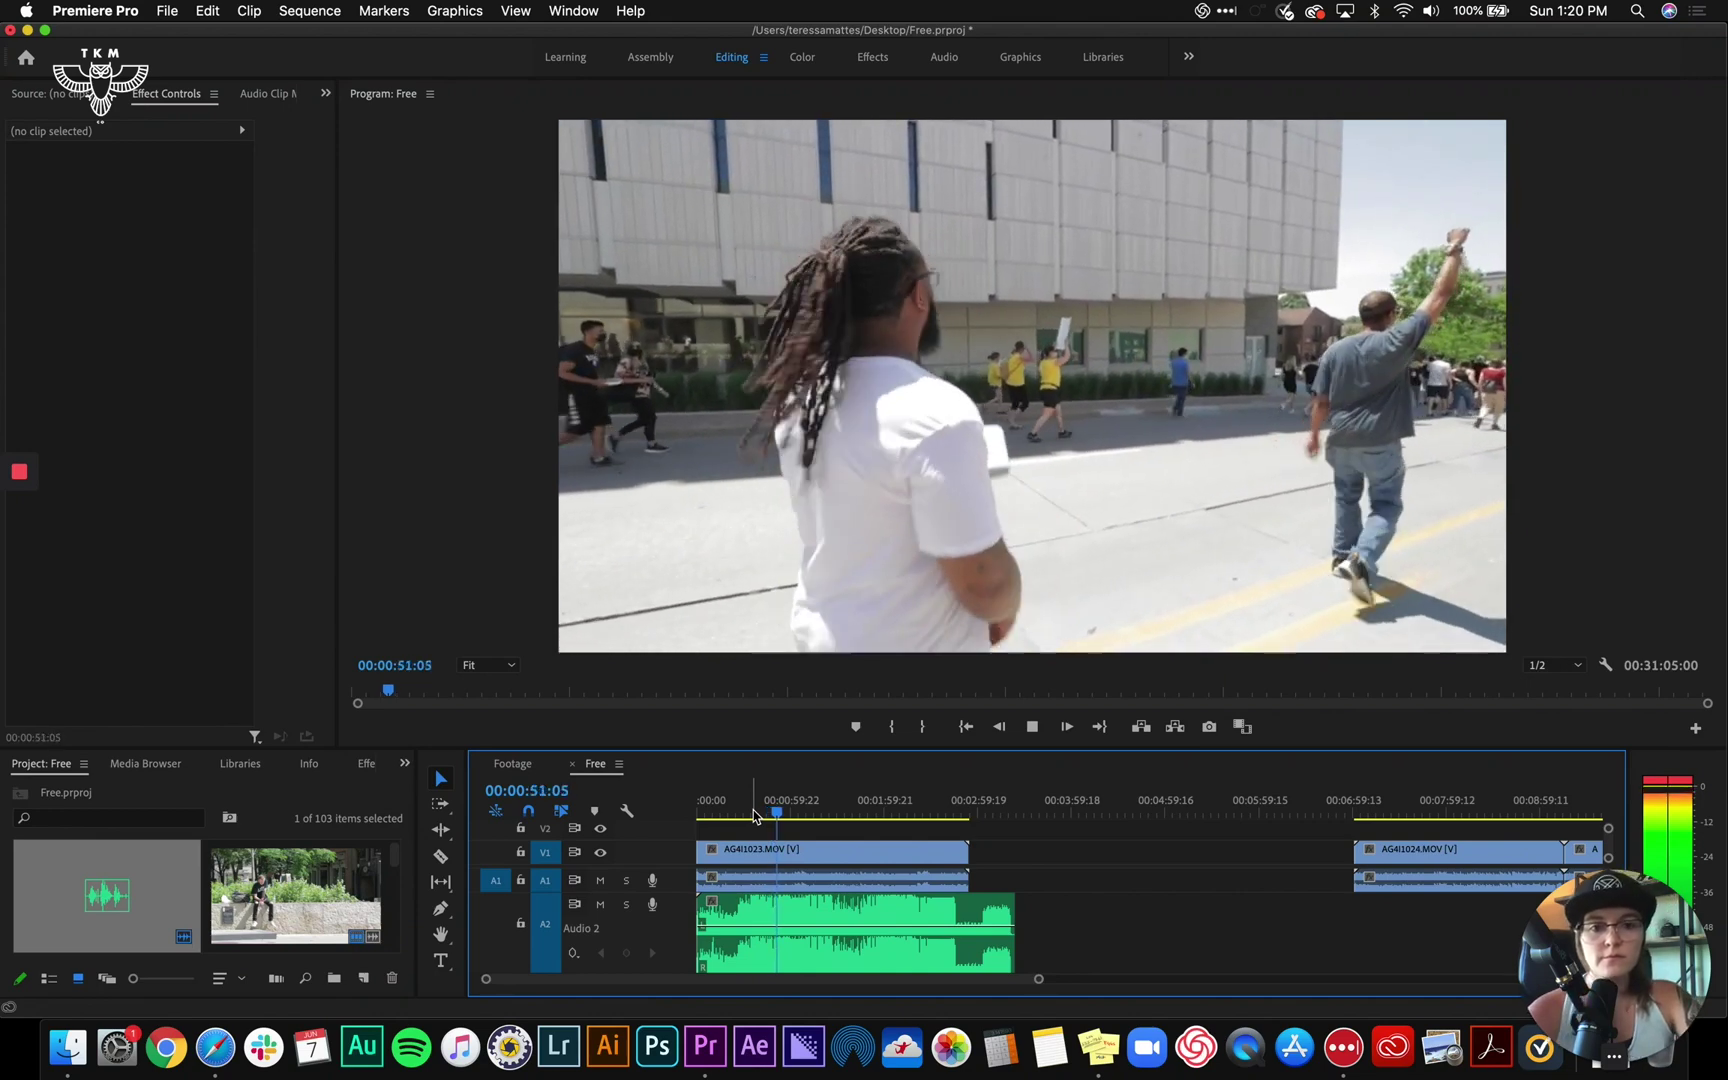
key(space)
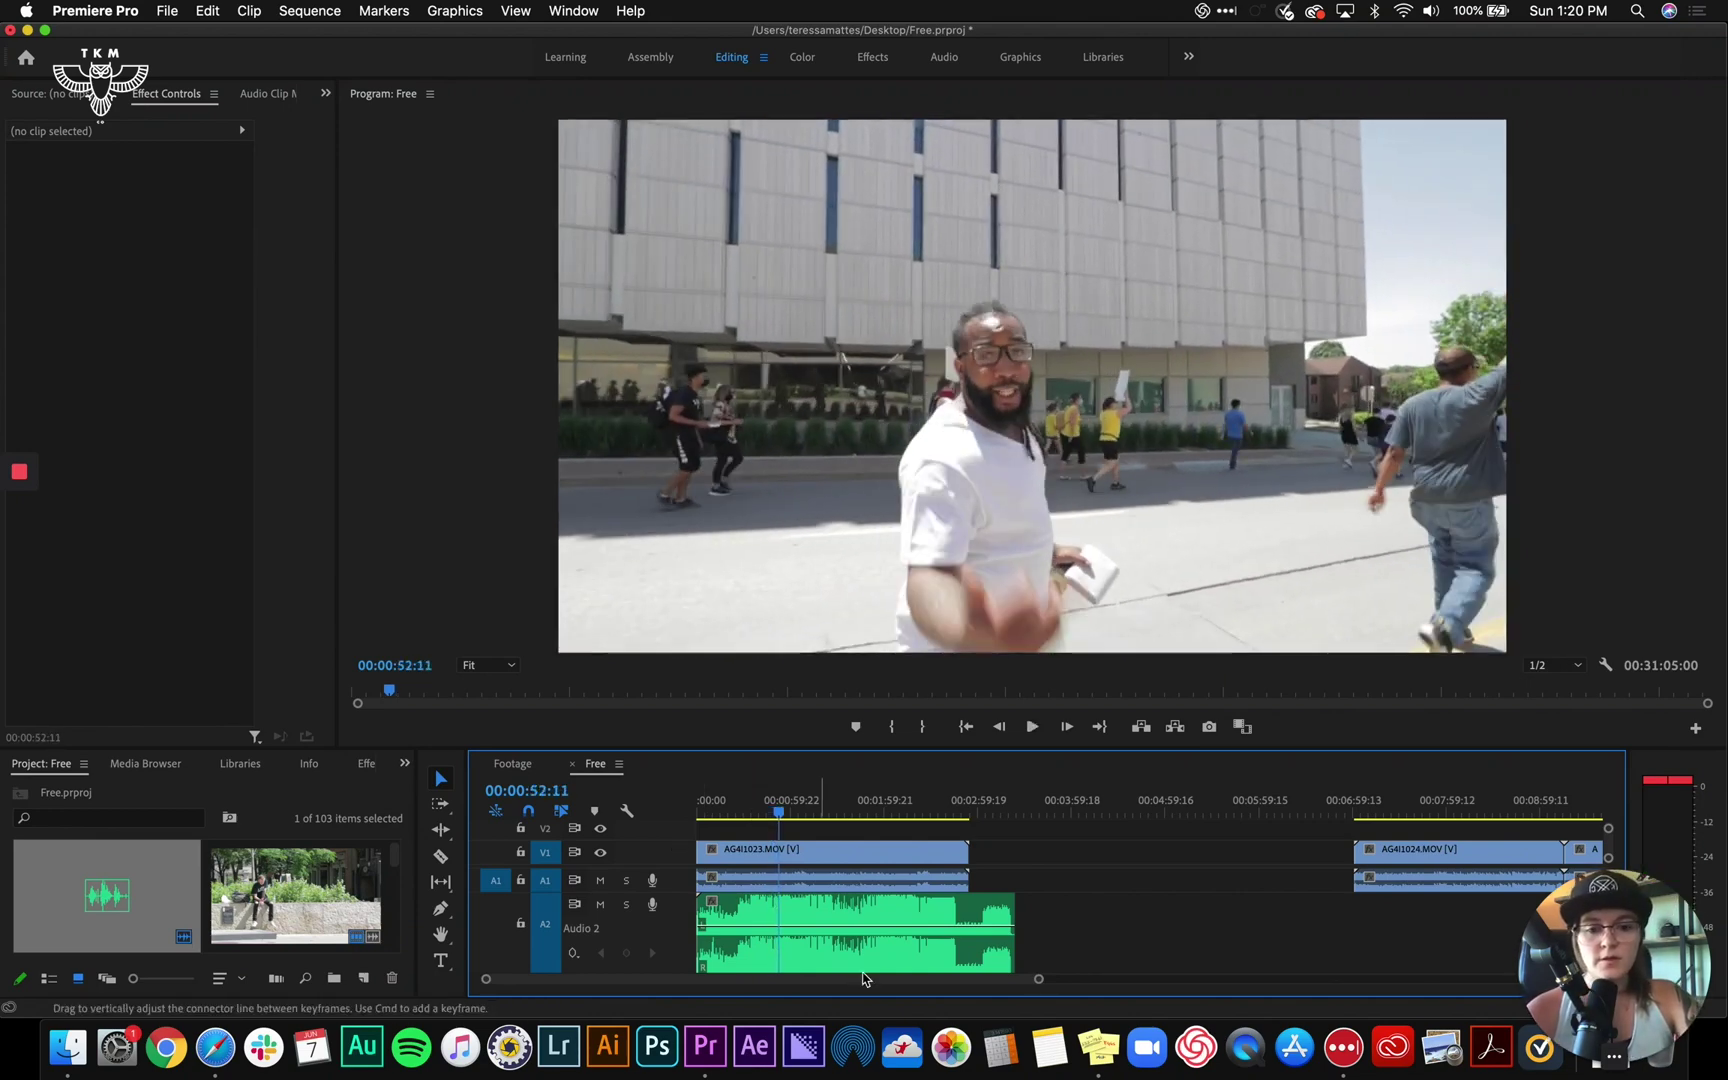
key(equal)
key(equal)
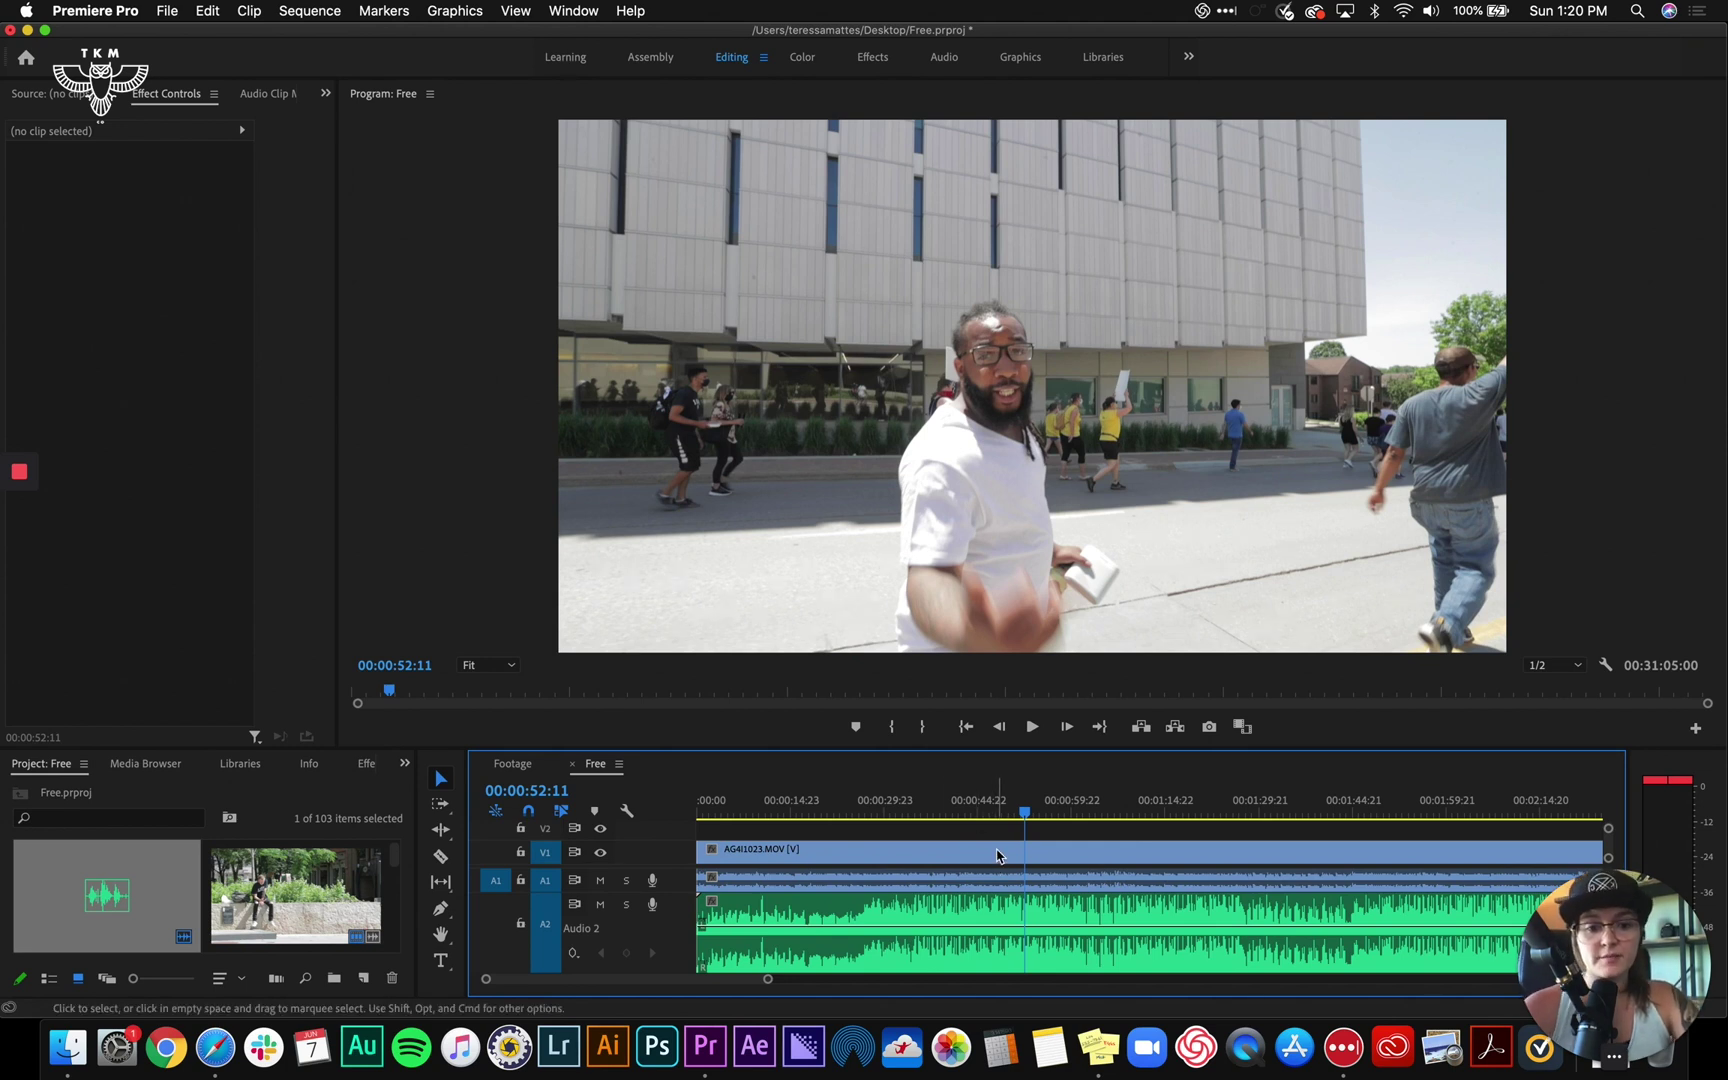
click(992, 858)
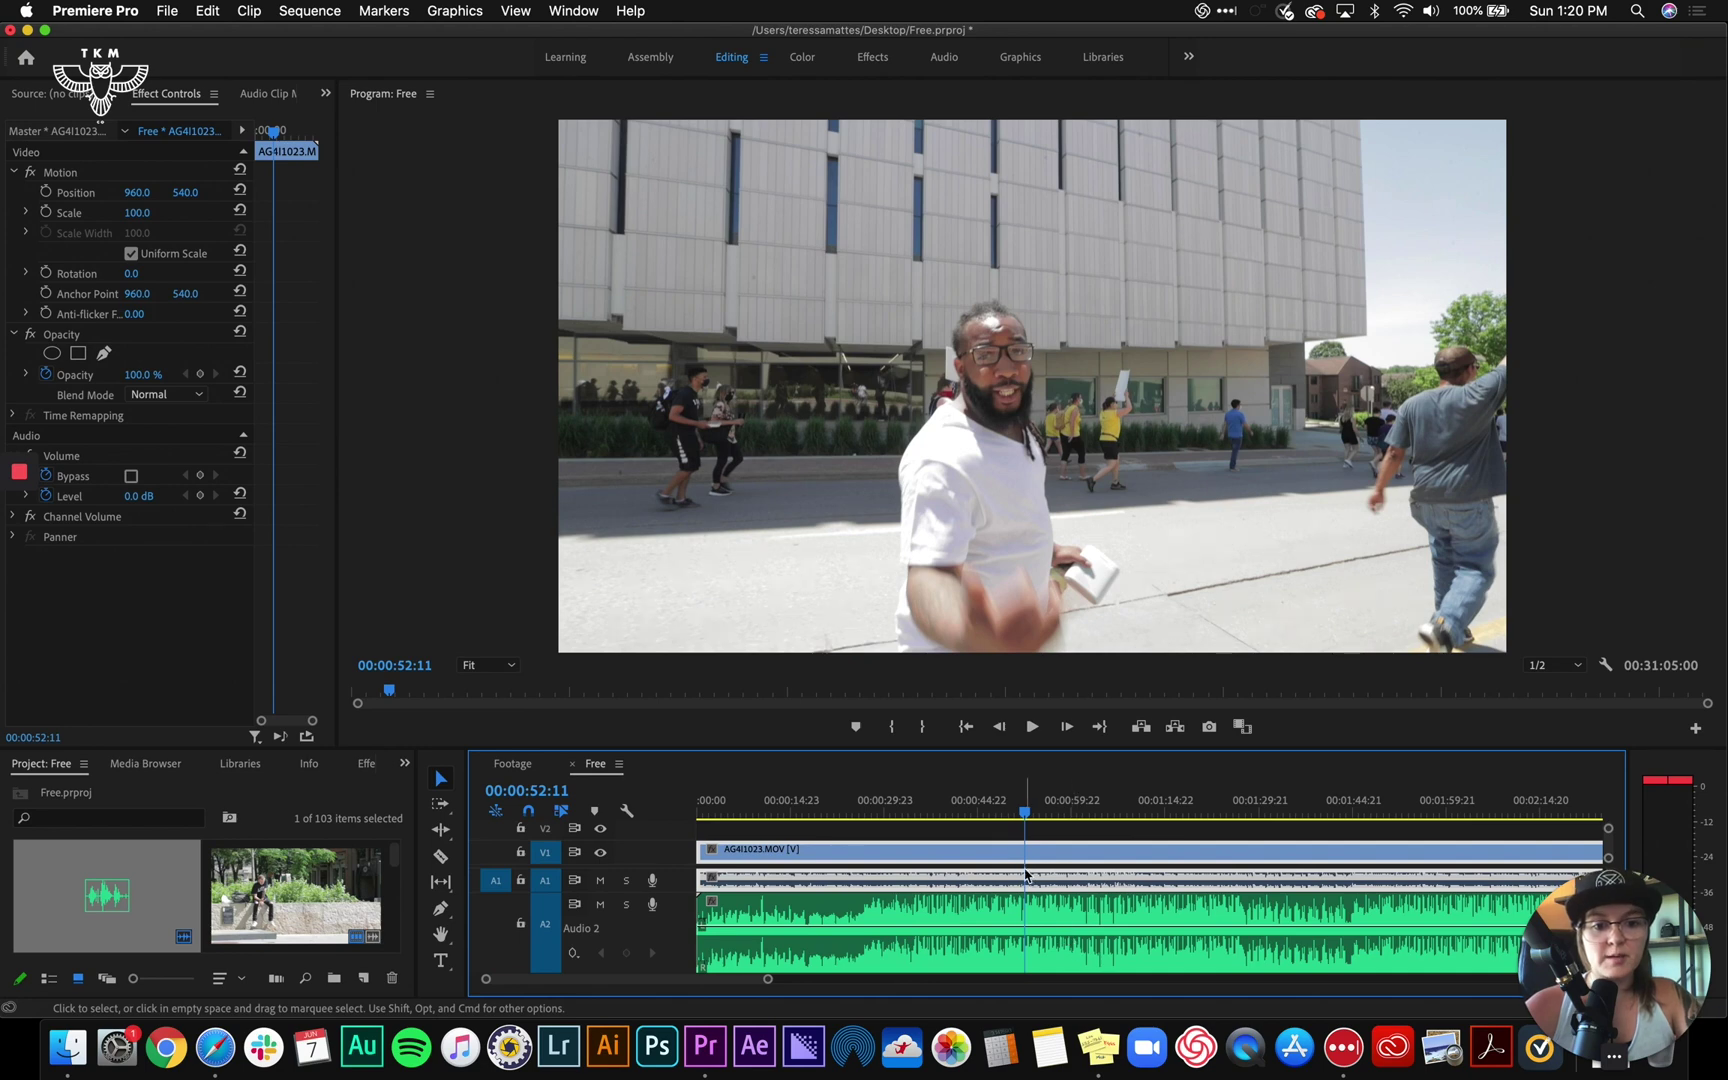
Unlink AG4I1023.MOV, delete its camera audio, and play the video against the song
right_click(991, 853)
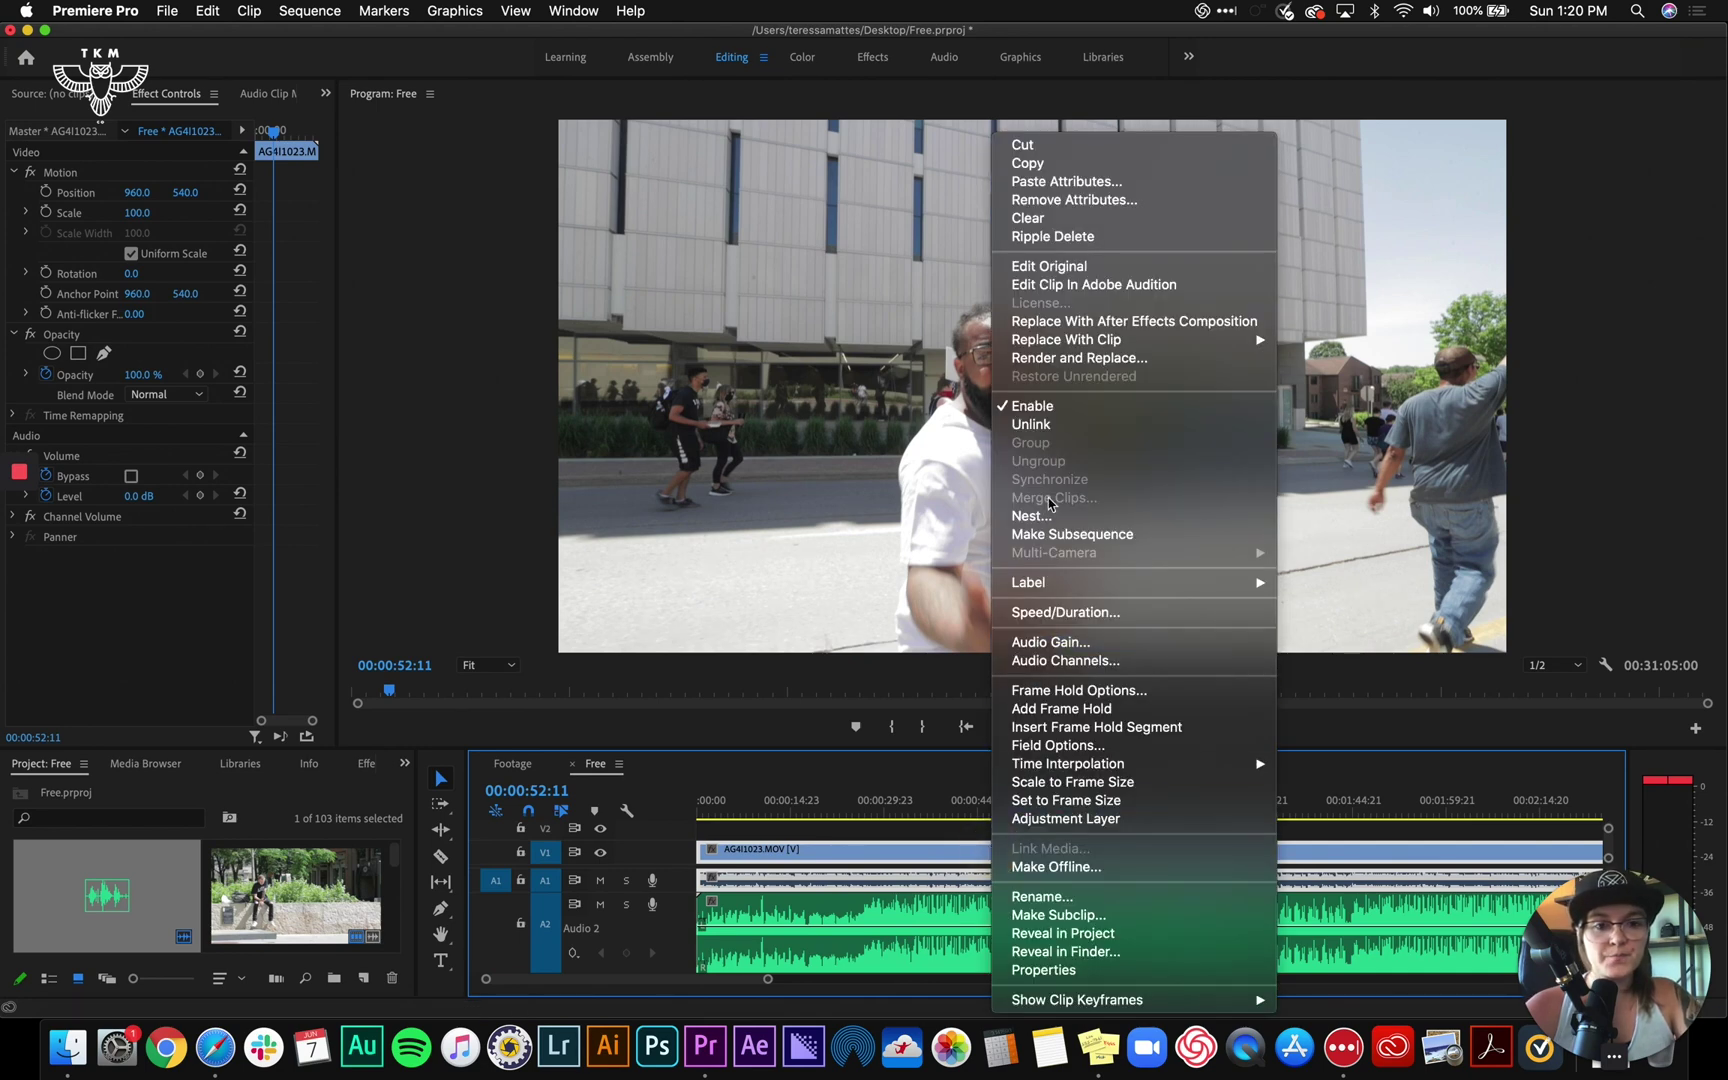
click(1045, 437)
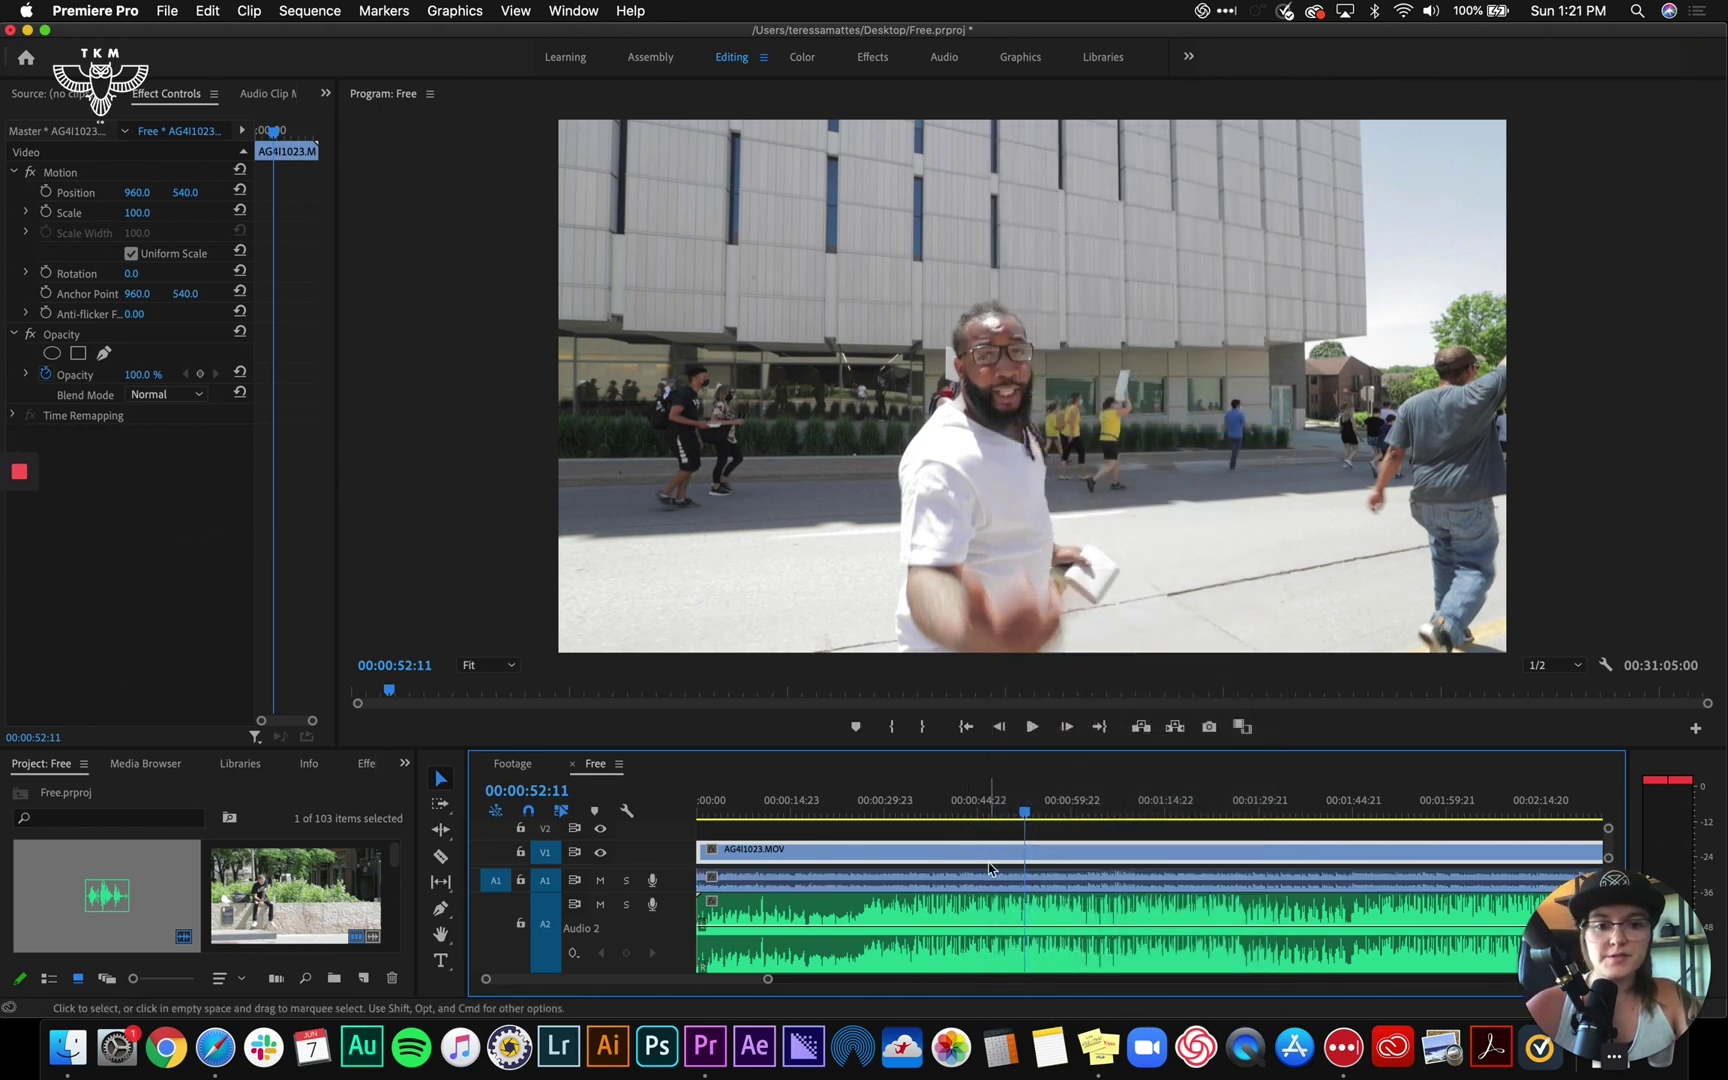
click(992, 880)
key(Delete)
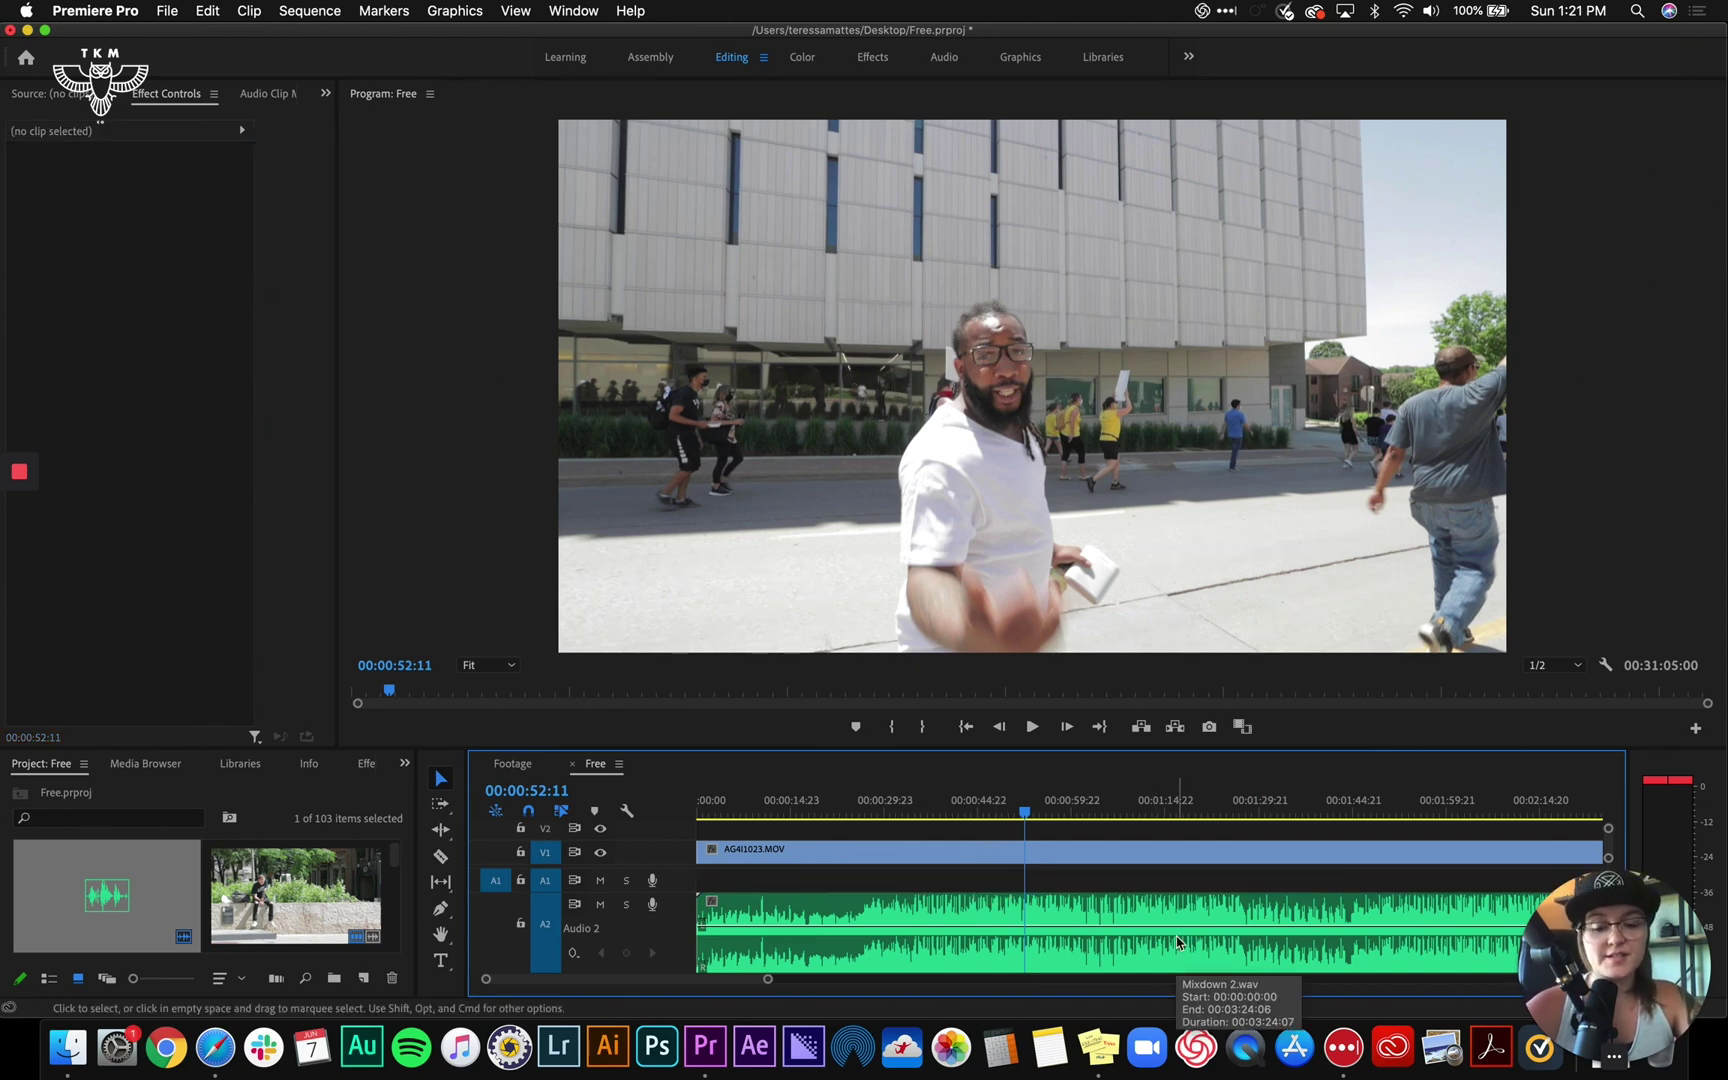
key(space)
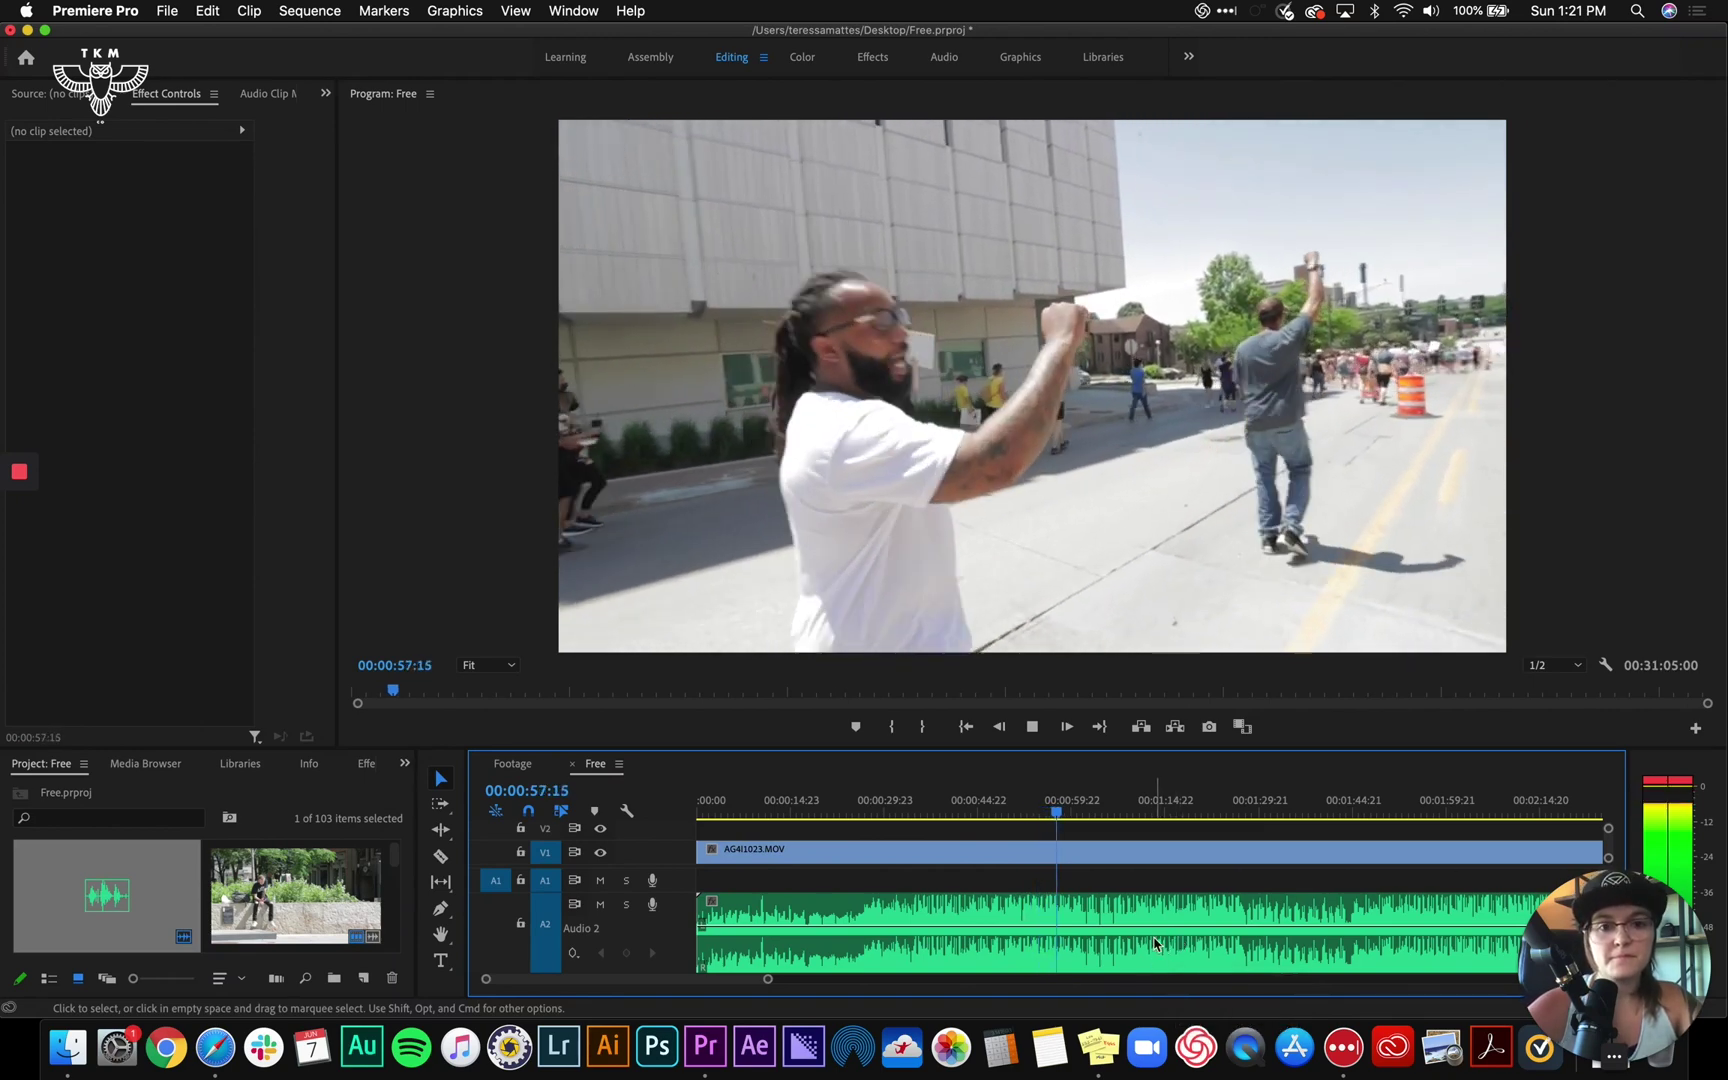
key(space)
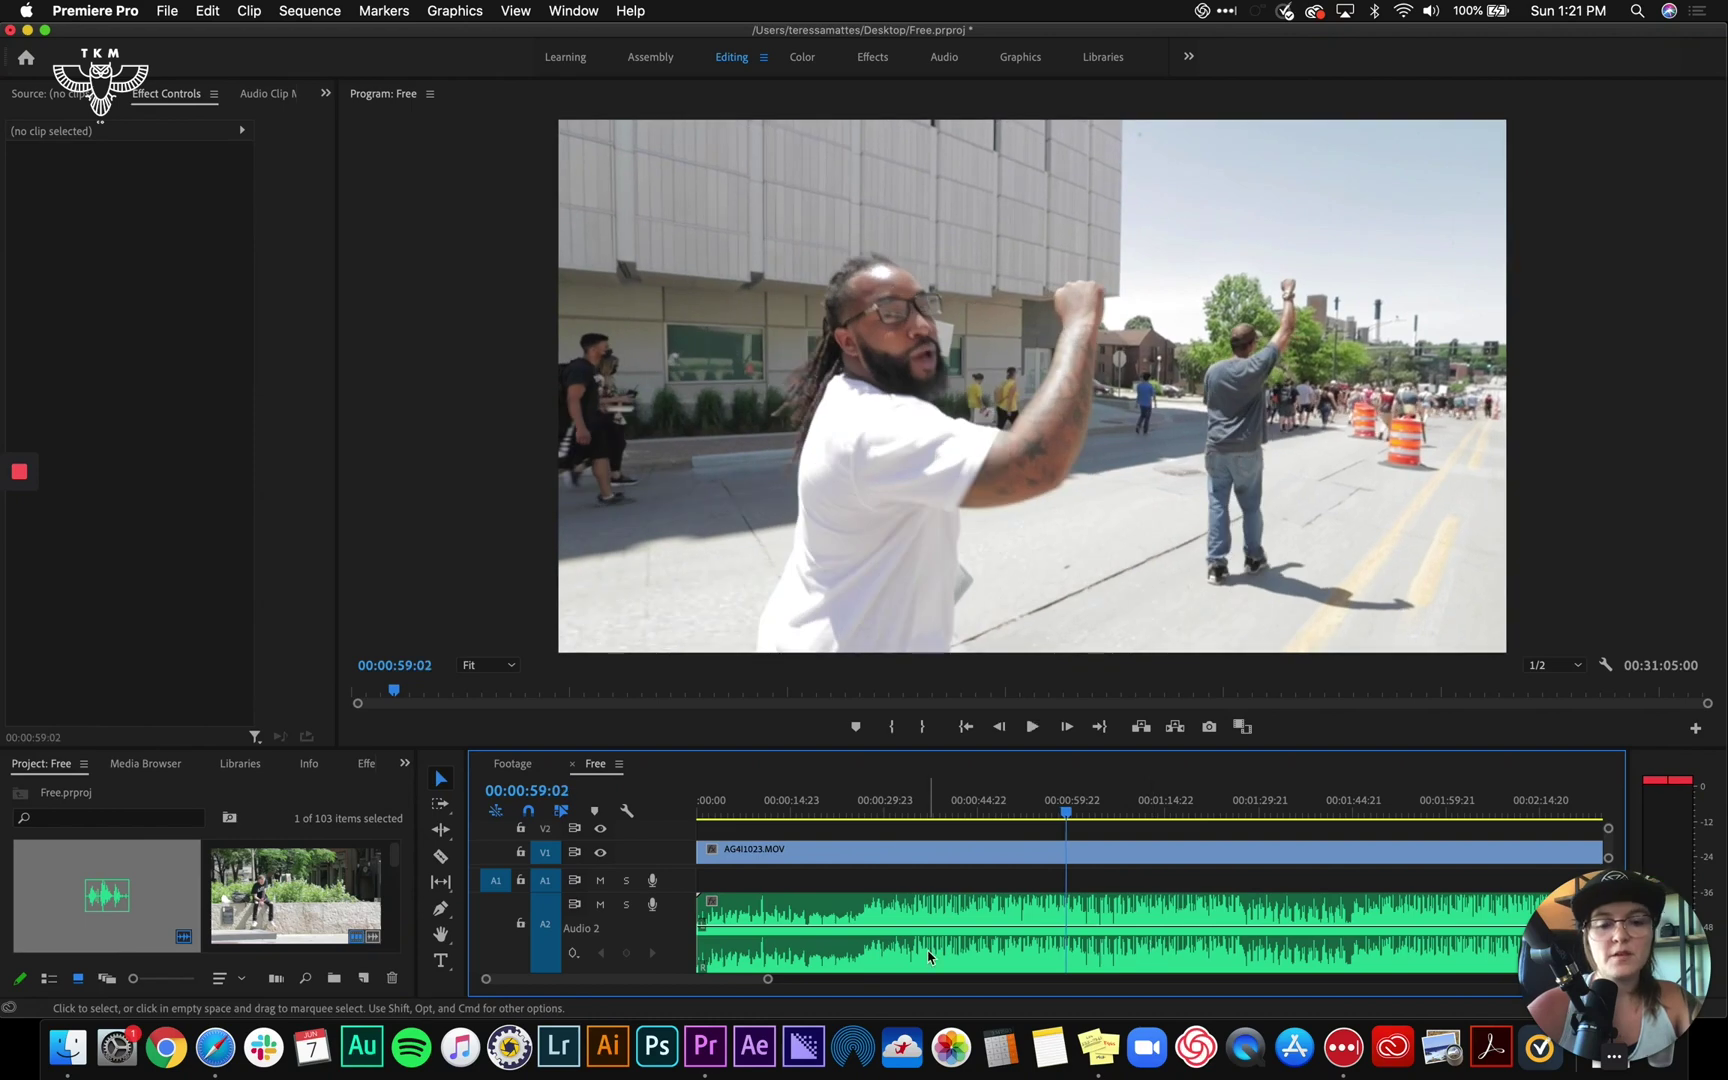
Make the timeline panel taller by dragging the monitor/timeline divider up
click(706, 850)
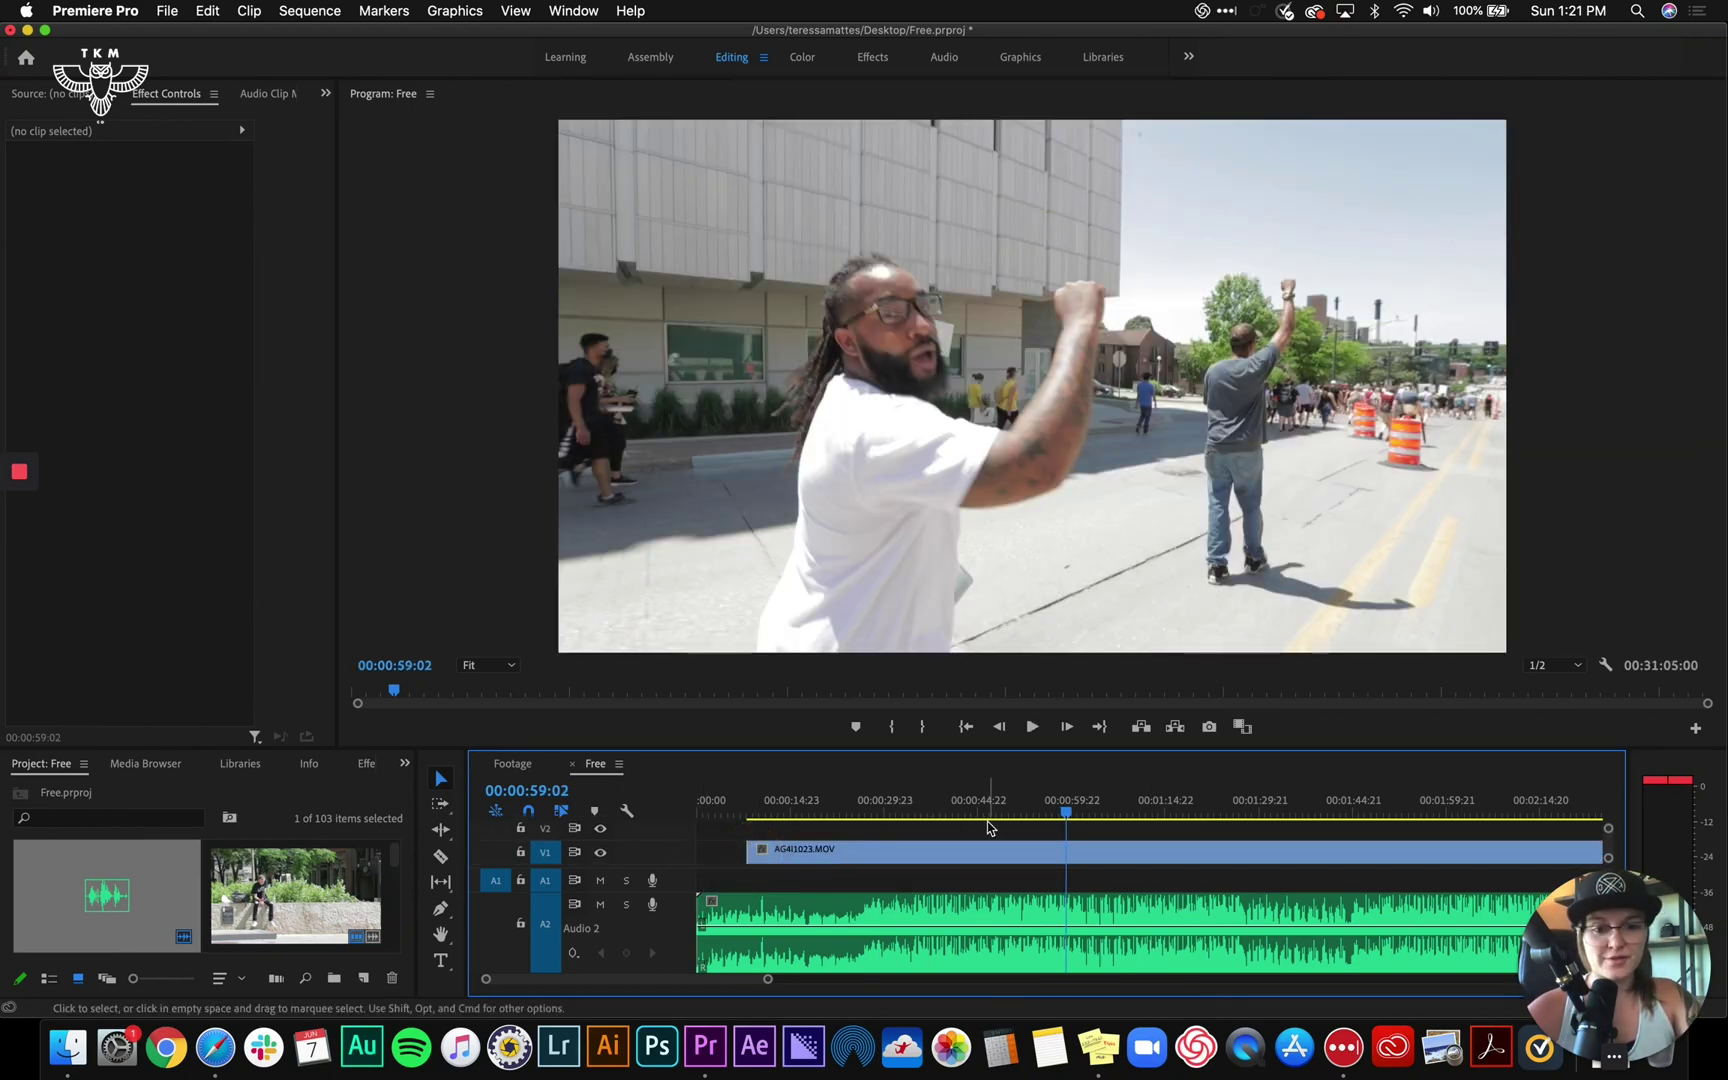
scroll(986, 824, up, 3)
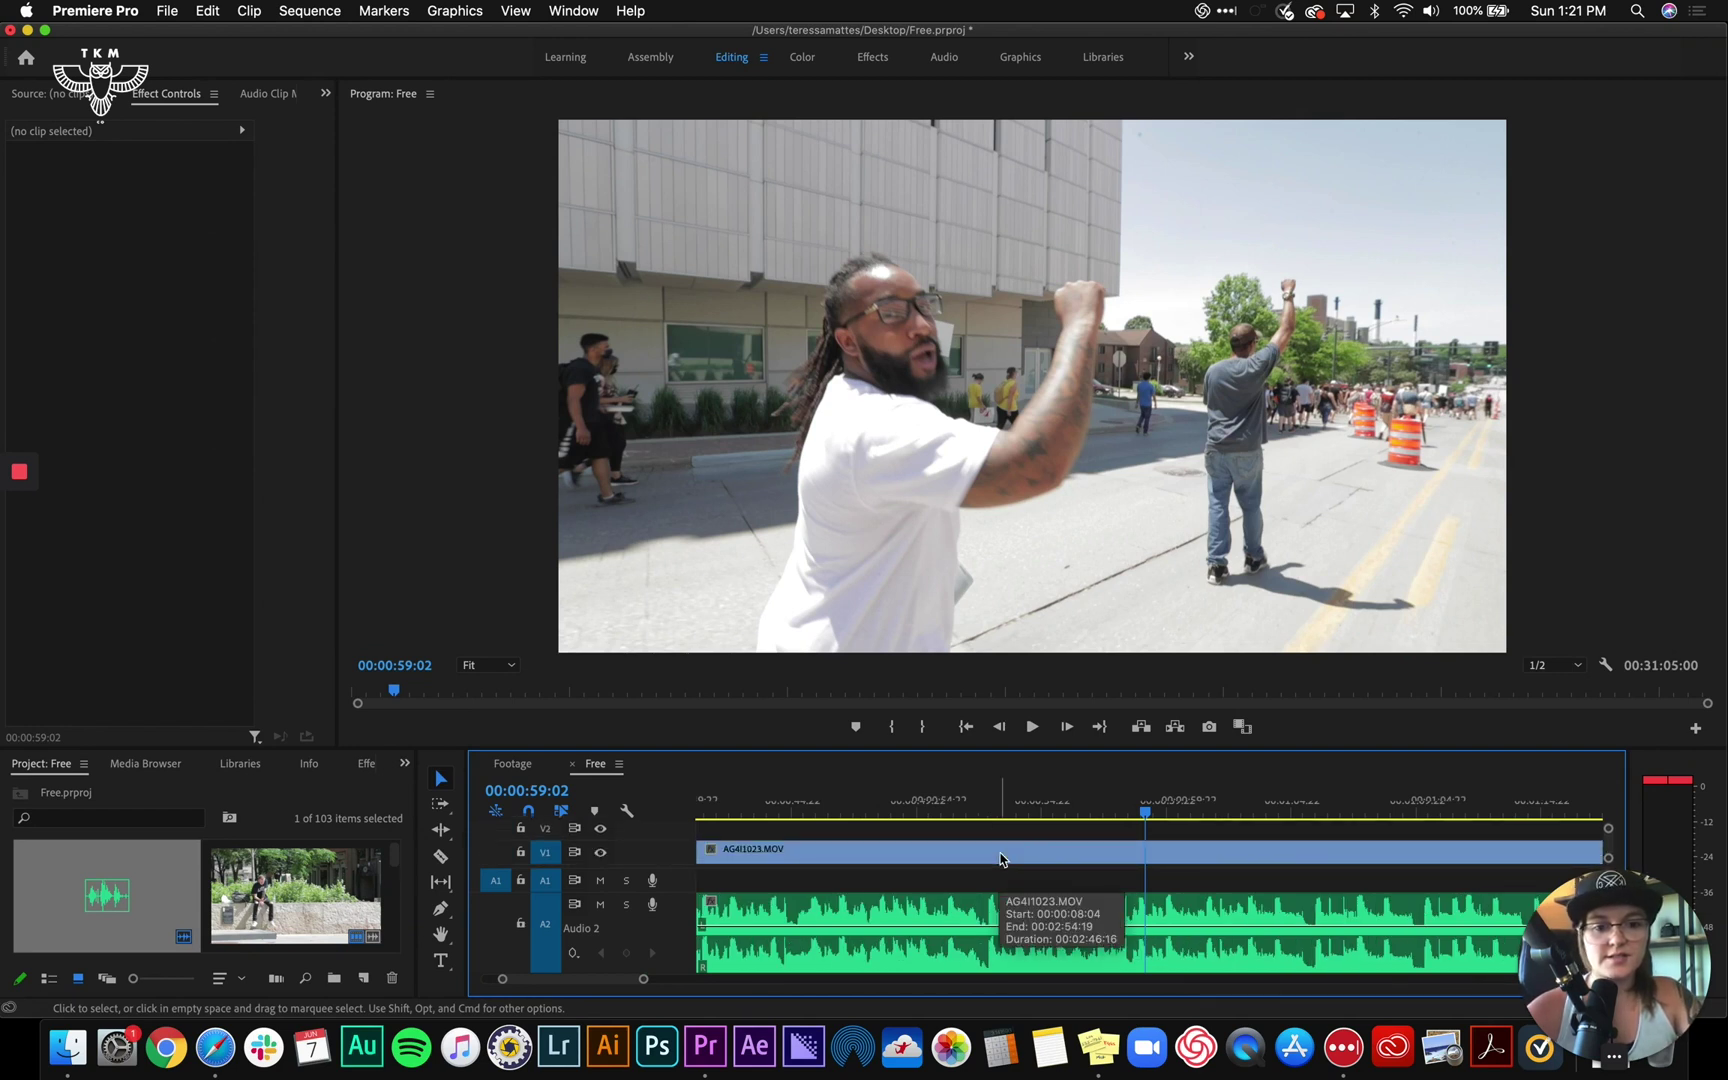
click(1062, 745)
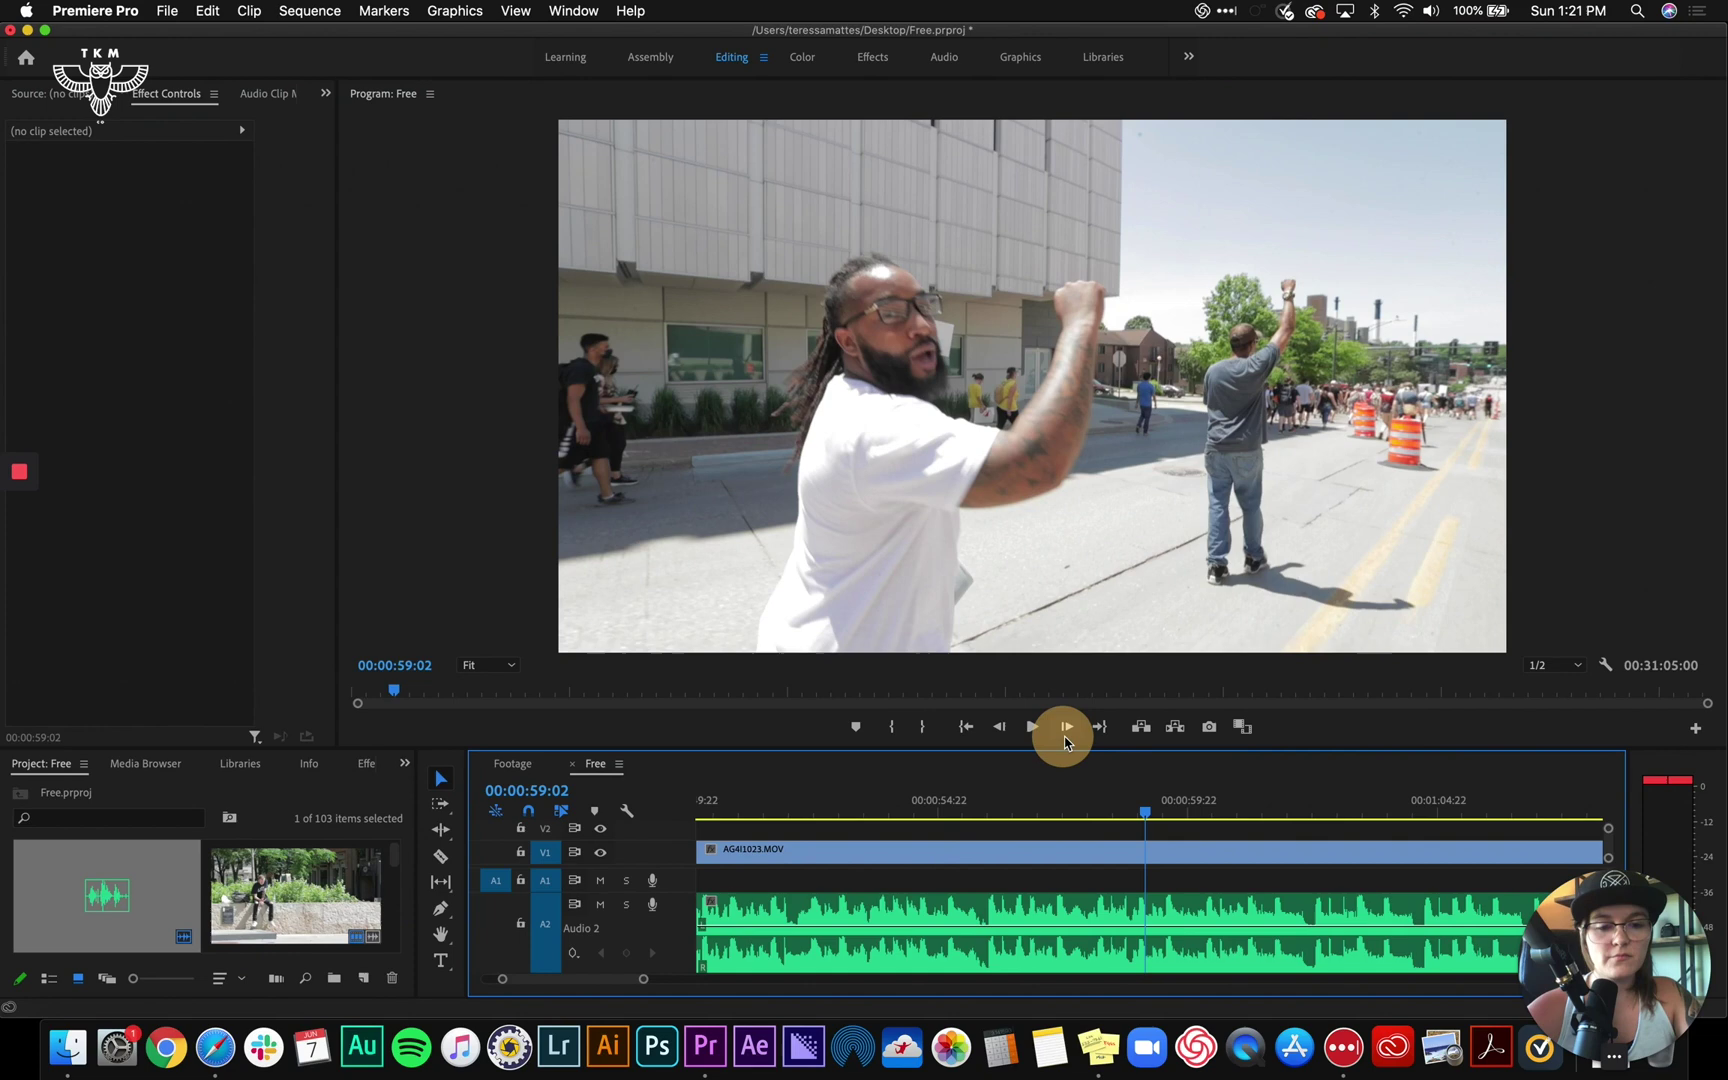
click(1064, 745)
drag(1064, 745, 1064, 717)
scroll(815, 805, up, 10)
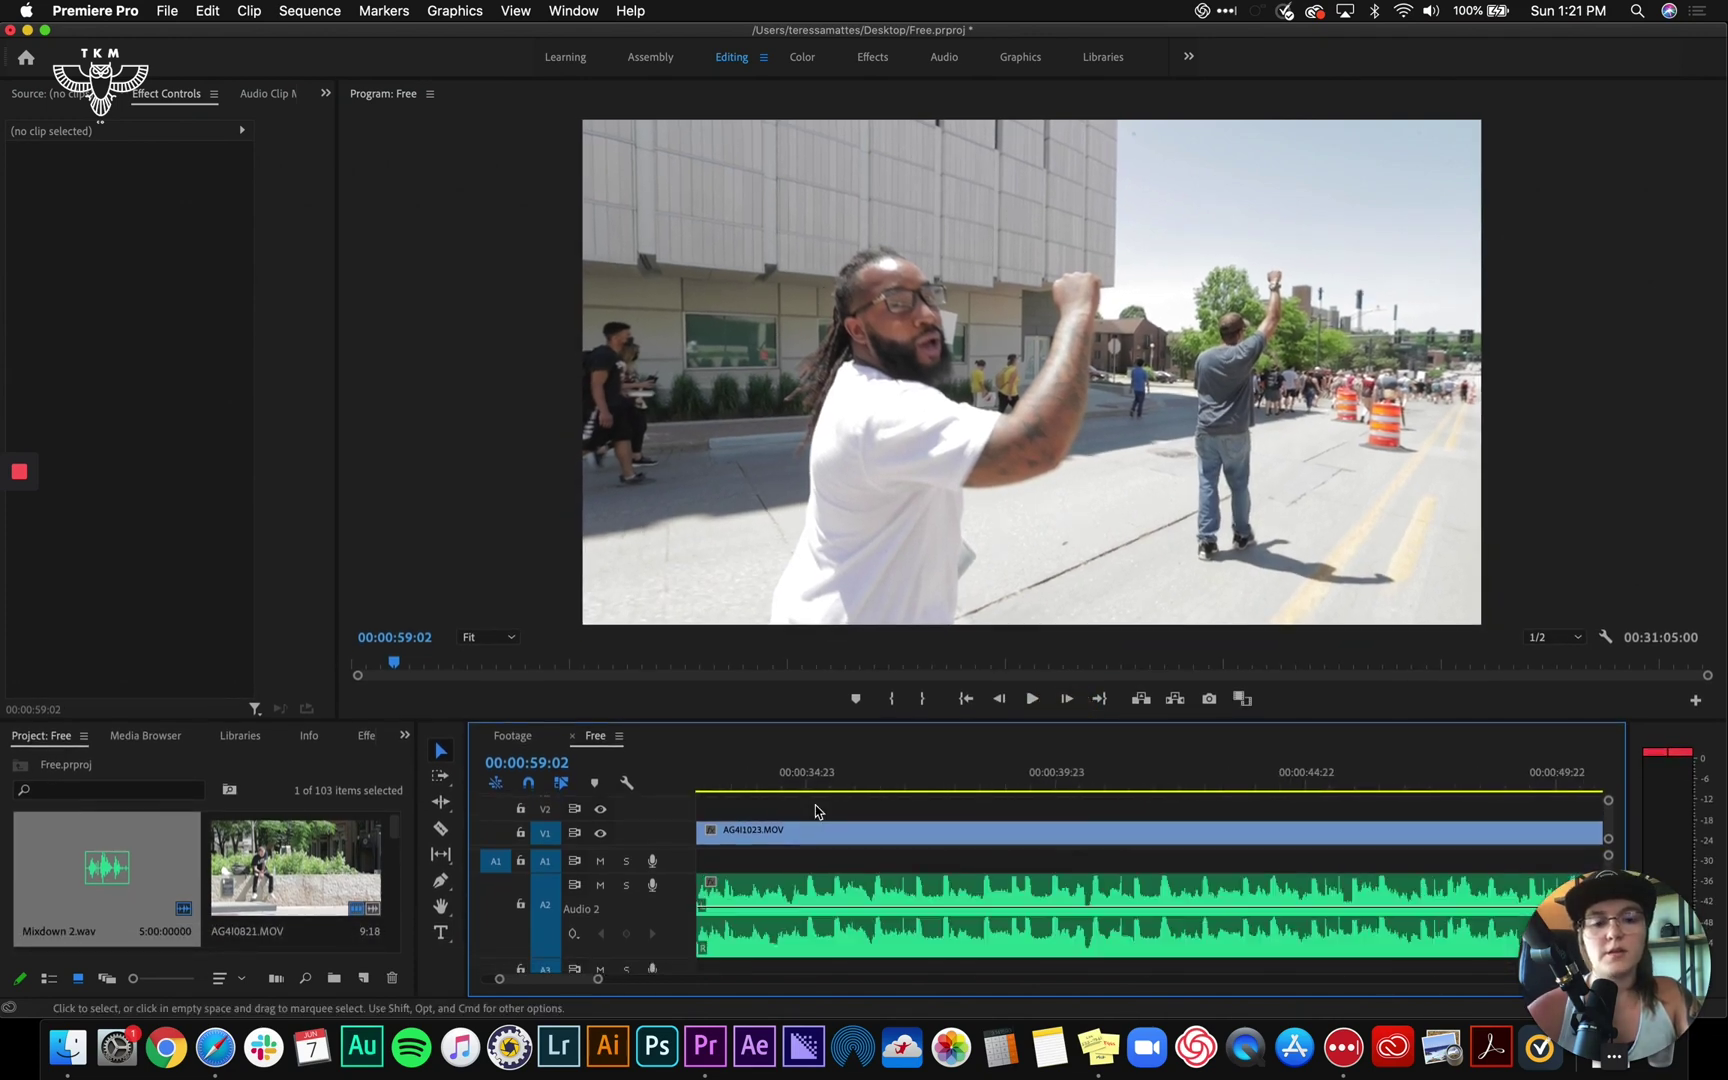
Play back from 36:07 and scrub to around 47 seconds to check sync
click(872, 784)
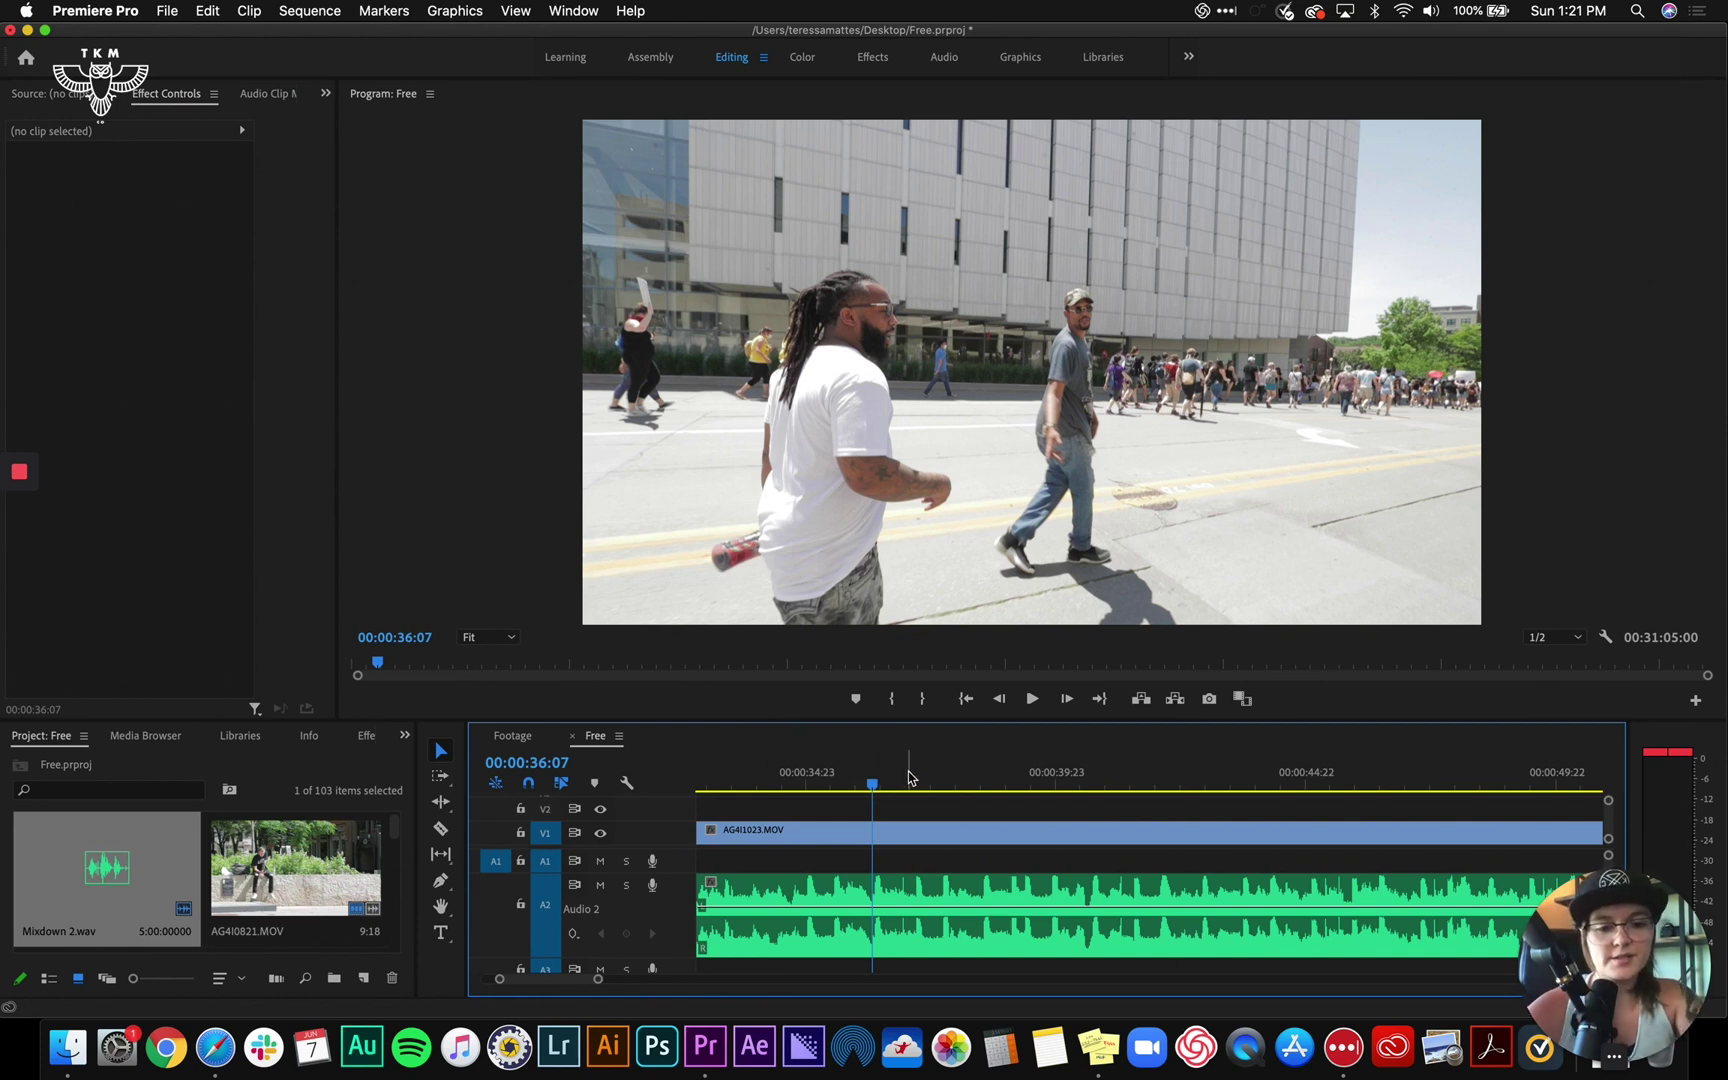
key(XF86AudioRaiseVolume)
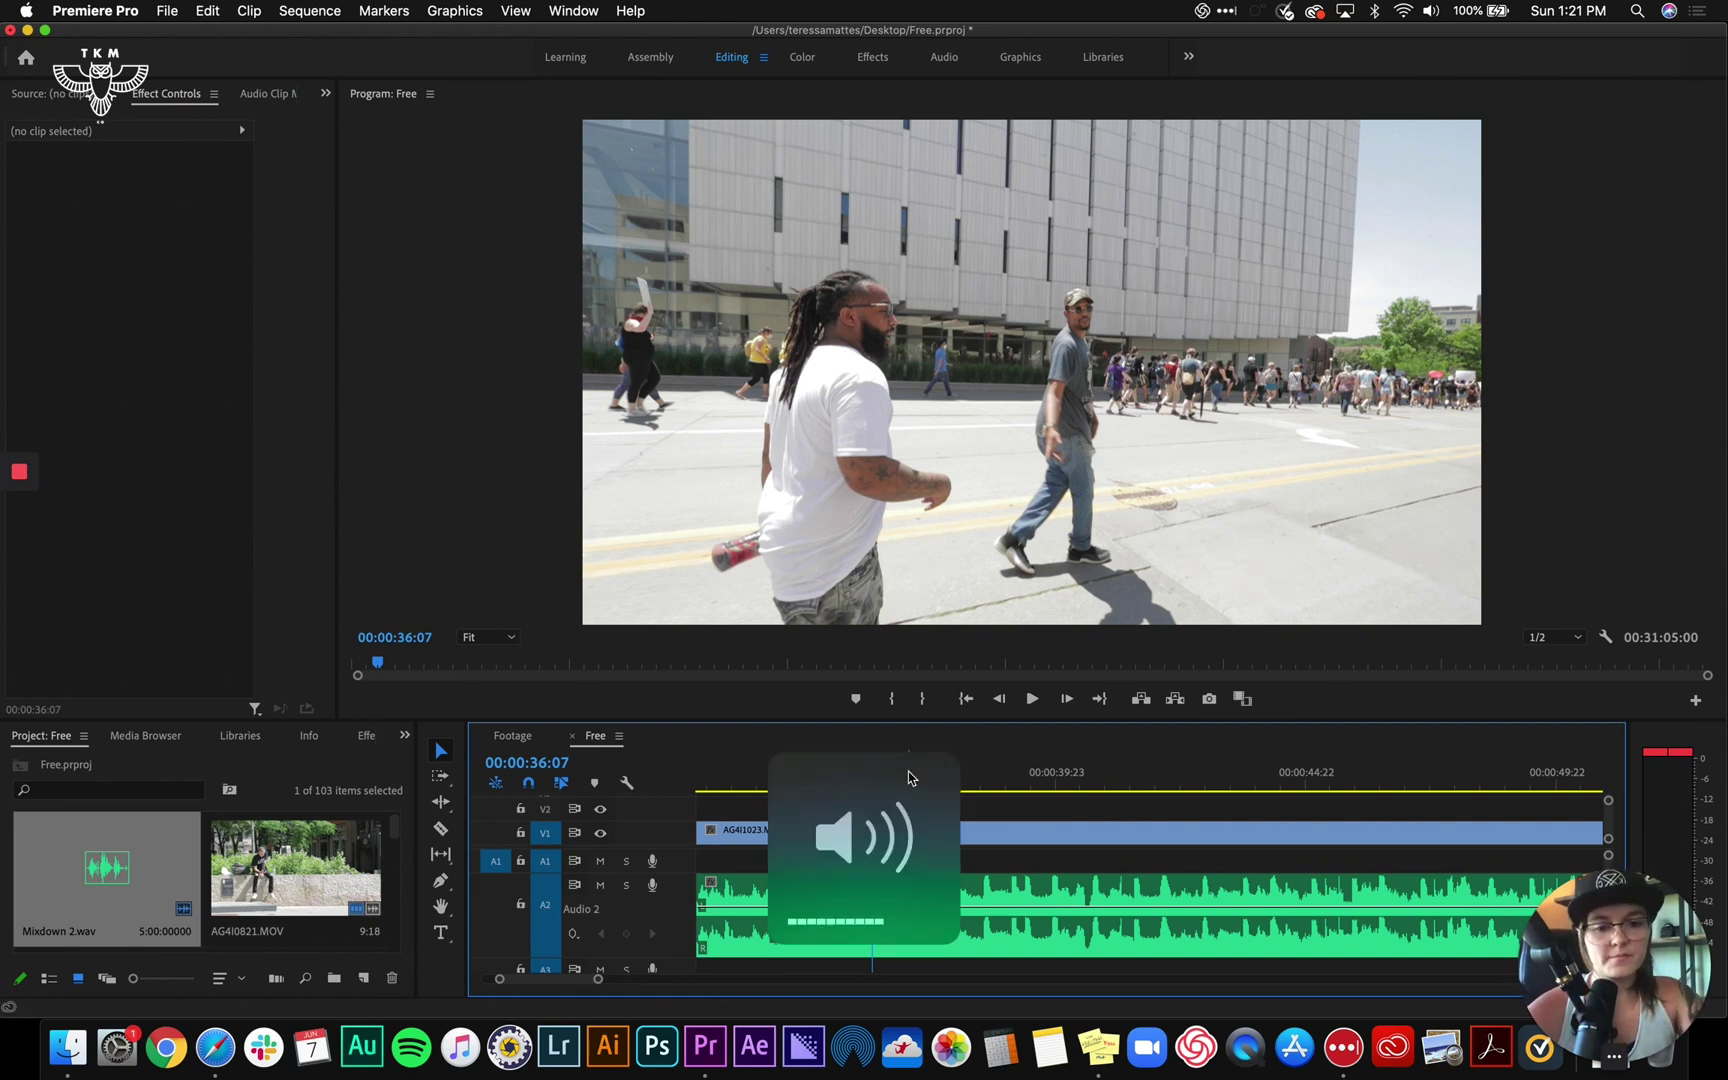
key(space)
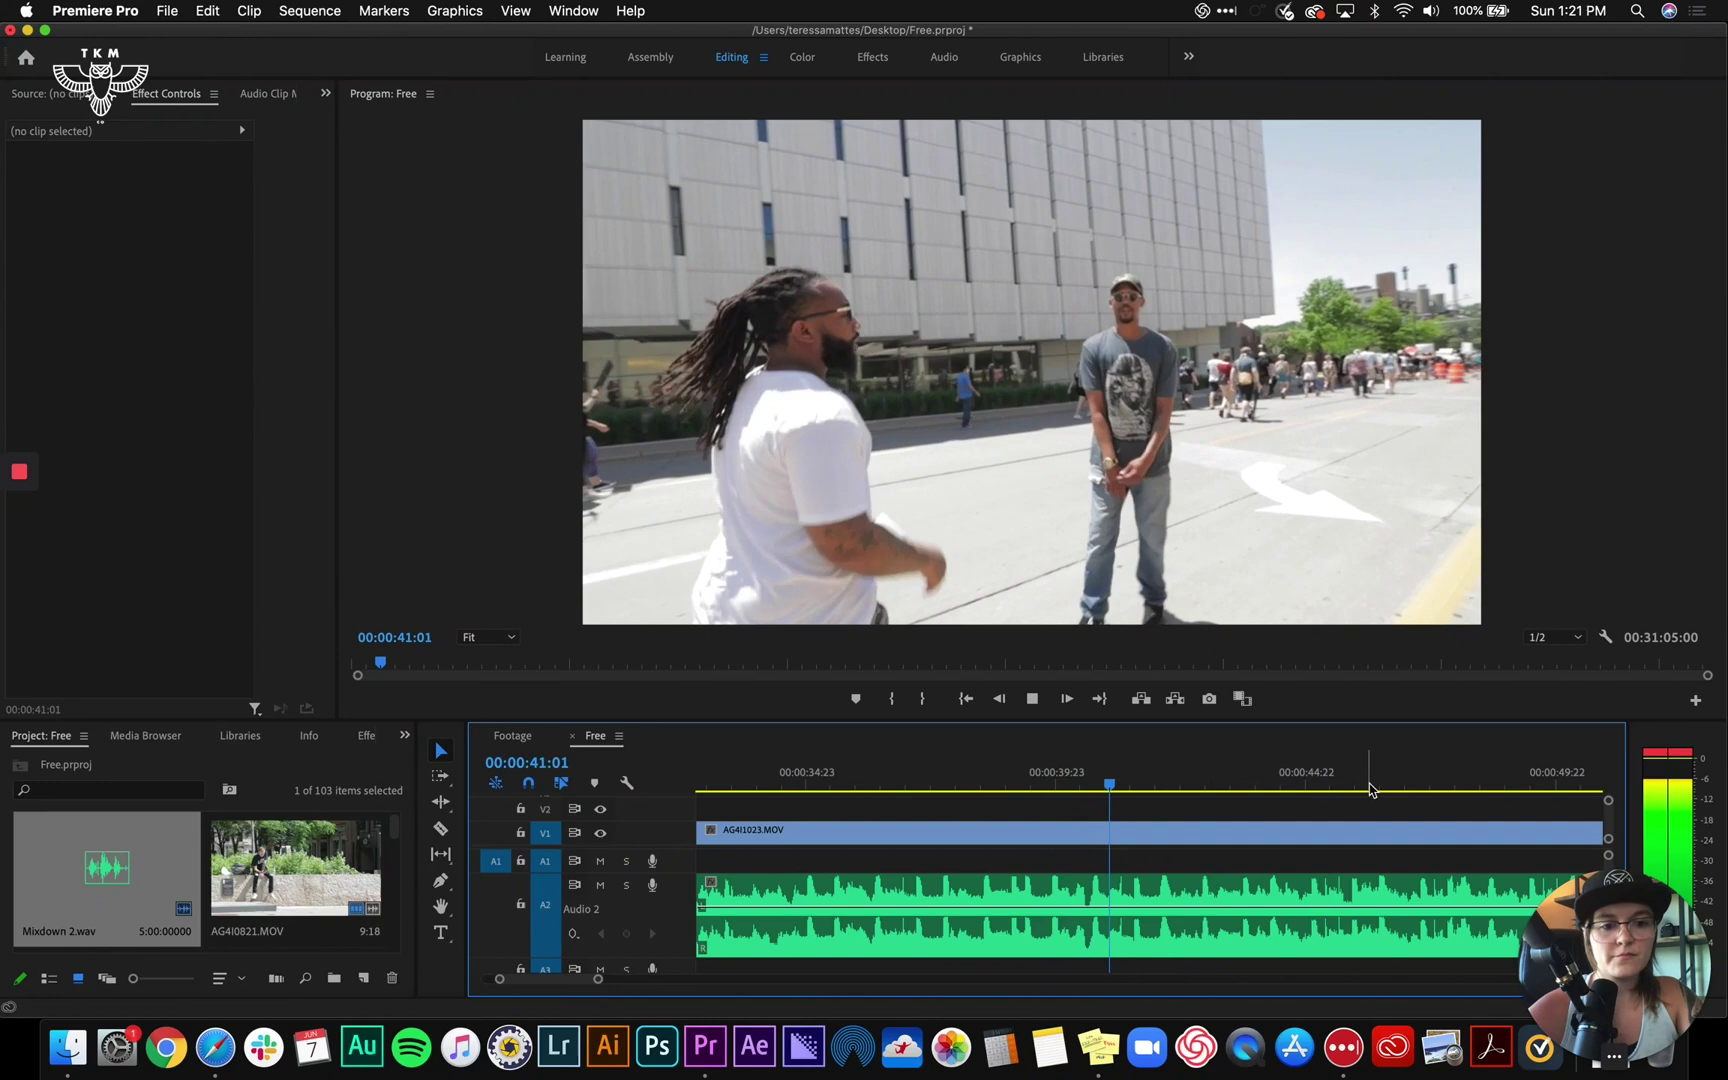
scroll(1366, 845, right, 2)
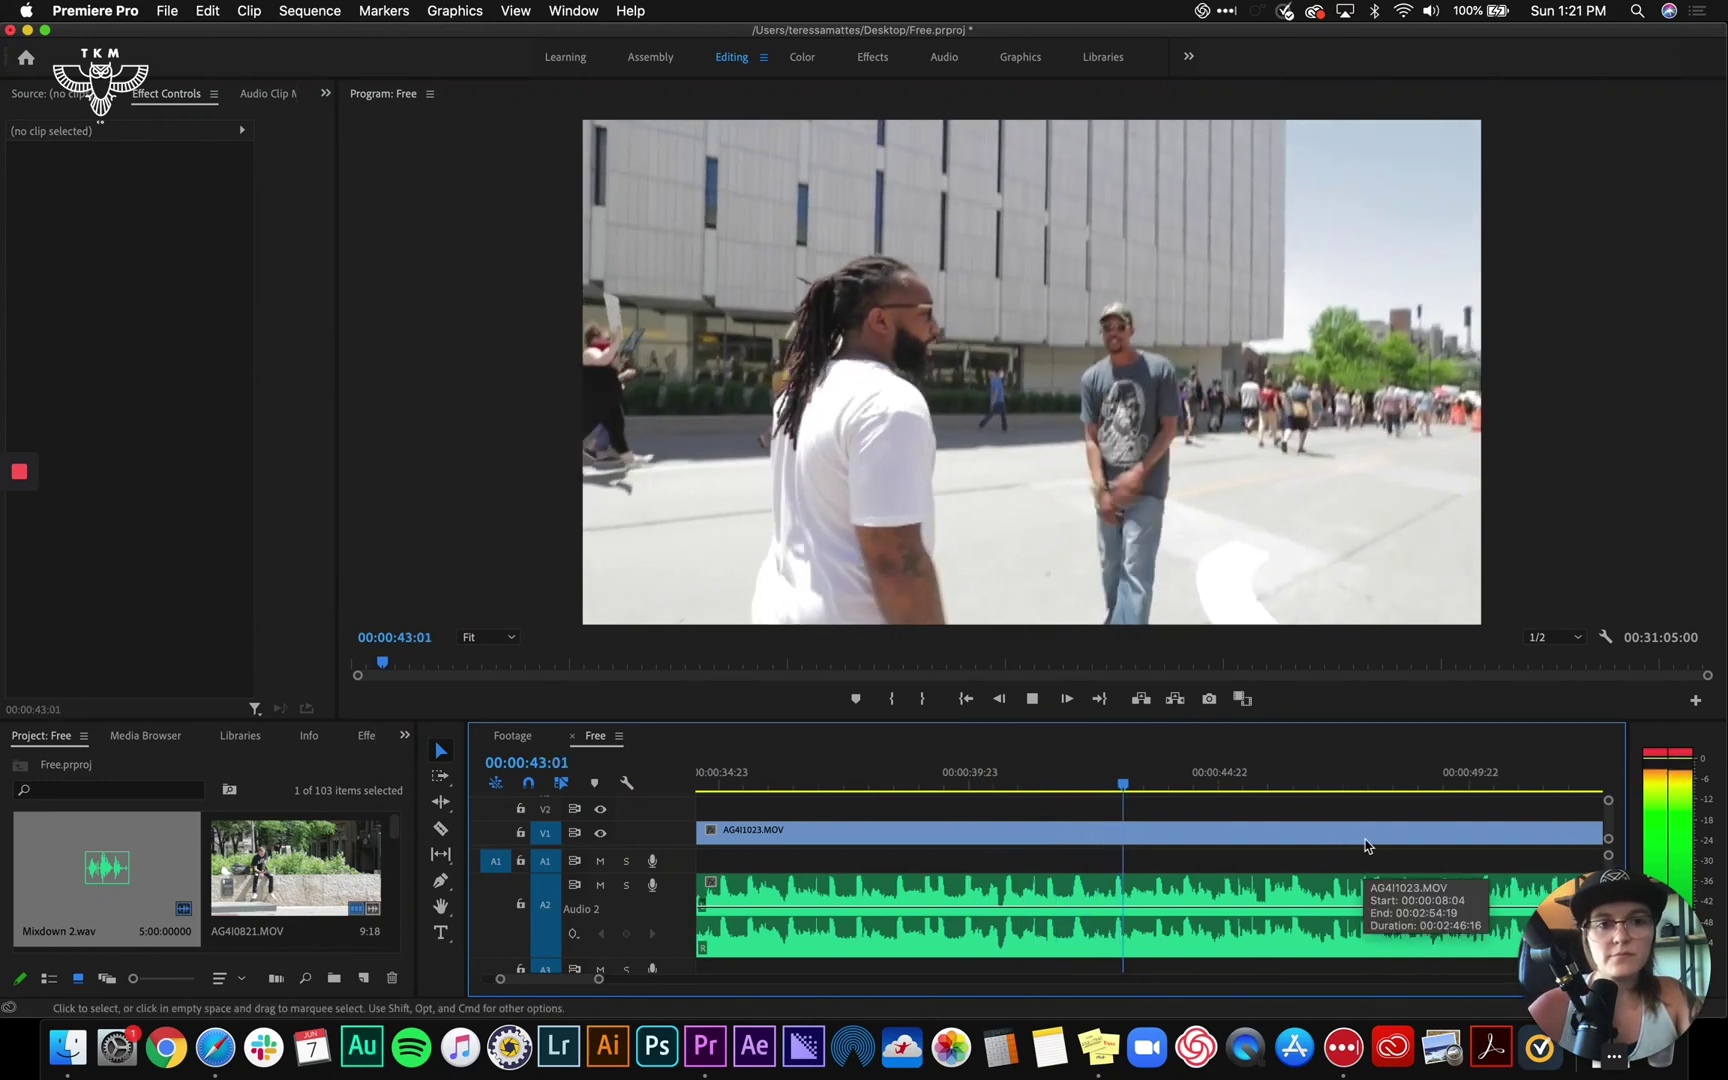
scroll(1366, 845, right, 3)
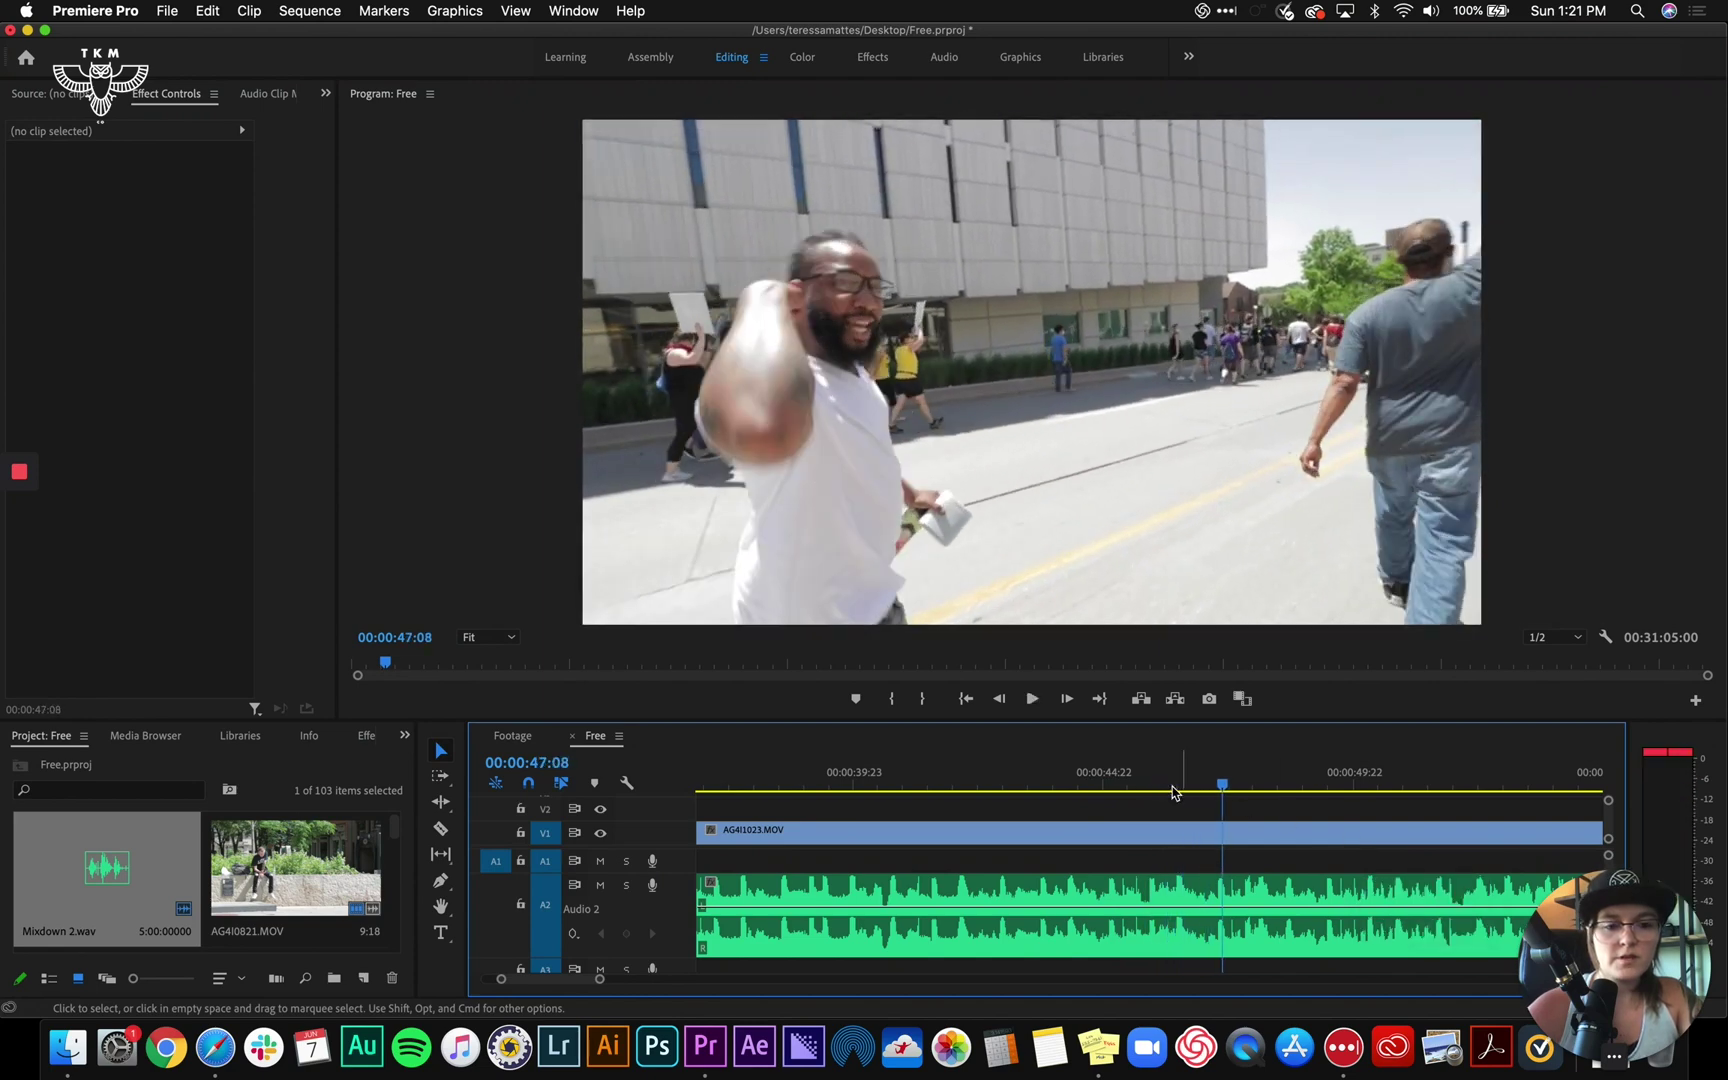
drag(1173, 790, 1212, 790)
Select AG4I1023.MOV and zoom the timeline in around the playhead
click(1225, 835)
key(=)
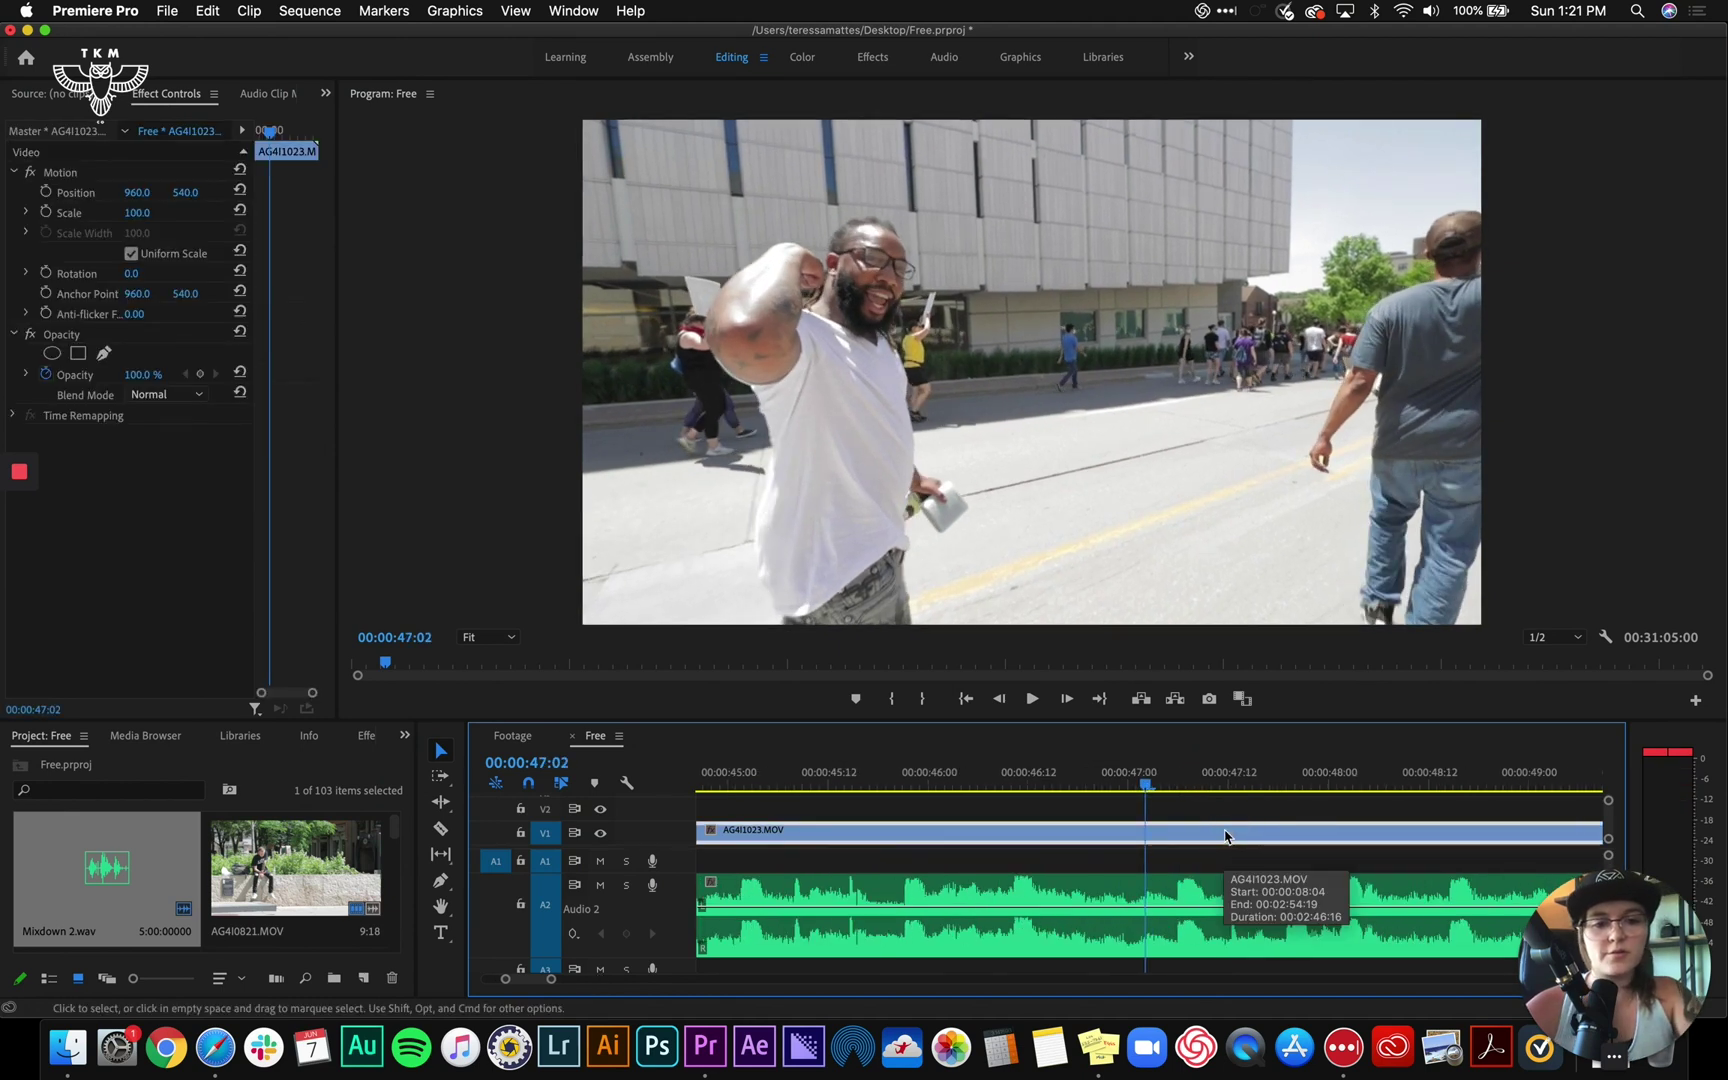
key(=)
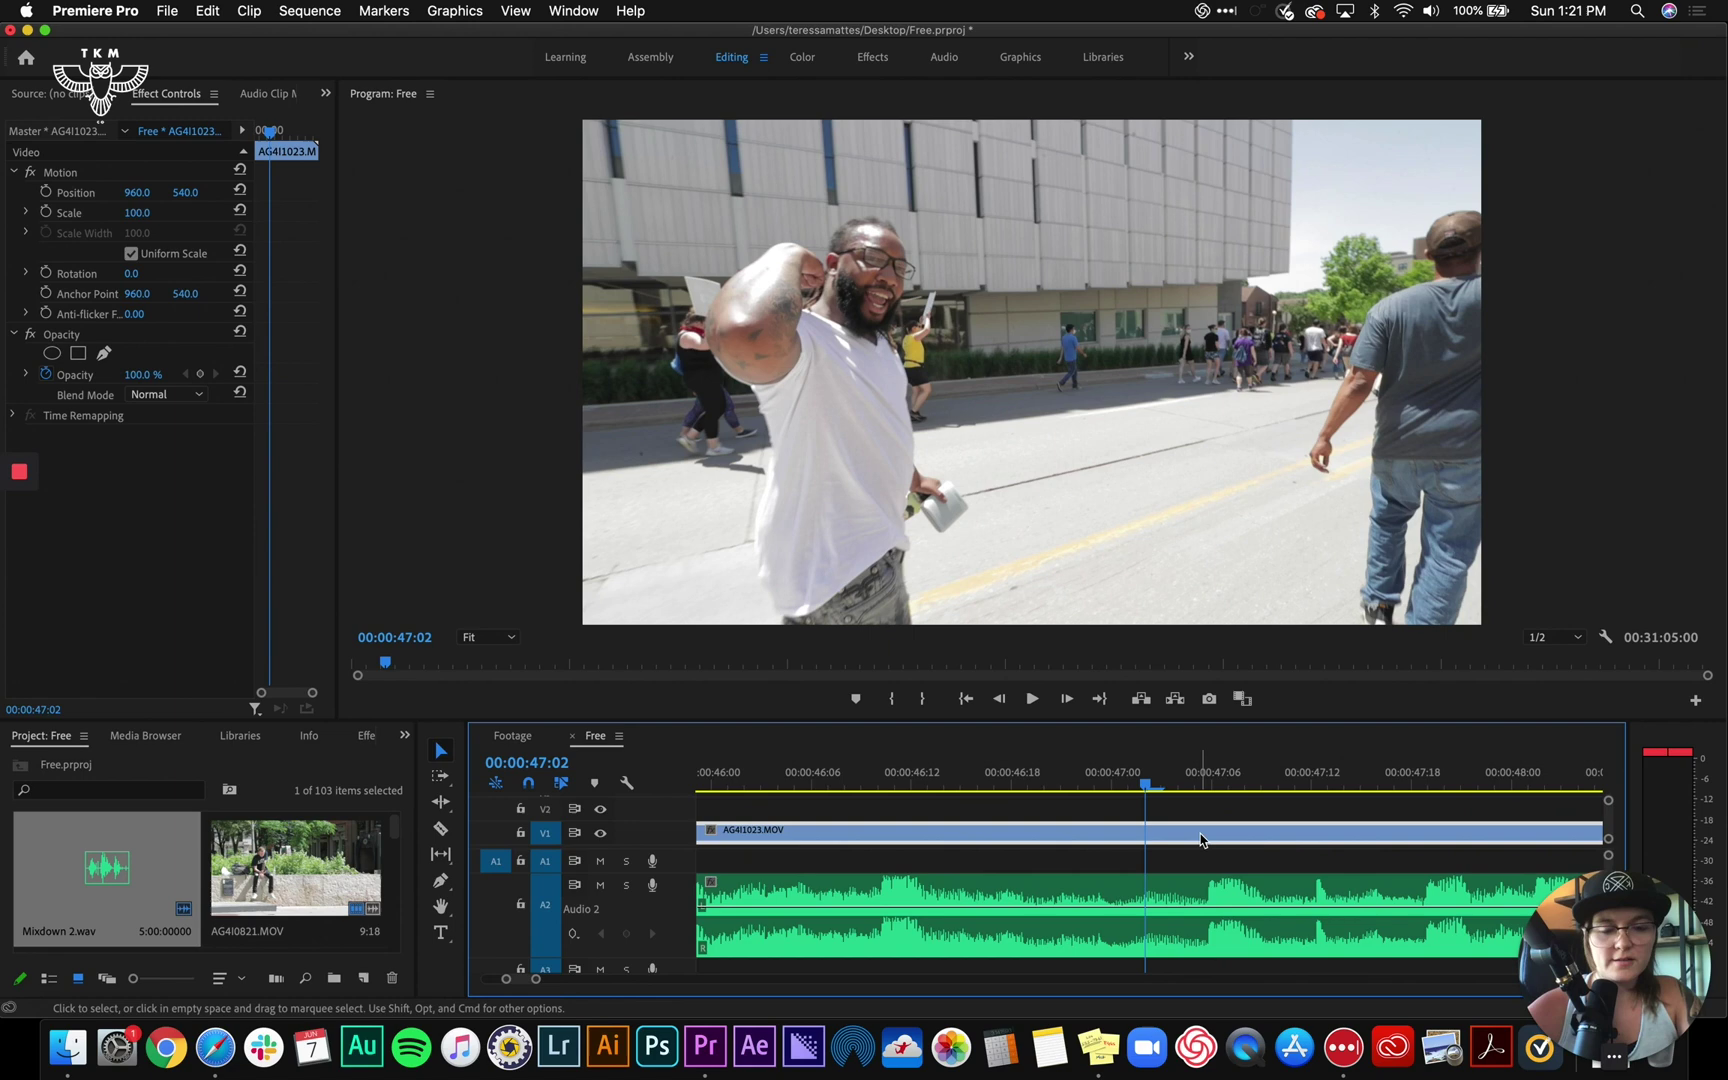
drag(1196, 840, 1186, 840)
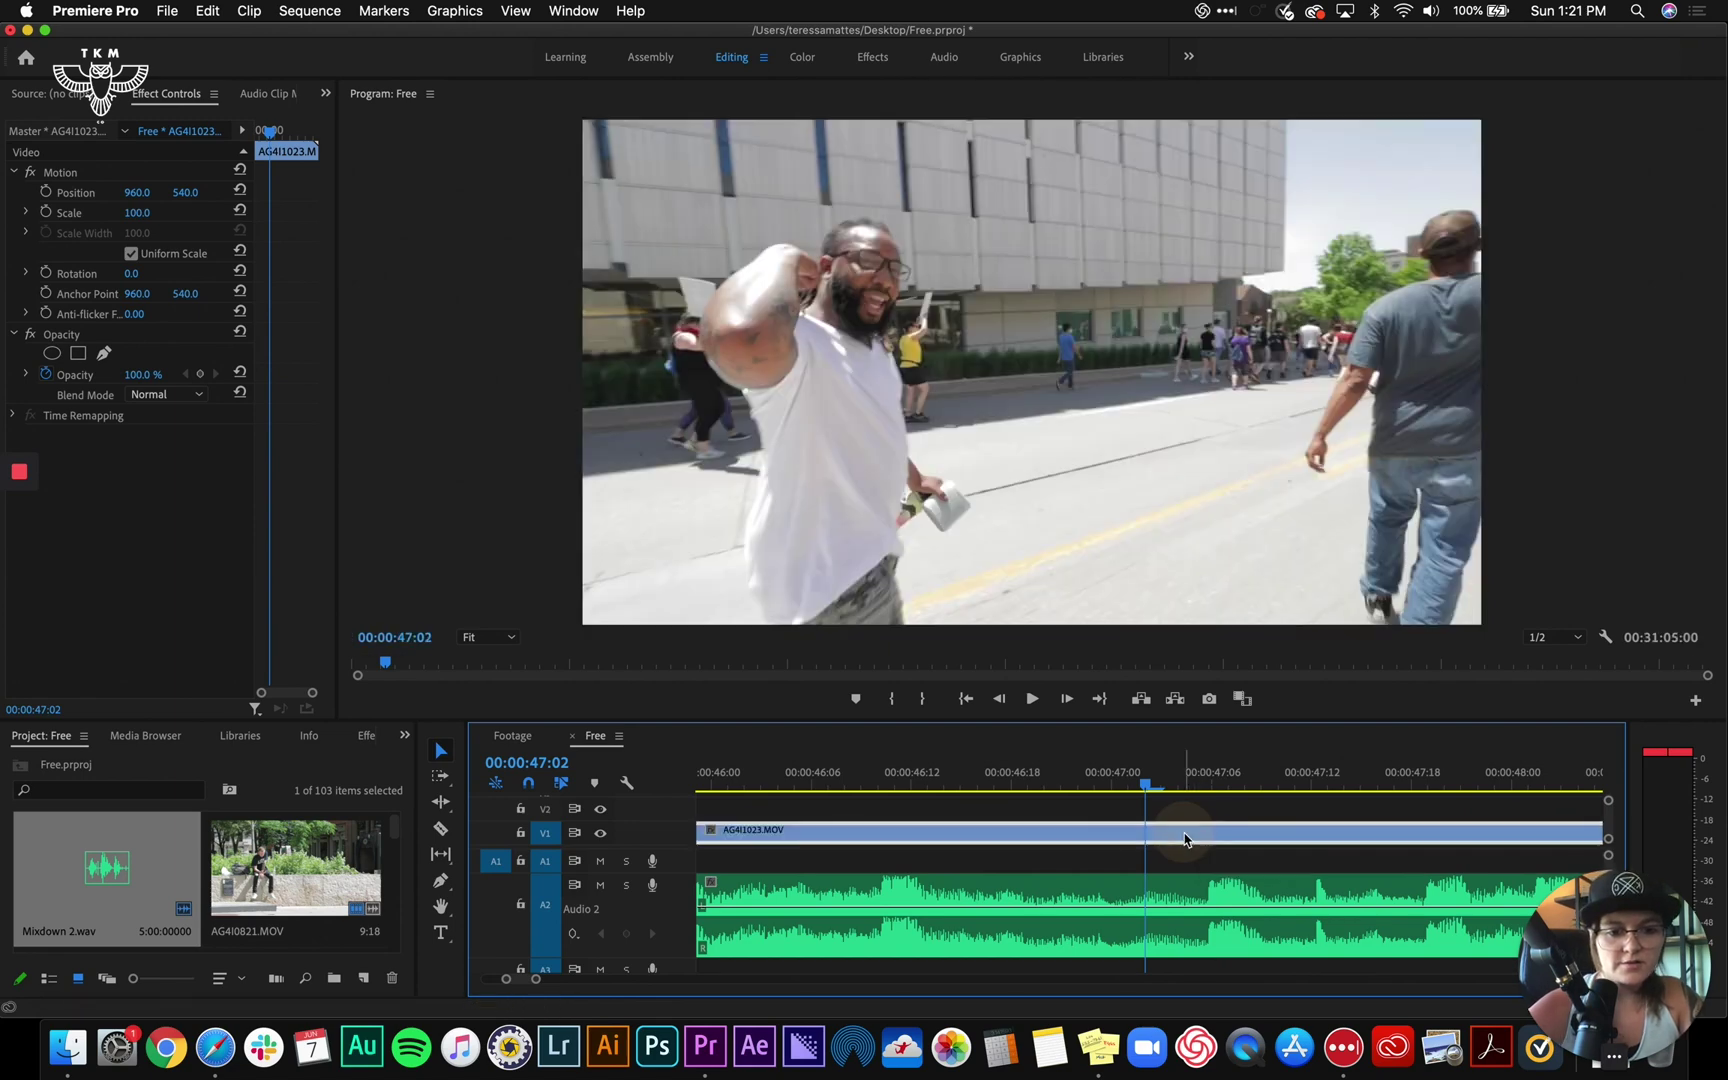
Review sync by playing from 46:14 and scrubbing through 48:13, 48:15 and 52:18
click(955, 780)
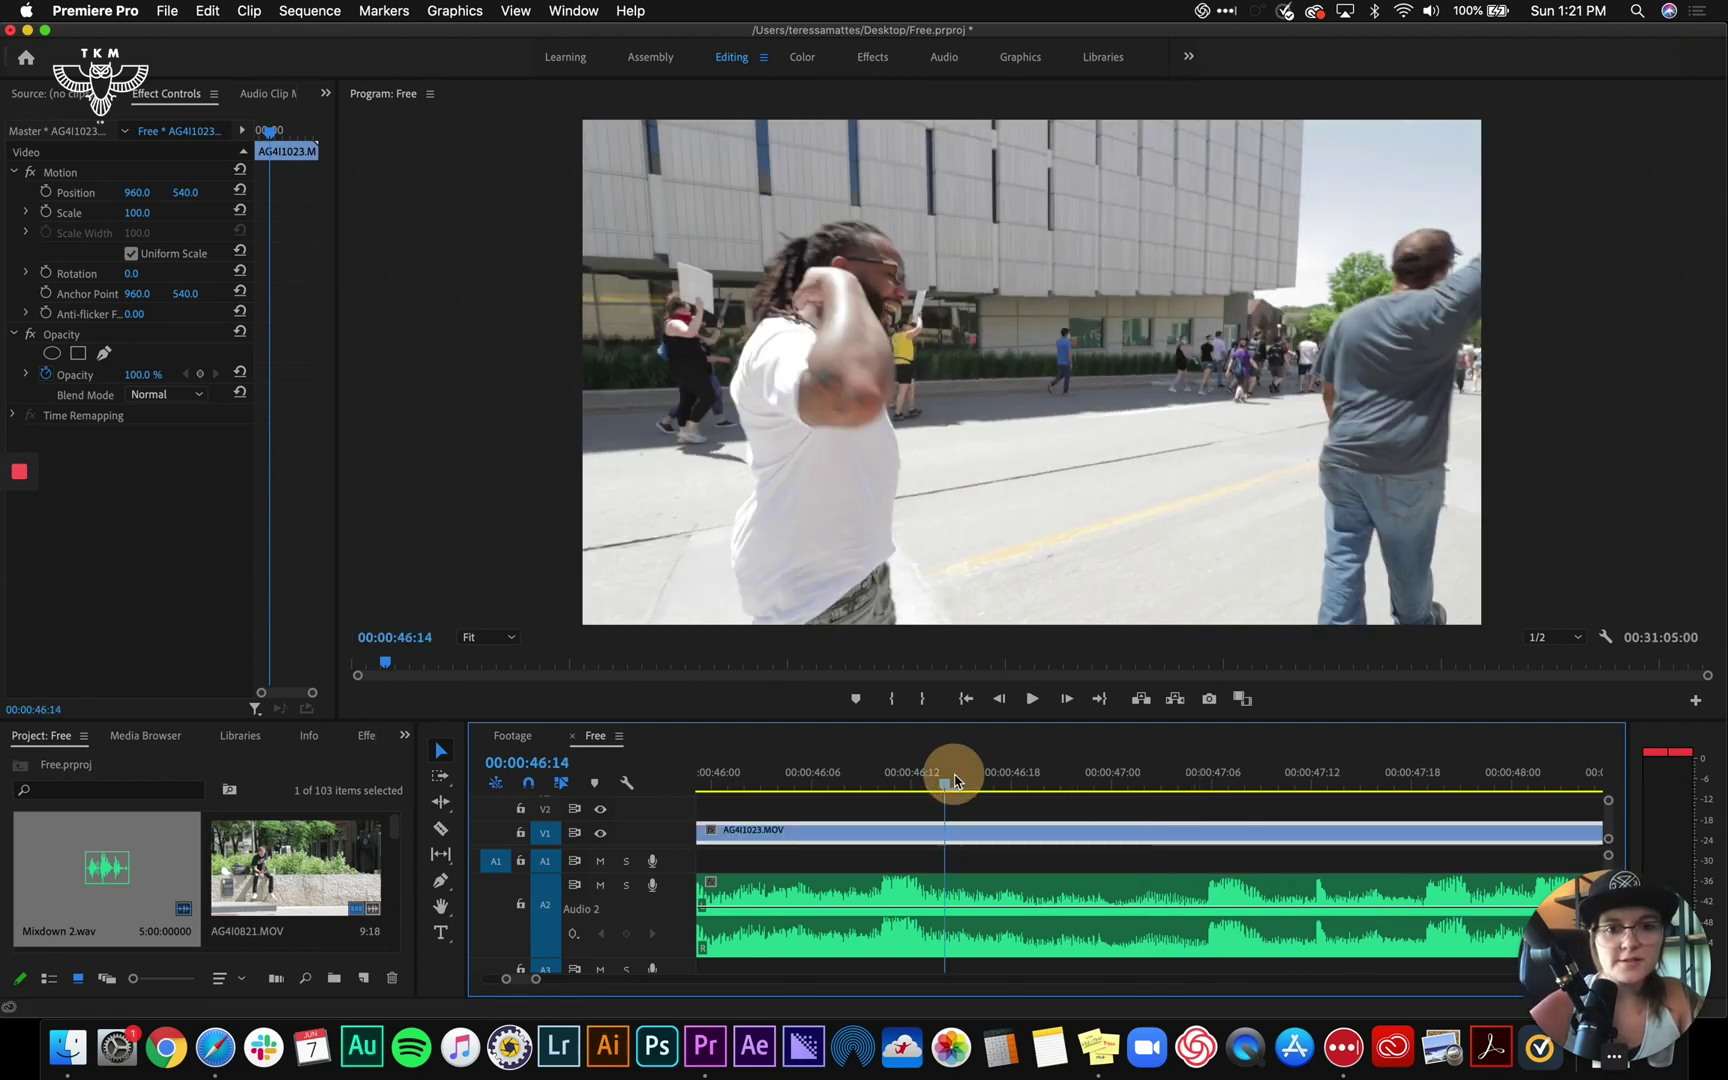
key(space)
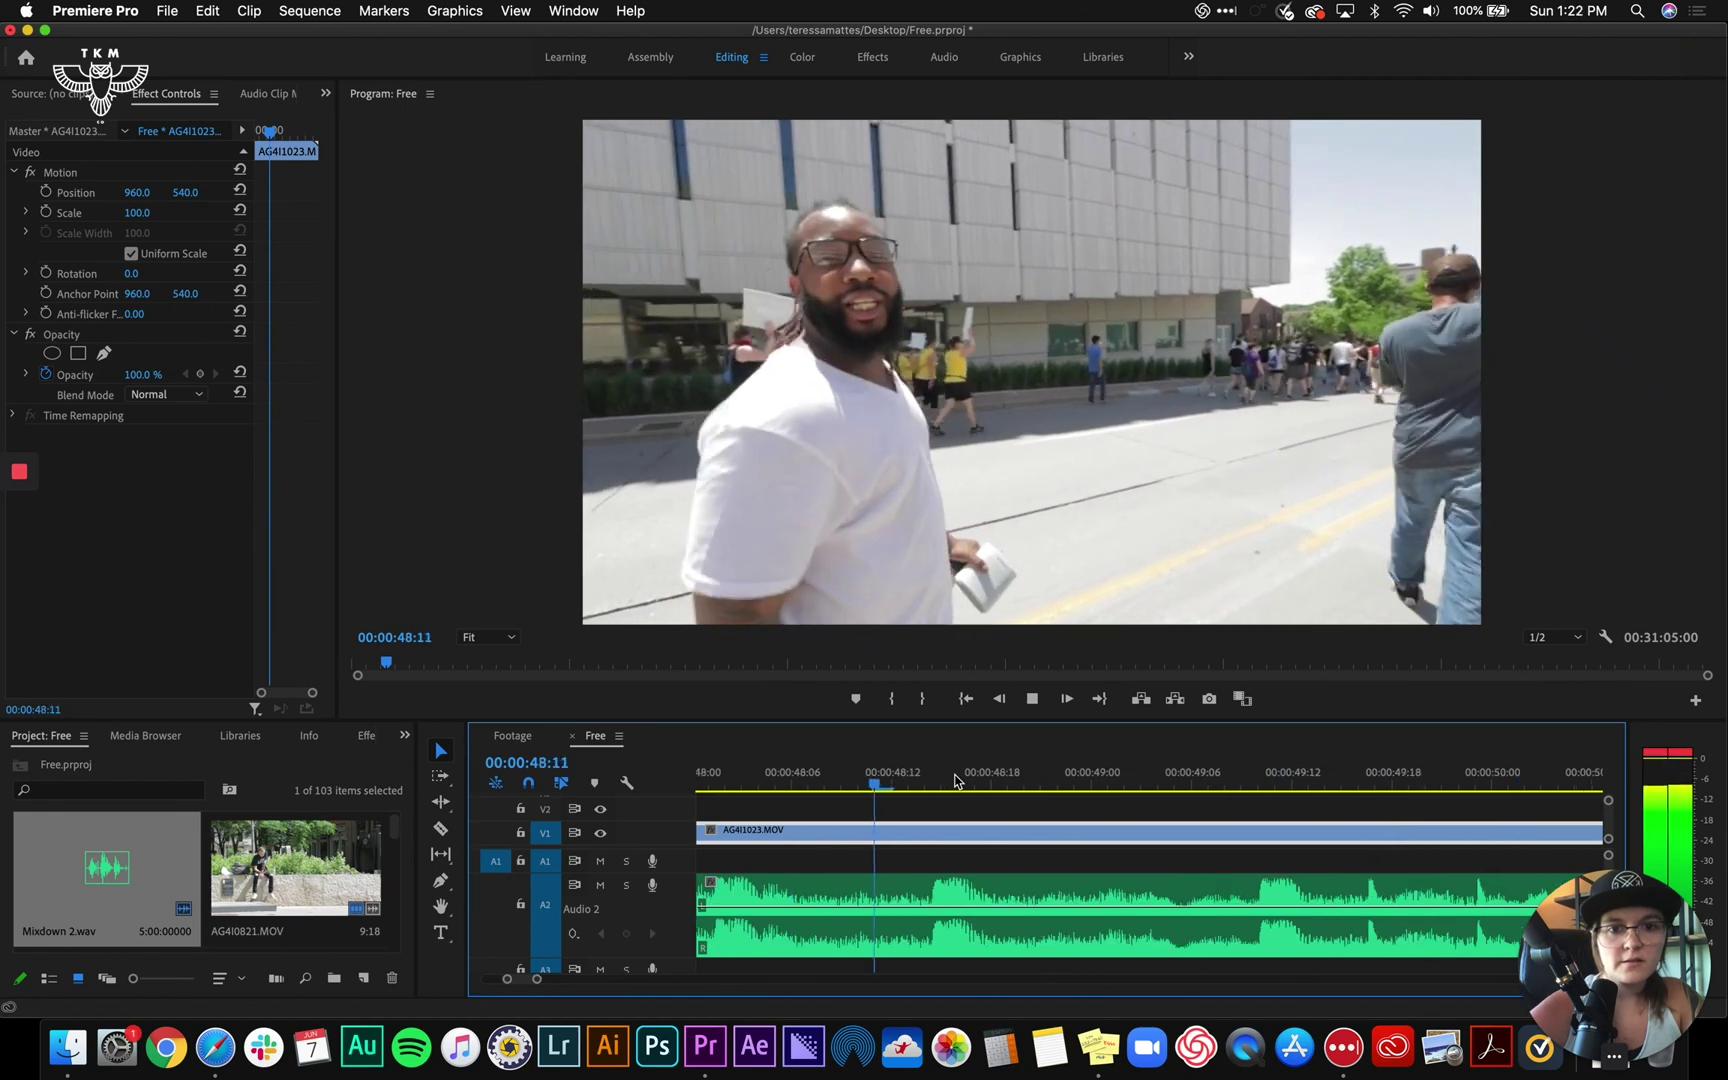
key(space)
drag(950, 783, 1010, 781)
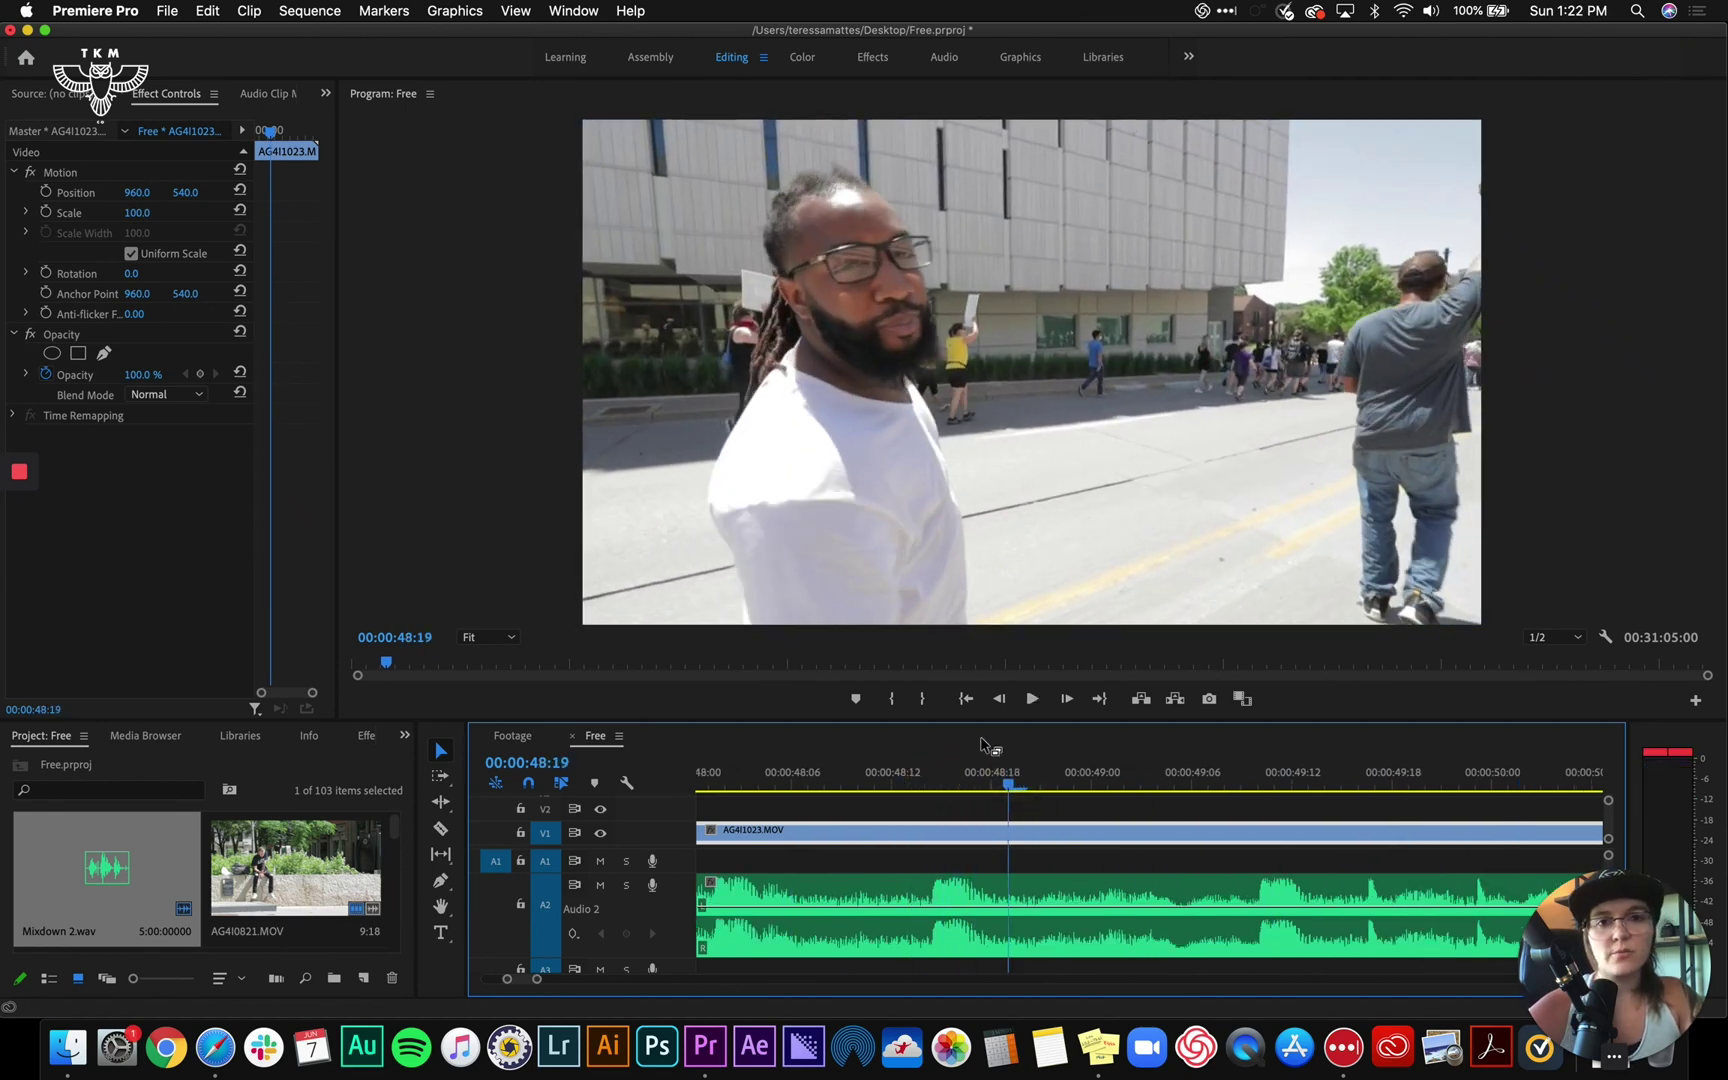
click(908, 781)
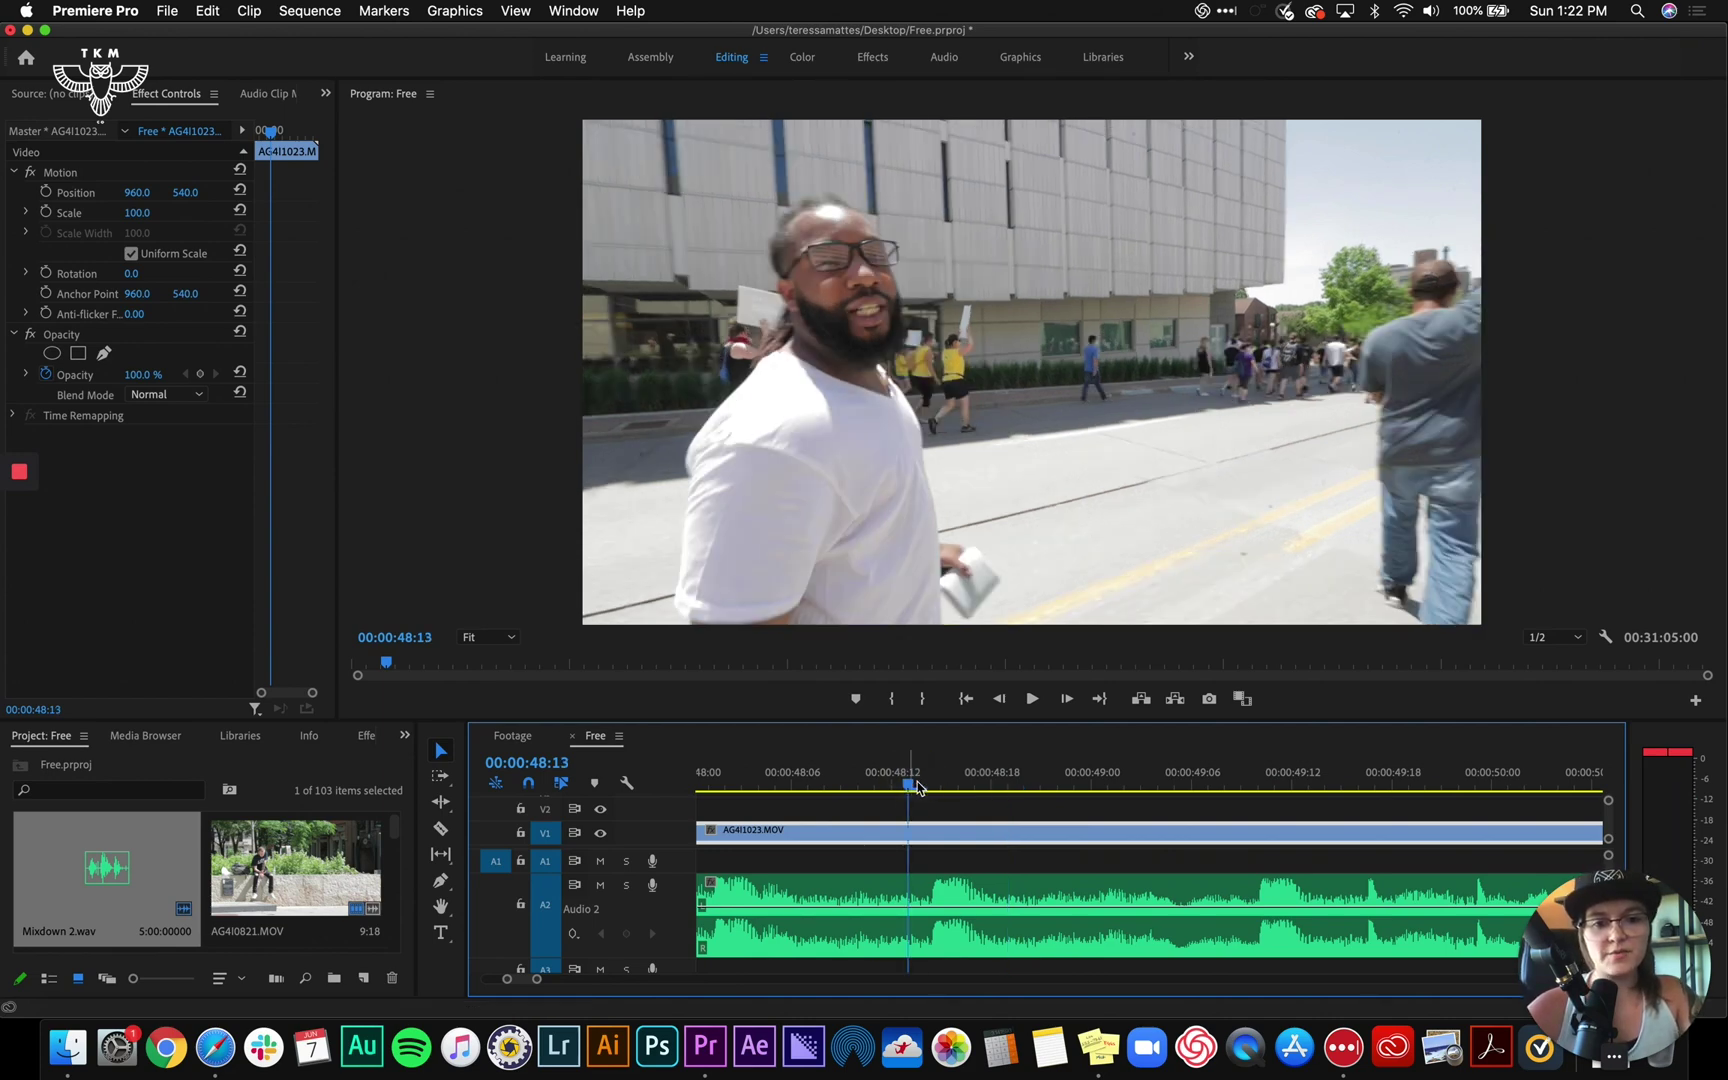
click(910, 788)
drag(918, 790, 944, 786)
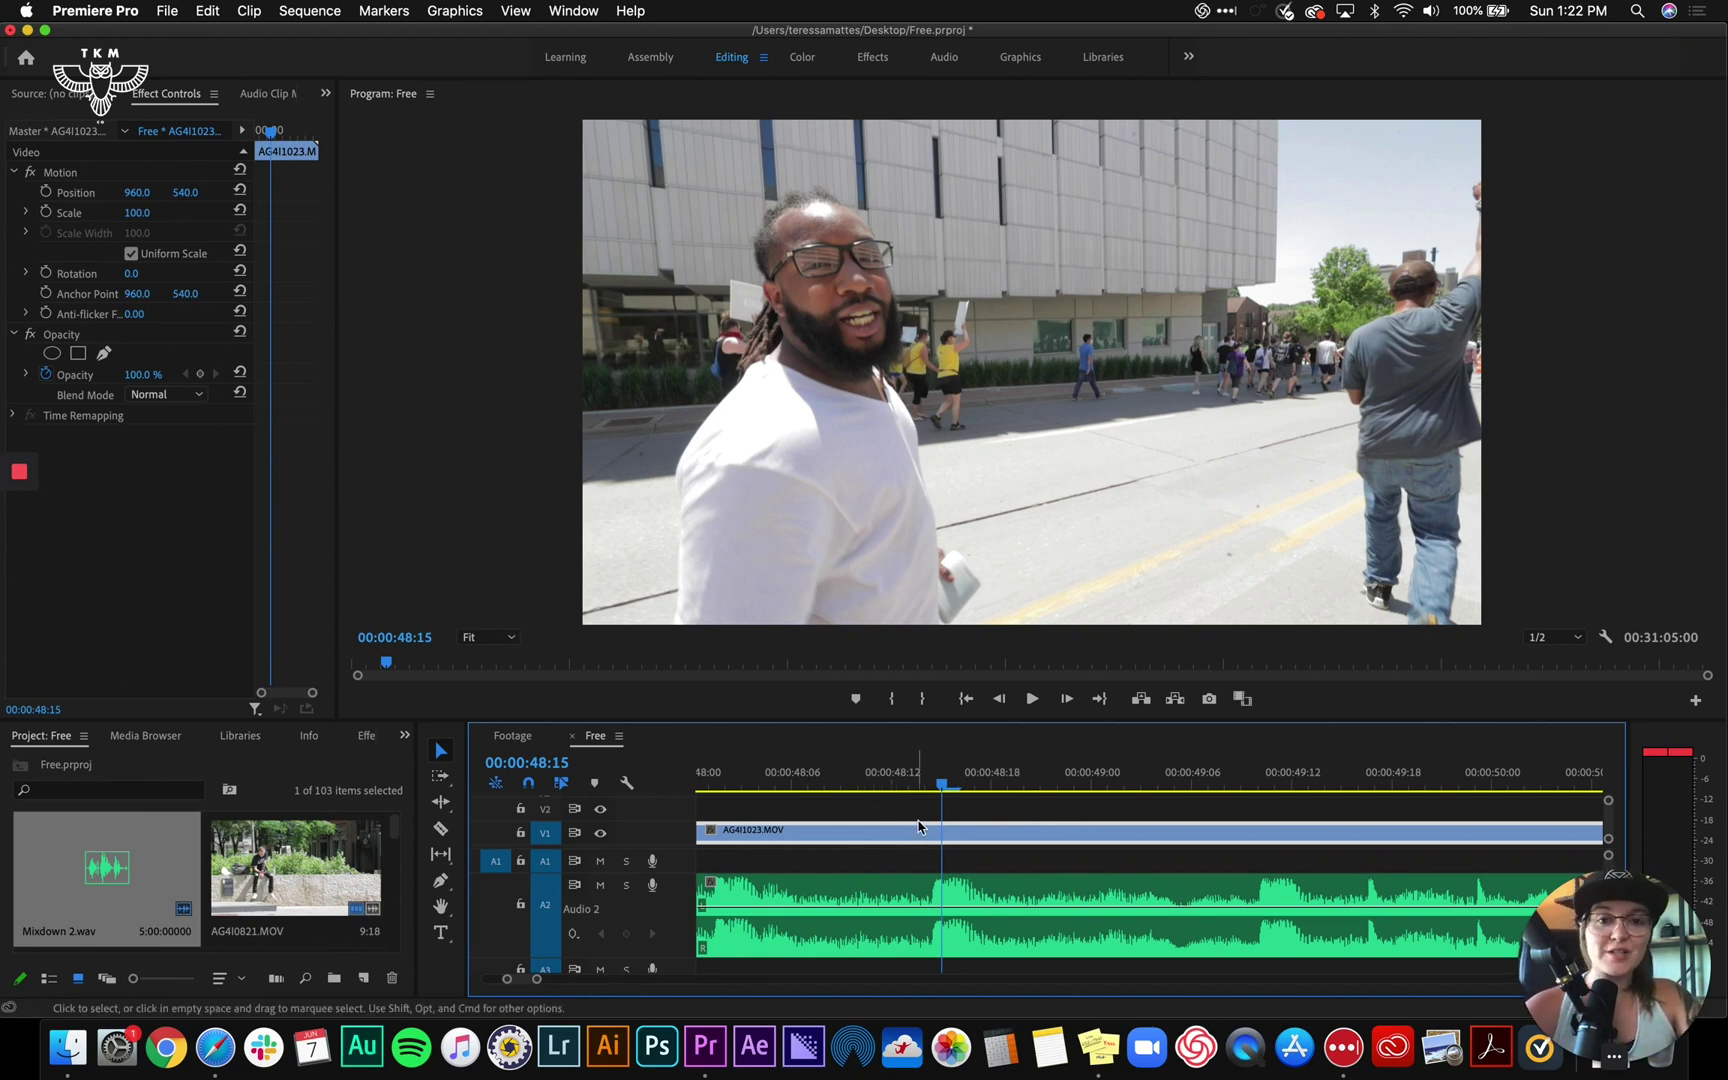
drag(945, 772, 1186, 779)
scroll(1186, 790, right, 2)
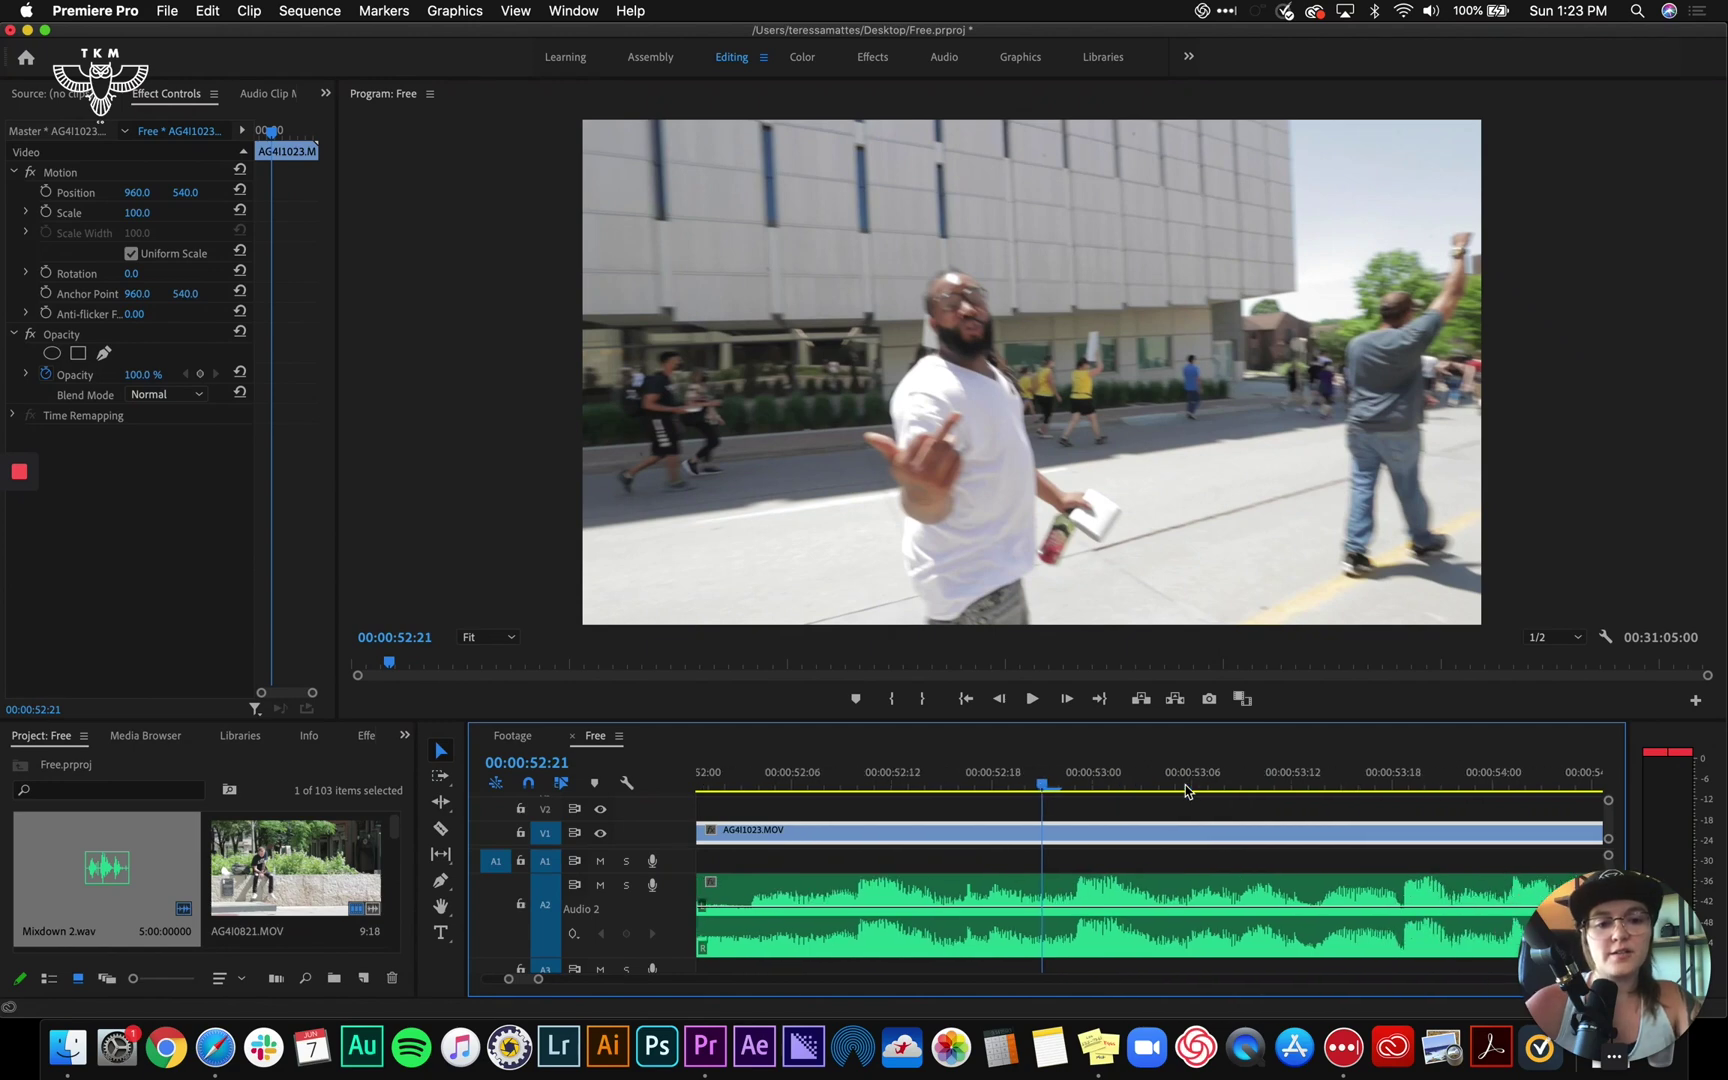
drag(1052, 785, 1258, 785)
scroll(1100, 790, right, 1)
click(1004, 784)
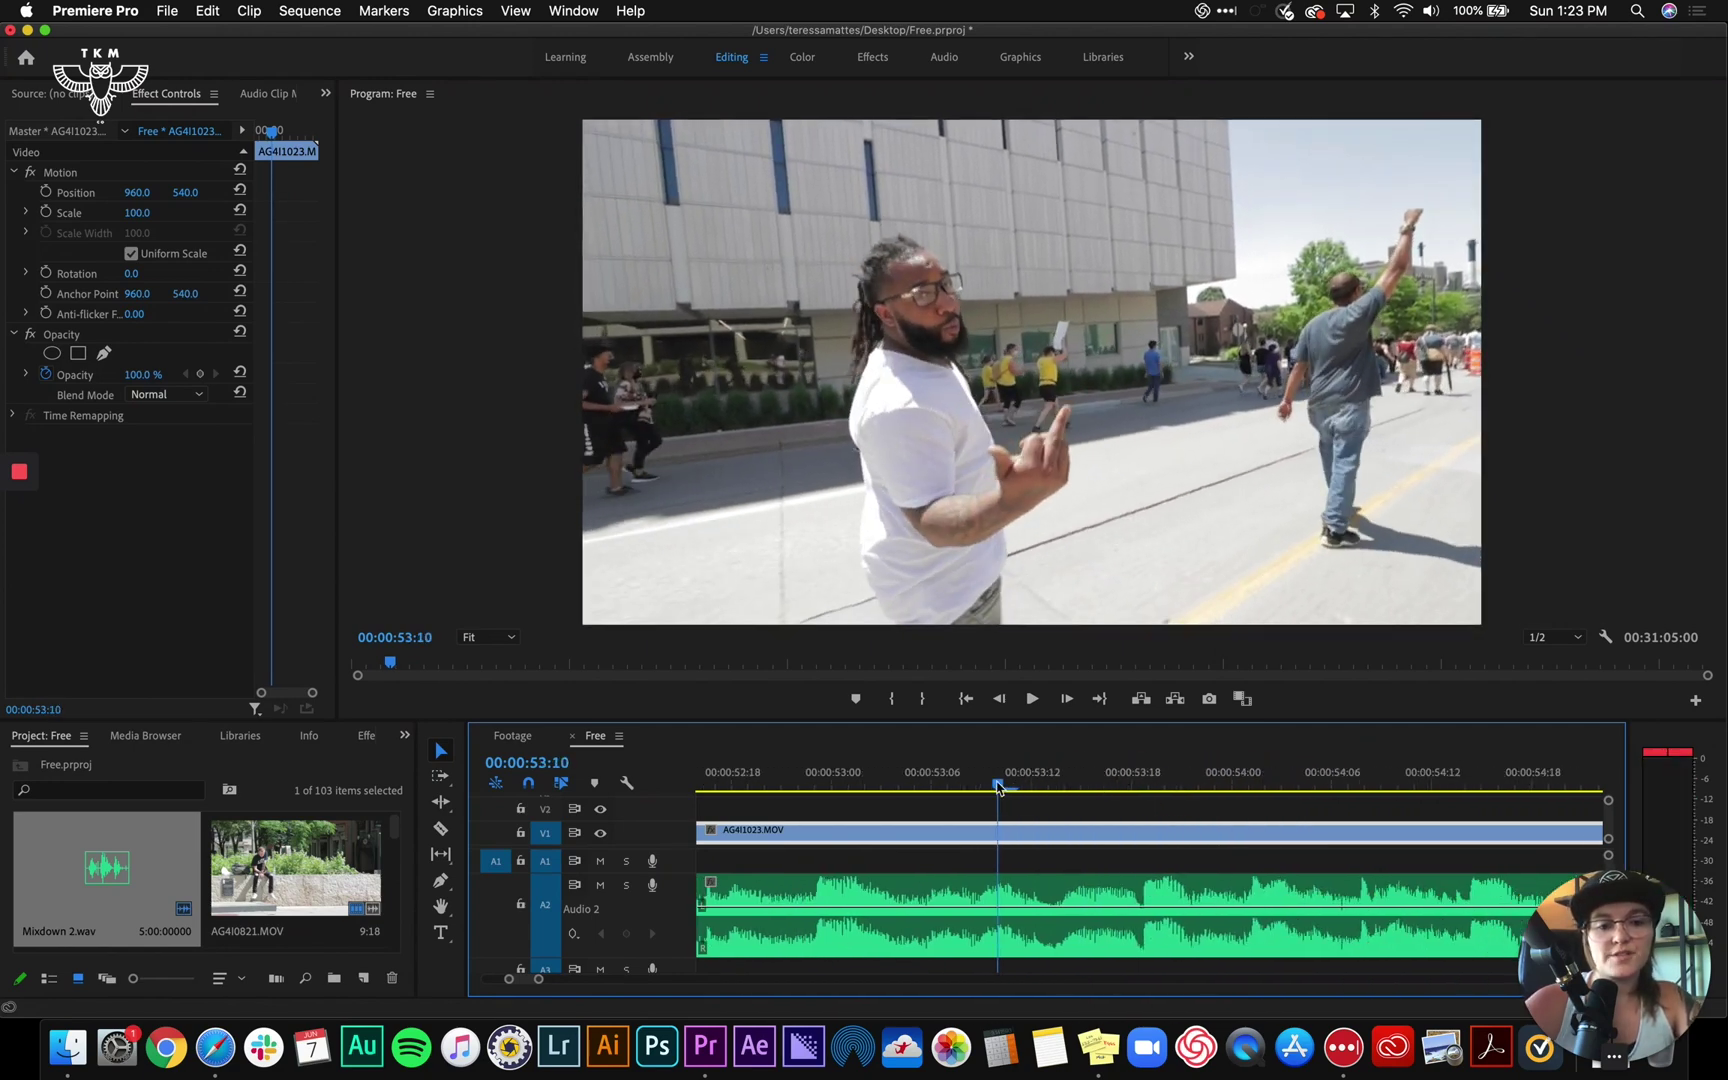
scroll(900, 784, left, 2)
key(space)
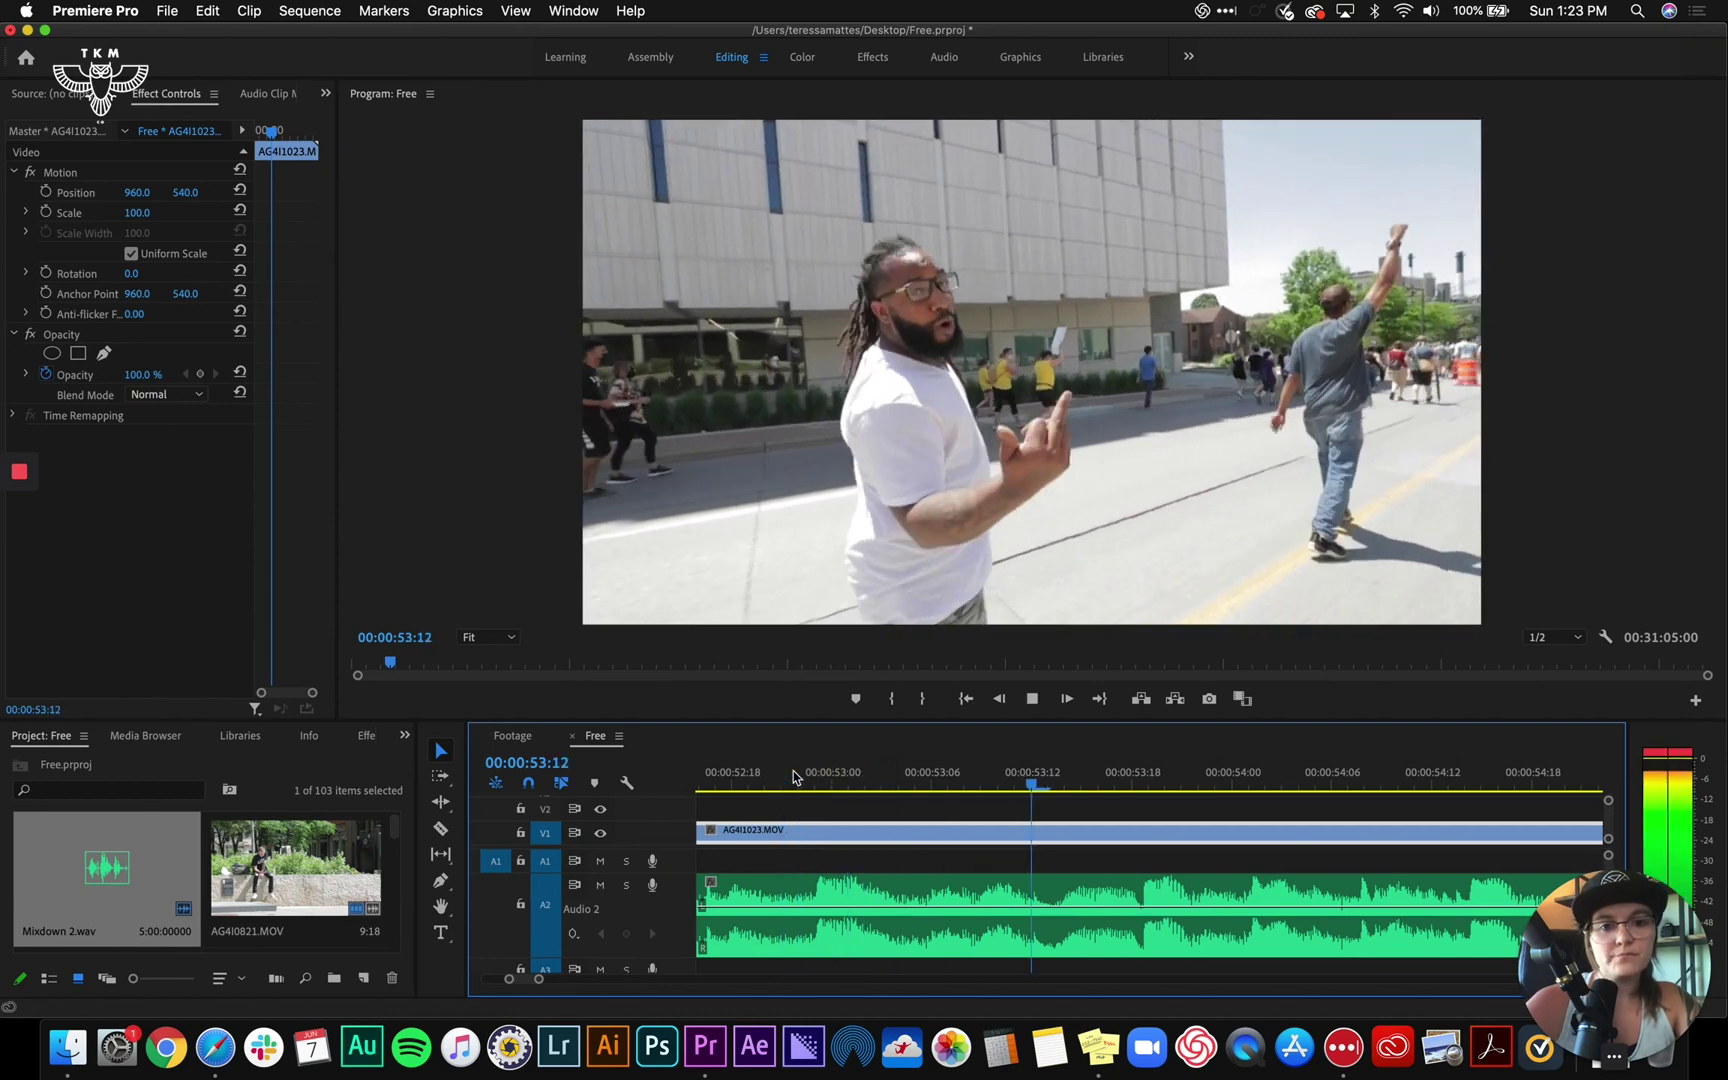
click(782, 783)
drag(782, 773, 1376, 776)
key(=)
scroll(1213, 820, right, 5)
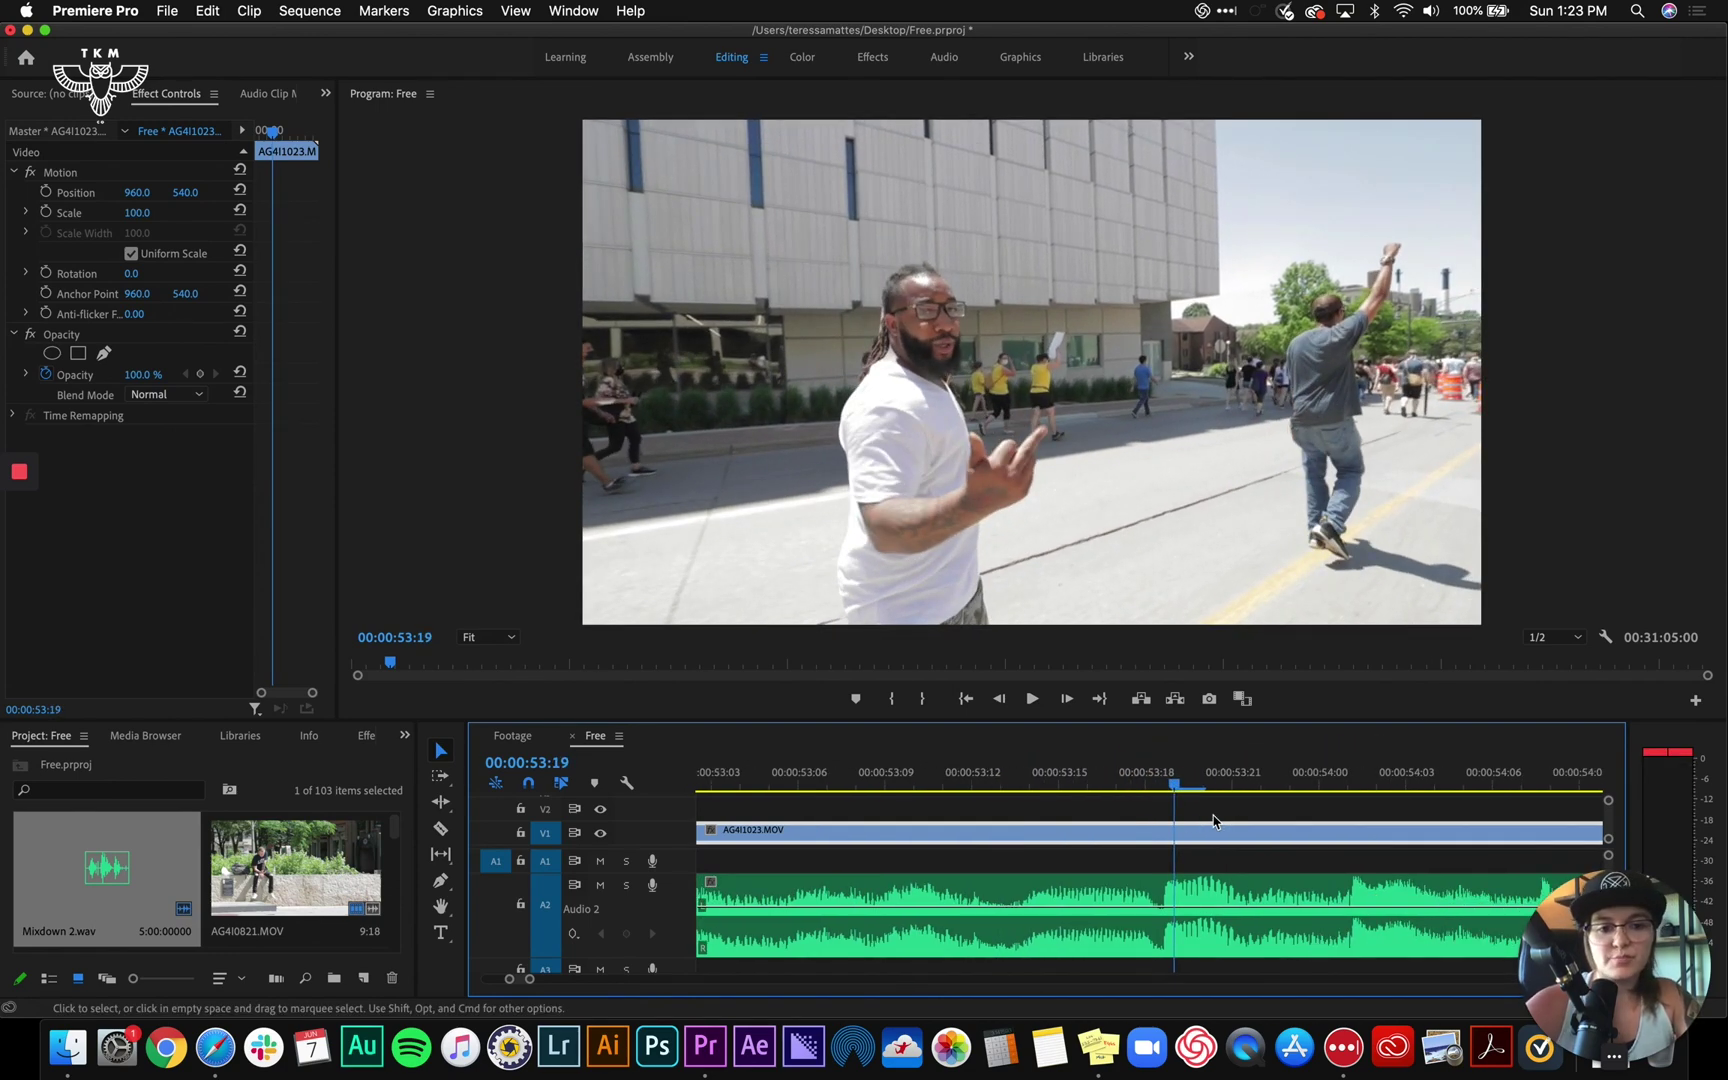
scroll(1179, 853, right, 3)
key(space)
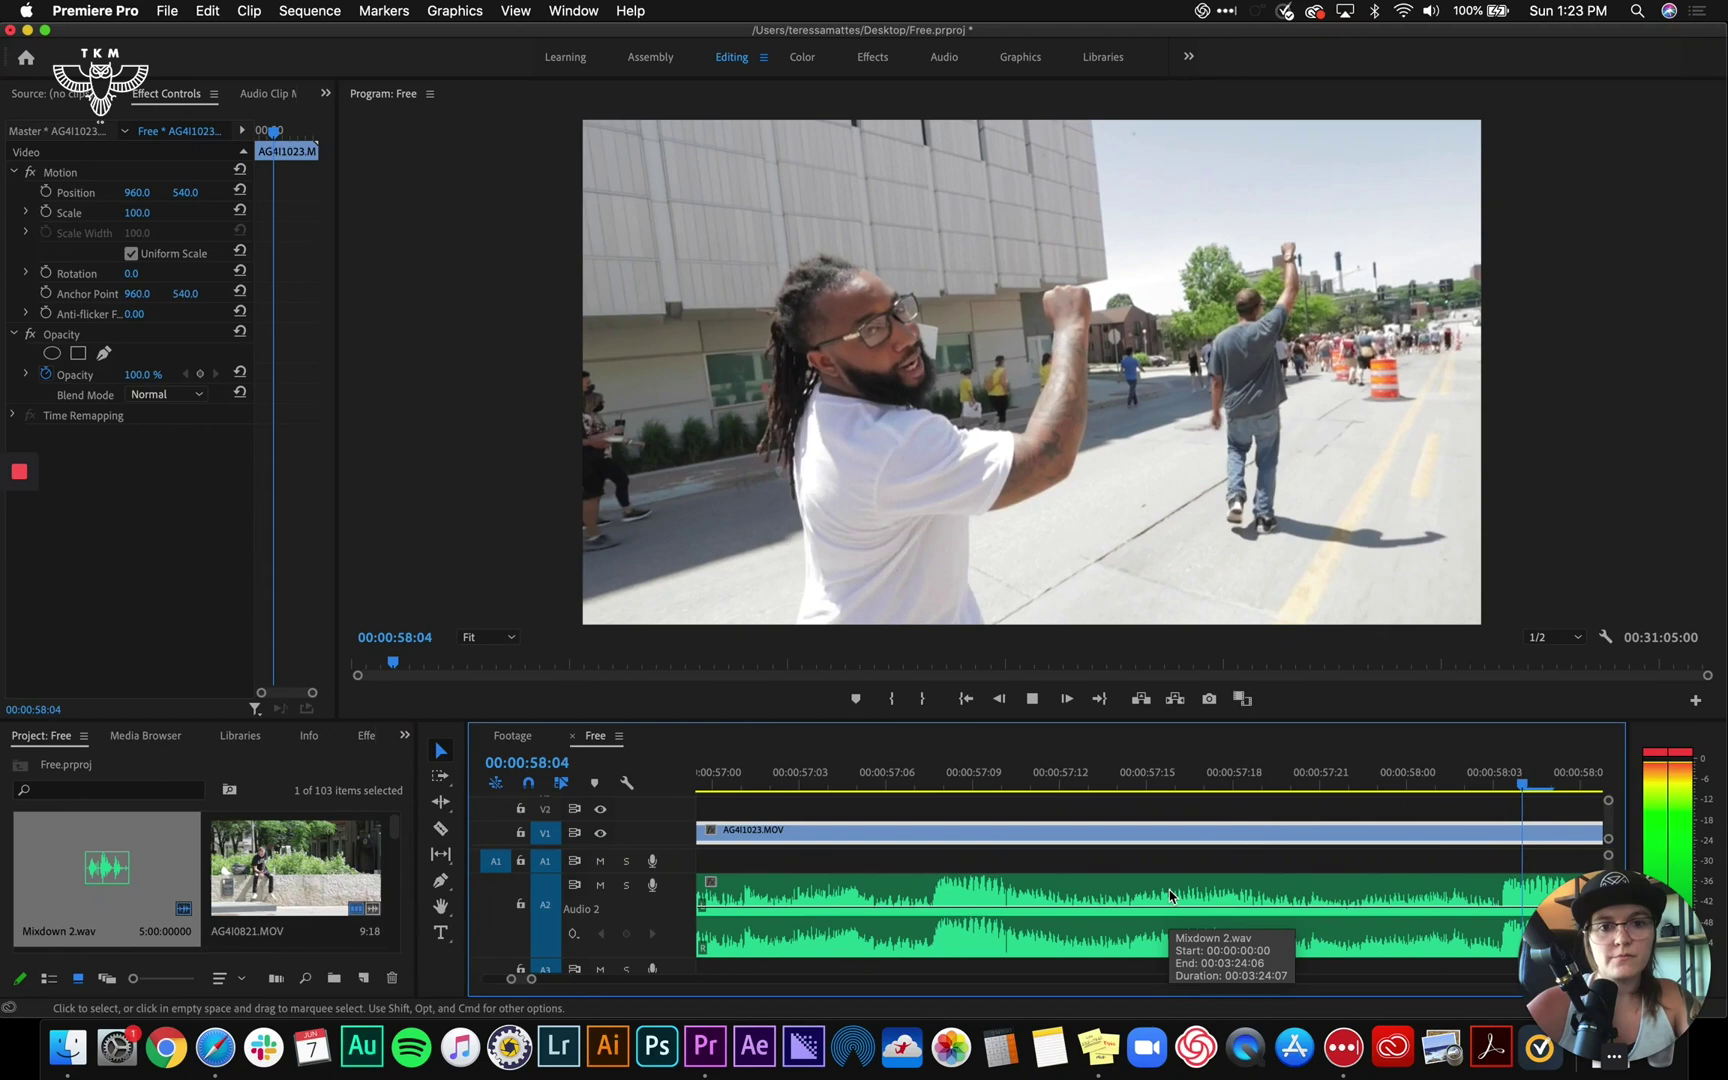
key(space)
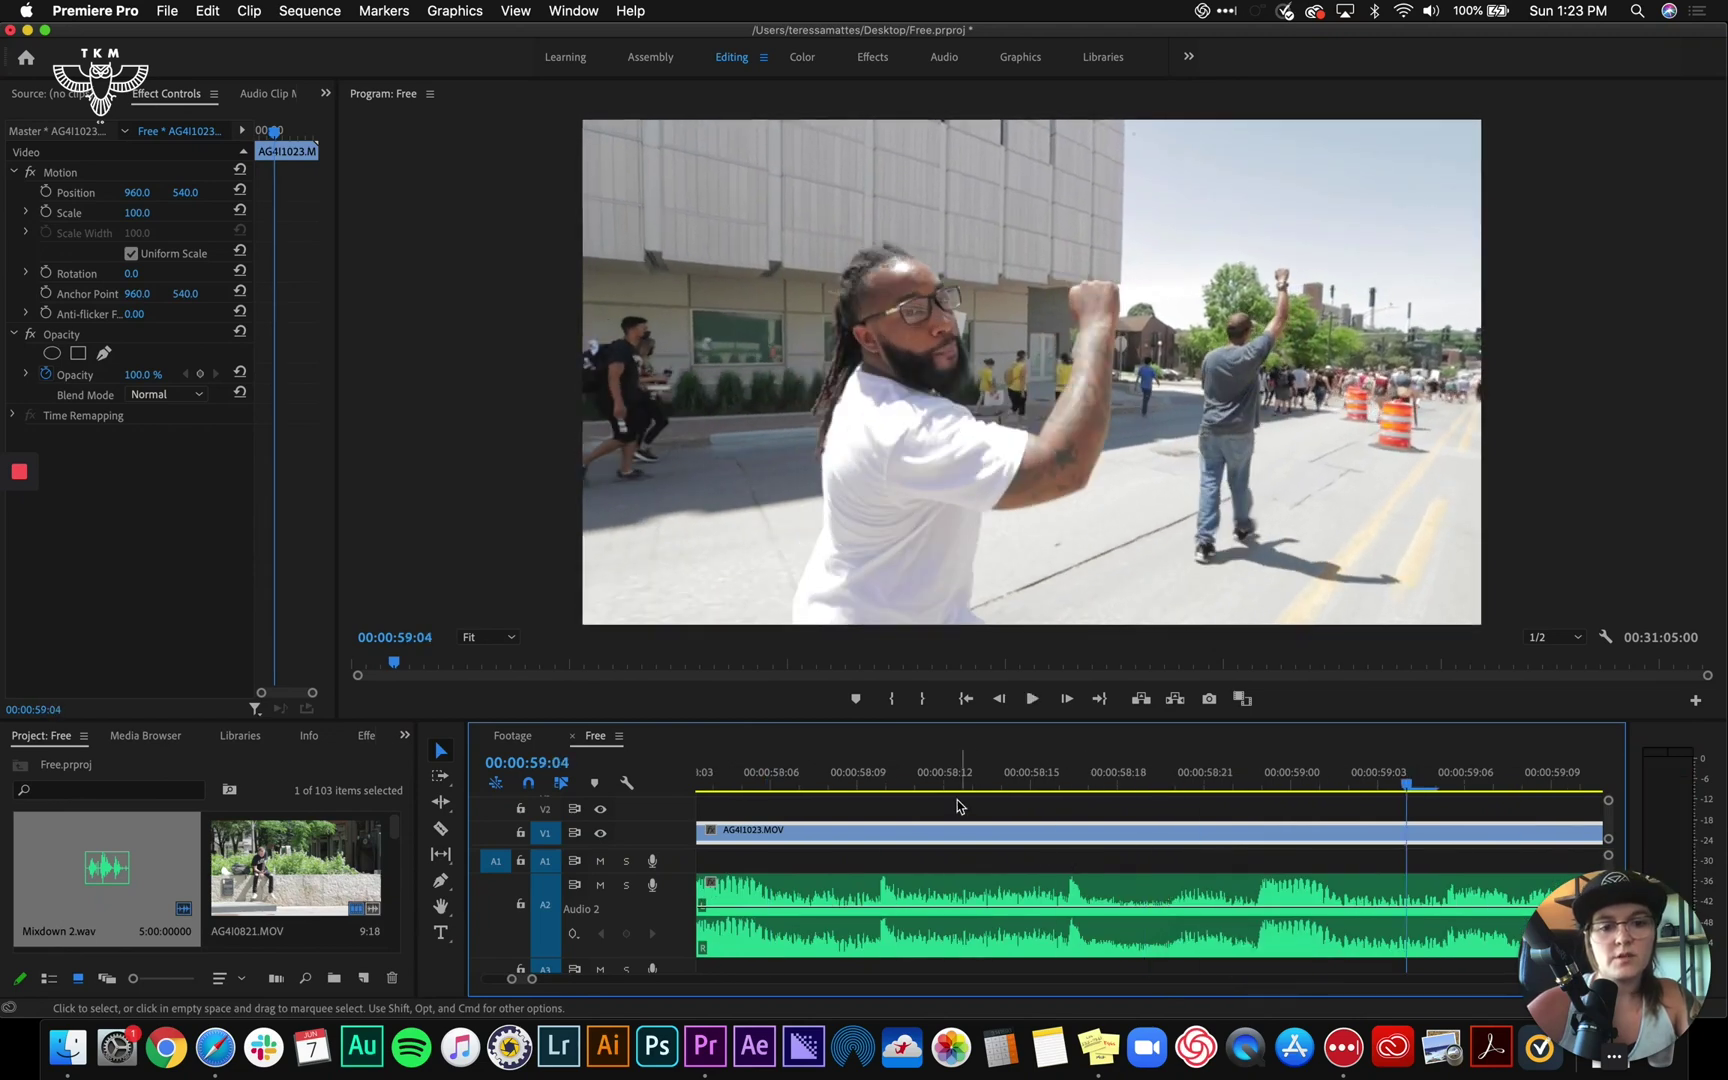
click(950, 777)
drag(950, 777, 1191, 752)
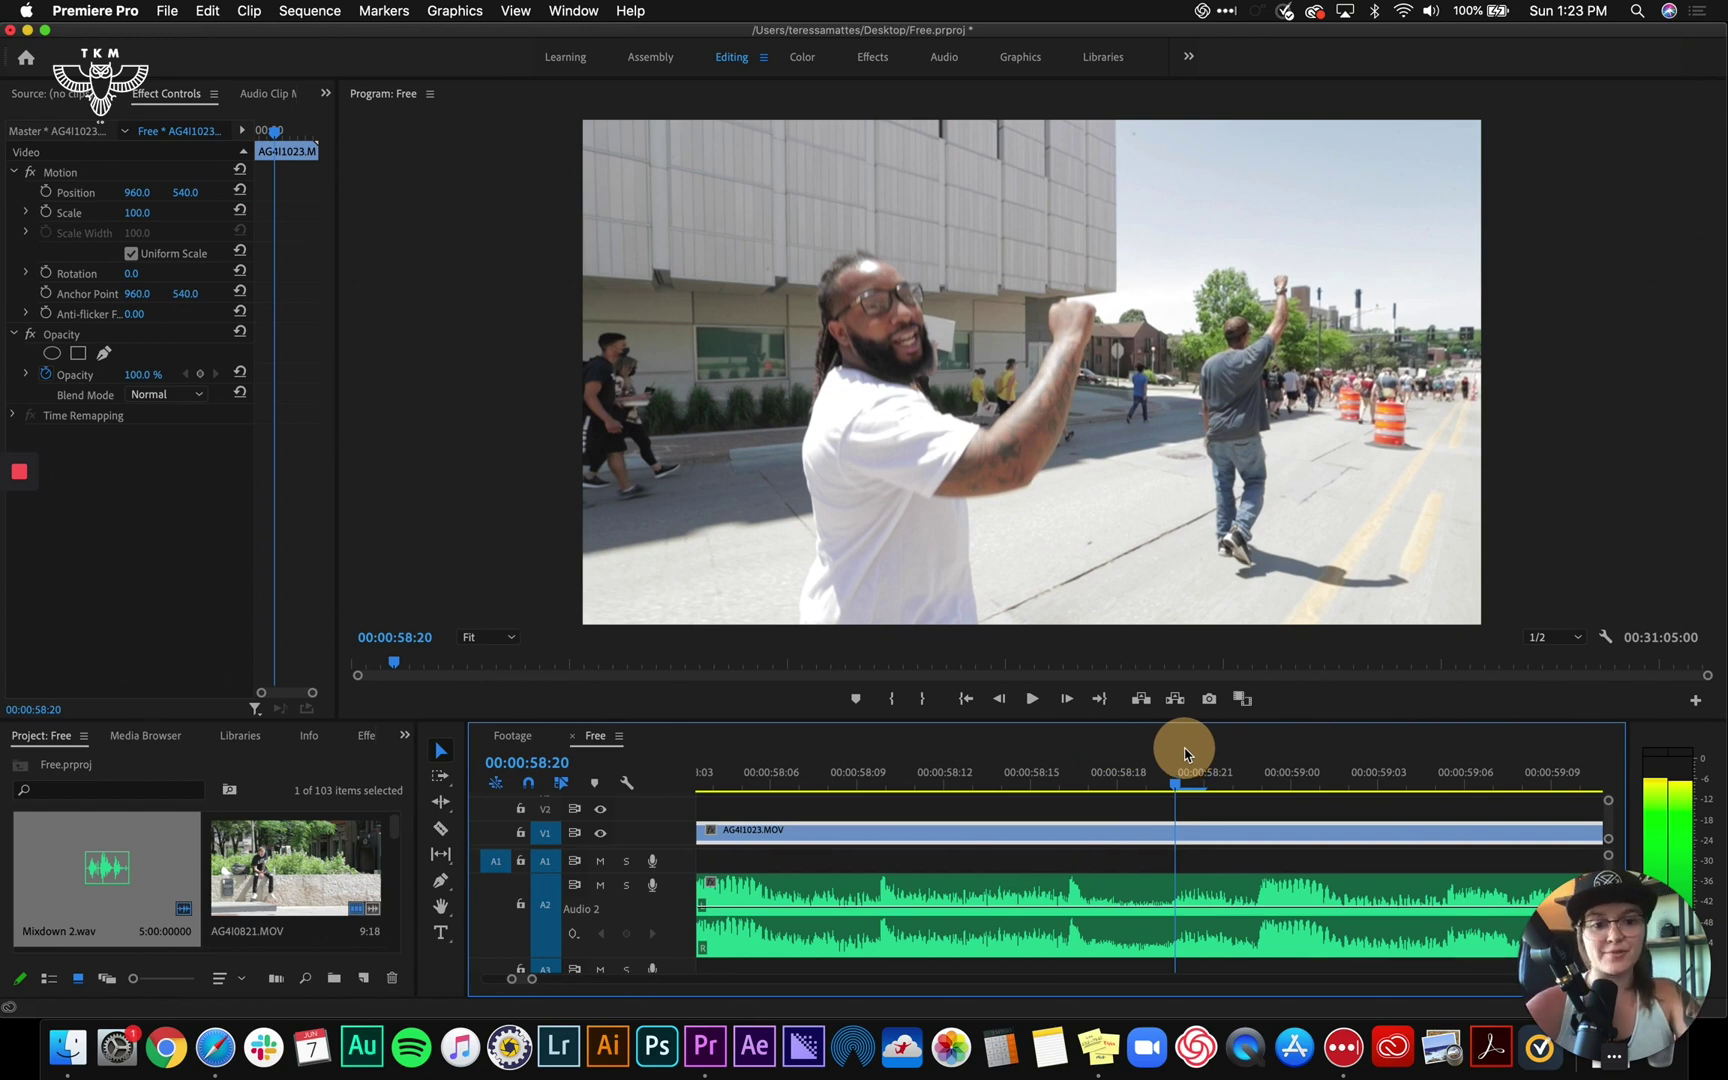
drag(1186, 755, 1452, 773)
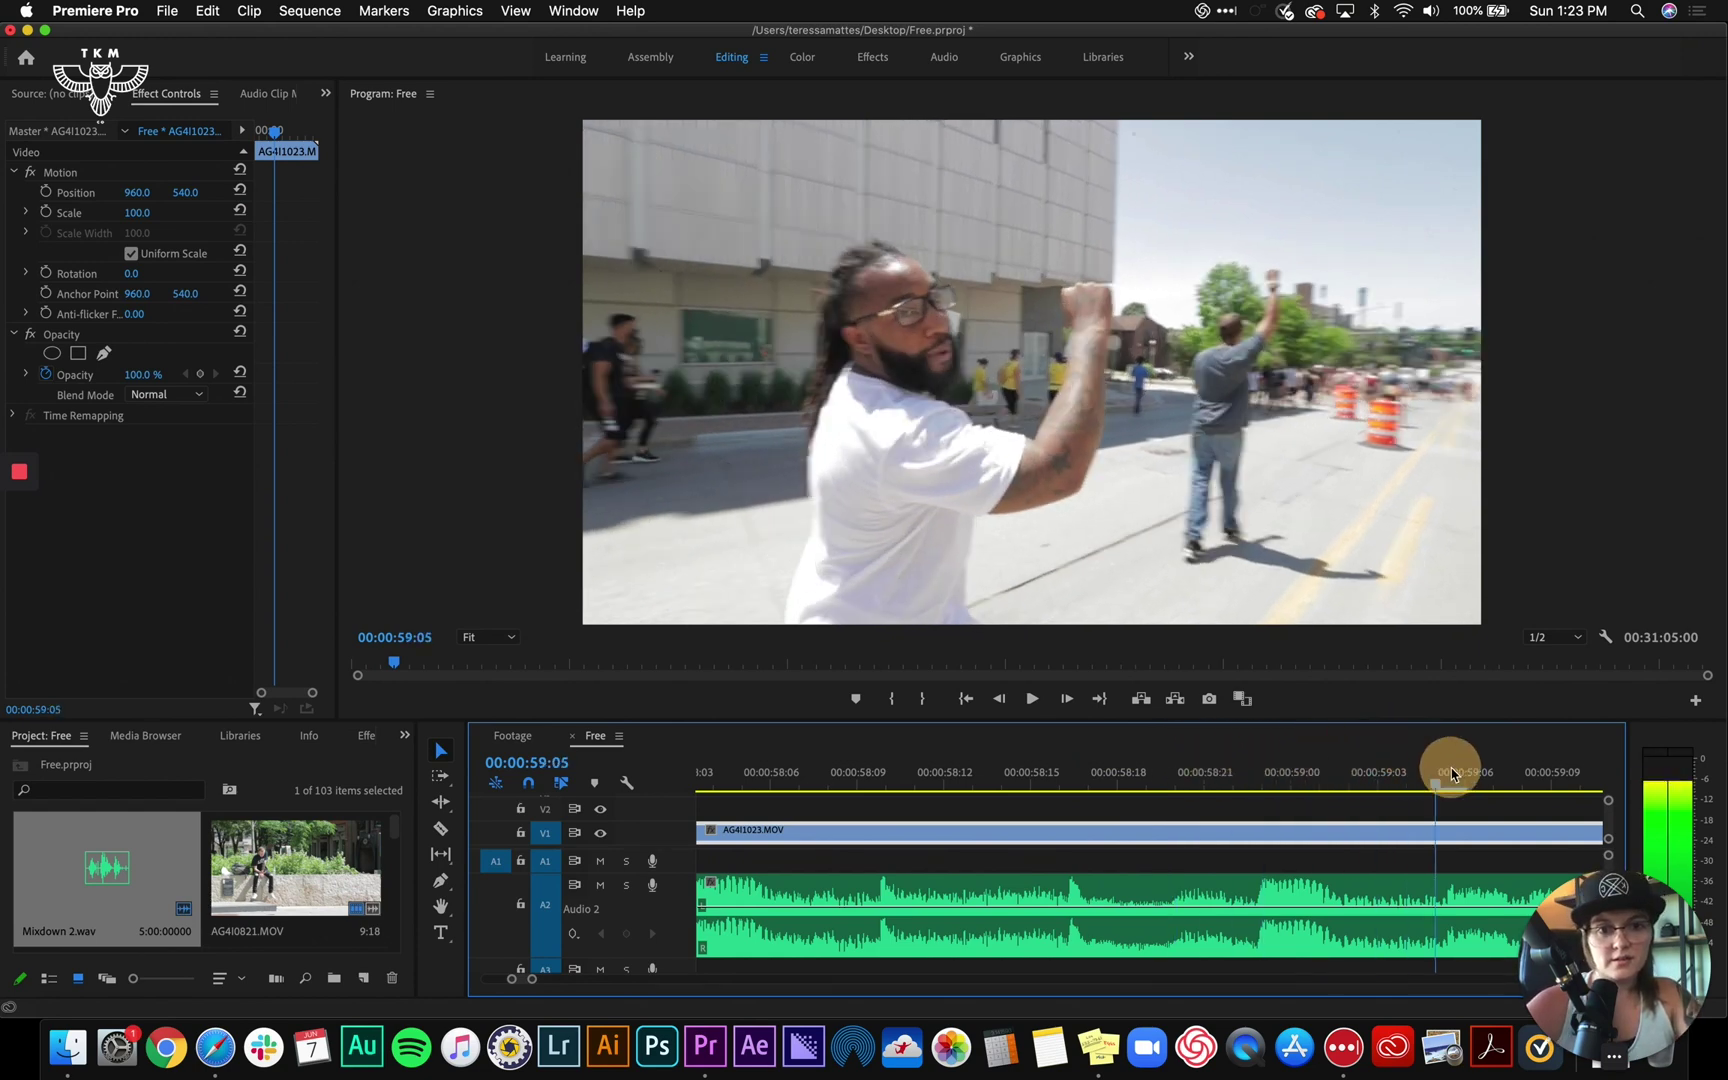
click(1192, 804)
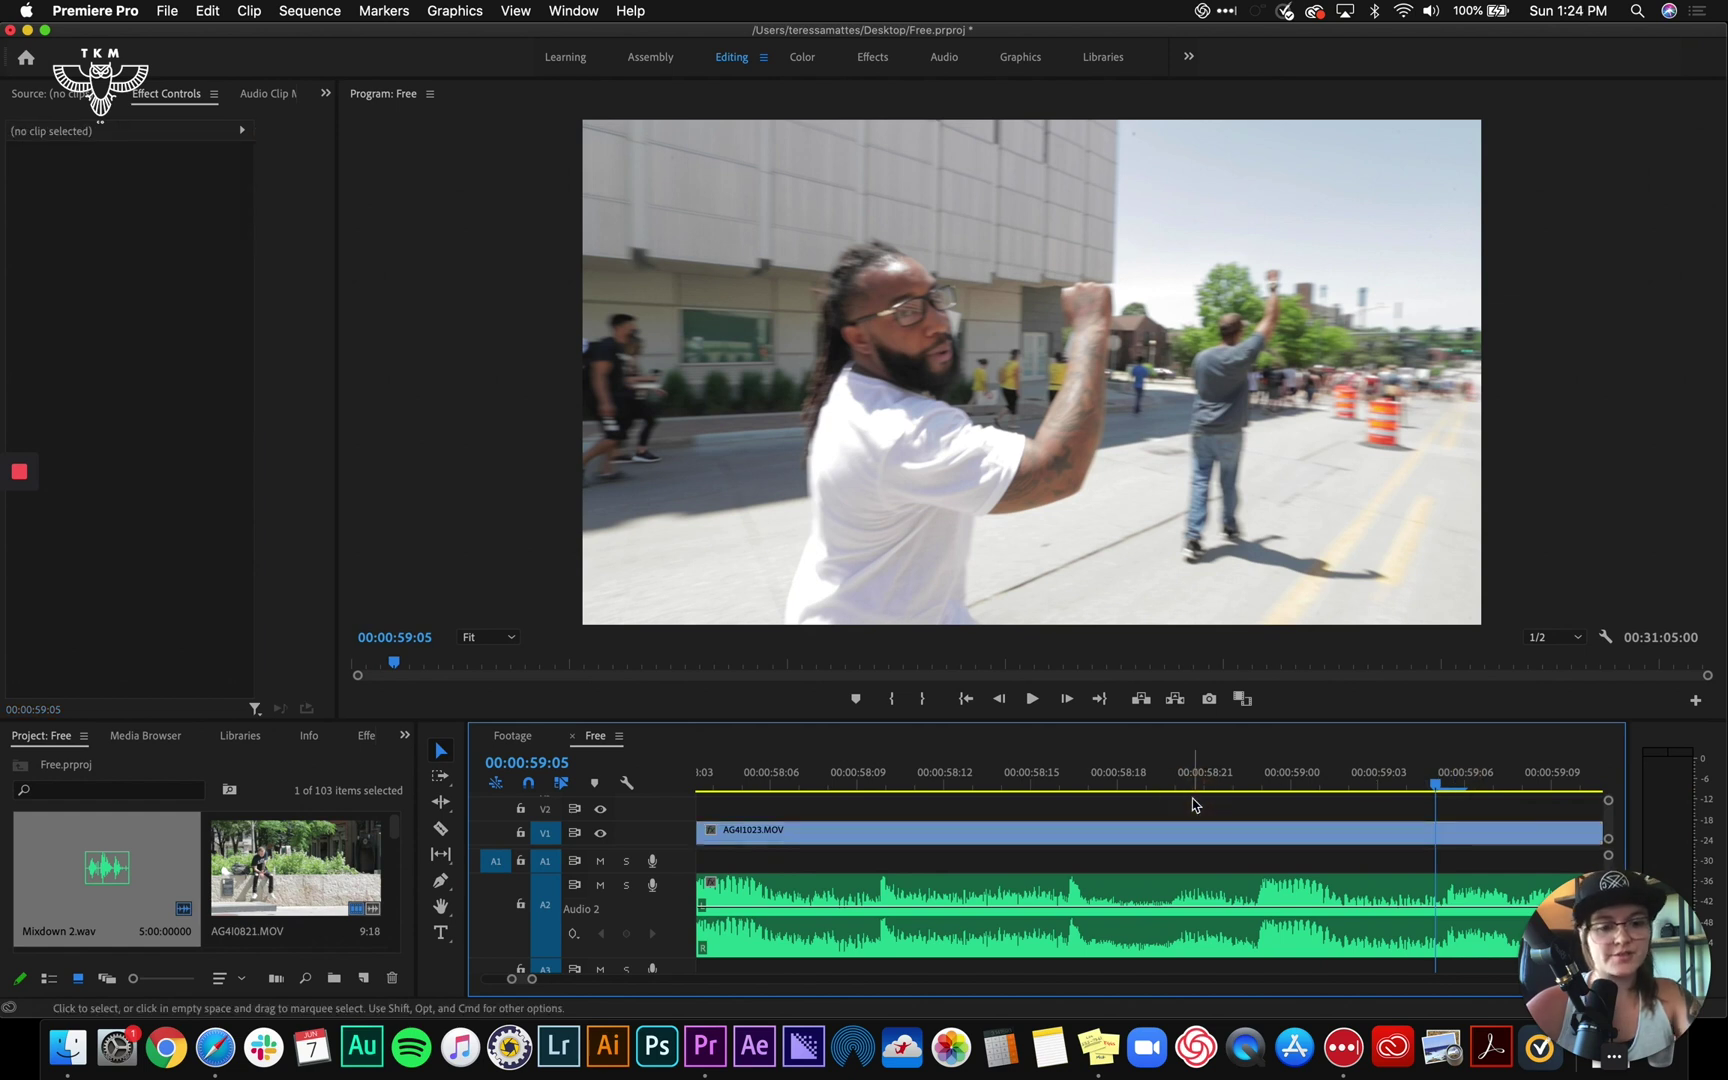
Drag AG4I1023.MOV's left edge back to 00:00 and return the playhead to the start
key(minus)
key(minus)
key(minus)
key(minus)
key(minus)
key(minus)
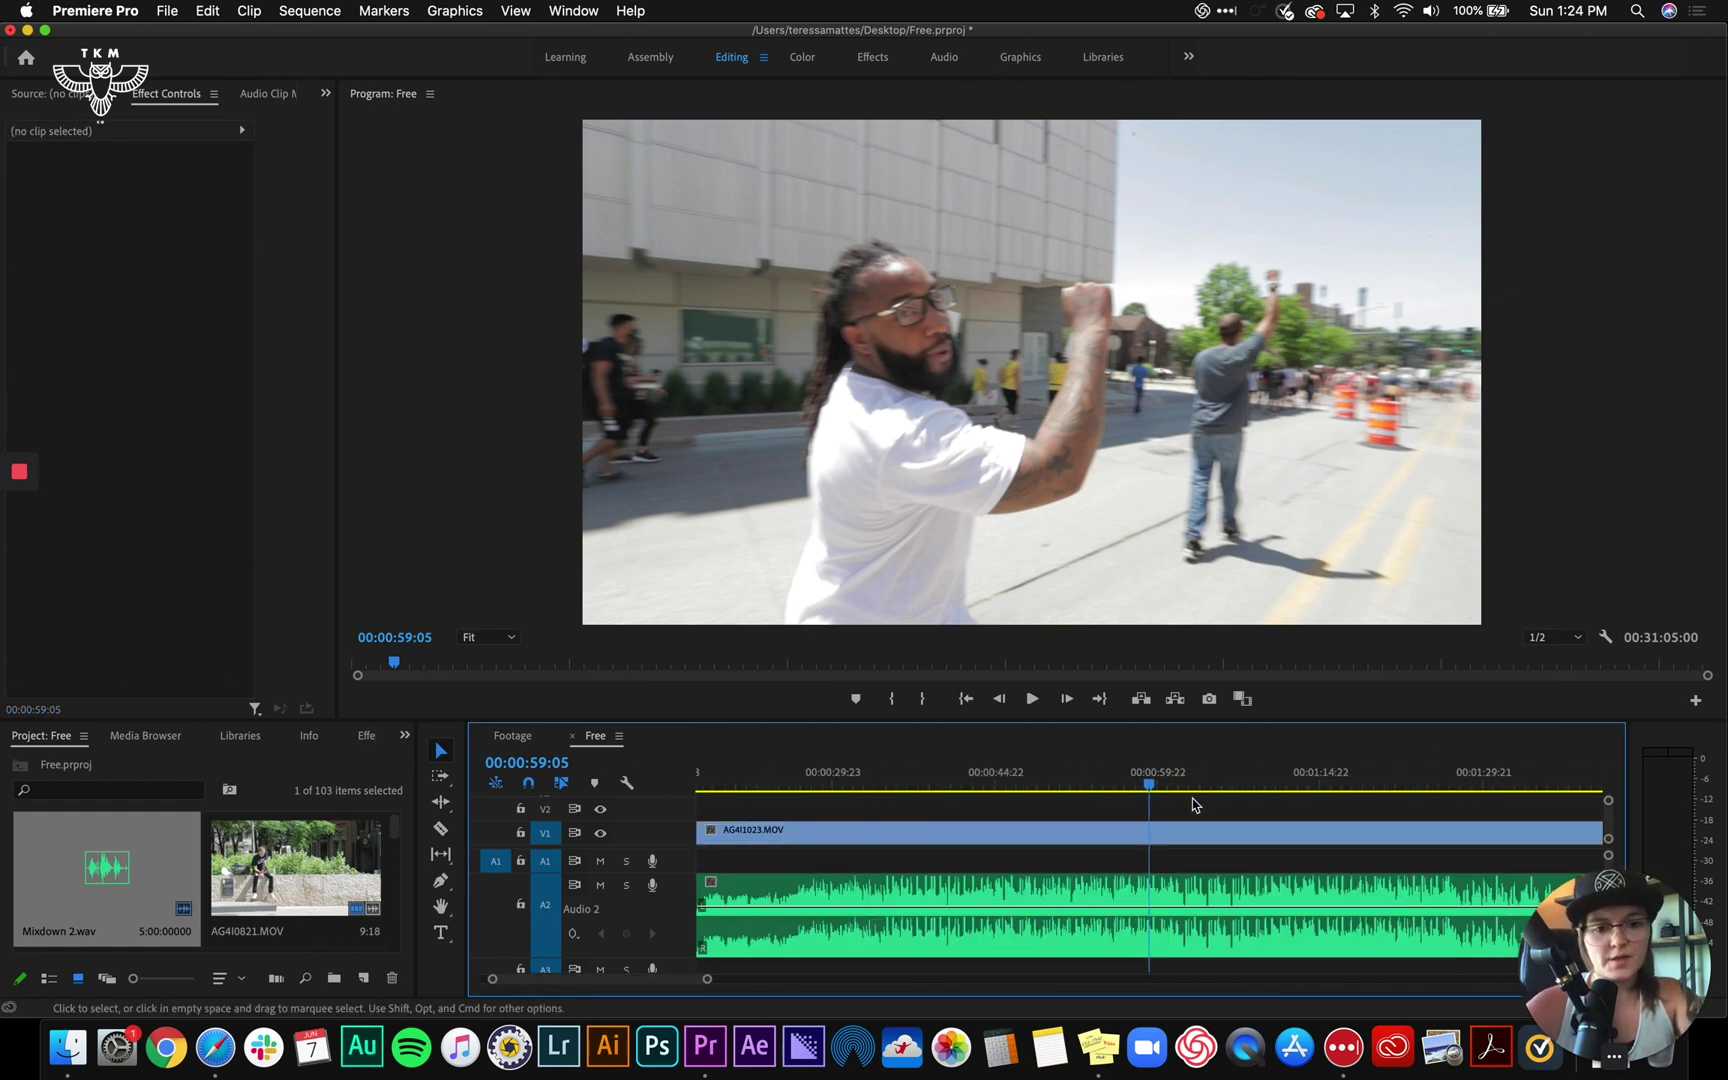
key(minus)
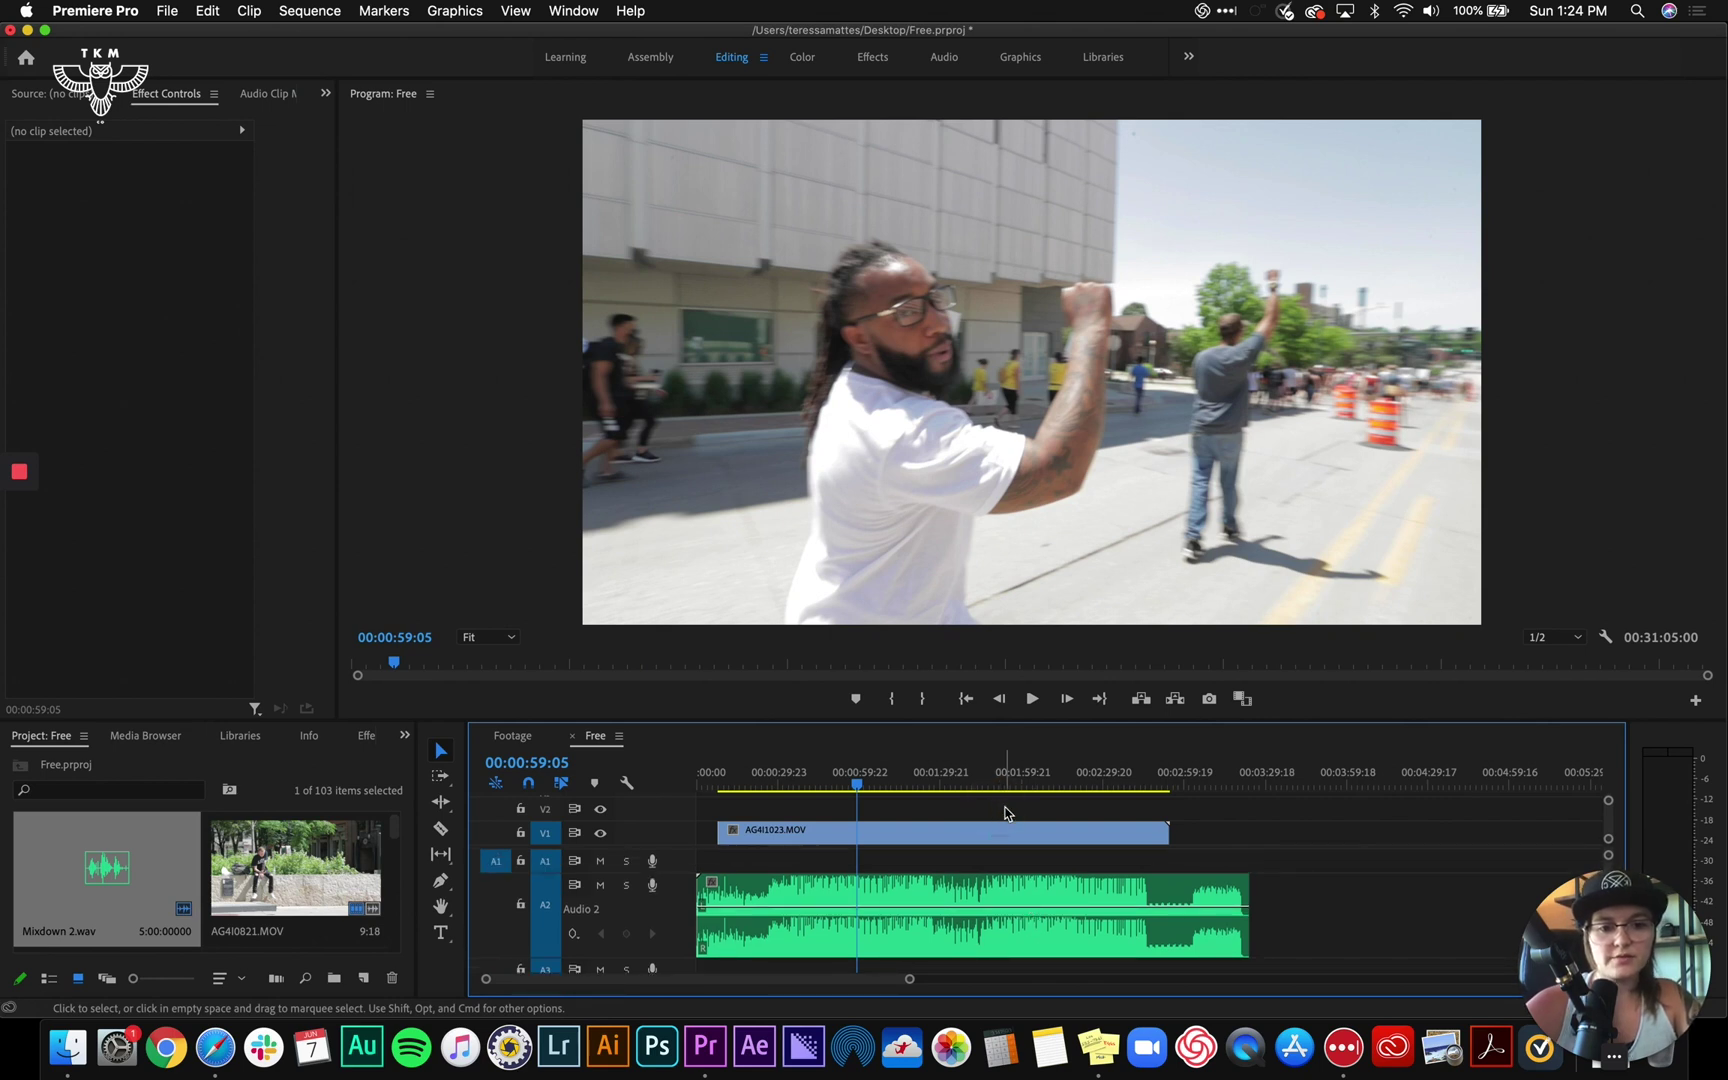
key(equal)
key(equal)
scroll(1005, 813, left, 10)
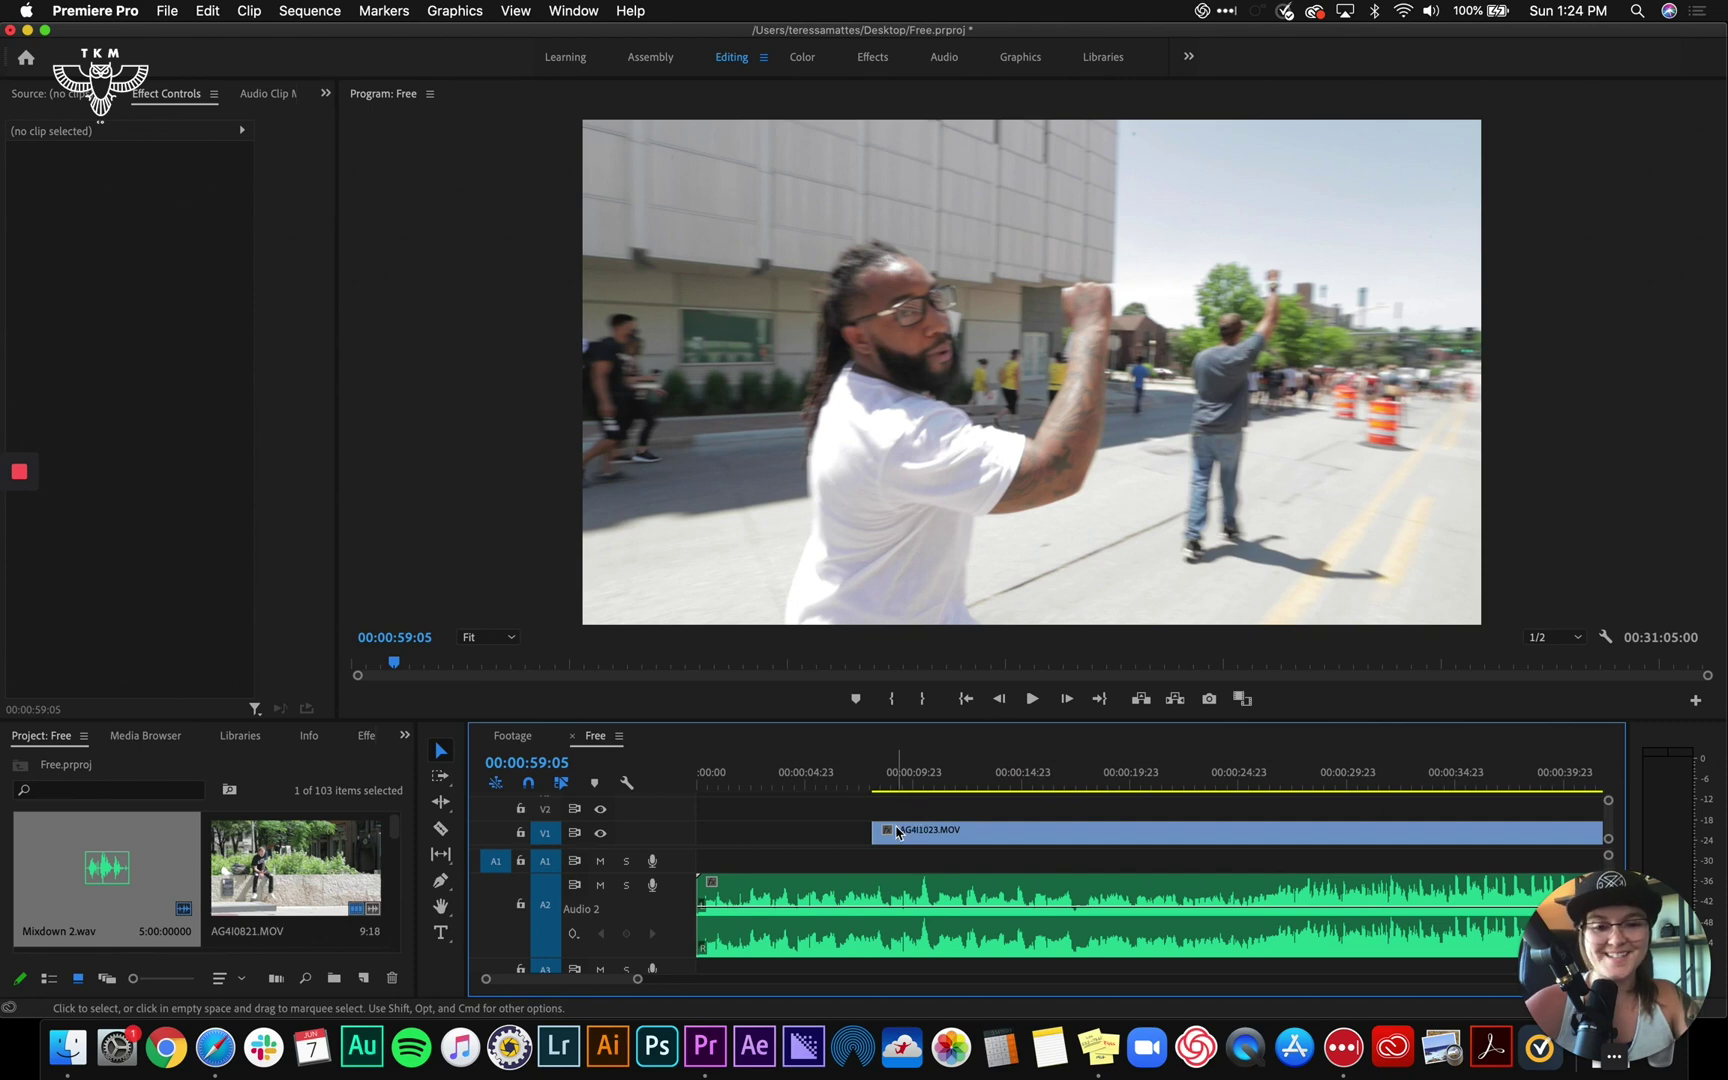
drag(883, 838, 600, 793)
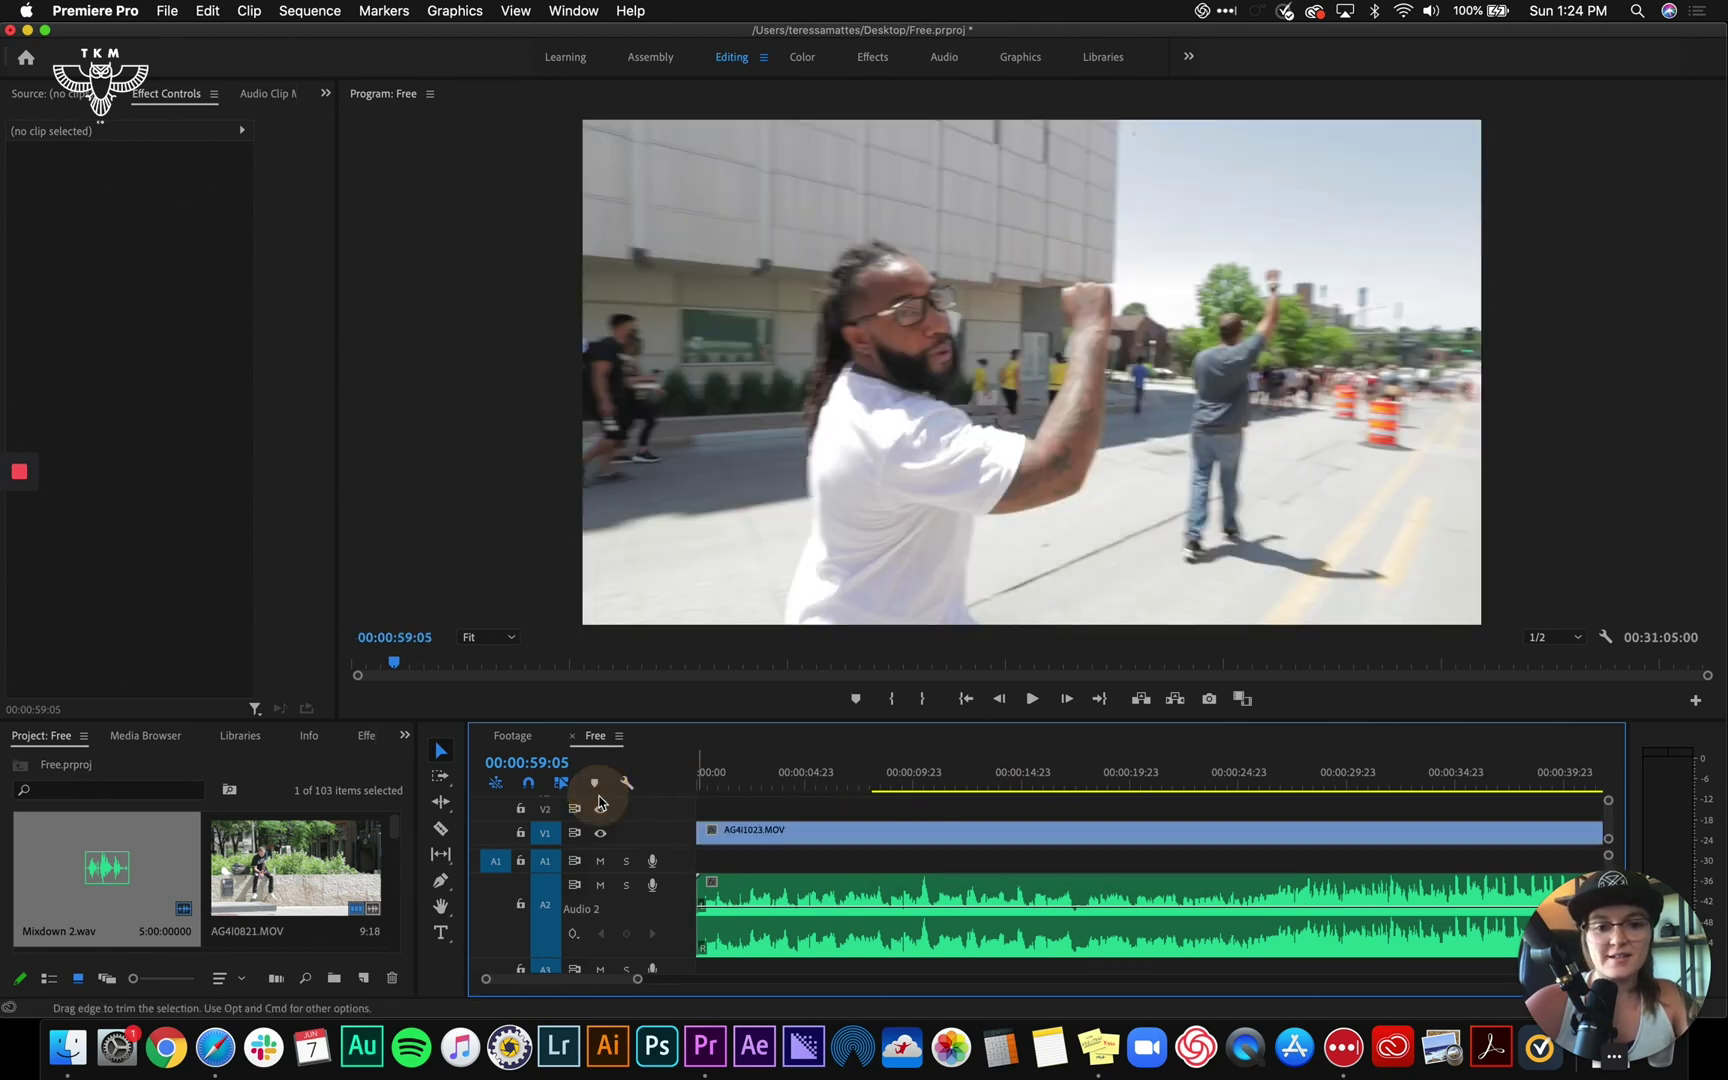
click(891, 795)
key(Home)
click(658, 779)
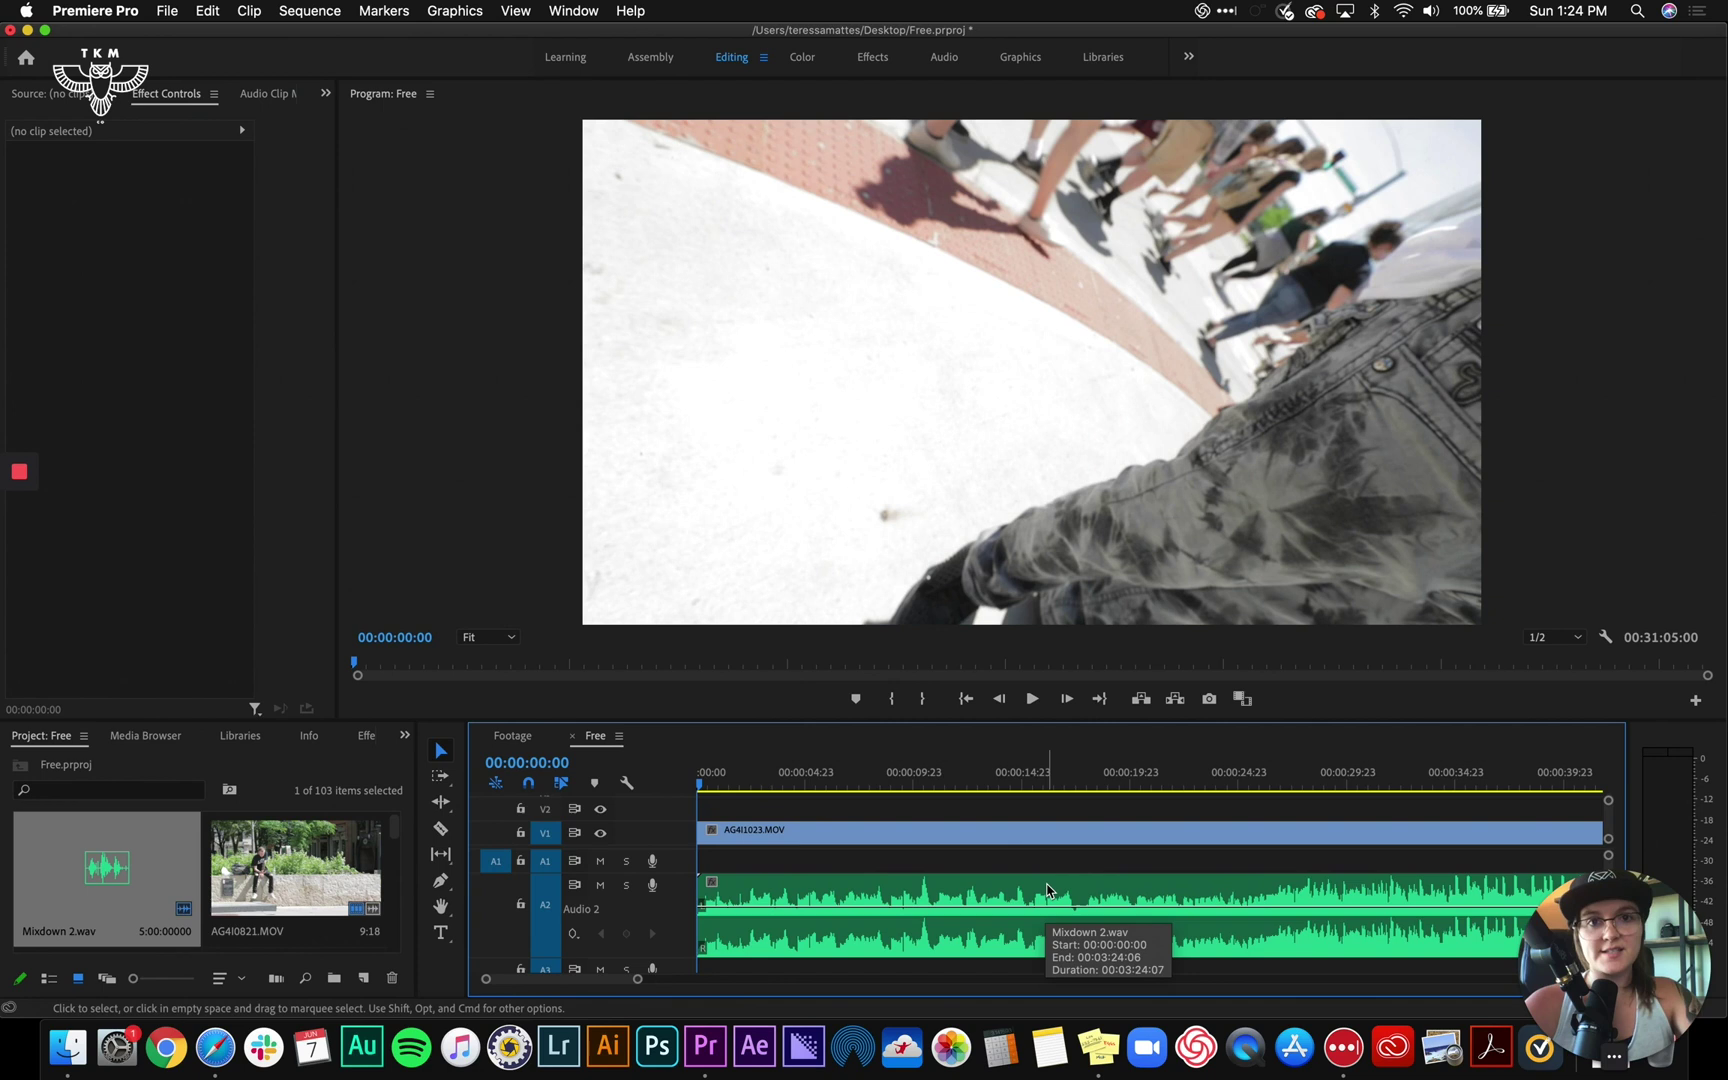
Zoom in on the song's opening waveform, then zoom out to reveal the following clips
key(=)
key(=)
key(=)
key(=)
key(=)
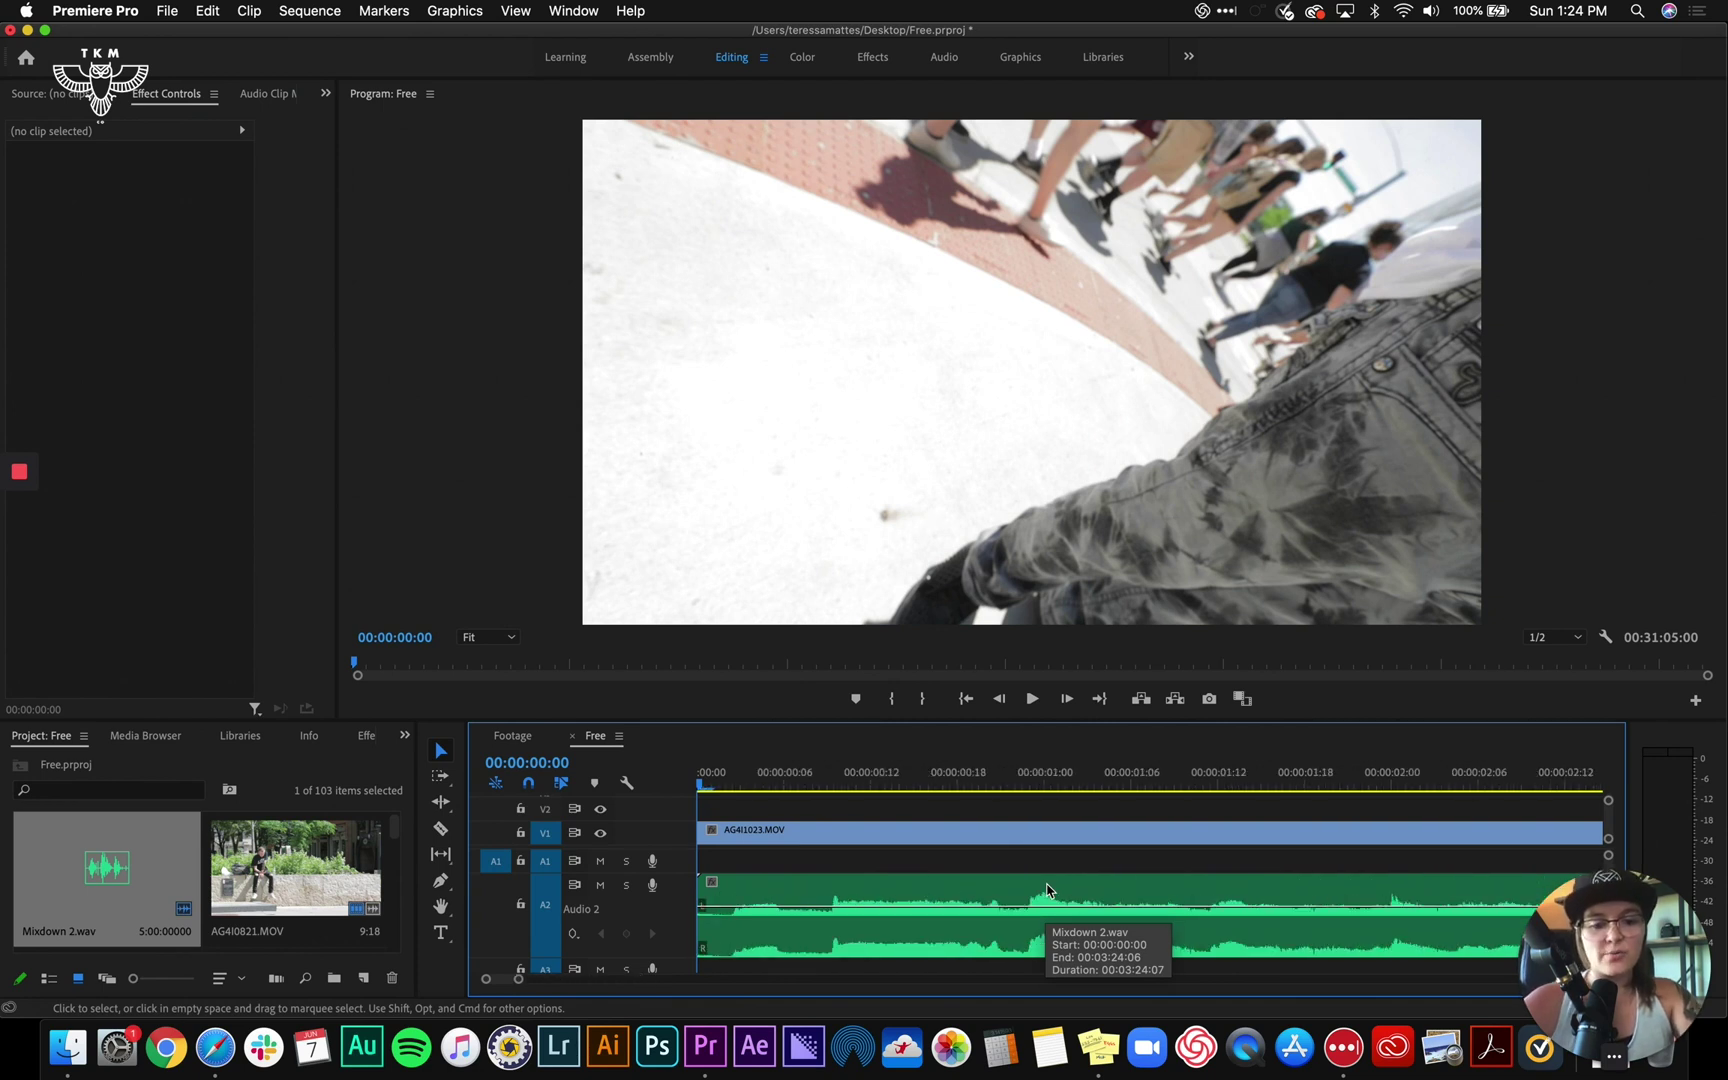
key(minus)
key(minus)
key(minus)
key(minus)
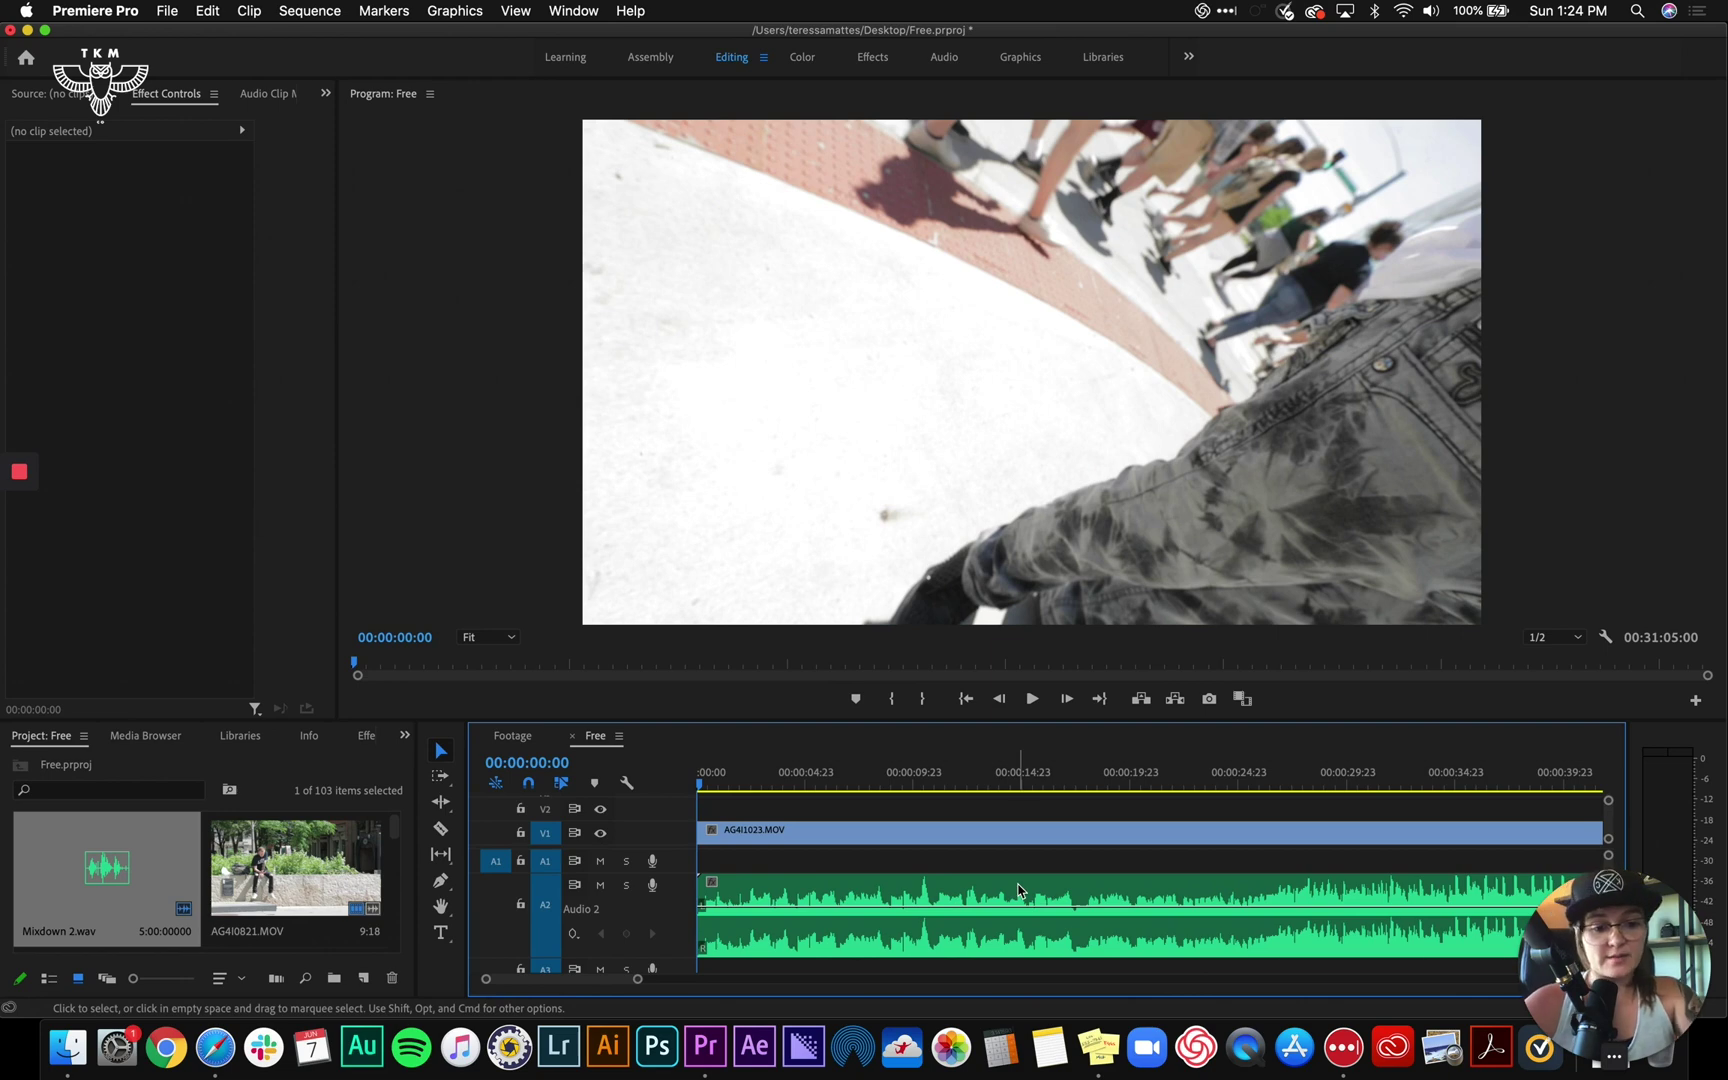
key(minus)
key(minus)
key(minus)
Move all the unsynced camera clips up from V1 to V2
click(901, 775)
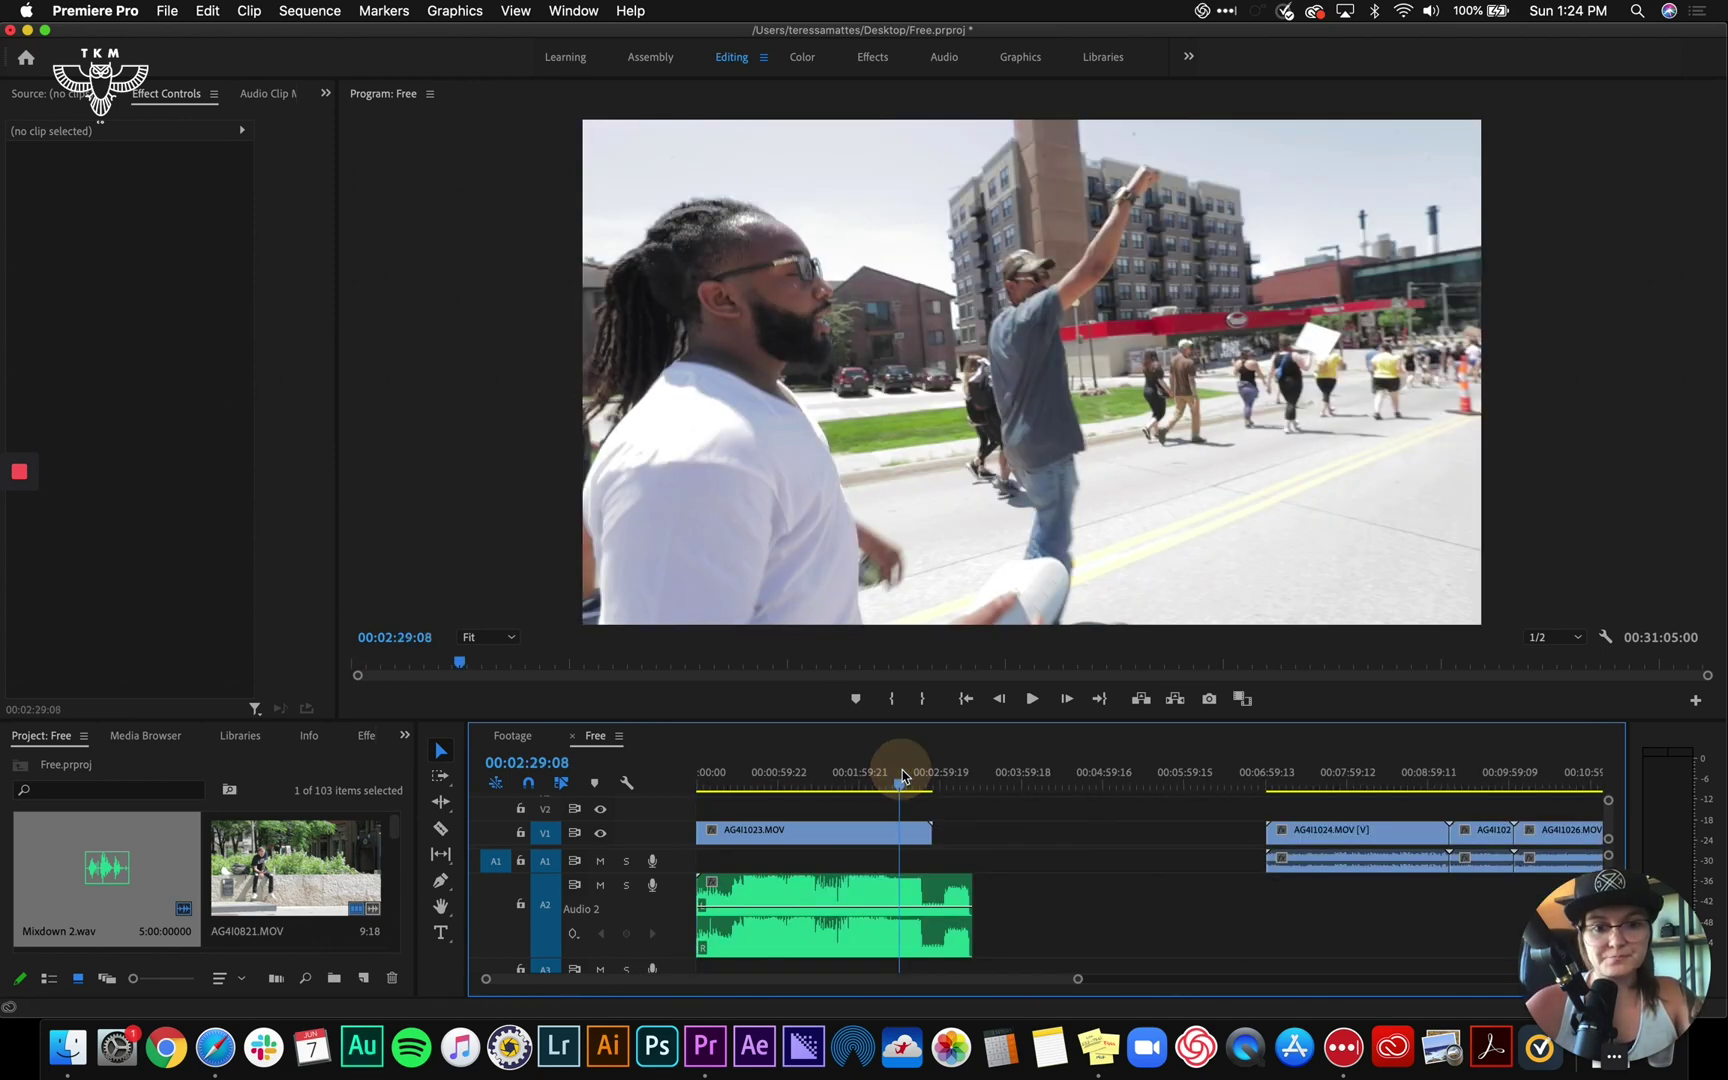
click(827, 776)
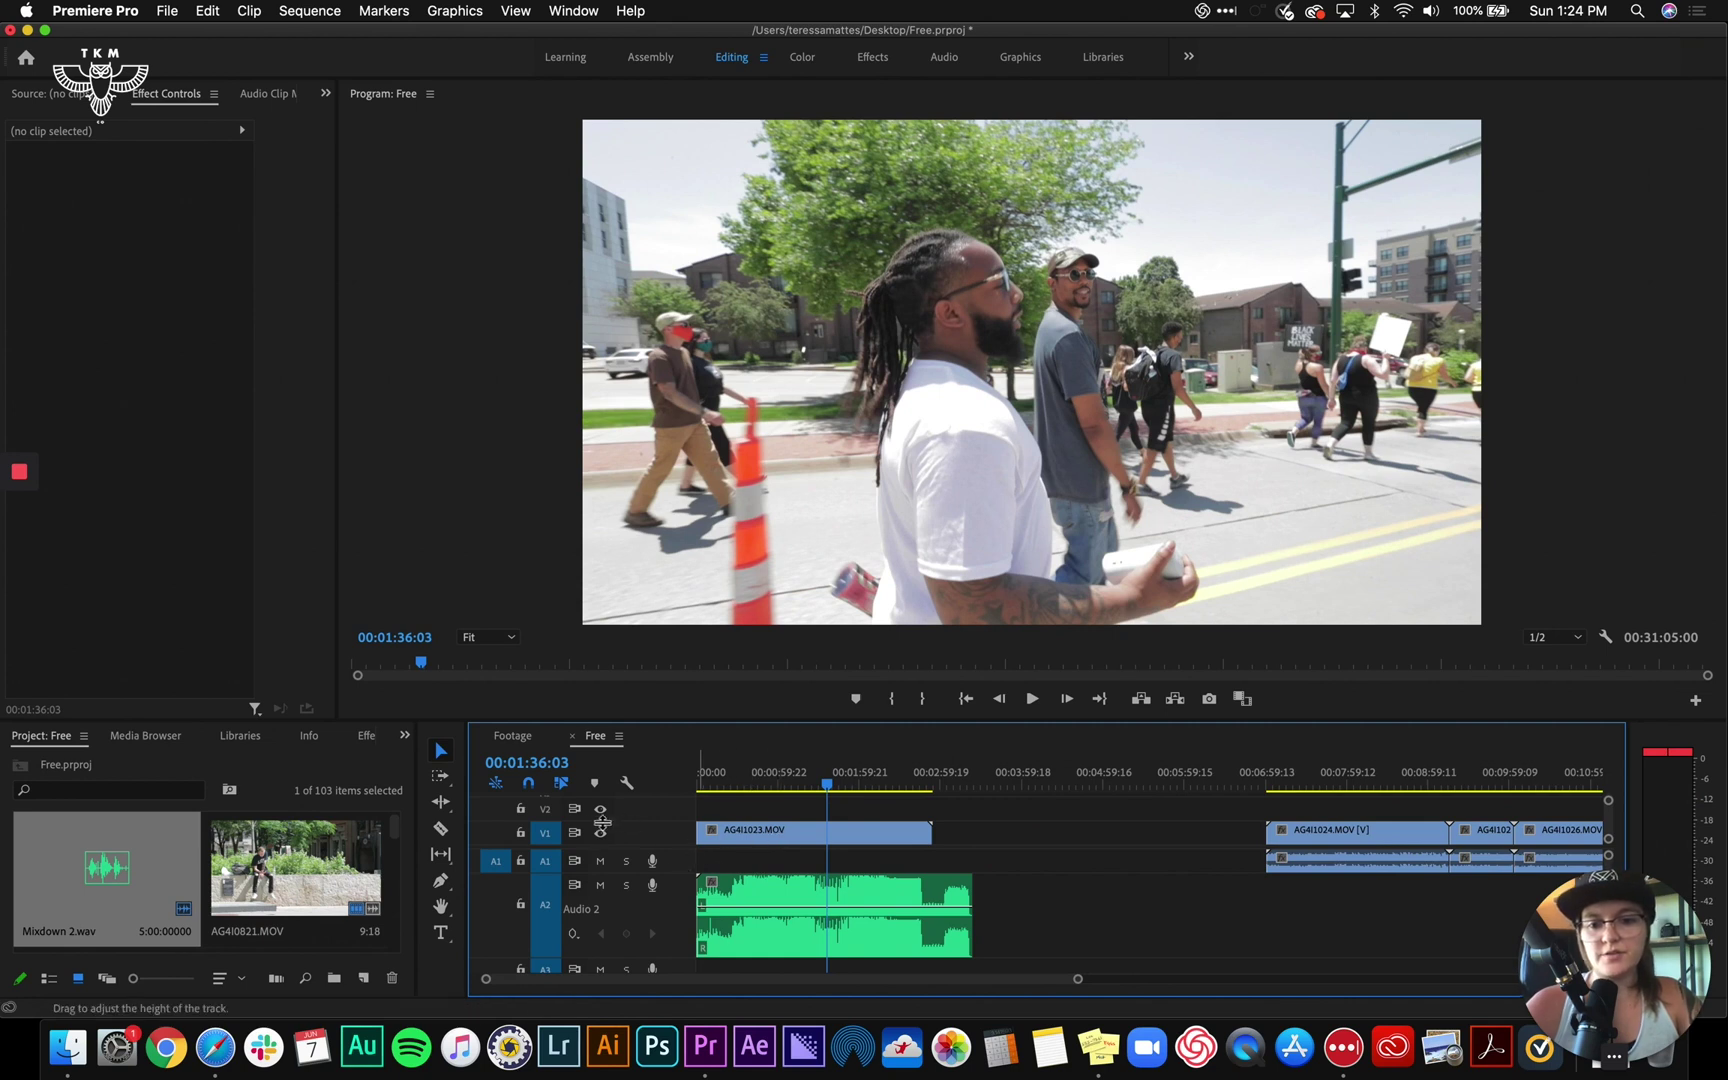
click(520, 834)
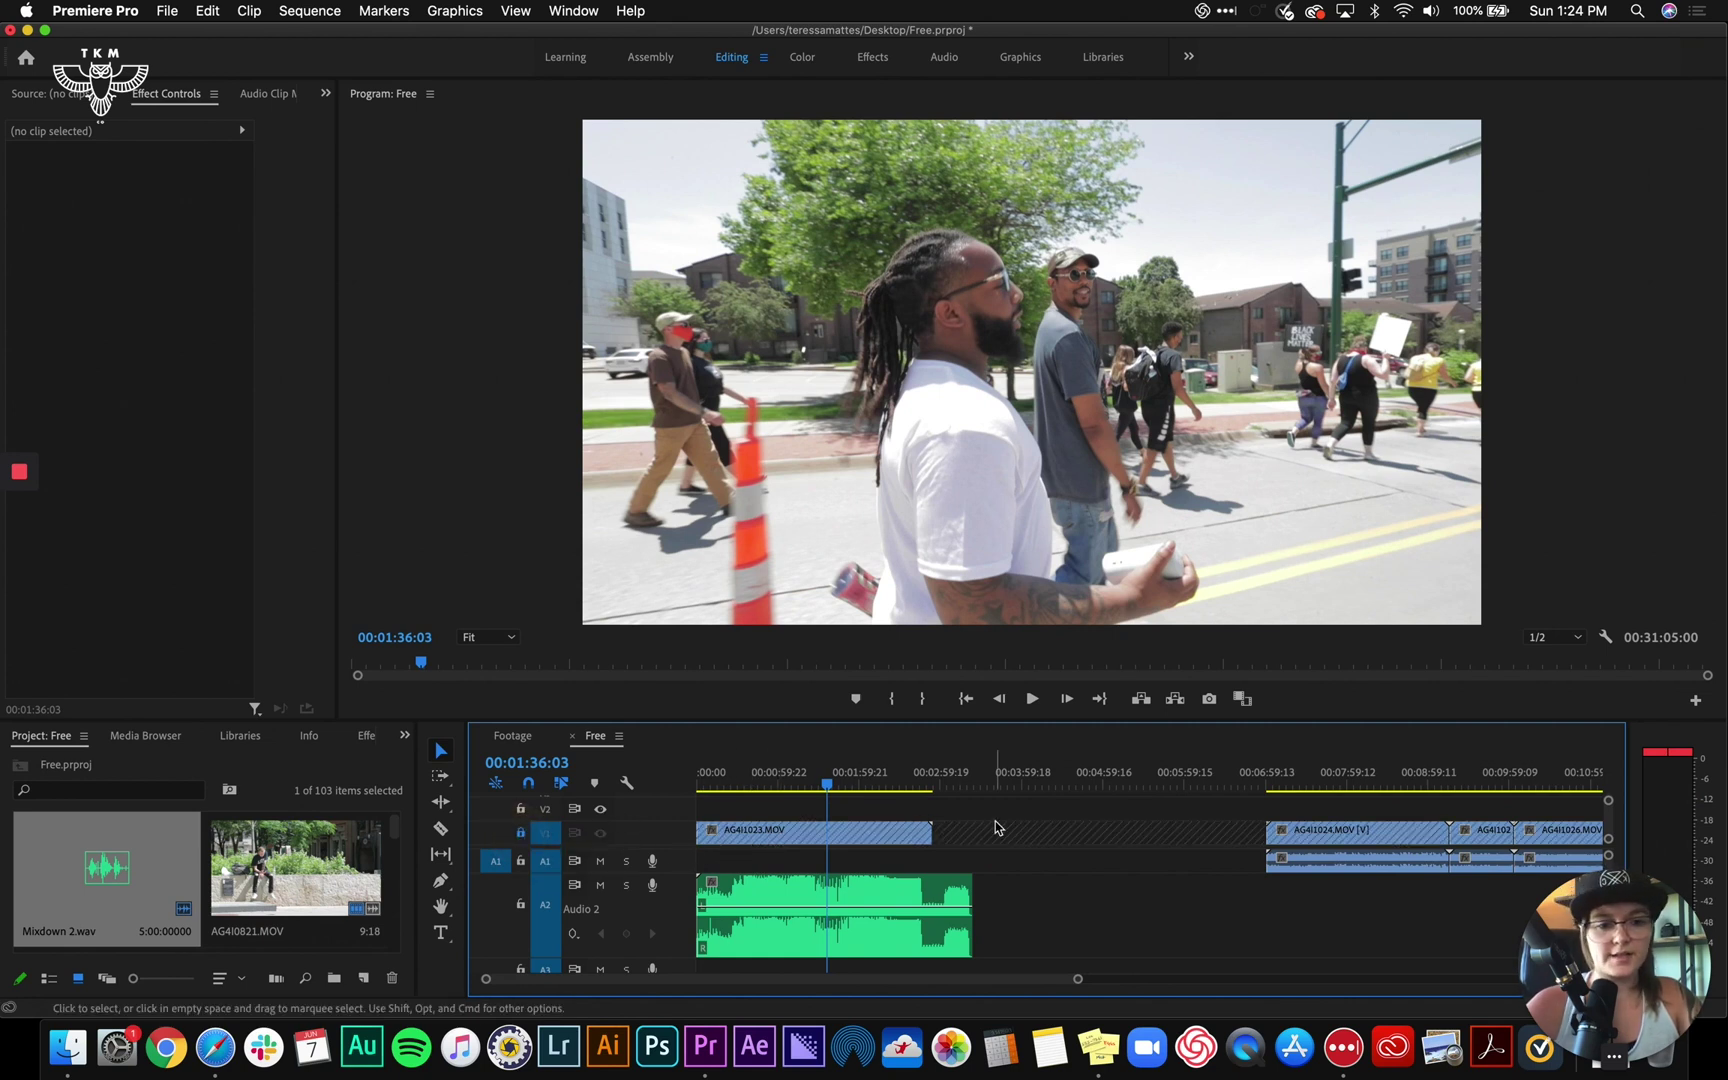
click(520, 834)
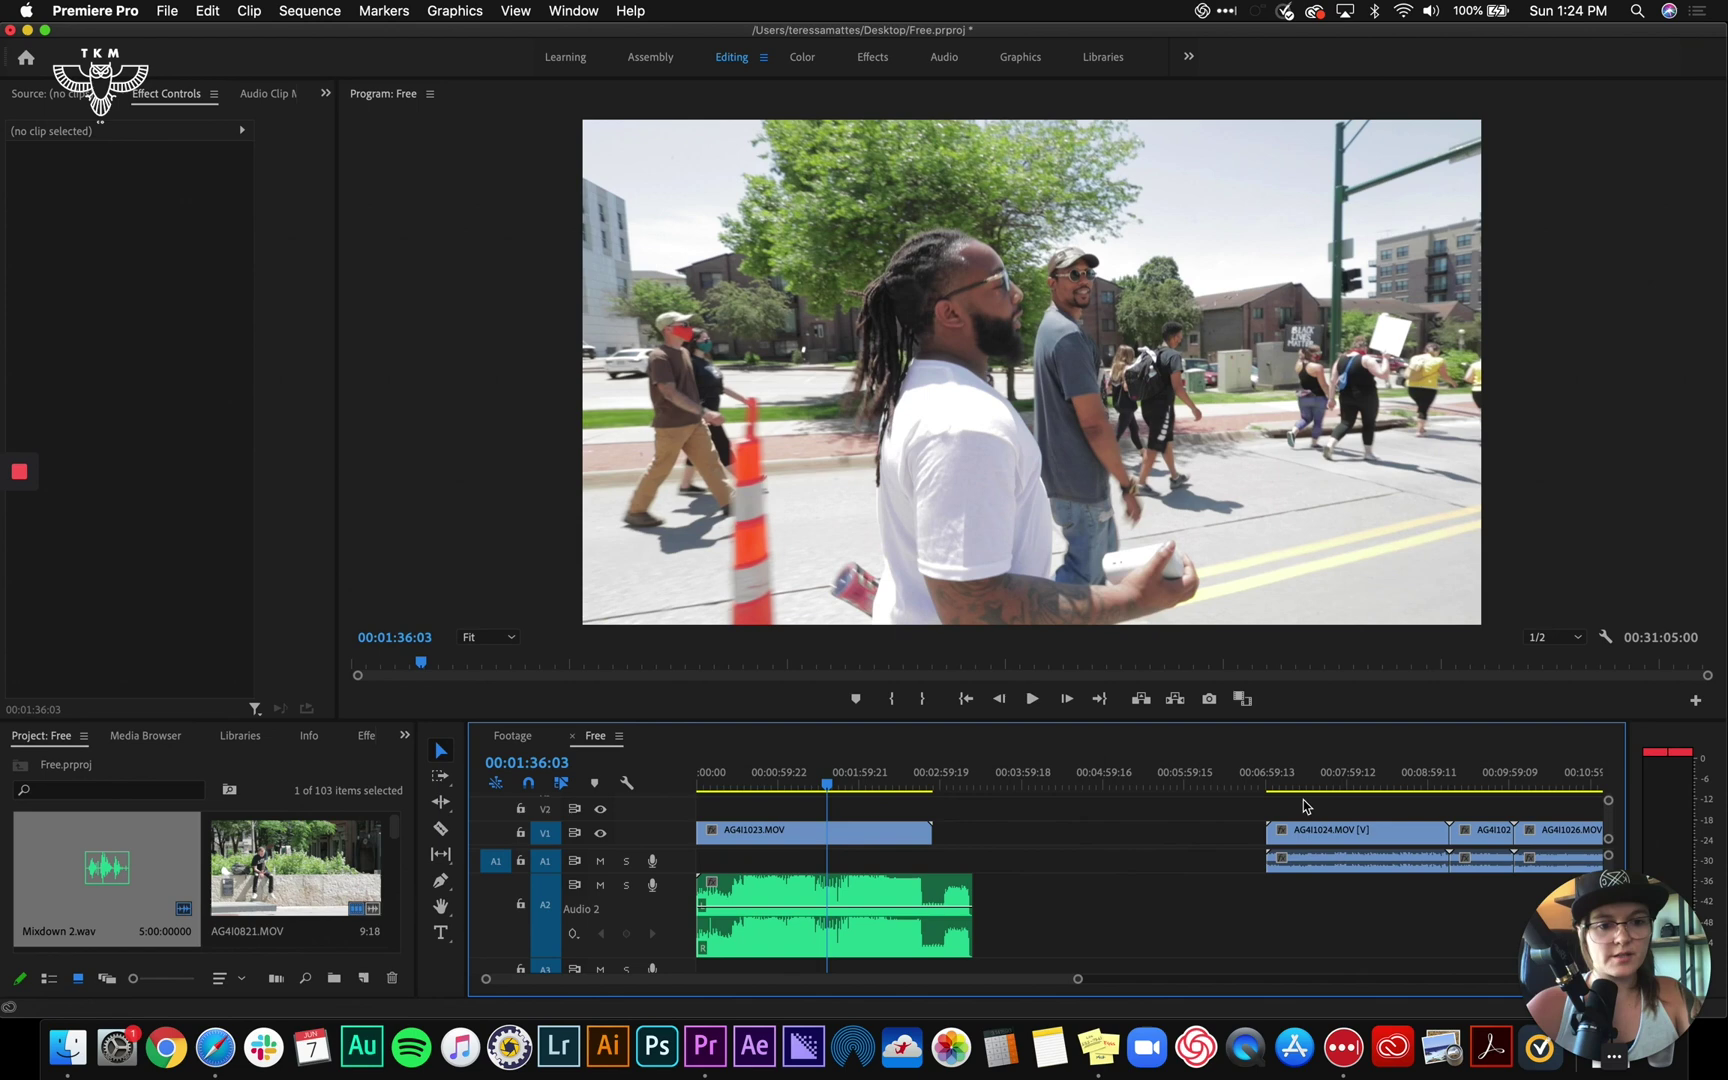
key(minus)
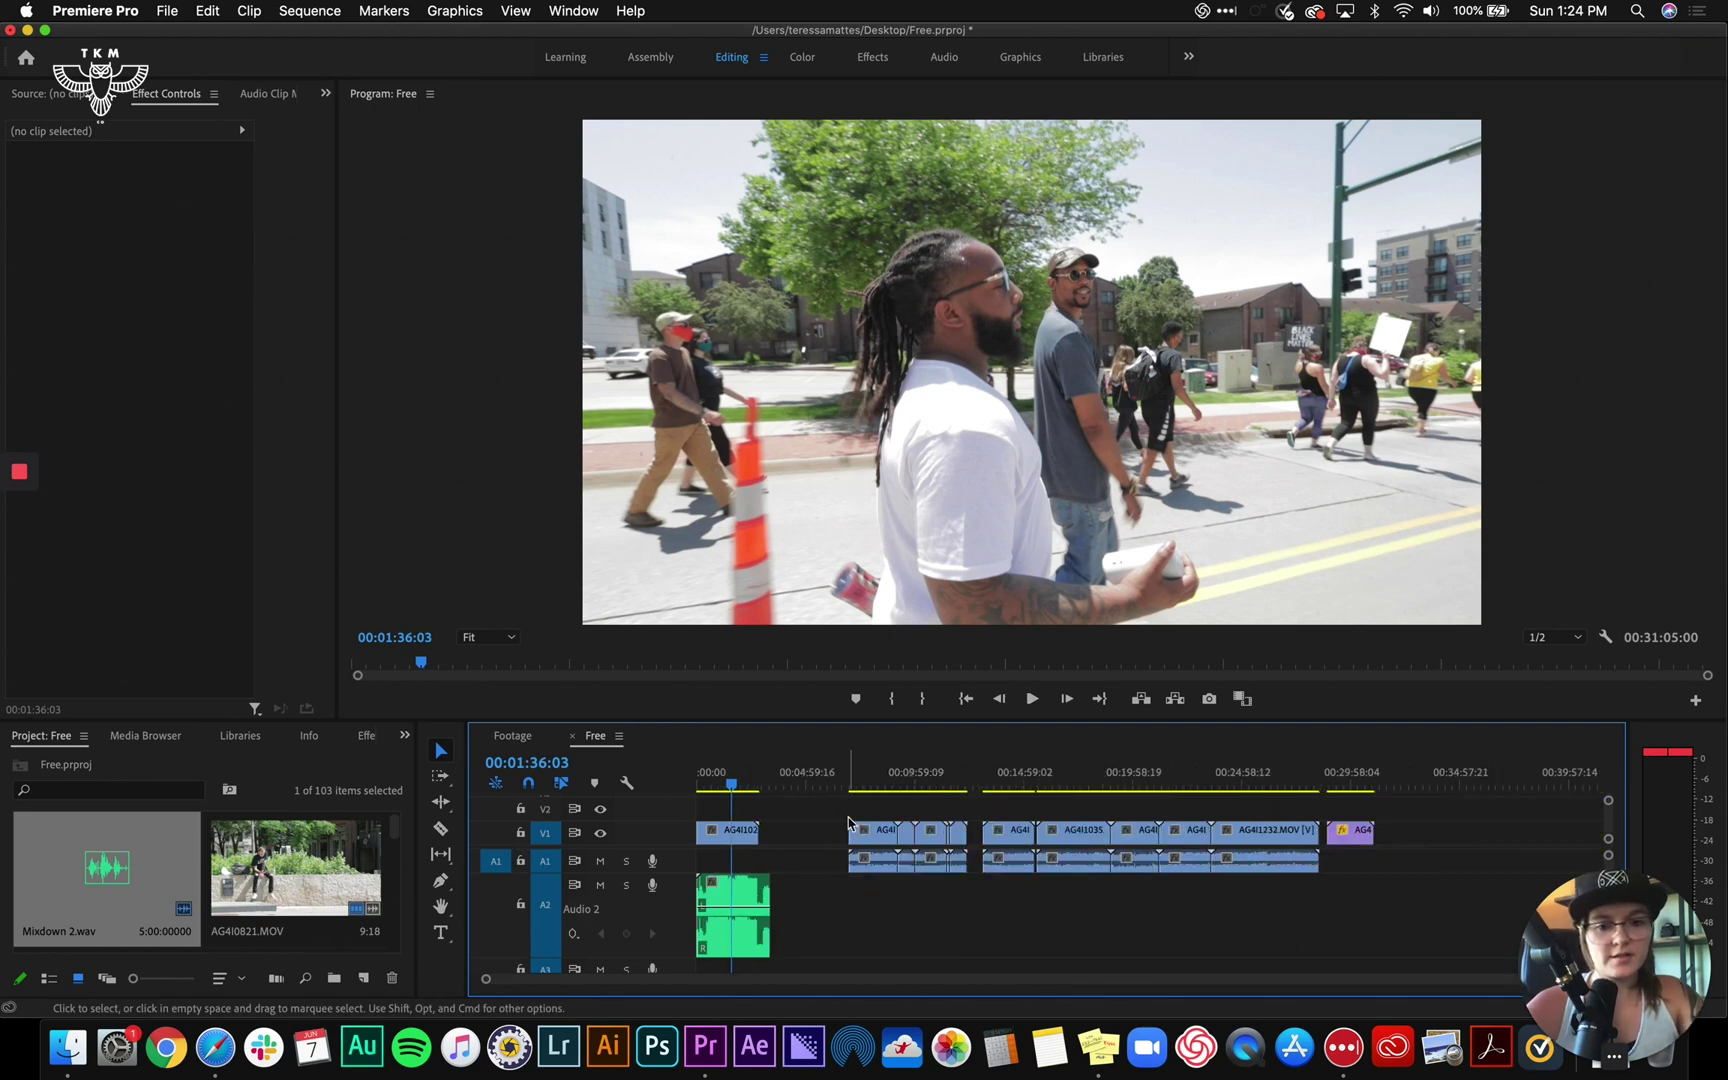
drag(856, 806, 1400, 895)
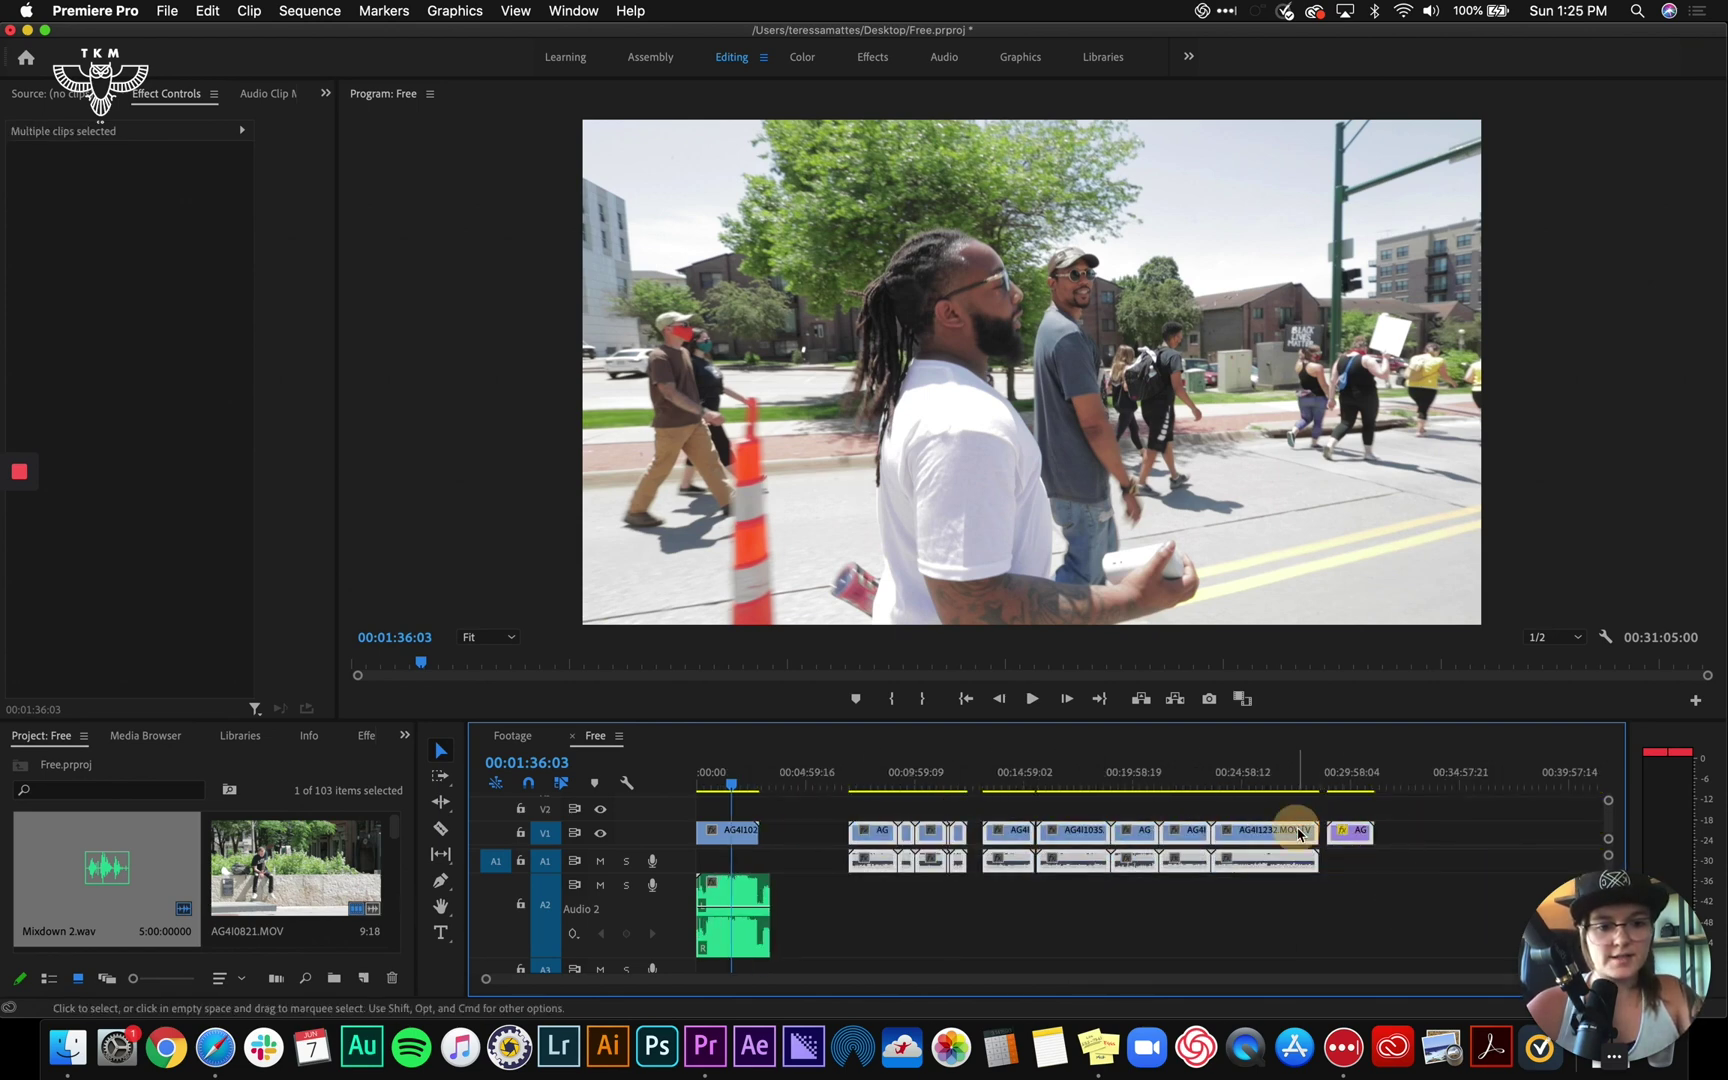
drag(1298, 834, 1188, 843)
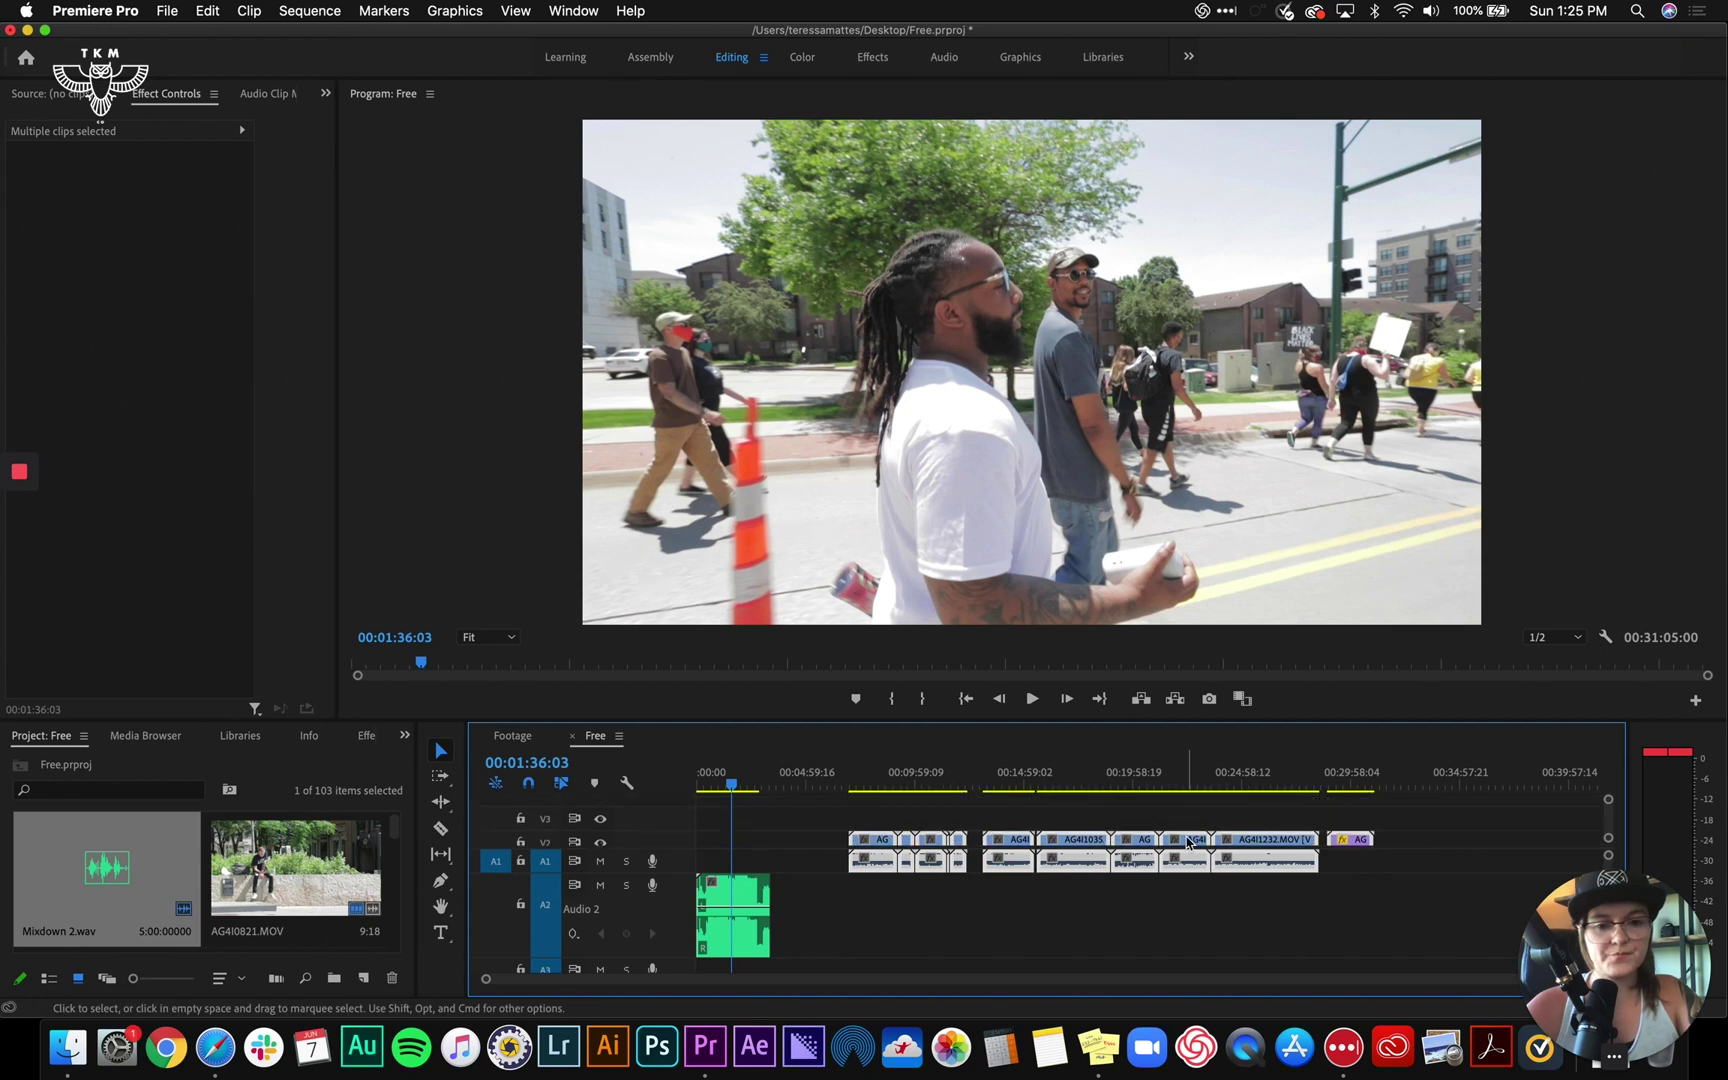
Lock V1 with the synced AG4I1023.MOV and drag AG4I1024.MOV to the sequence start
click(783, 814)
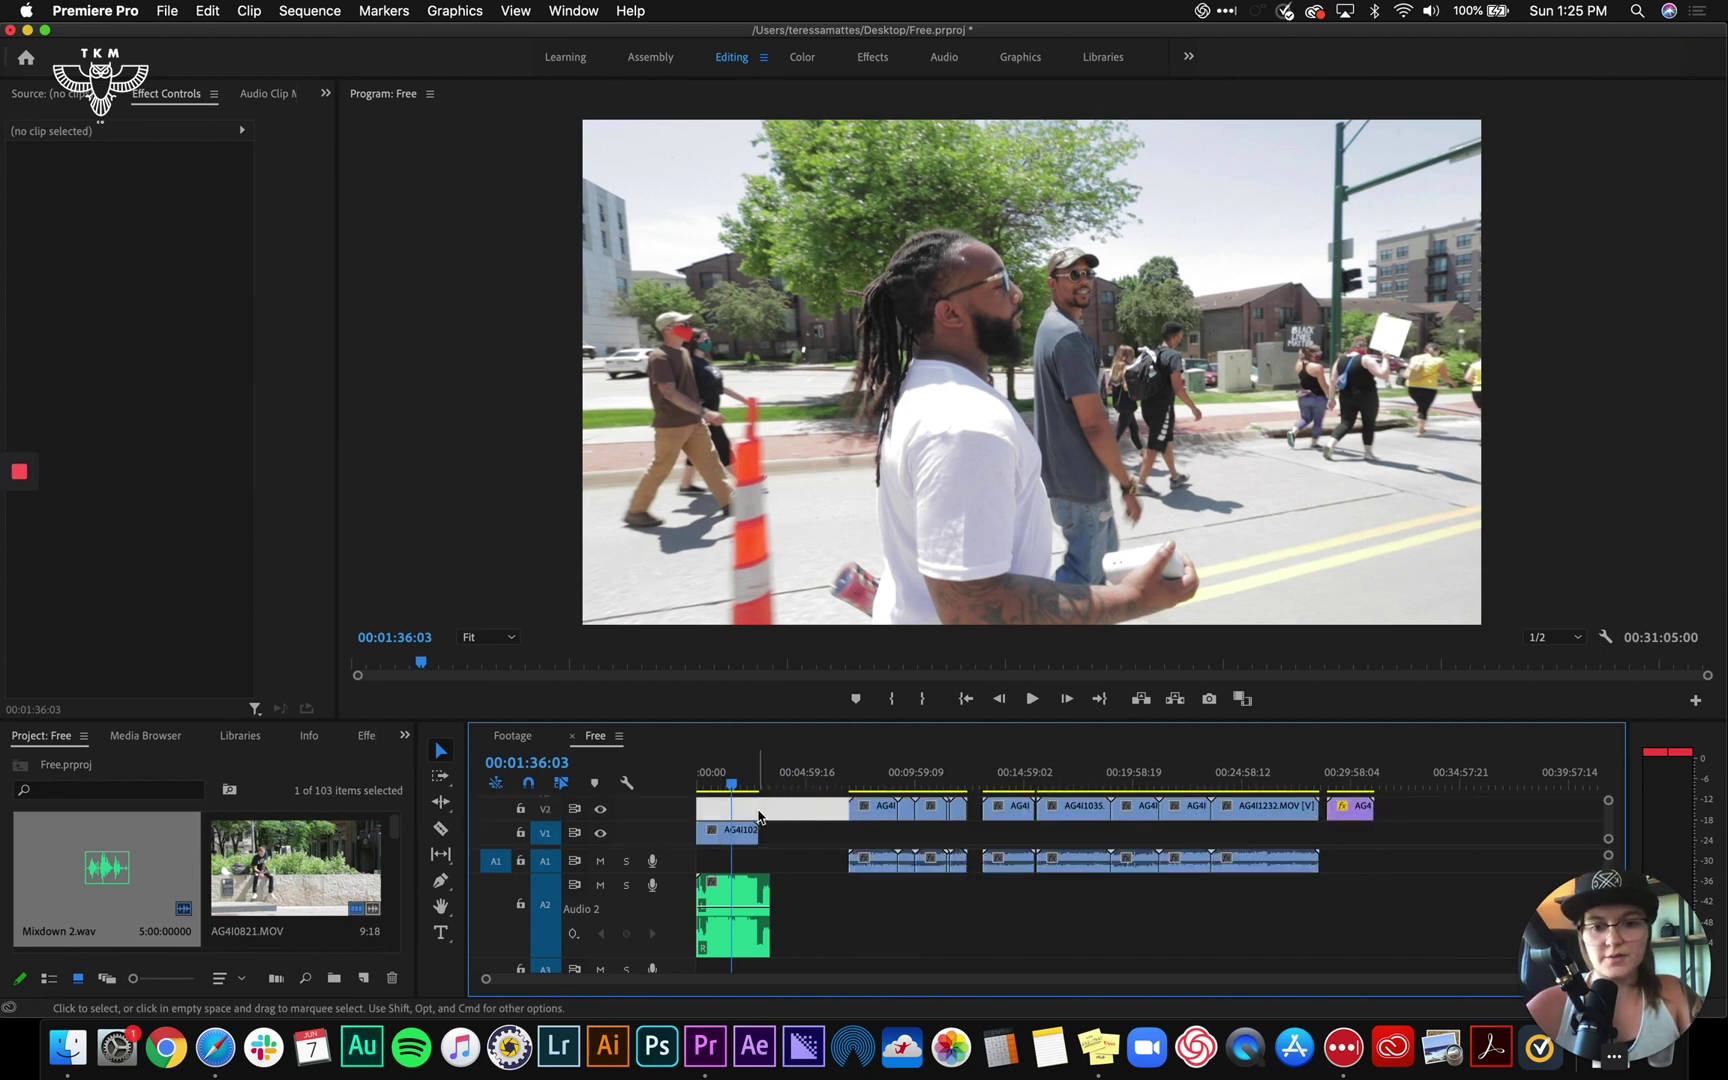
click(579, 850)
click(521, 833)
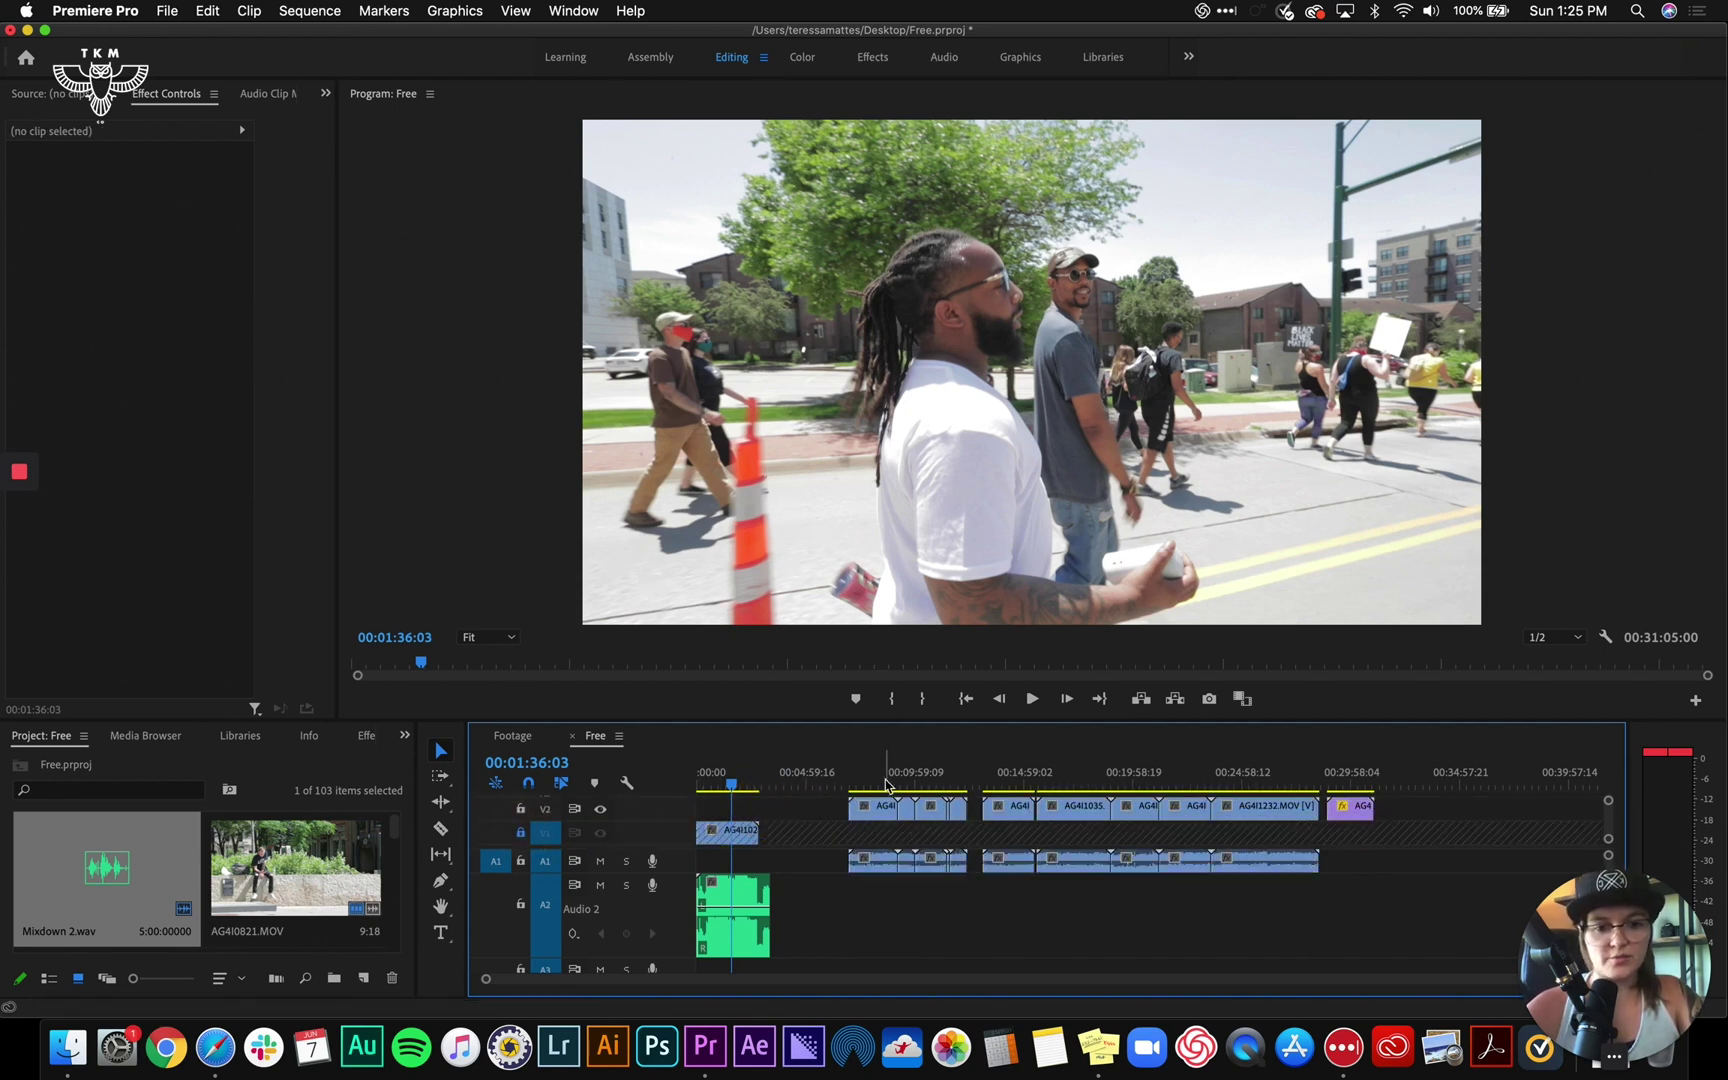
drag(876, 810, 736, 810)
key(=)
key(=)
key(=)
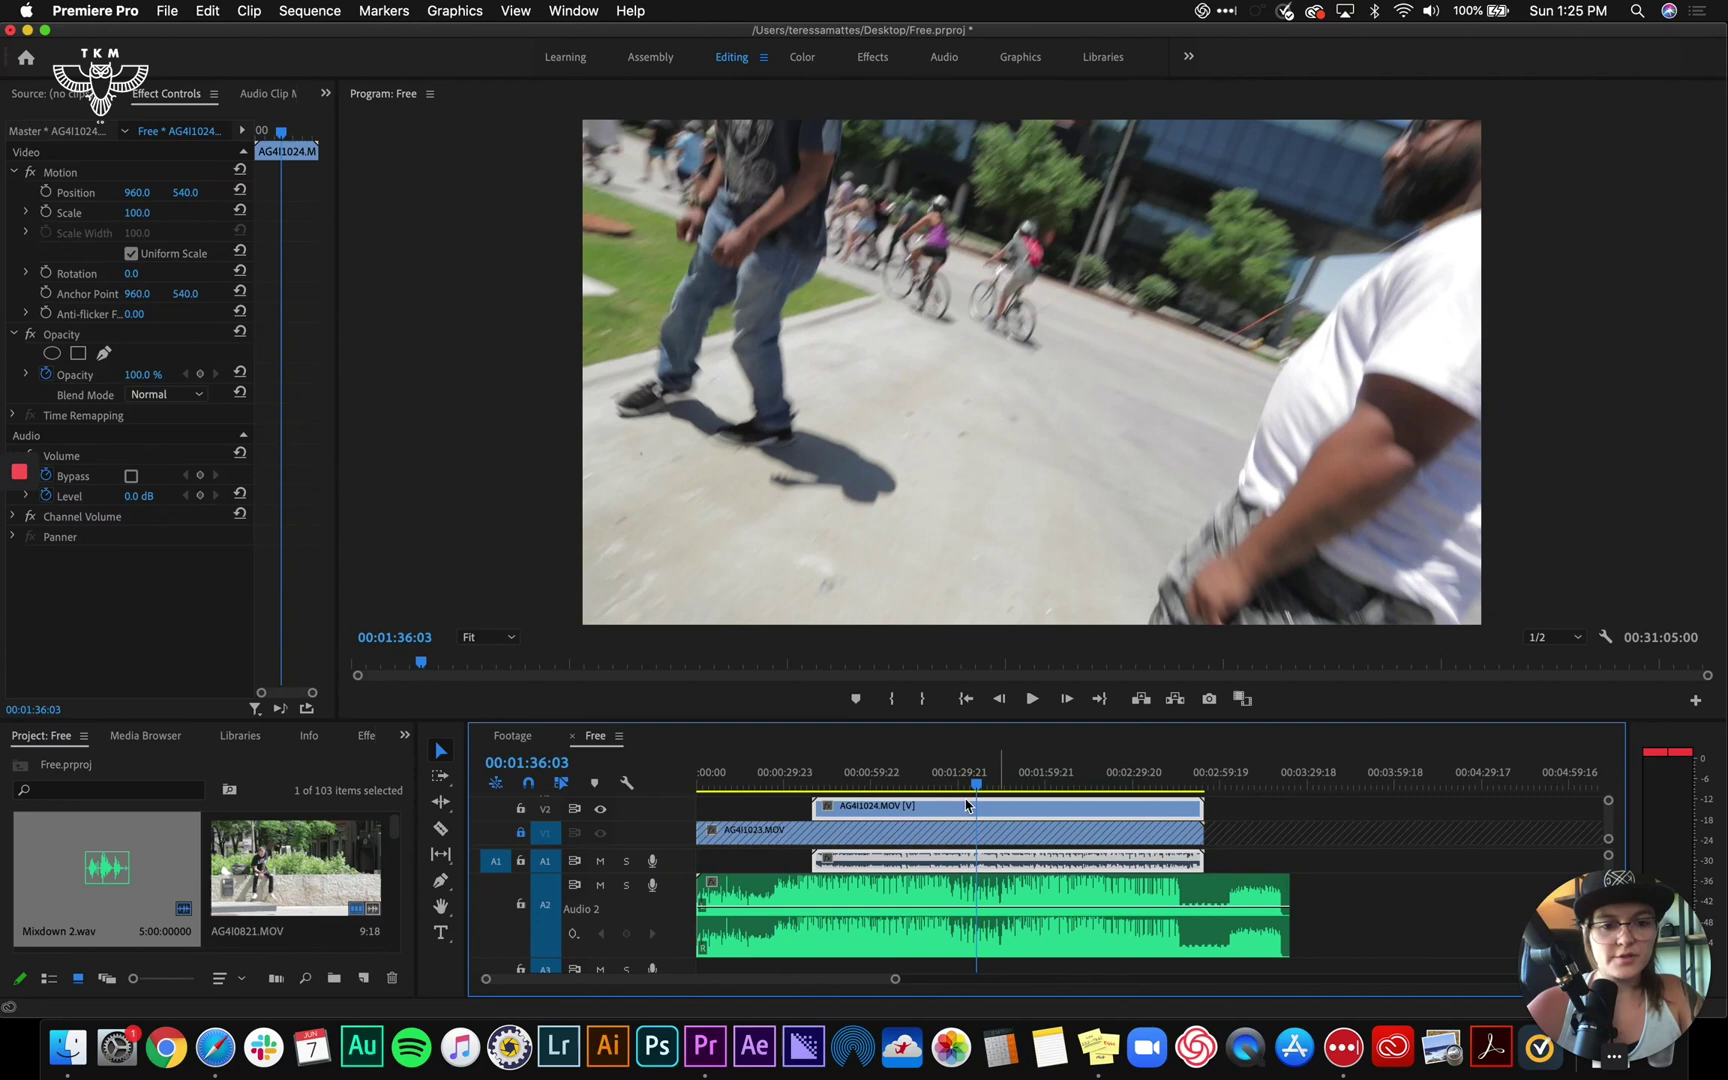
drag(1338, 914, 1020, 815)
scroll(1020, 815, up, 1)
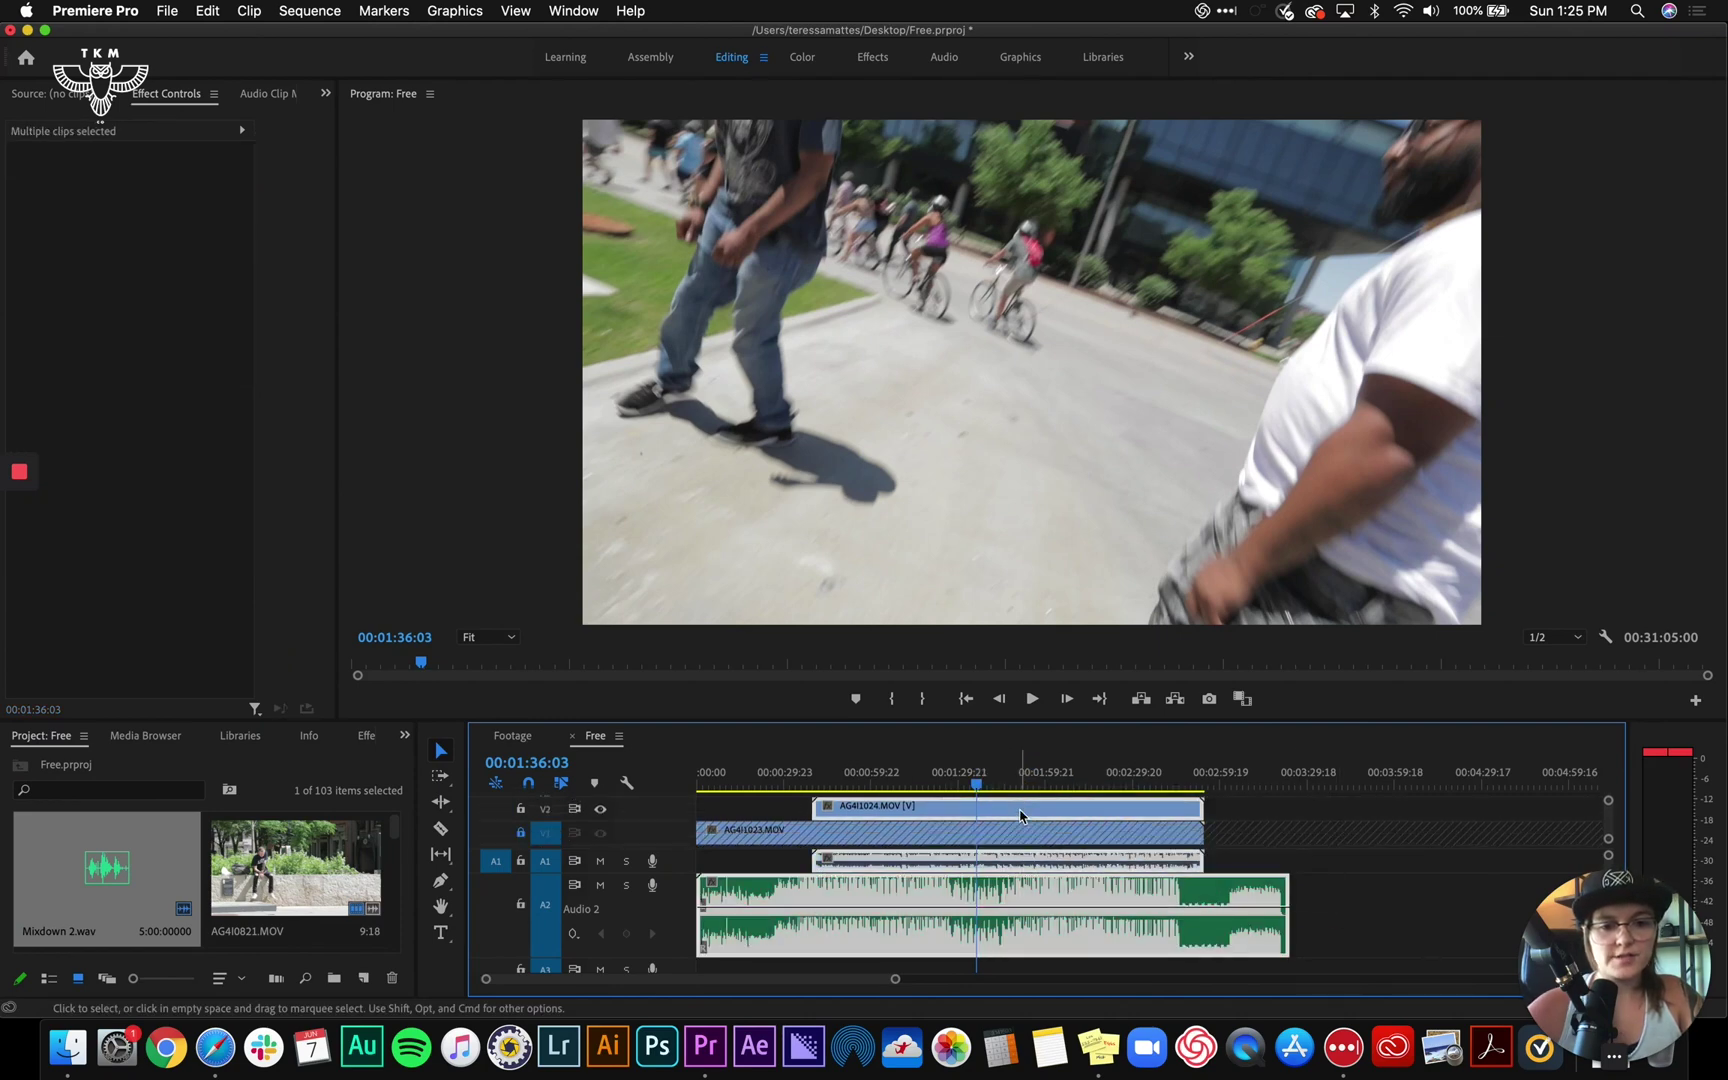
right_click(1036, 815)
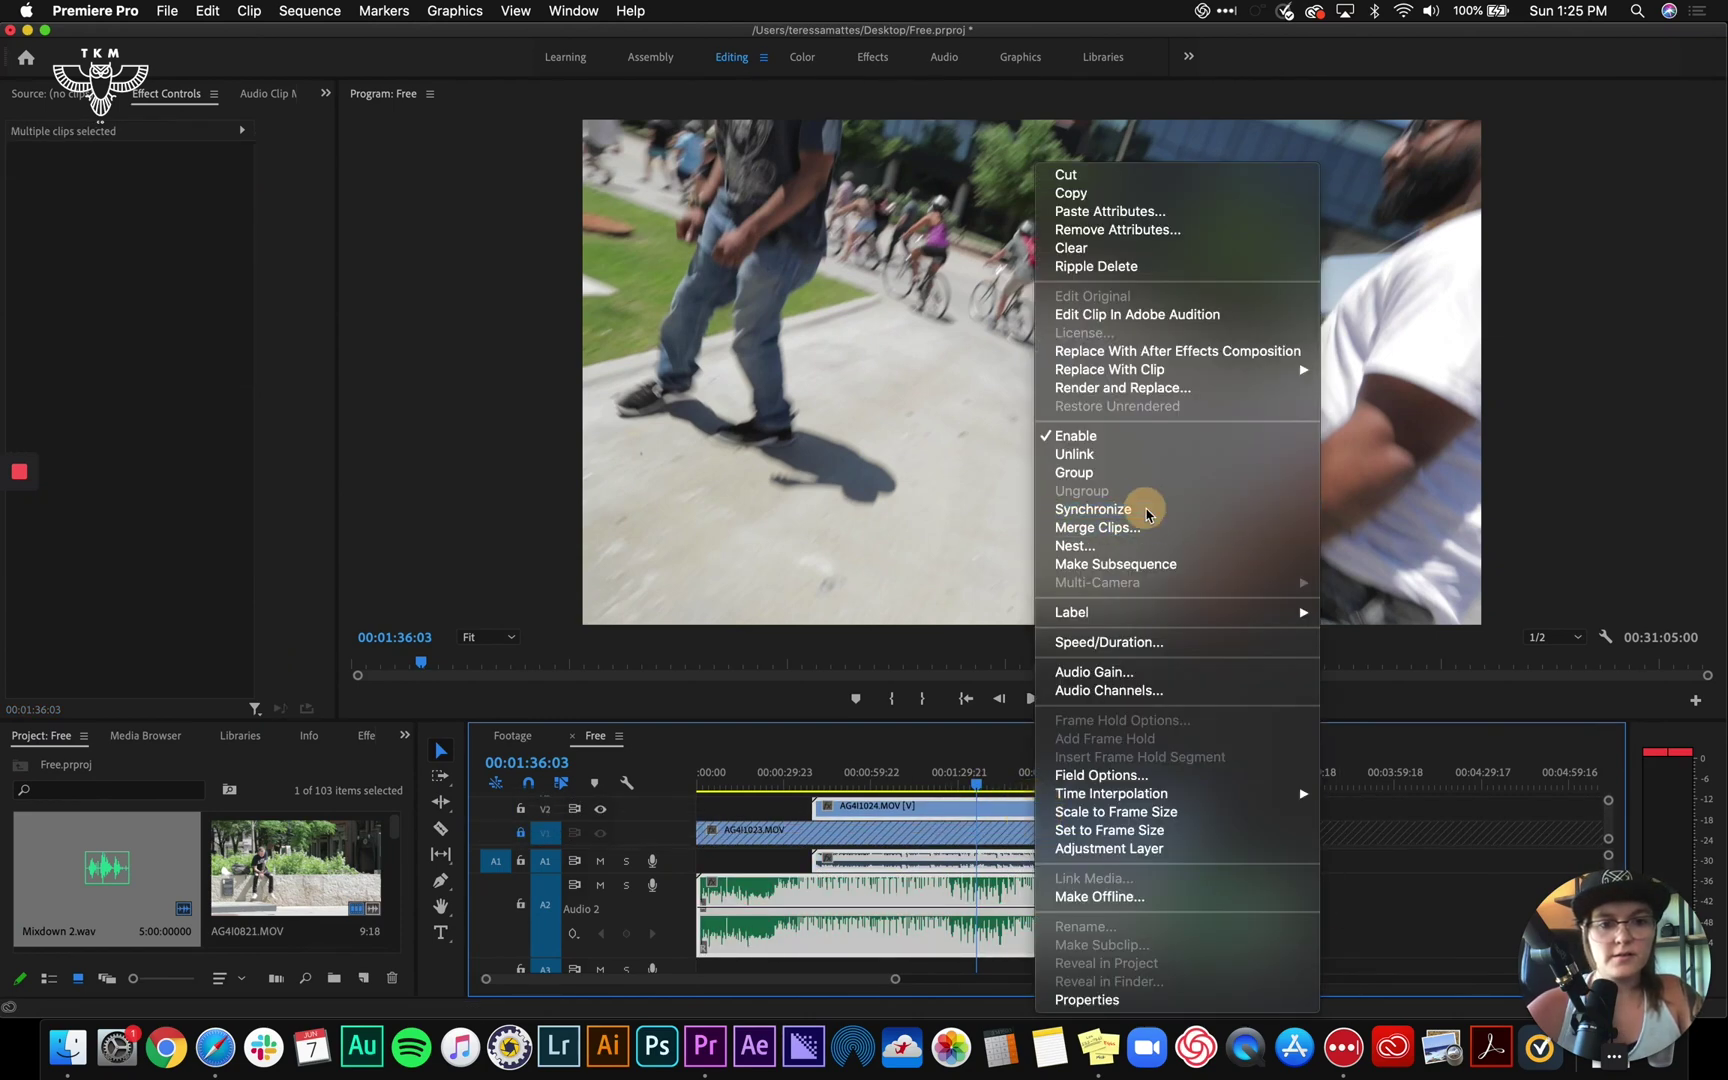
click(1146, 510)
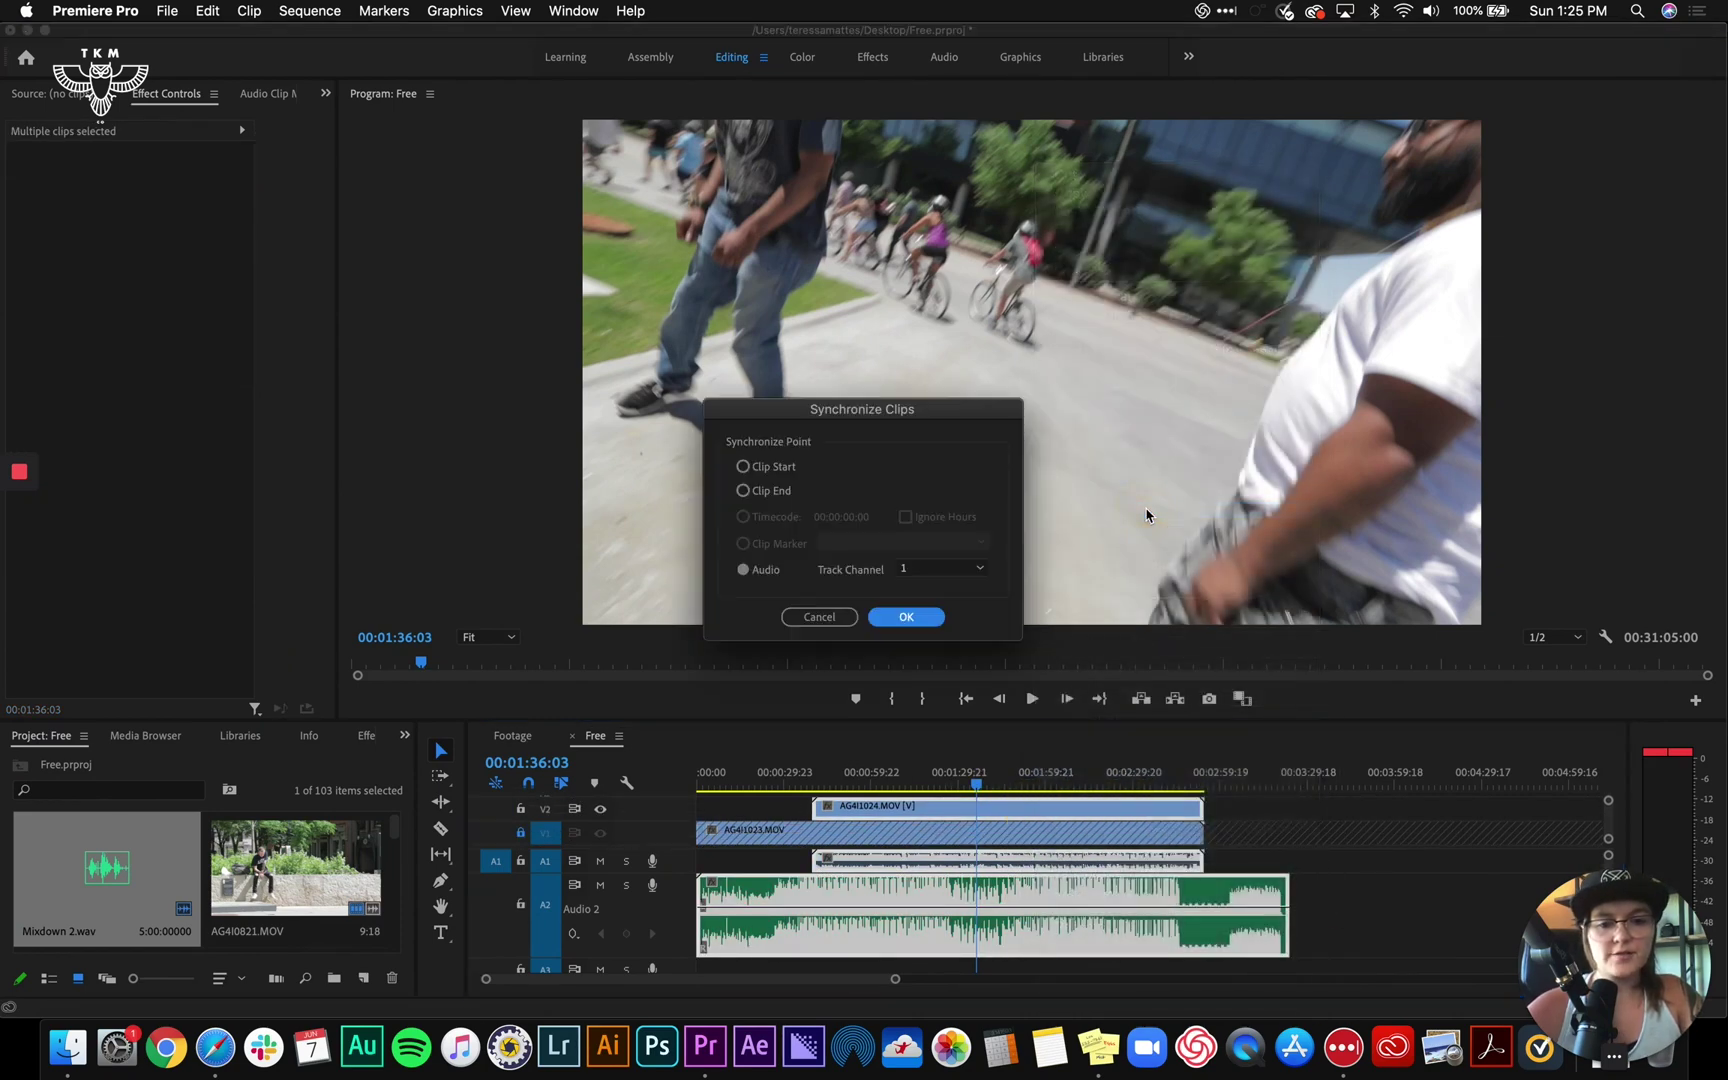
click(906, 617)
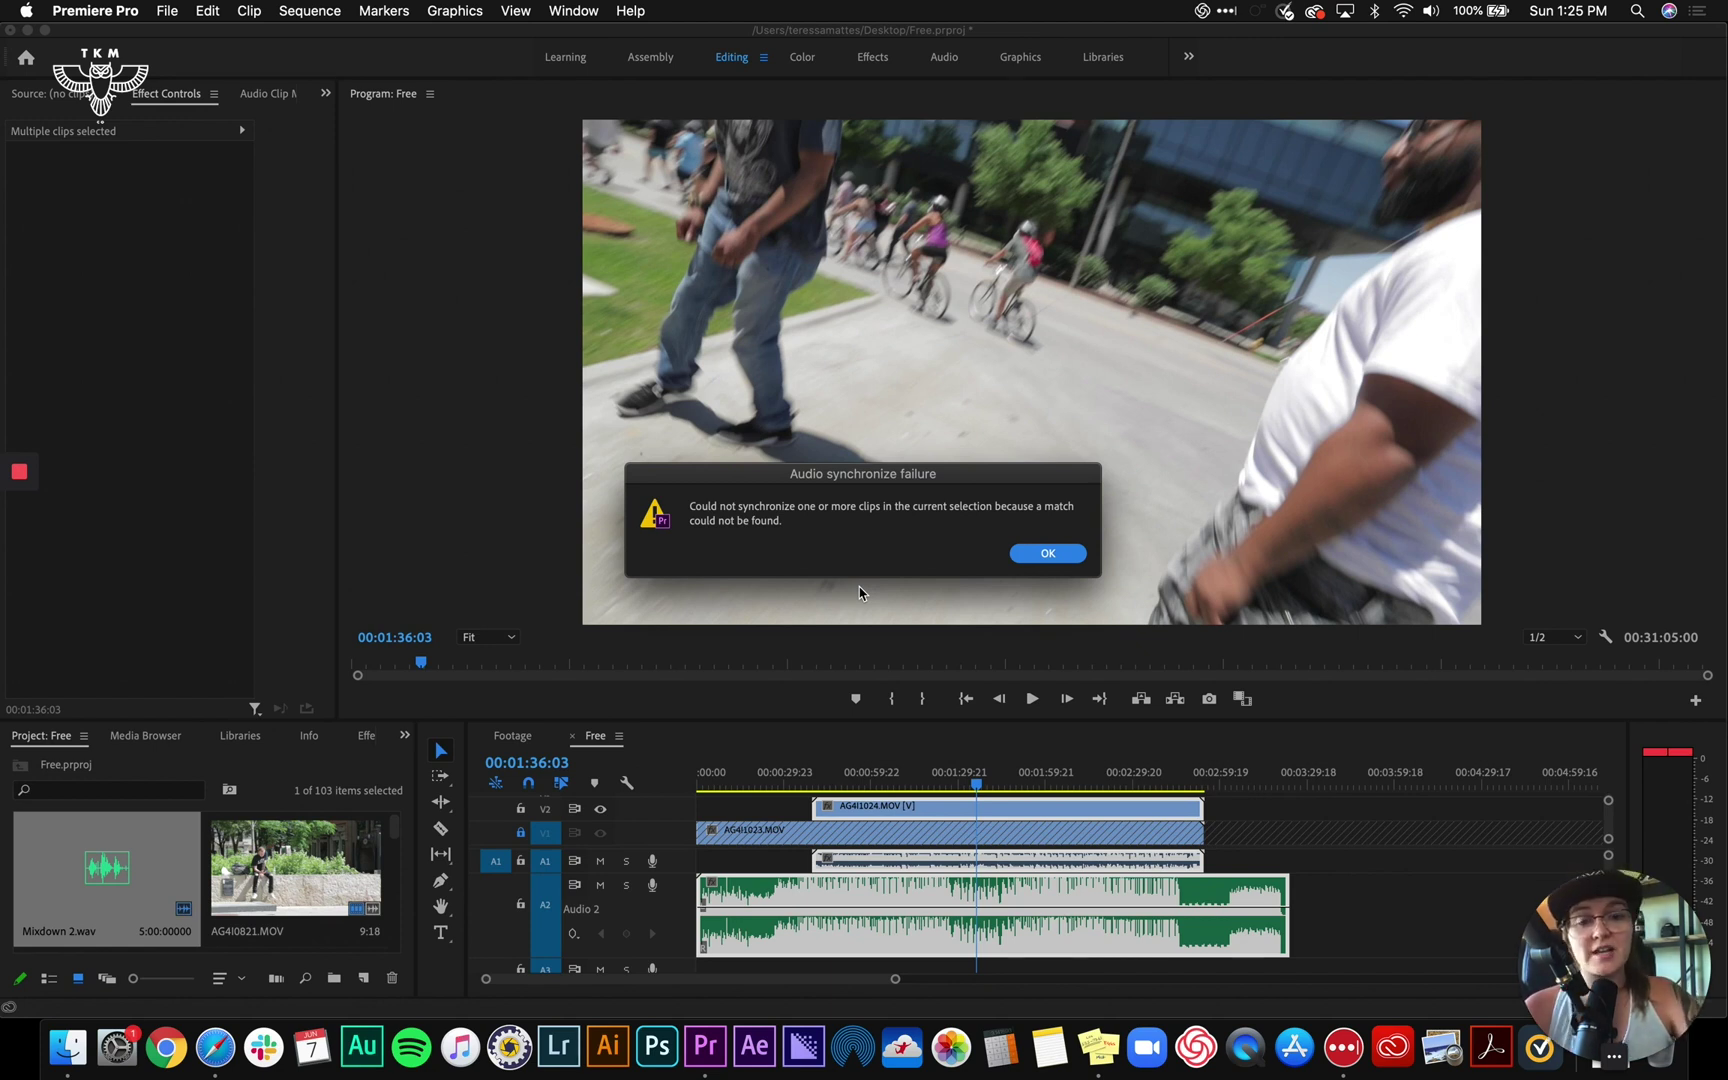
click(1047, 556)
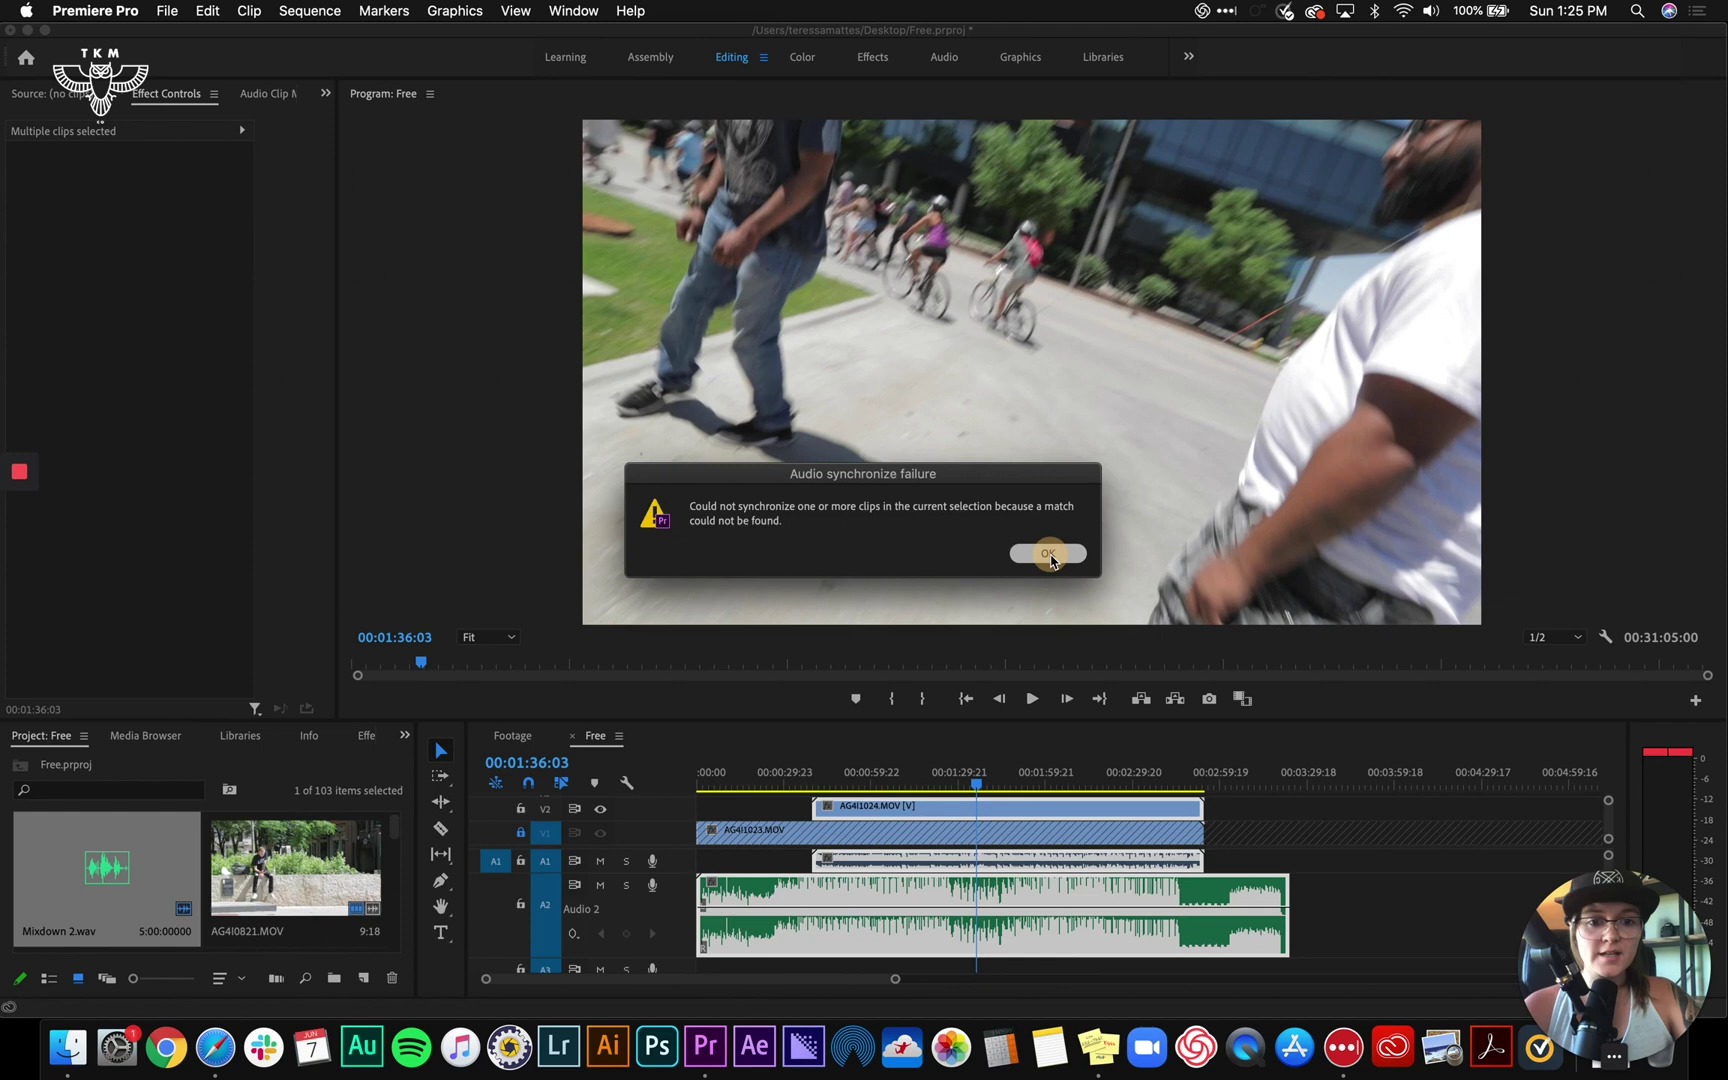
click(1048, 554)
click(1312, 840)
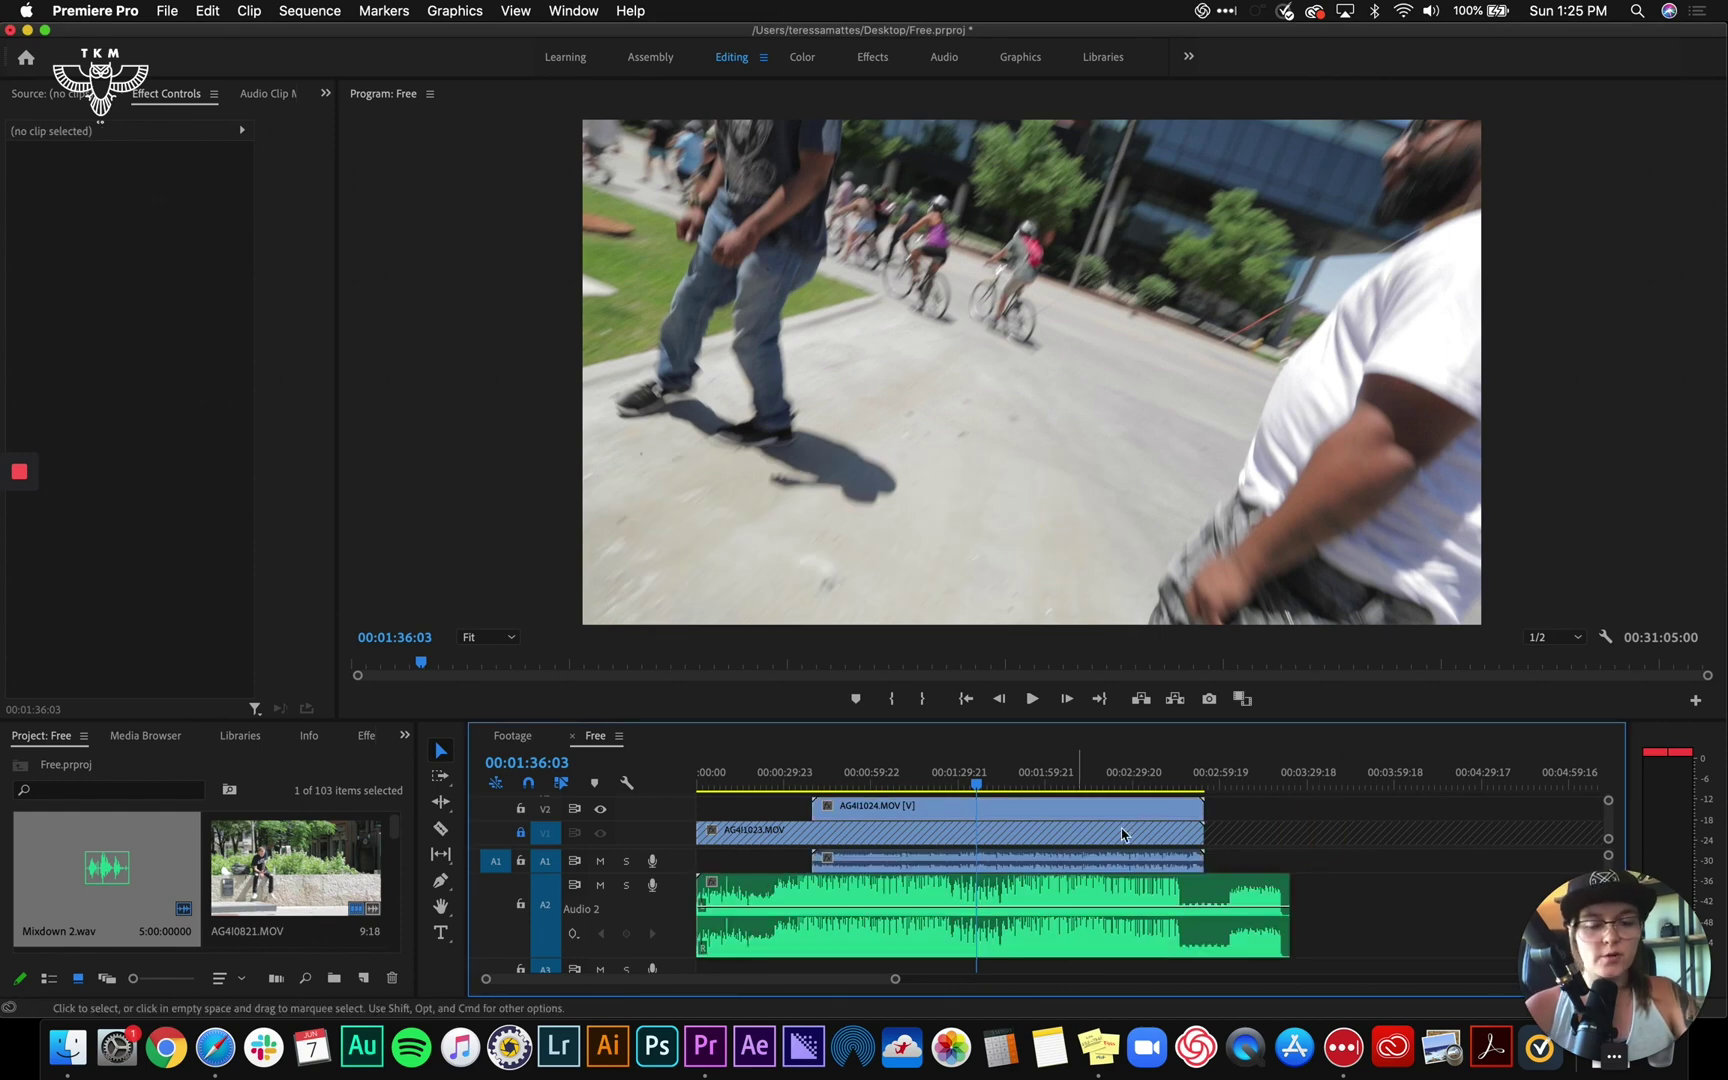
Move AG4I1024.MOV and its audio later, to around 00:03:36
drag(1116, 810, 1419, 818)
scroll(1419, 820, right, 5)
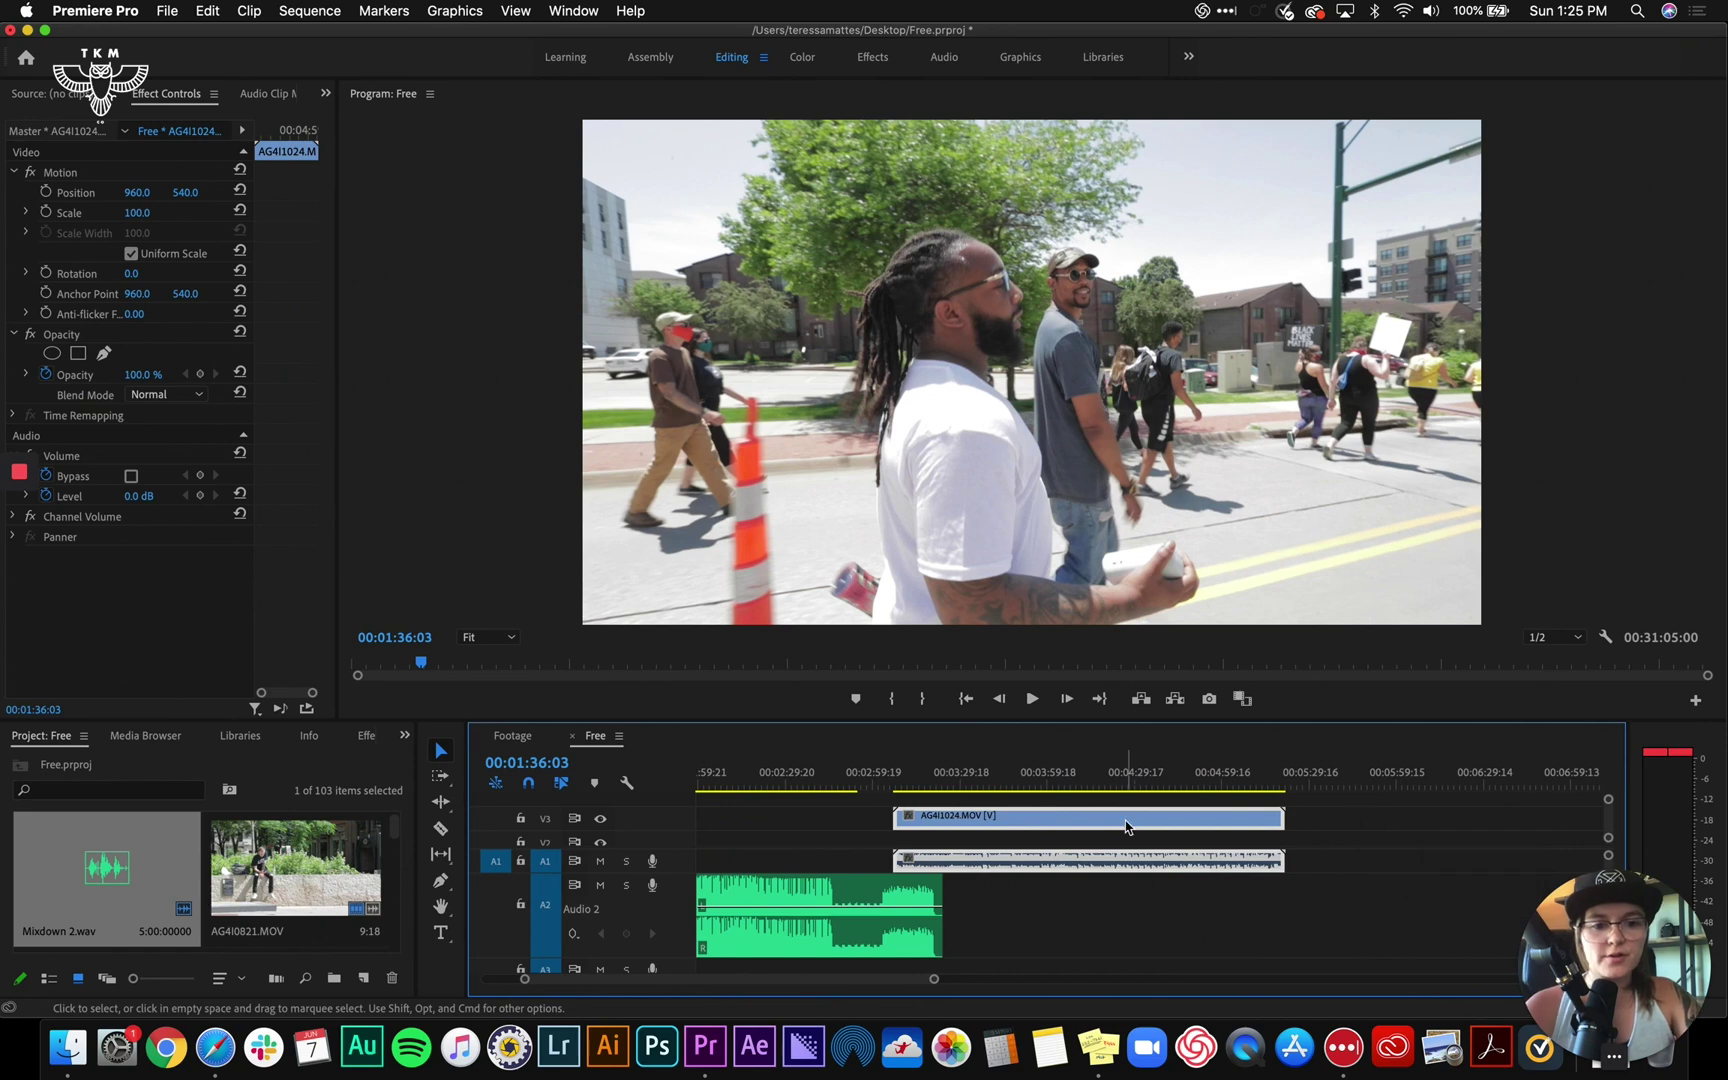
drag(1126, 826, 1210, 818)
Review AG4I1024.MOV by playing from 00:03:36:15 and 00:03:40:01, zoomed in
click(983, 781)
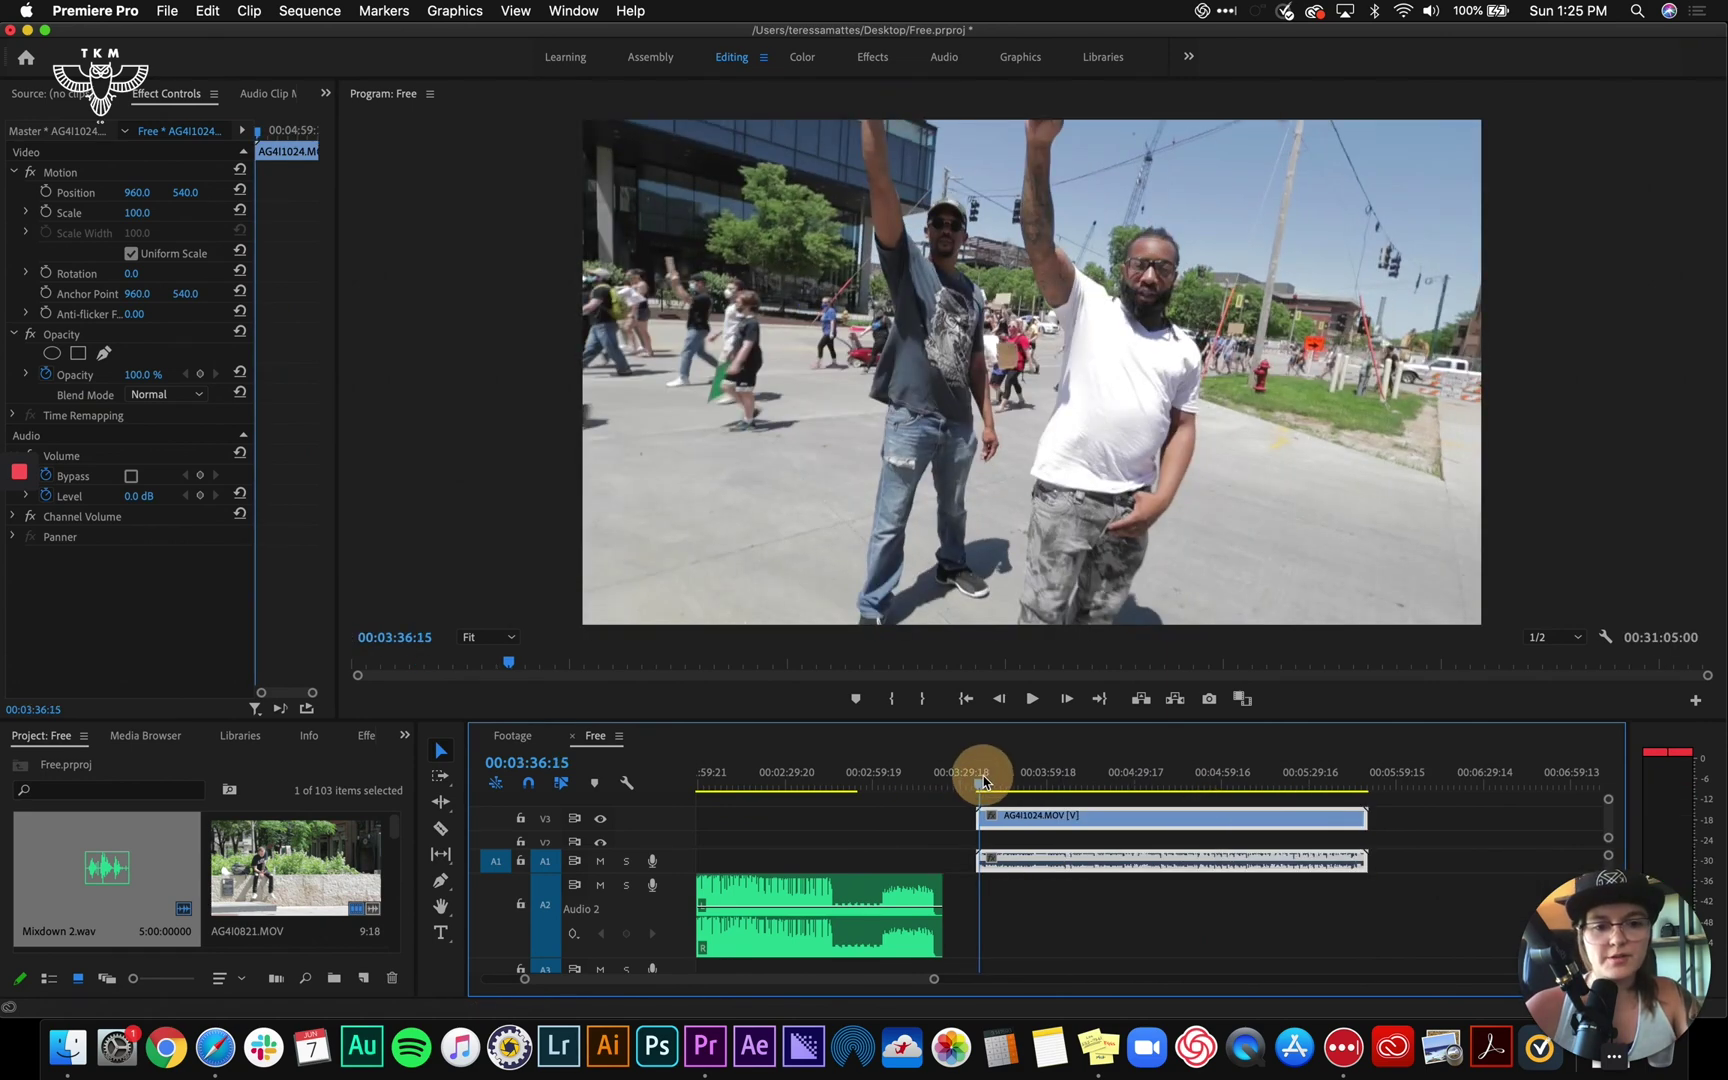
key(space)
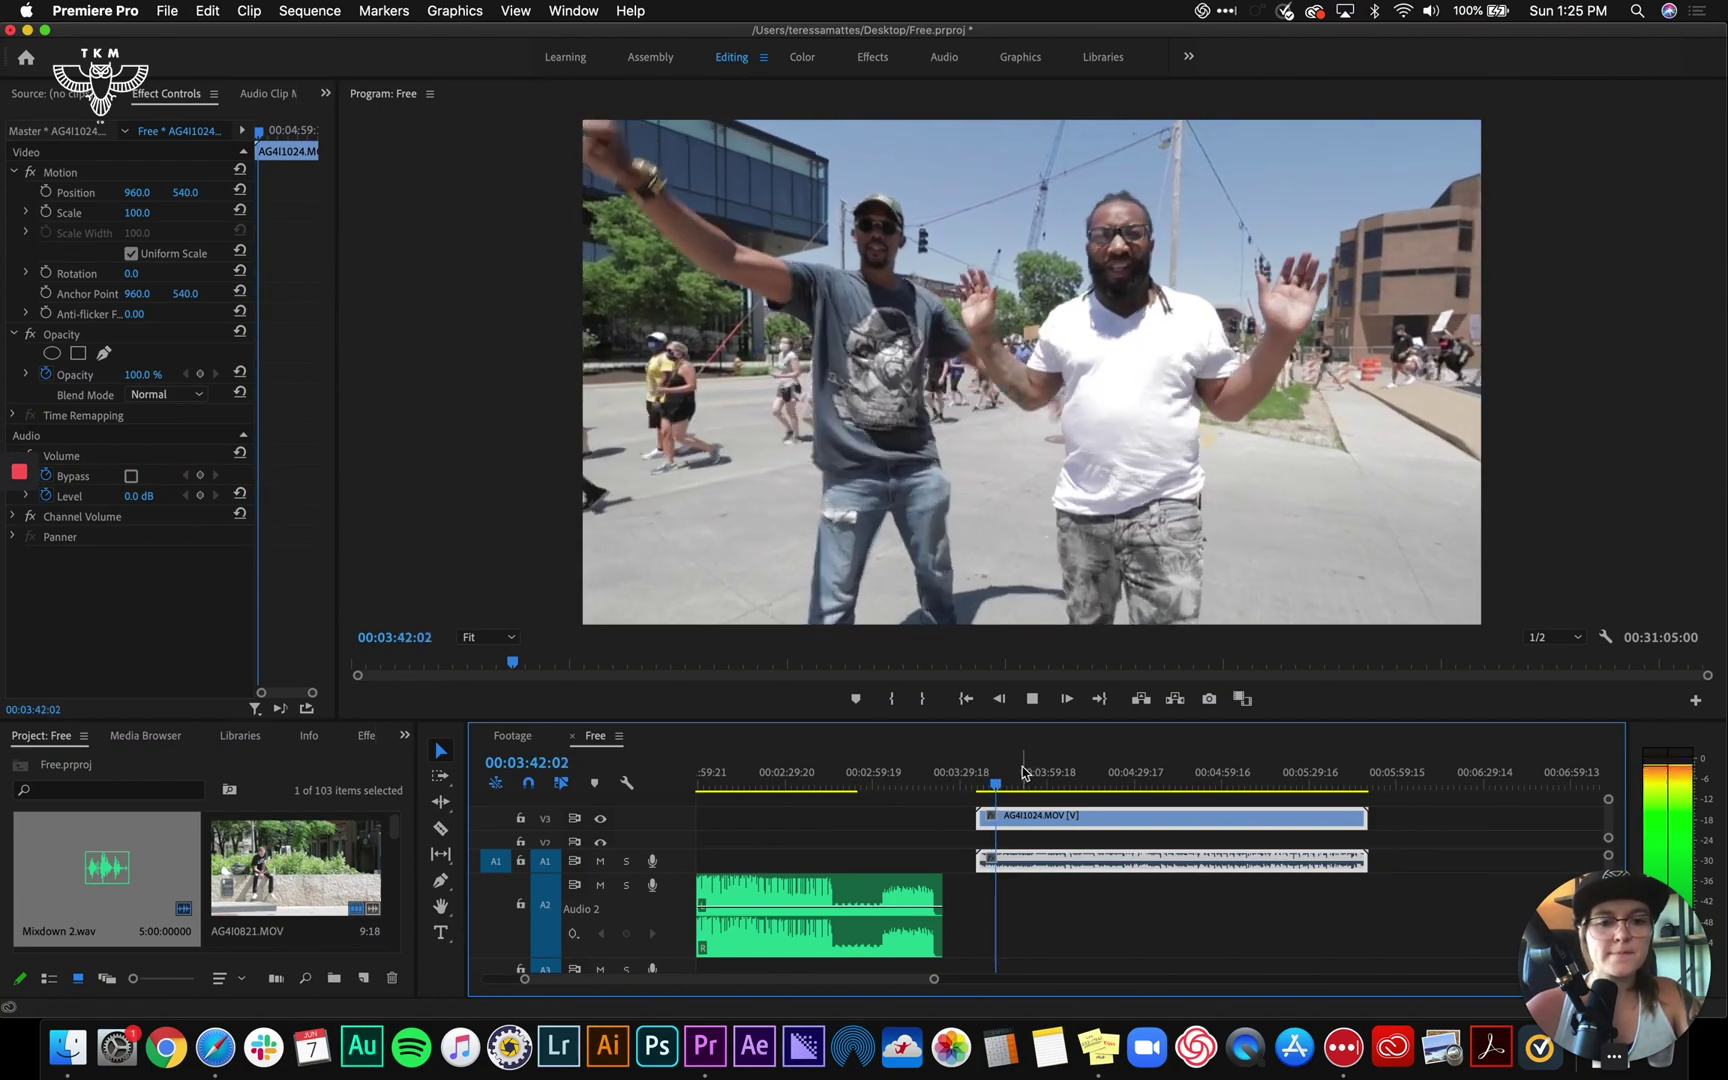
key(=)
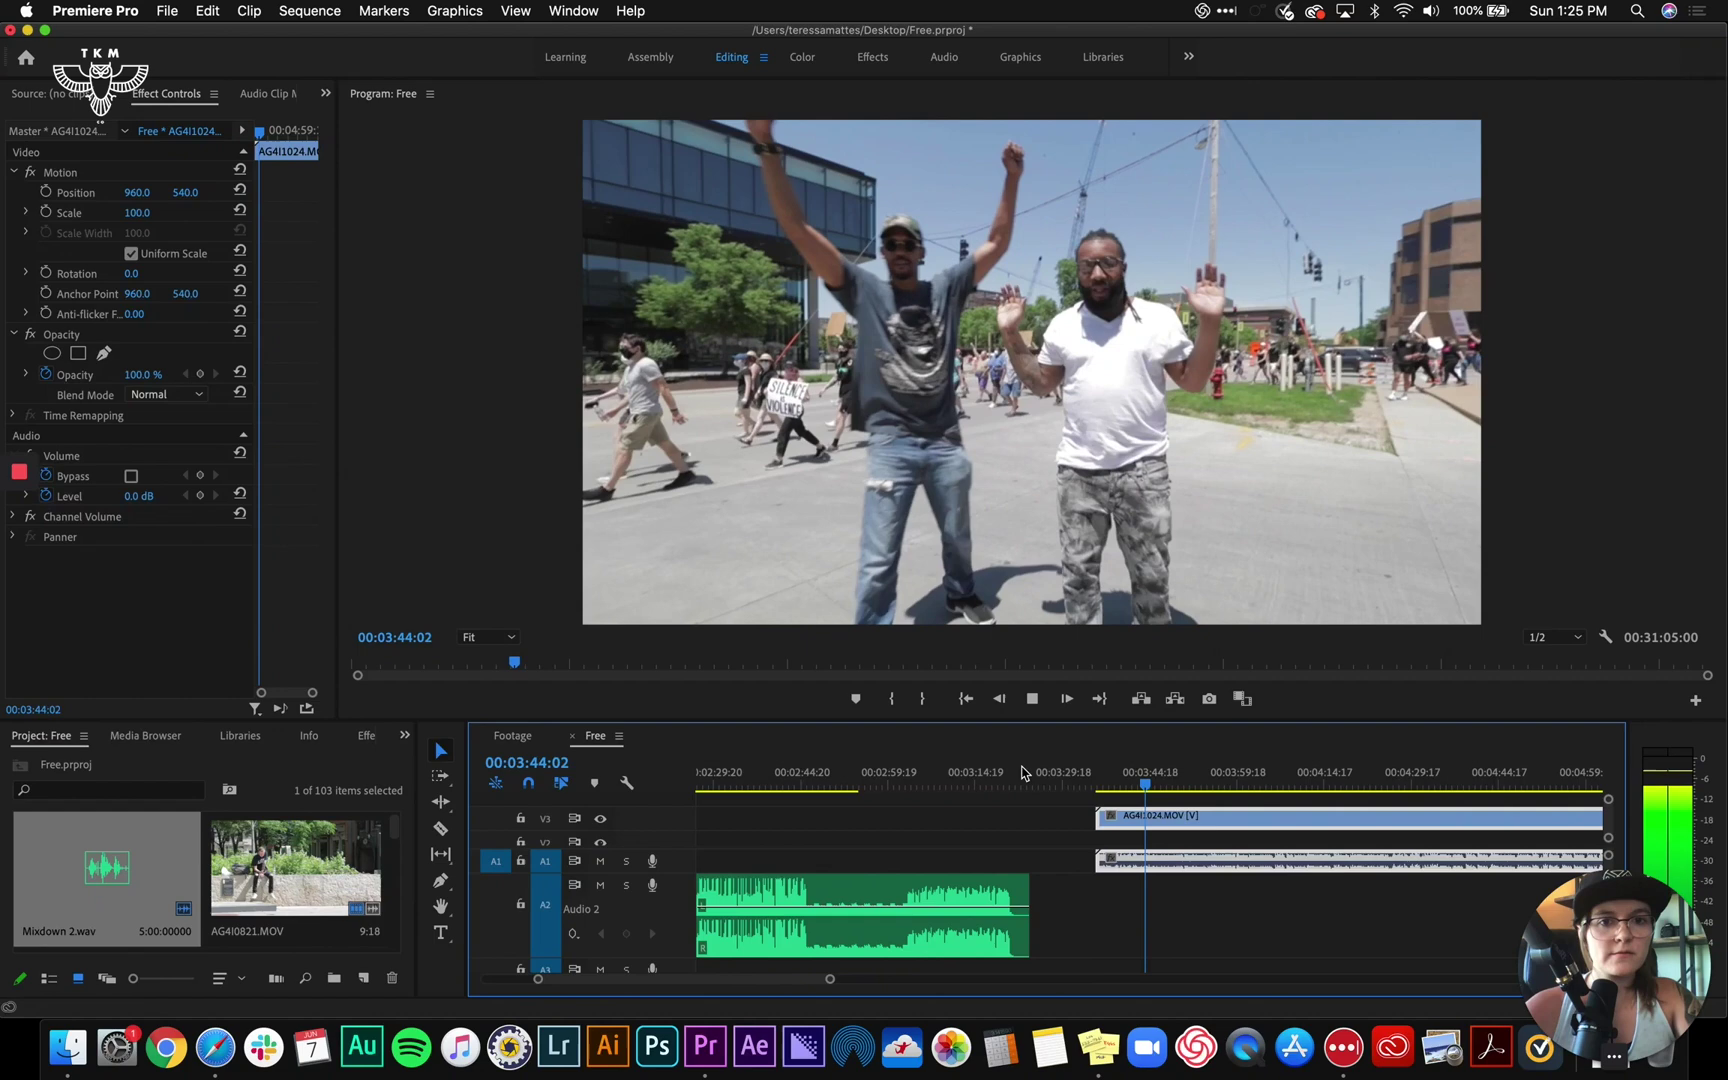
key(=)
key(=)
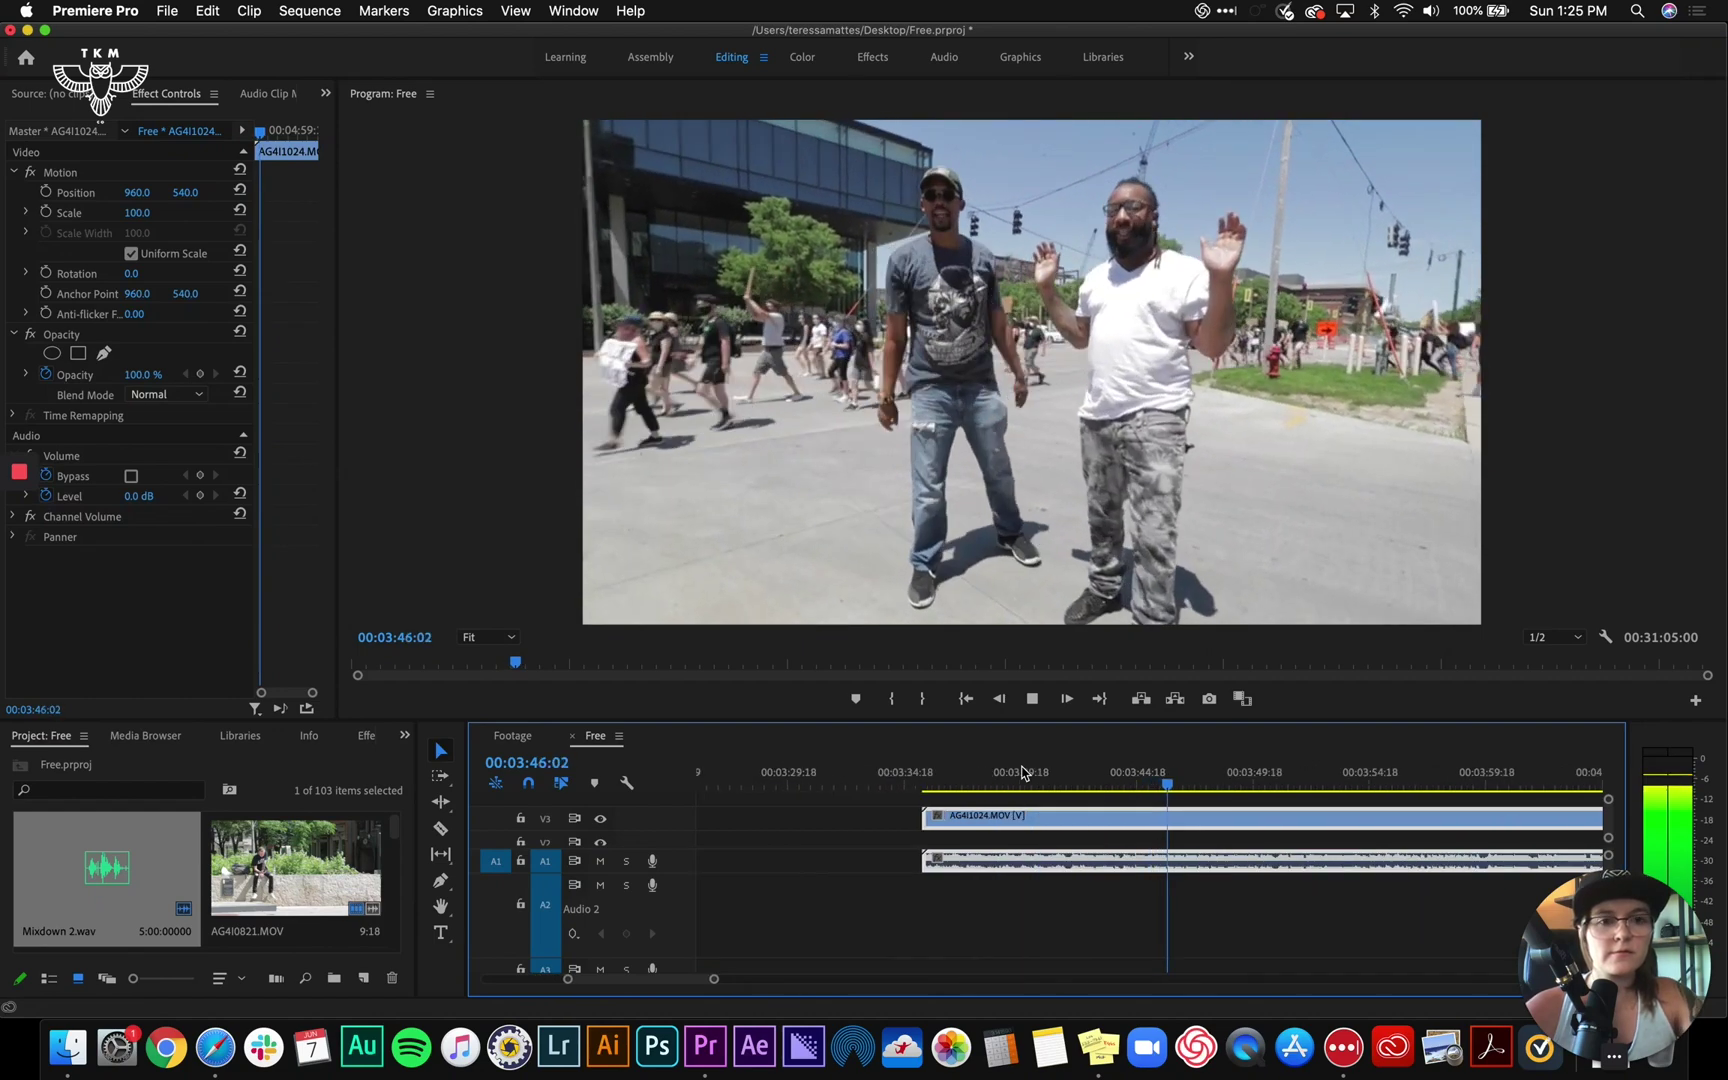
click(1022, 771)
scroll(1033, 876, left, 3)
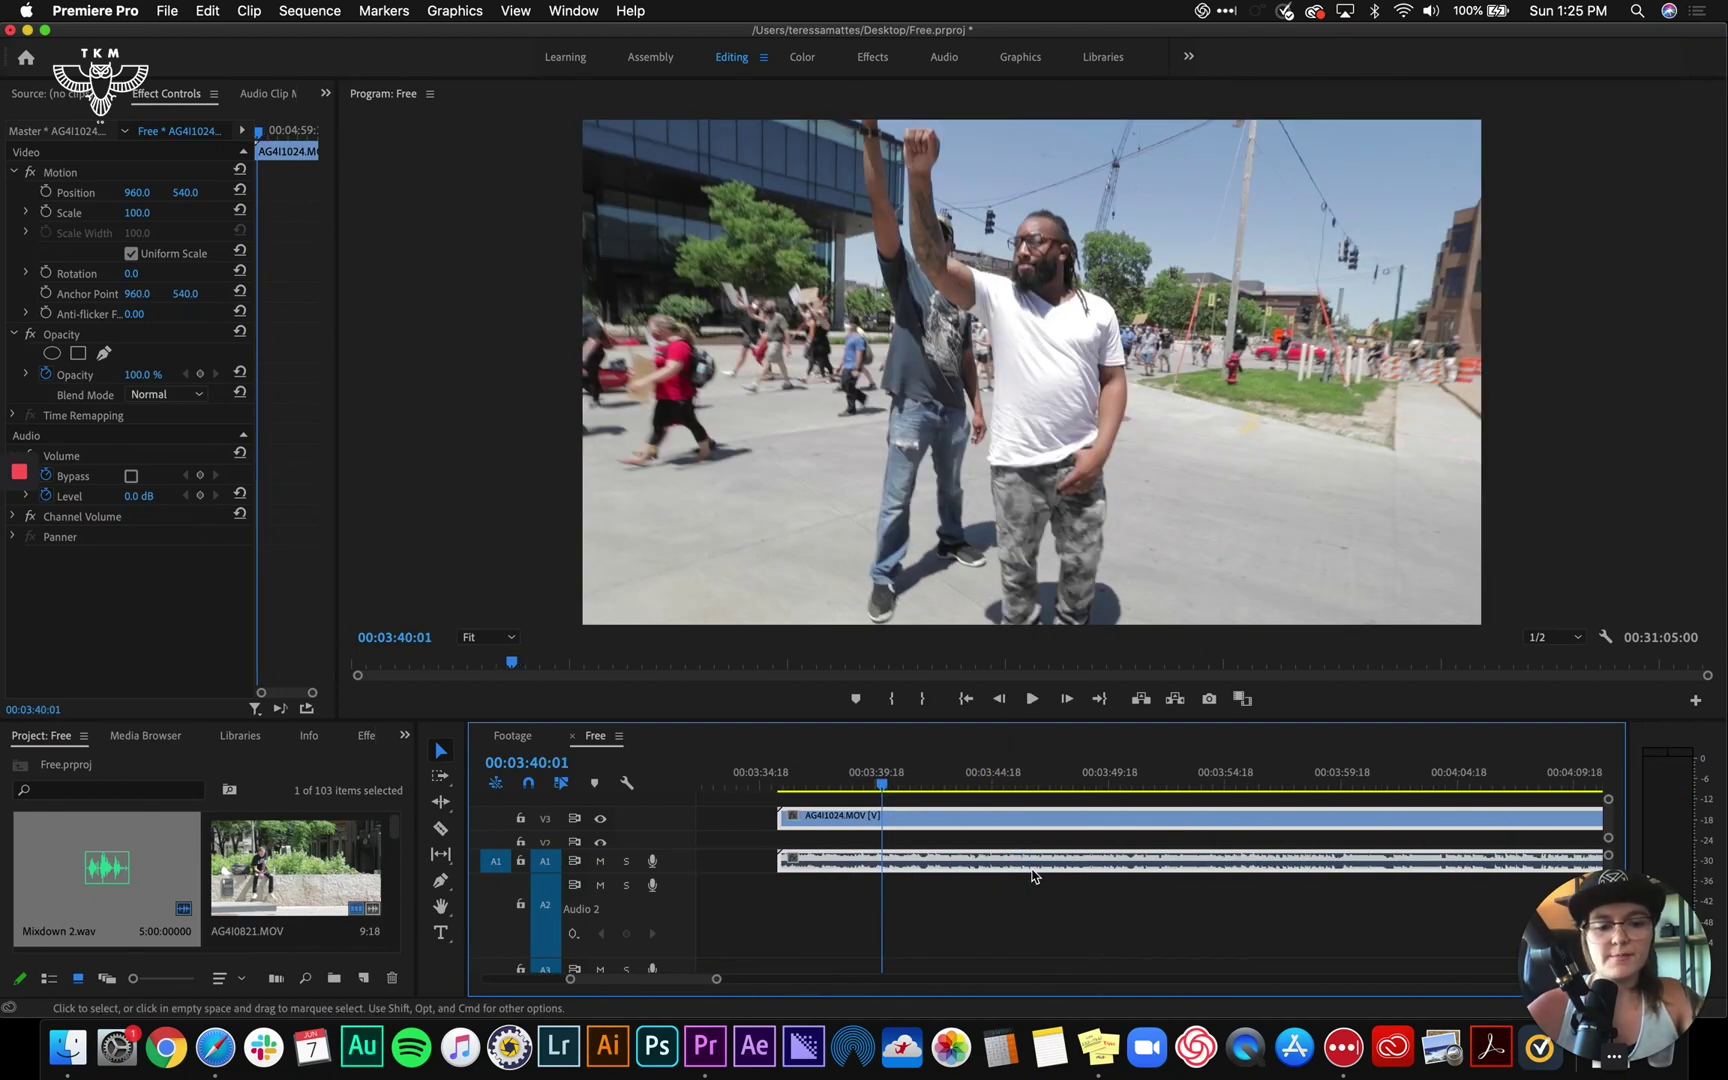
key(=)
scroll(1040, 858, right, 3)
key(space)
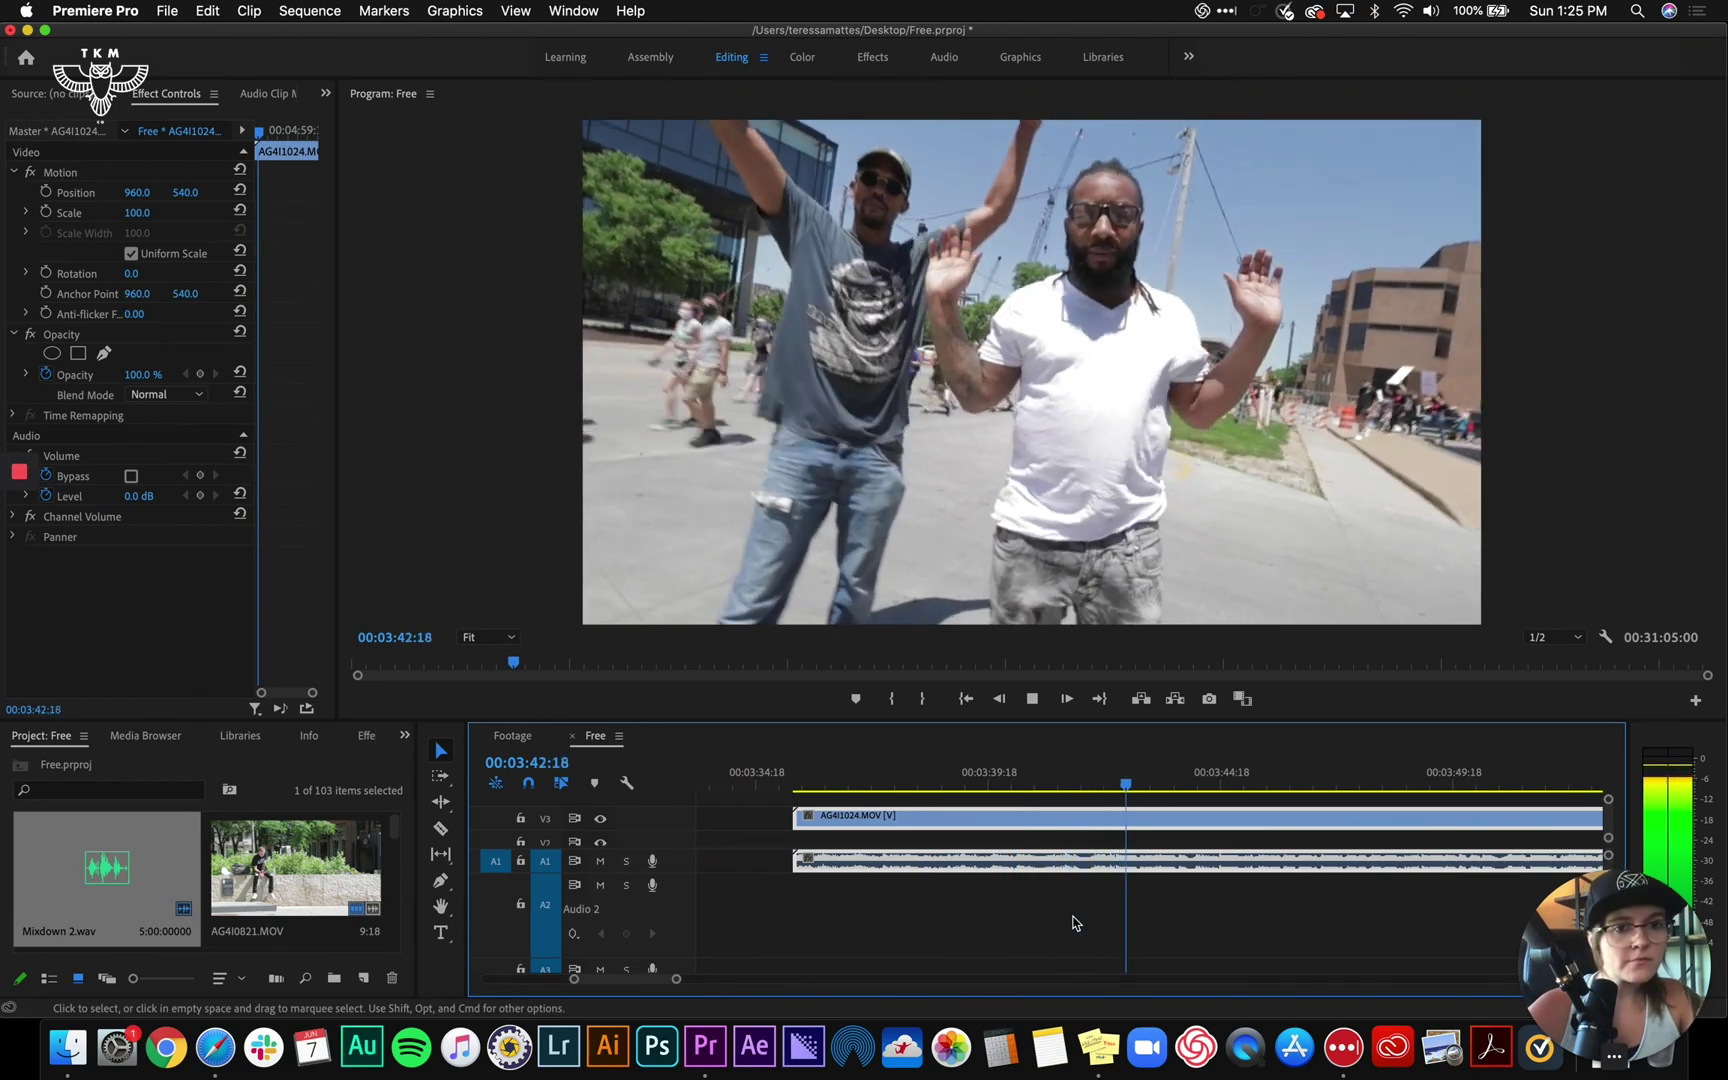
Split AG4I1024.MOV at 00:03:42:01 with the Razor and delete its earlier piece
click(1097, 774)
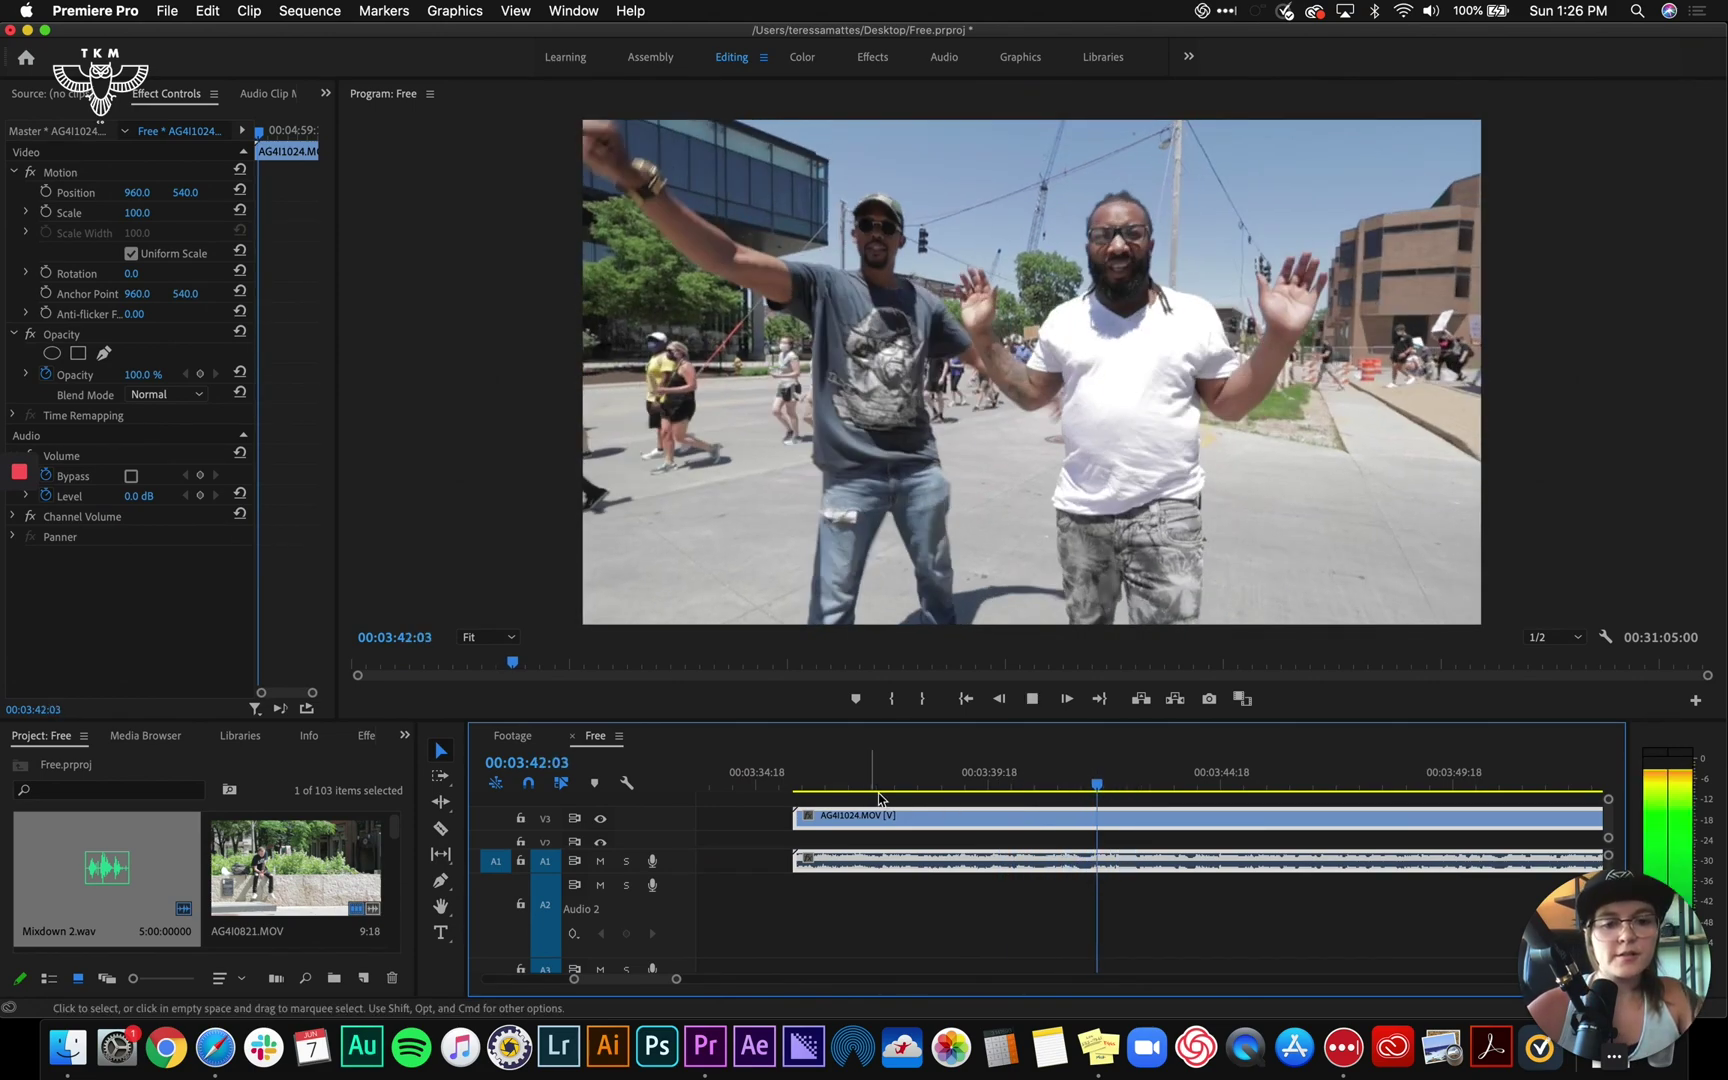
drag(1076, 774, 1074, 772)
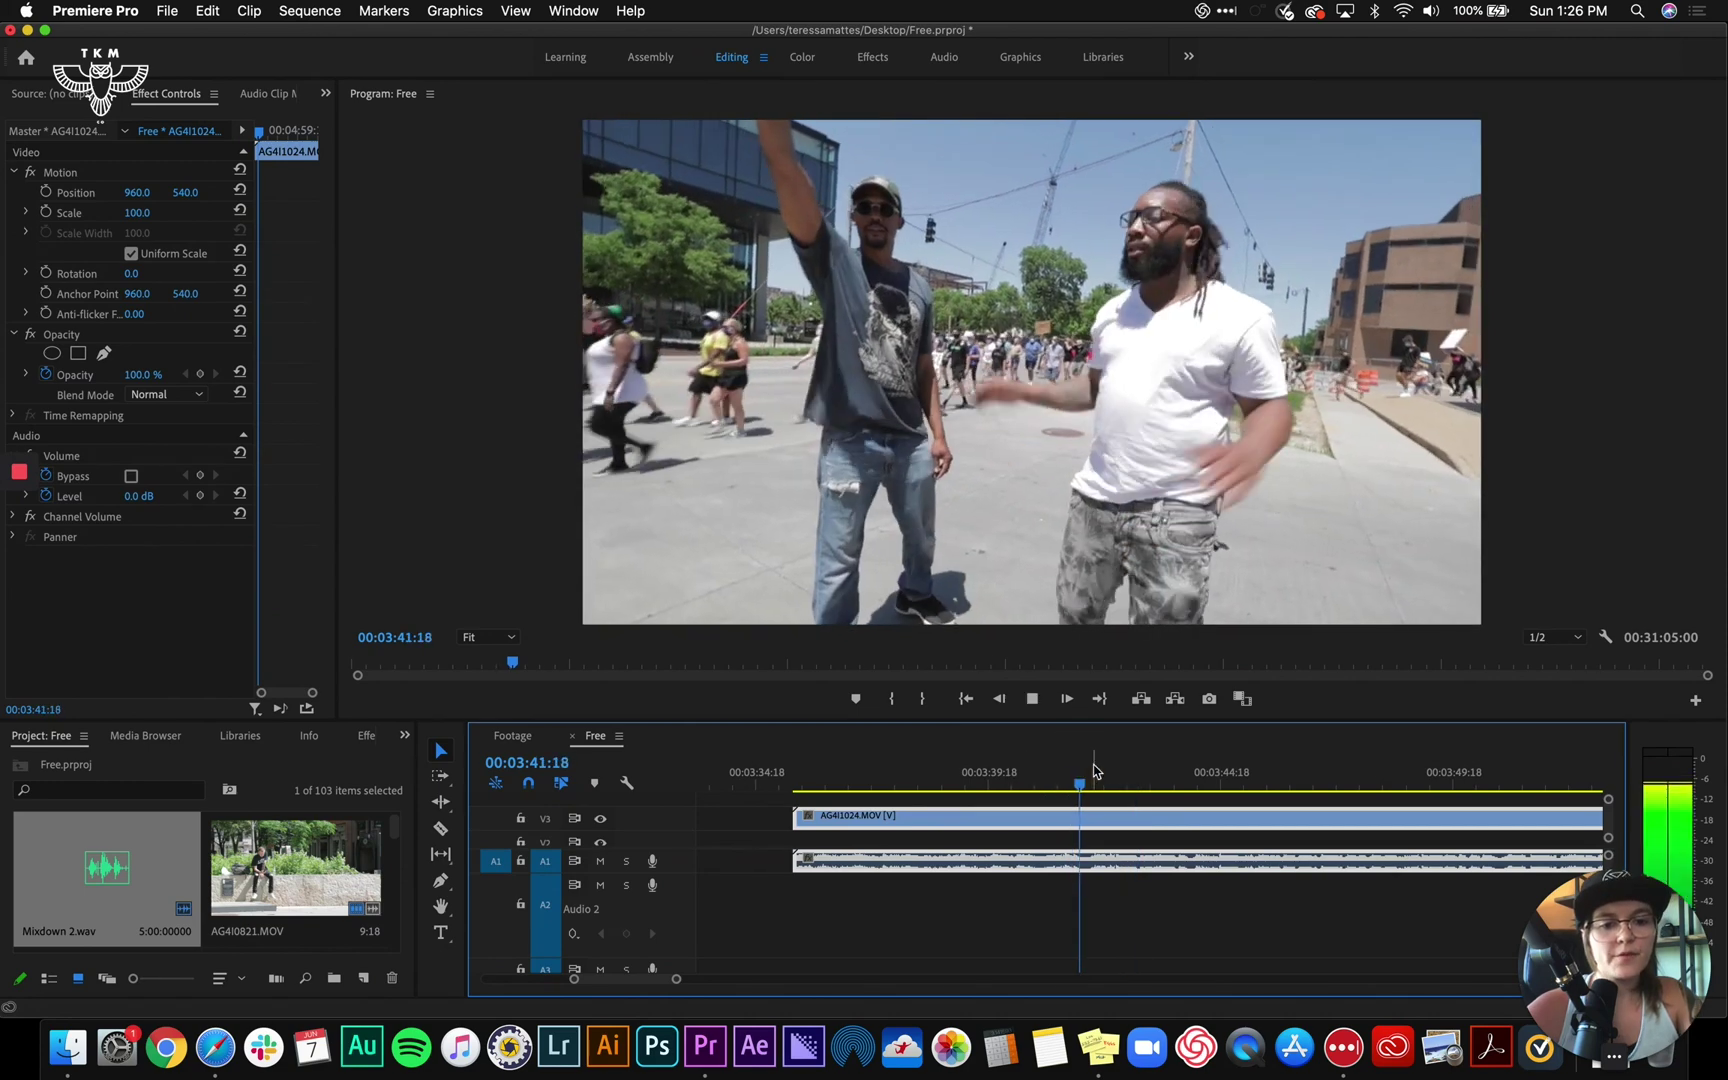
key(space)
key(c)
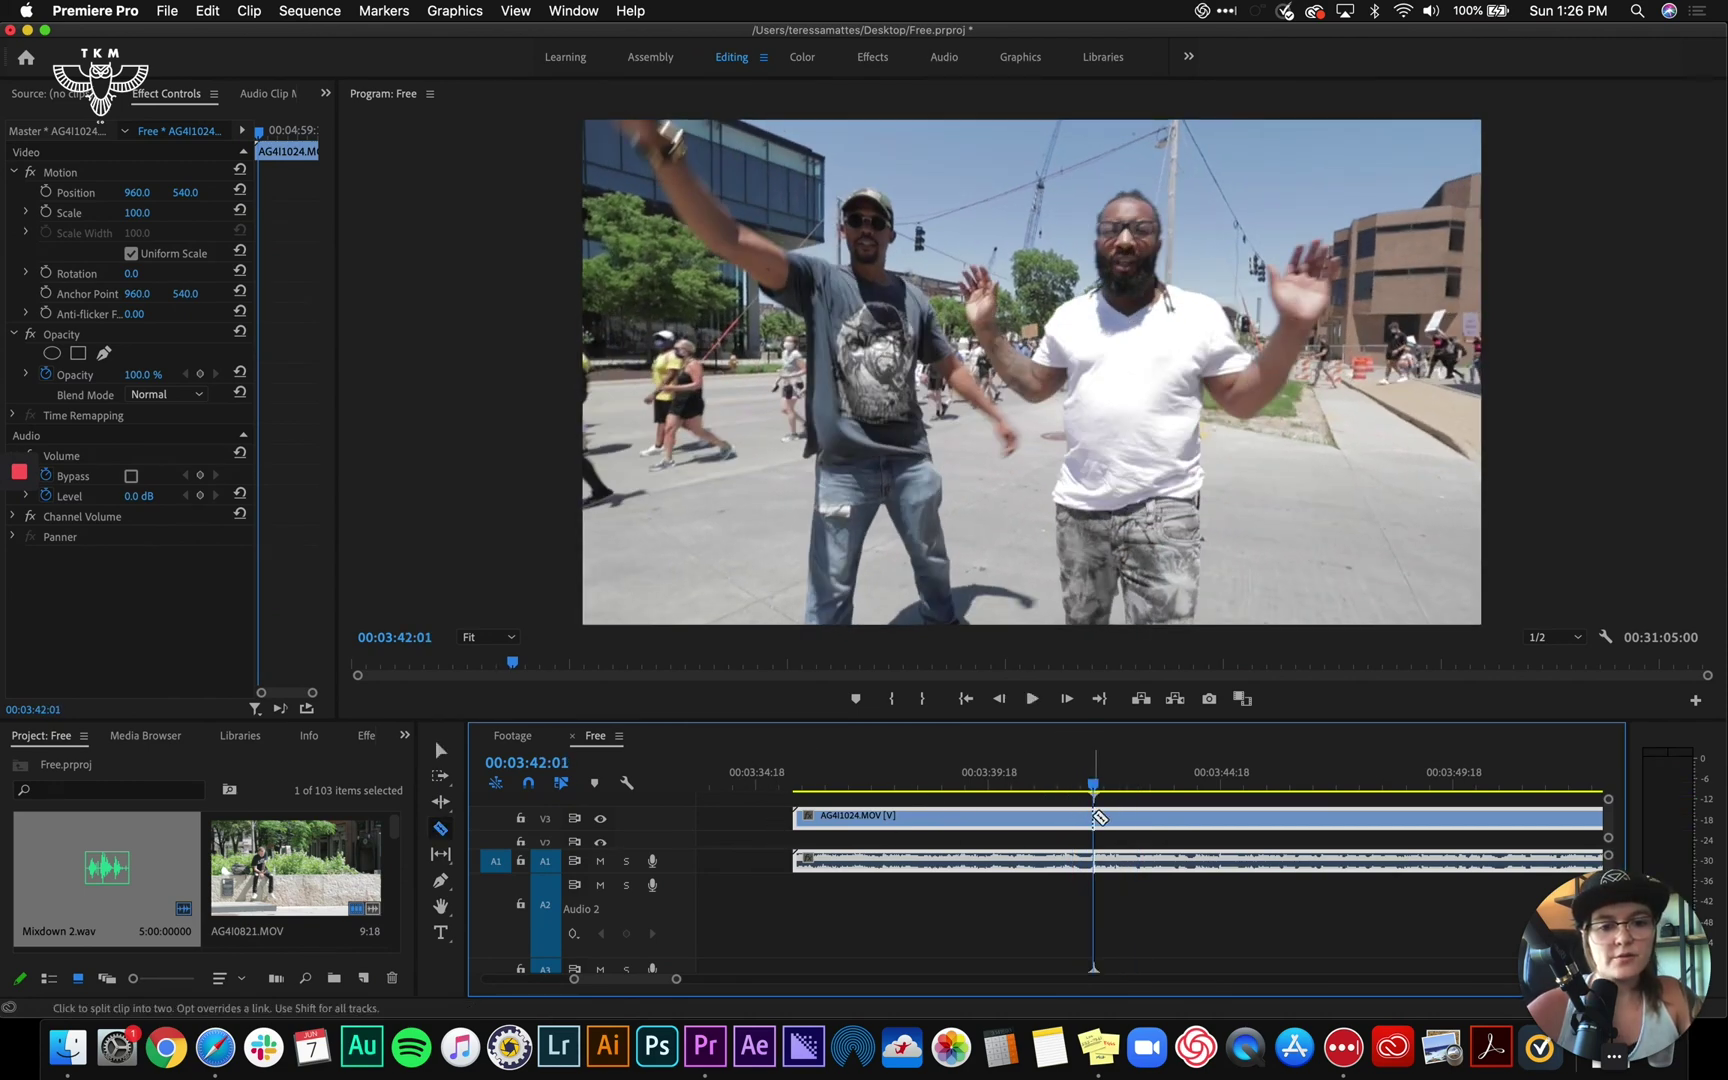
click(1096, 818)
key(v)
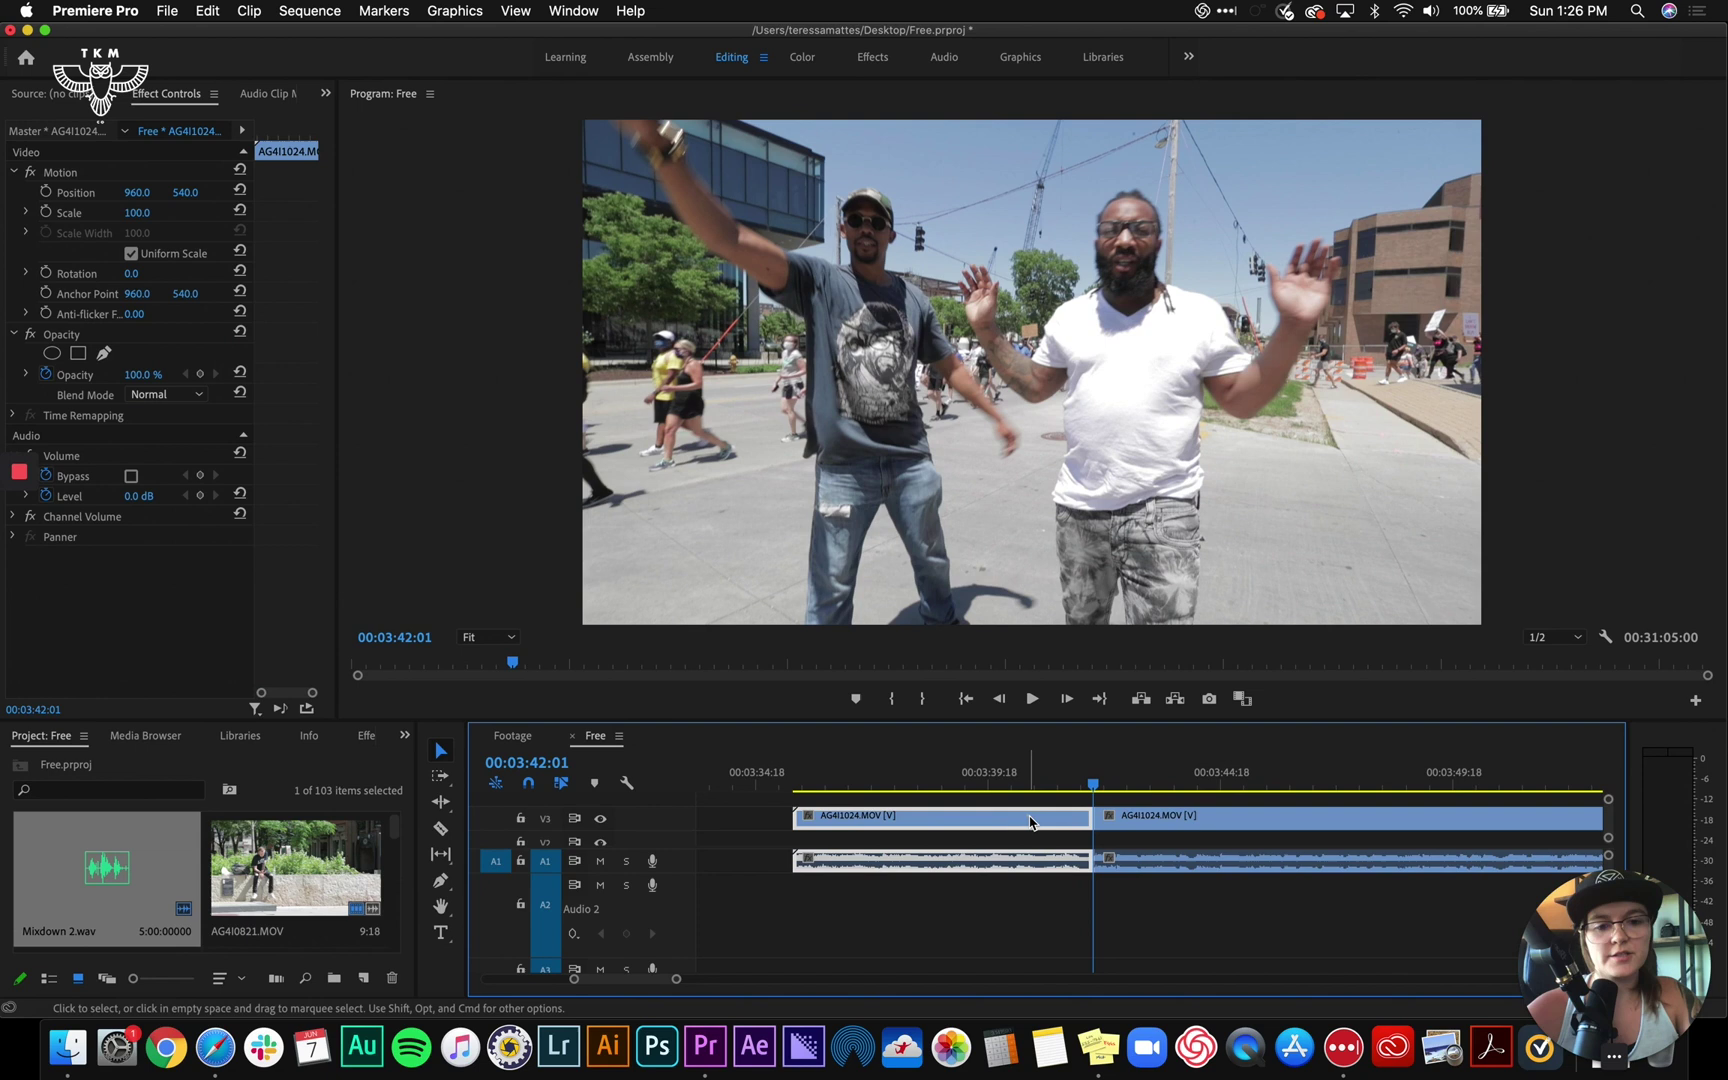
key(BackSpace)
key(minus)
key(minus)
key(minus)
key(minus)
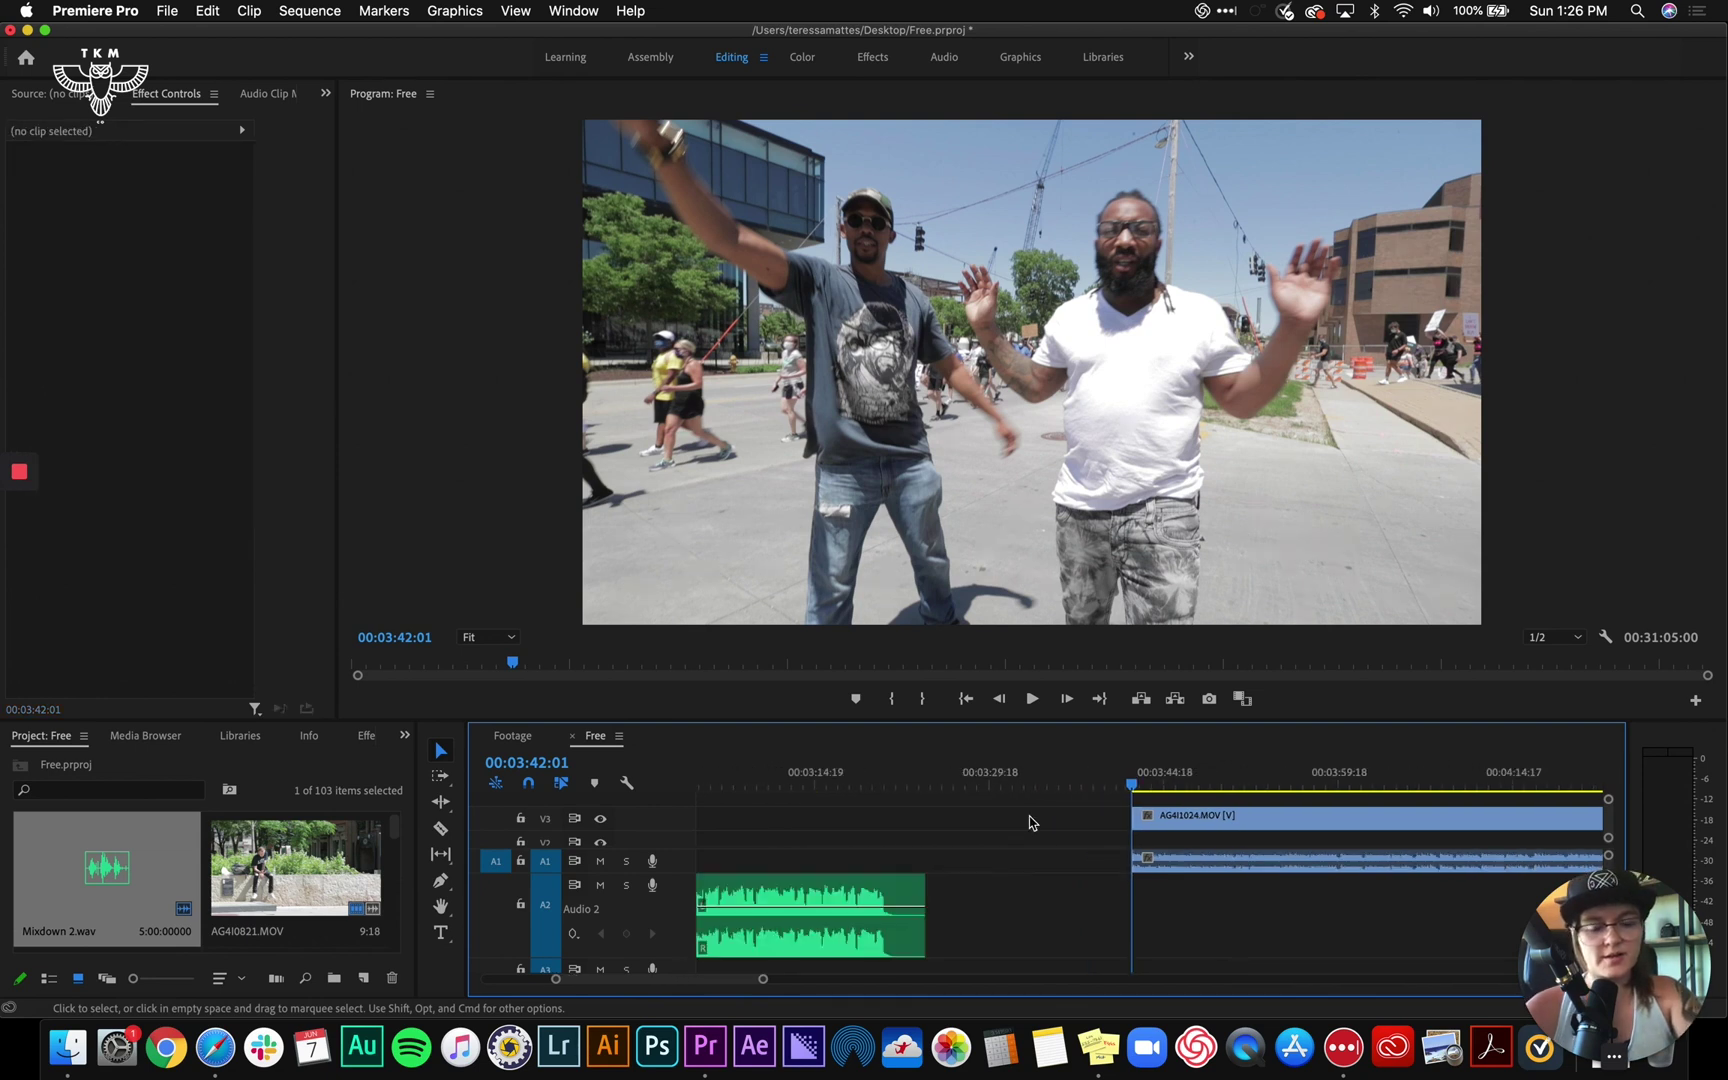
click(1268, 819)
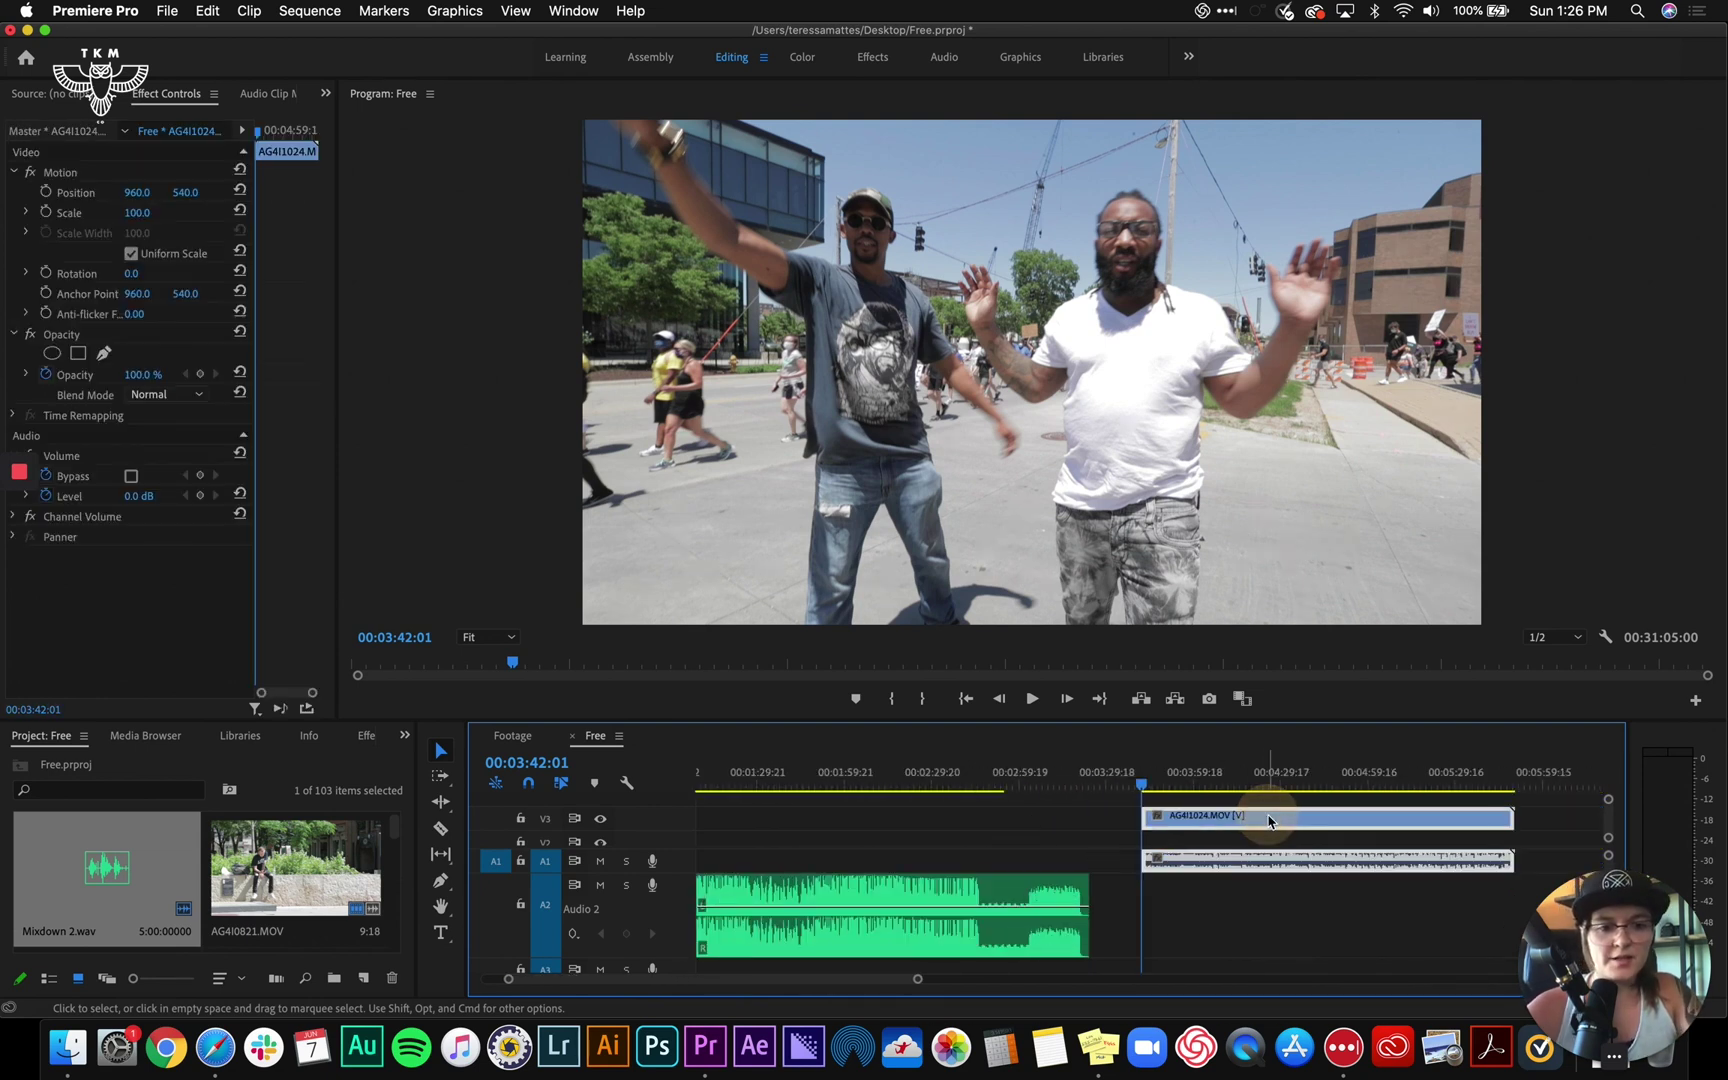
Drag the trimmed AG4I1024.MOV clip left toward the start of the song
key(minus)
key(minus)
key(minus)
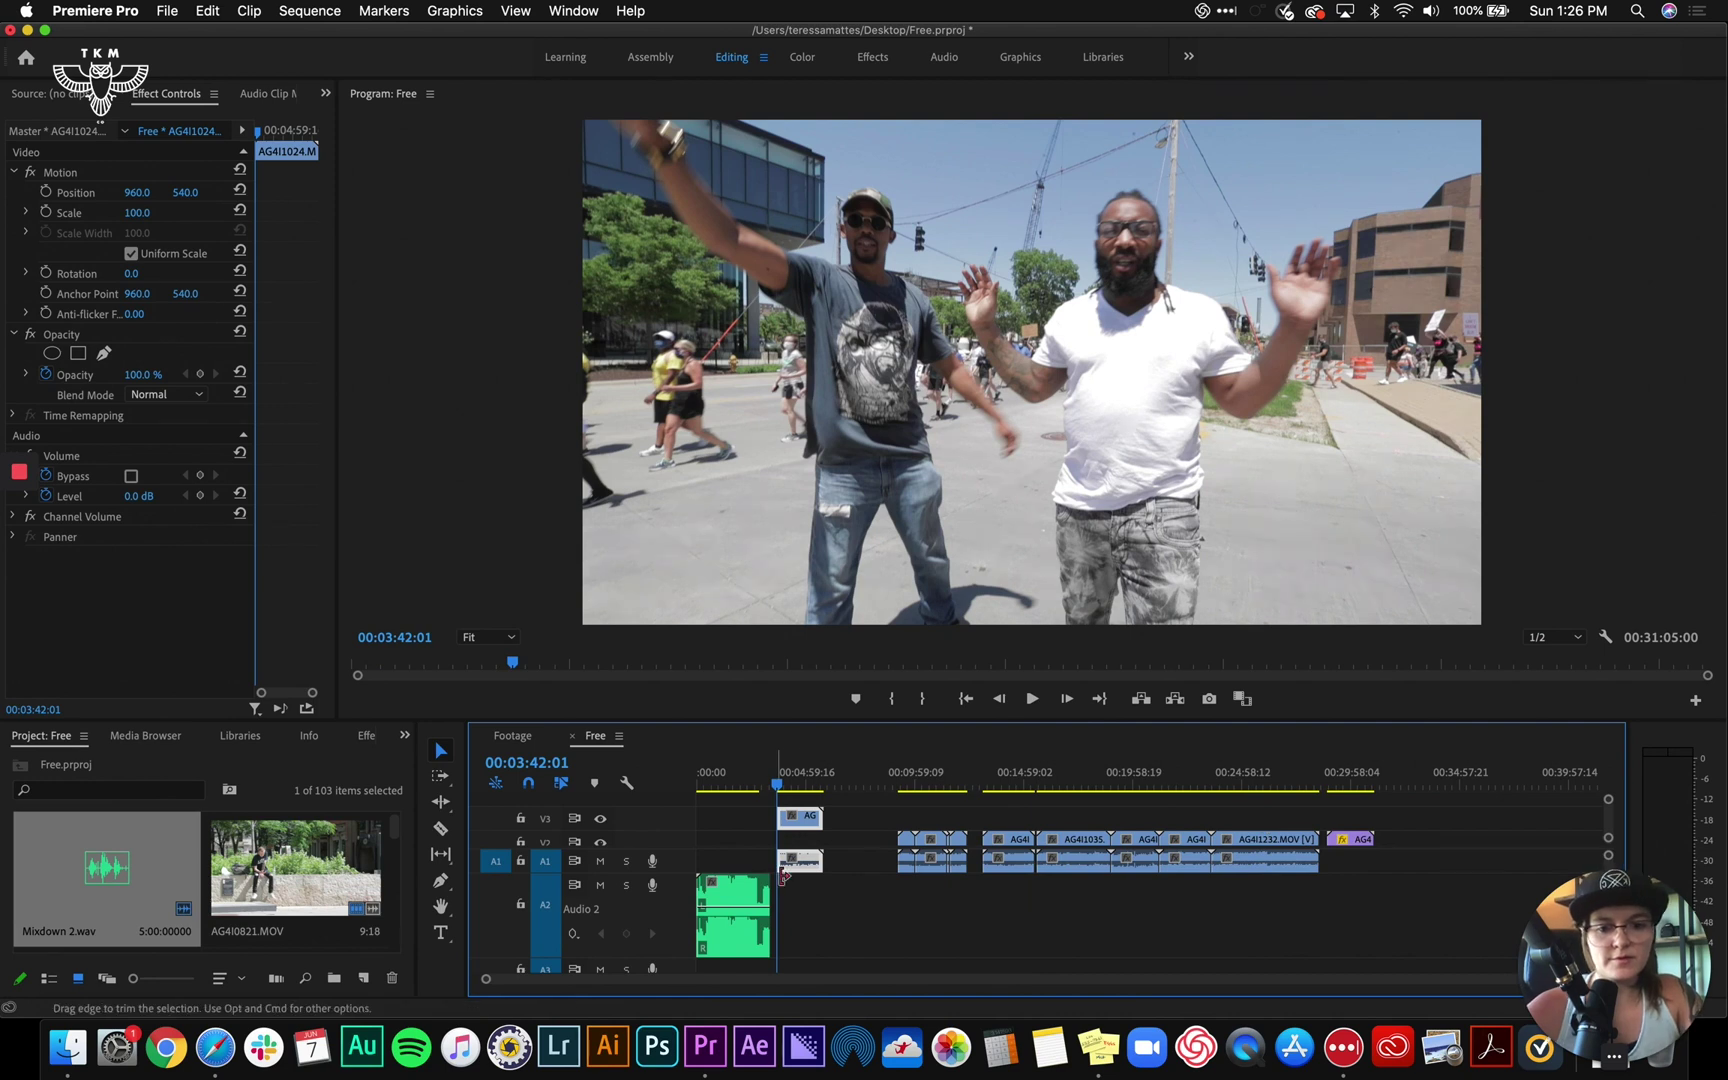
key(equal)
key(equal)
key(equal)
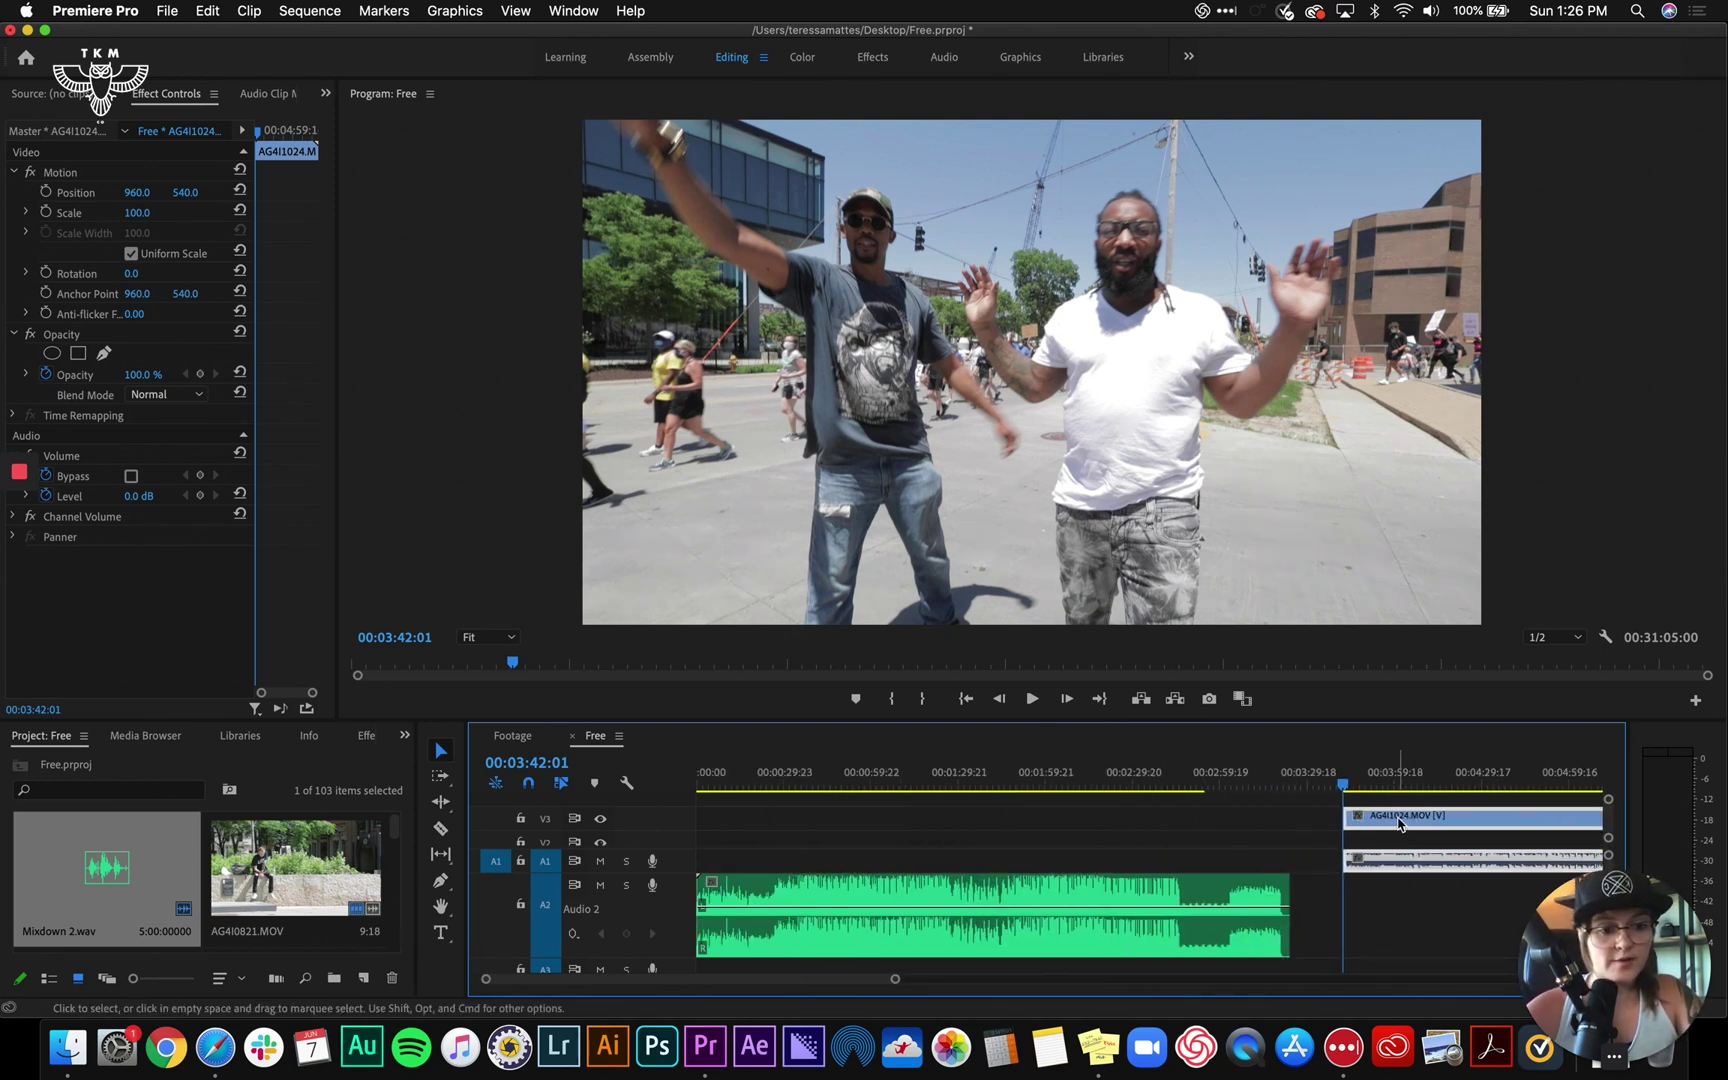
drag(1396, 820, 953, 818)
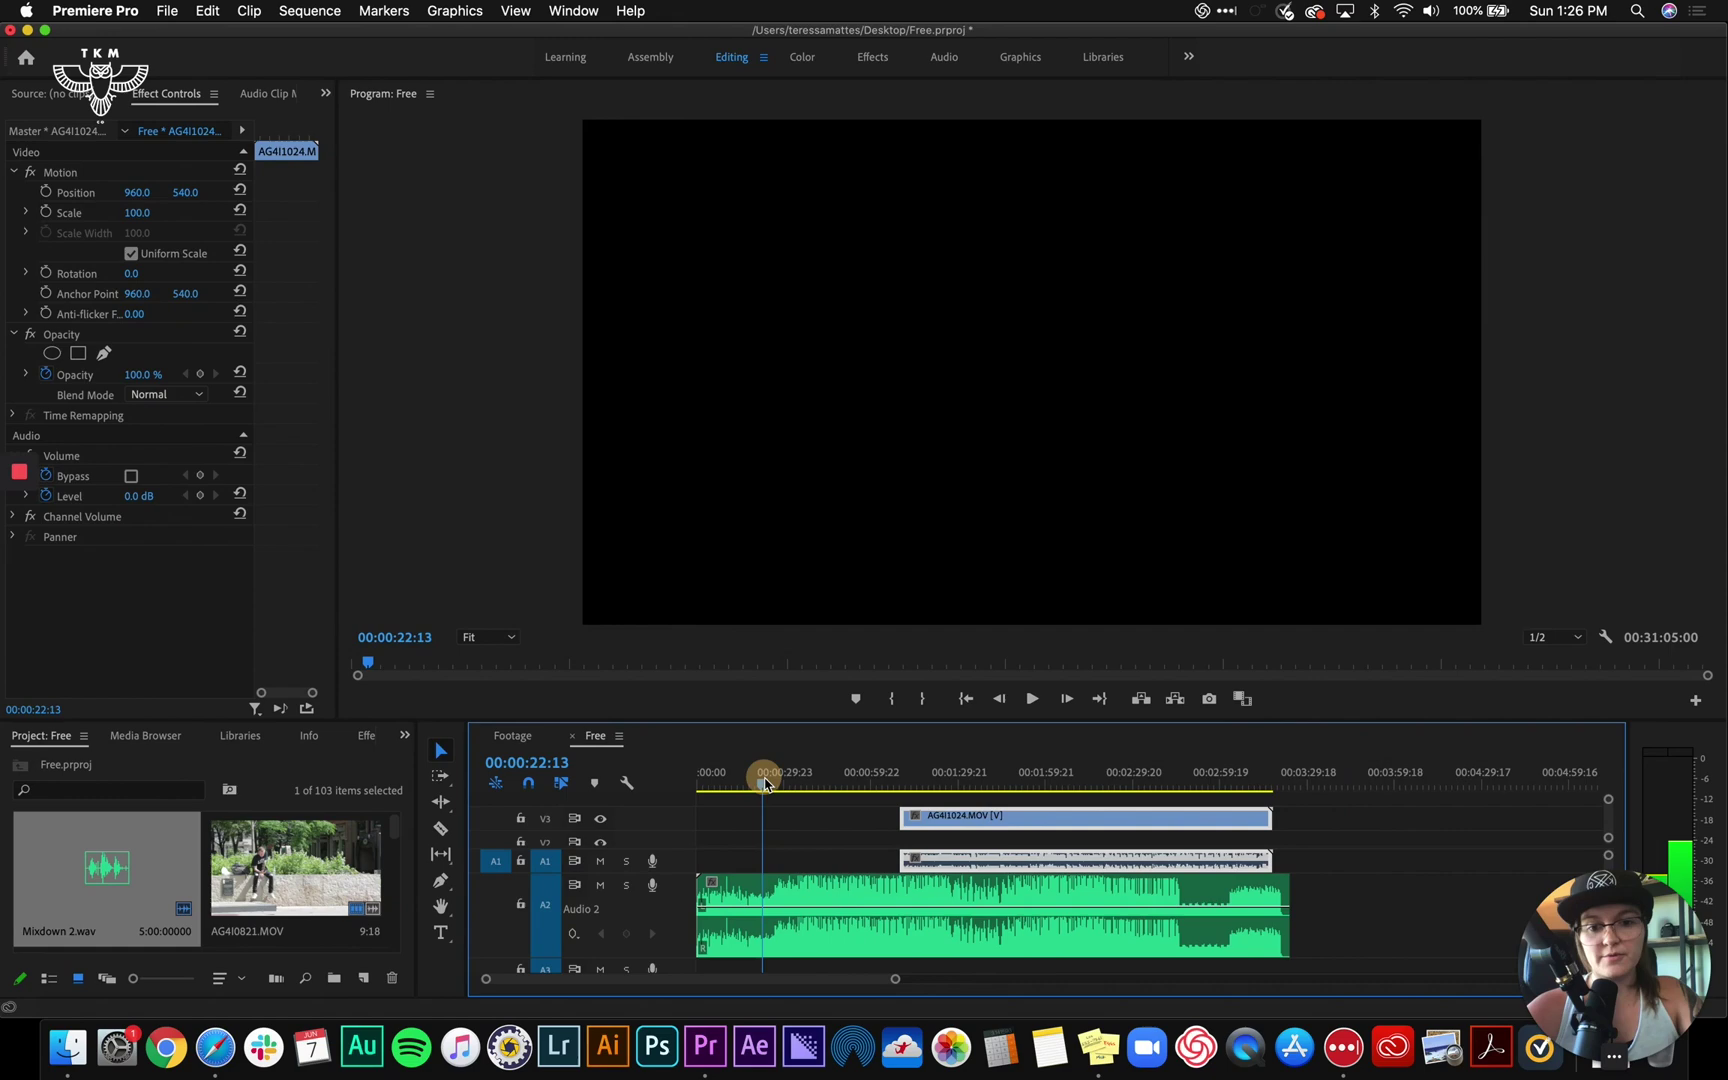
Find the sync point near 00:00:18:00 in the song and align the clip's start there
key(=)
key(=)
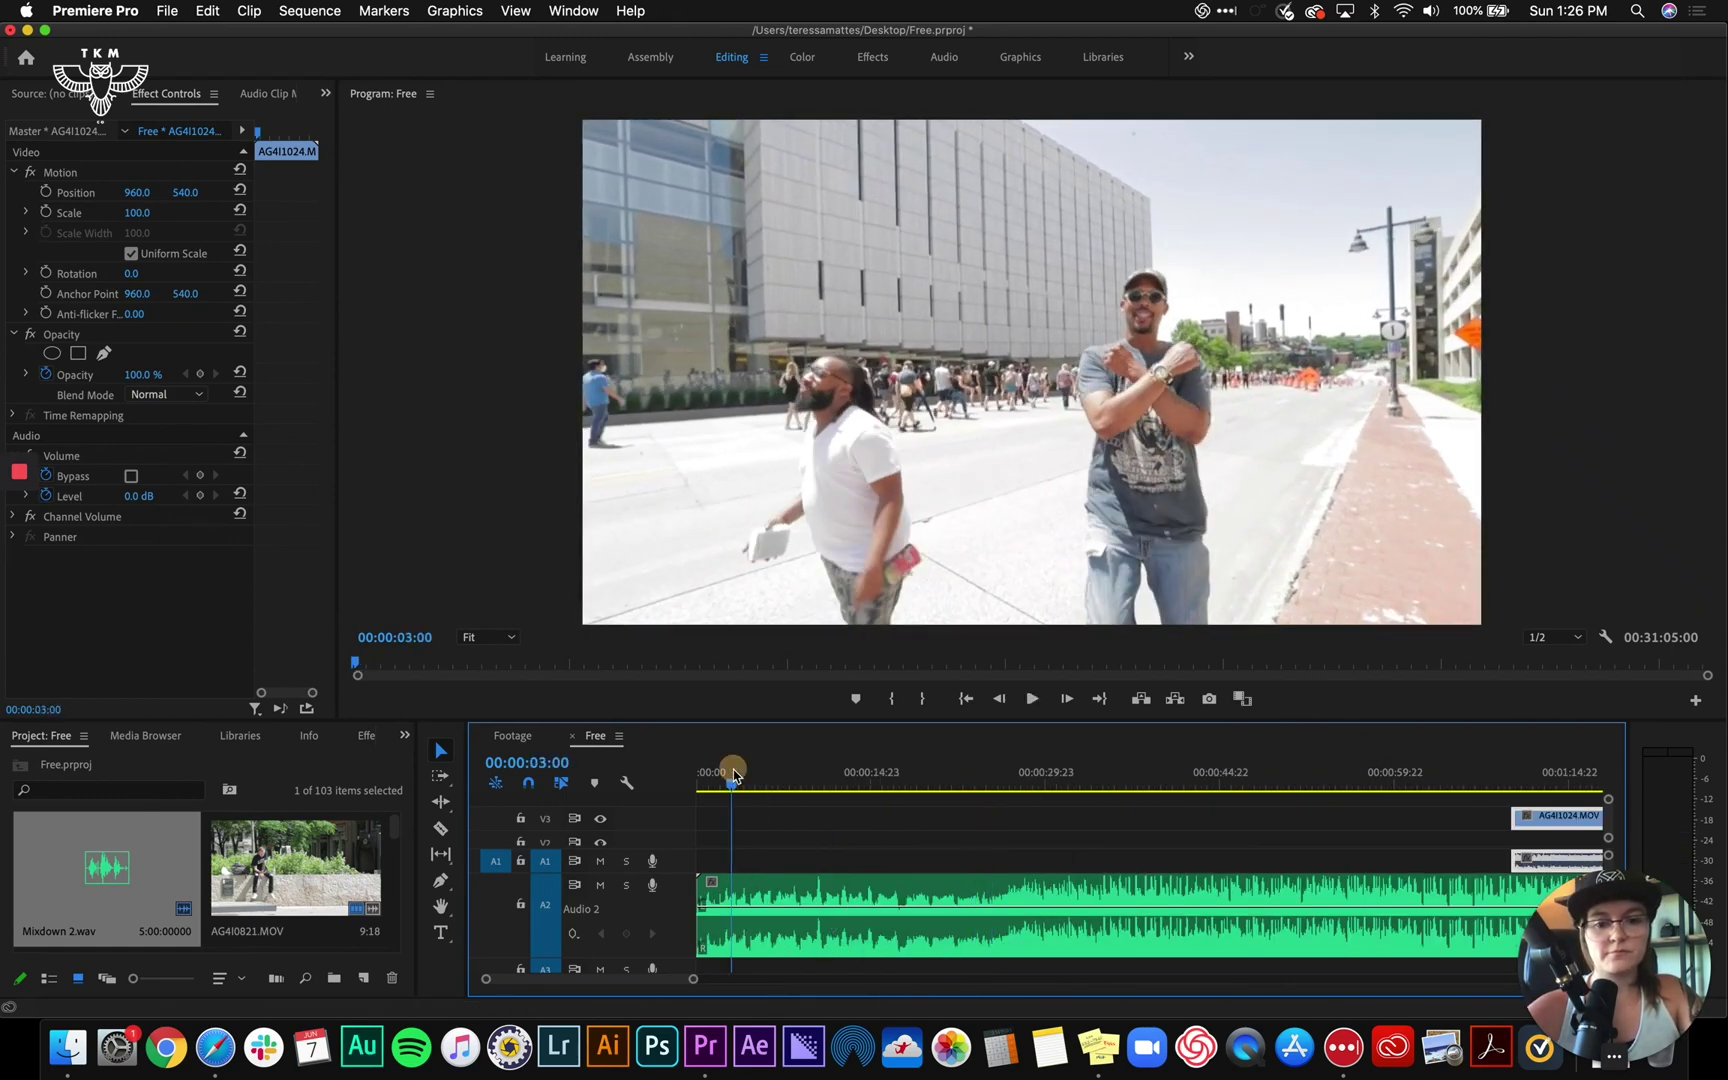
key(space)
click(776, 784)
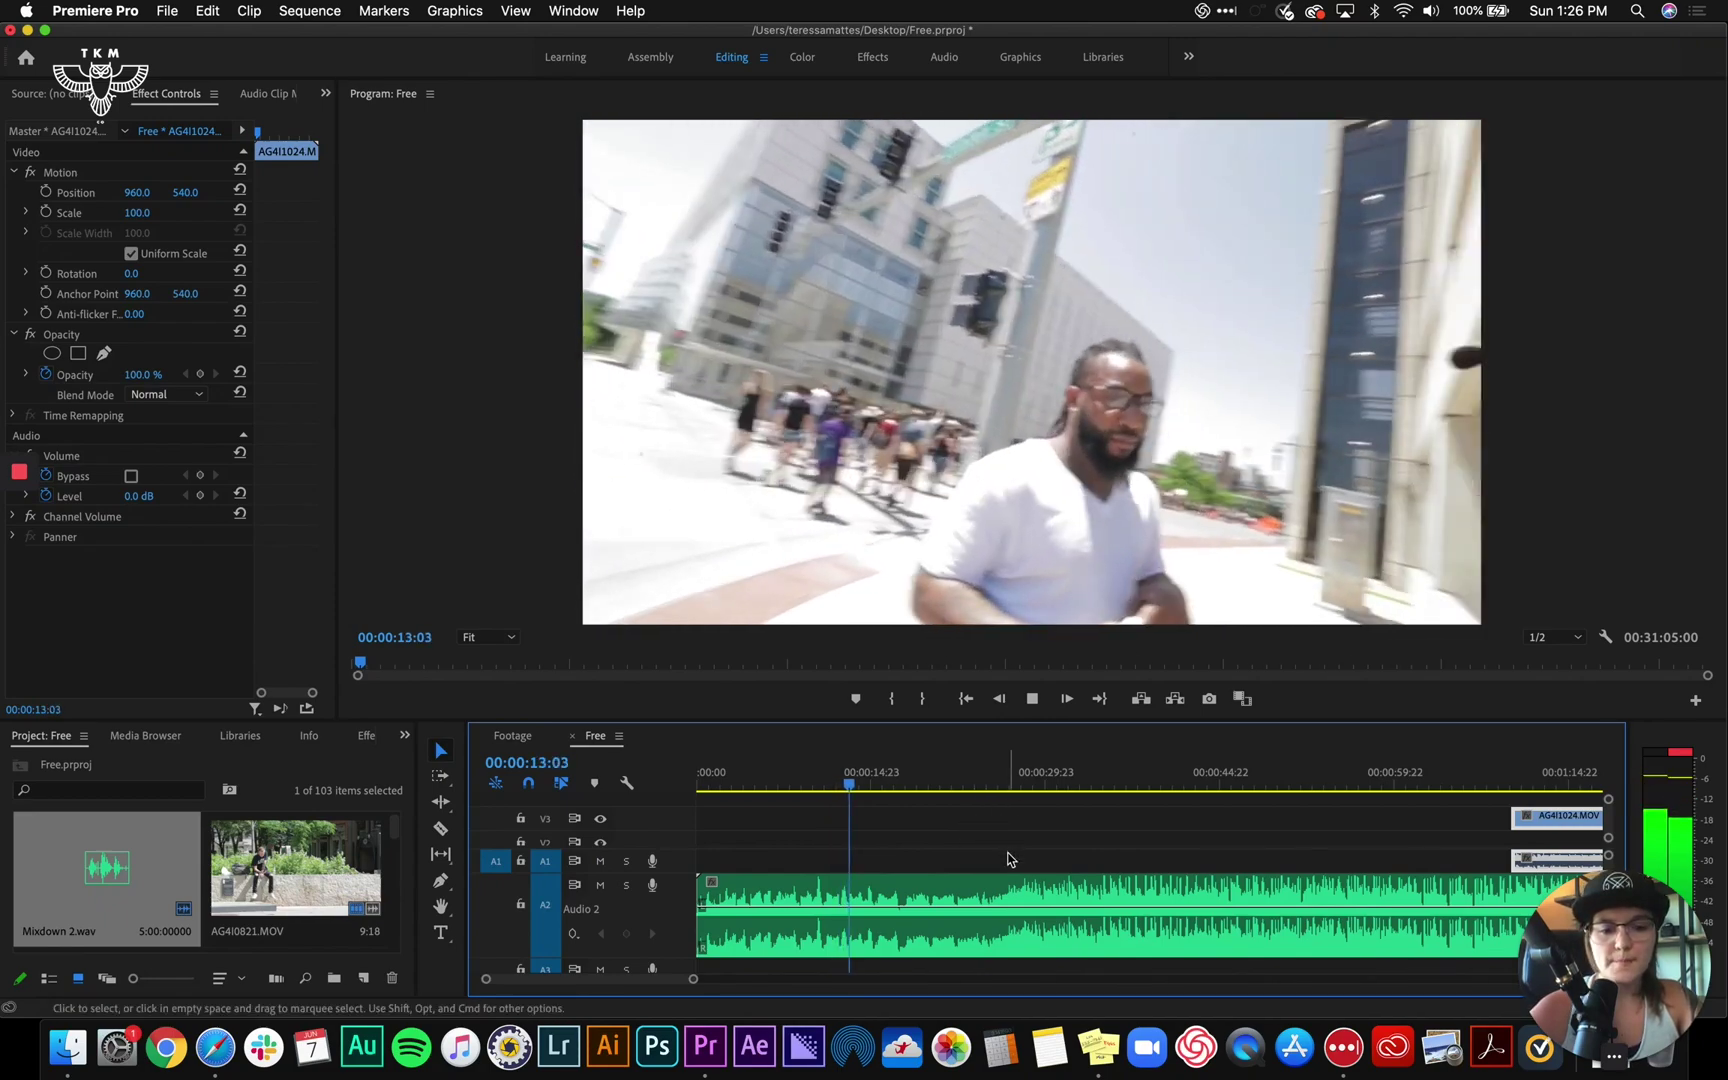
key(equal)
scroll(1143, 893, right, 3)
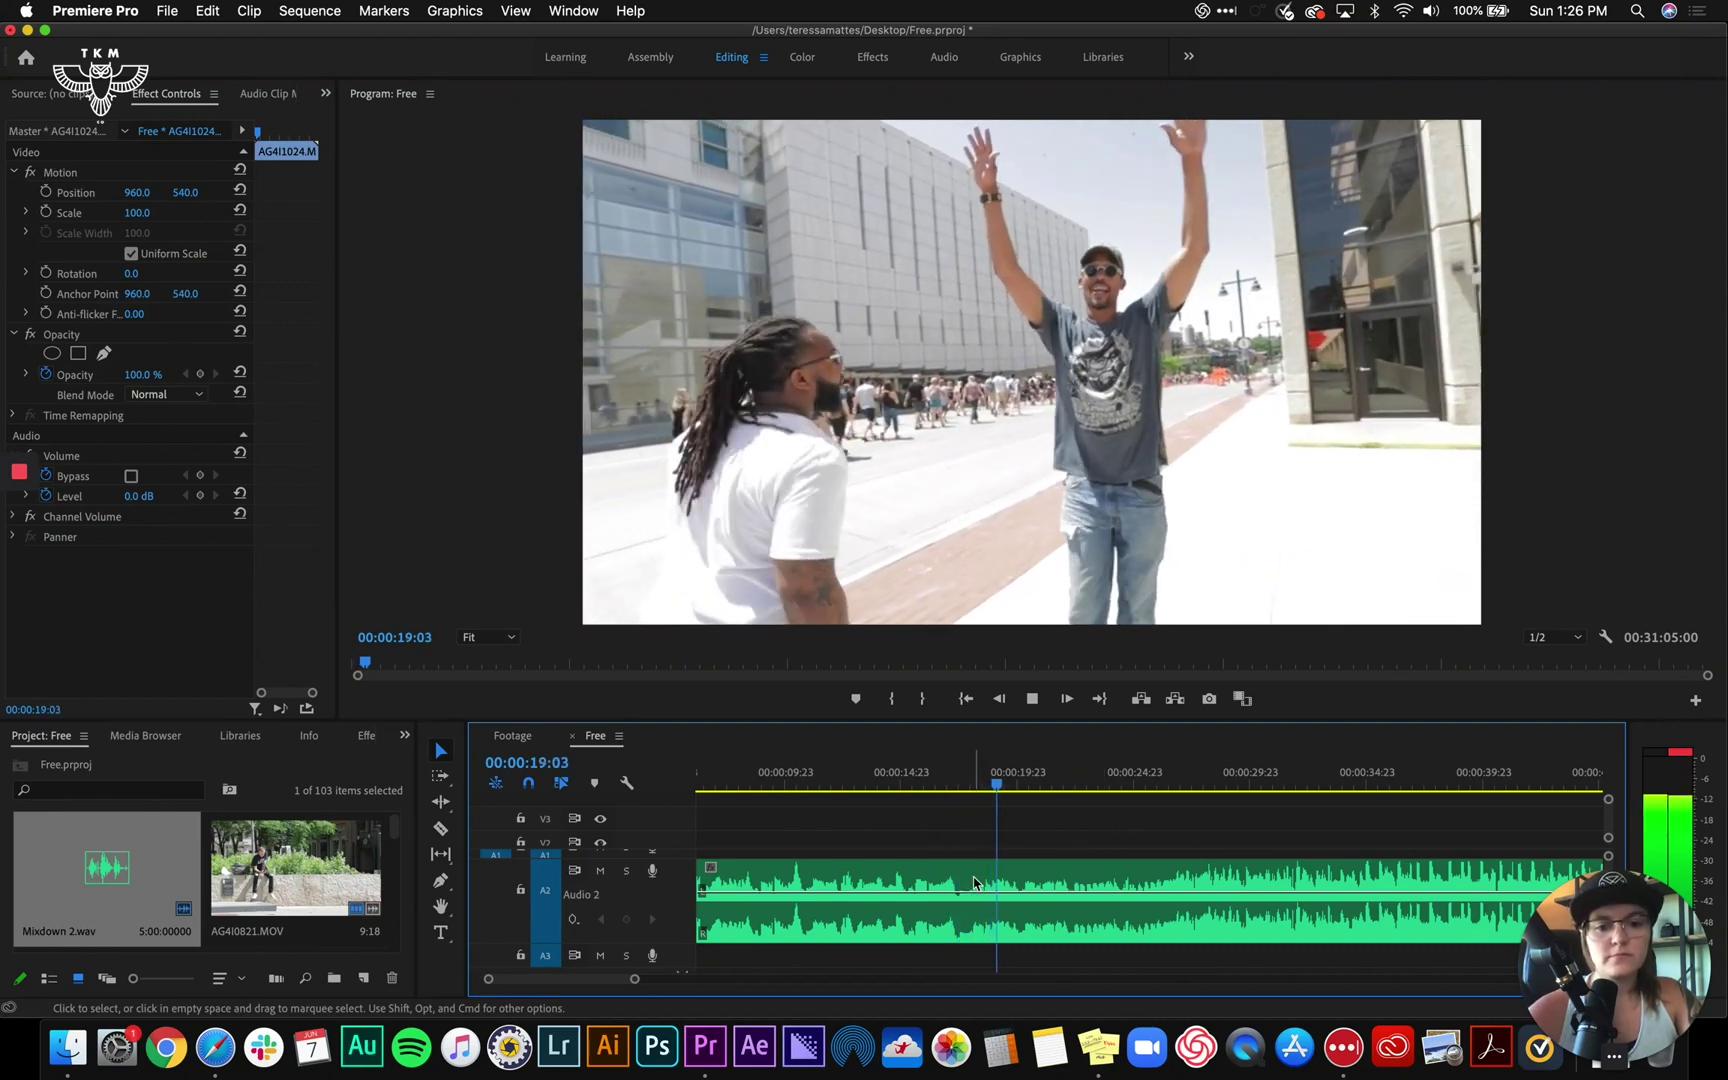
click(973, 785)
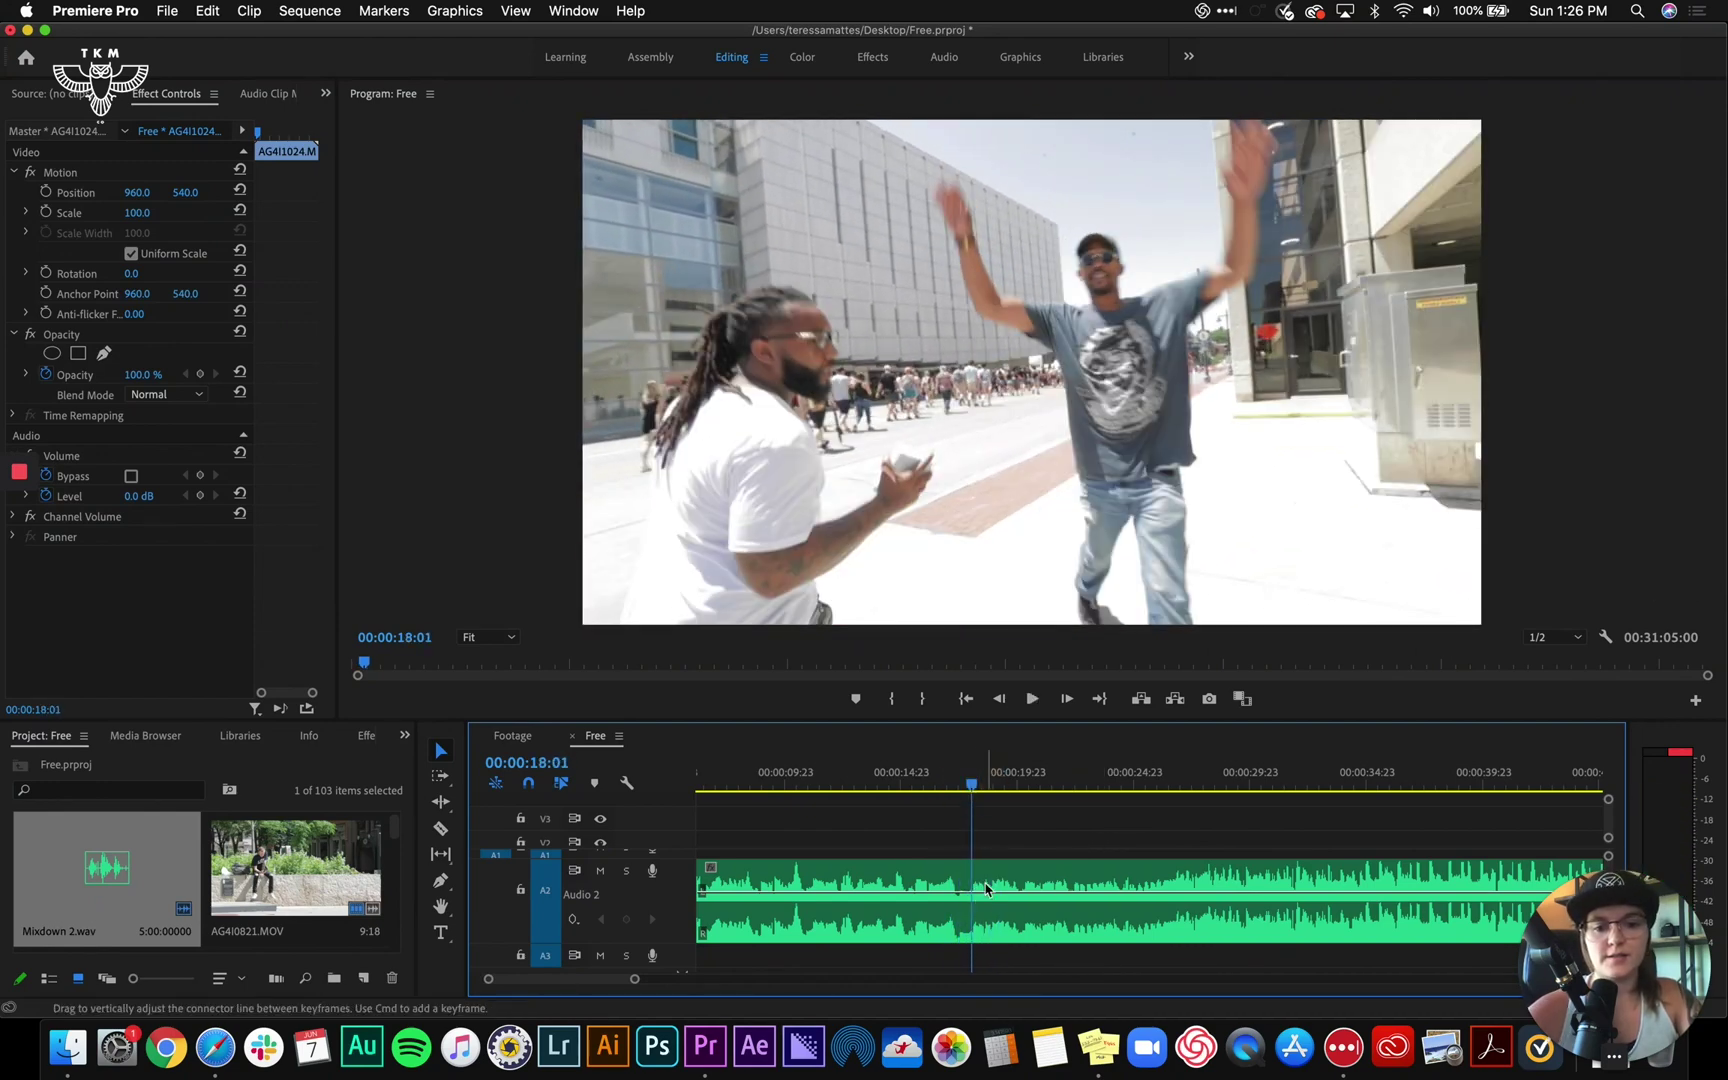
key(minus)
key(minus)
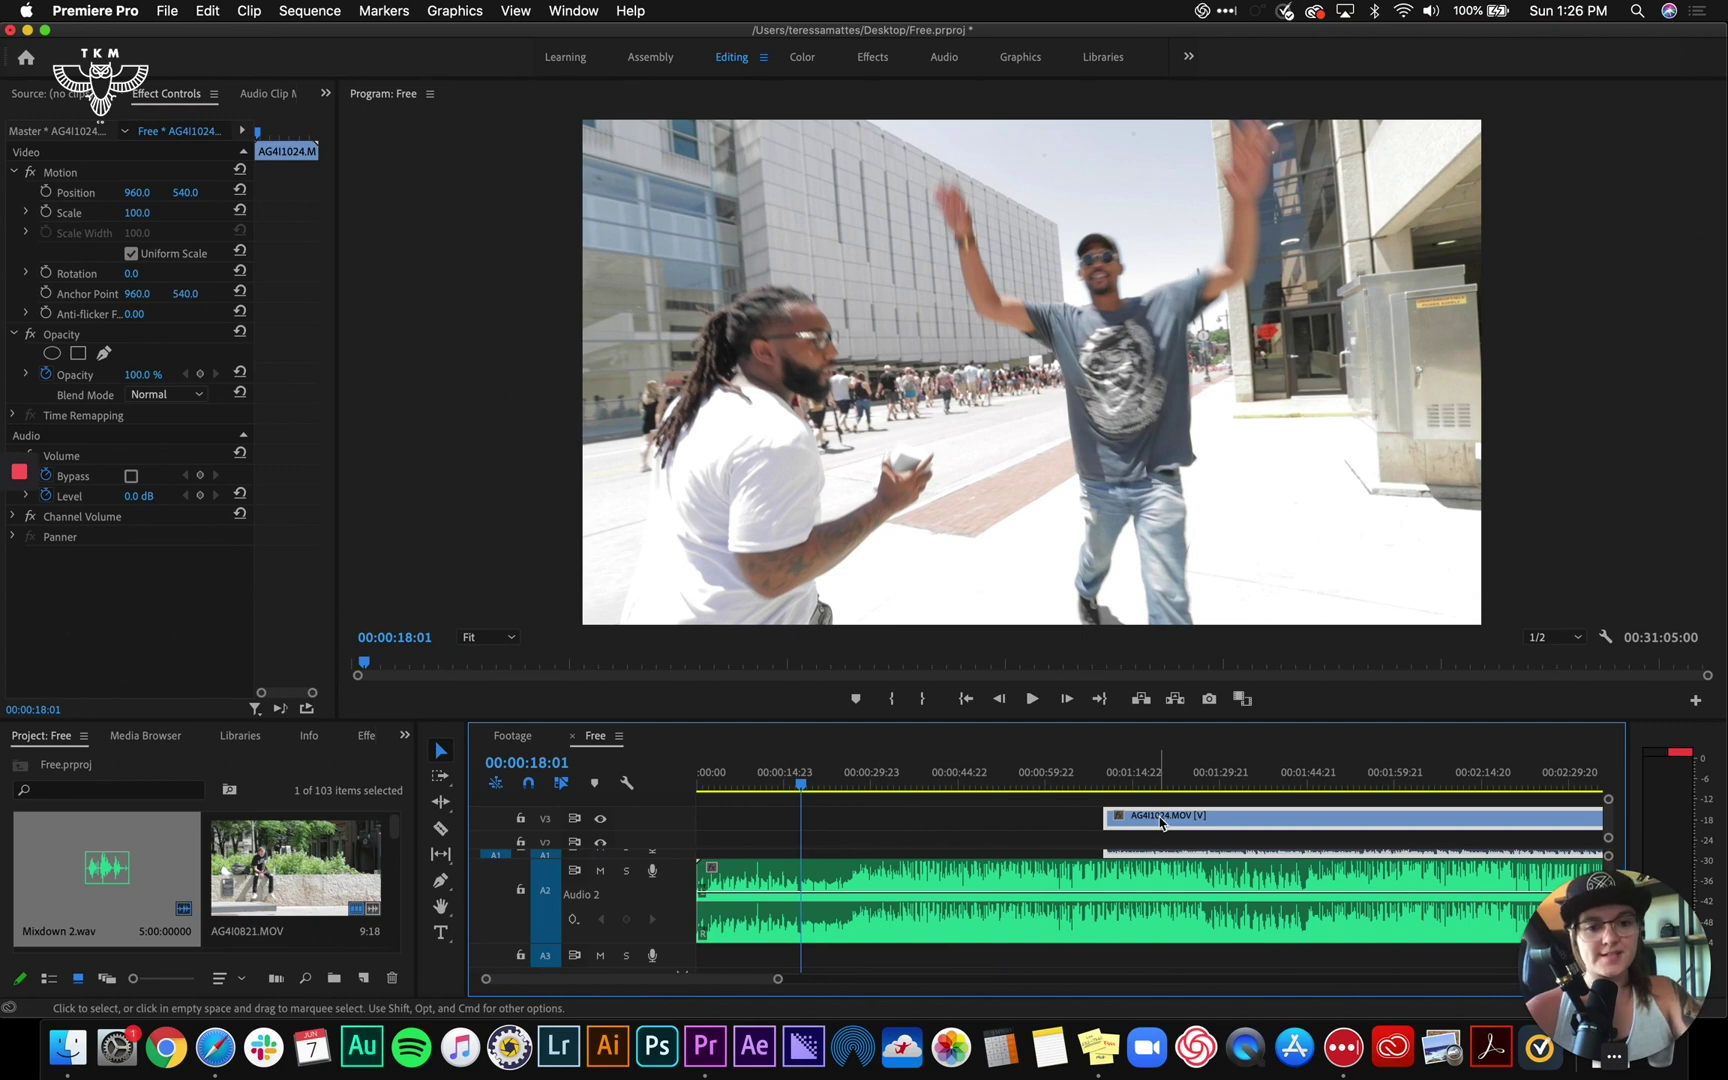
drag(1160, 822, 820, 820)
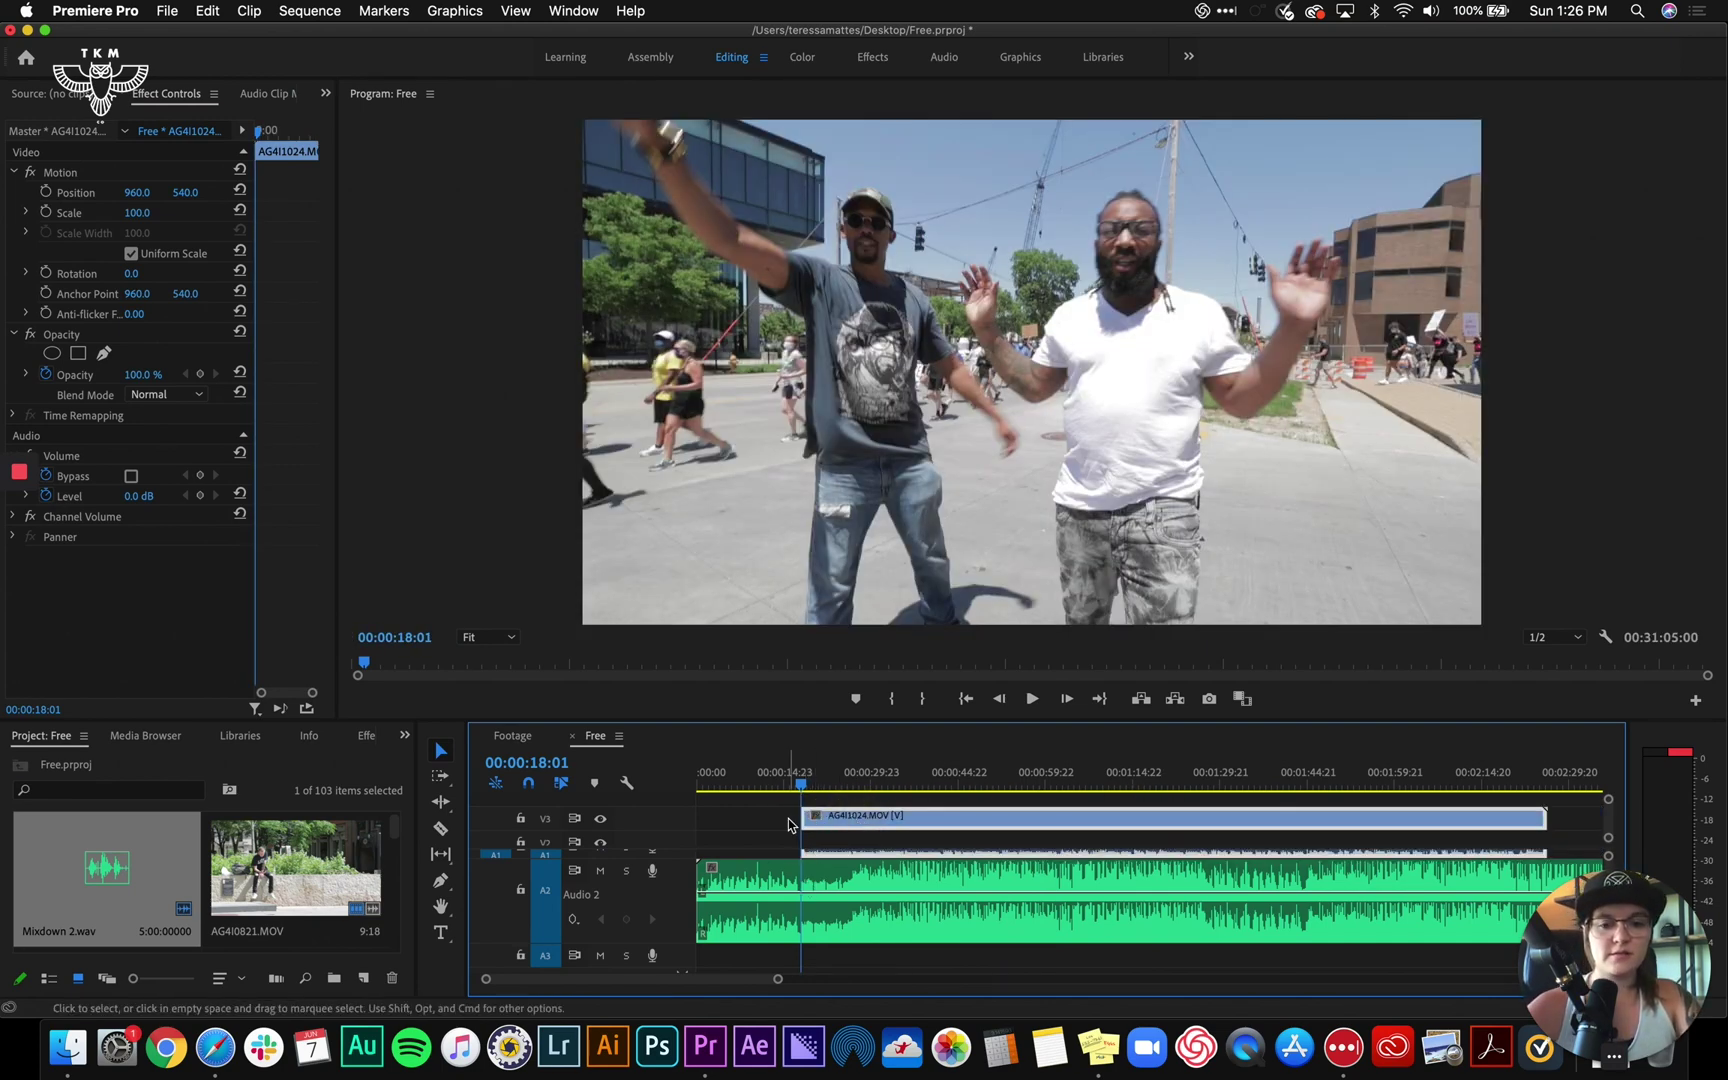
key(minus)
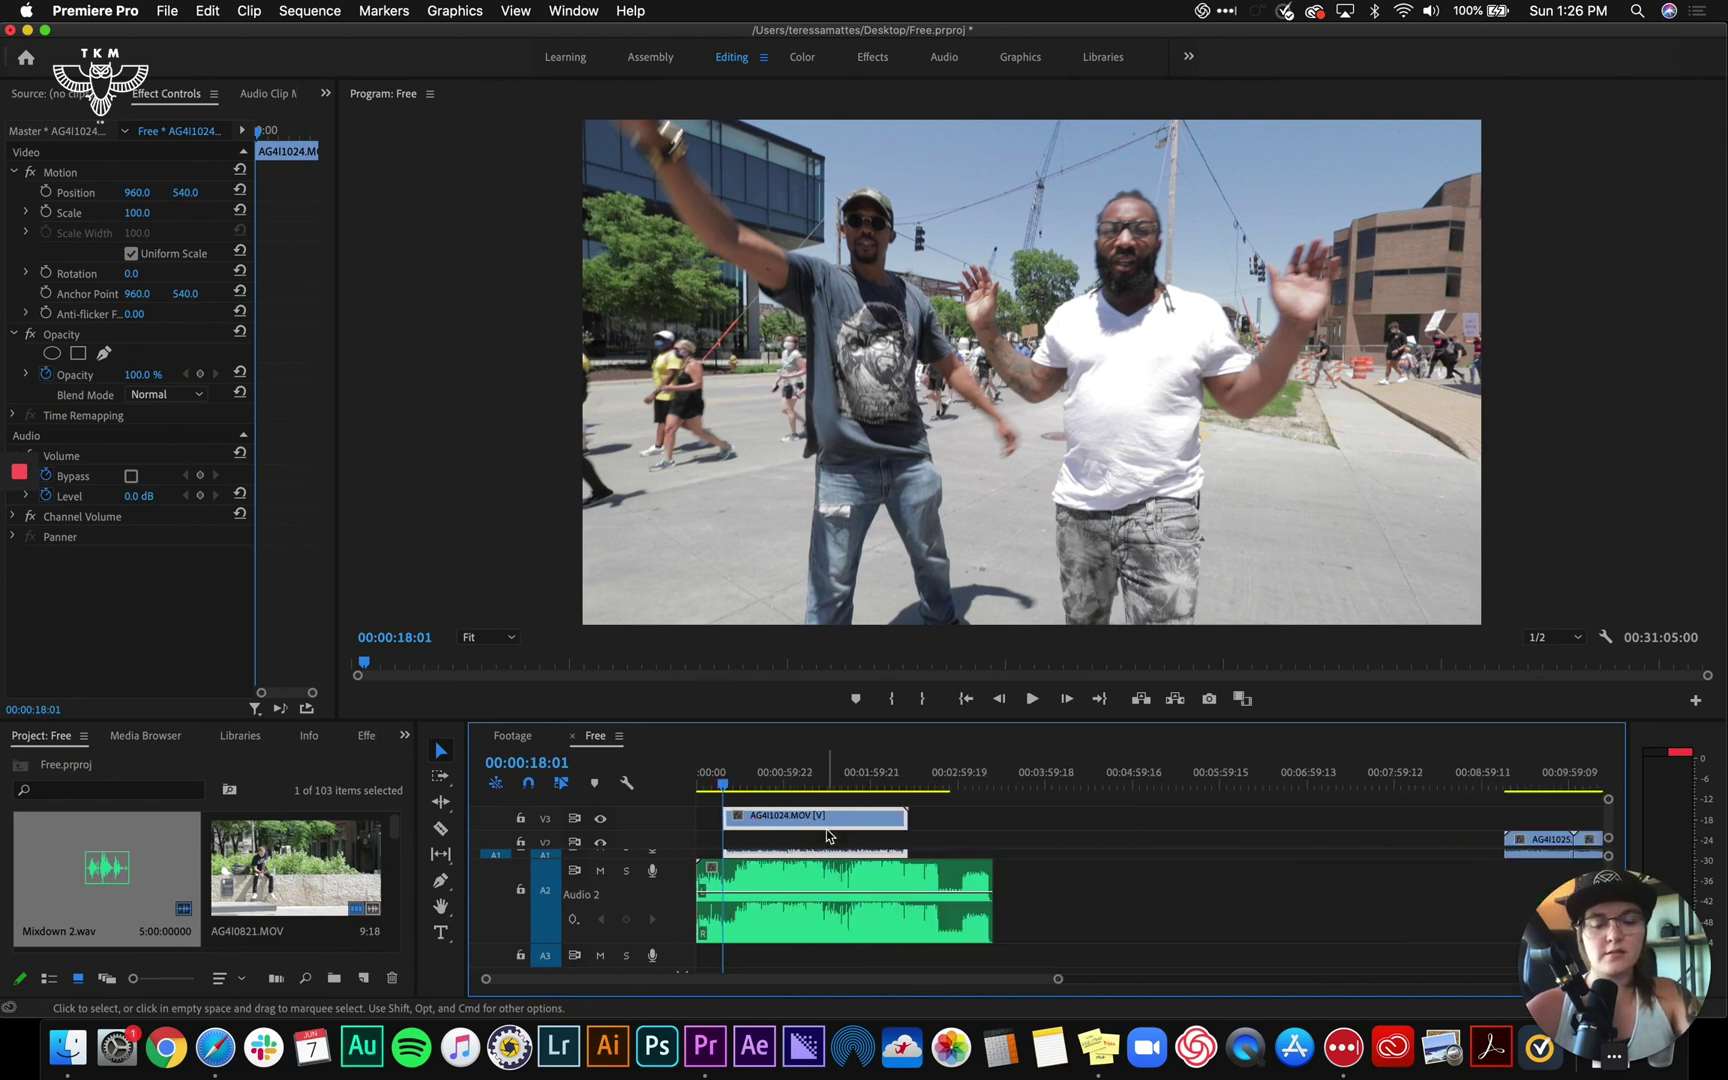
click(880, 895)
right_click(884, 866)
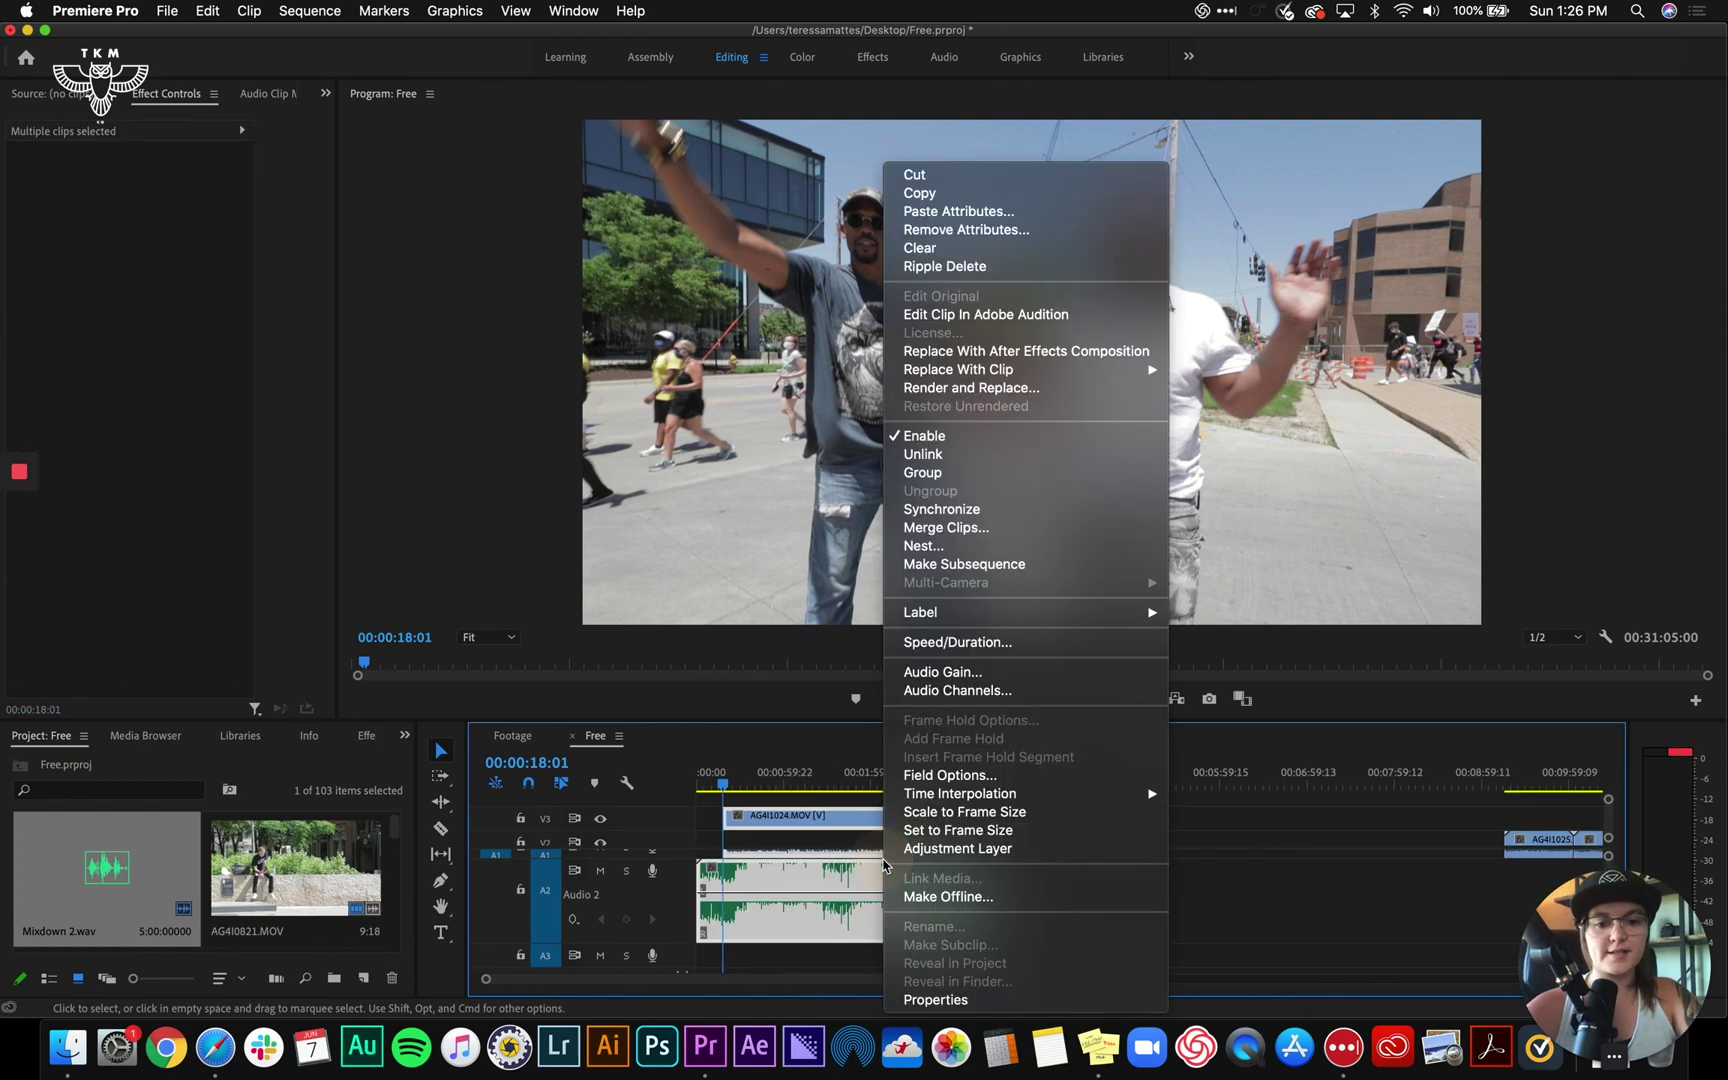
click(1000, 508)
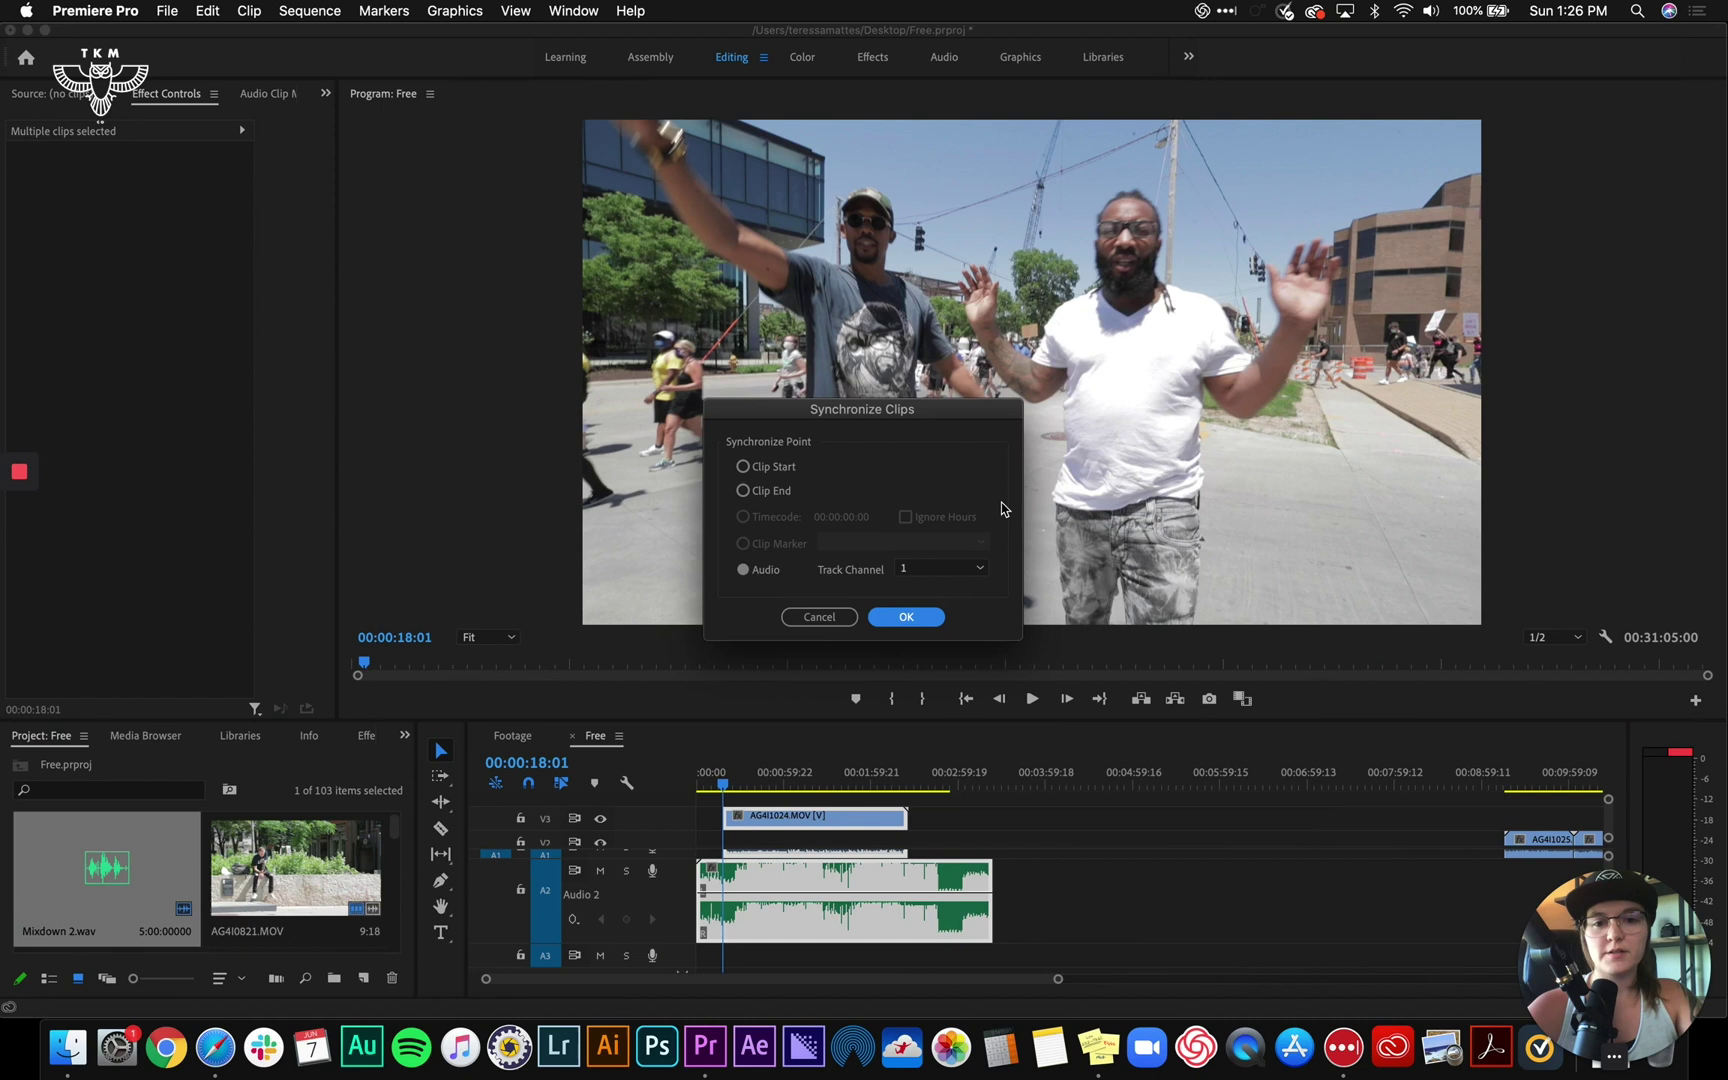
key(Return)
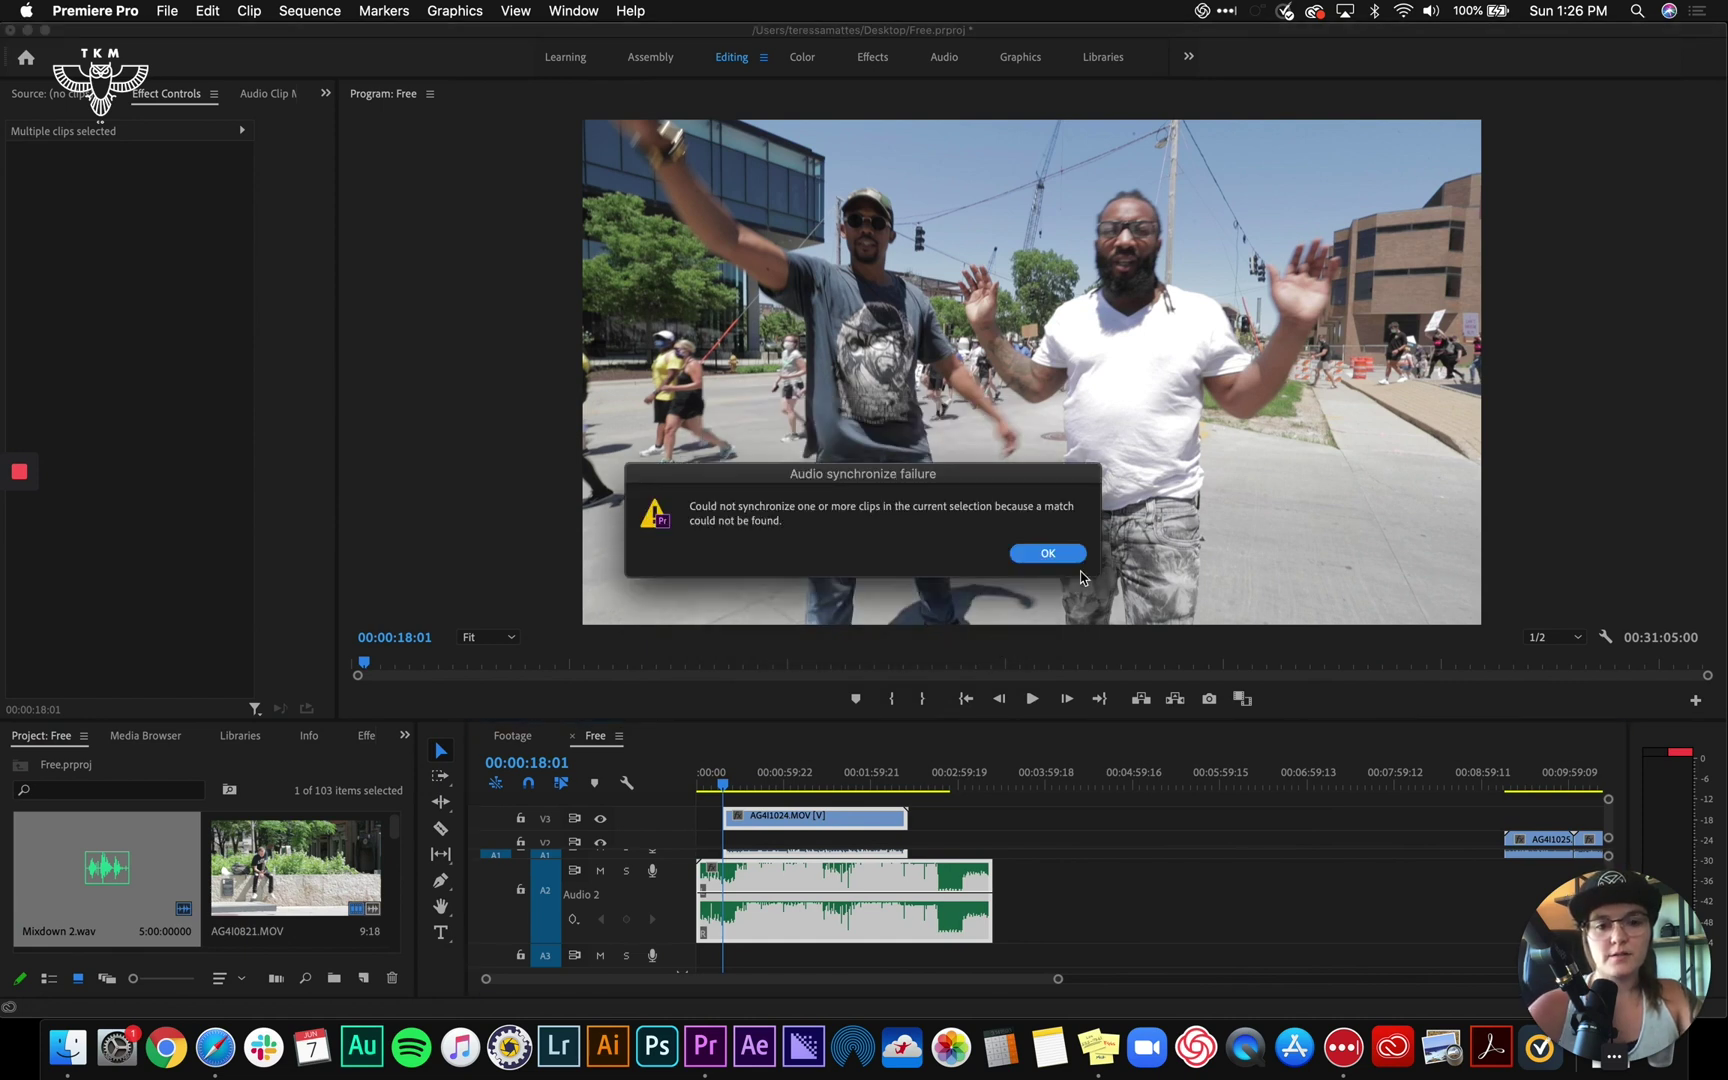
click(1050, 555)
click(973, 813)
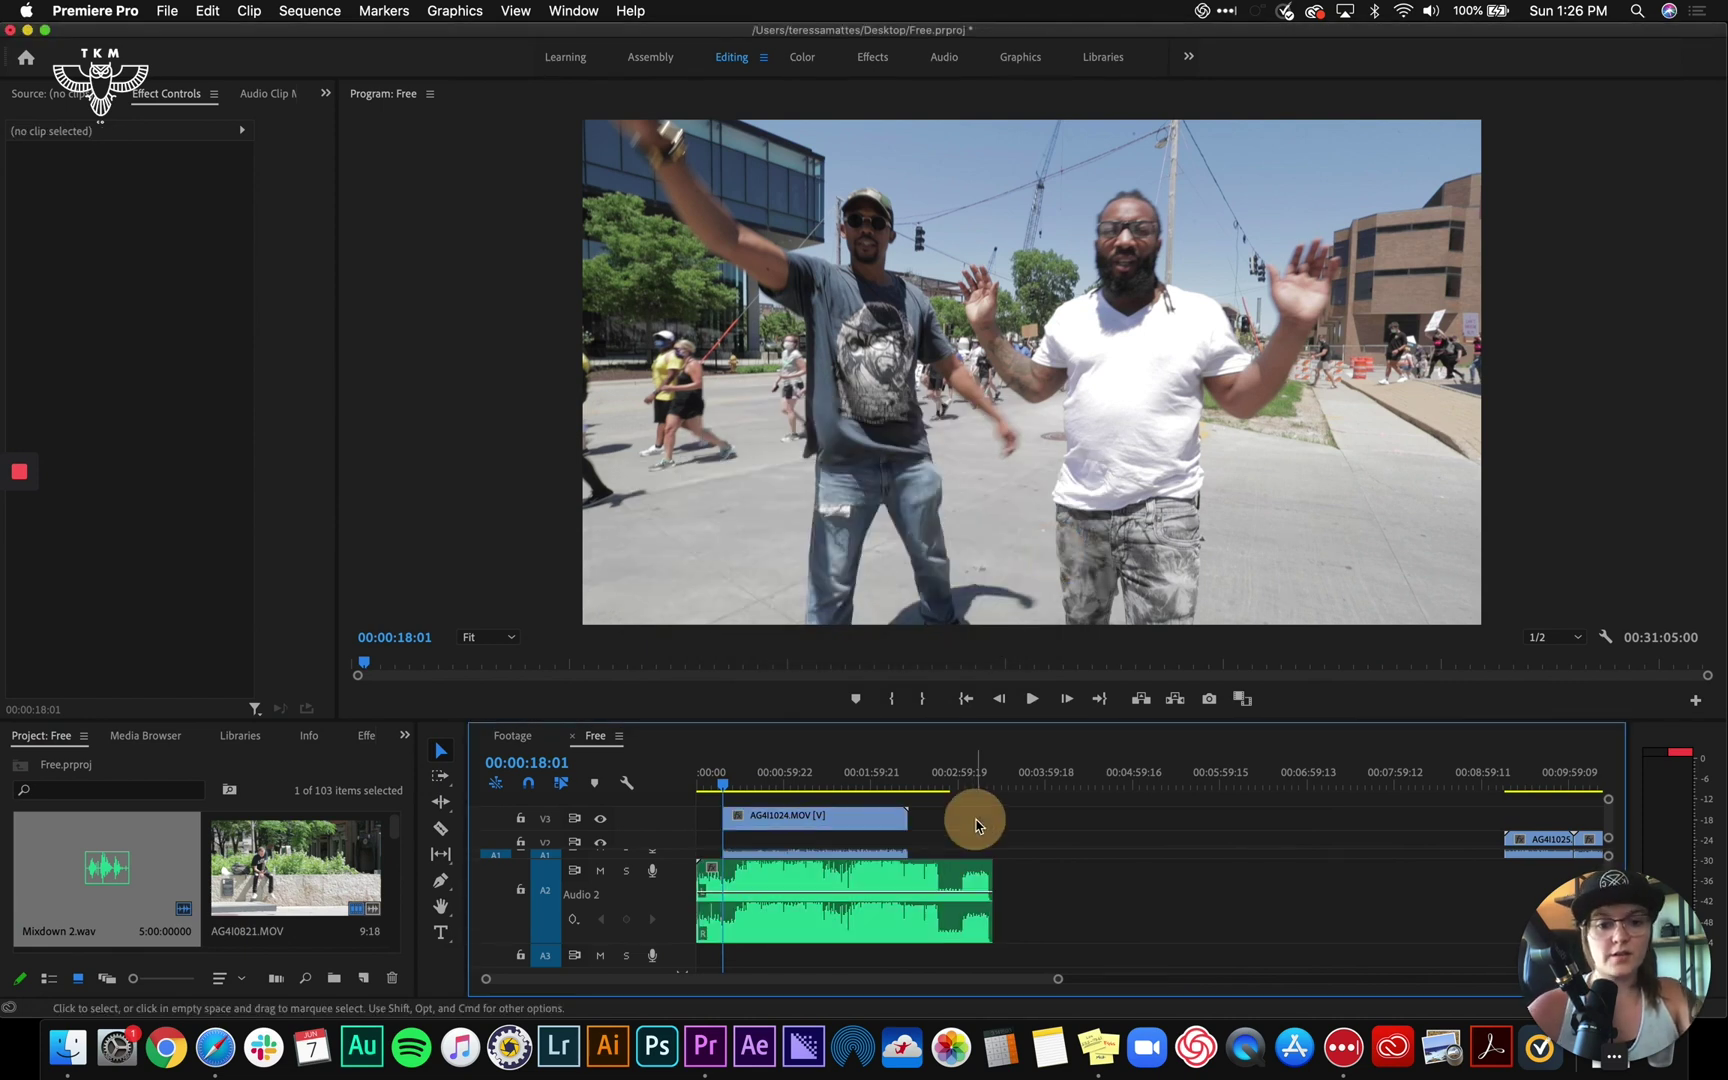
scroll(982, 830, down, 1)
scroll(985, 825, up, 1)
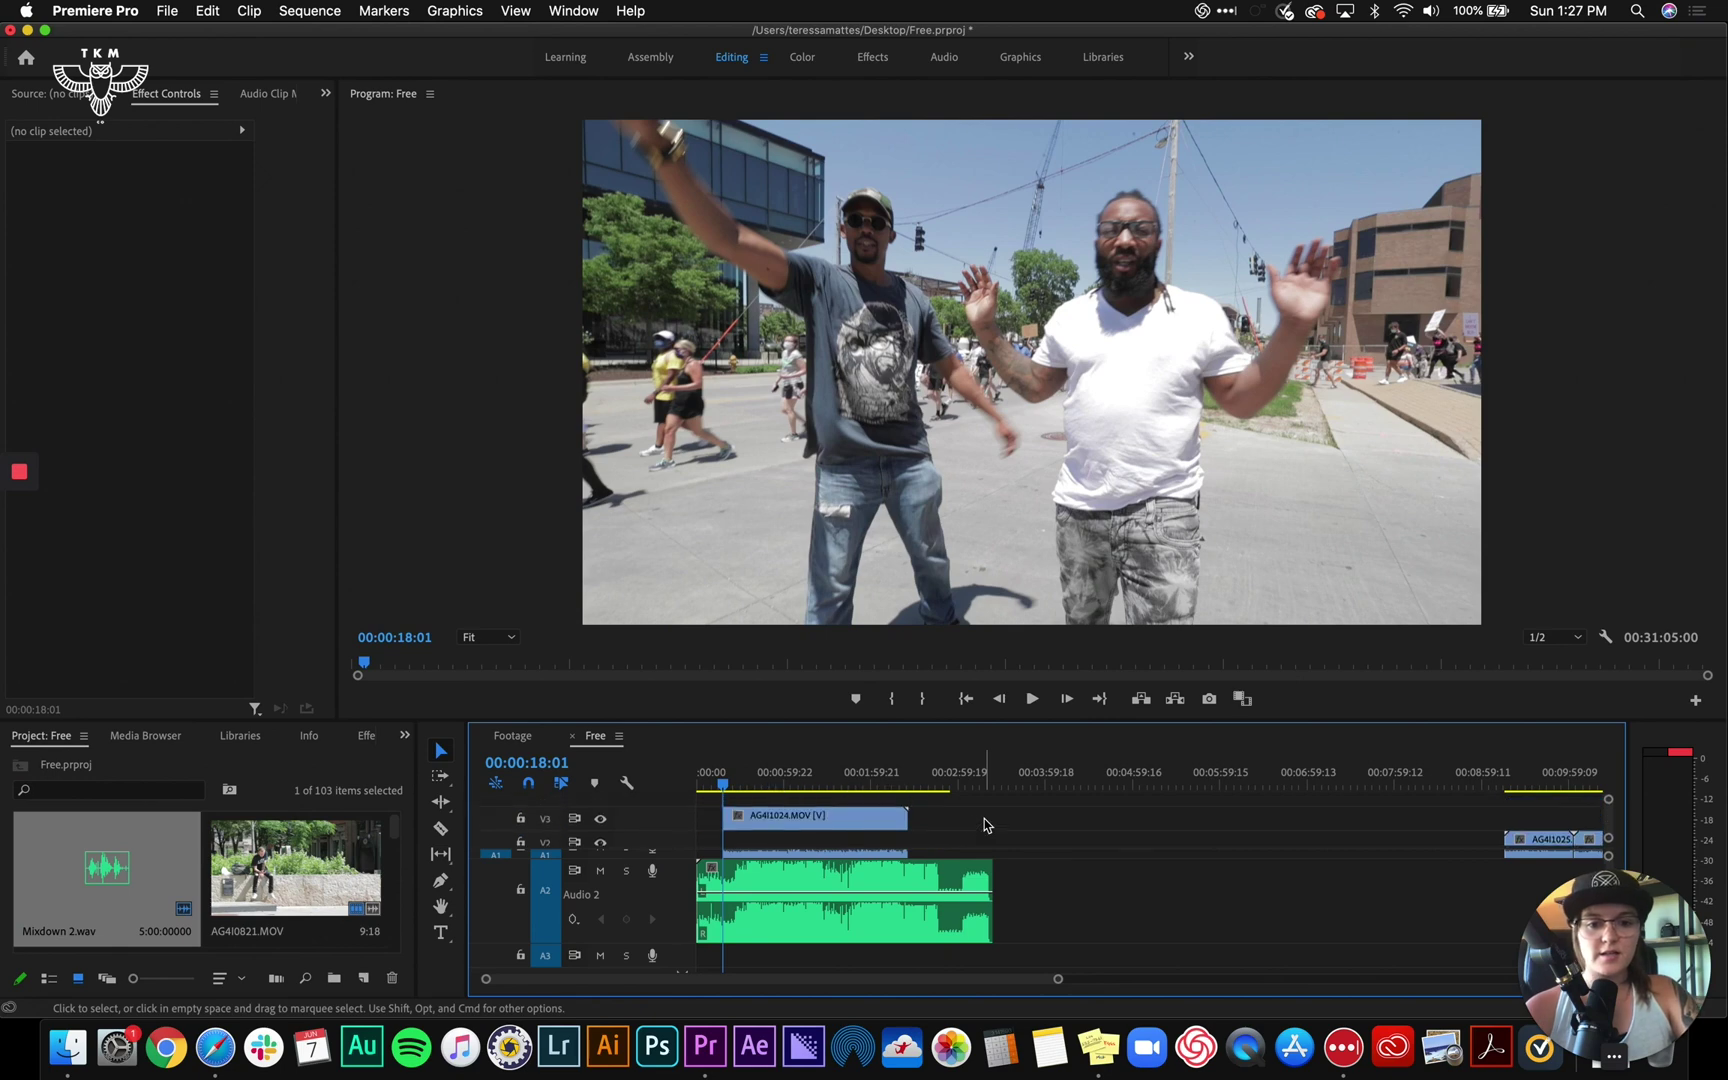
key(=)
key(=)
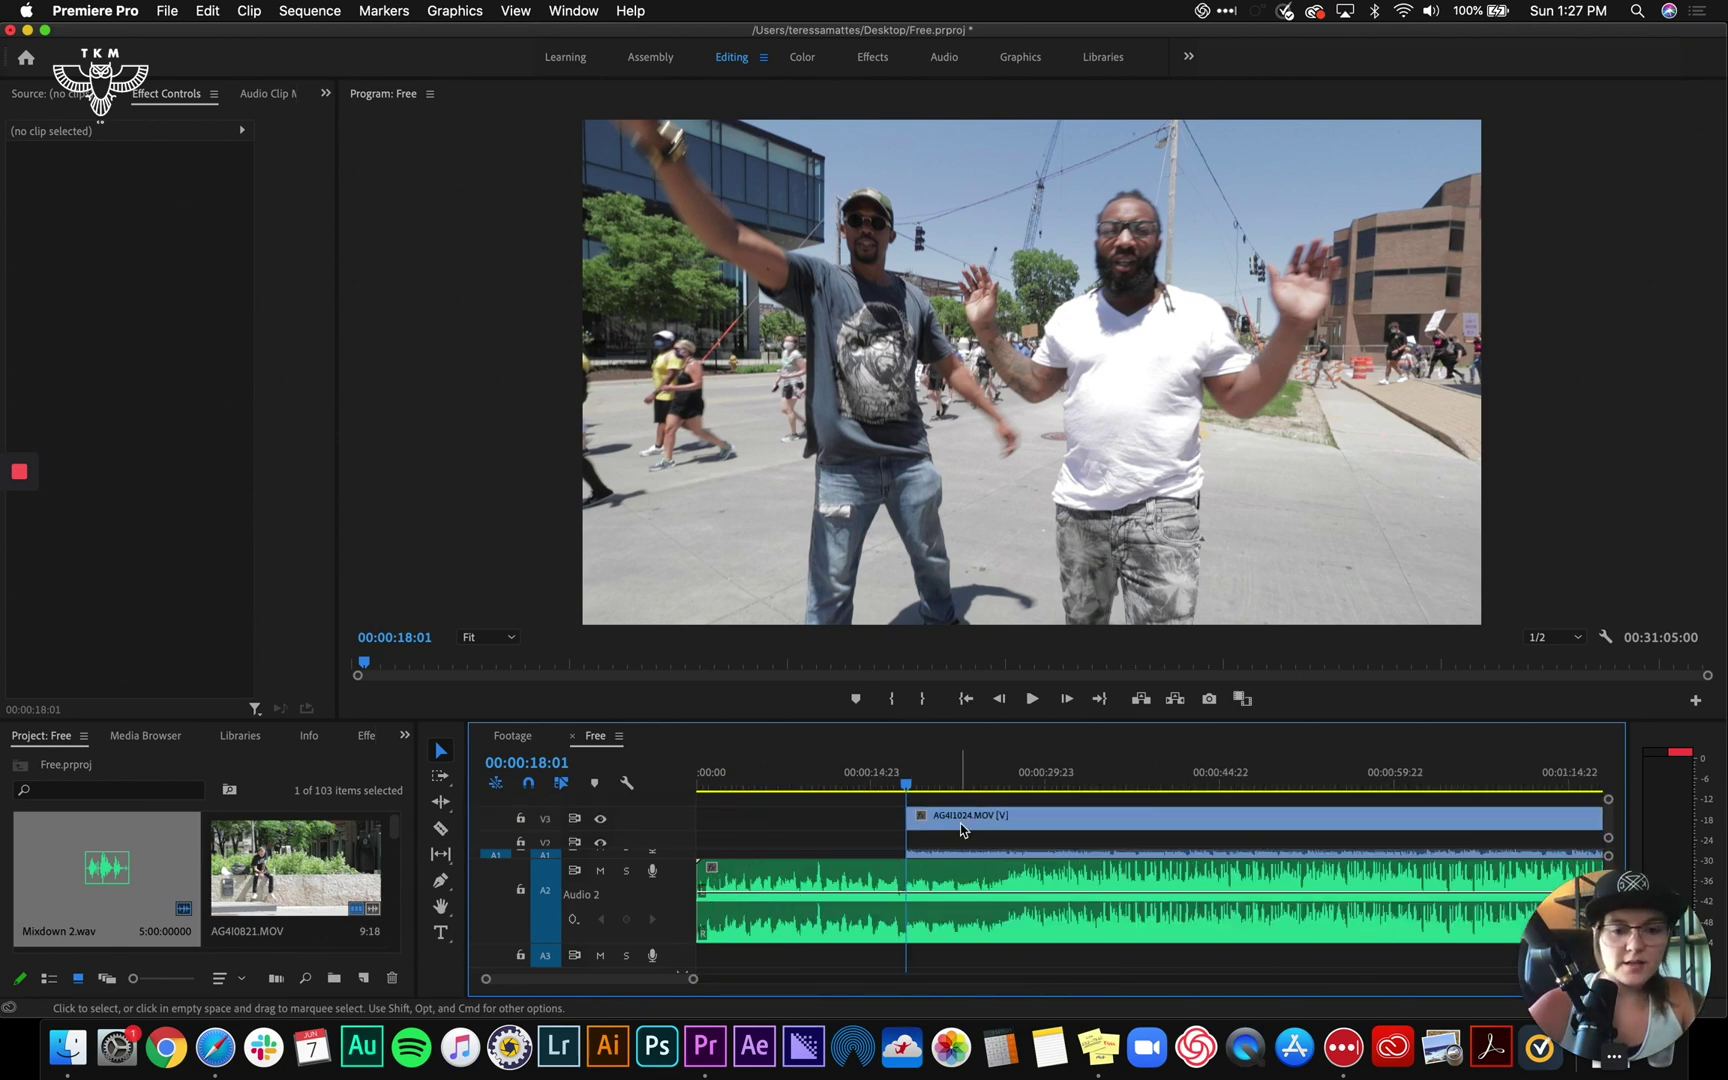
scroll(961, 828, down, 1)
scroll(961, 826, right, 2)
scroll(961, 835, up, 1)
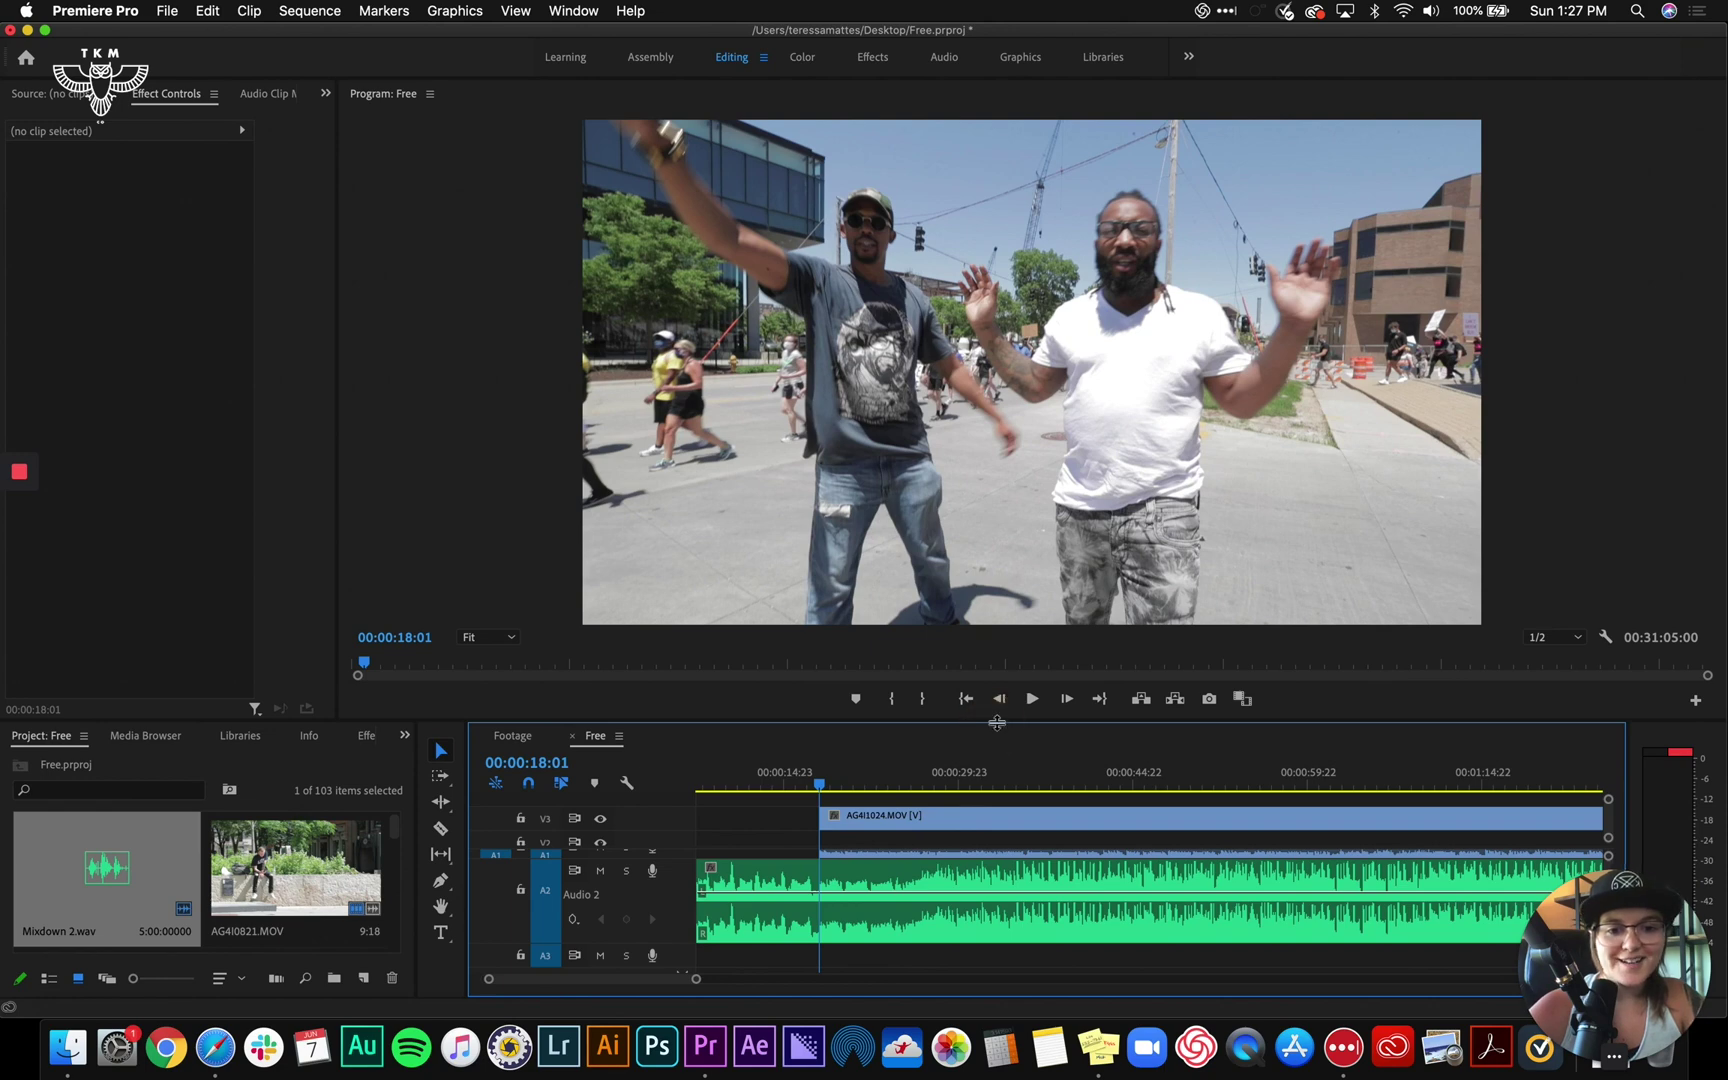
Enlarge the timeline tracks, zoom in around 00:00:18:01, and play to check sync
drag(1003, 721, 1003, 650)
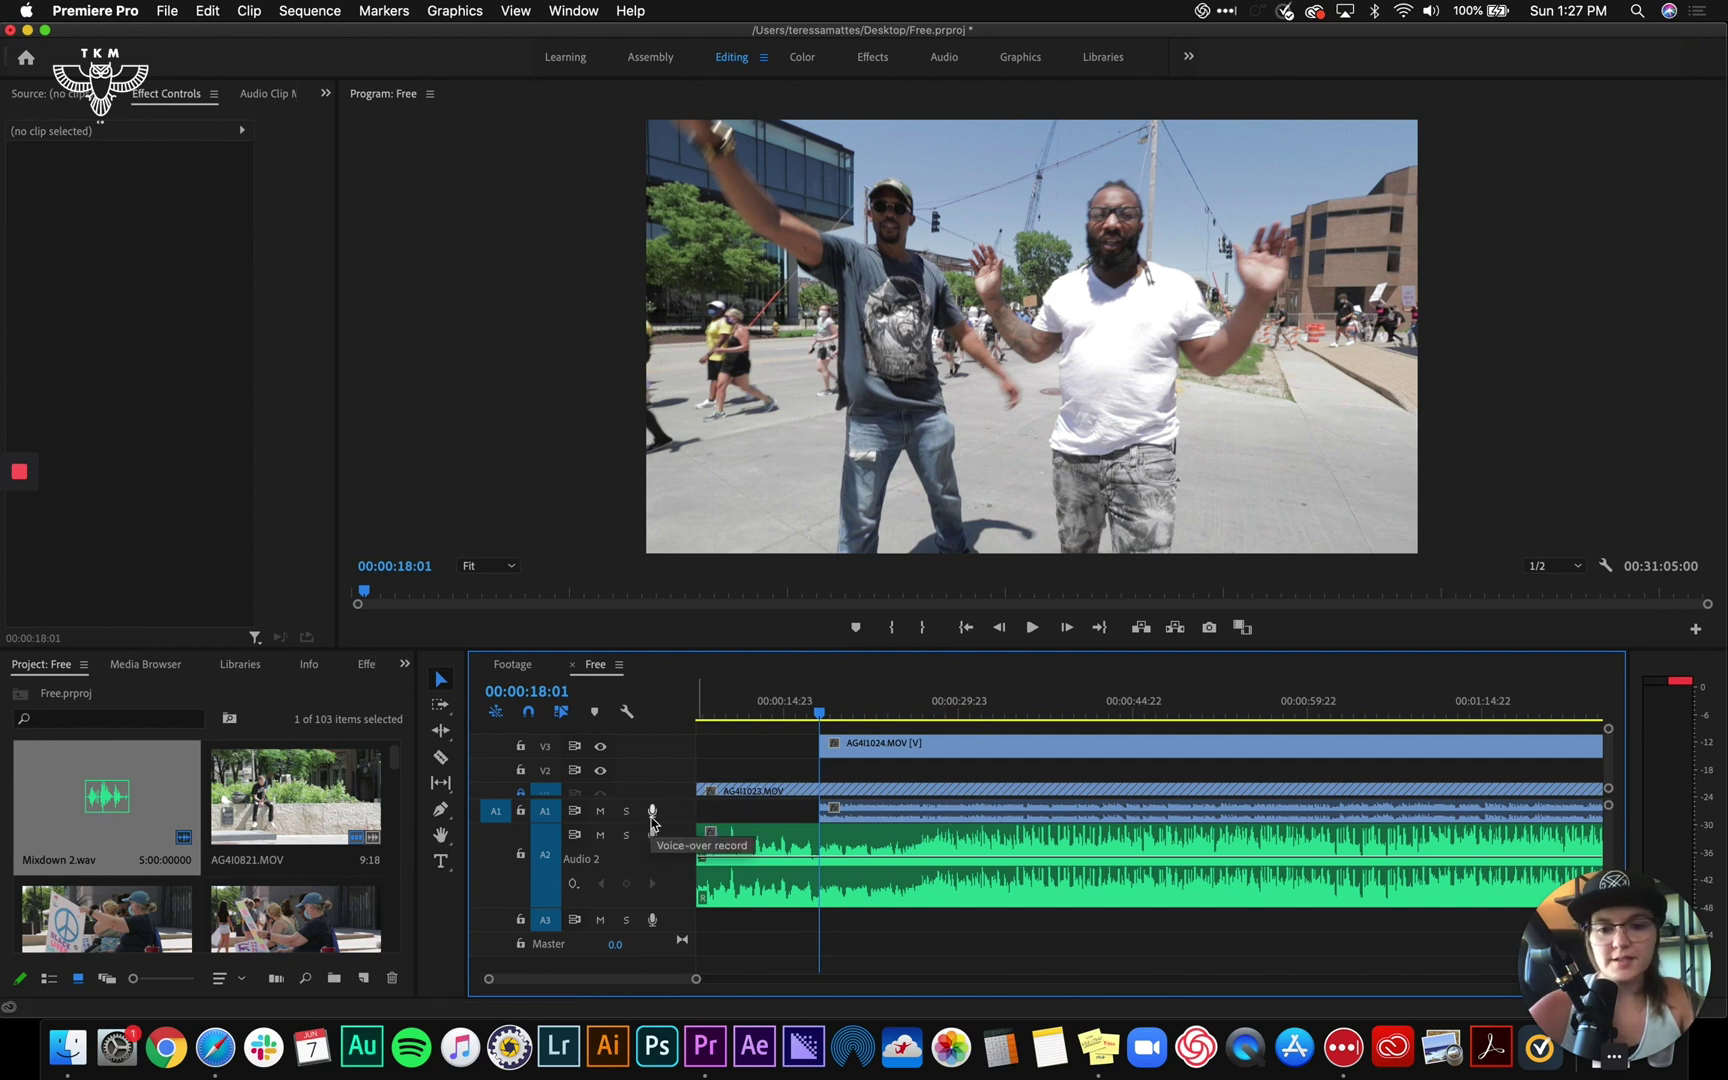
drag(655, 797, 655, 848)
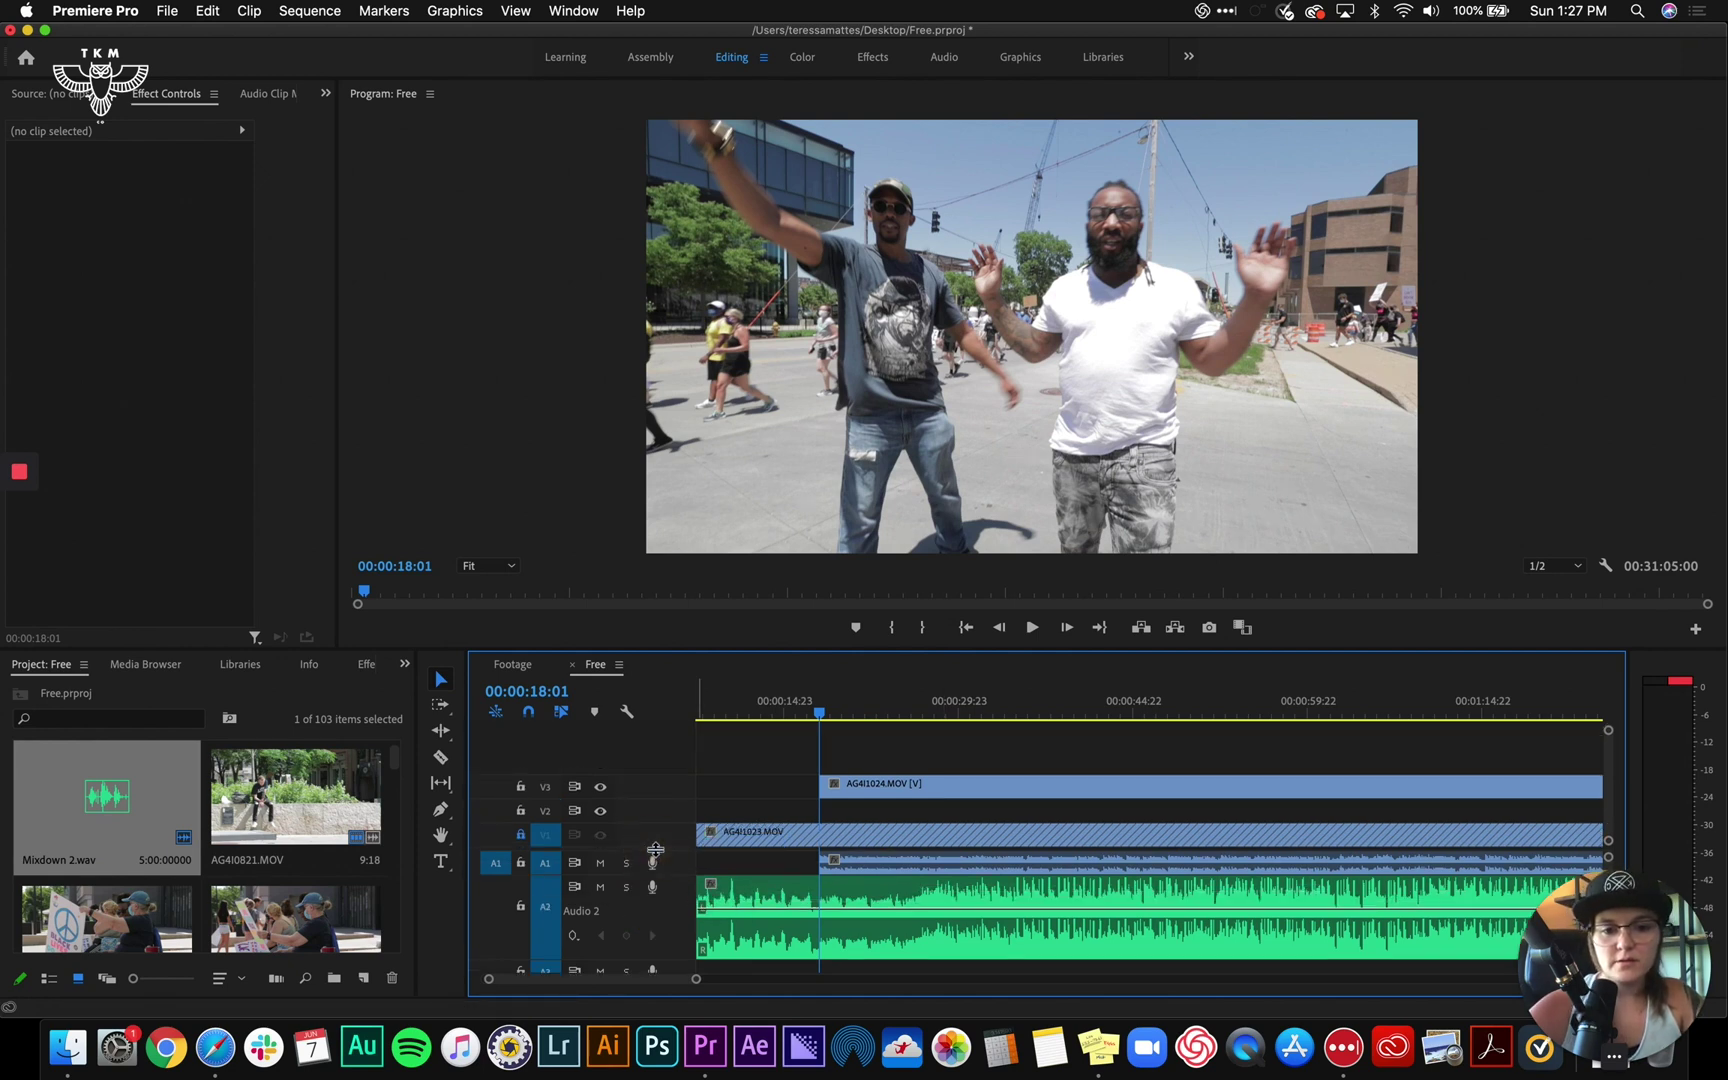
key(=)
key(=)
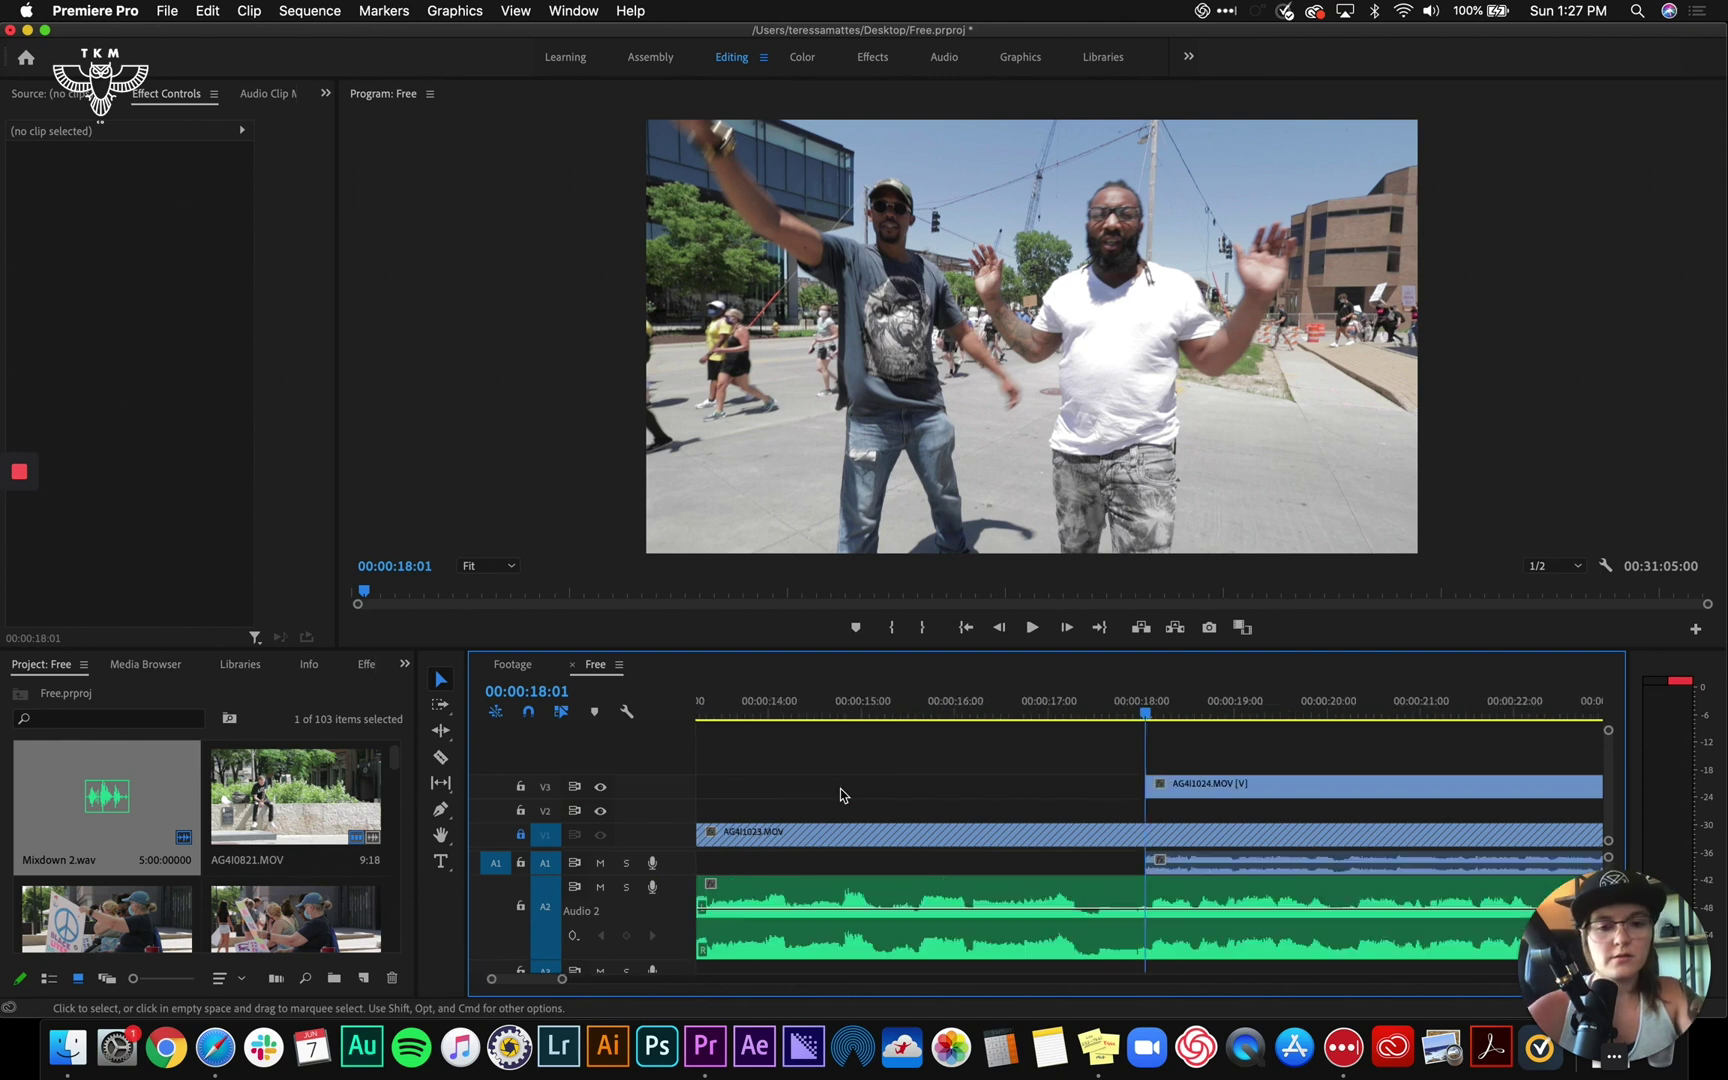
key(=)
scroll(1198, 828, right, 3)
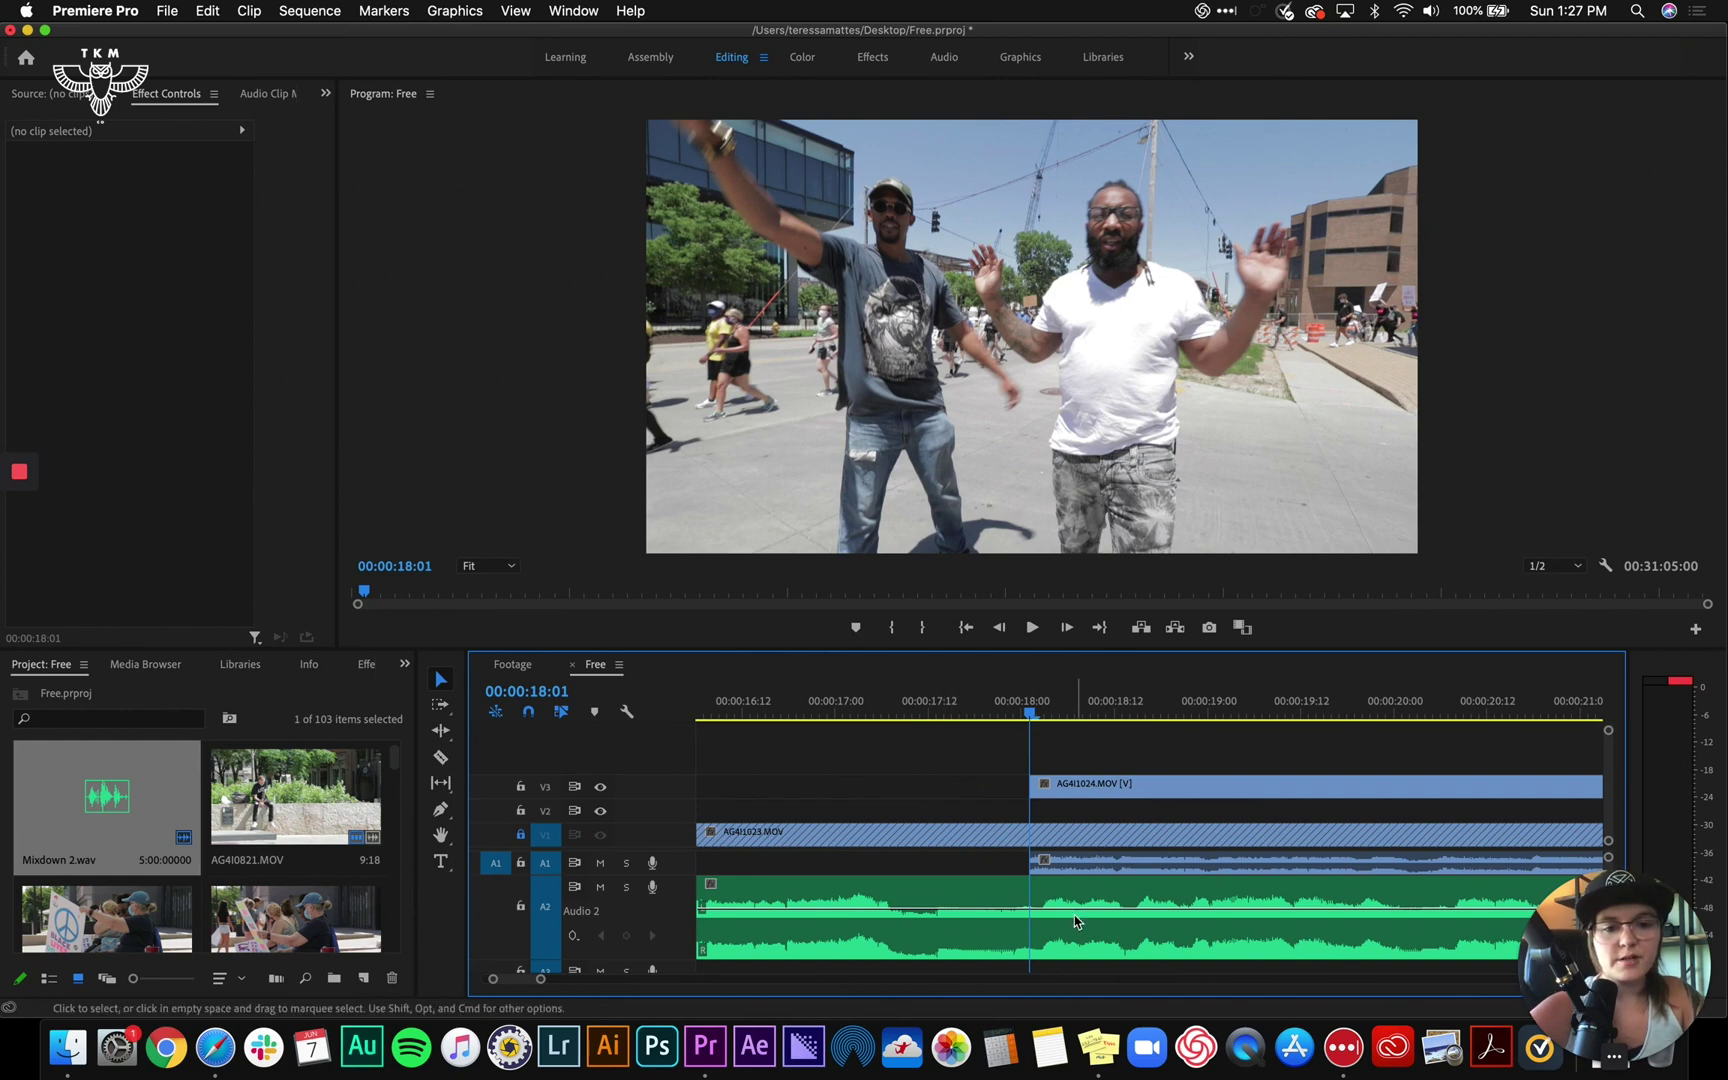
key(space)
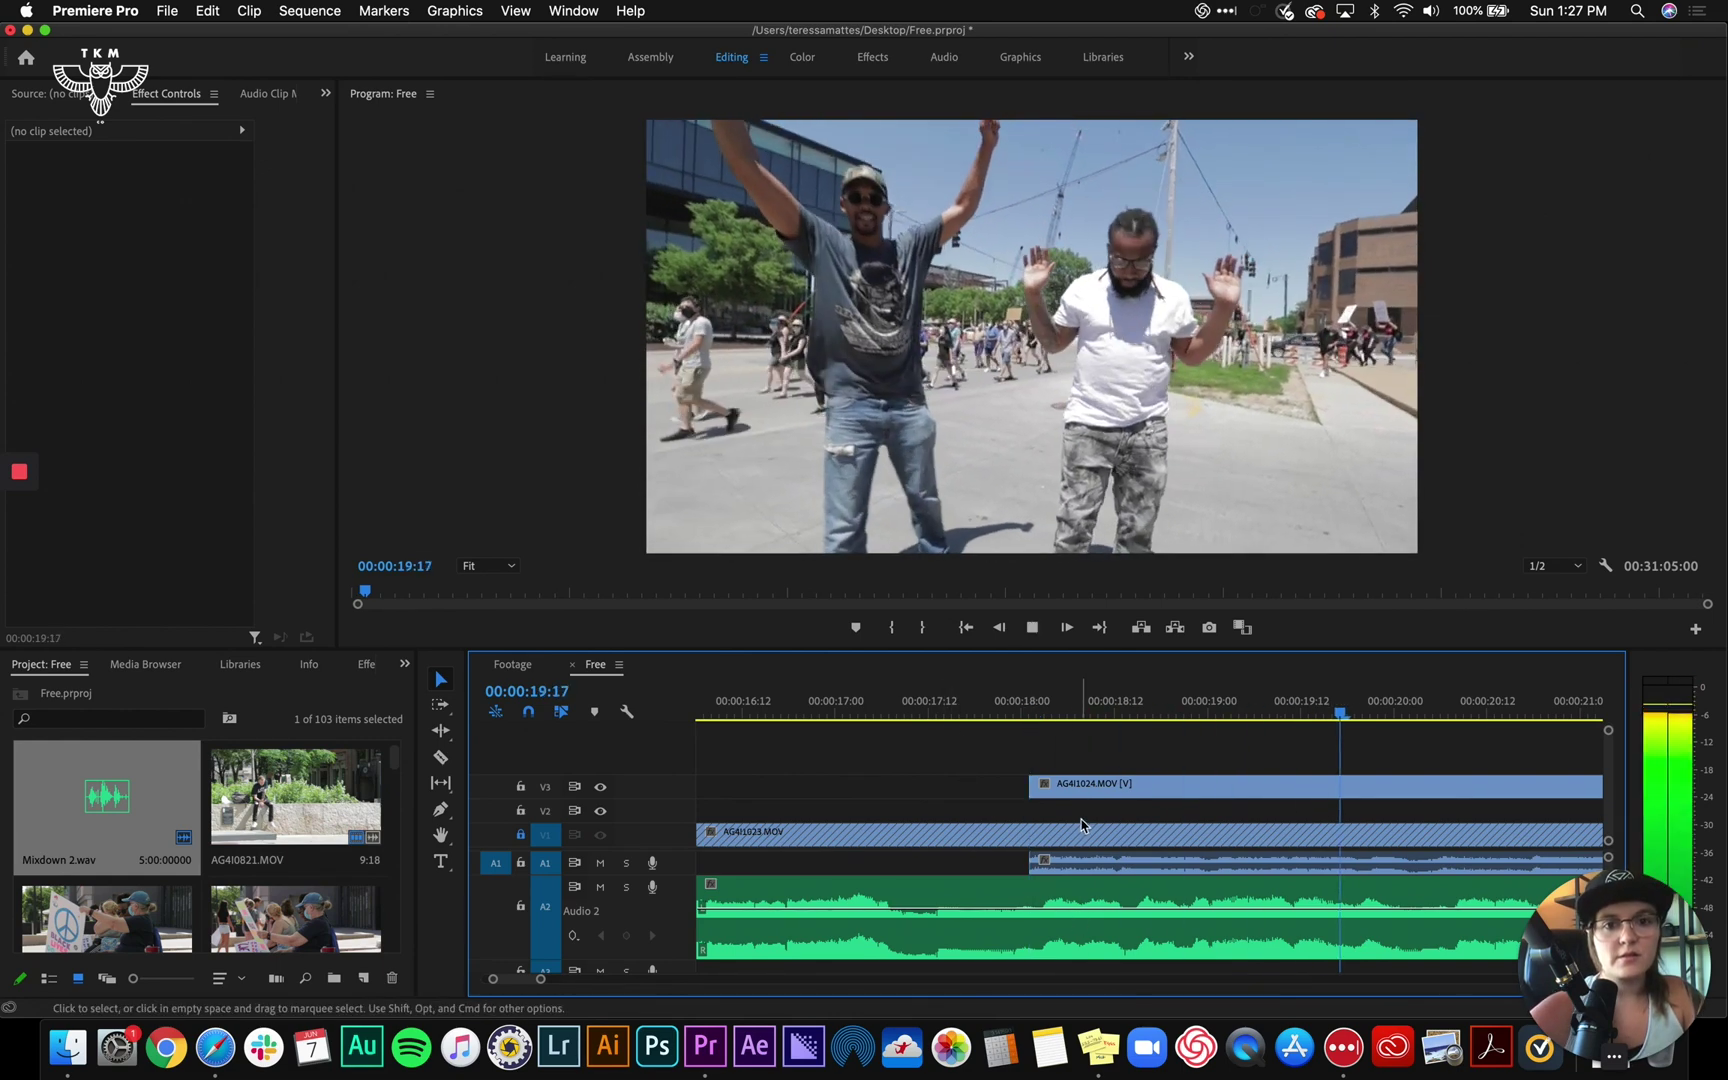
key(space)
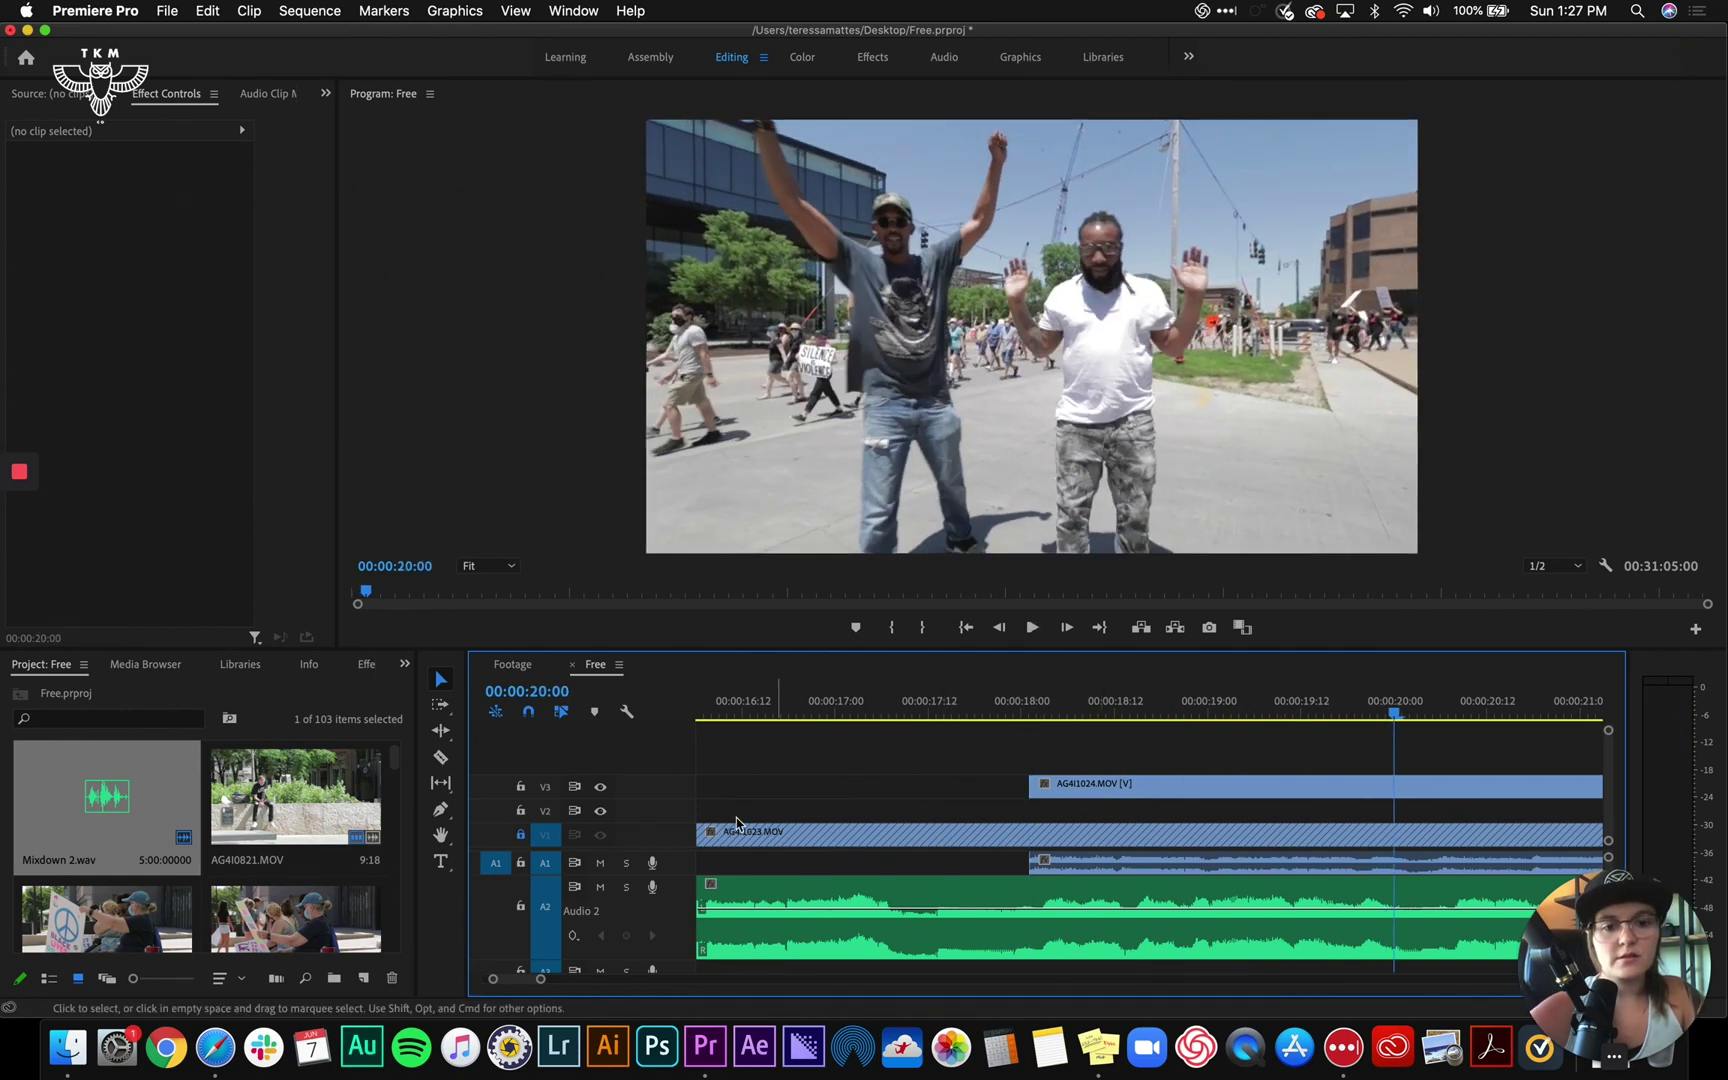
Mute the A2 track and replay from 17:22 to compare the clip audio
click(601, 888)
click(1005, 711)
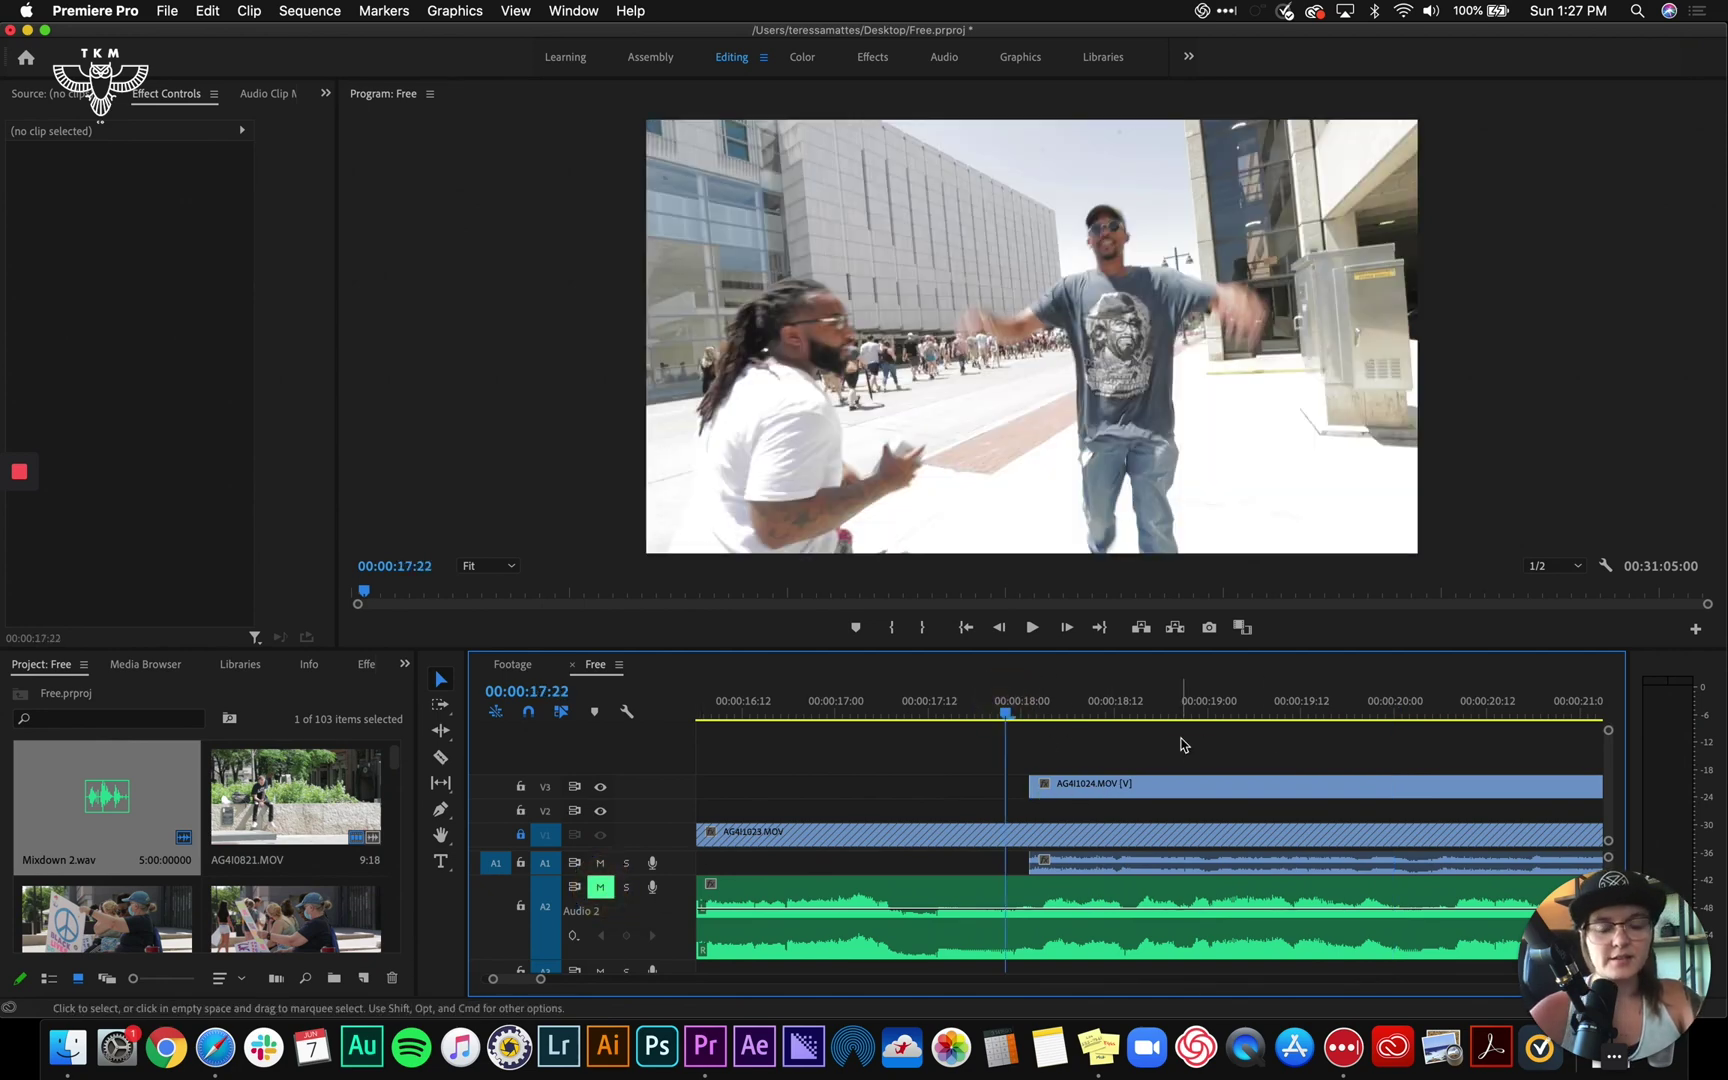
key(space)
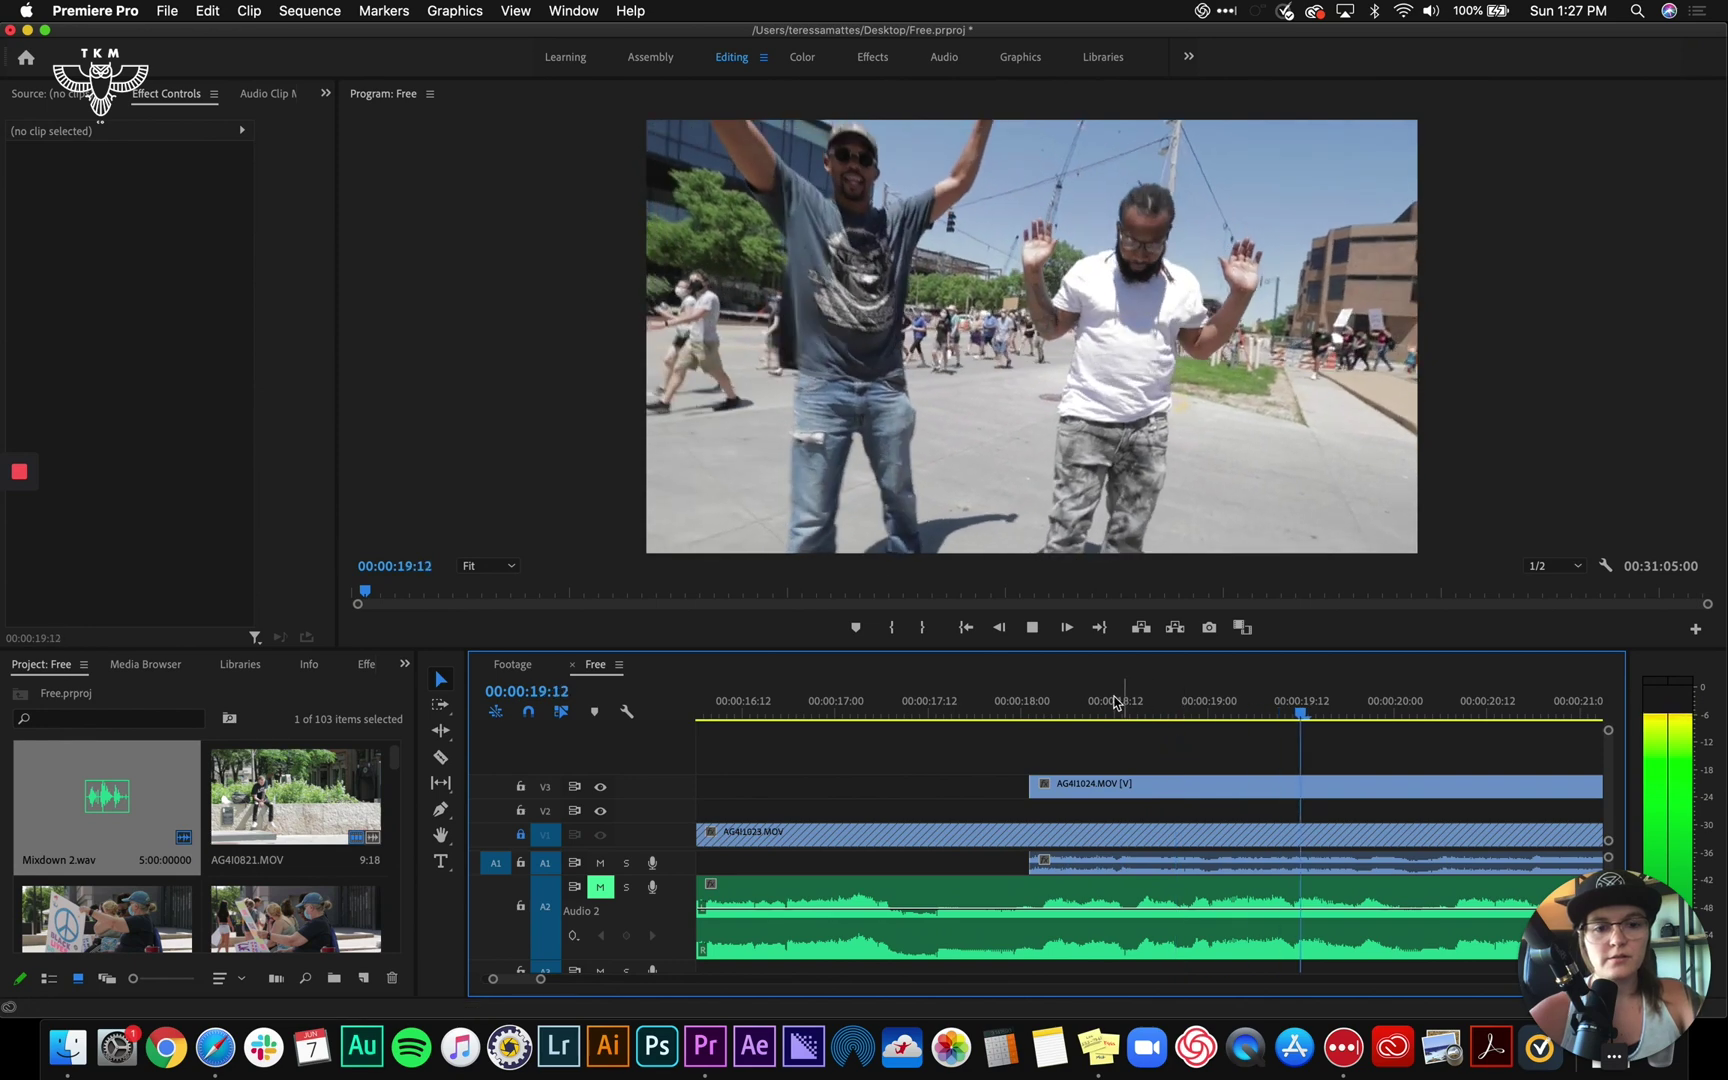
click(1028, 704)
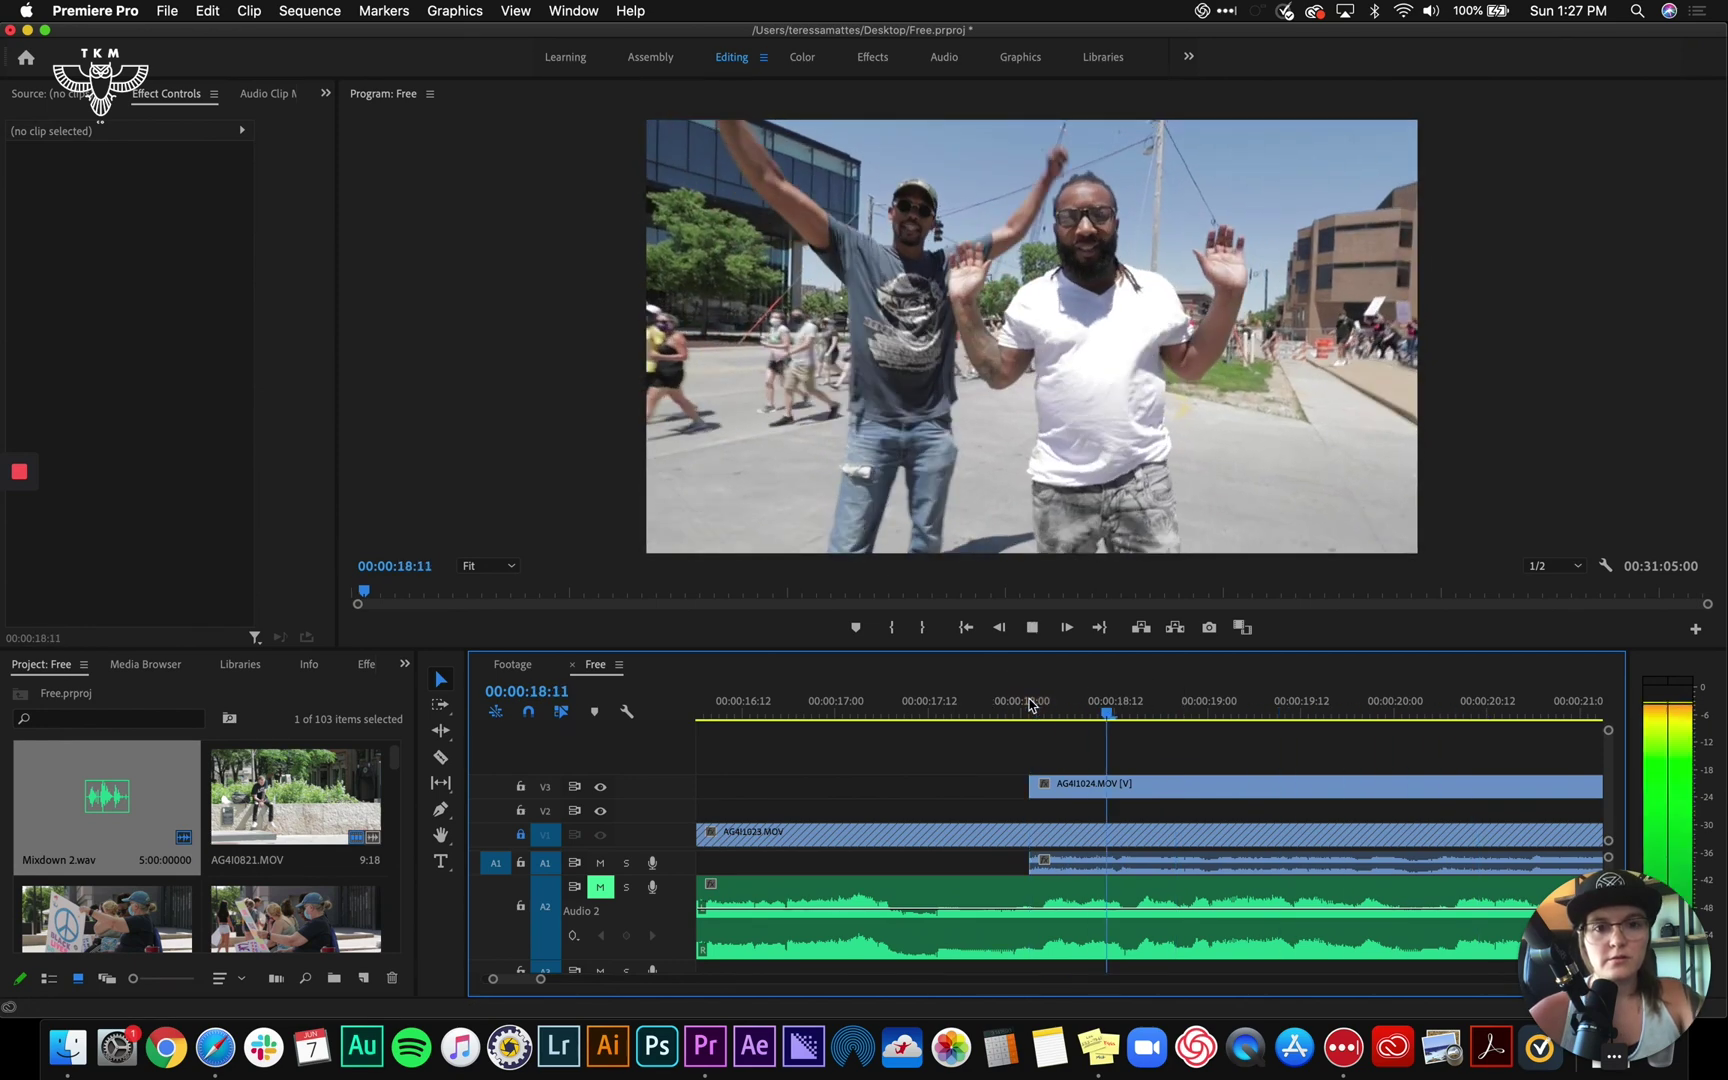
key(space)
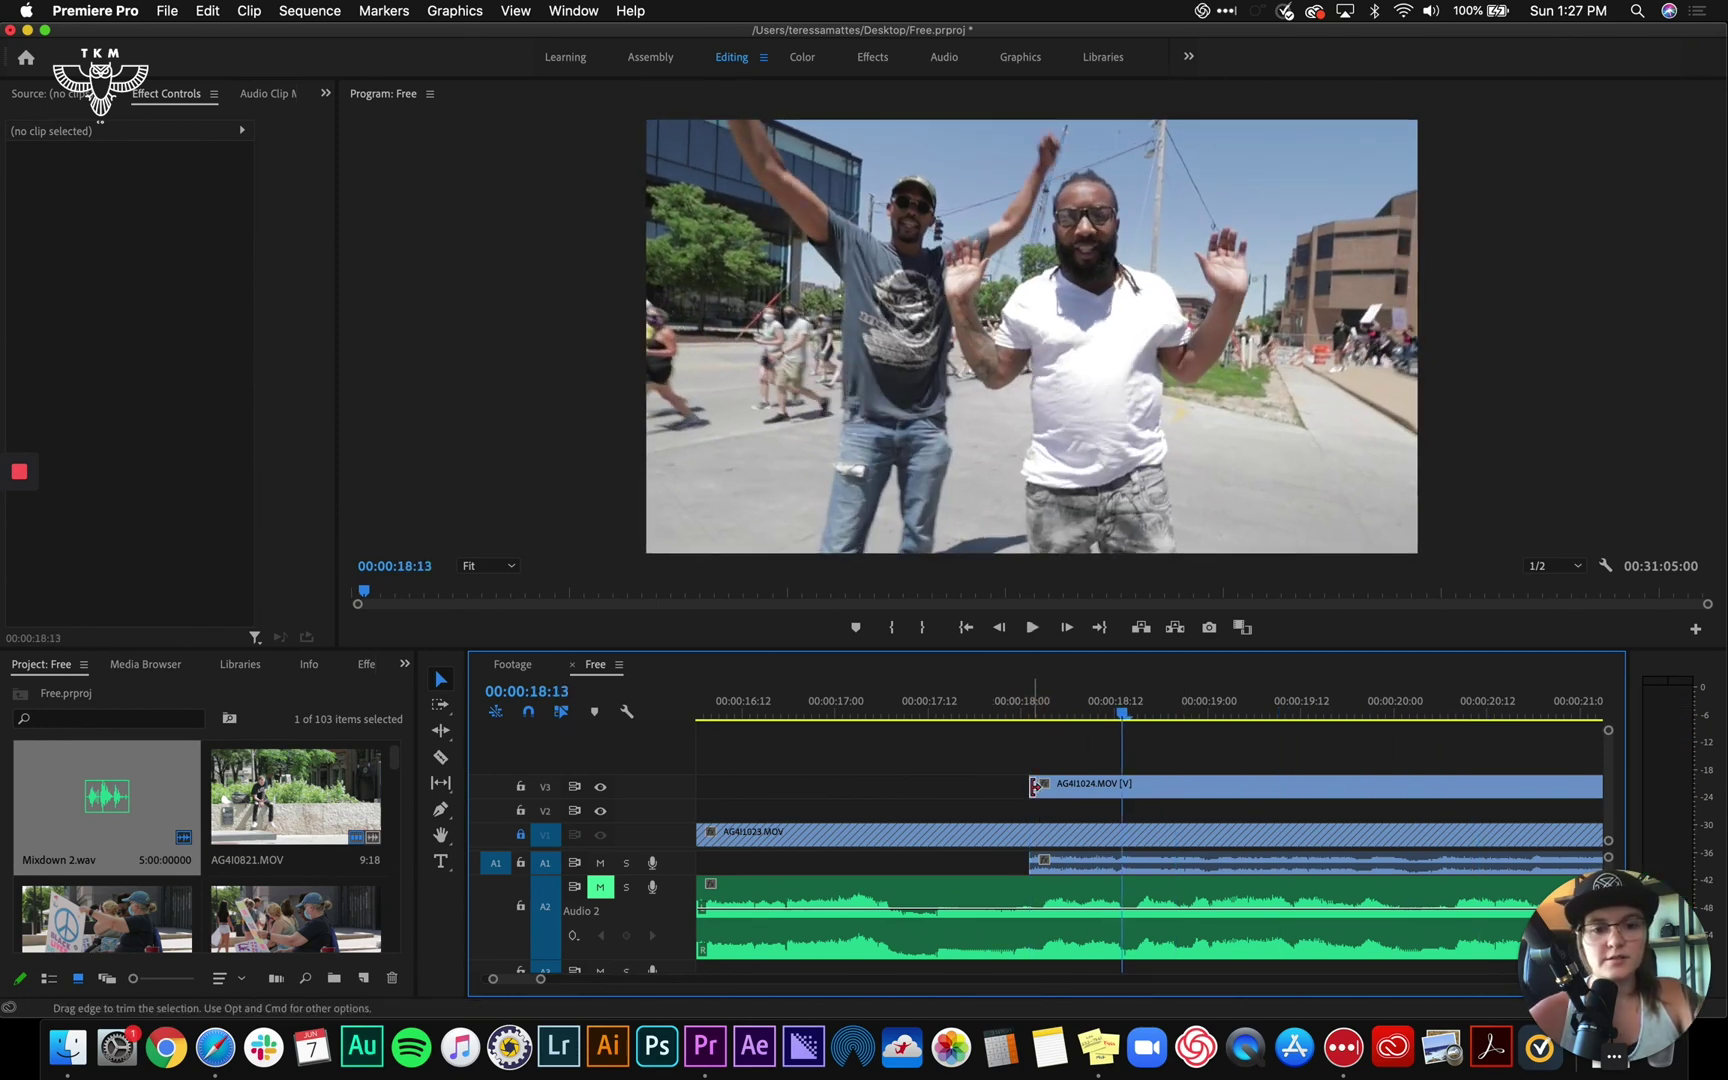
Trim the start of the V3 AG4I1024.MOV clip to the sync point near 00:00:18:00
drag(1032, 784, 1078, 797)
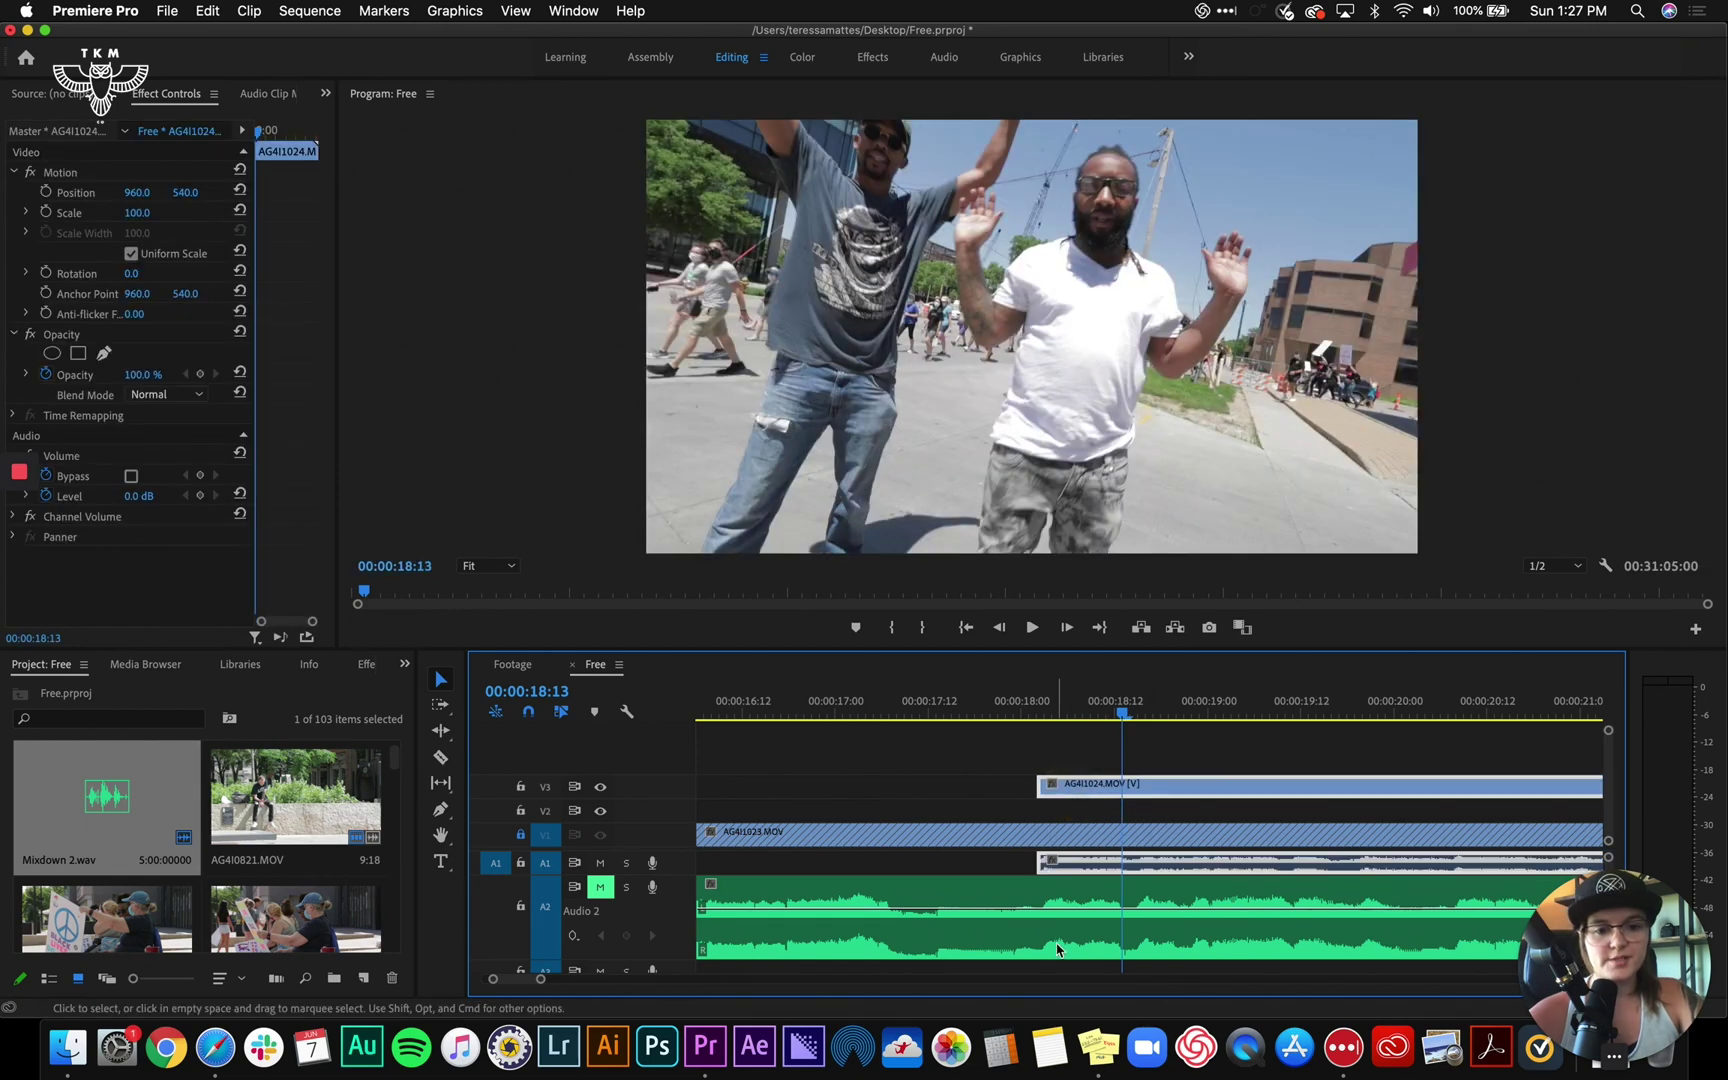
click(1018, 760)
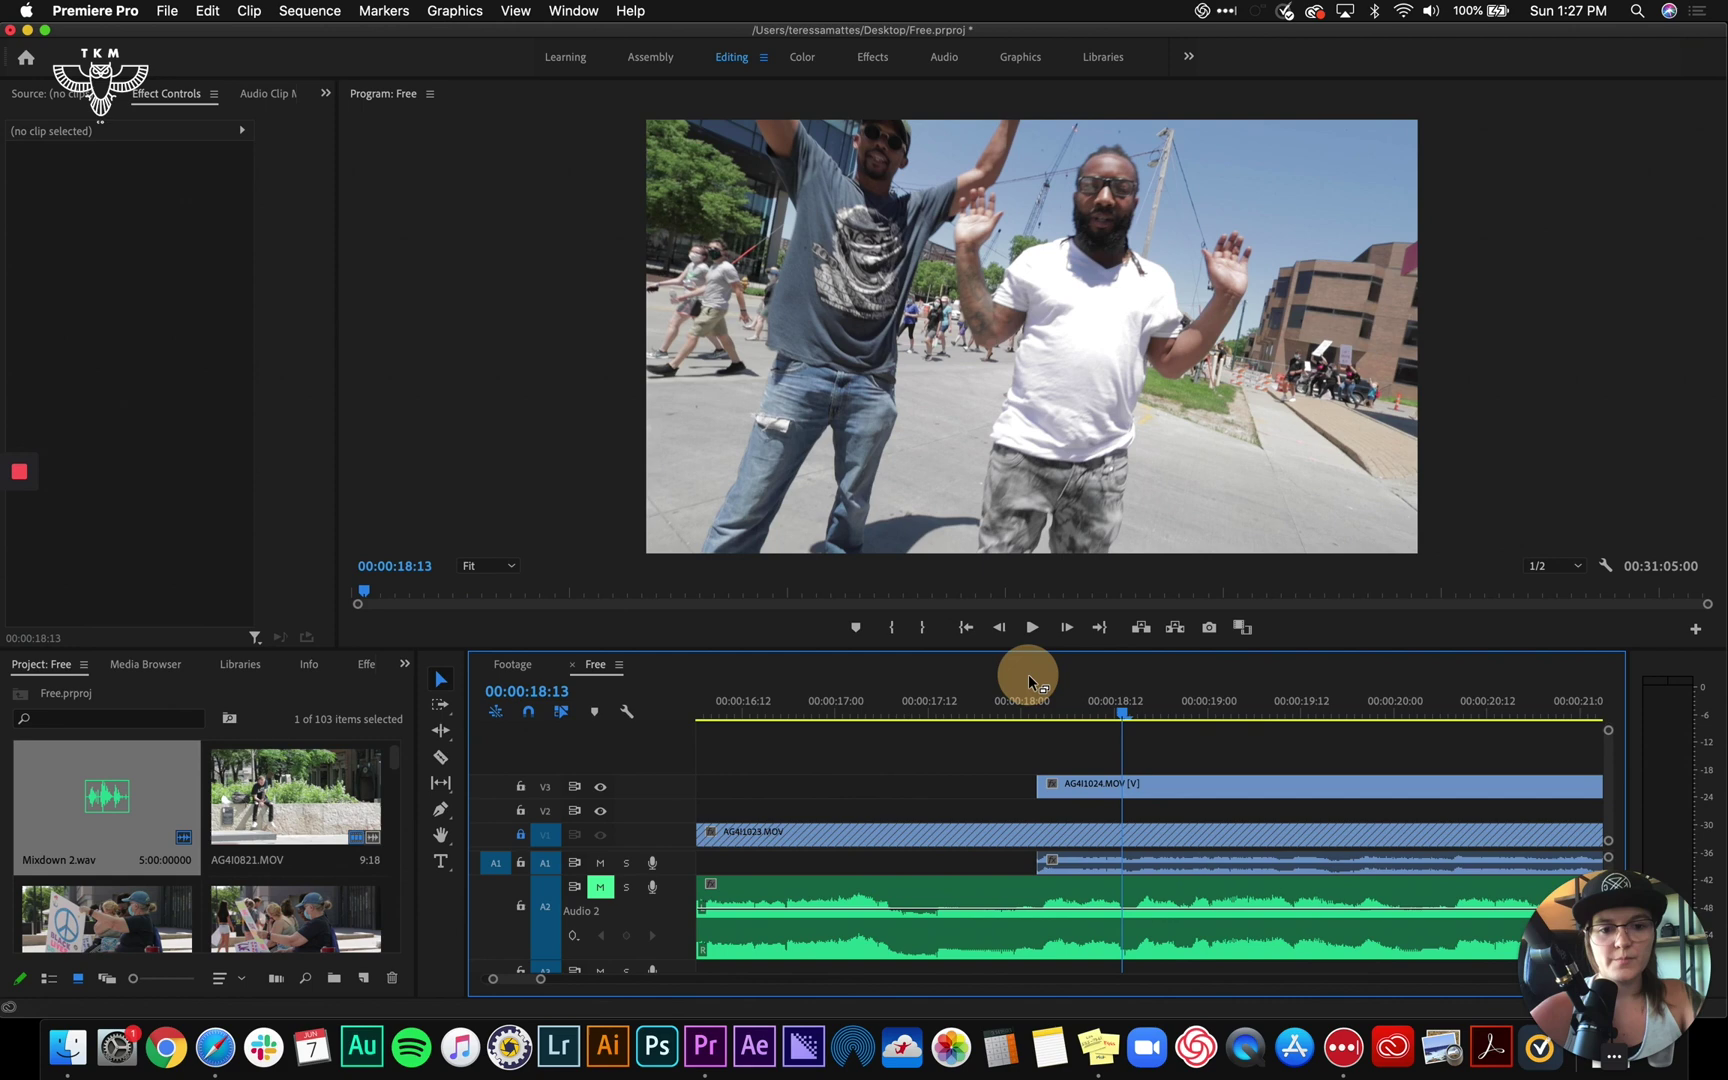
drag(1026, 712, 1176, 712)
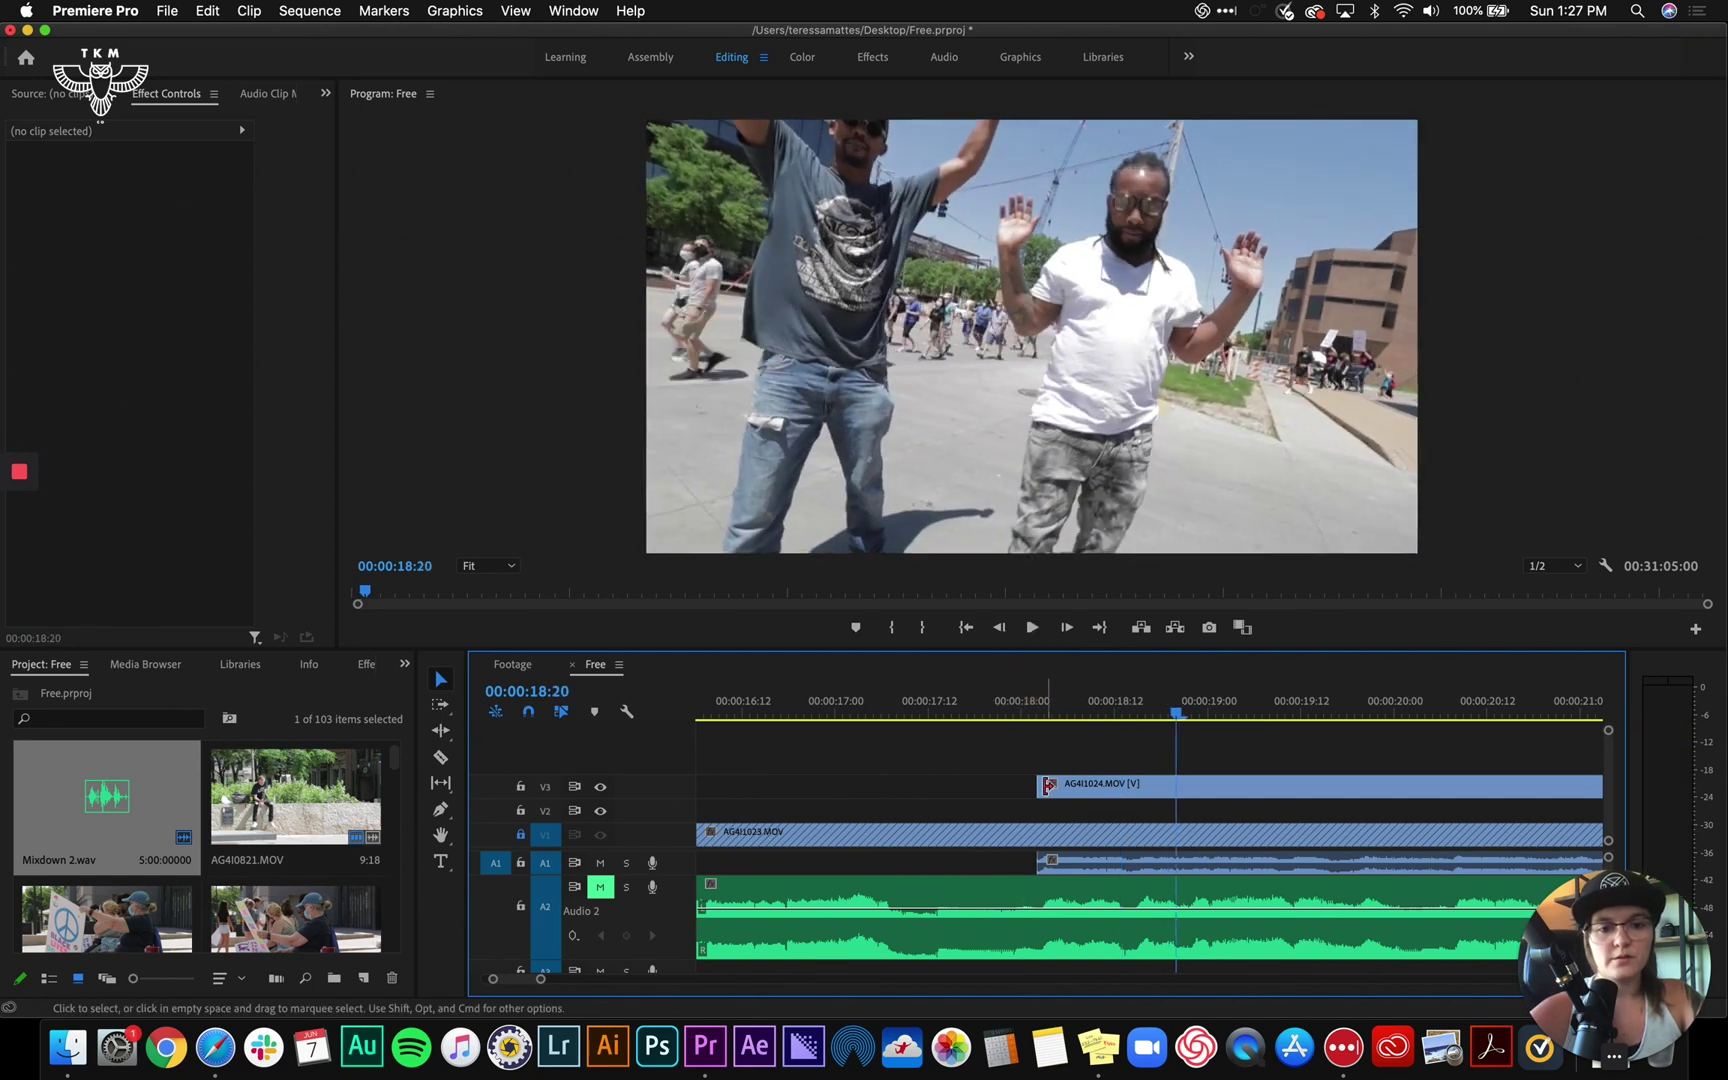
click(1033, 785)
drag(1033, 785, 1021, 785)
Replay from 17:21 to review the trim, then select the four stacked clips
click(999, 712)
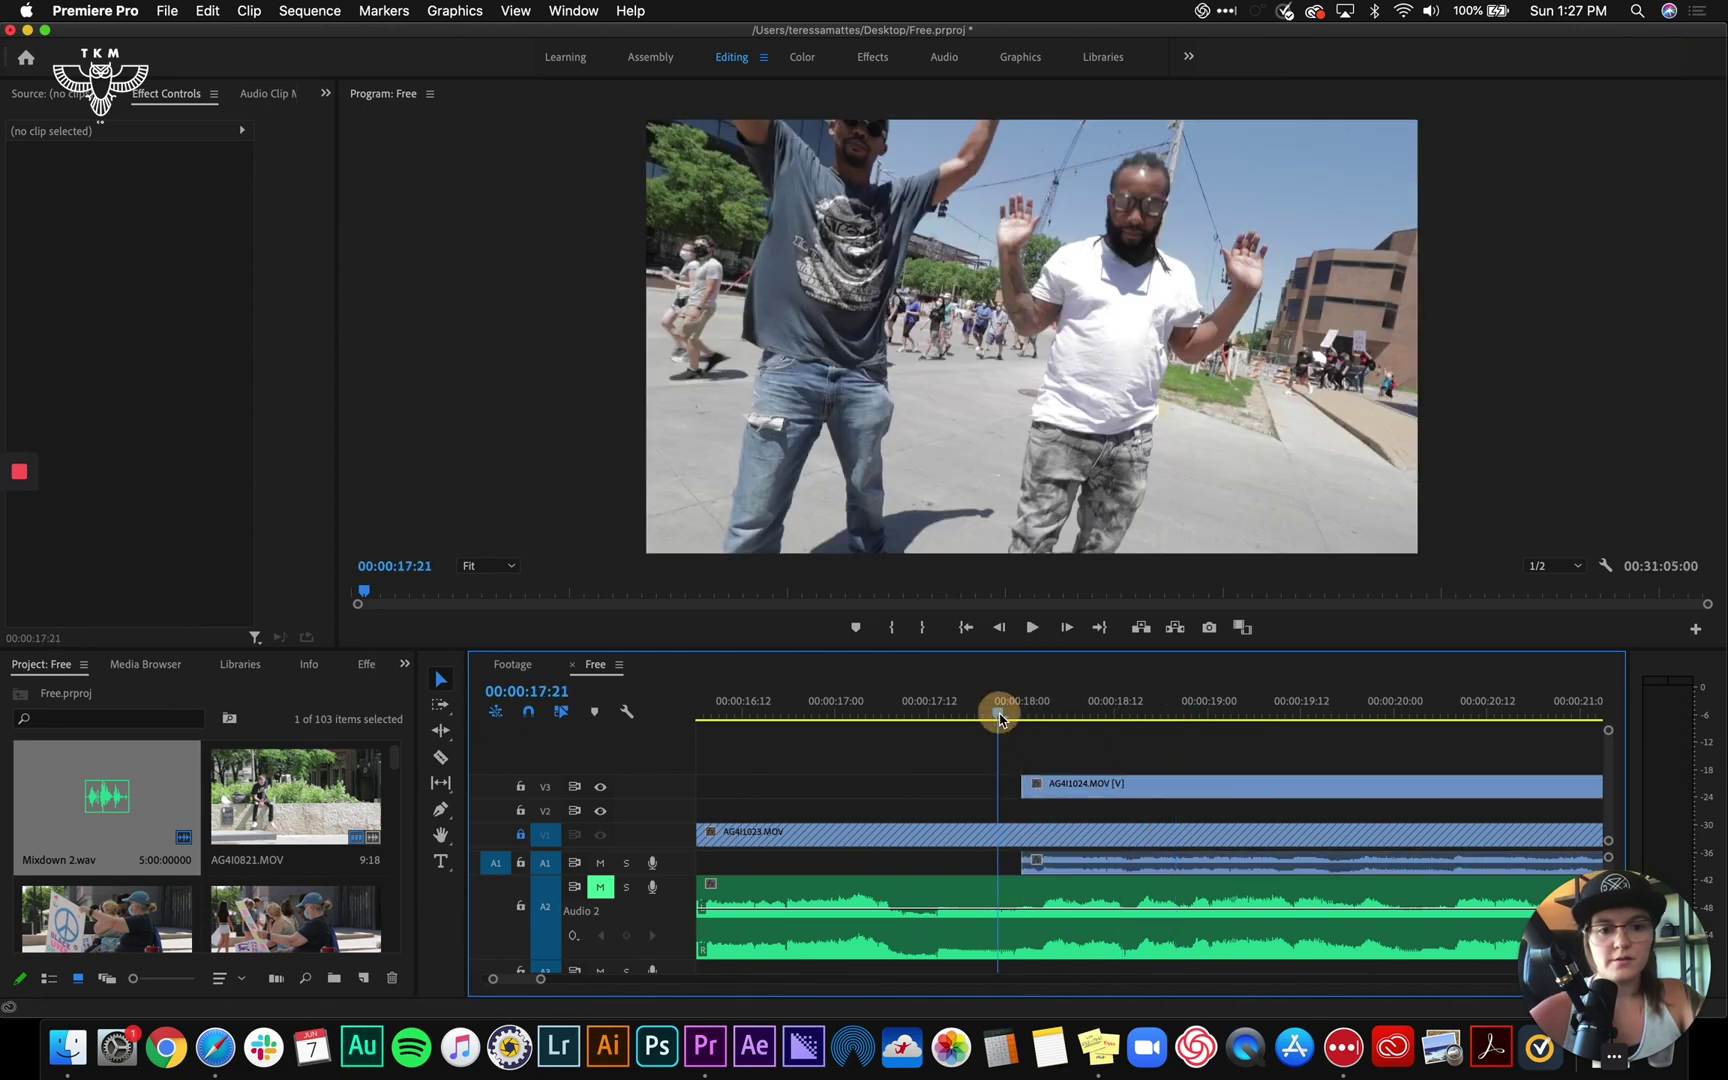
key(space)
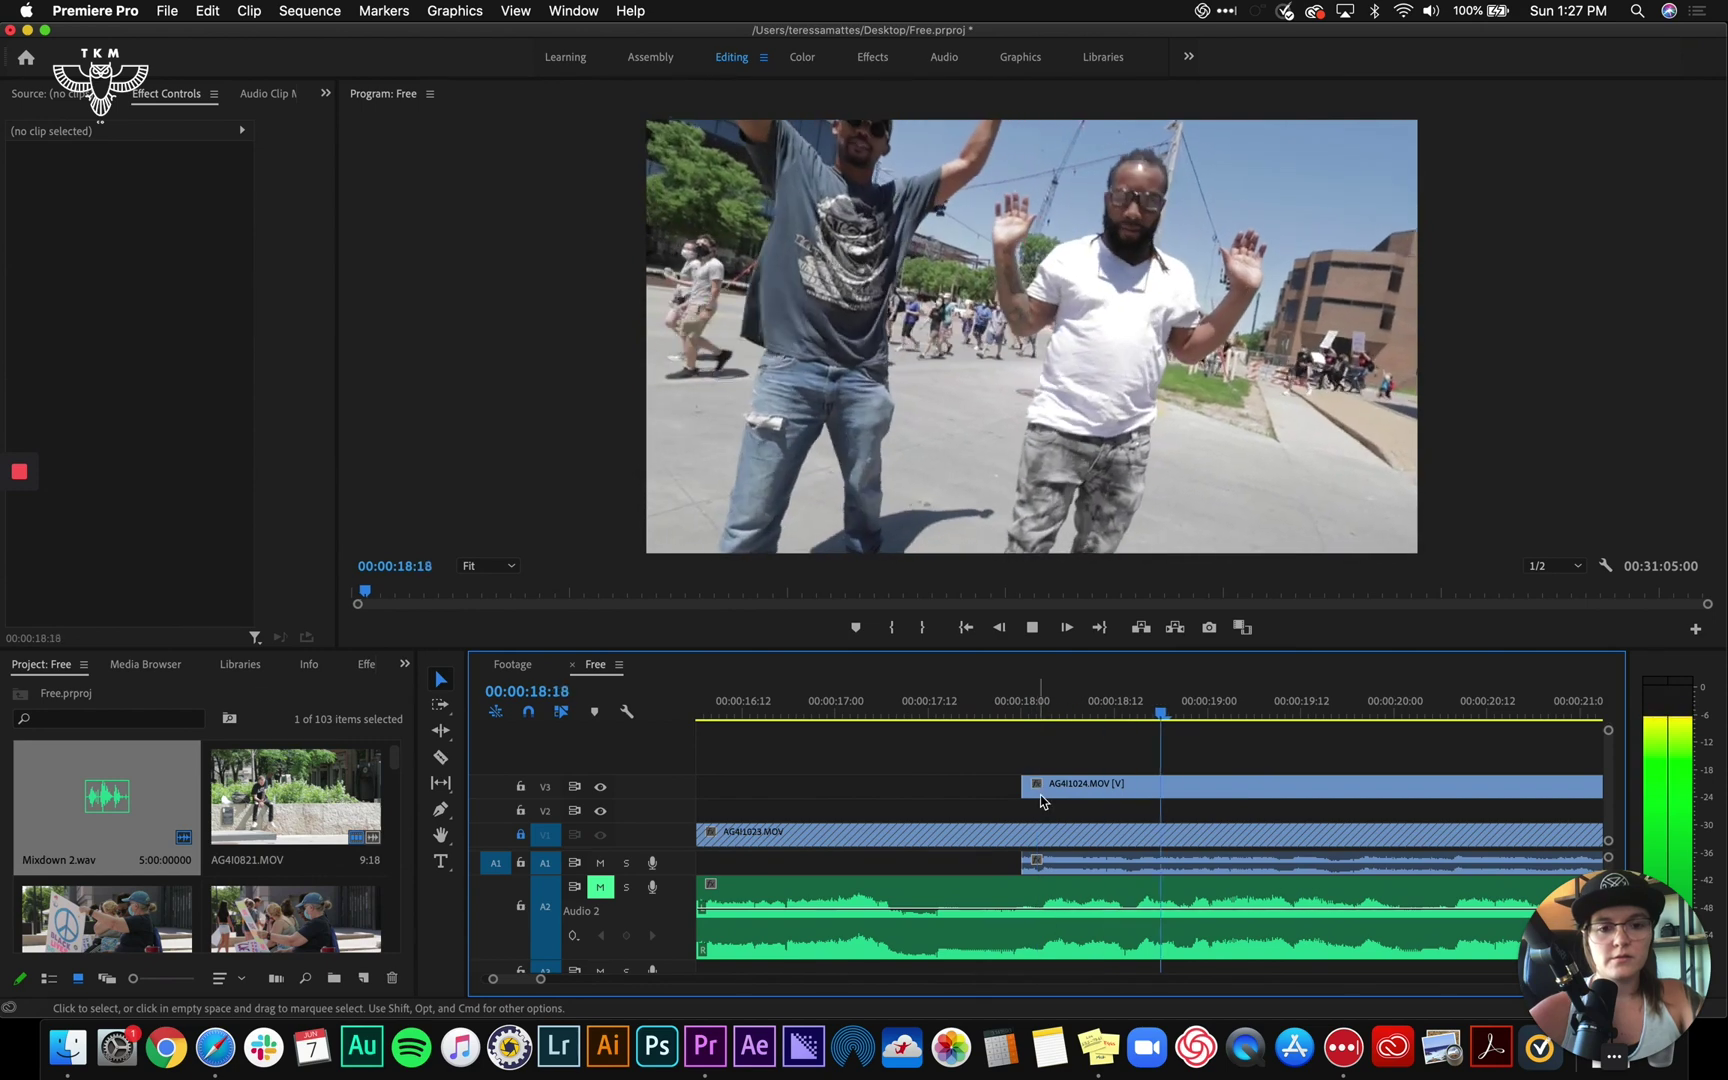
key(space)
drag(1071, 779, 1072, 880)
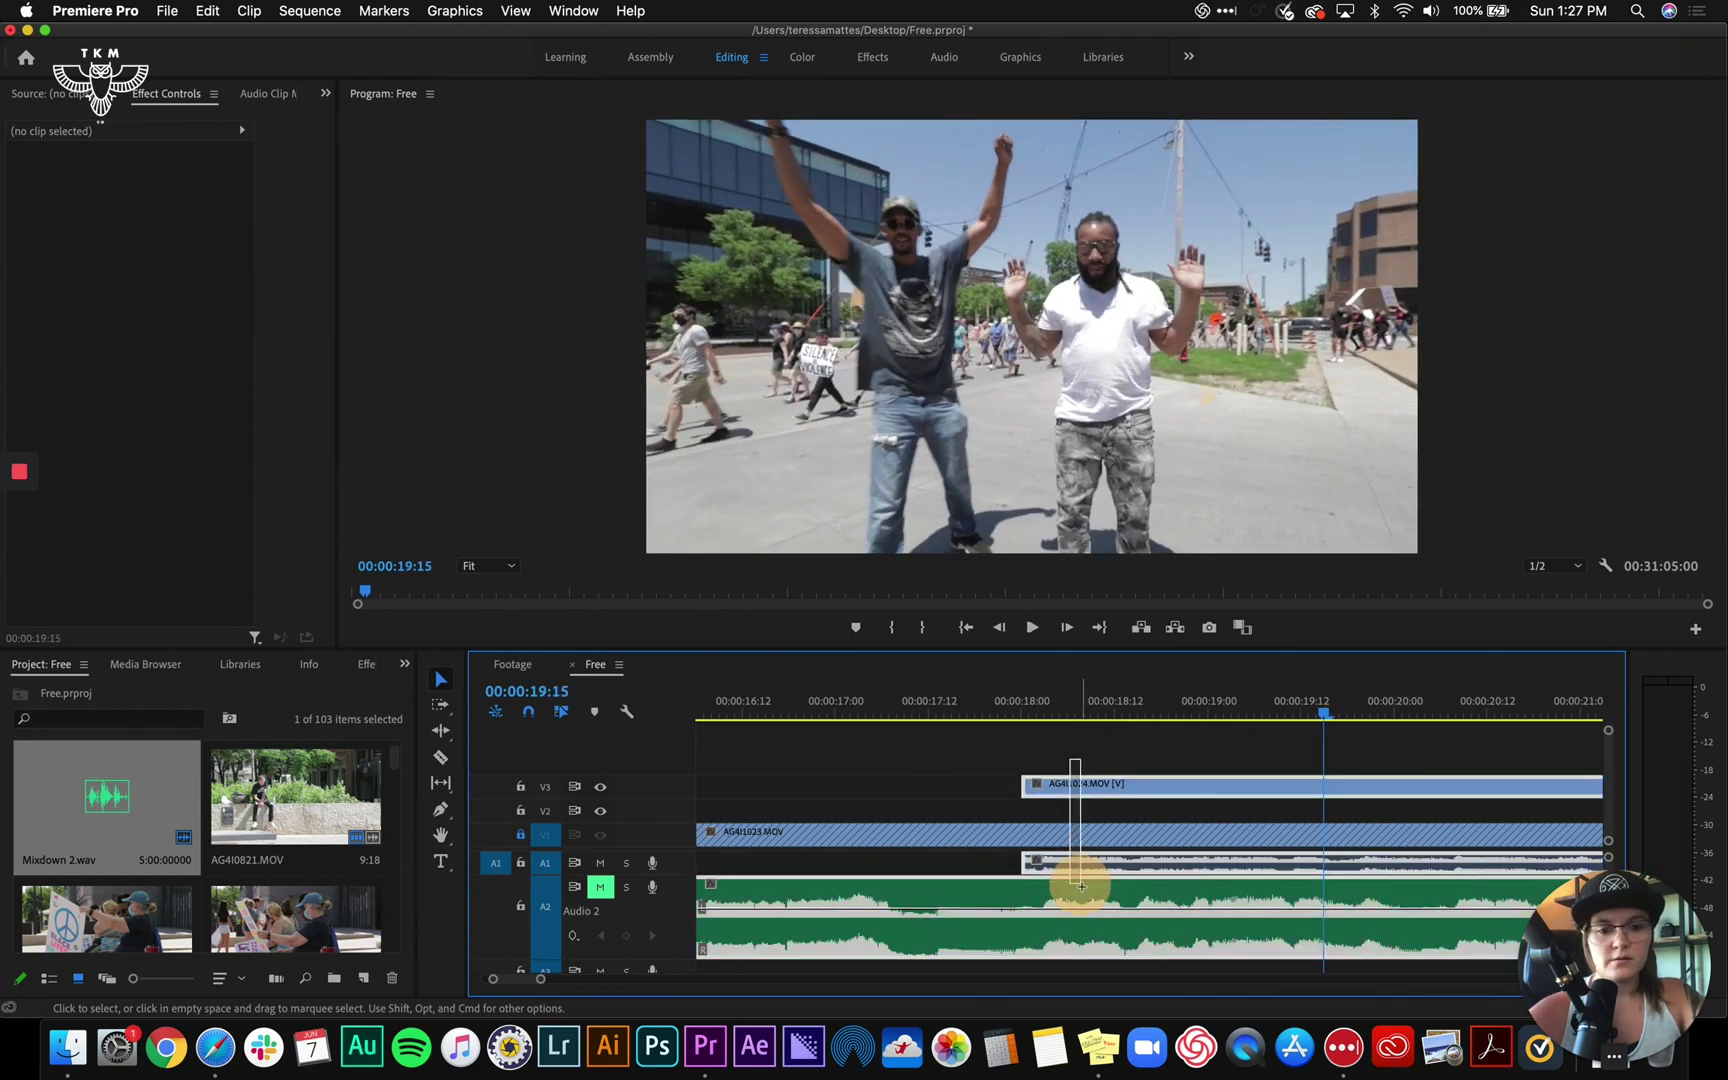
right_click(1072, 880)
click(1200, 512)
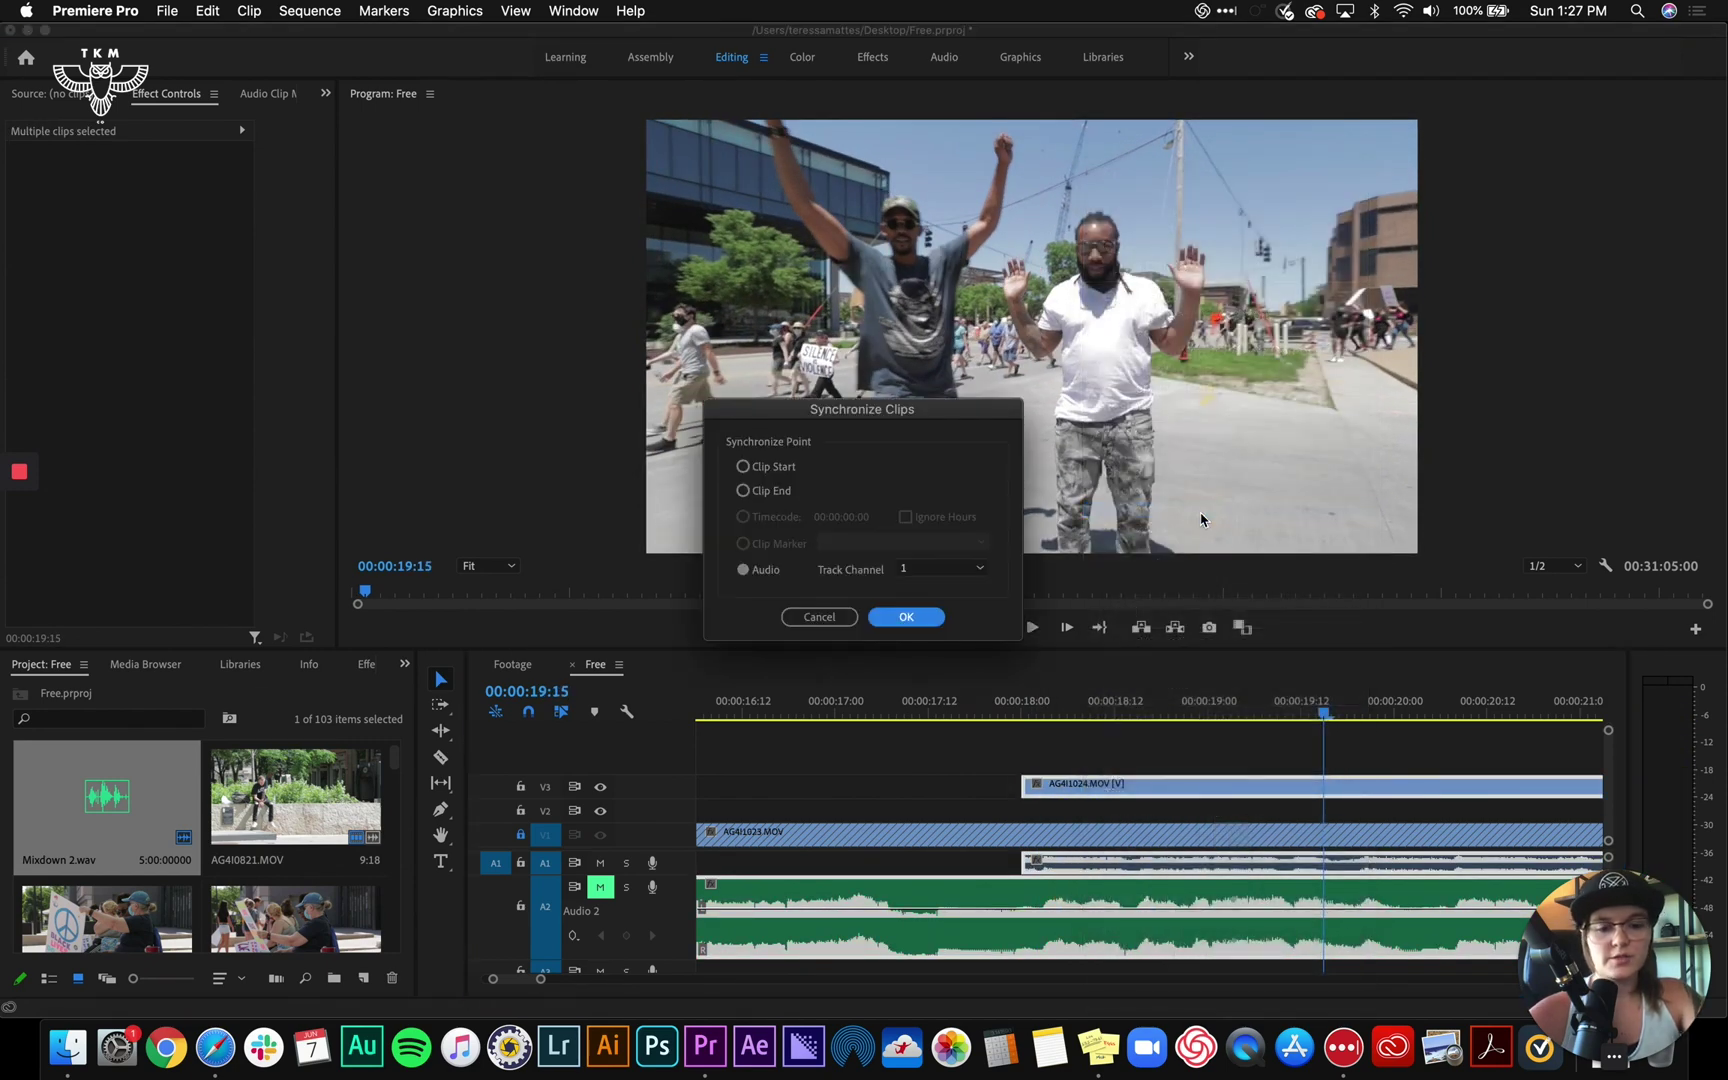
click(906, 613)
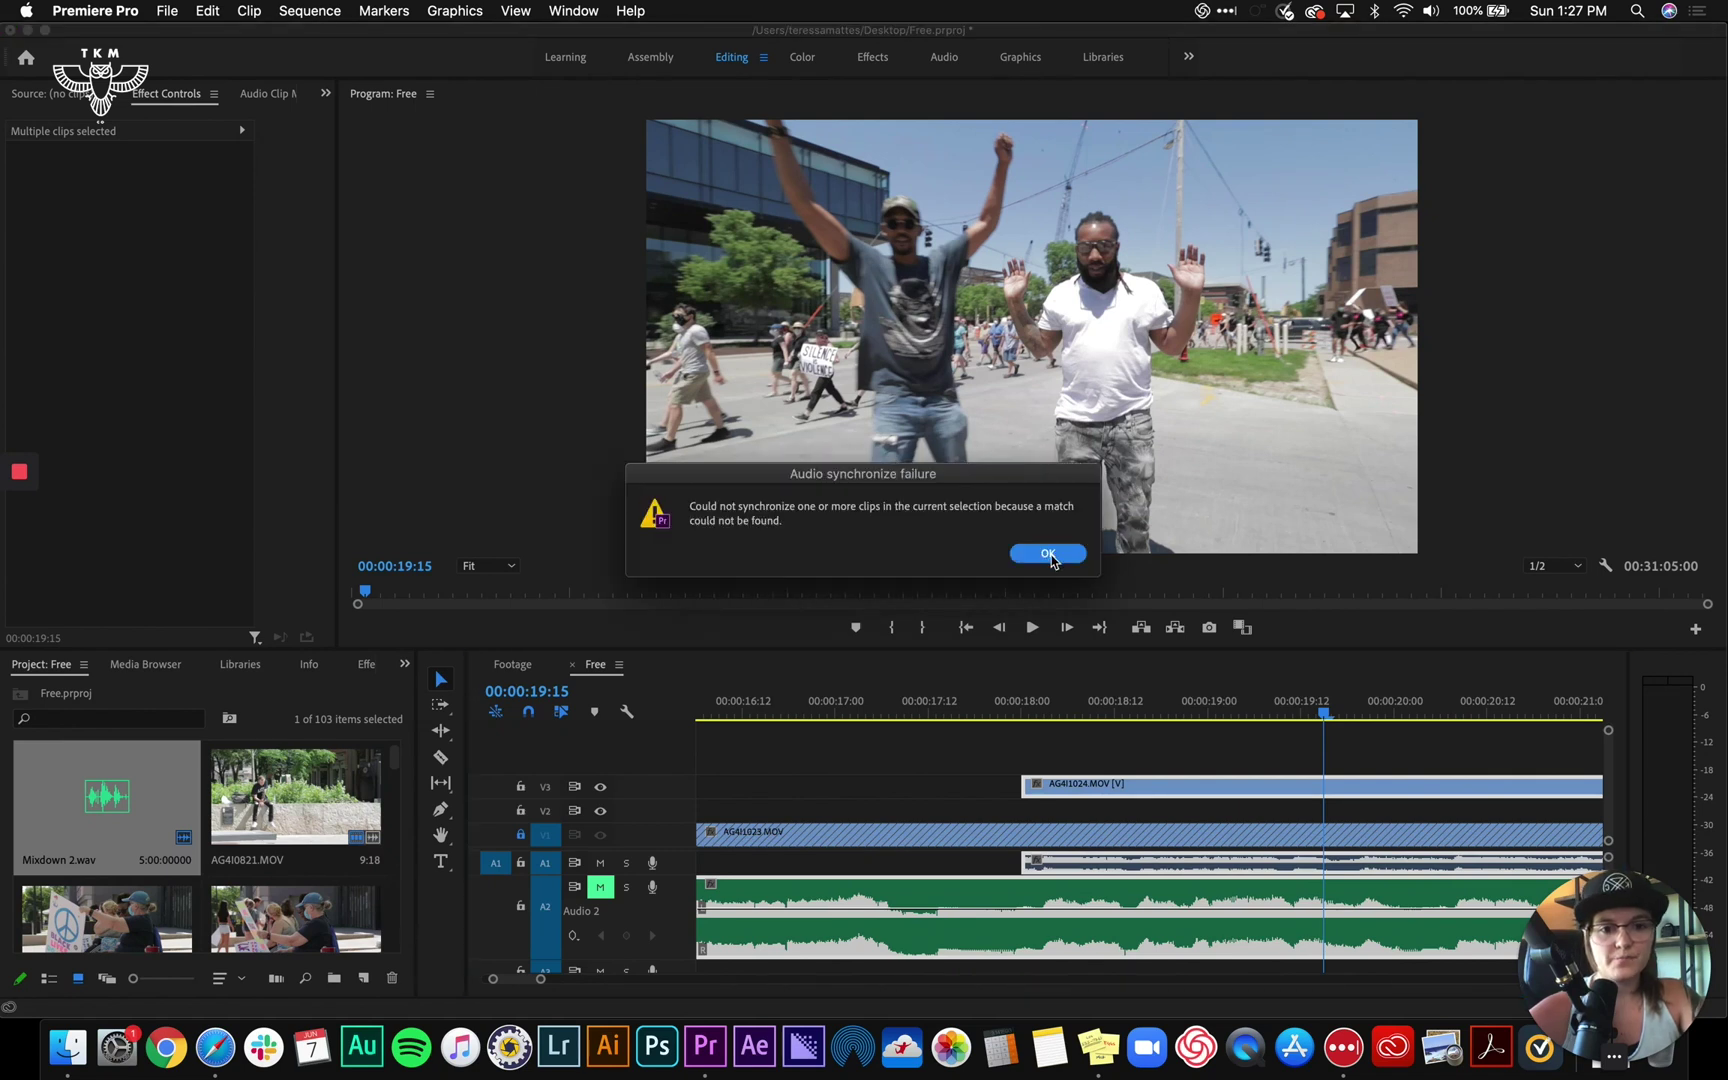
click(1047, 553)
click(1163, 758)
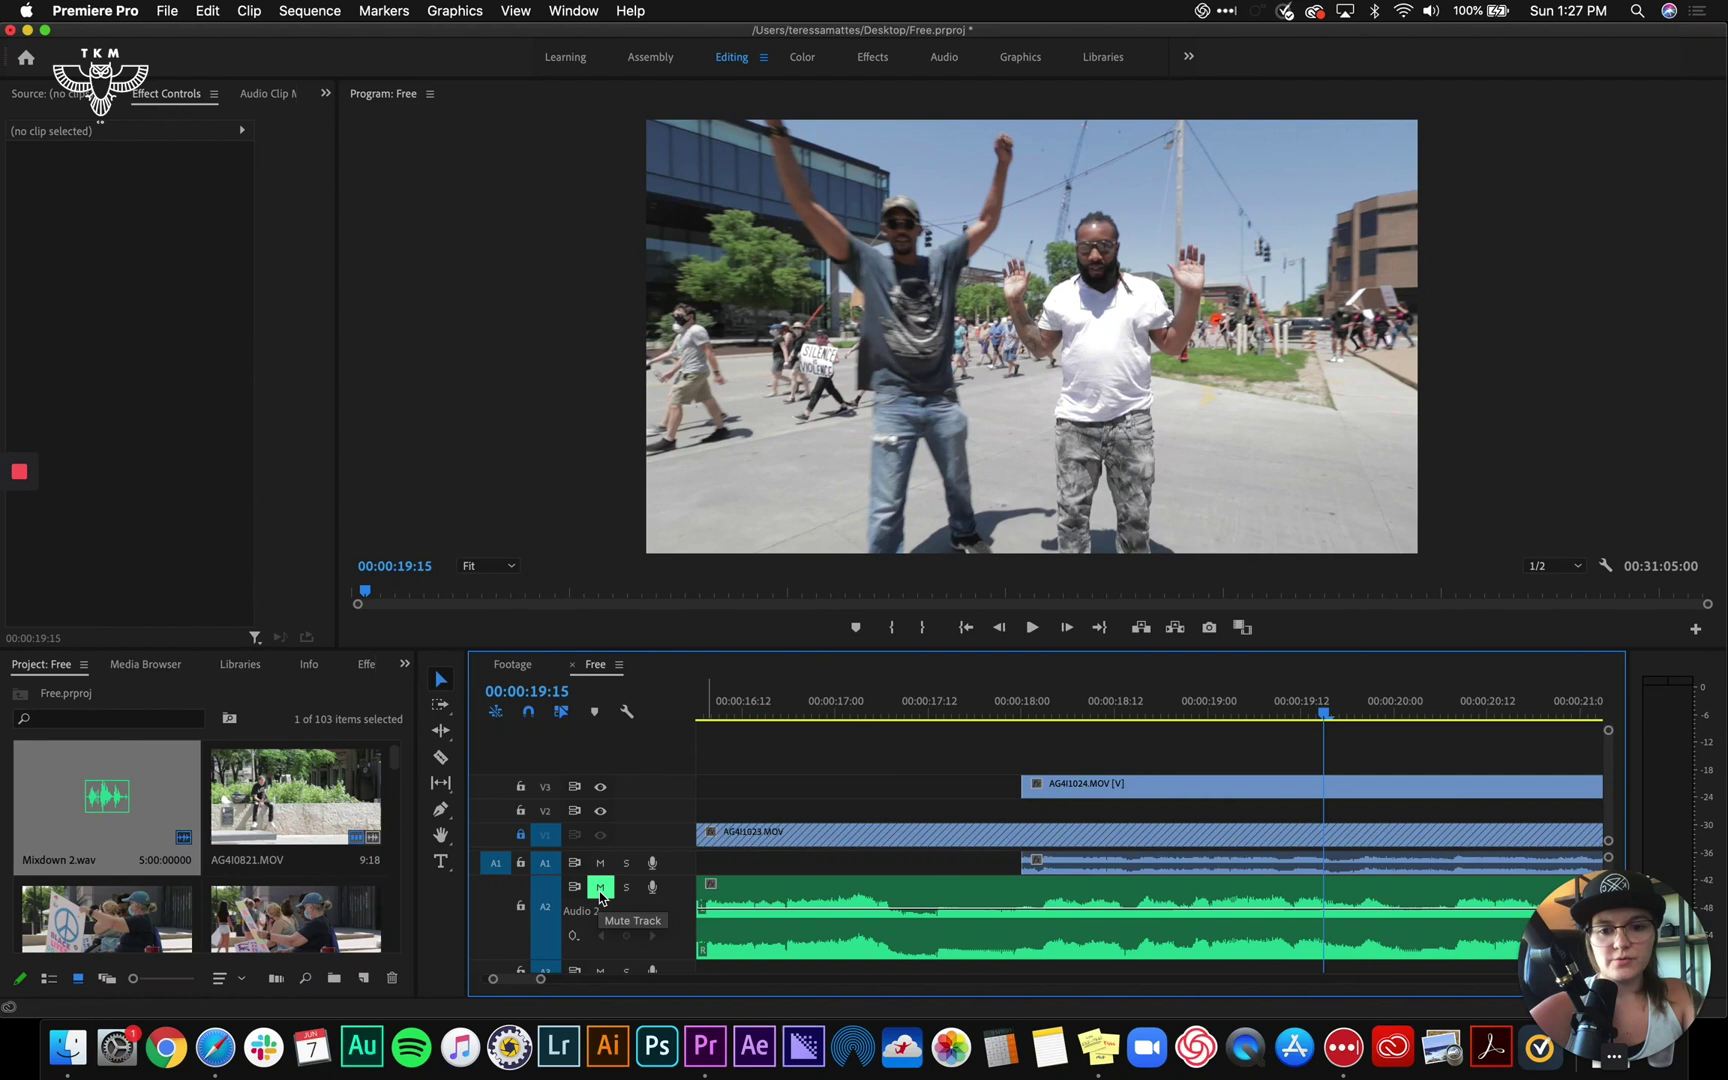
click(600, 890)
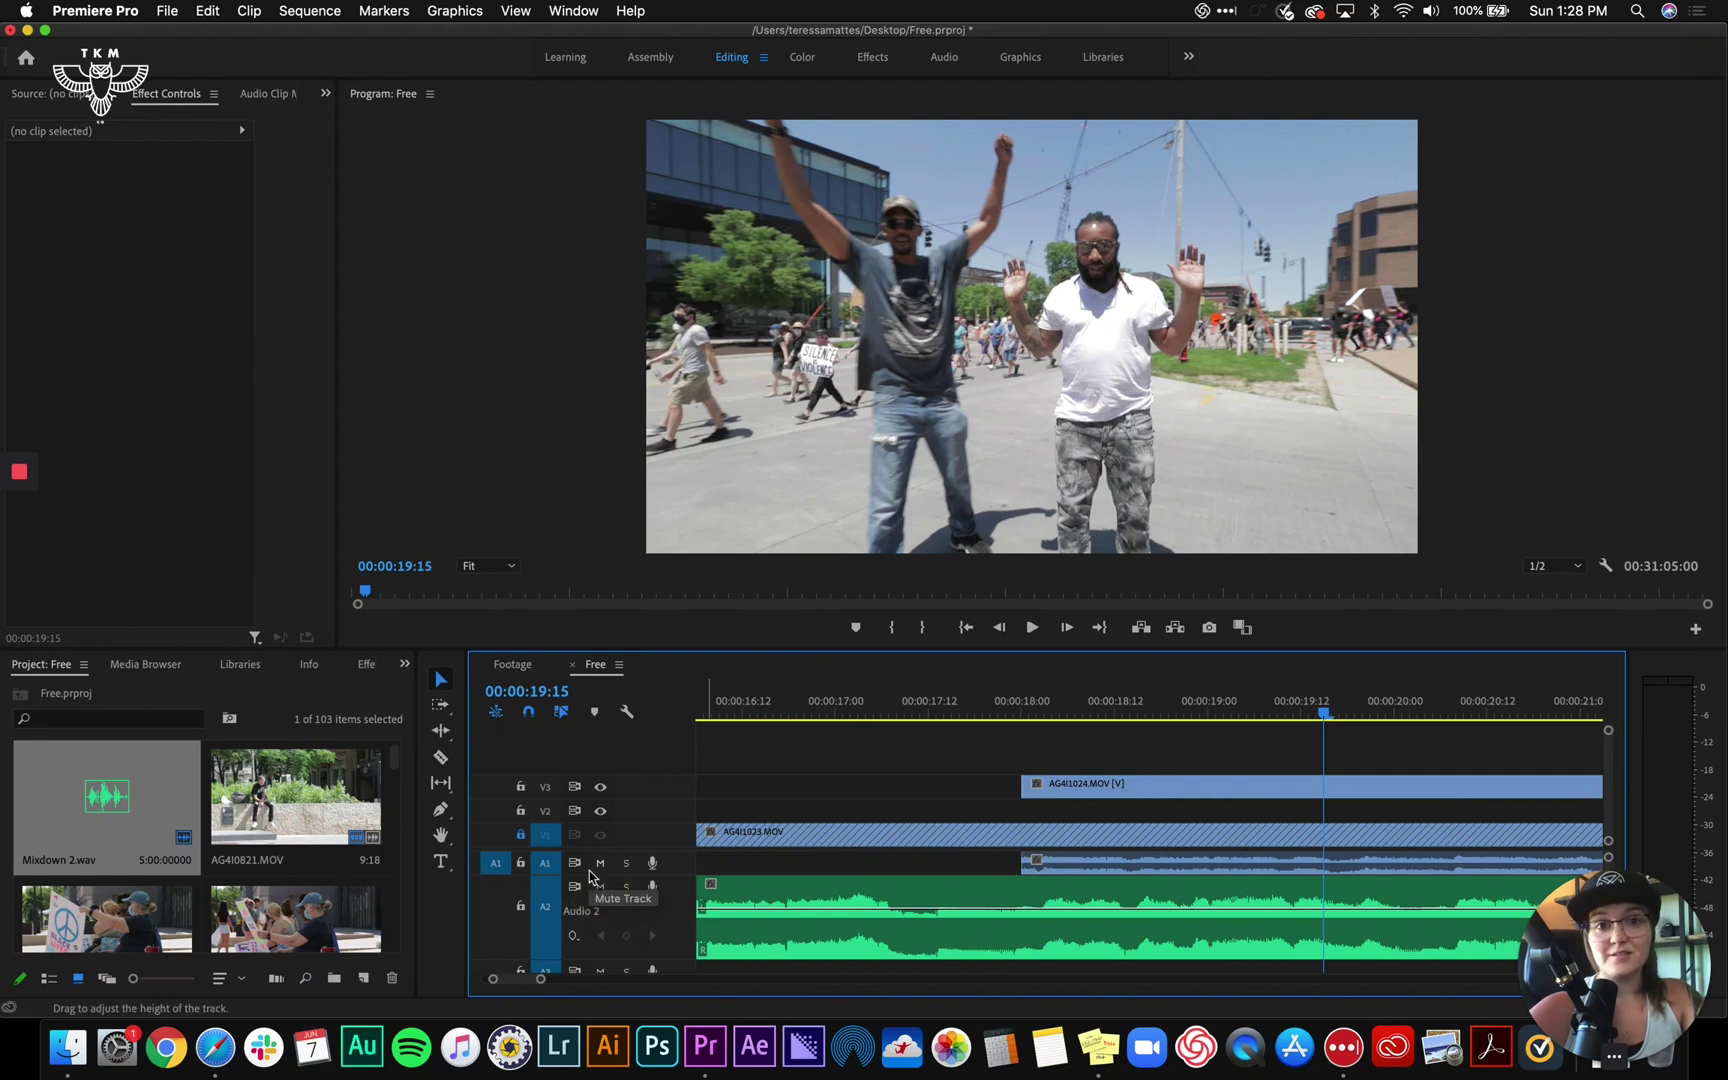
click(601, 863)
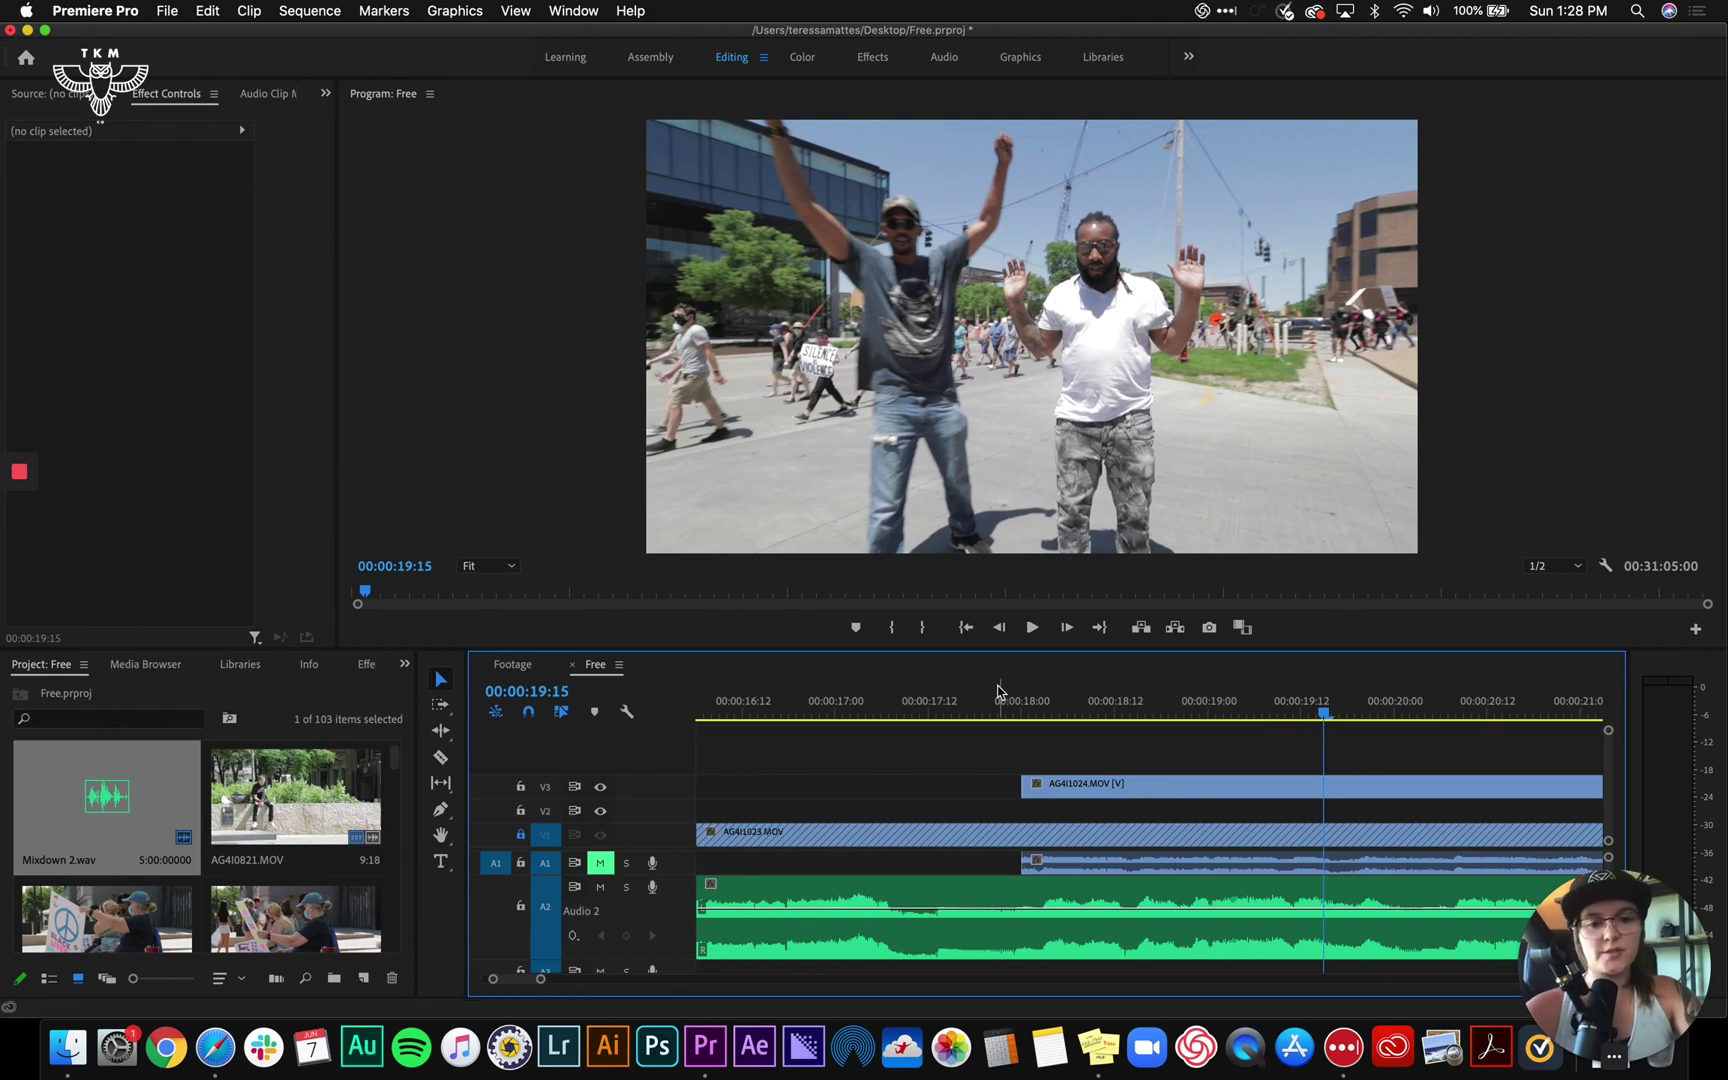
click(1038, 706)
key(=)
key(=)
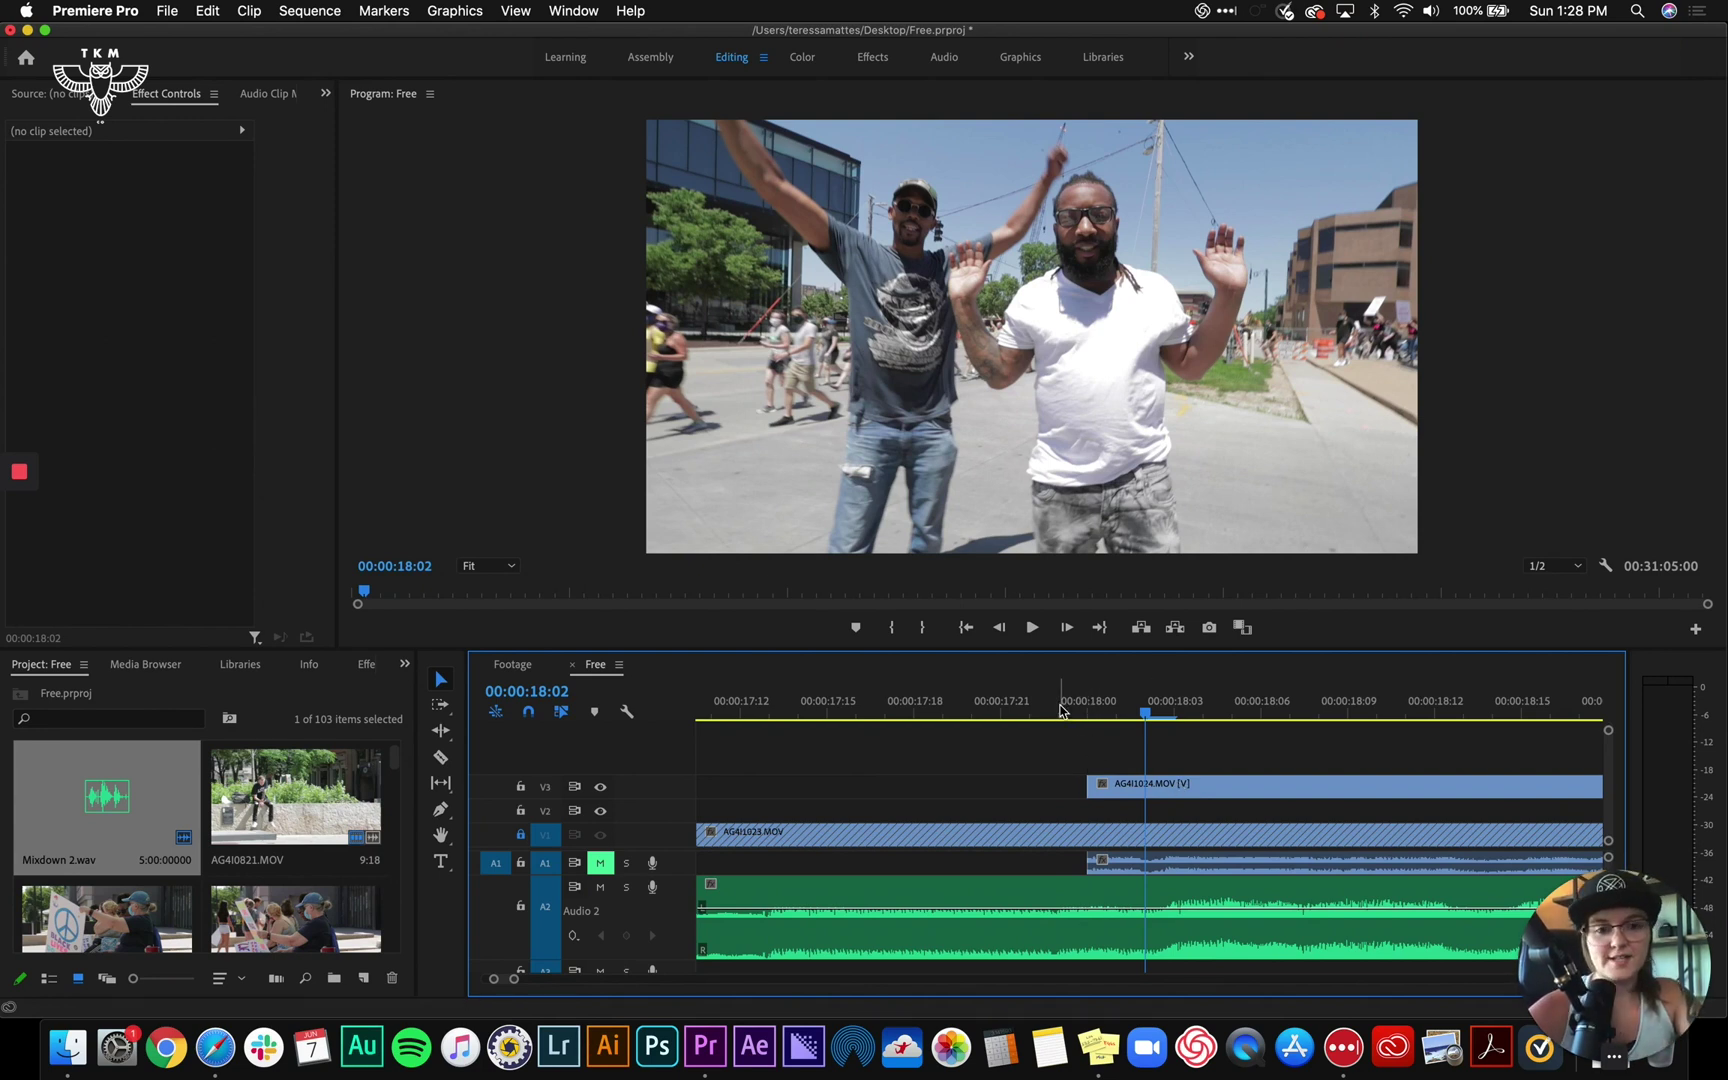
click(1098, 706)
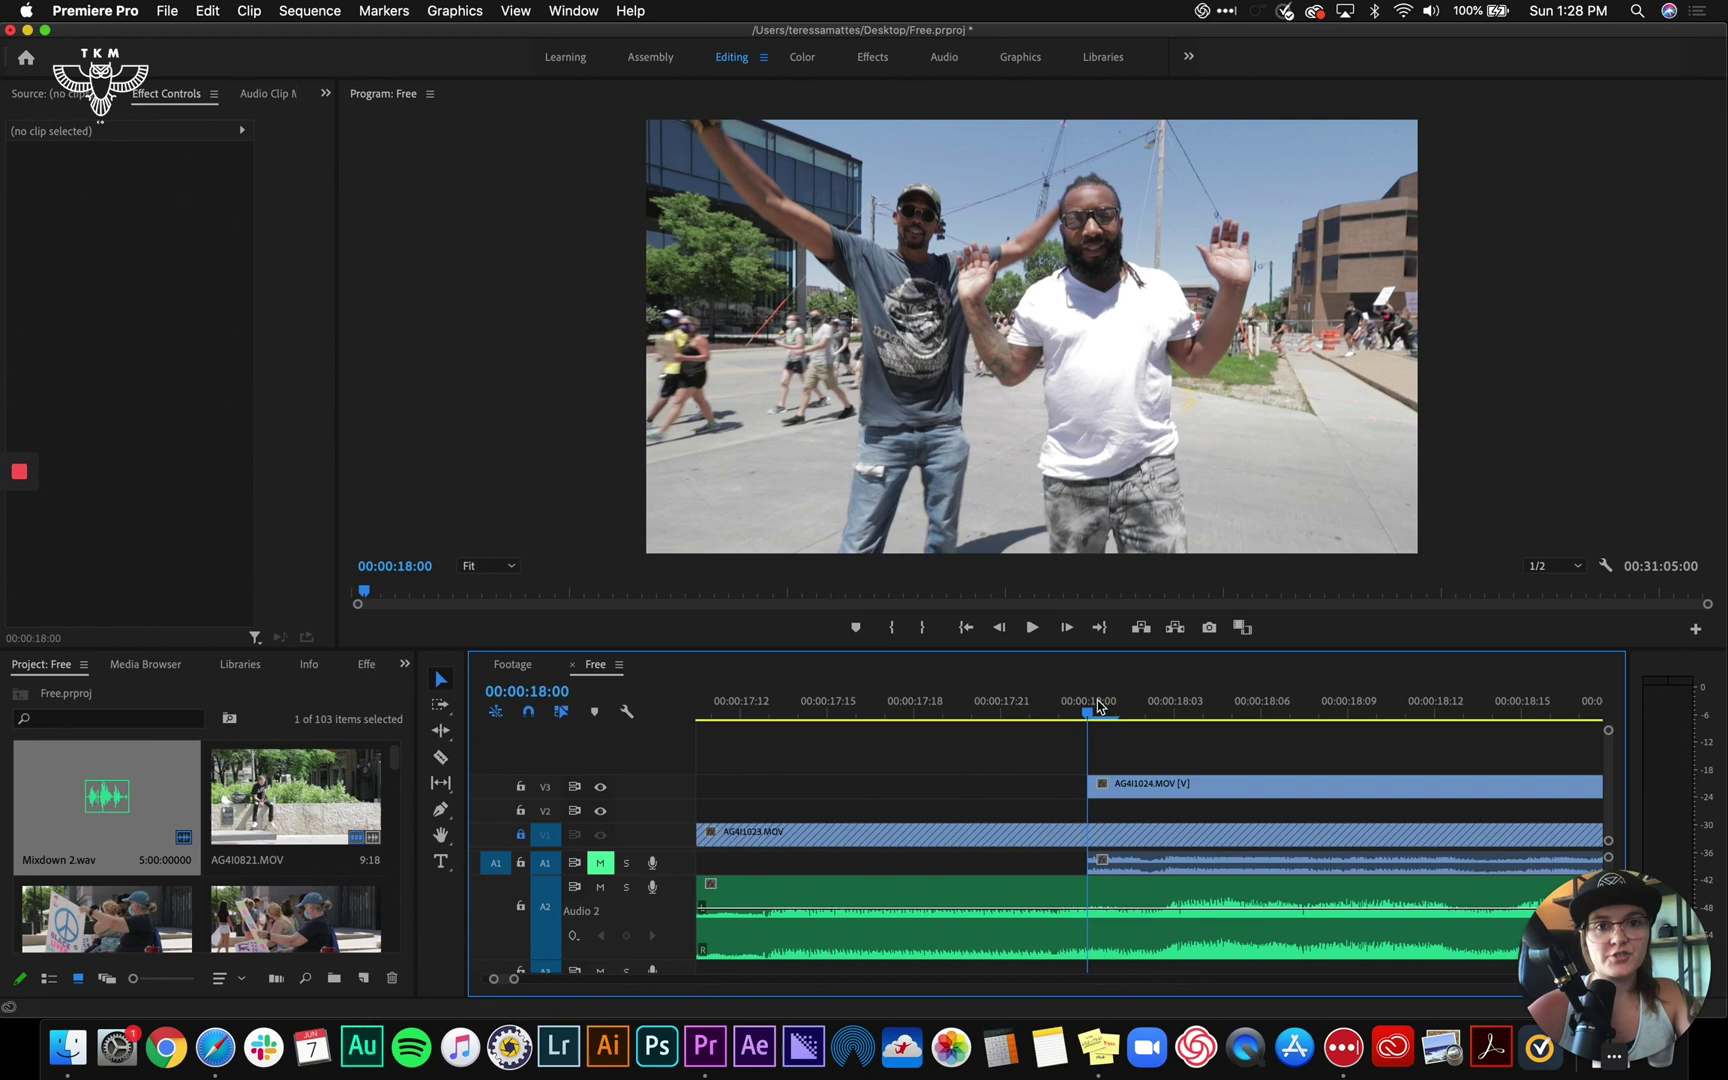
key(space)
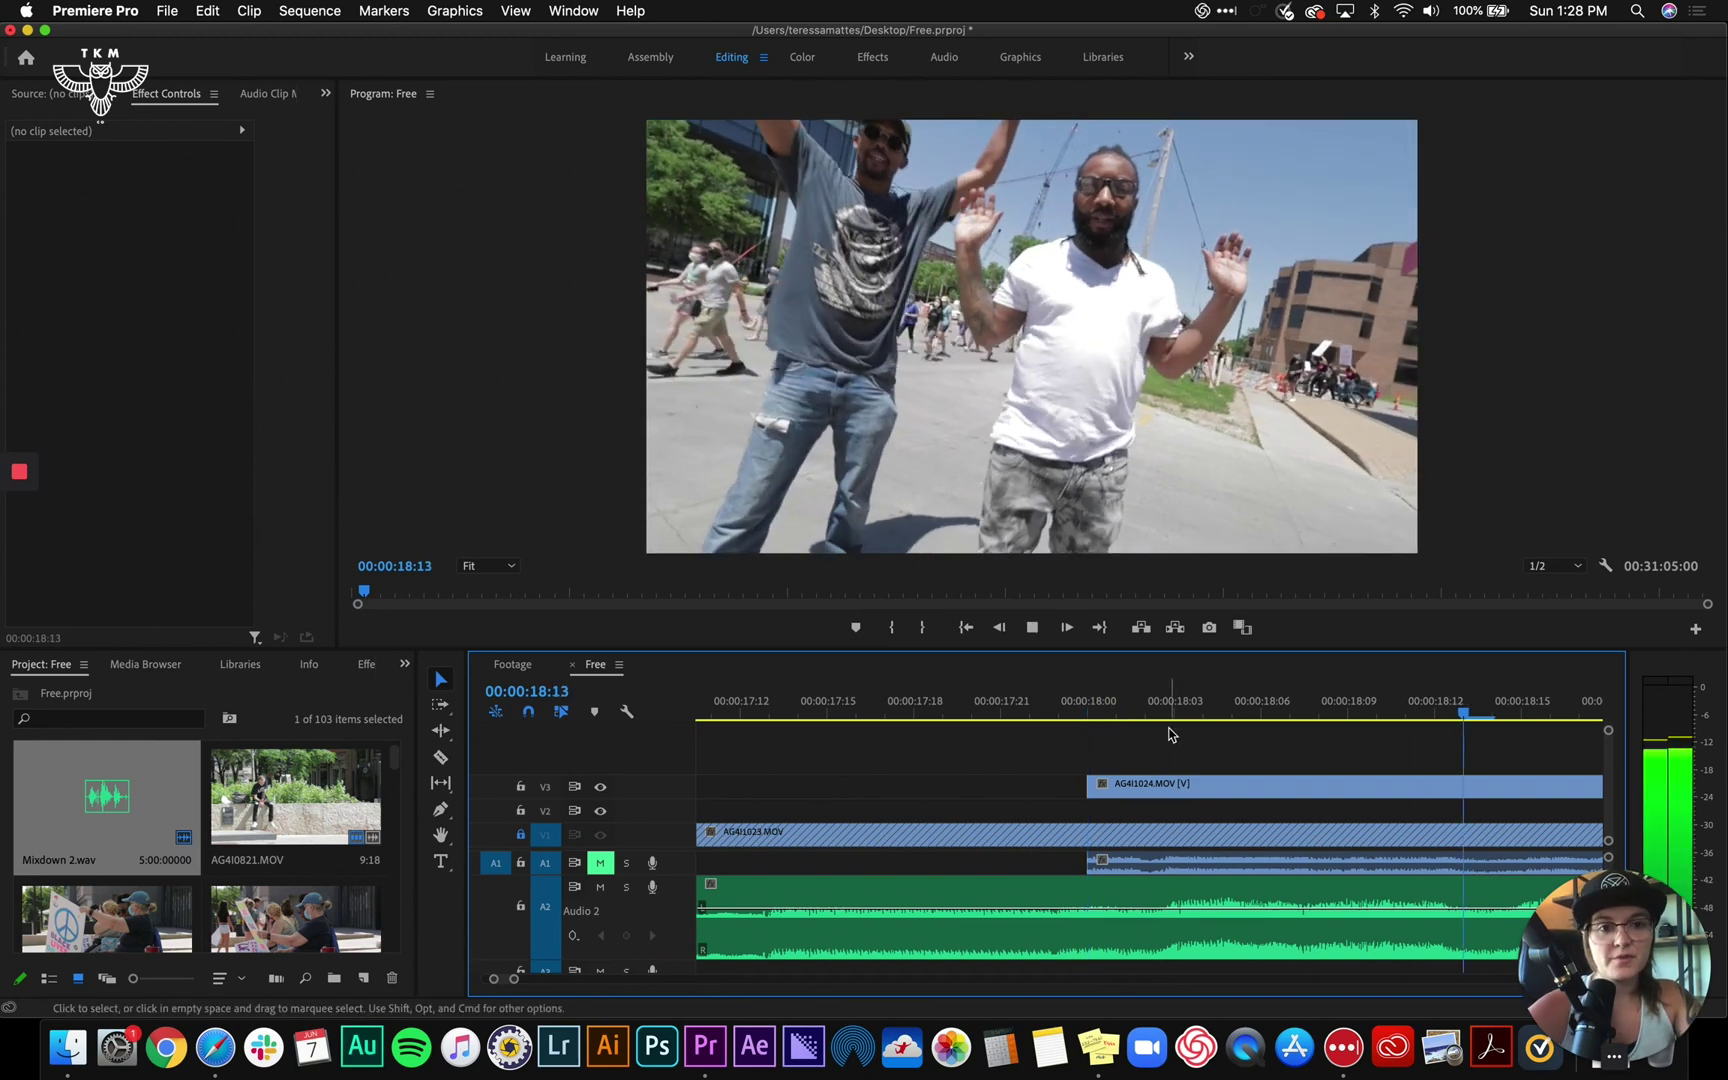
key(space)
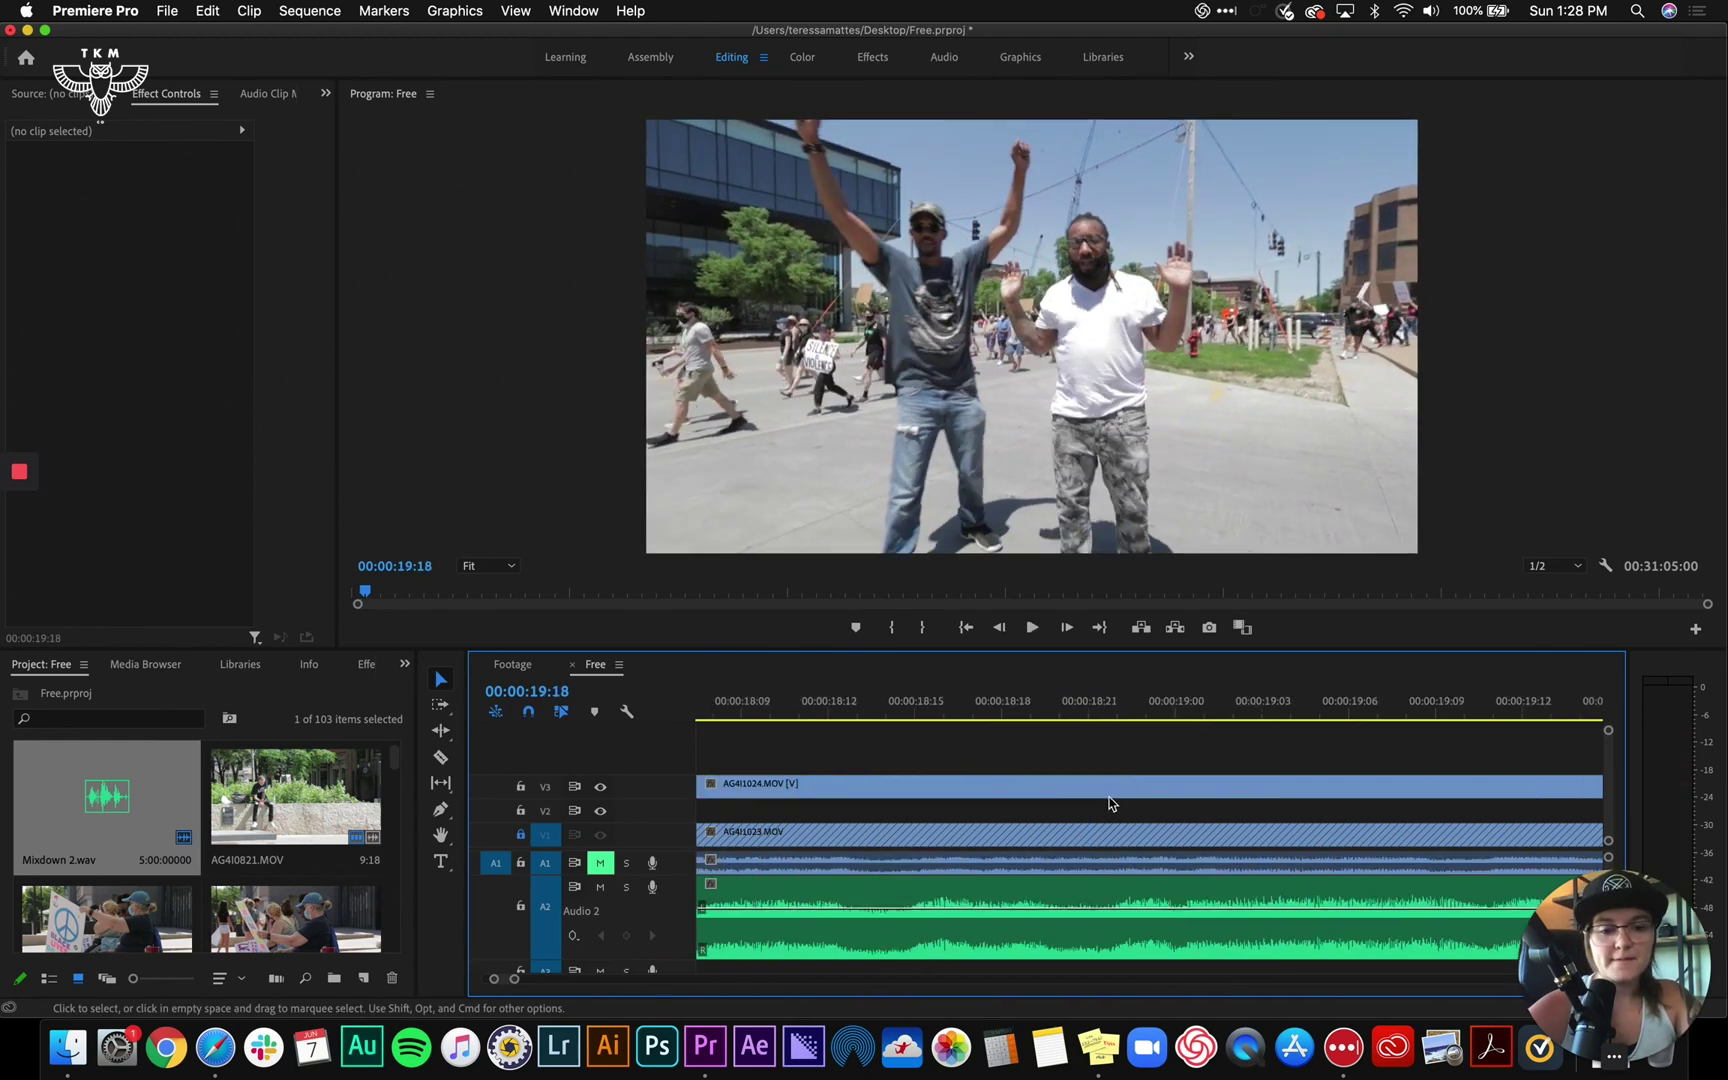
scroll(1110, 803, up, 5)
scroll(1110, 803, down, 5)
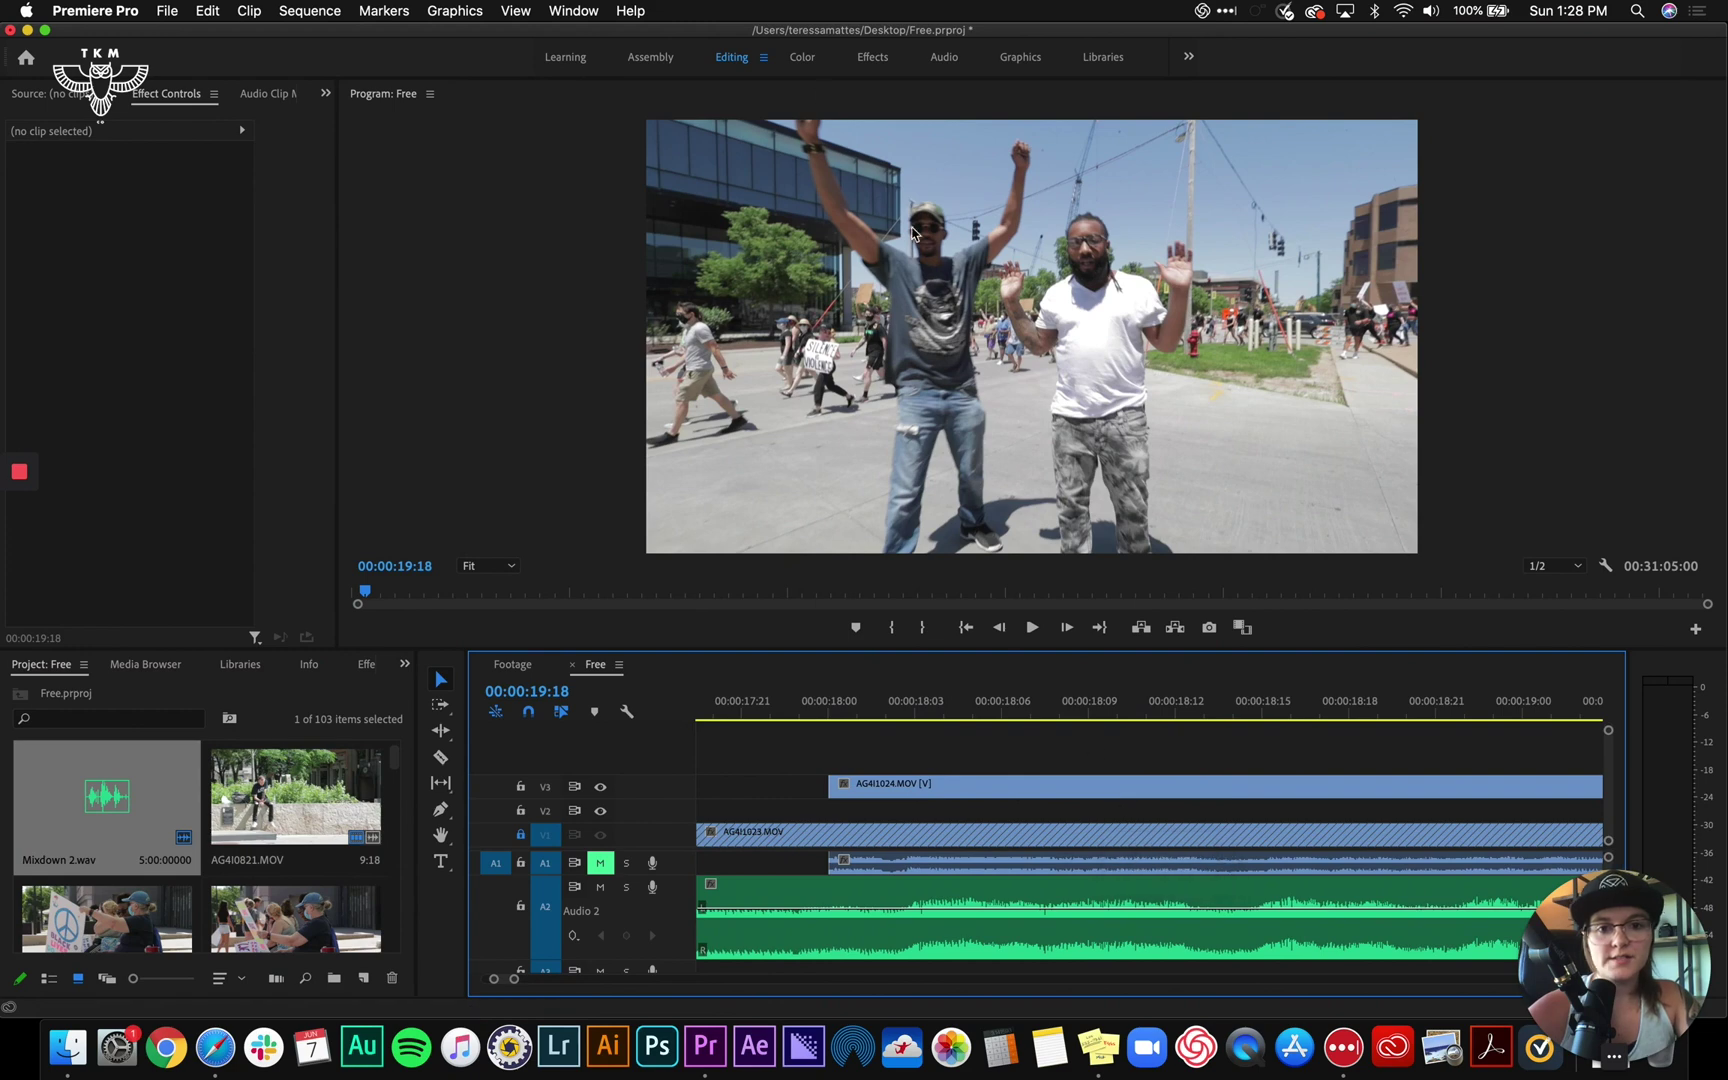
click(830, 705)
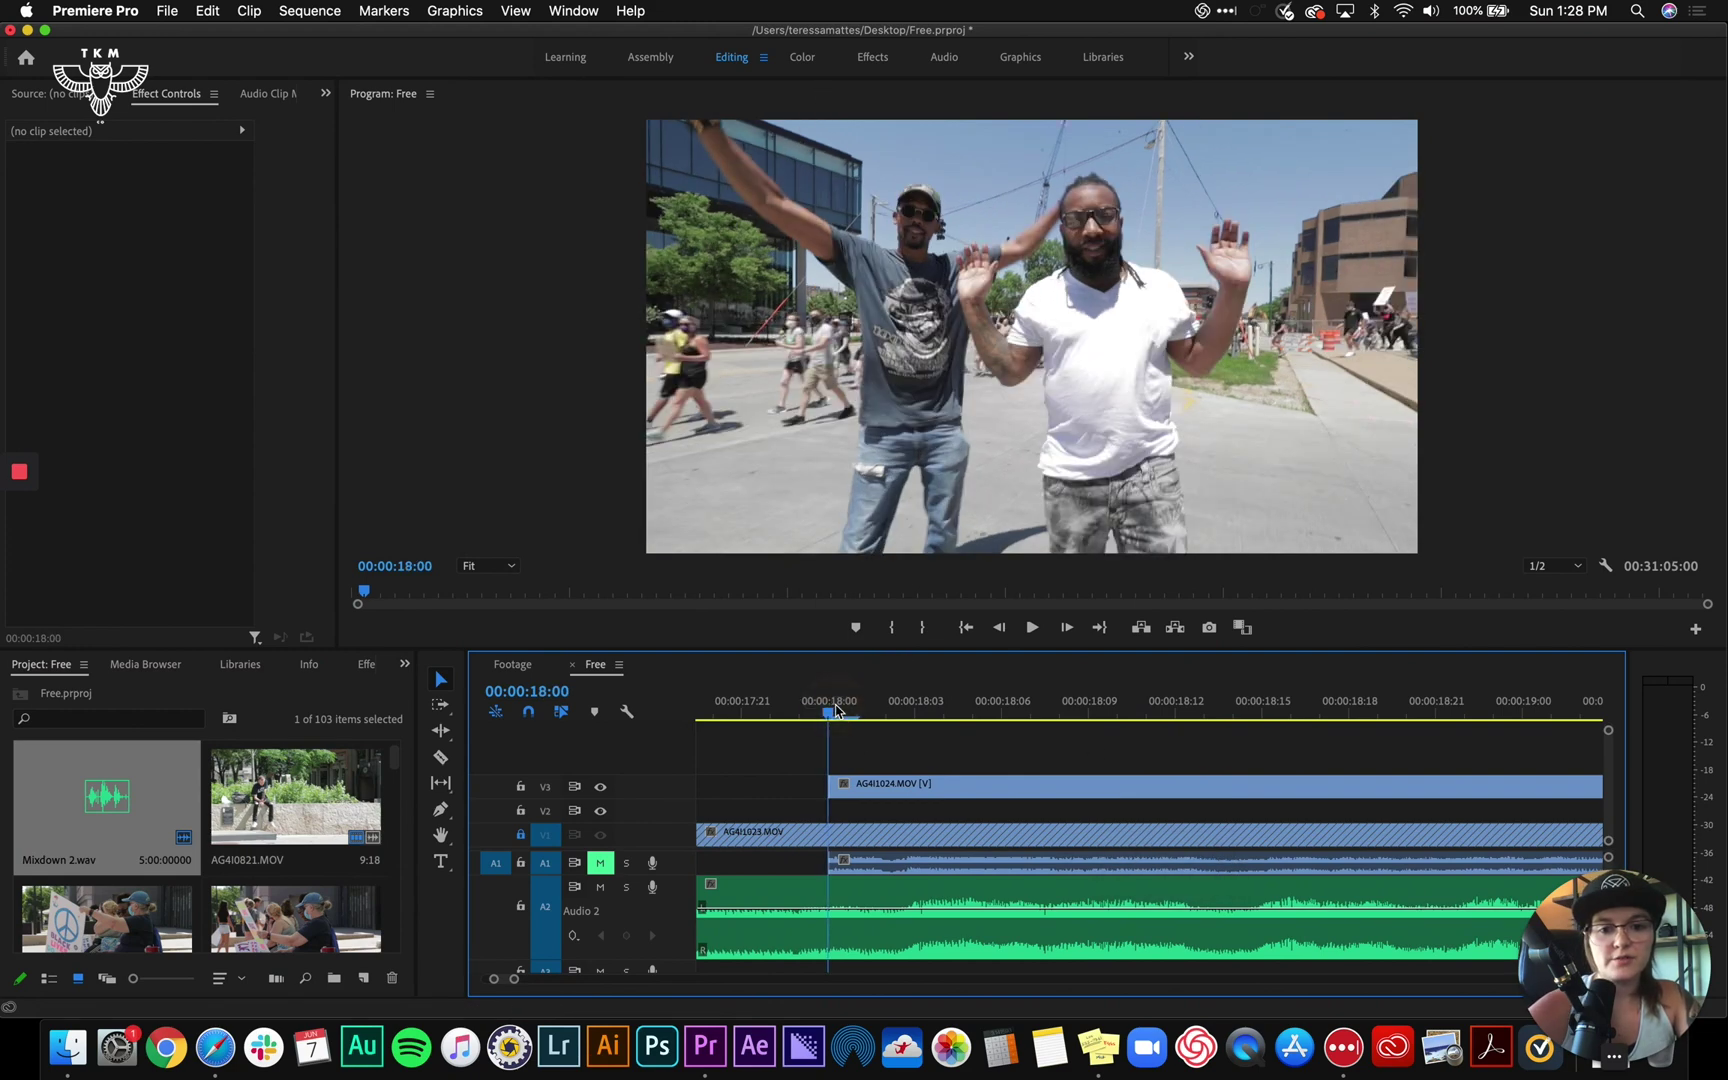
key(space)
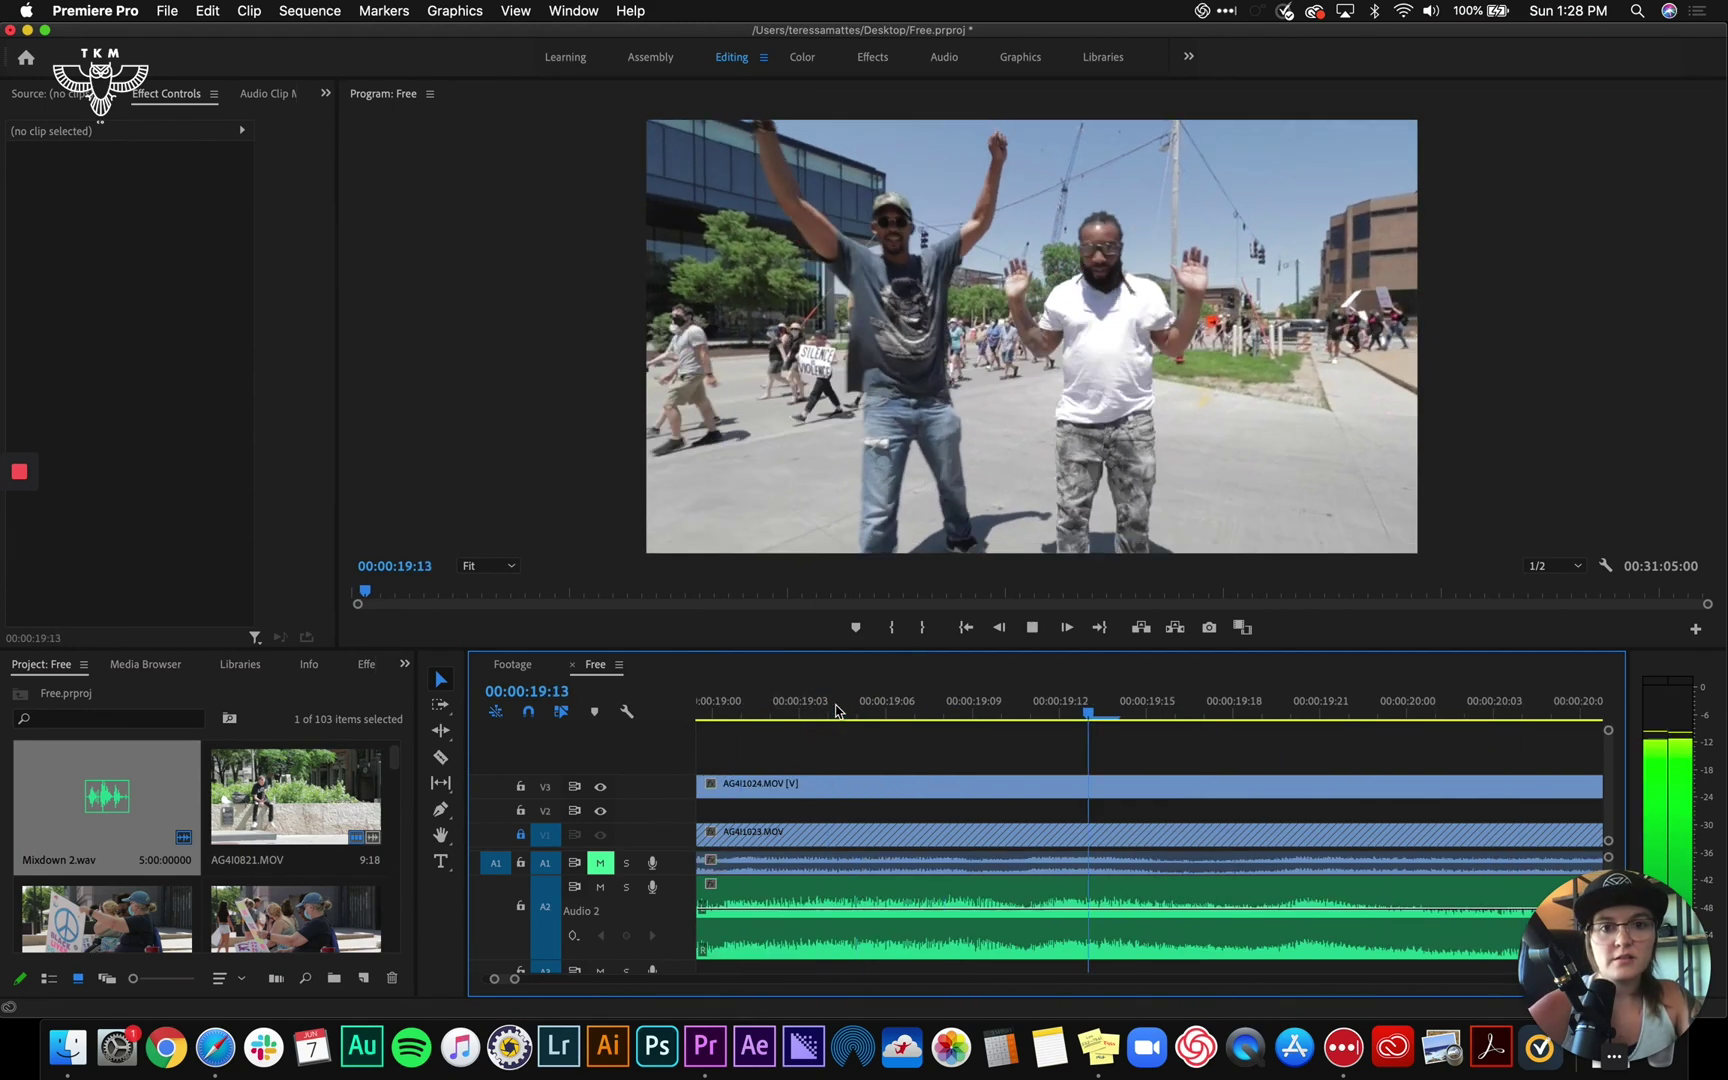
key(space)
key(space)
key(space)
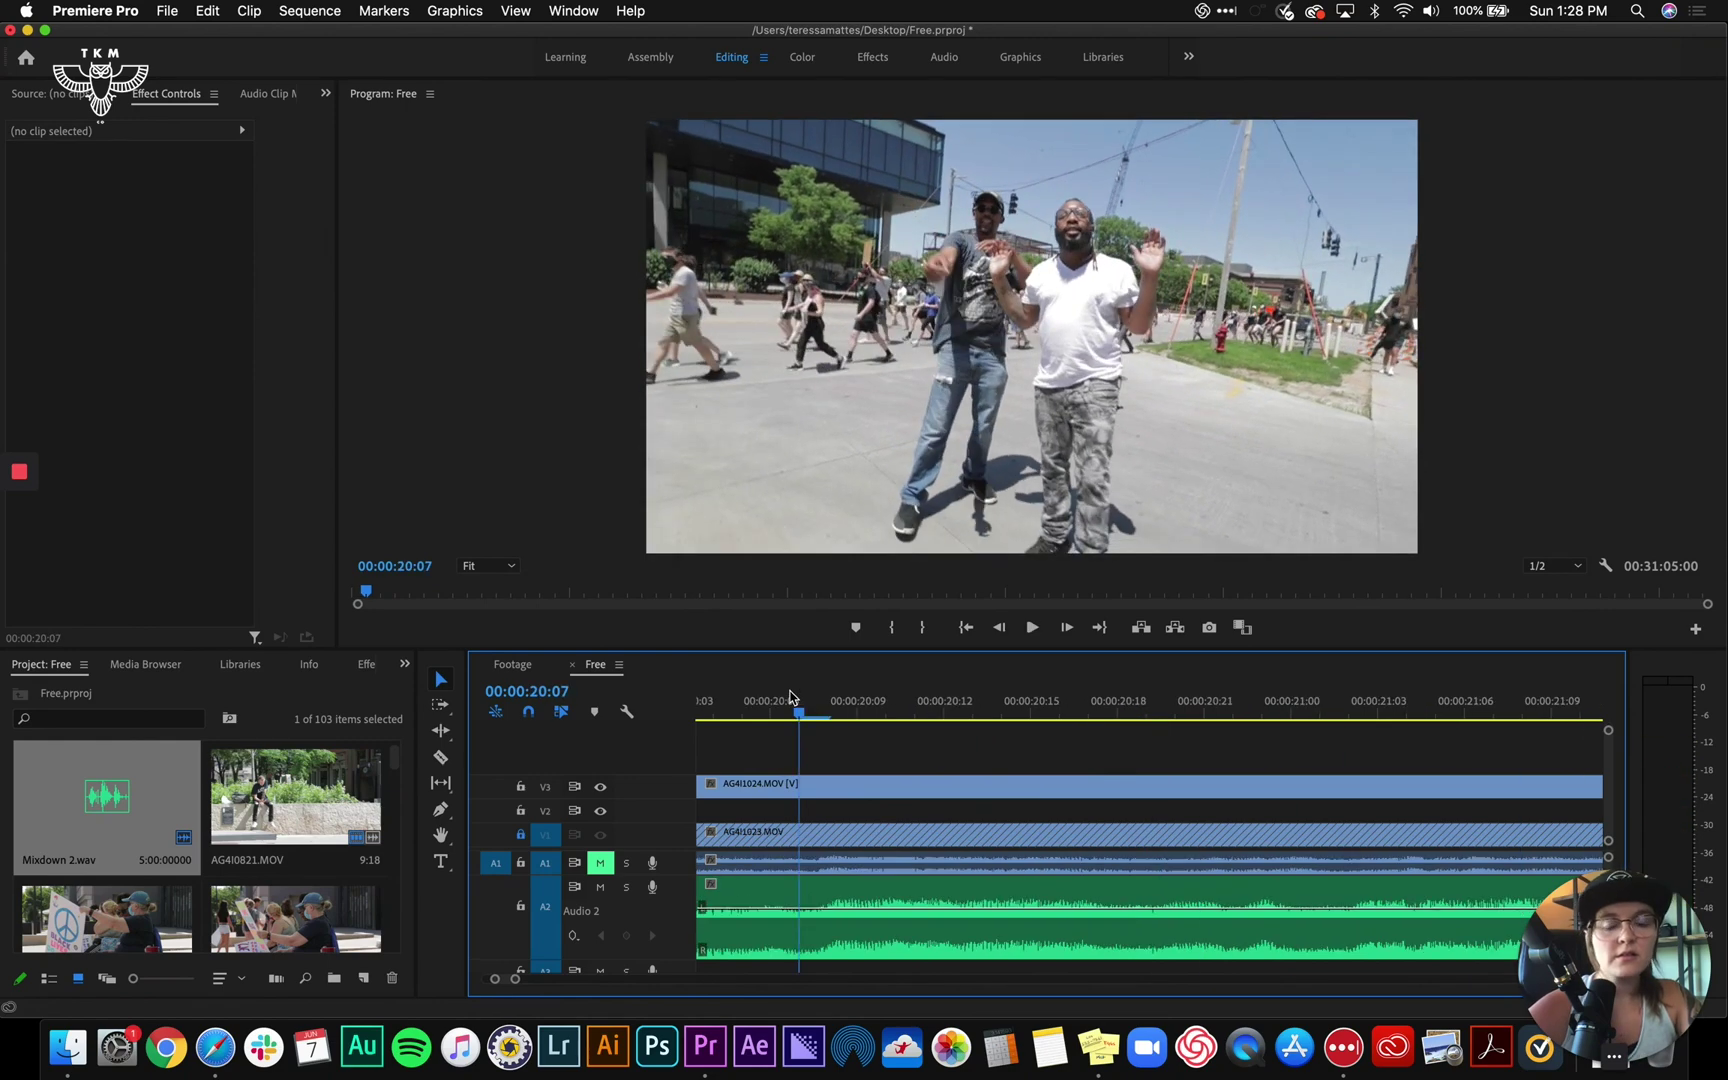
scroll(896, 757, right, 4)
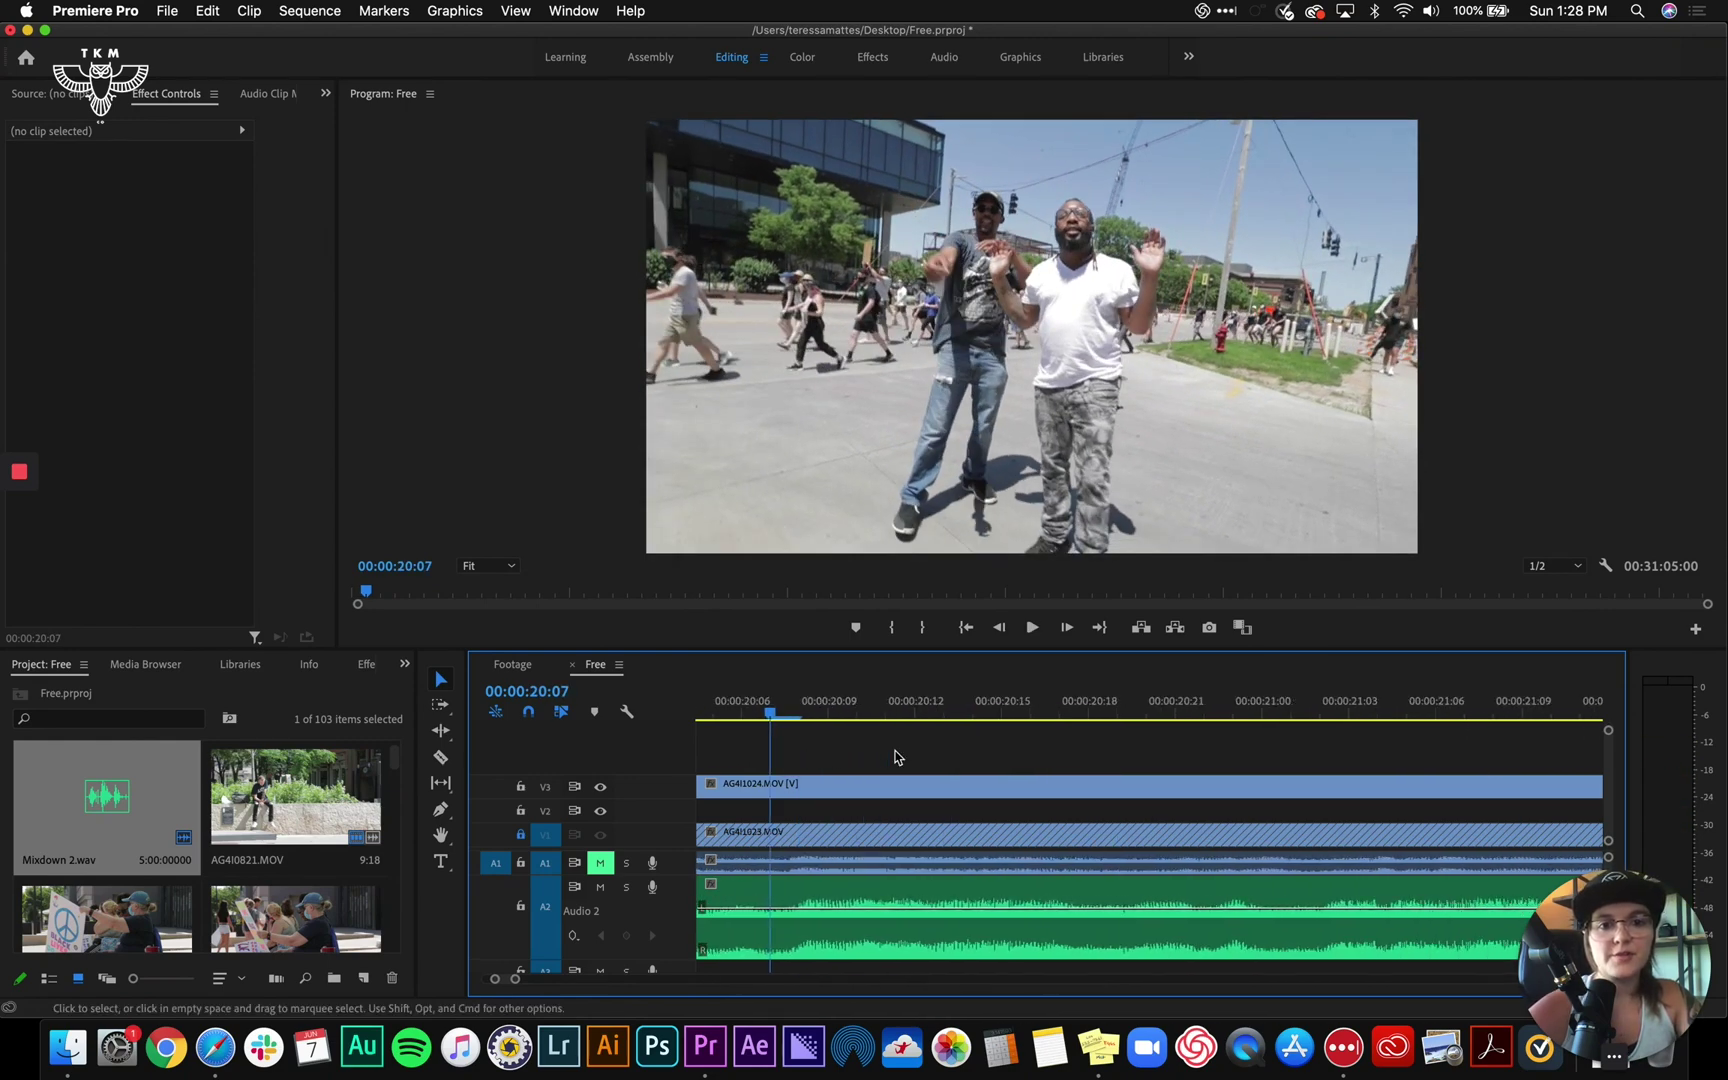
drag(882, 713, 696, 606)
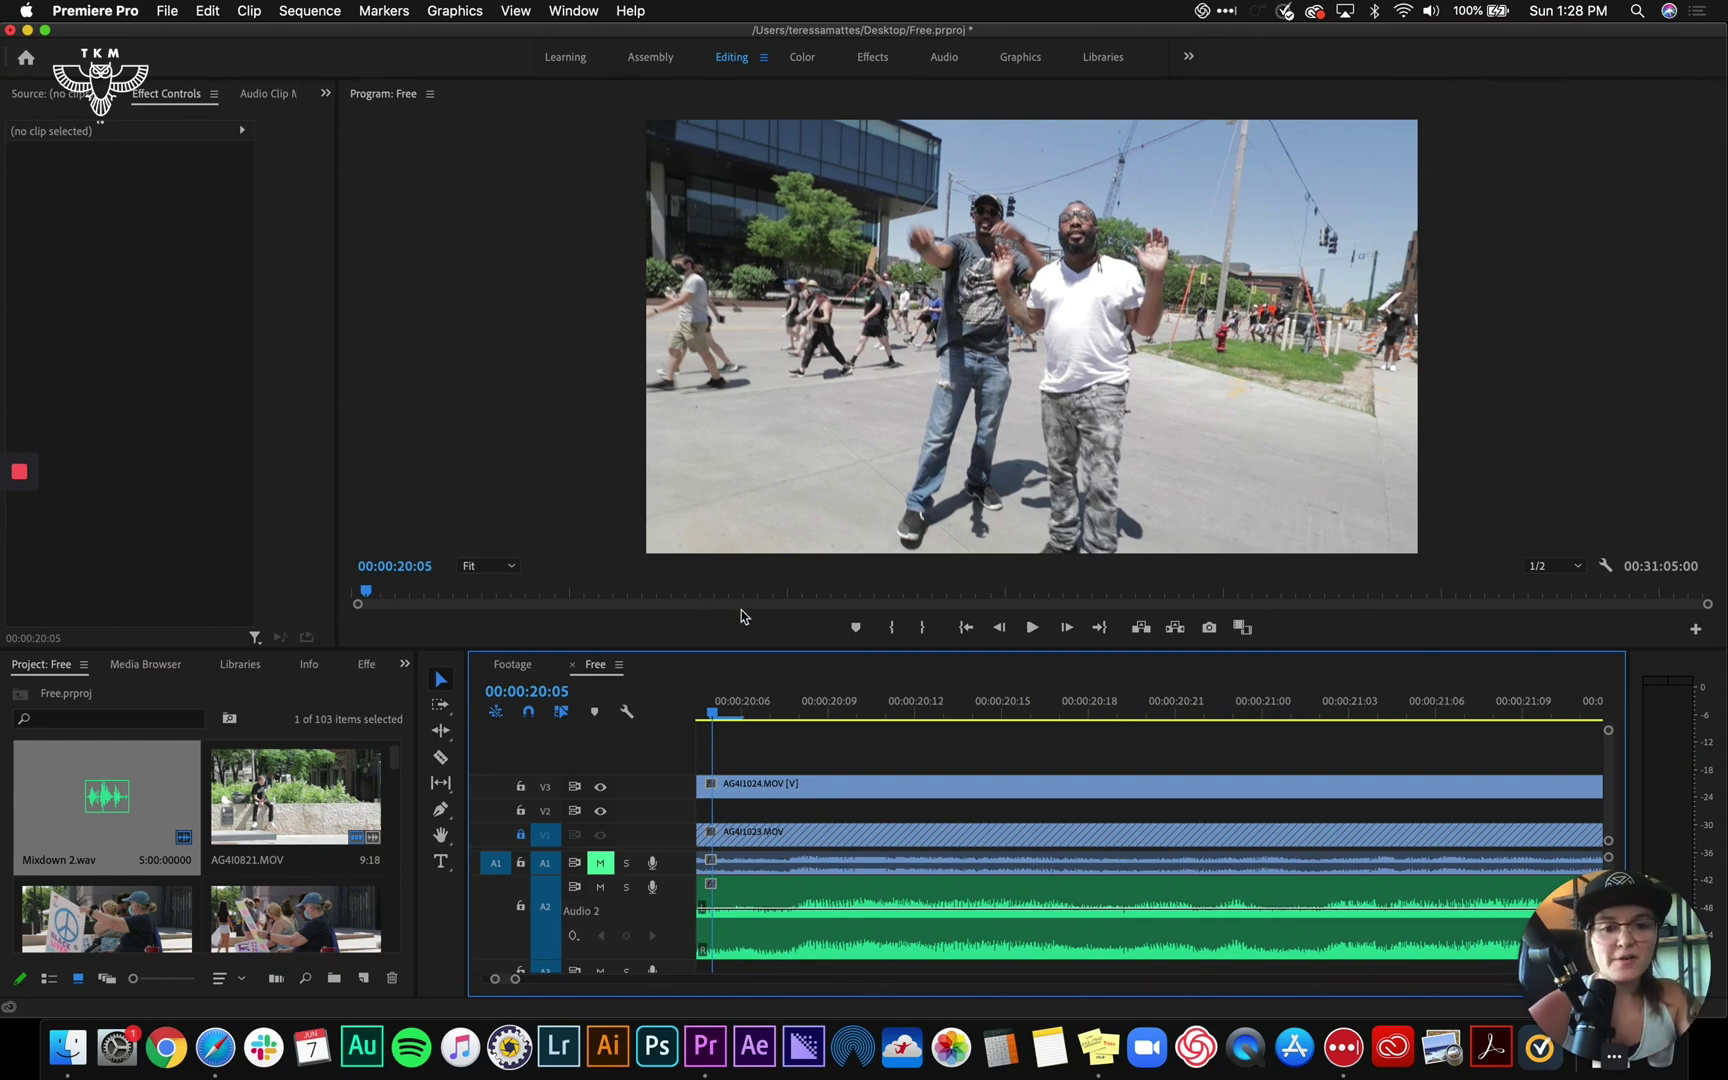
key(space)
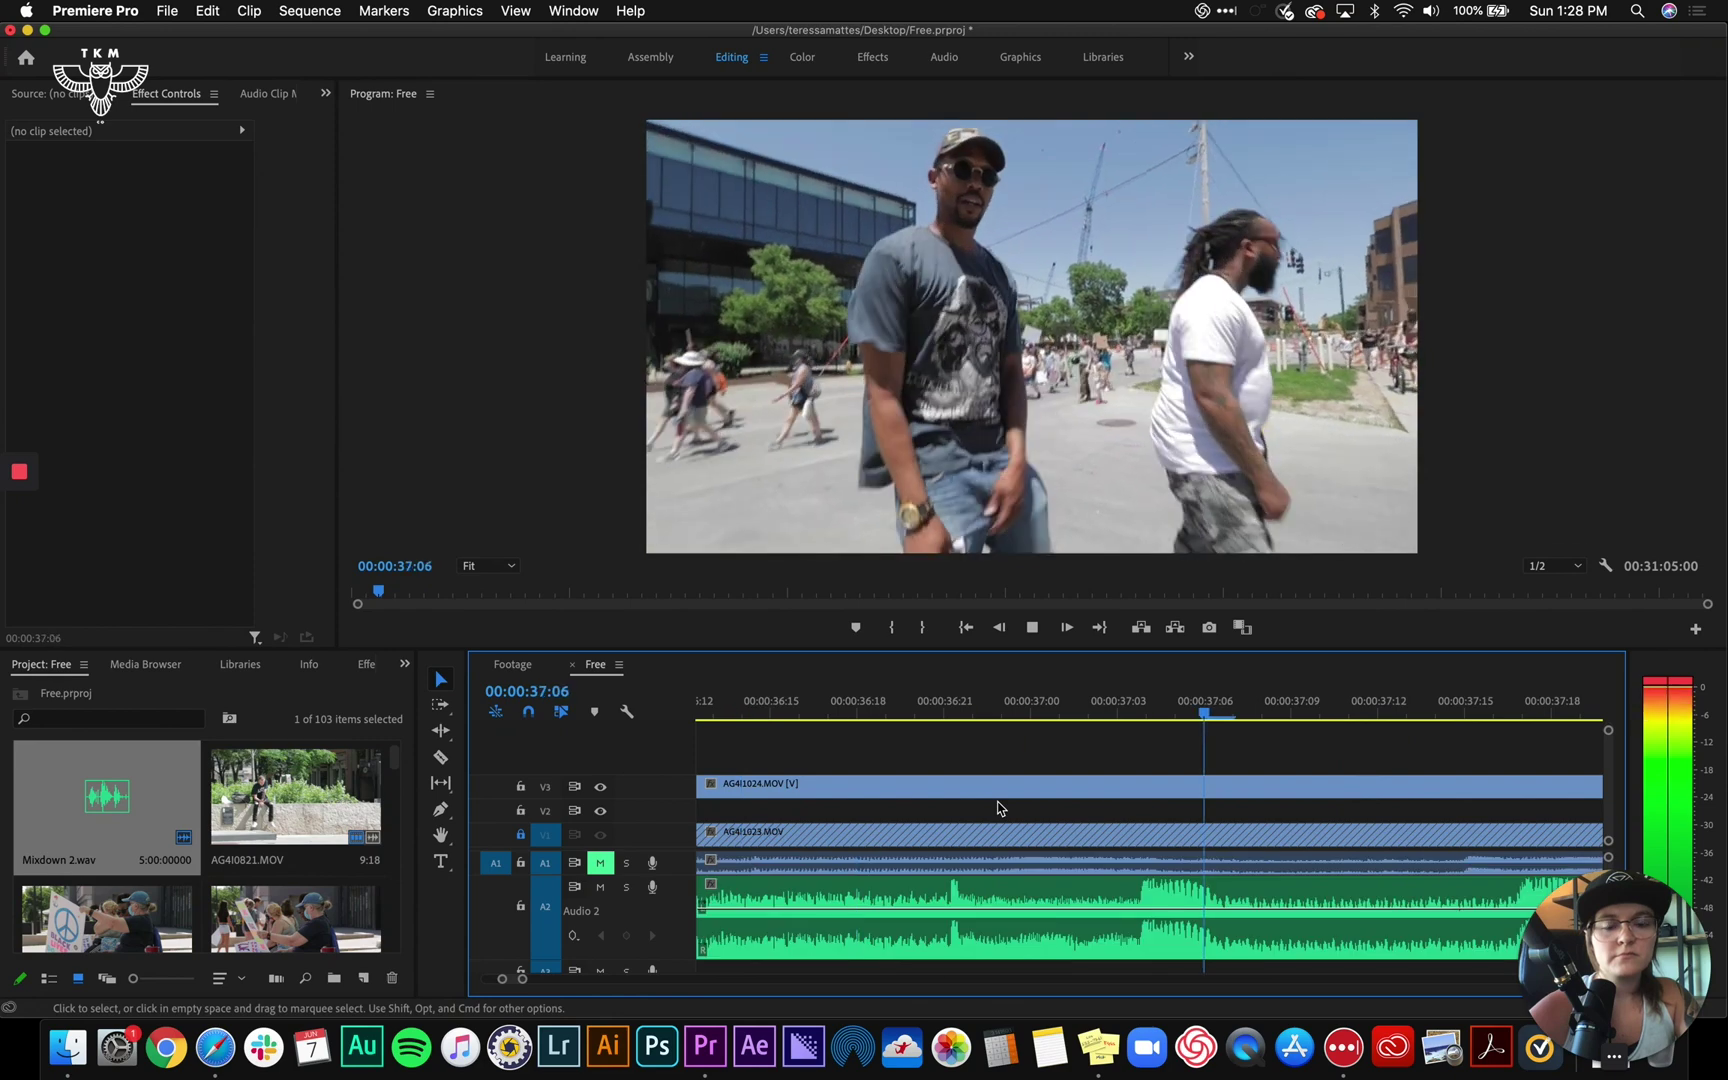
key(space)
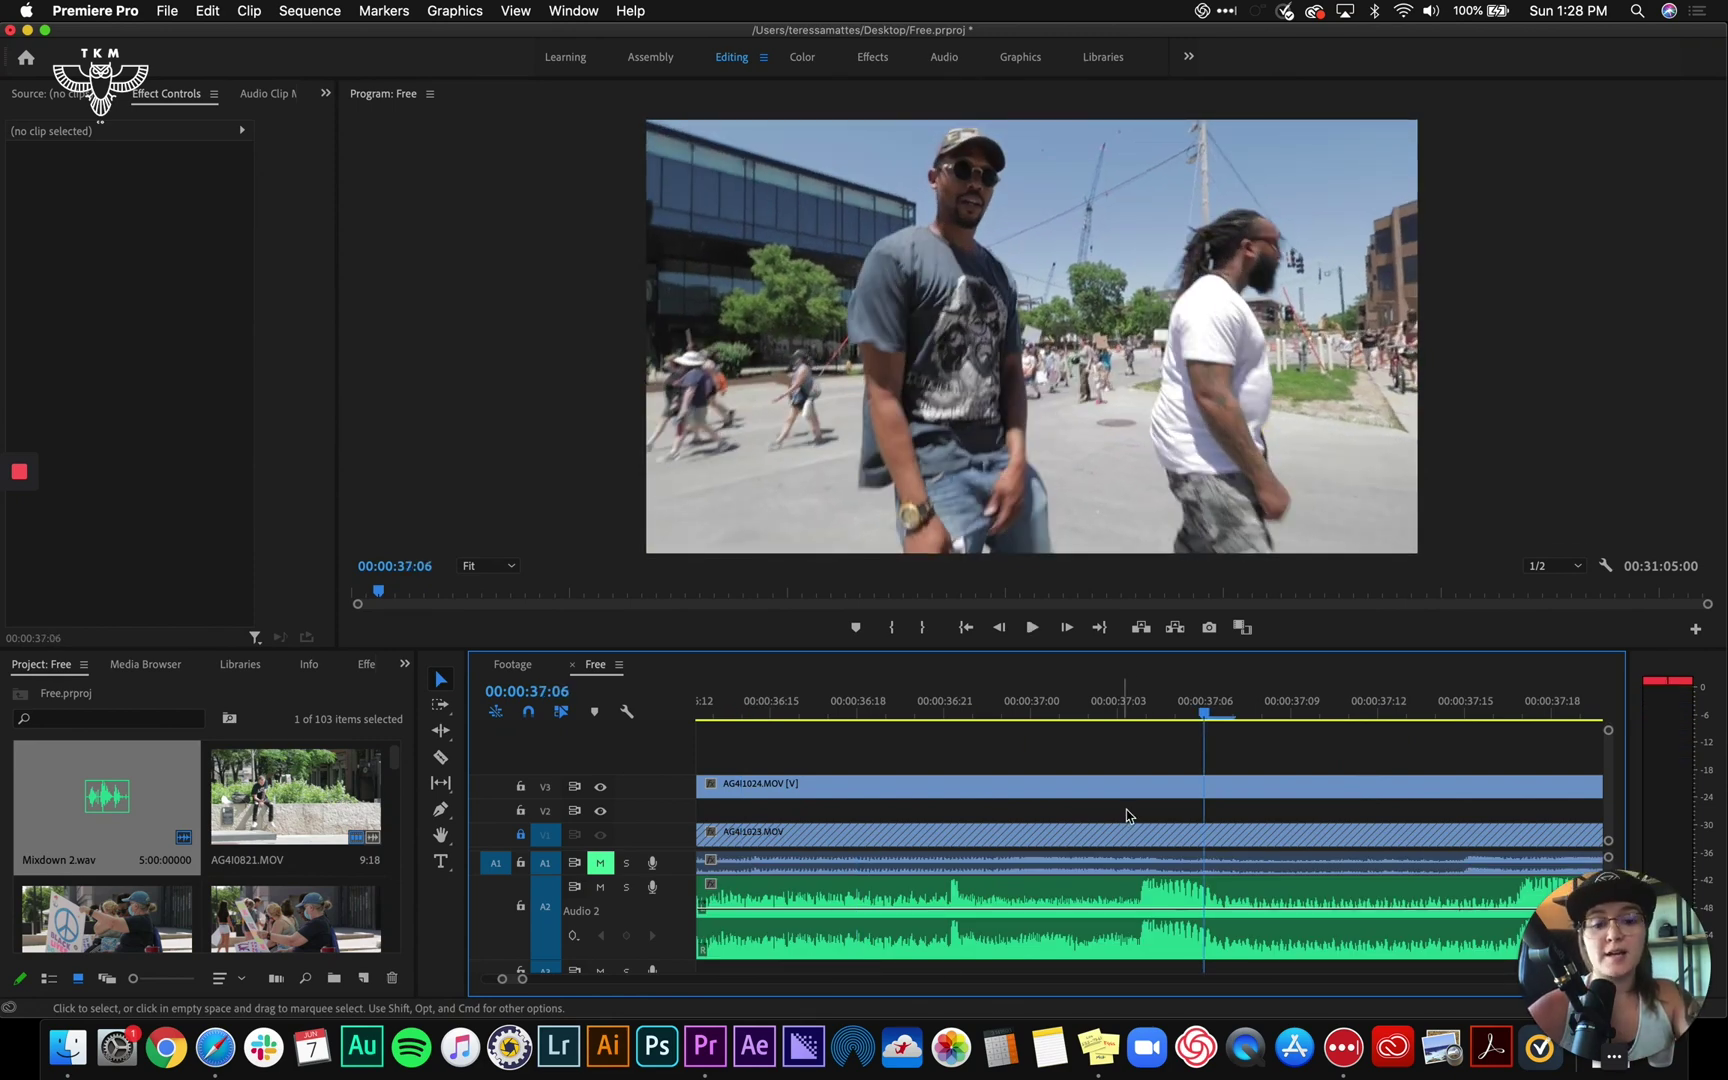
scroll(1140, 825, right, 3)
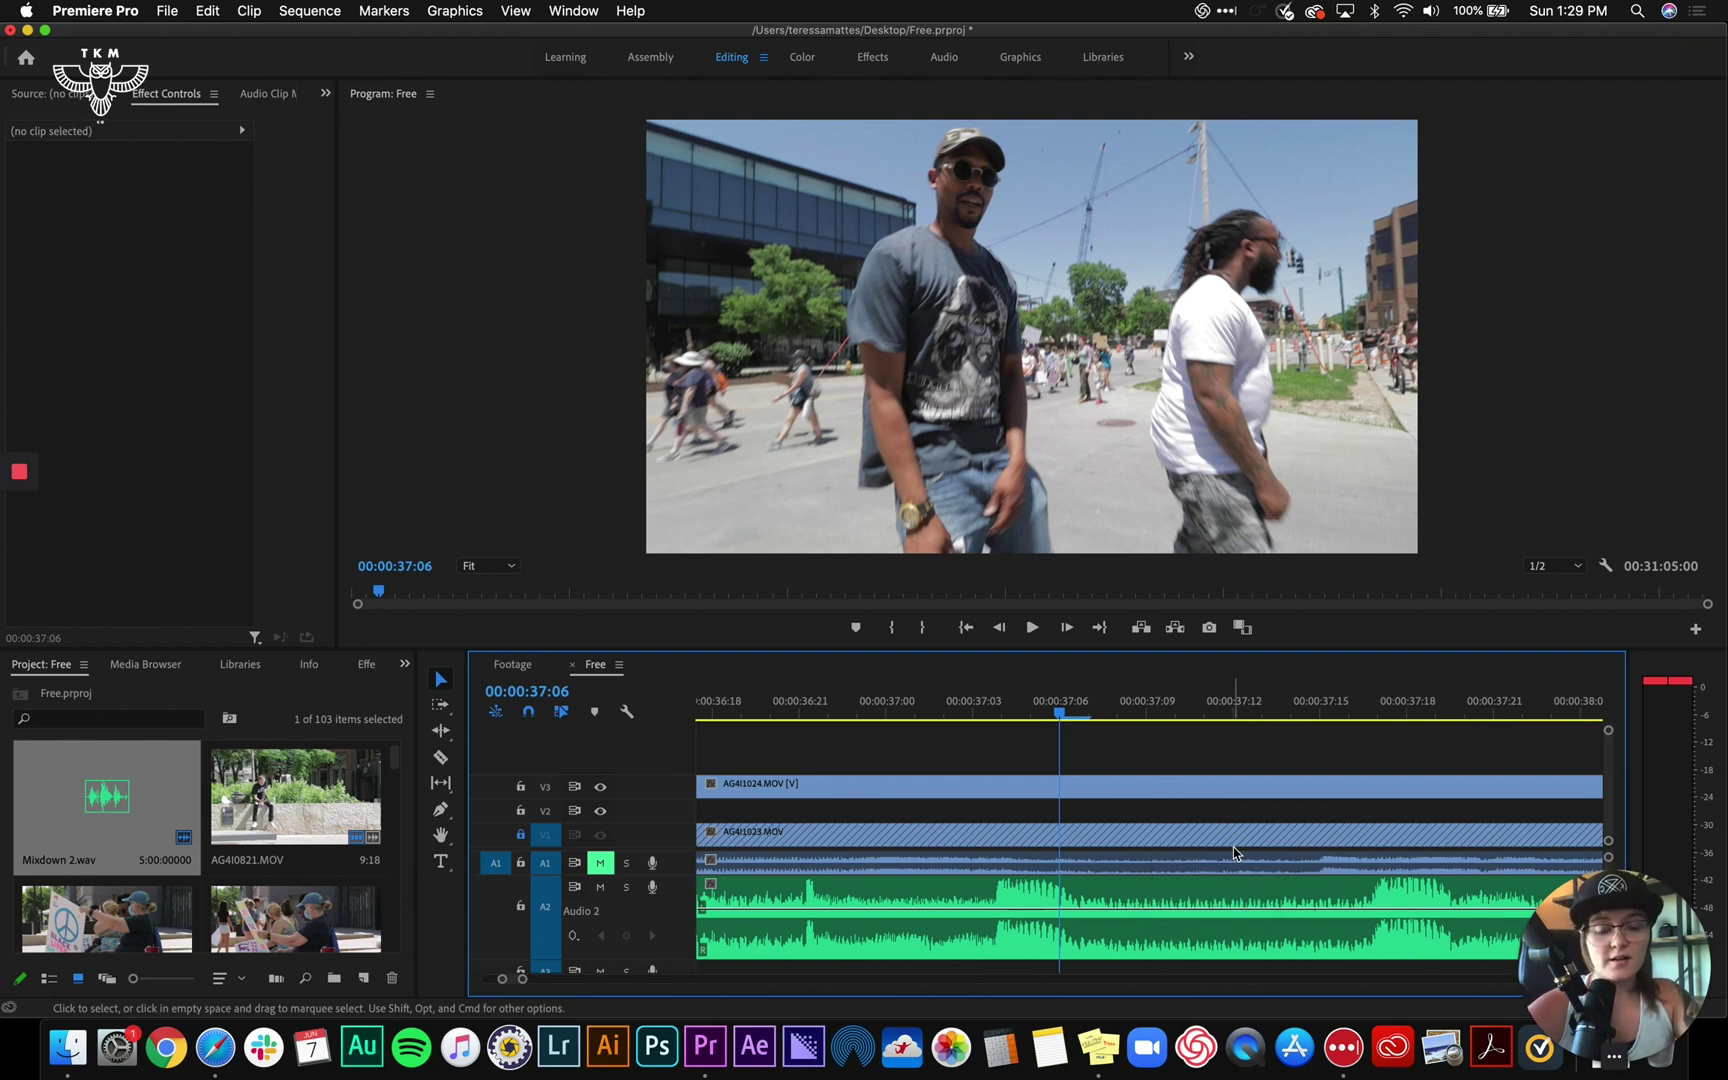
scroll(1236, 852, right, 1)
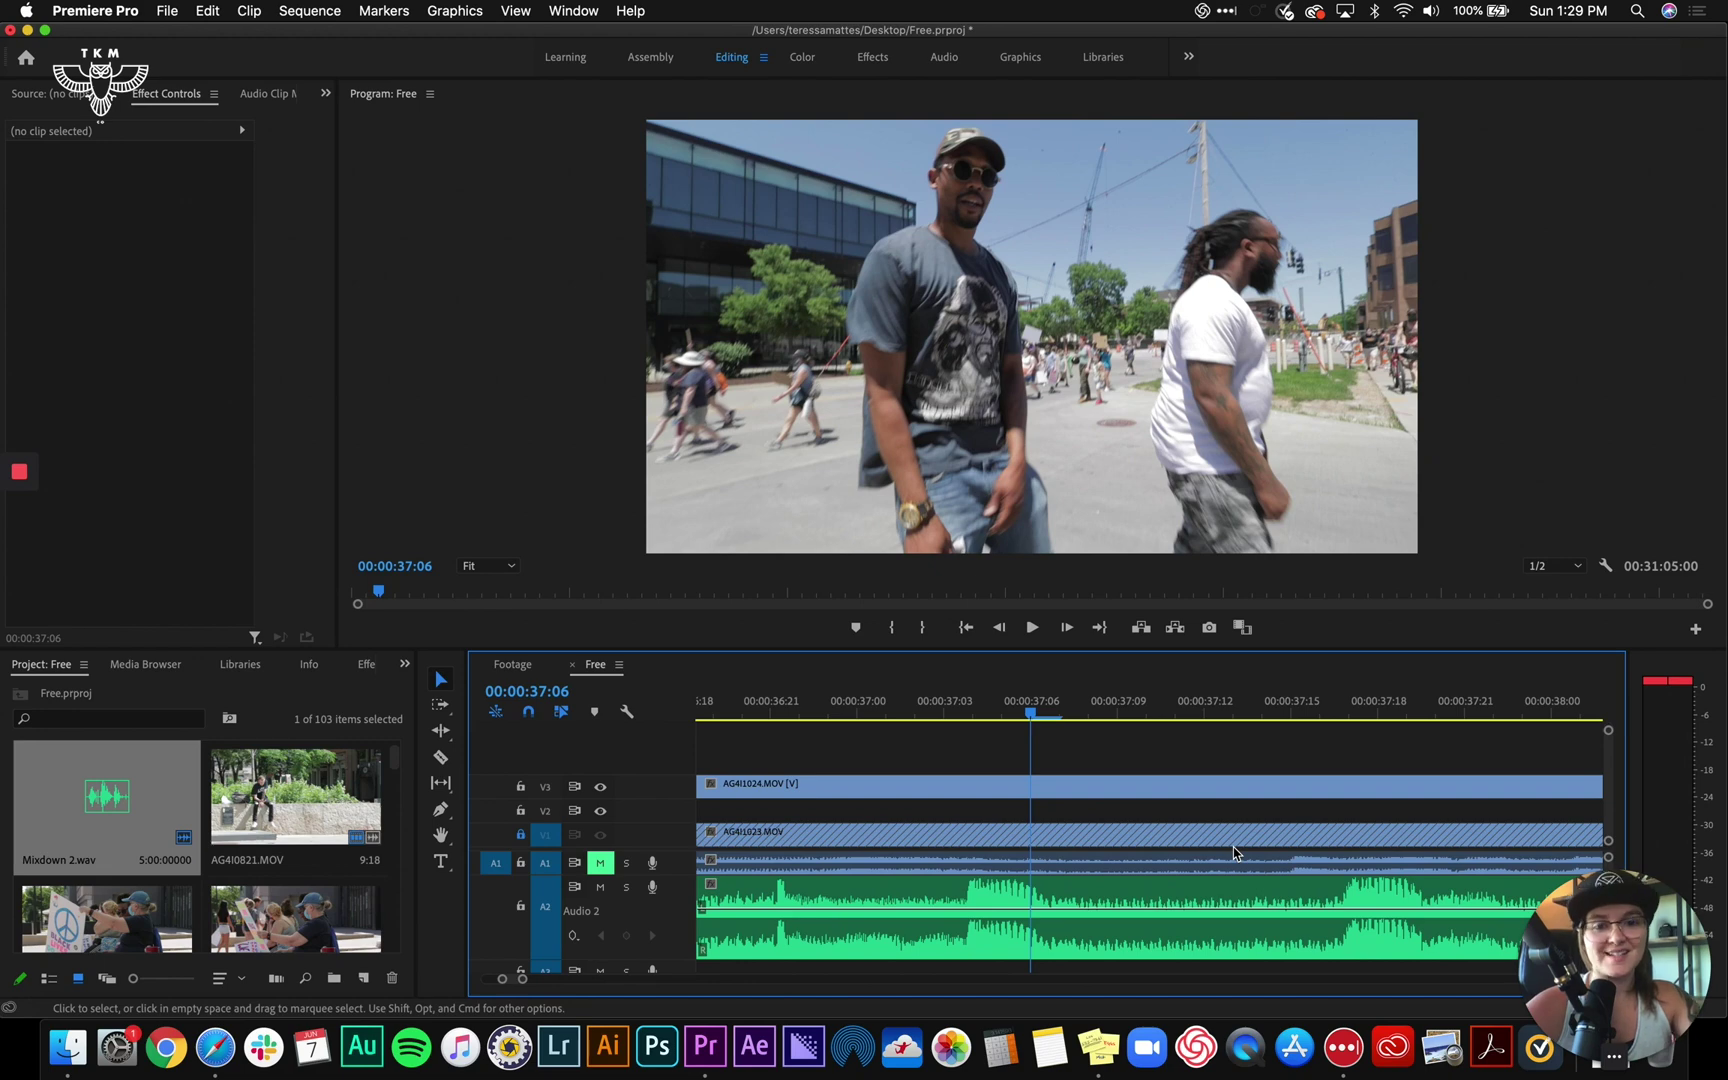
key(space)
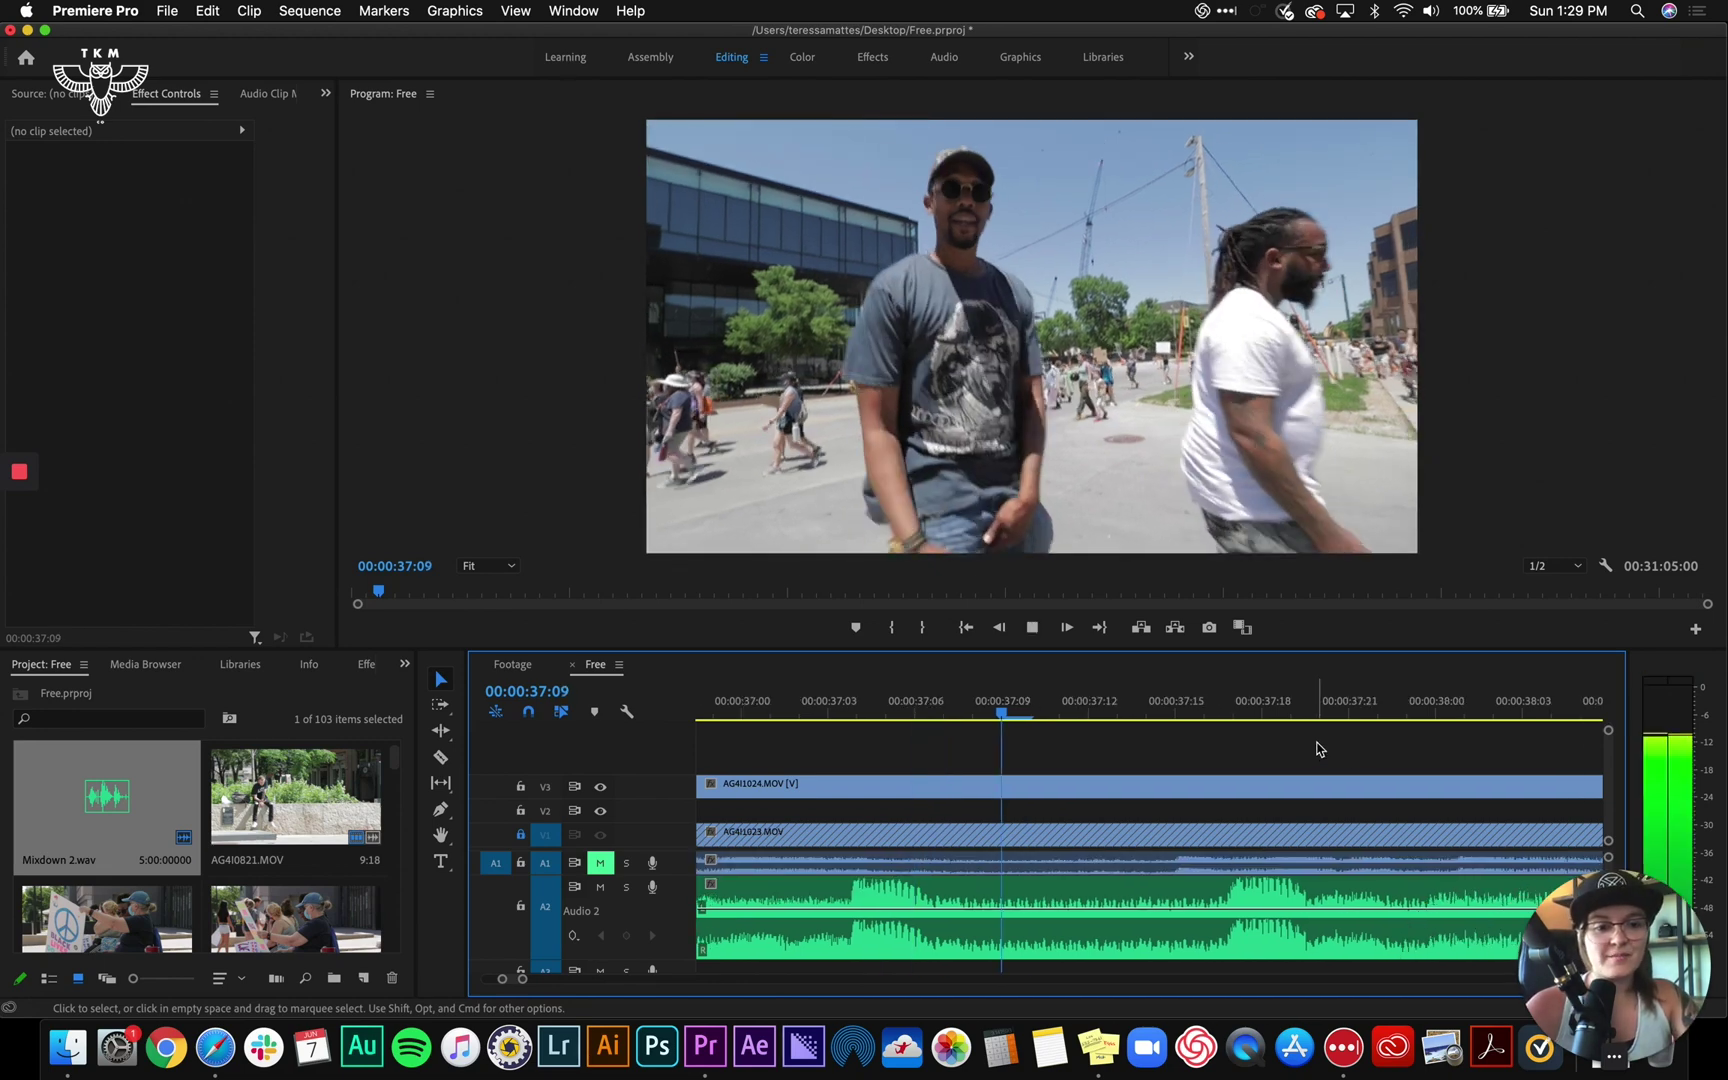
key(space)
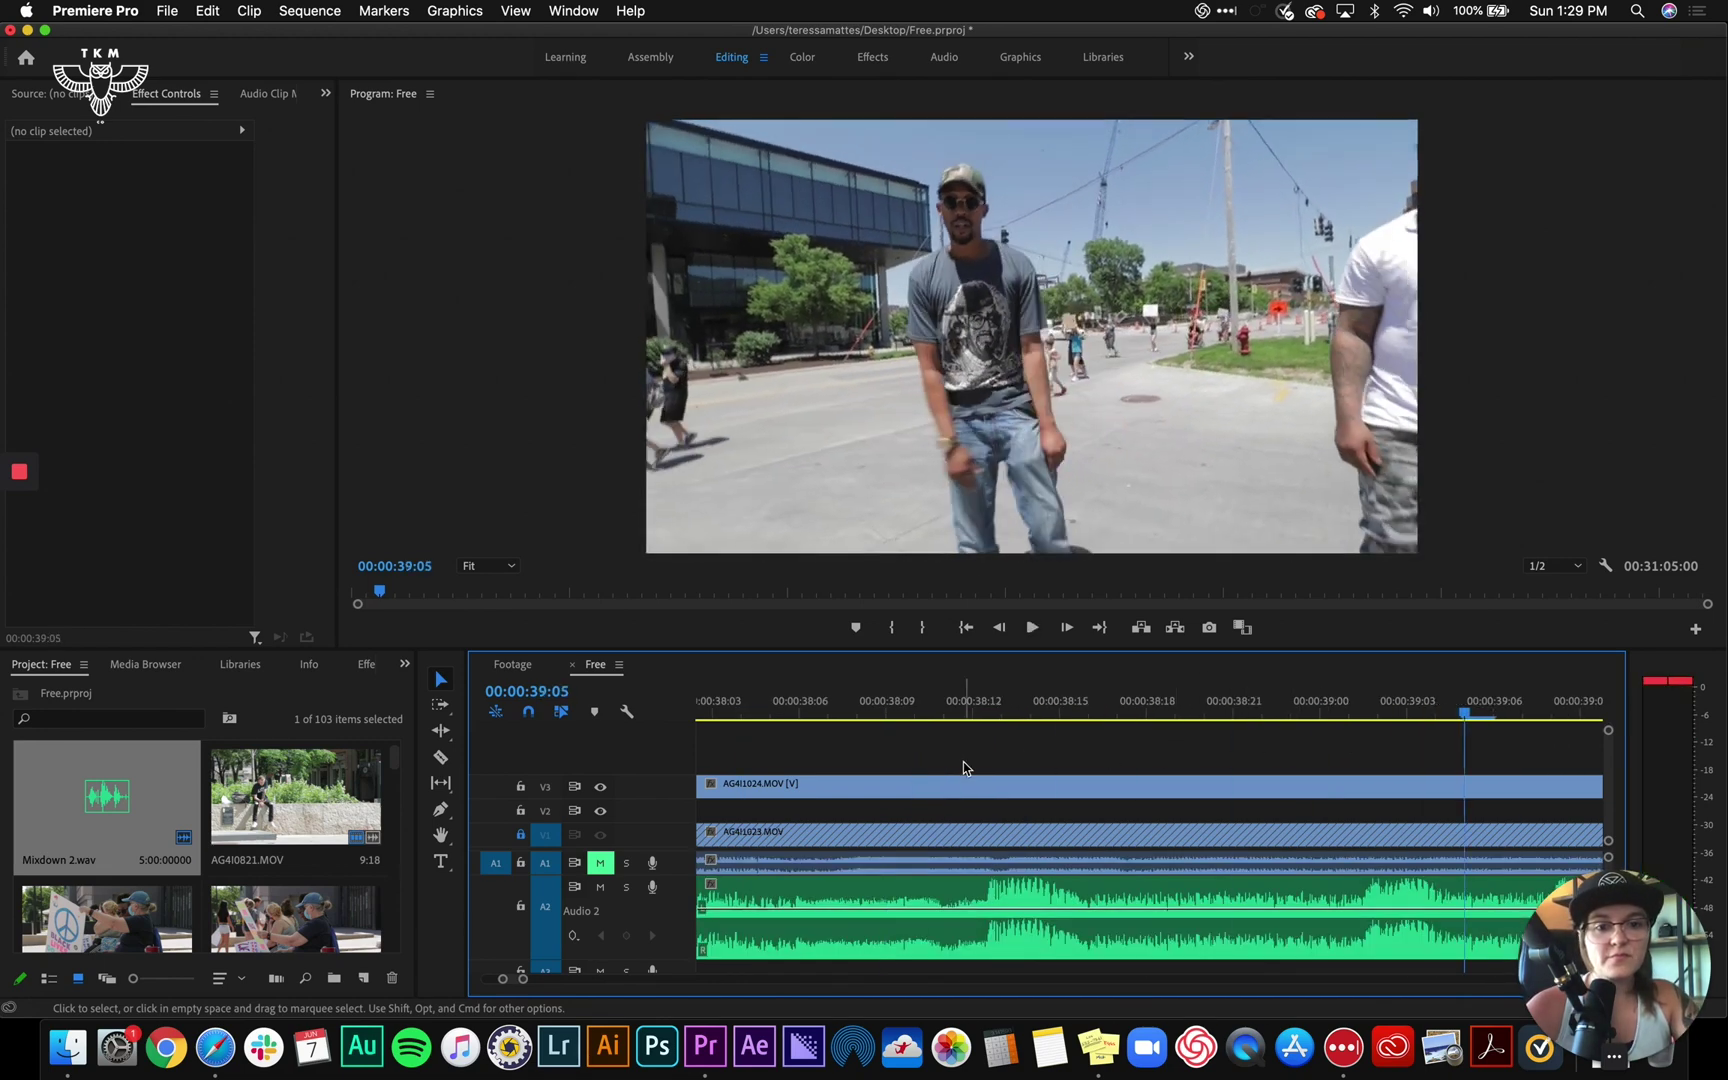
scroll(964, 765, left, 5)
click(970, 715)
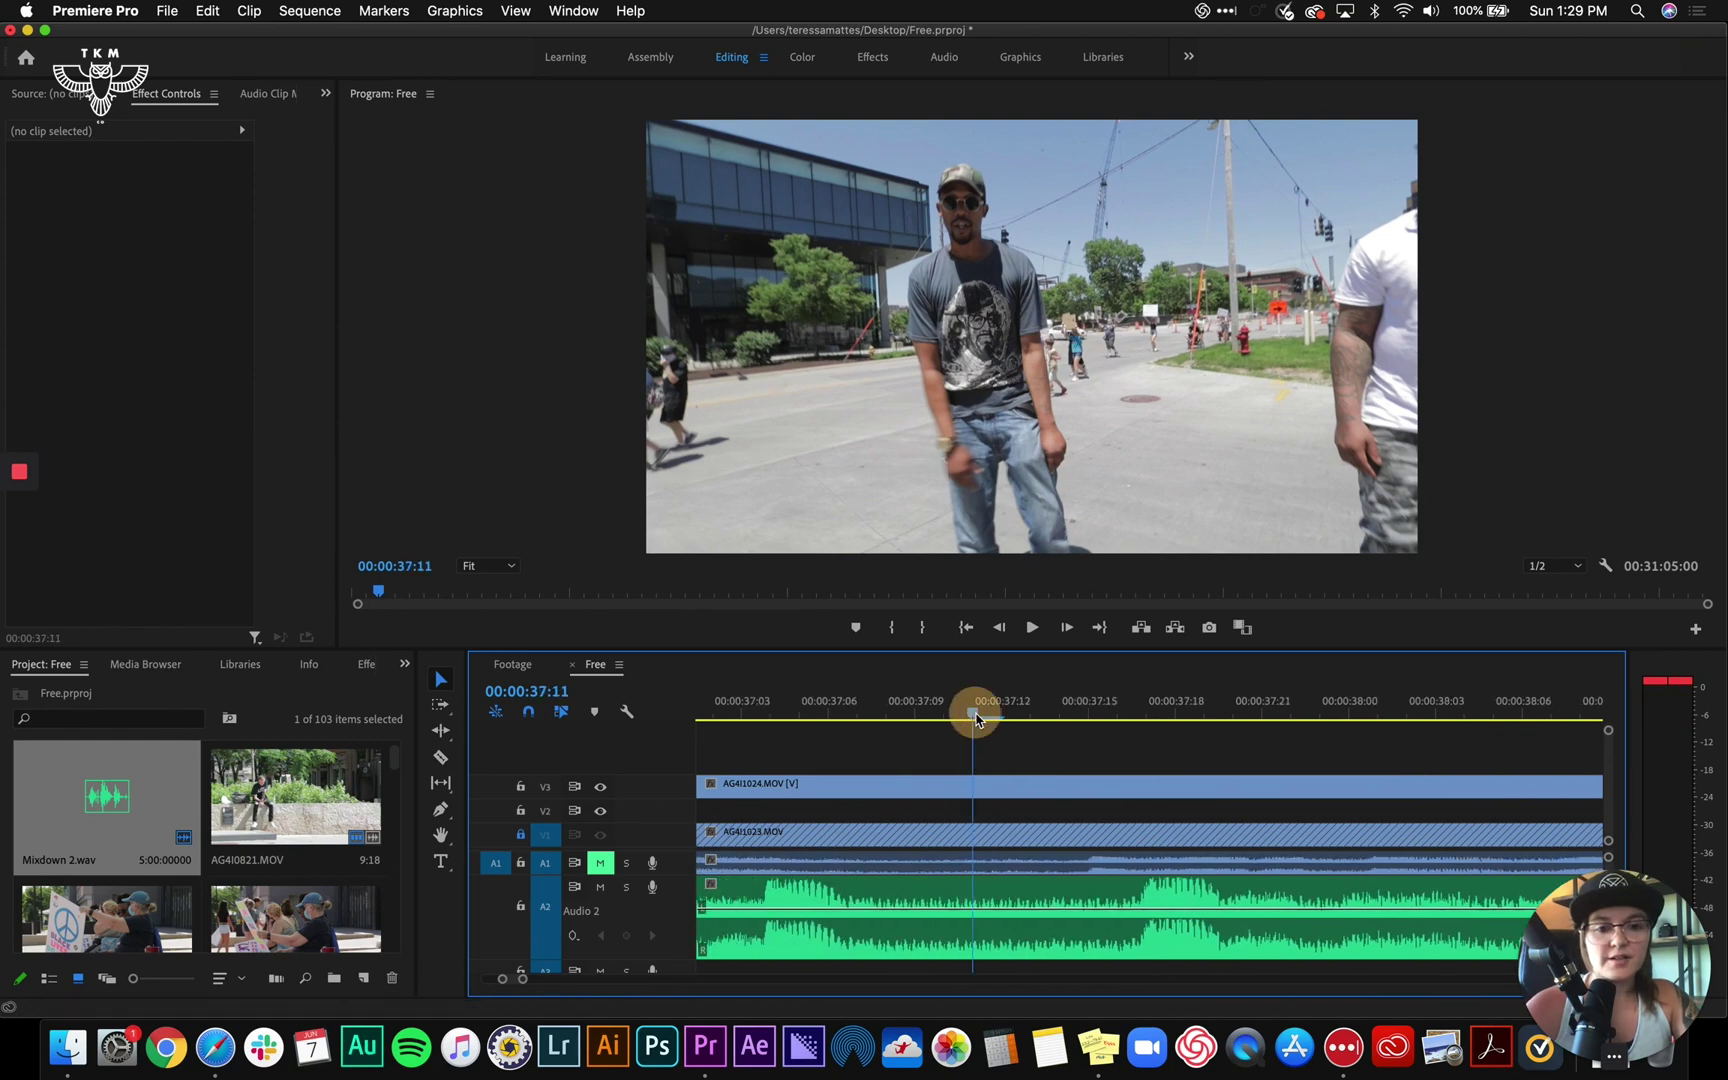
key(space)
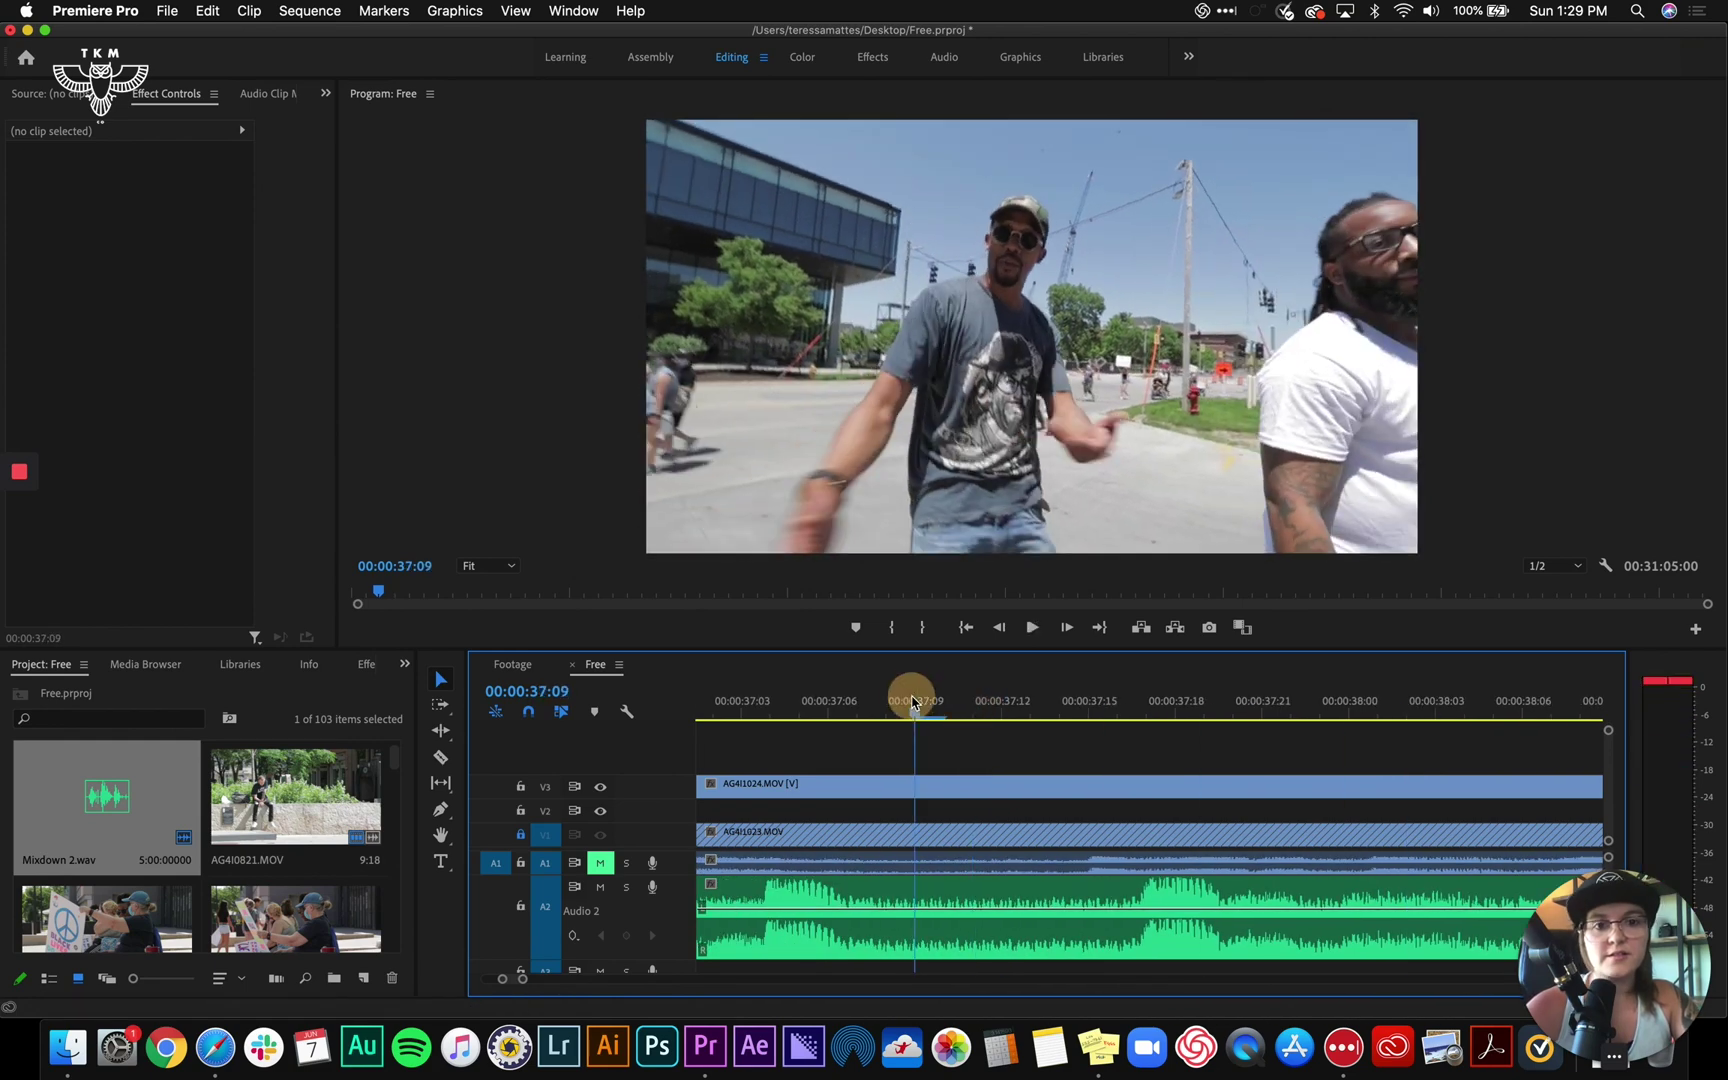
drag(912, 703, 1003, 645)
drag(948, 710, 1522, 710)
scroll(1265, 769, right, 3)
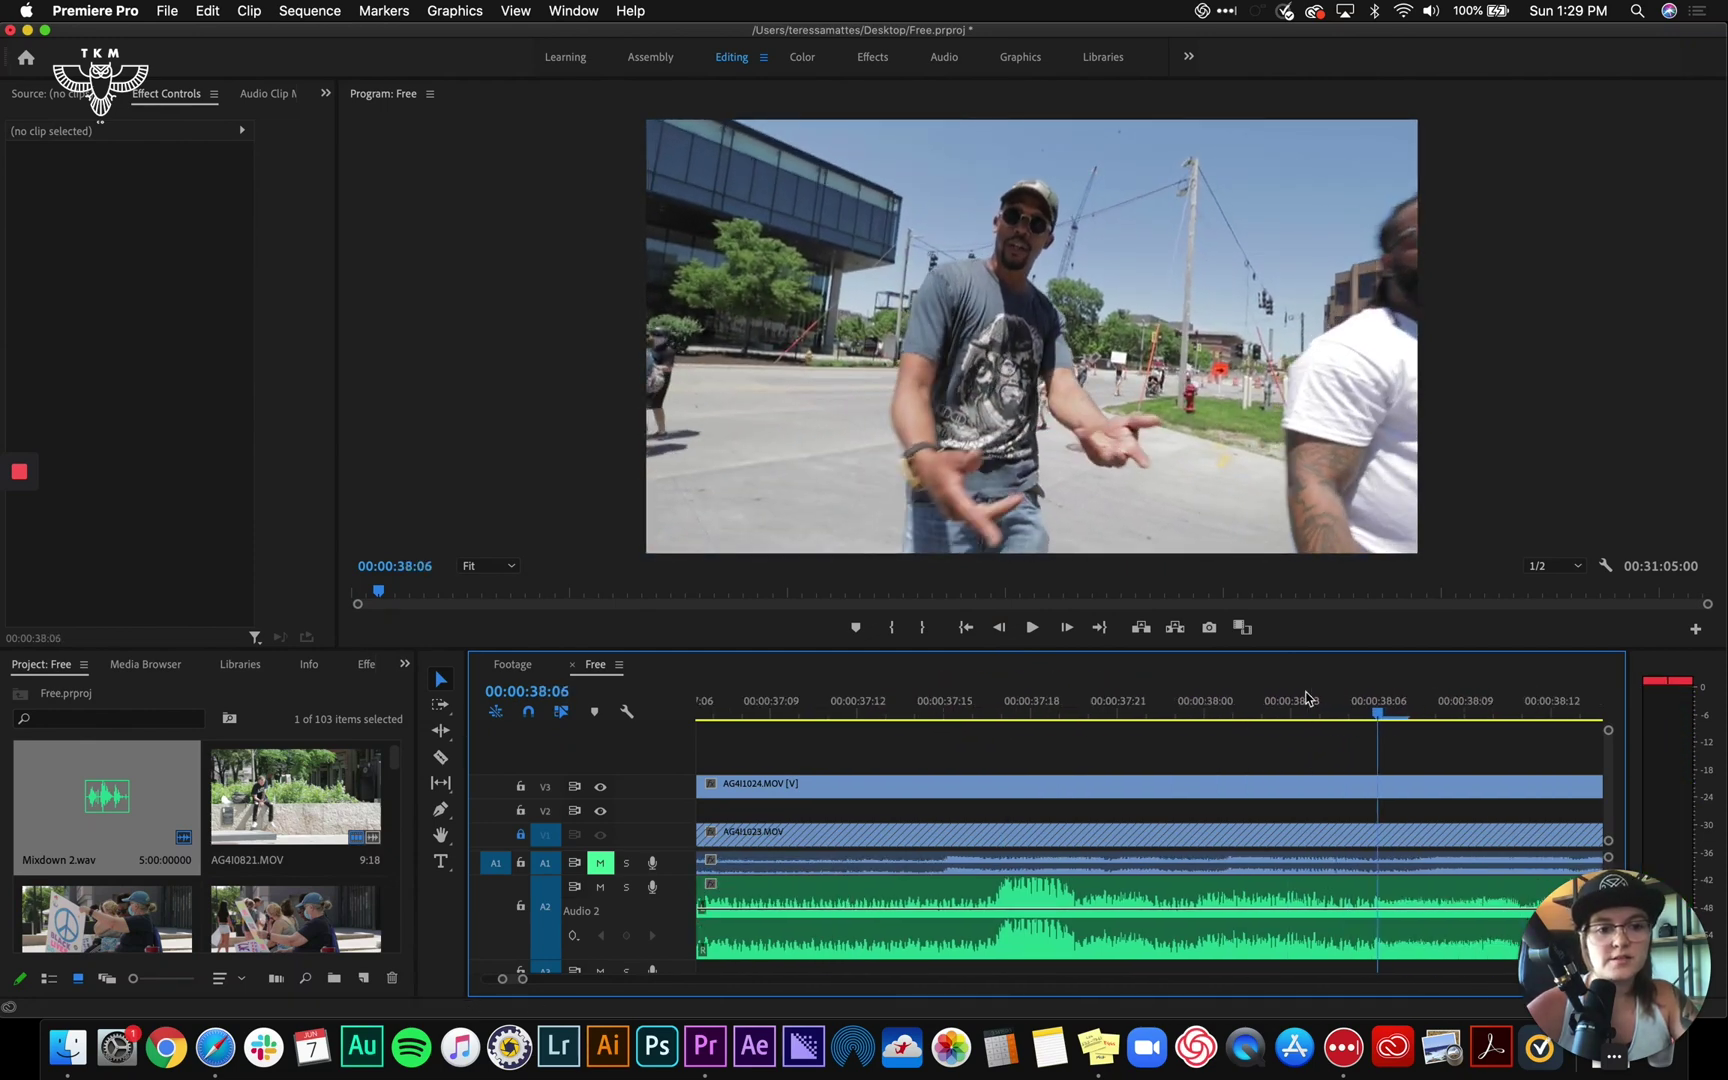
drag(1102, 706, 1227, 705)
scroll(1200, 760, right, 8)
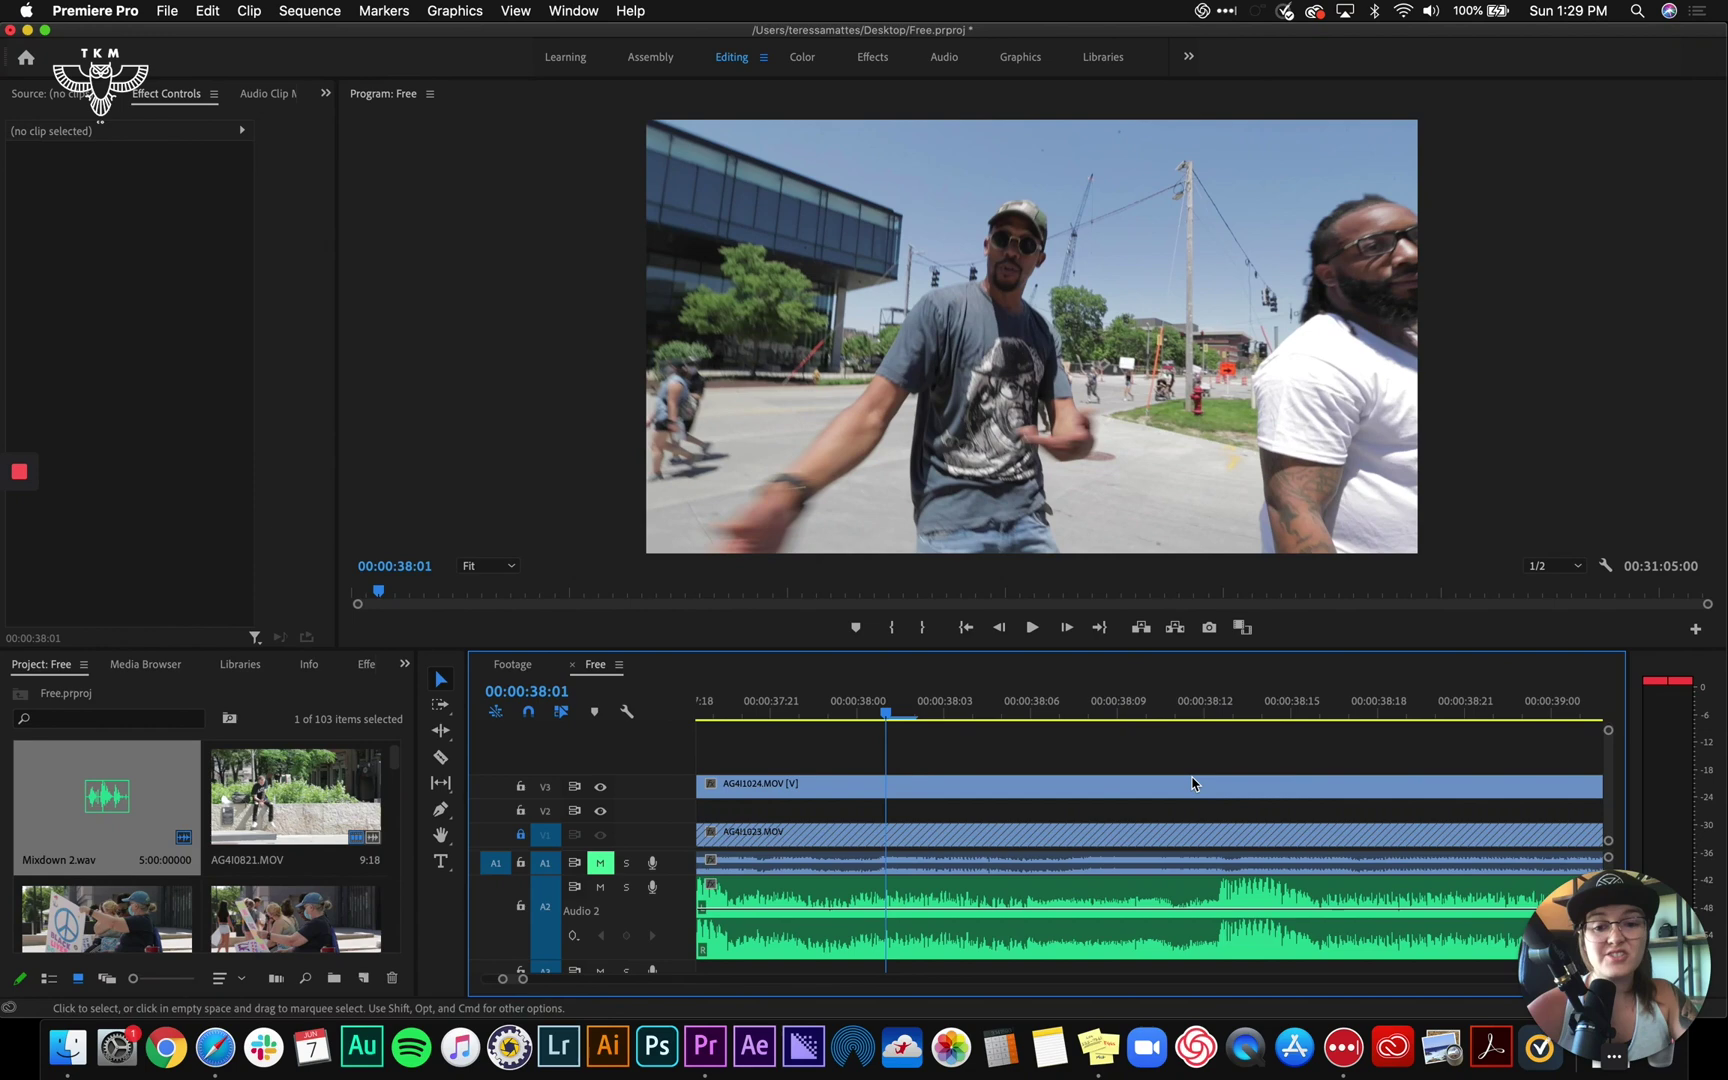
key(space)
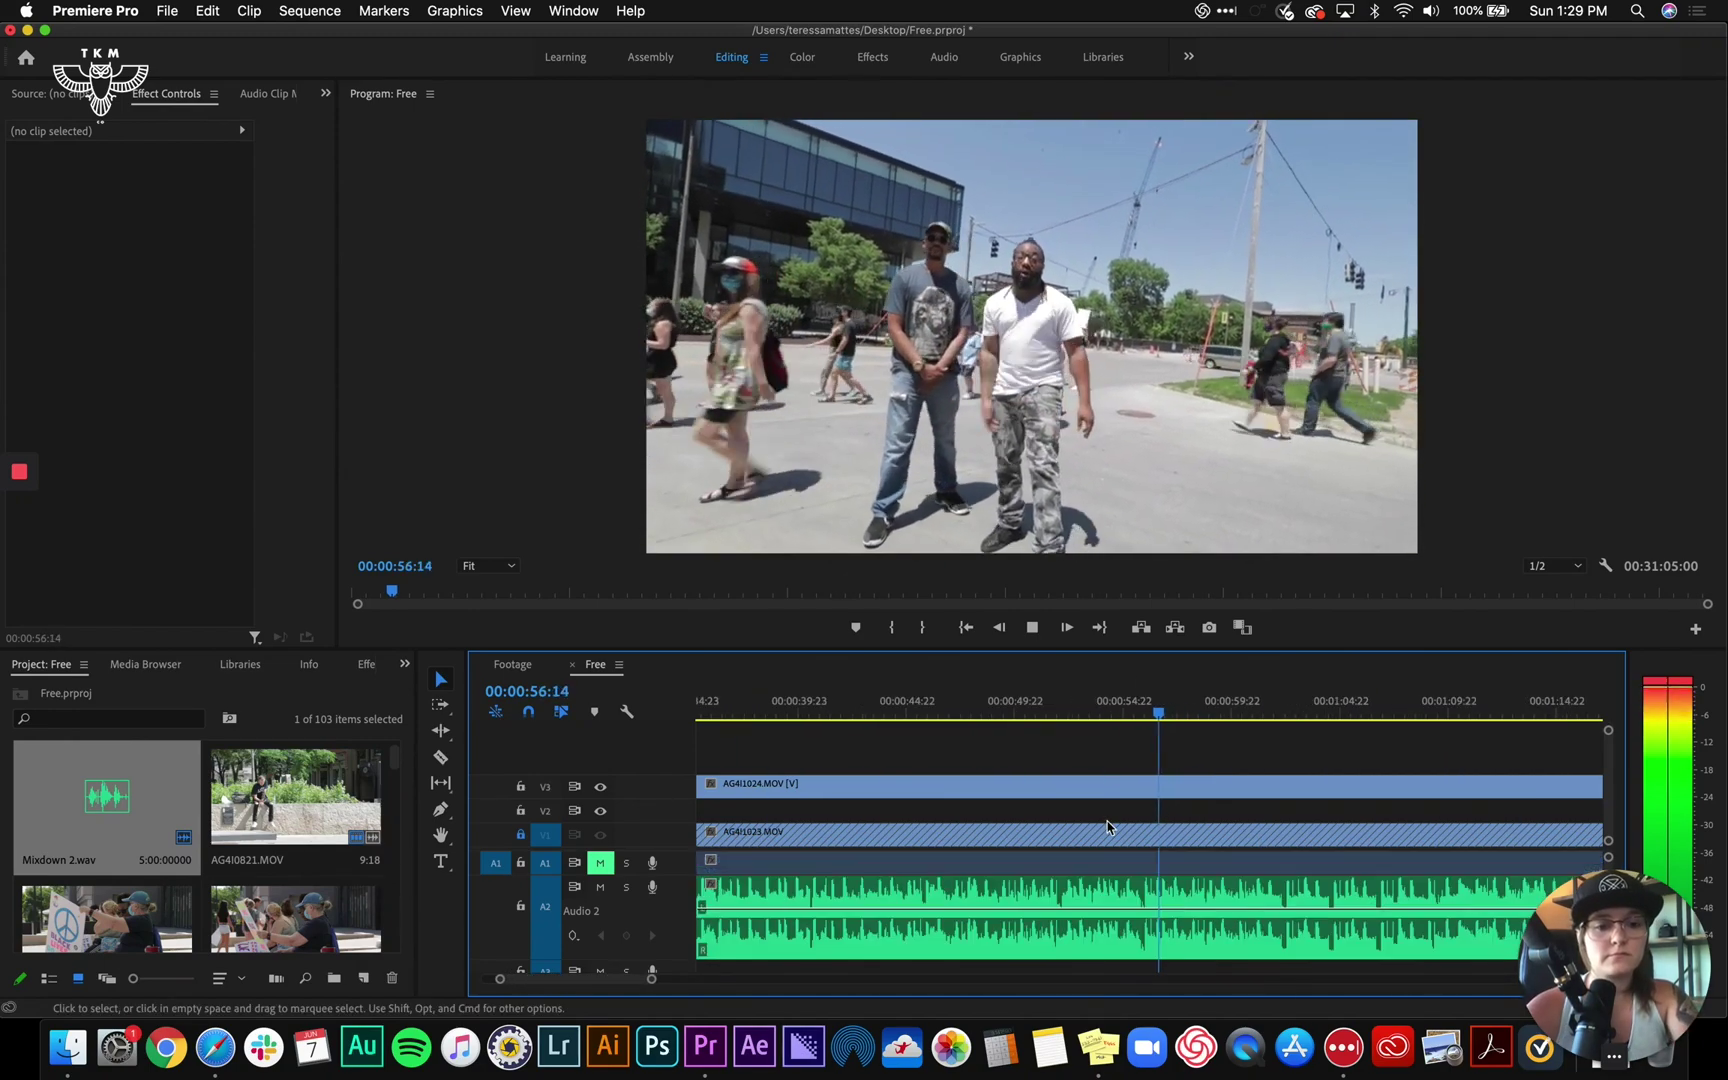
key(minus)
key(minus)
key(minus)
key(minus)
key(minus)
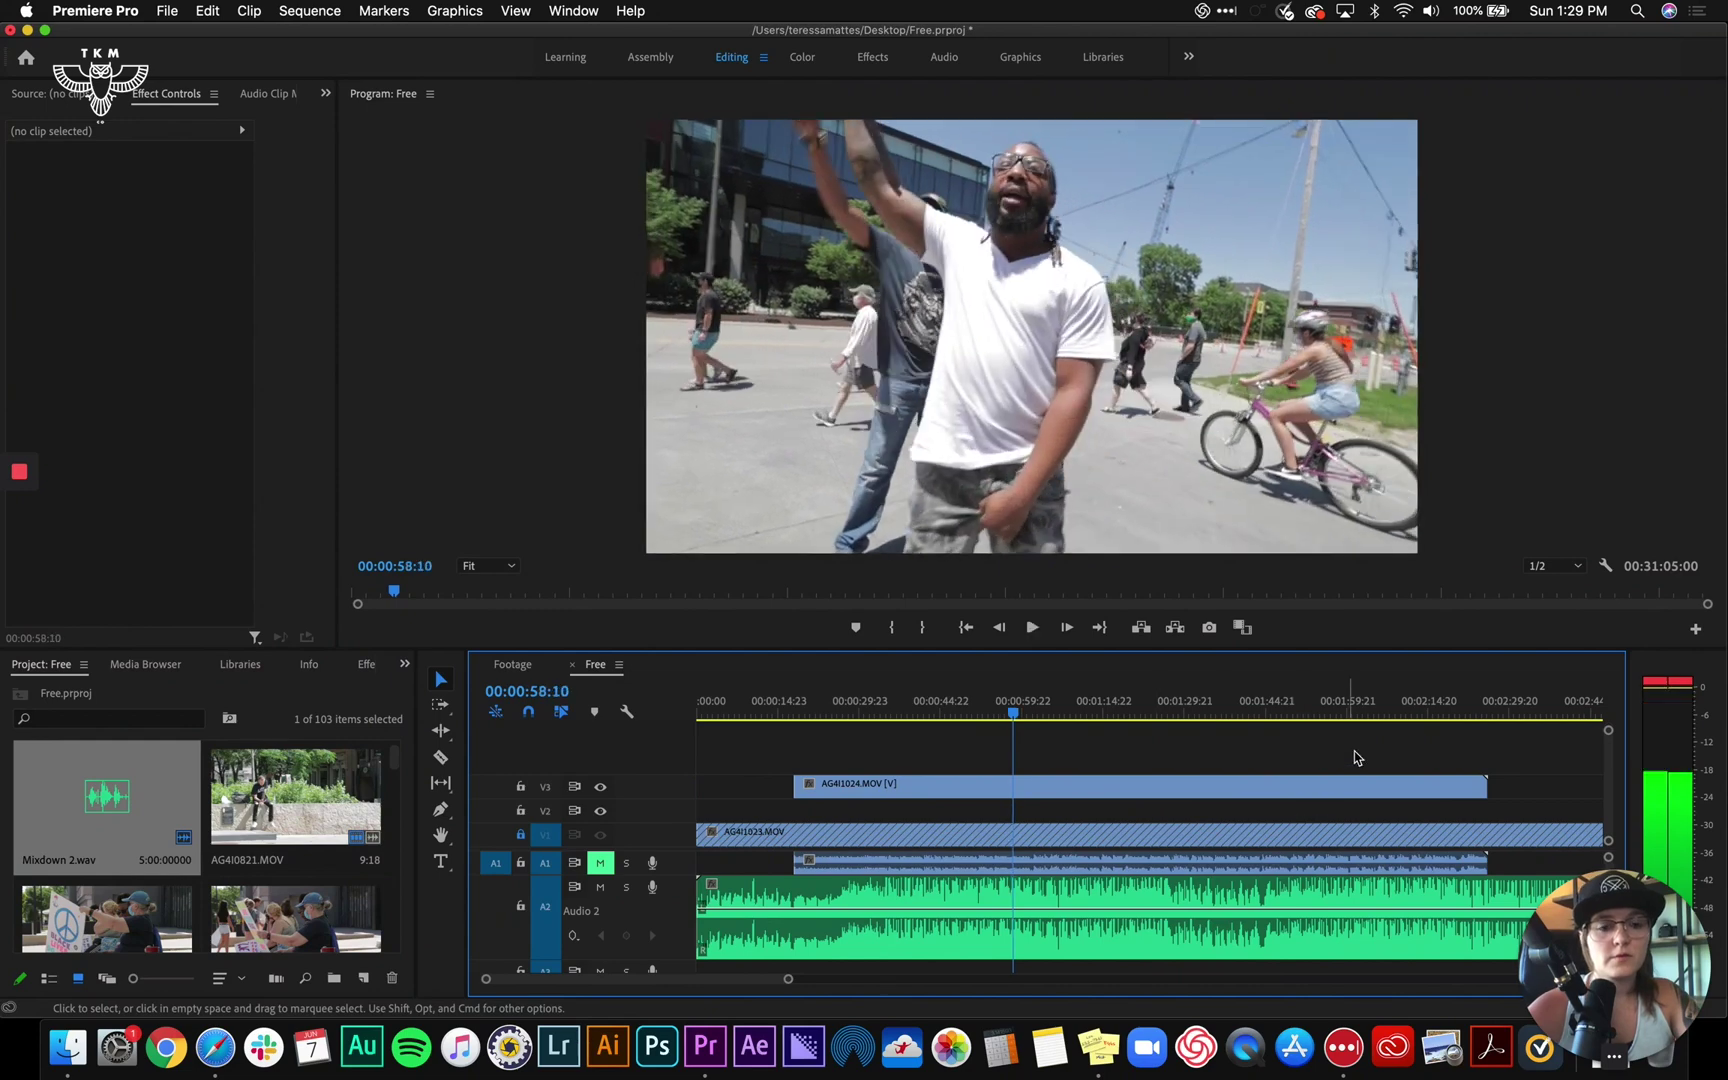
click(1378, 708)
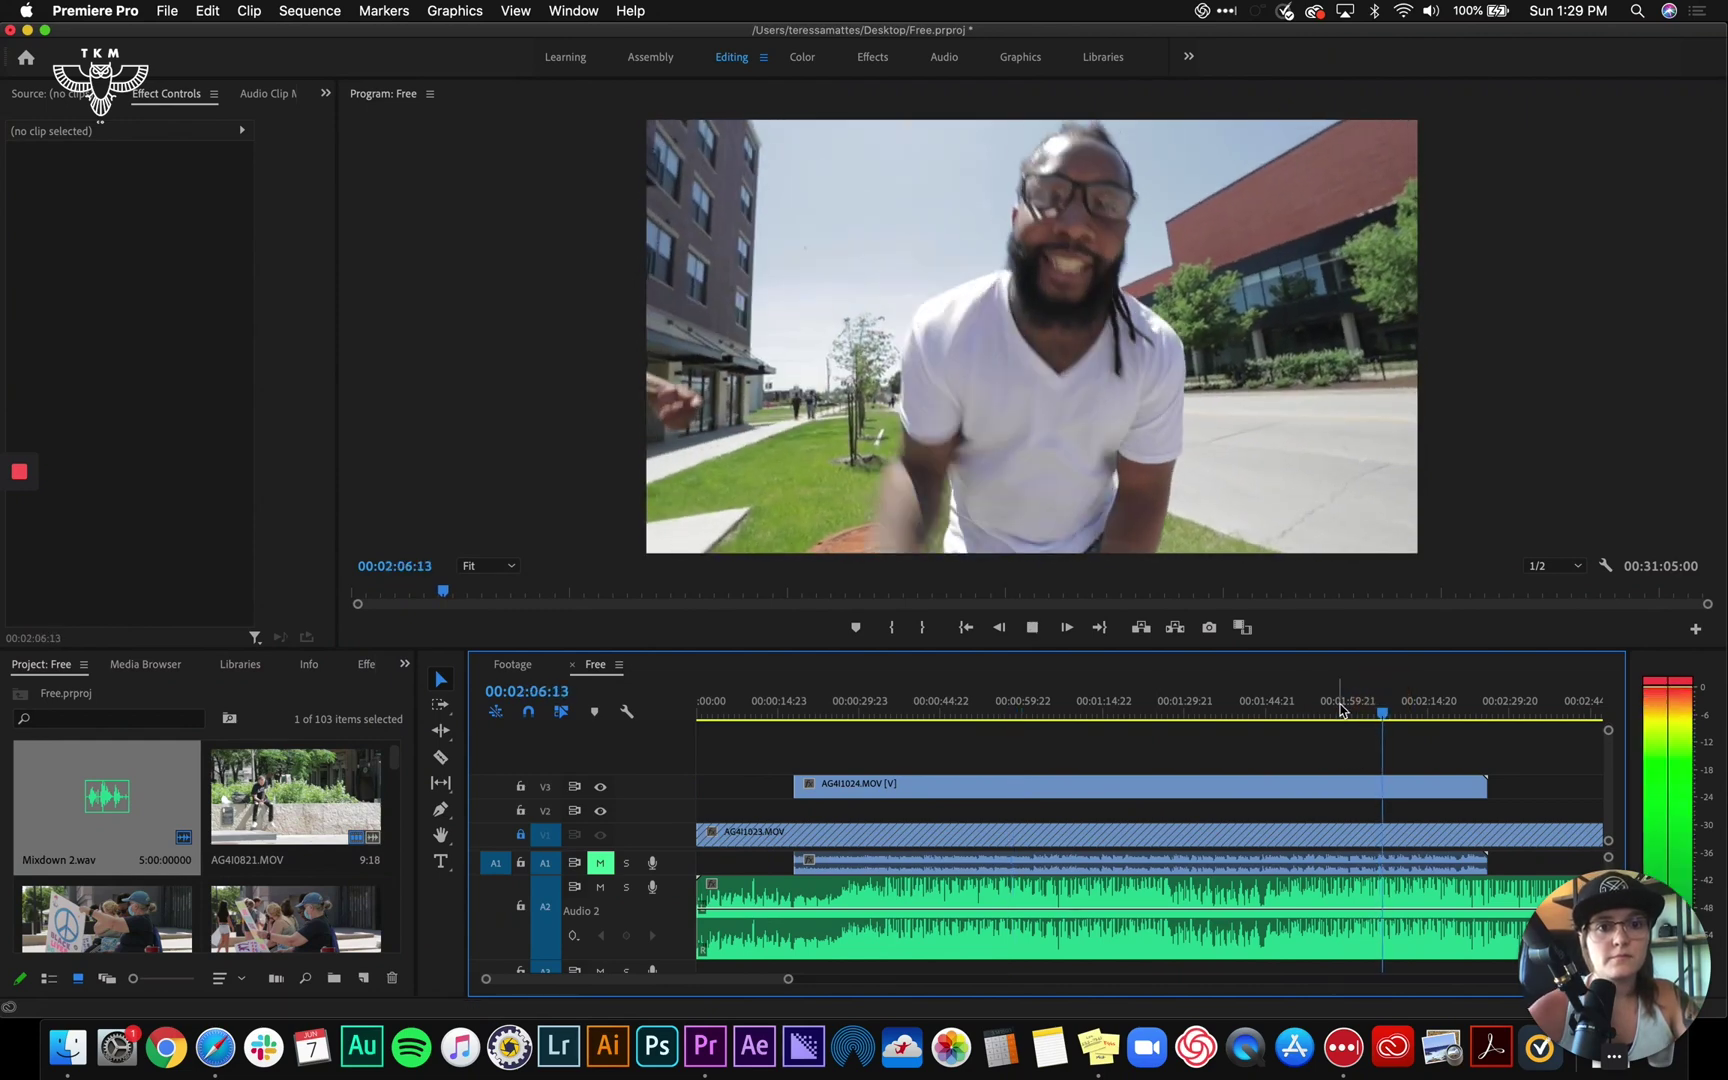
key(space)
key(equal)
key(equal)
key(equal)
key(equal)
key(equal)
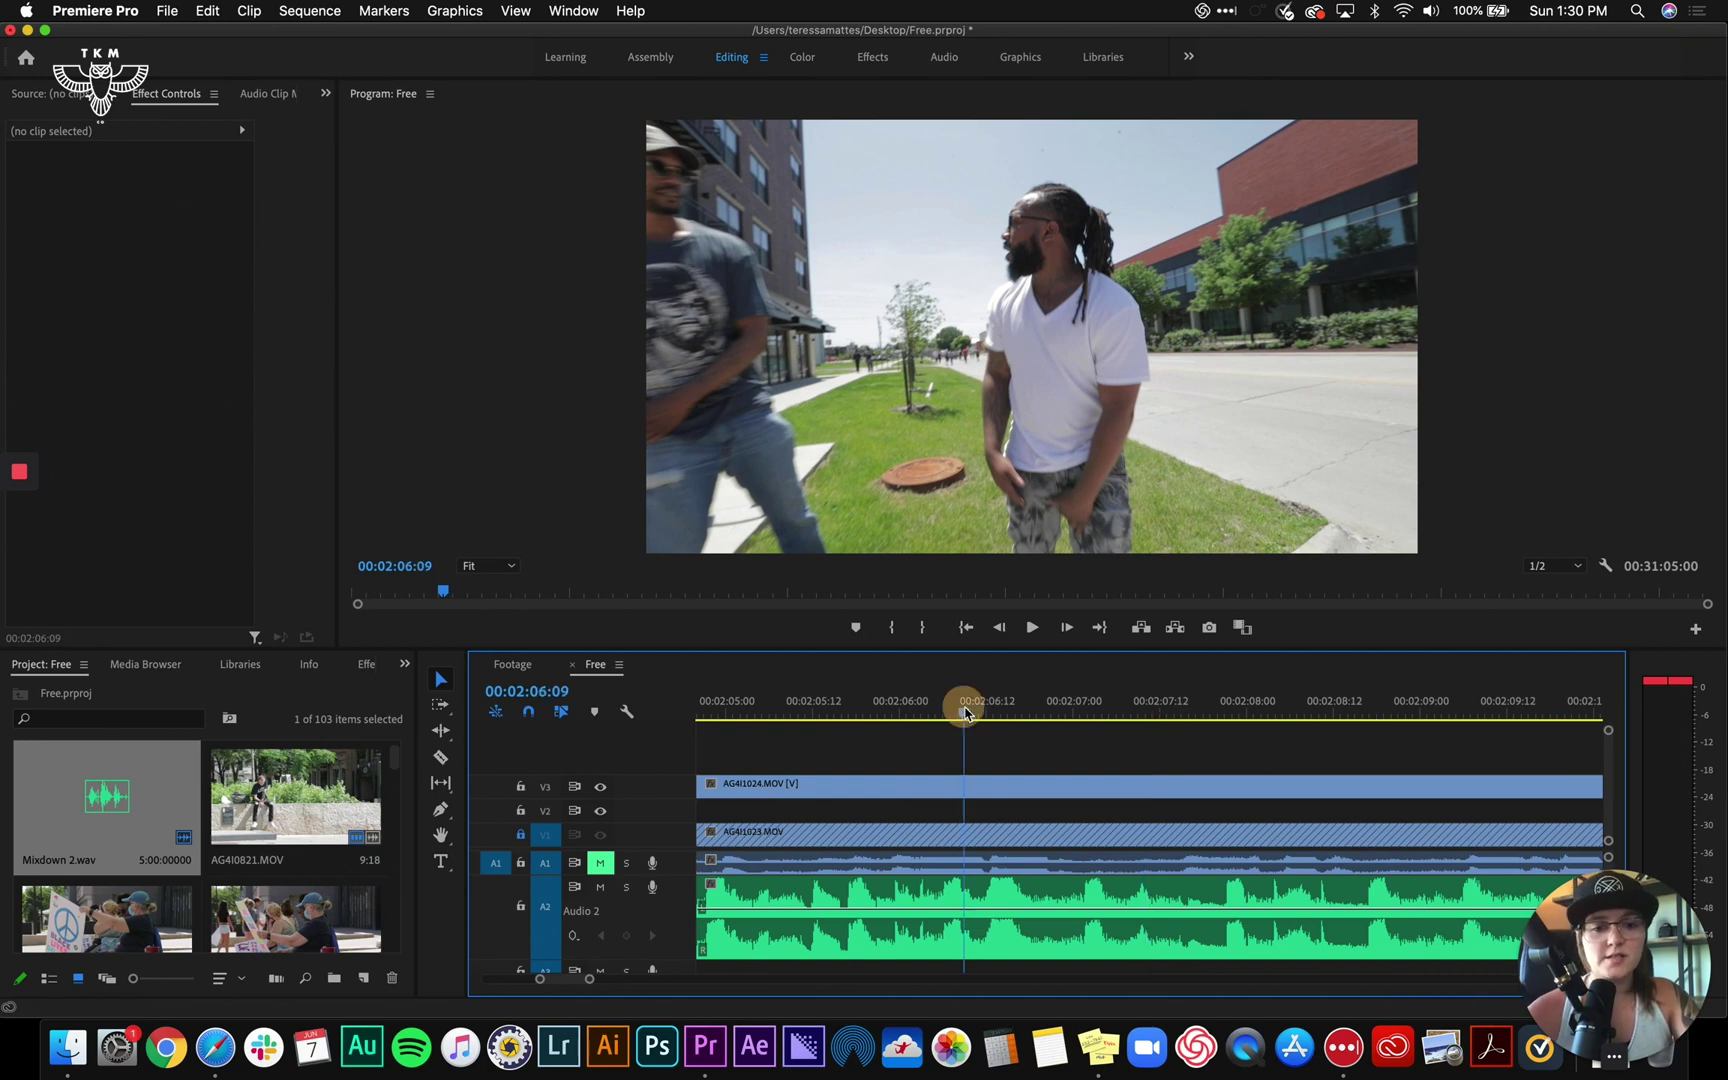
drag(965, 712, 1073, 711)
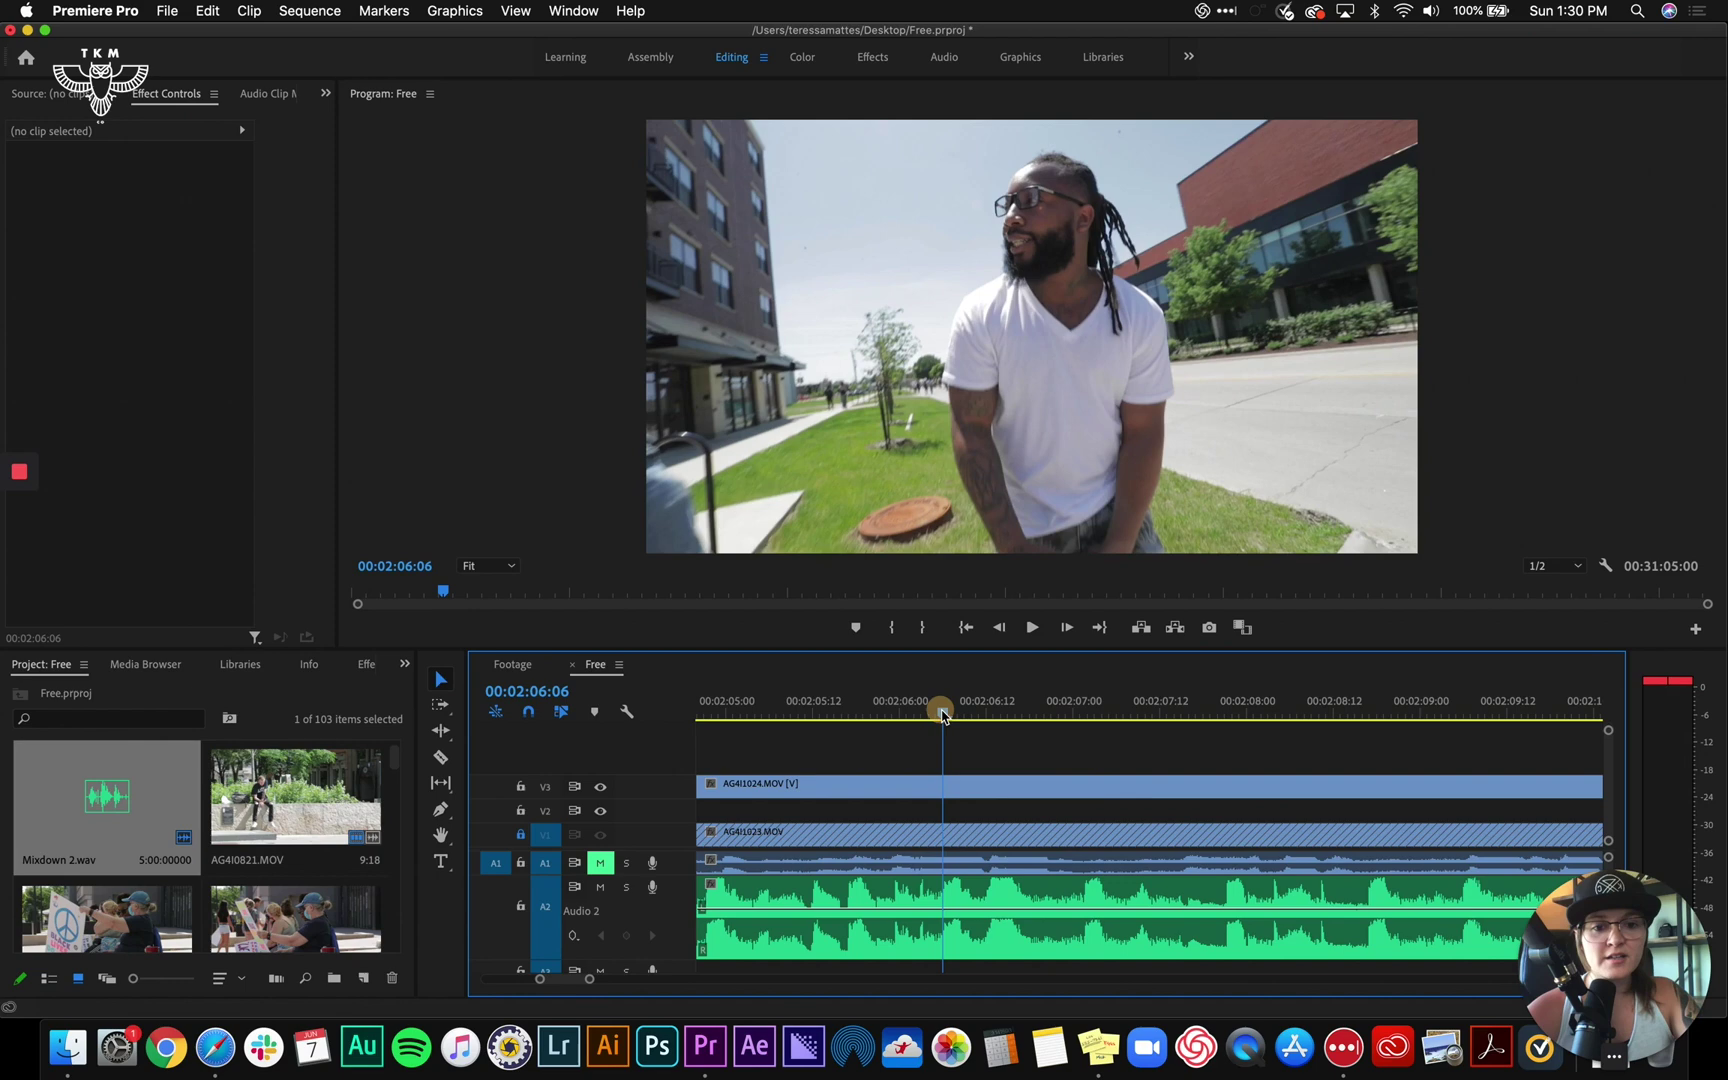
drag(942, 712, 1004, 709)
click(1018, 787)
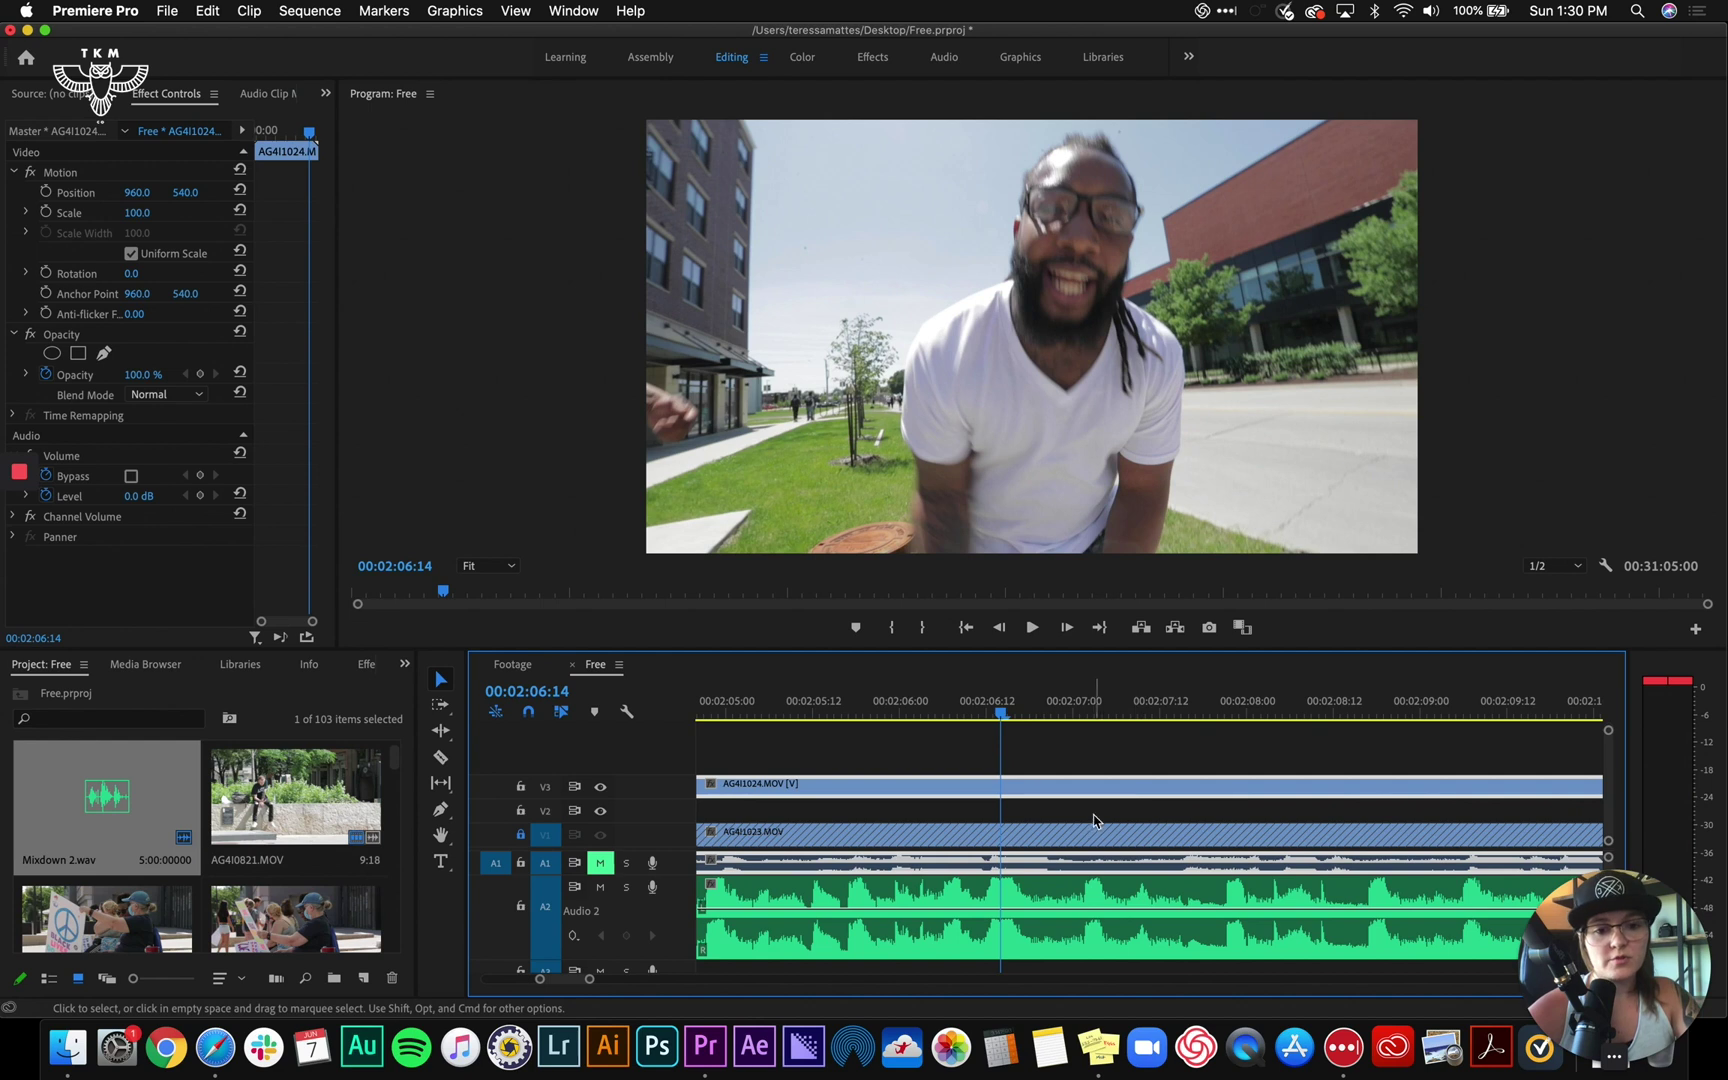
key(=)
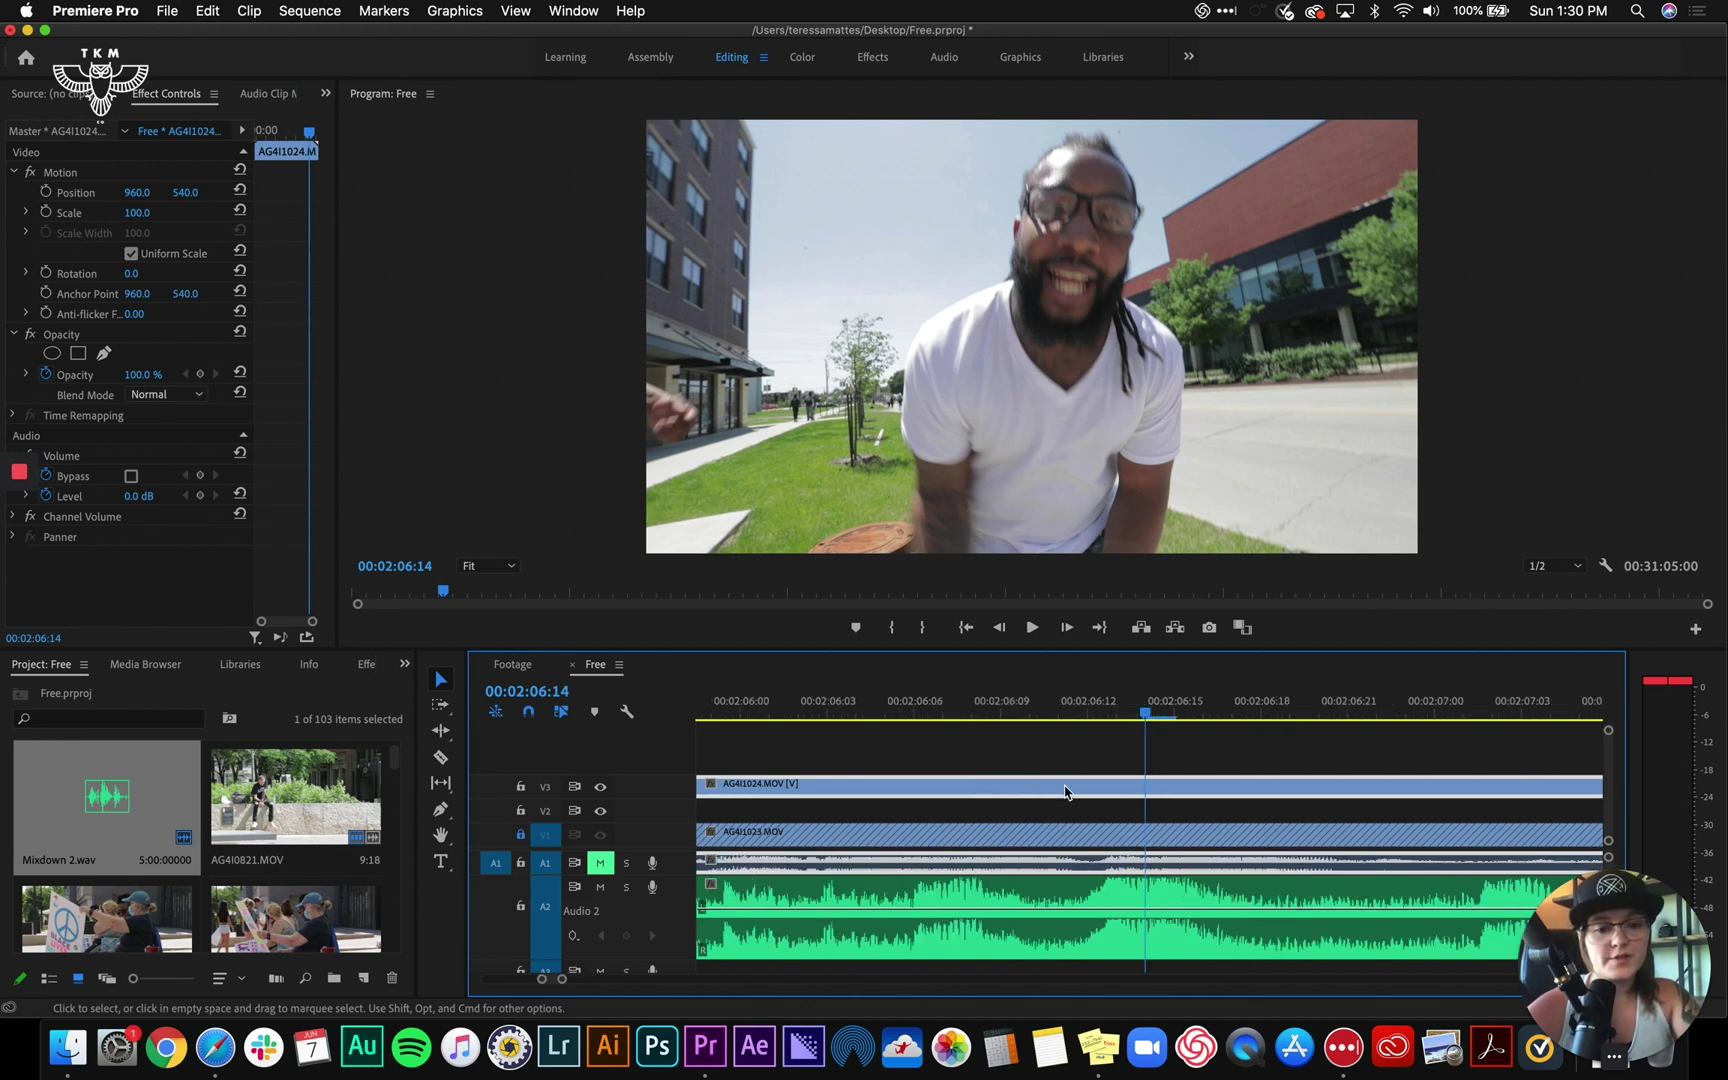
drag(1100, 795, 1087, 795)
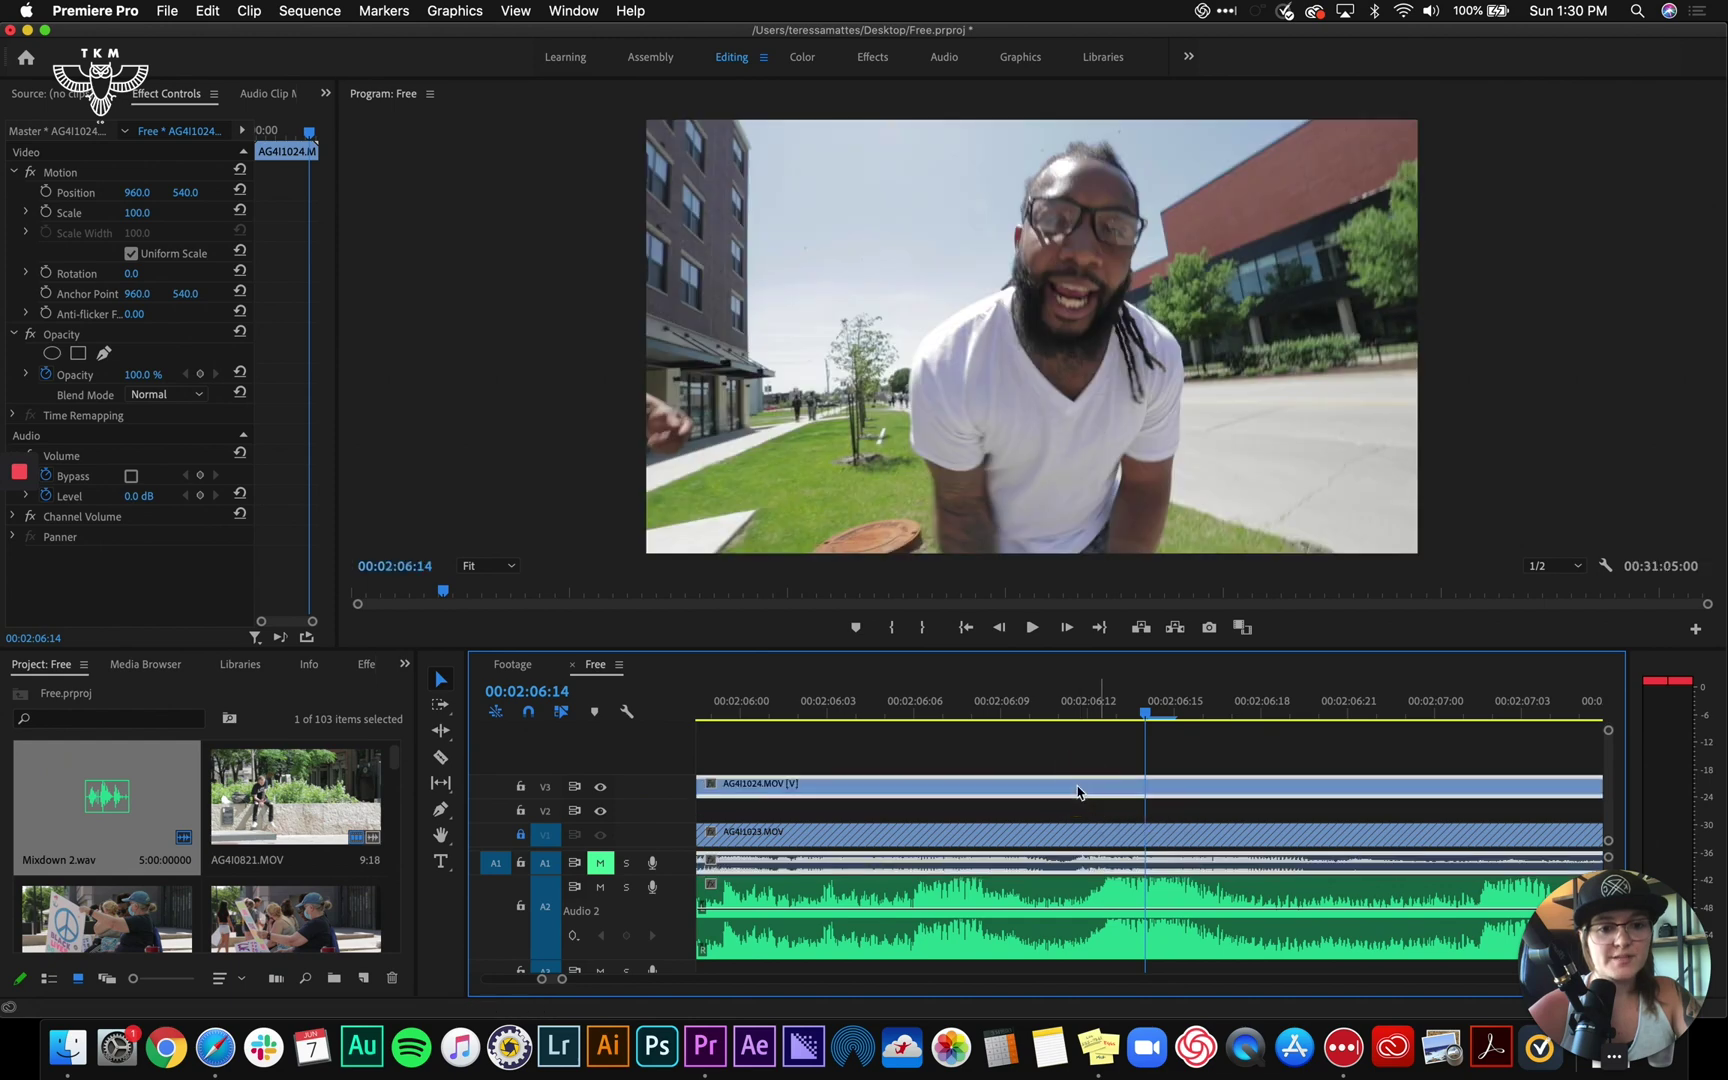
click(1022, 706)
key(space)
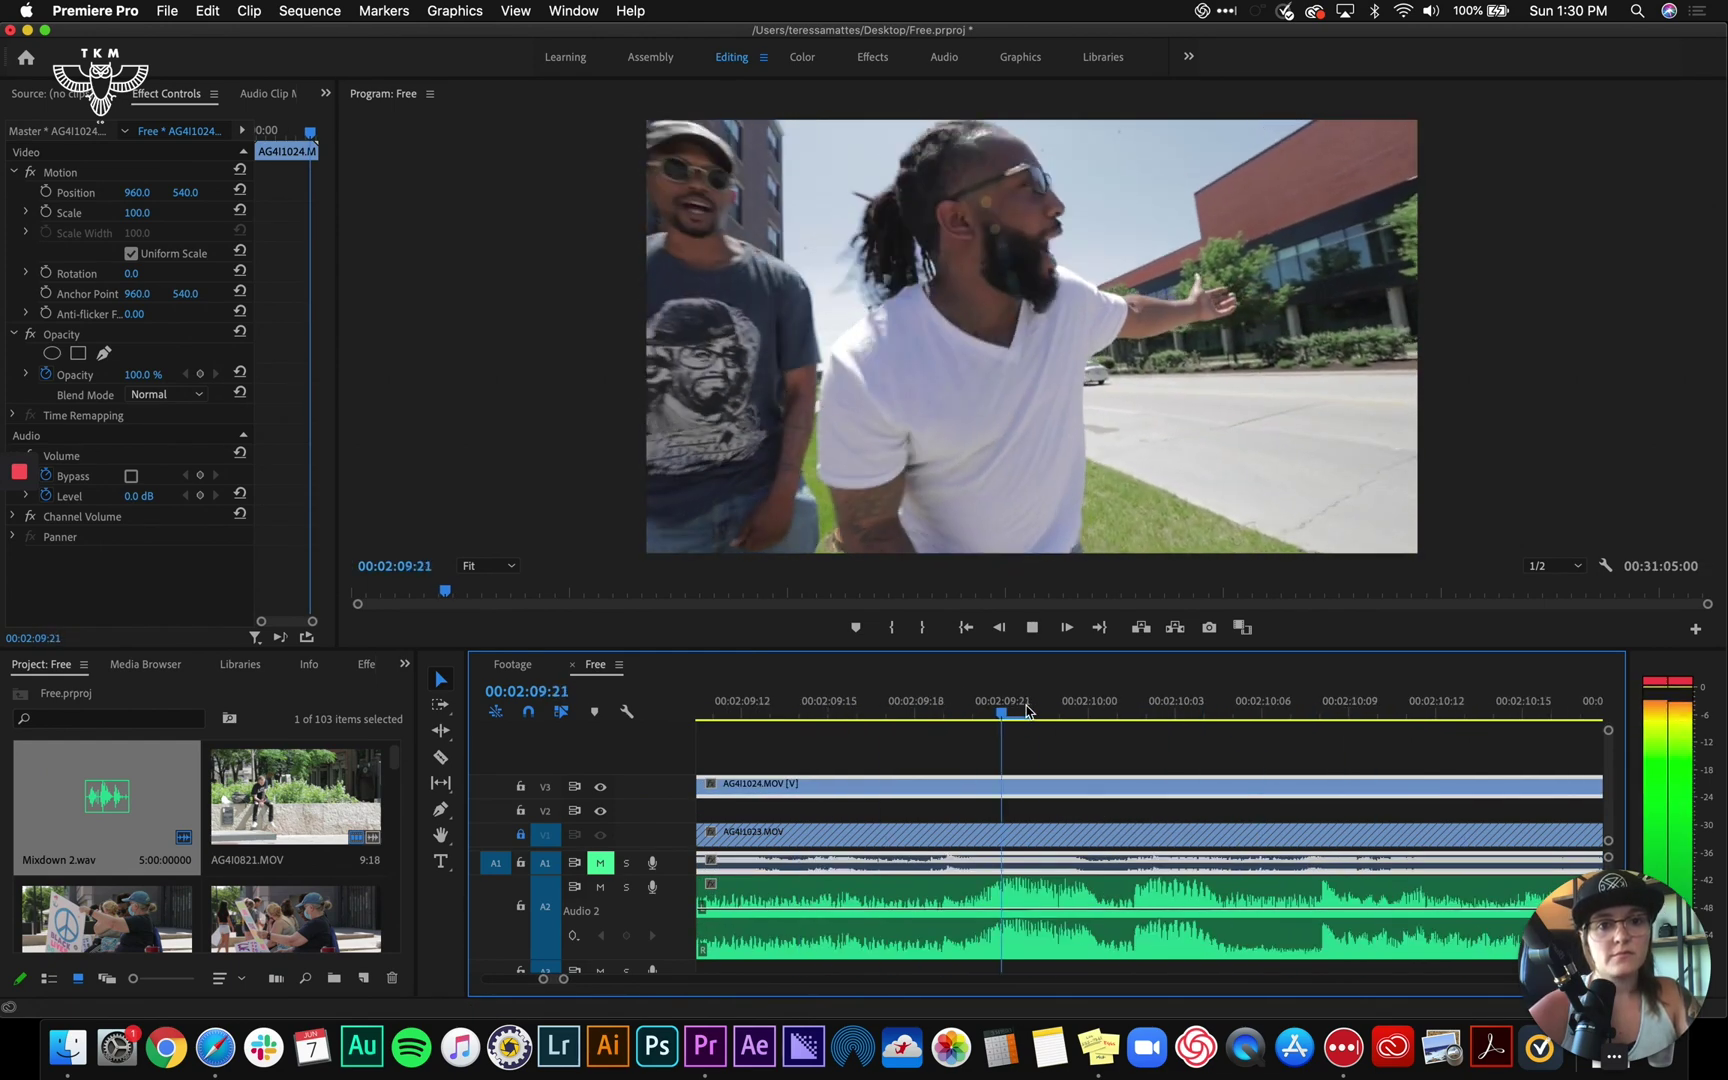
key(space)
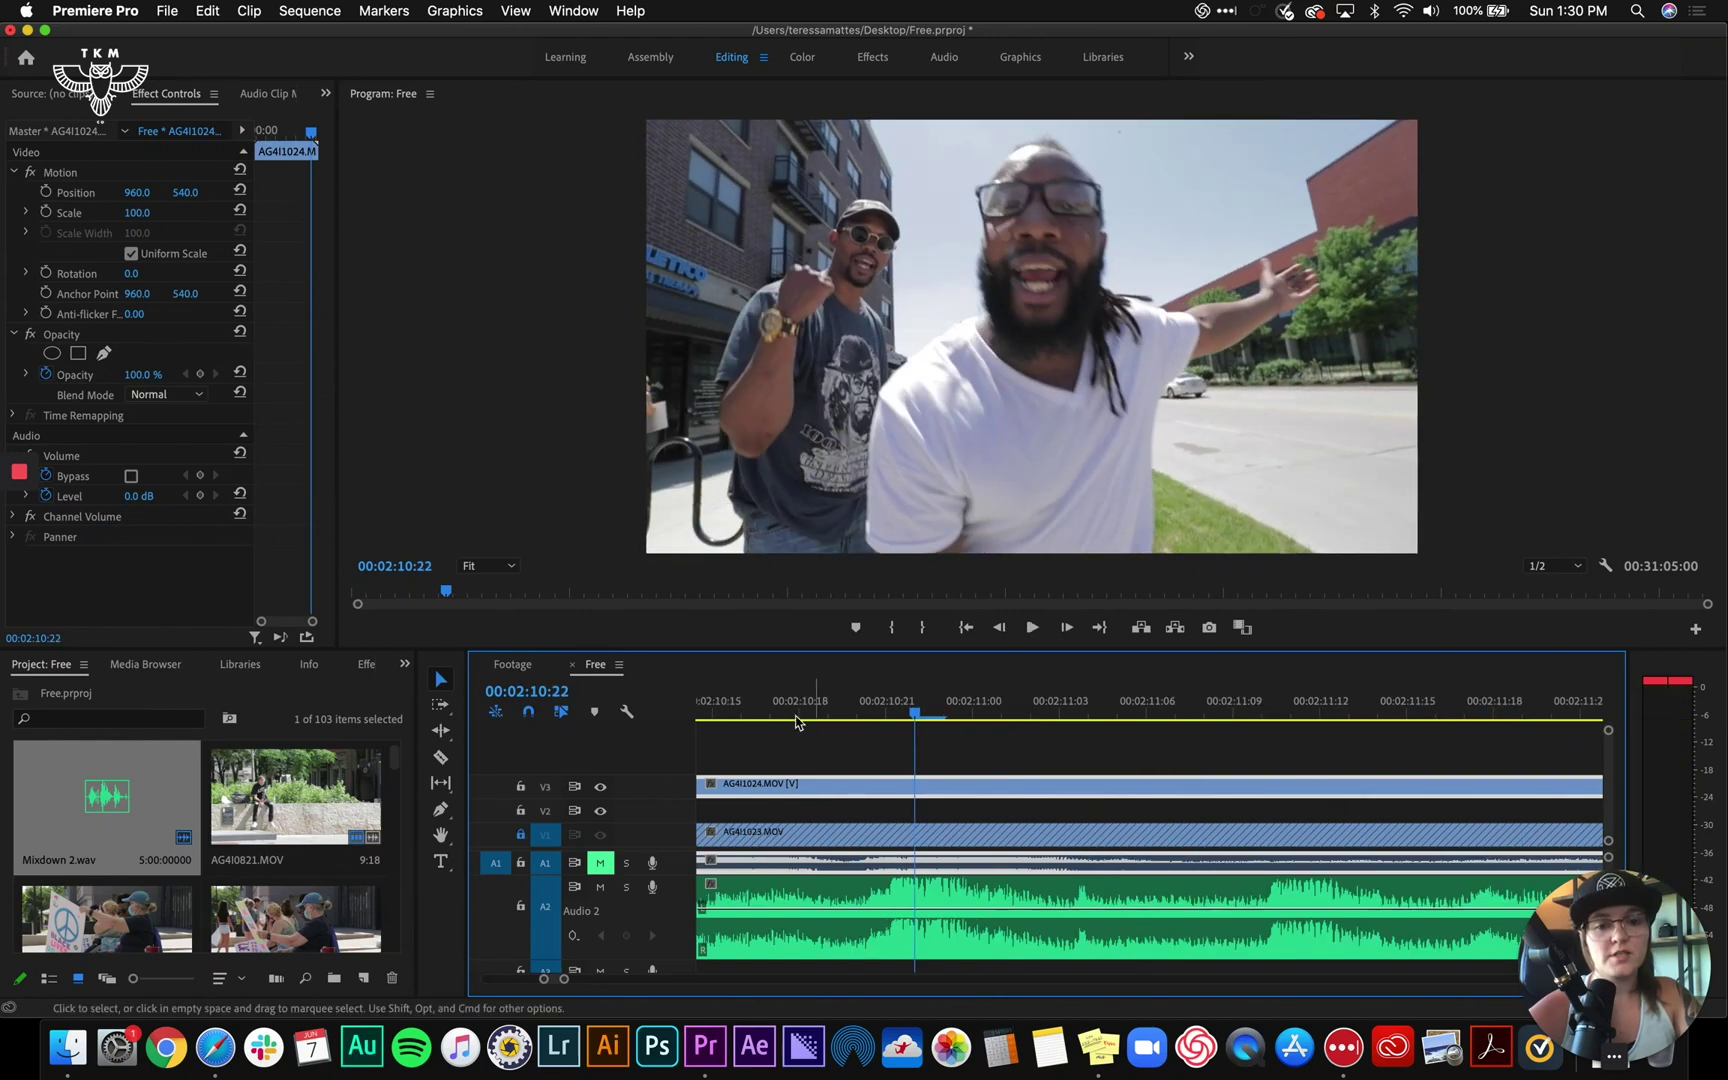
click(800, 713)
drag(800, 713, 1111, 718)
key(space)
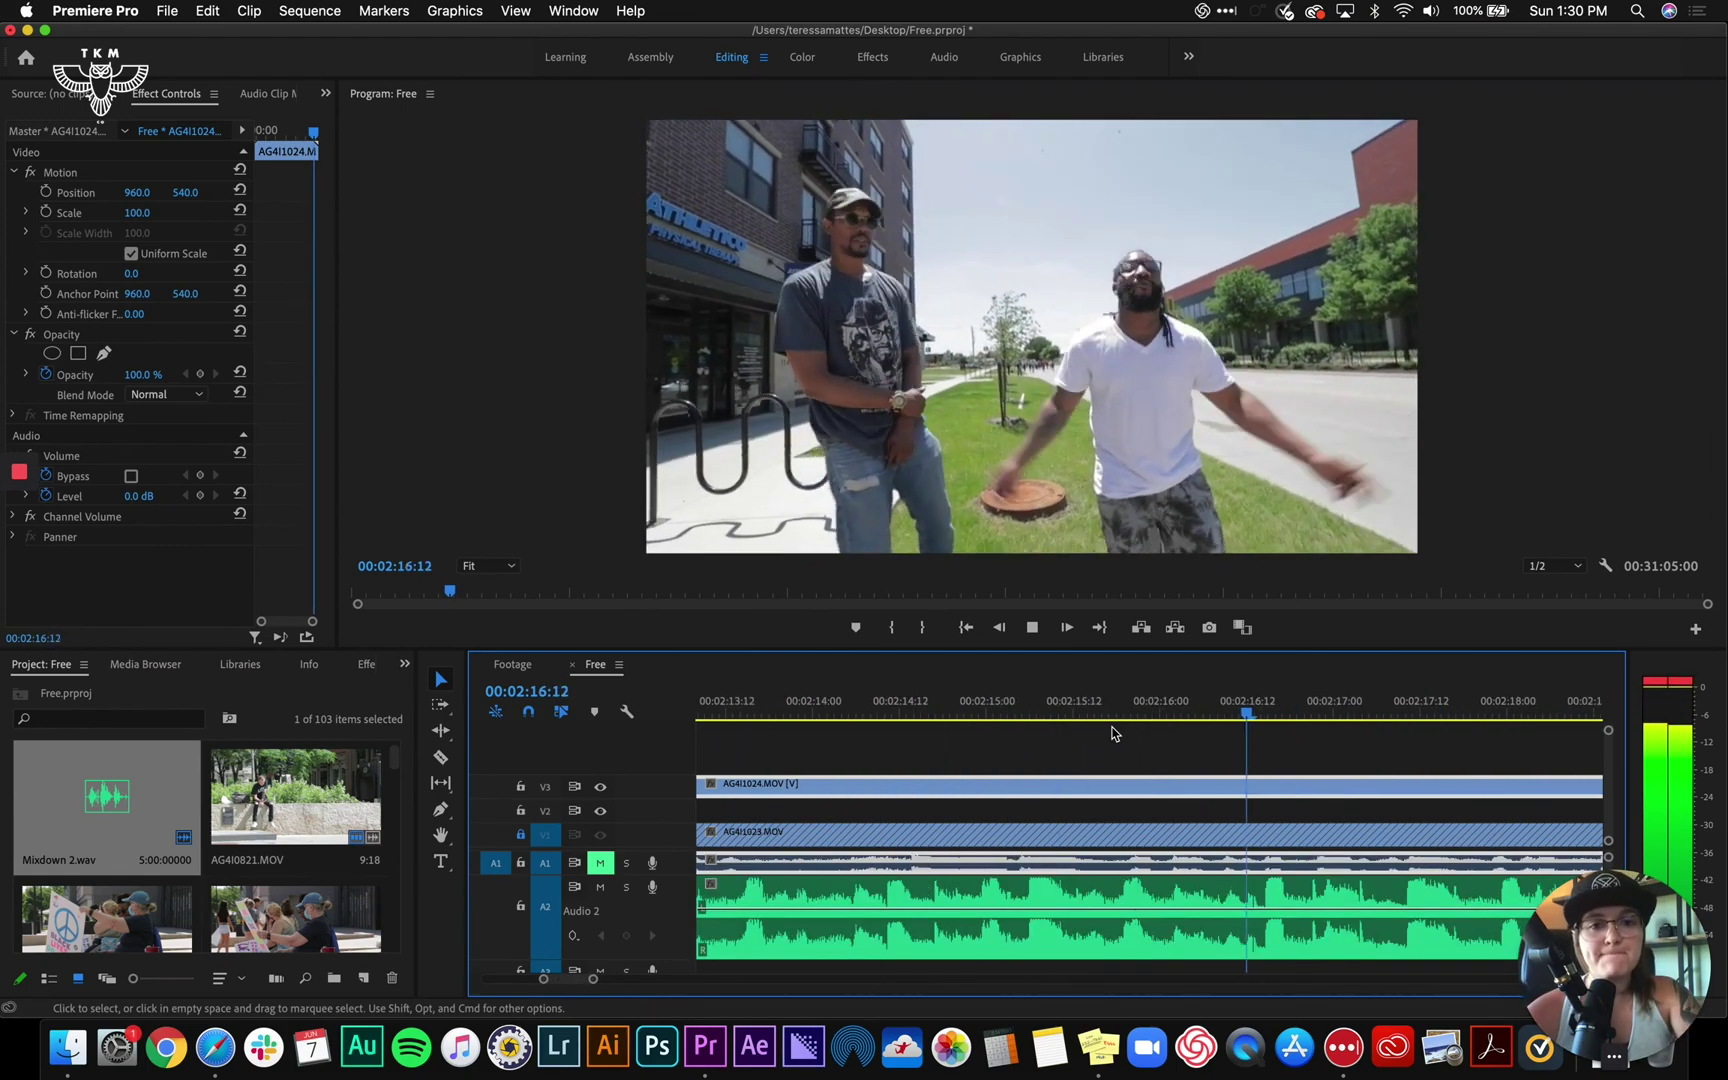
key(minus)
key(minus)
key(minus)
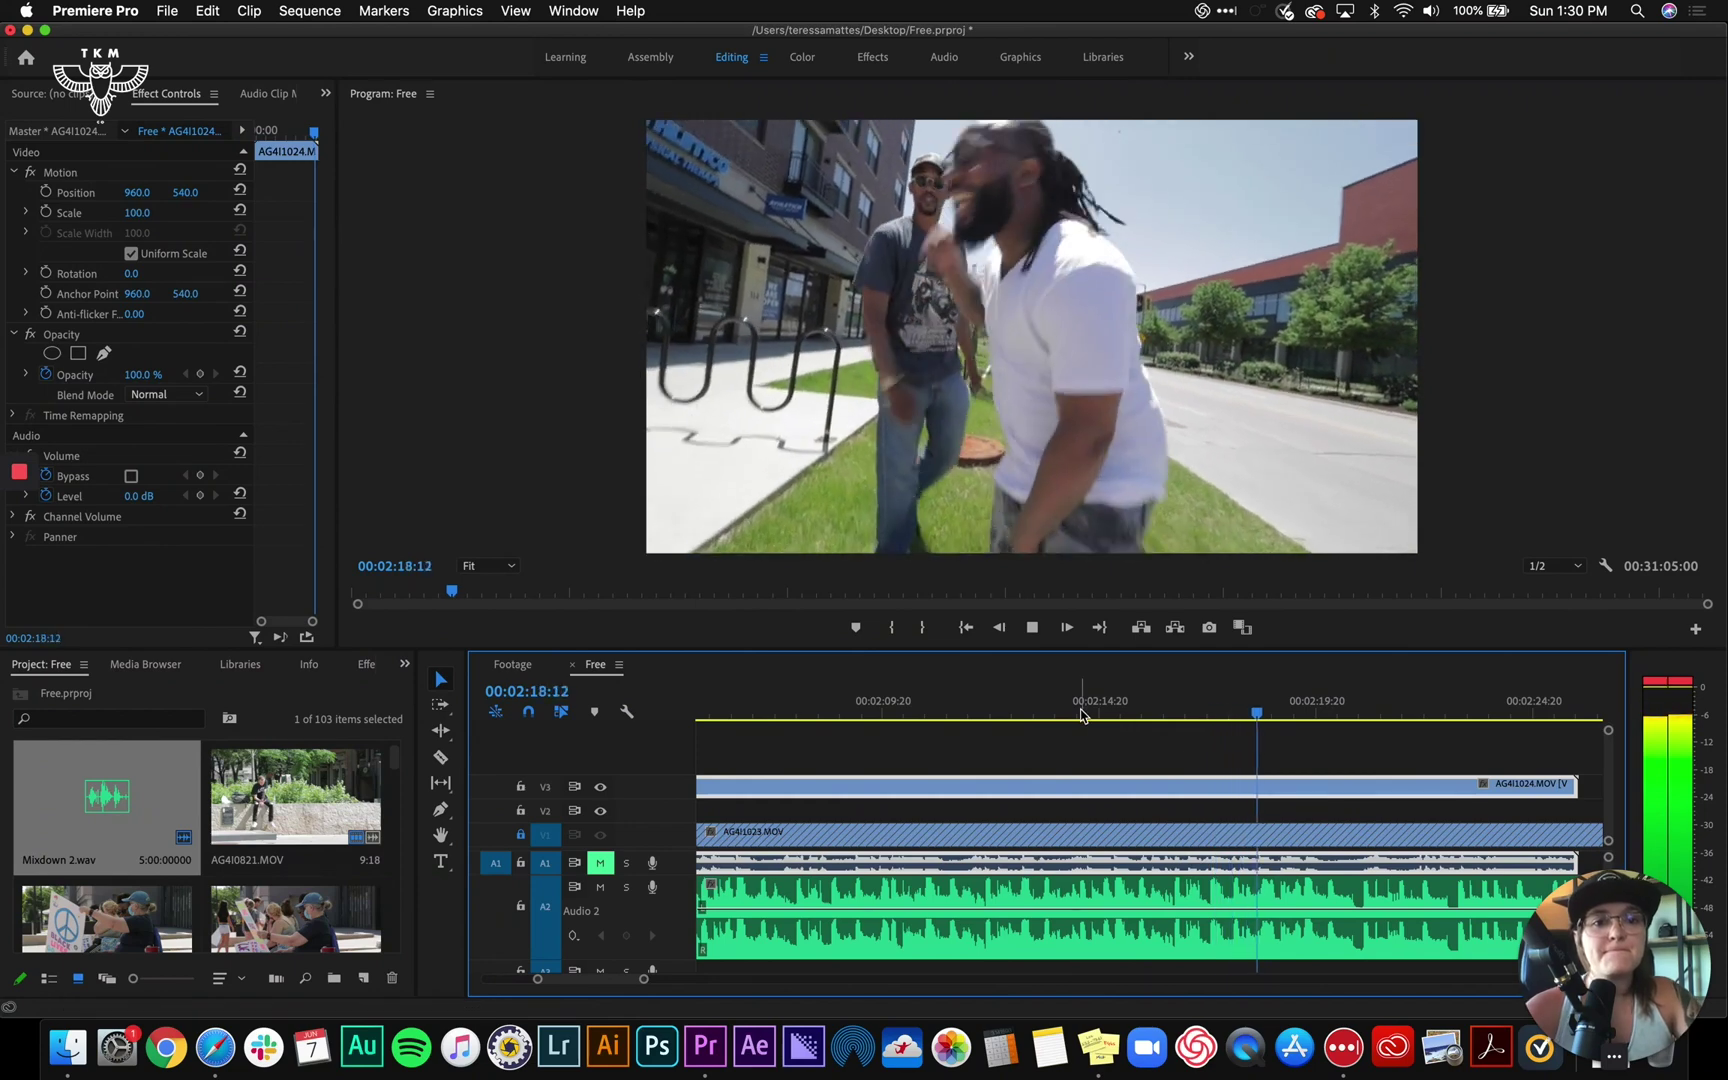
key(space)
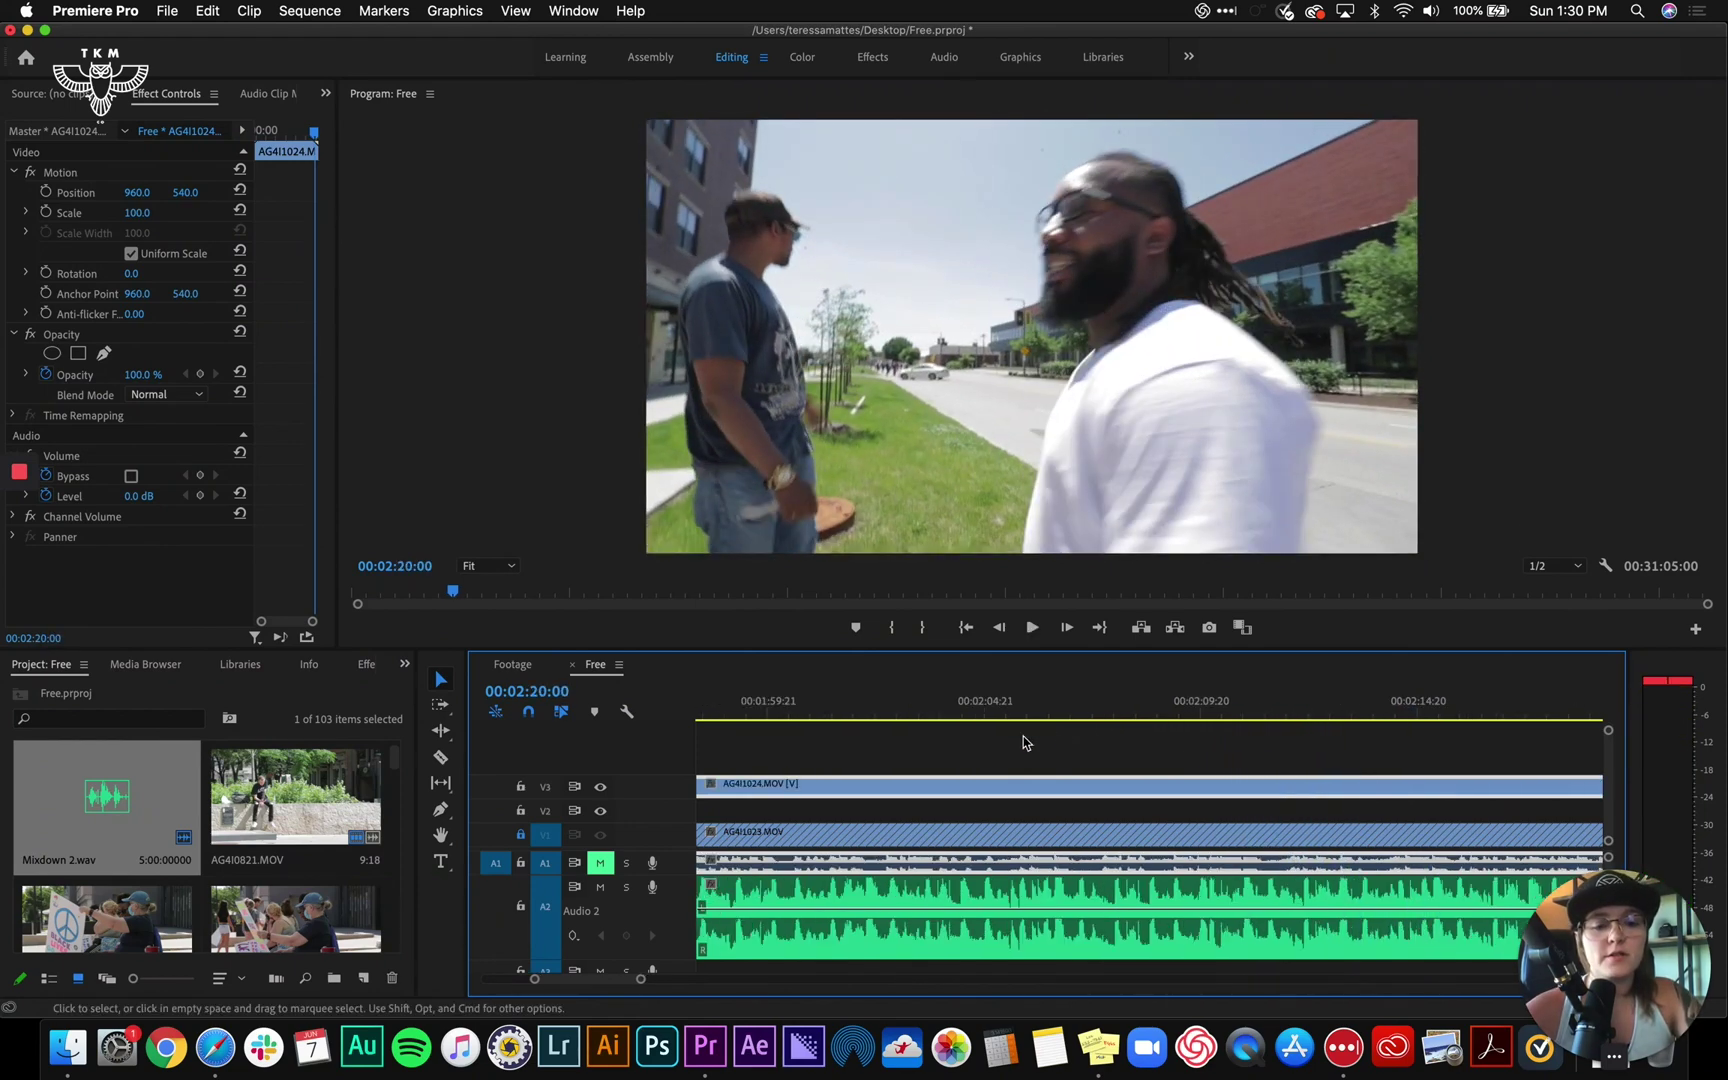
key(minus)
key(minus)
key(minus)
key(minus)
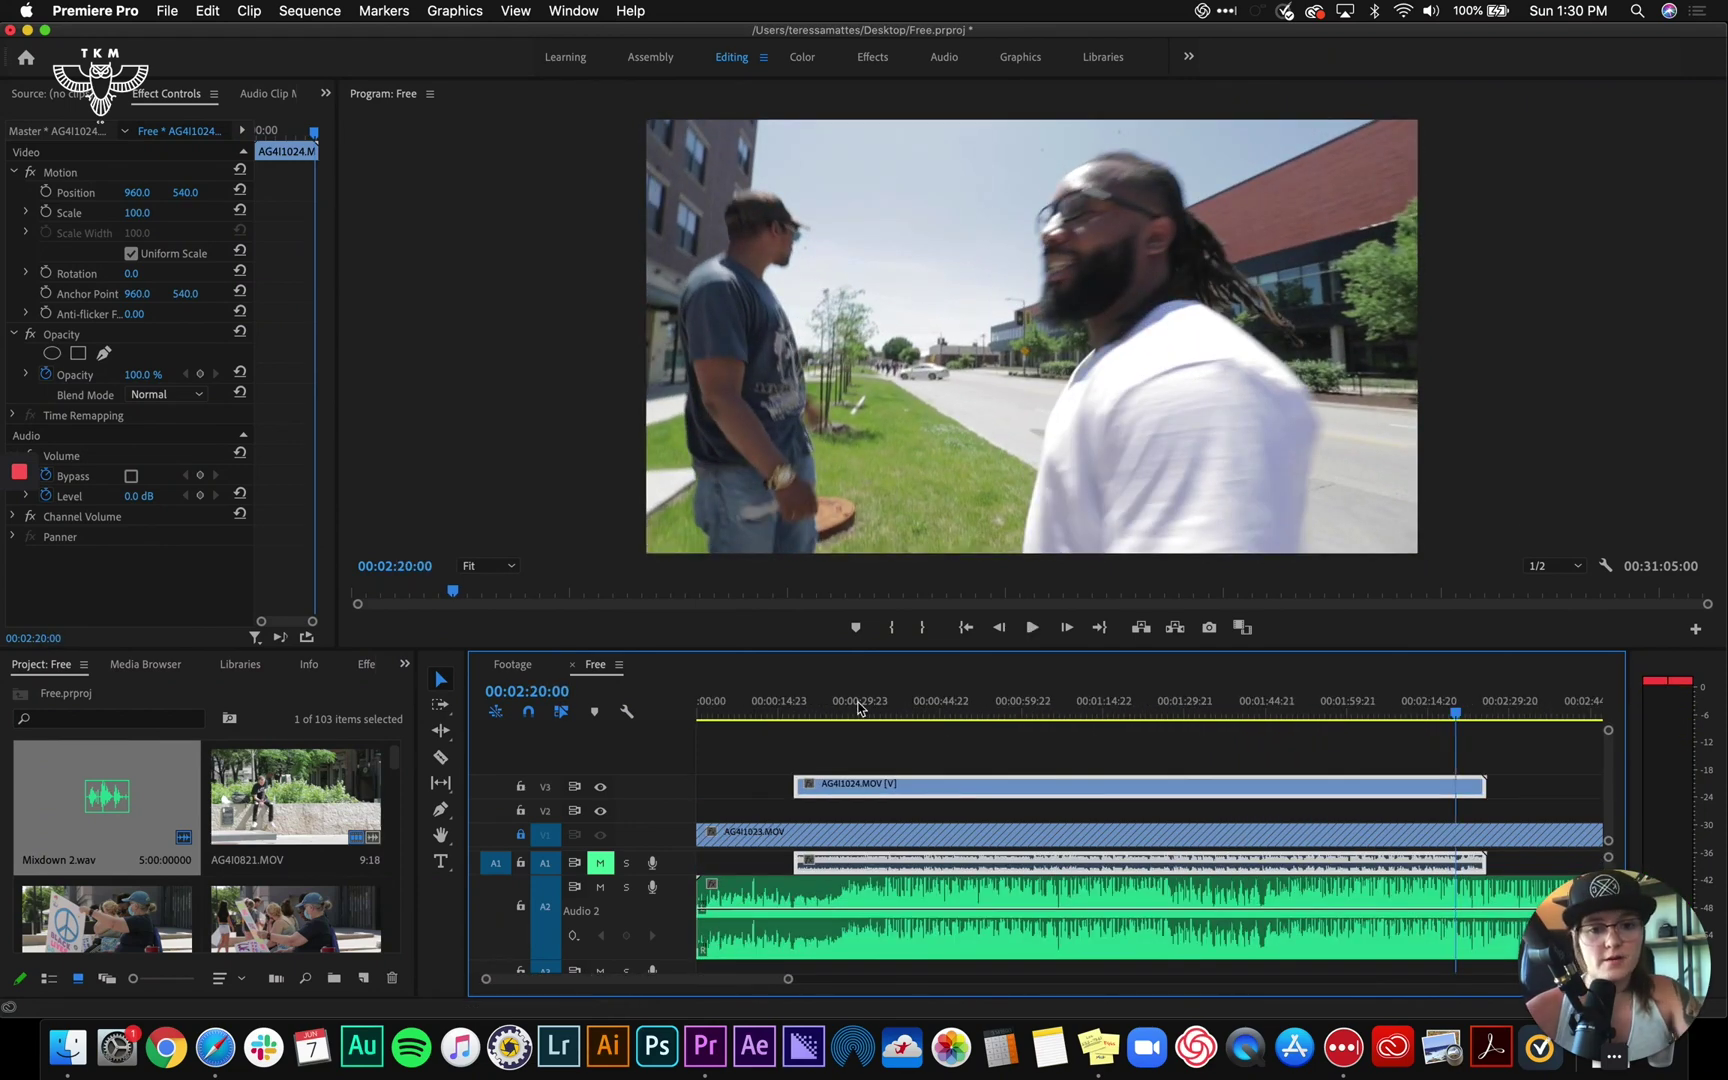
click(899, 707)
key(space)
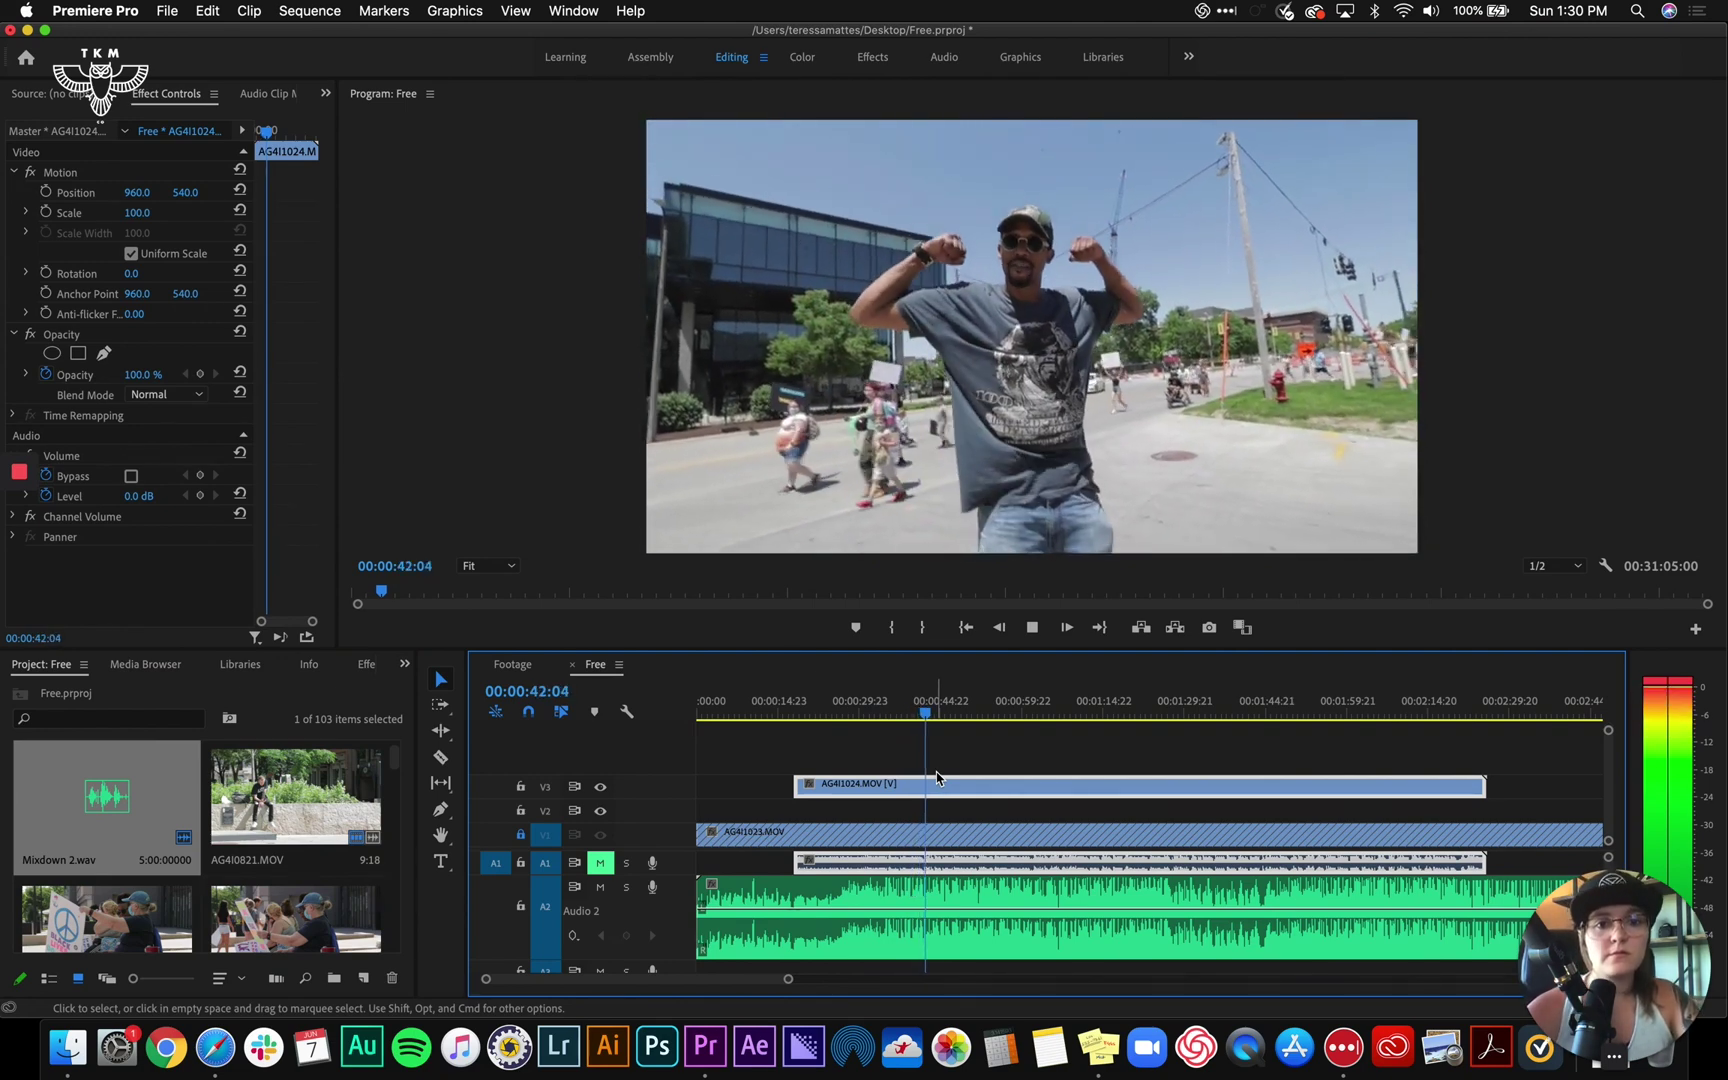
Unlink AG4I1024.MOV's video from its camera audio
key(space)
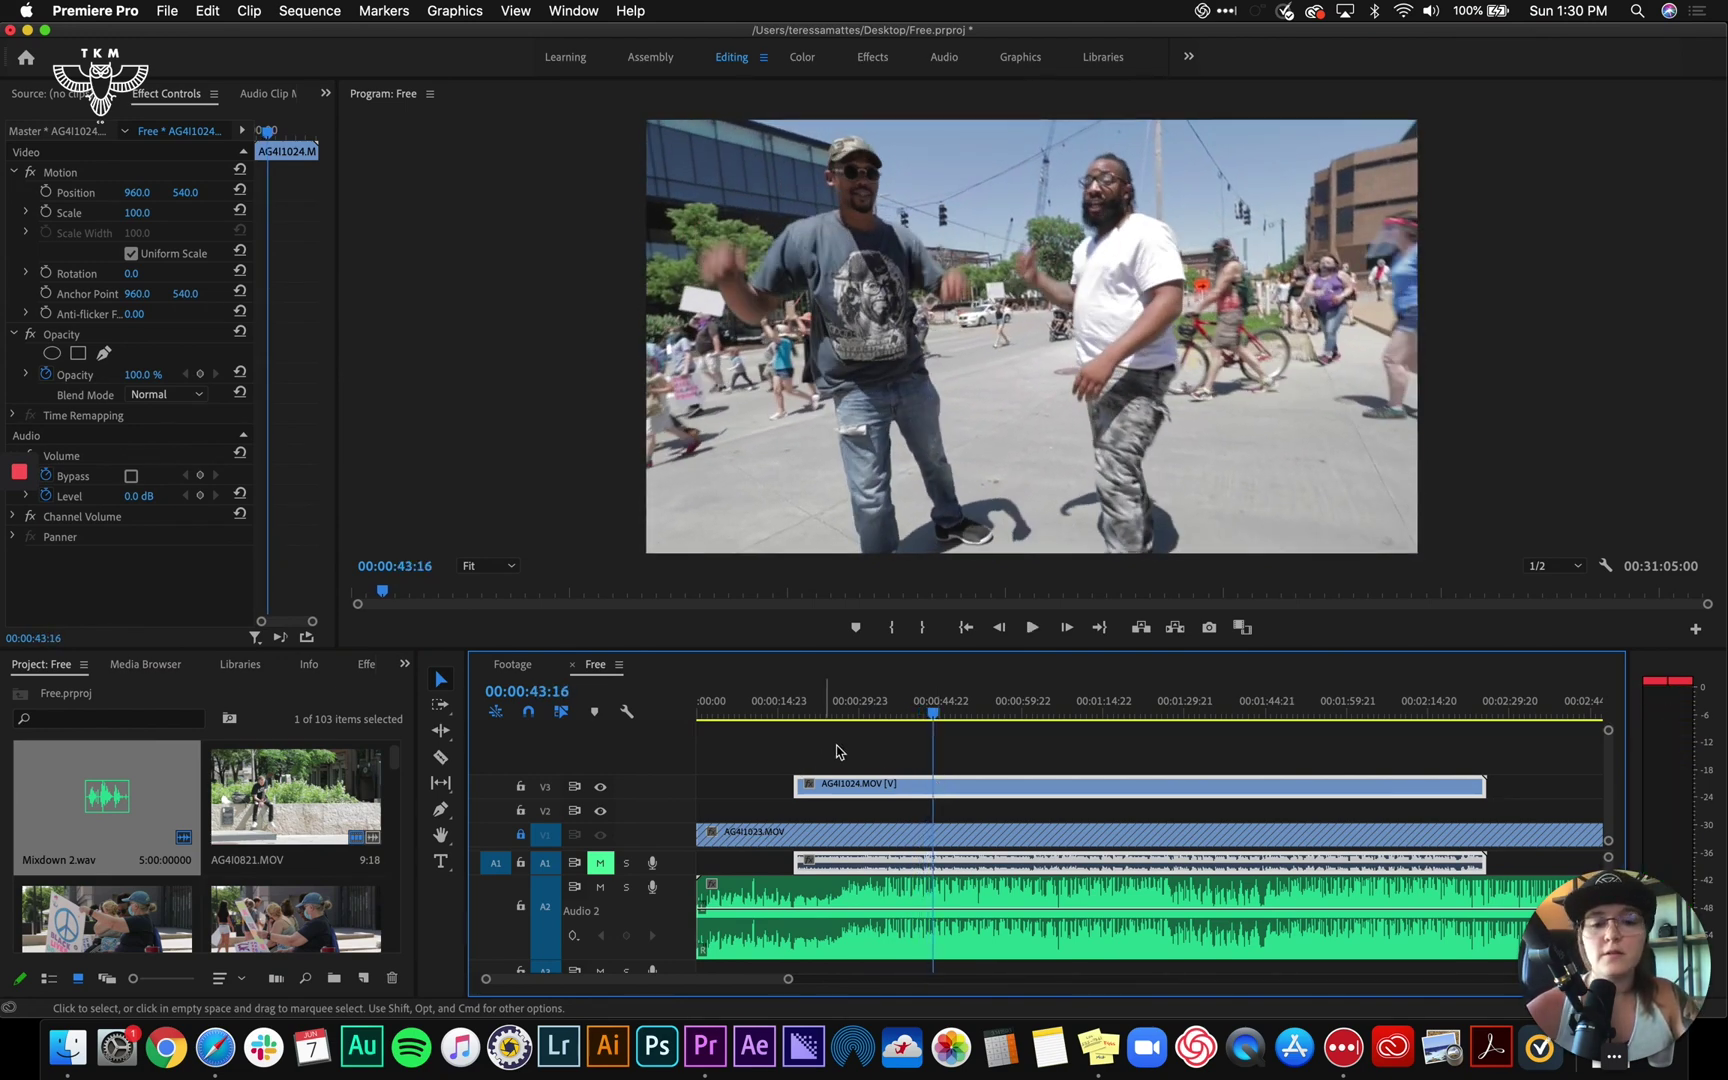
click(838, 752)
click(879, 786)
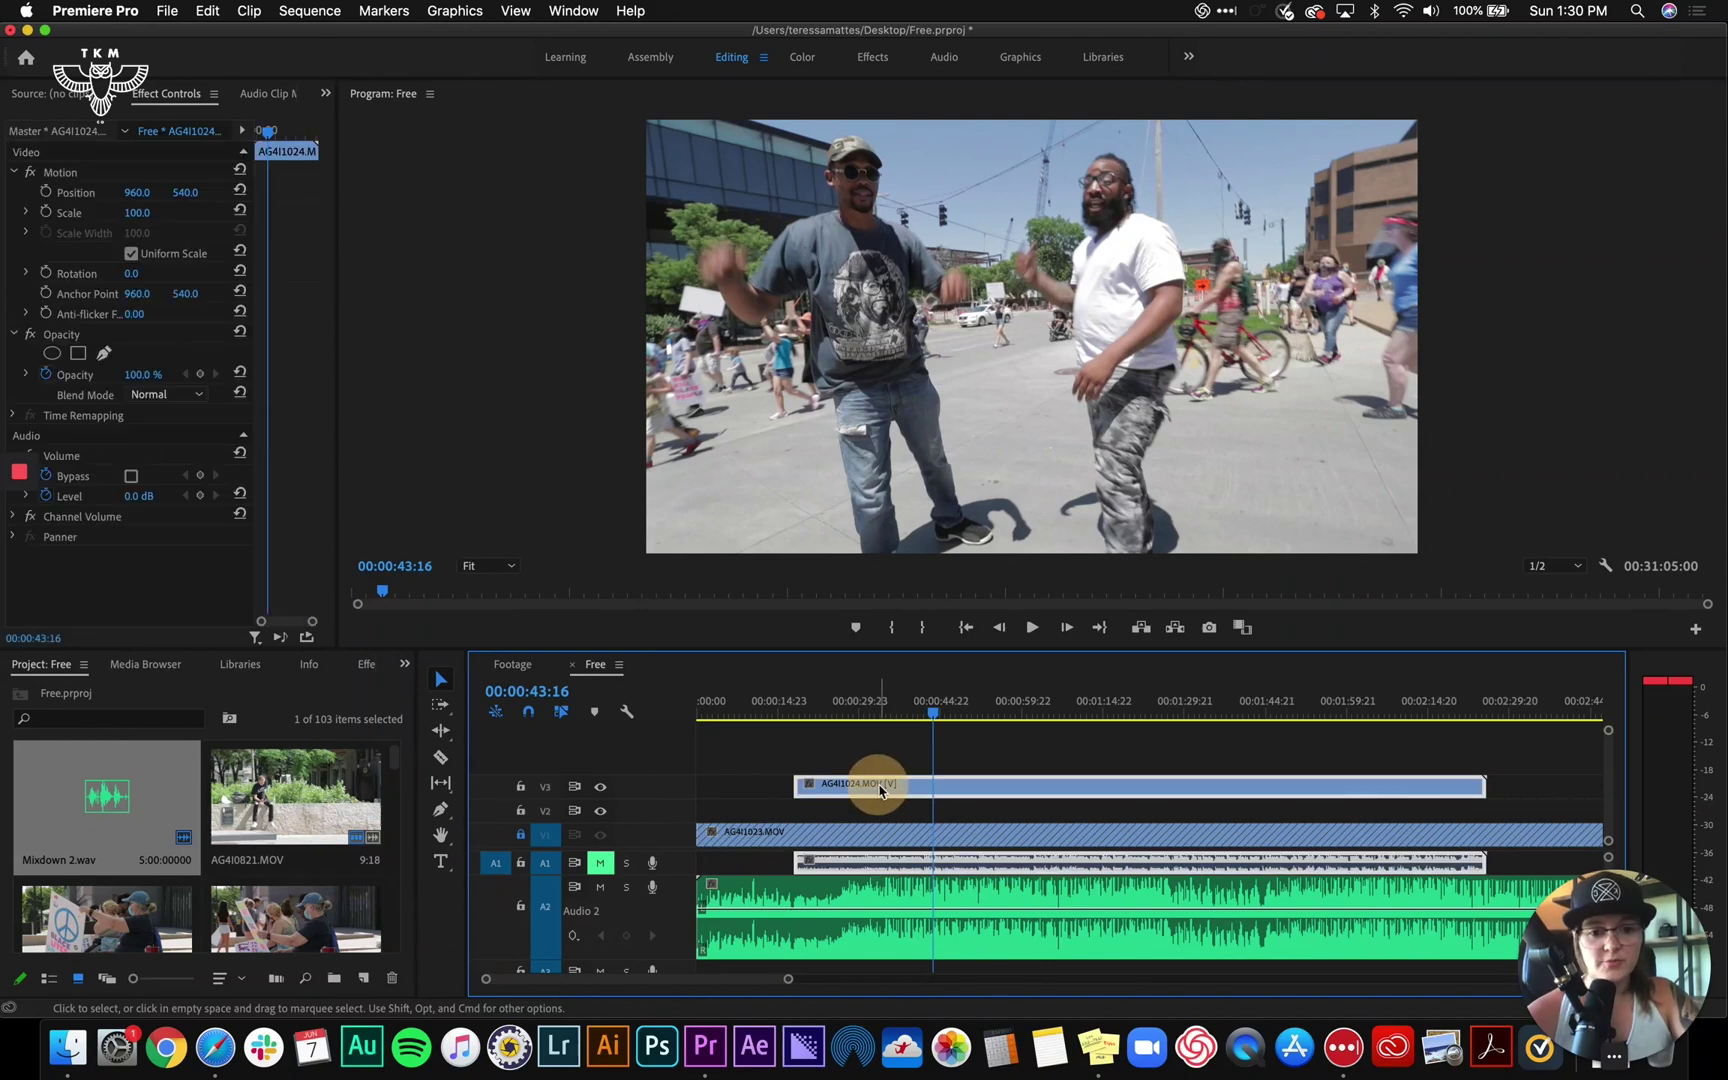
right_click(882, 786)
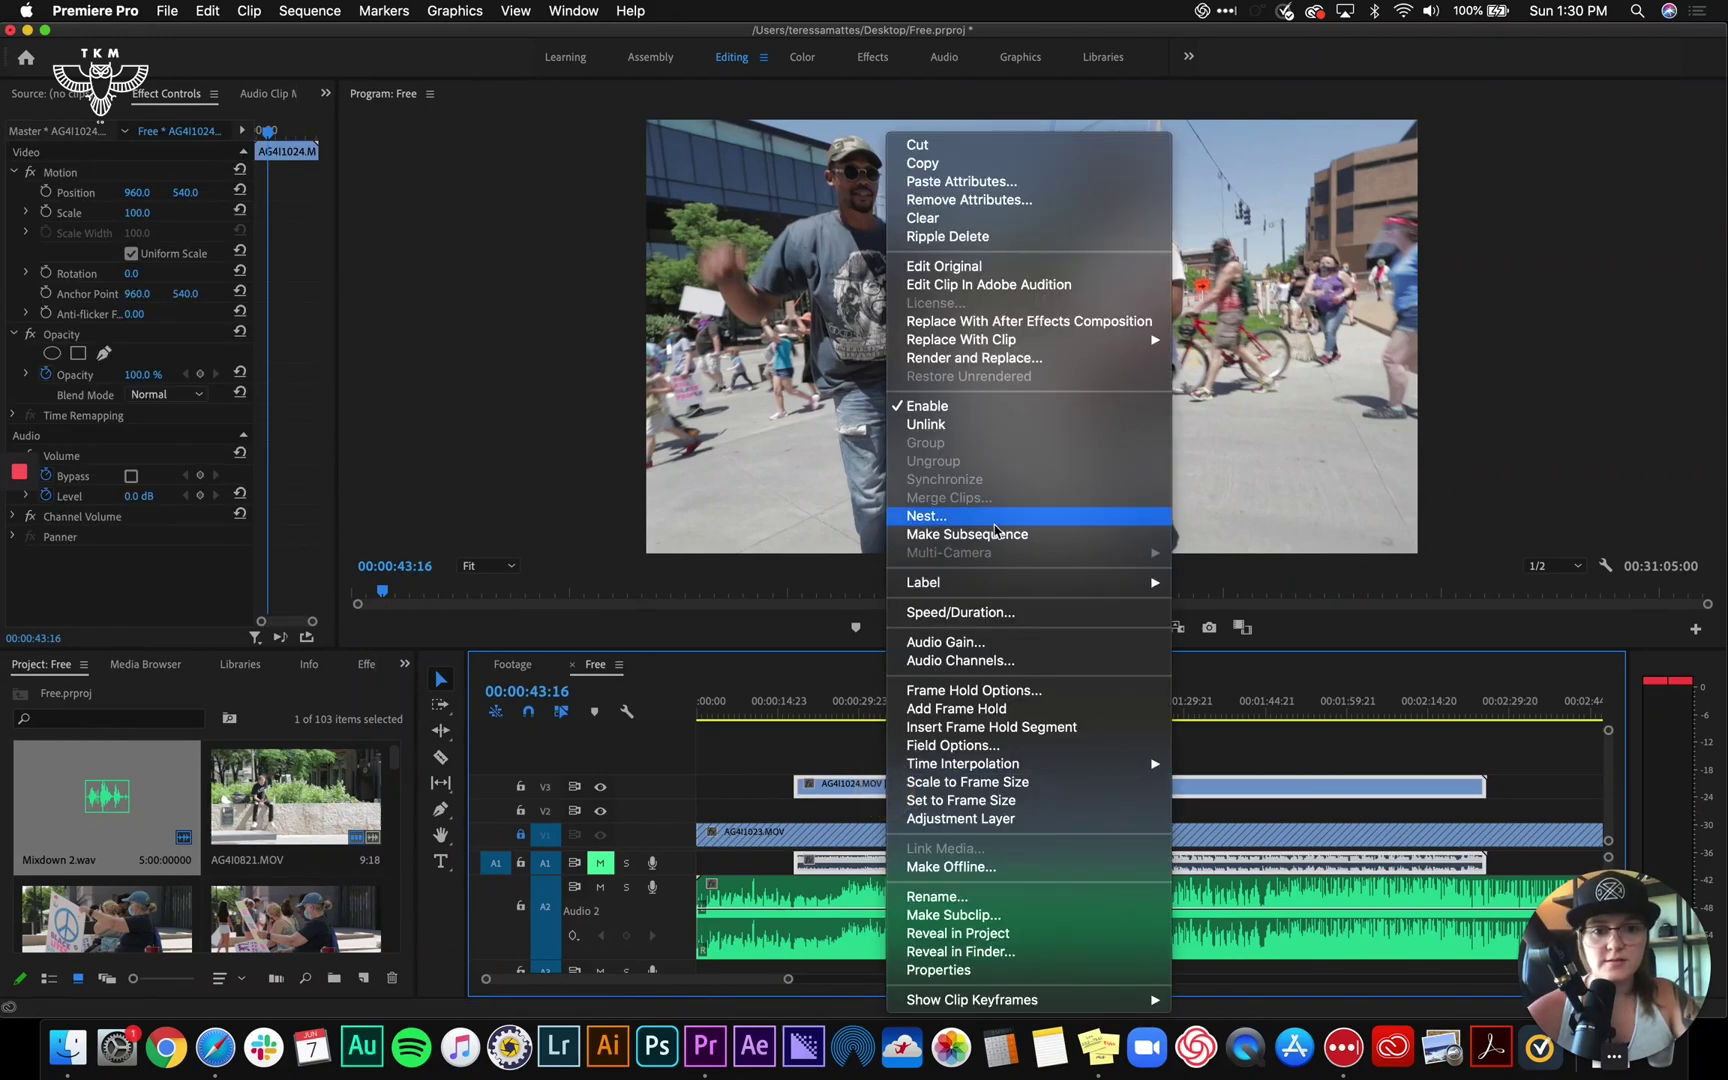
click(996, 424)
Delete the A1 camera audio, extend the clip's start earlier, and move it onto V2
click(910, 864)
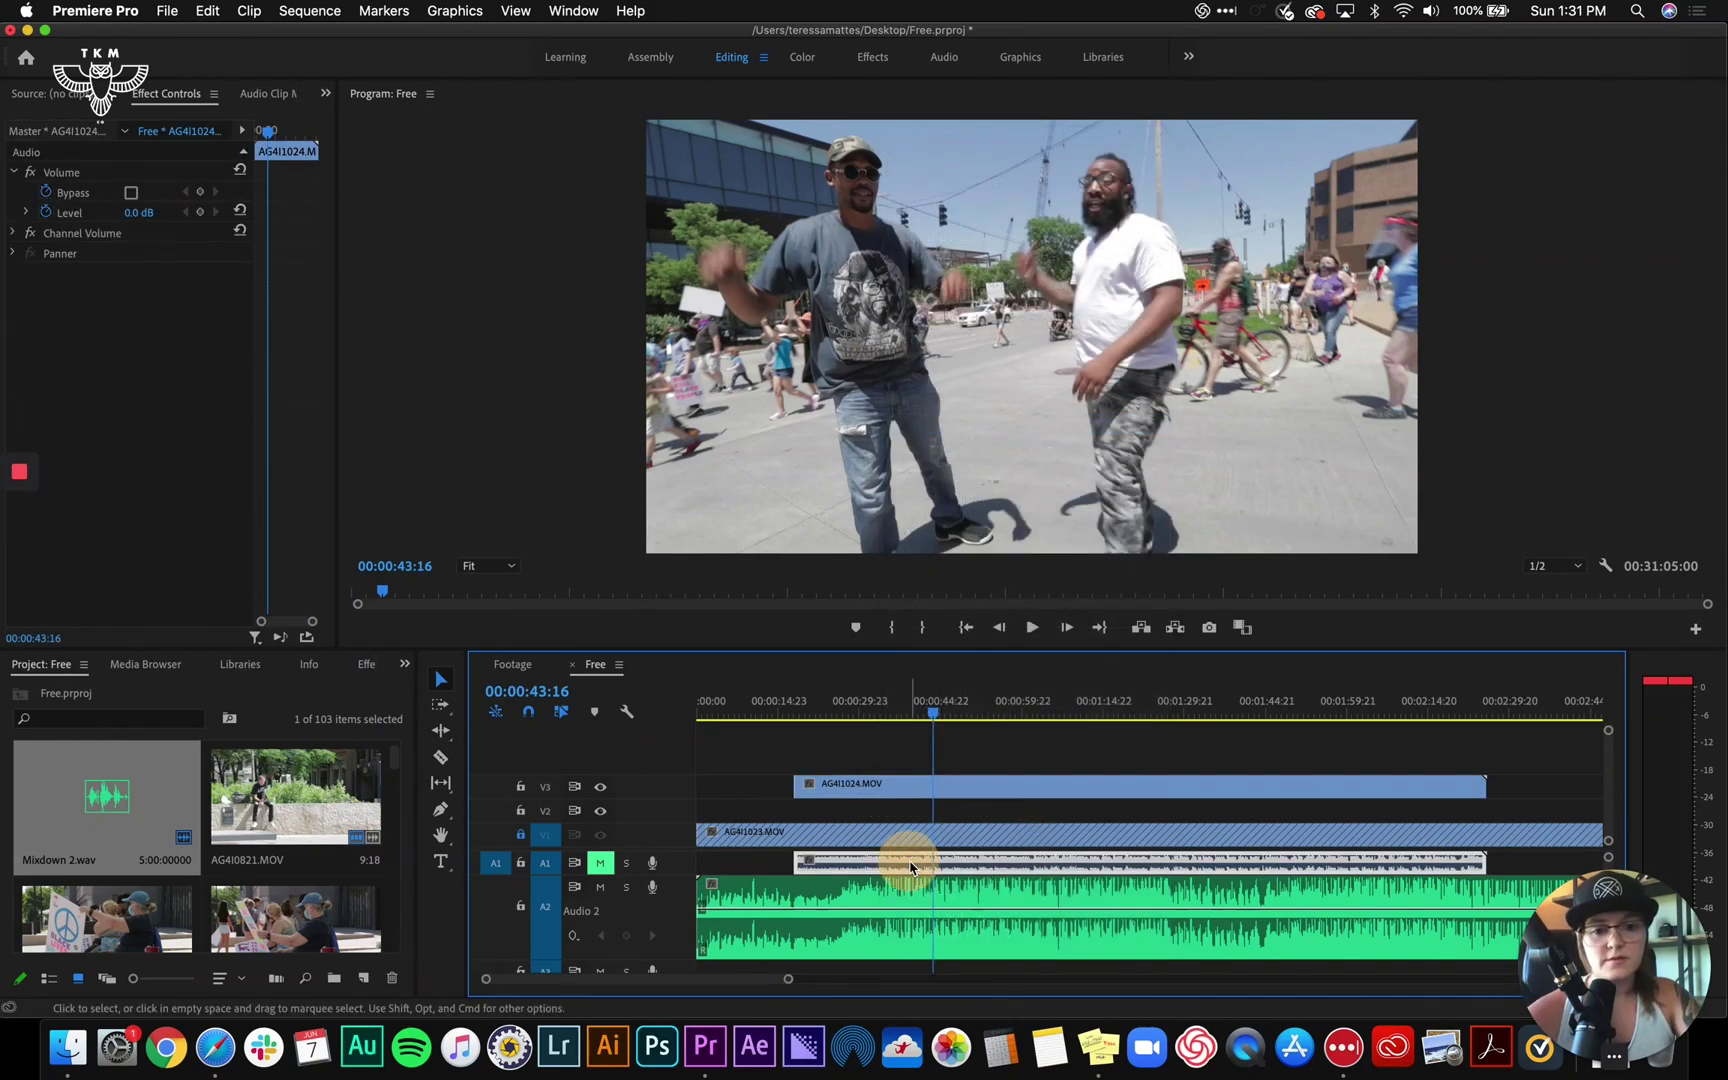
key(Delete)
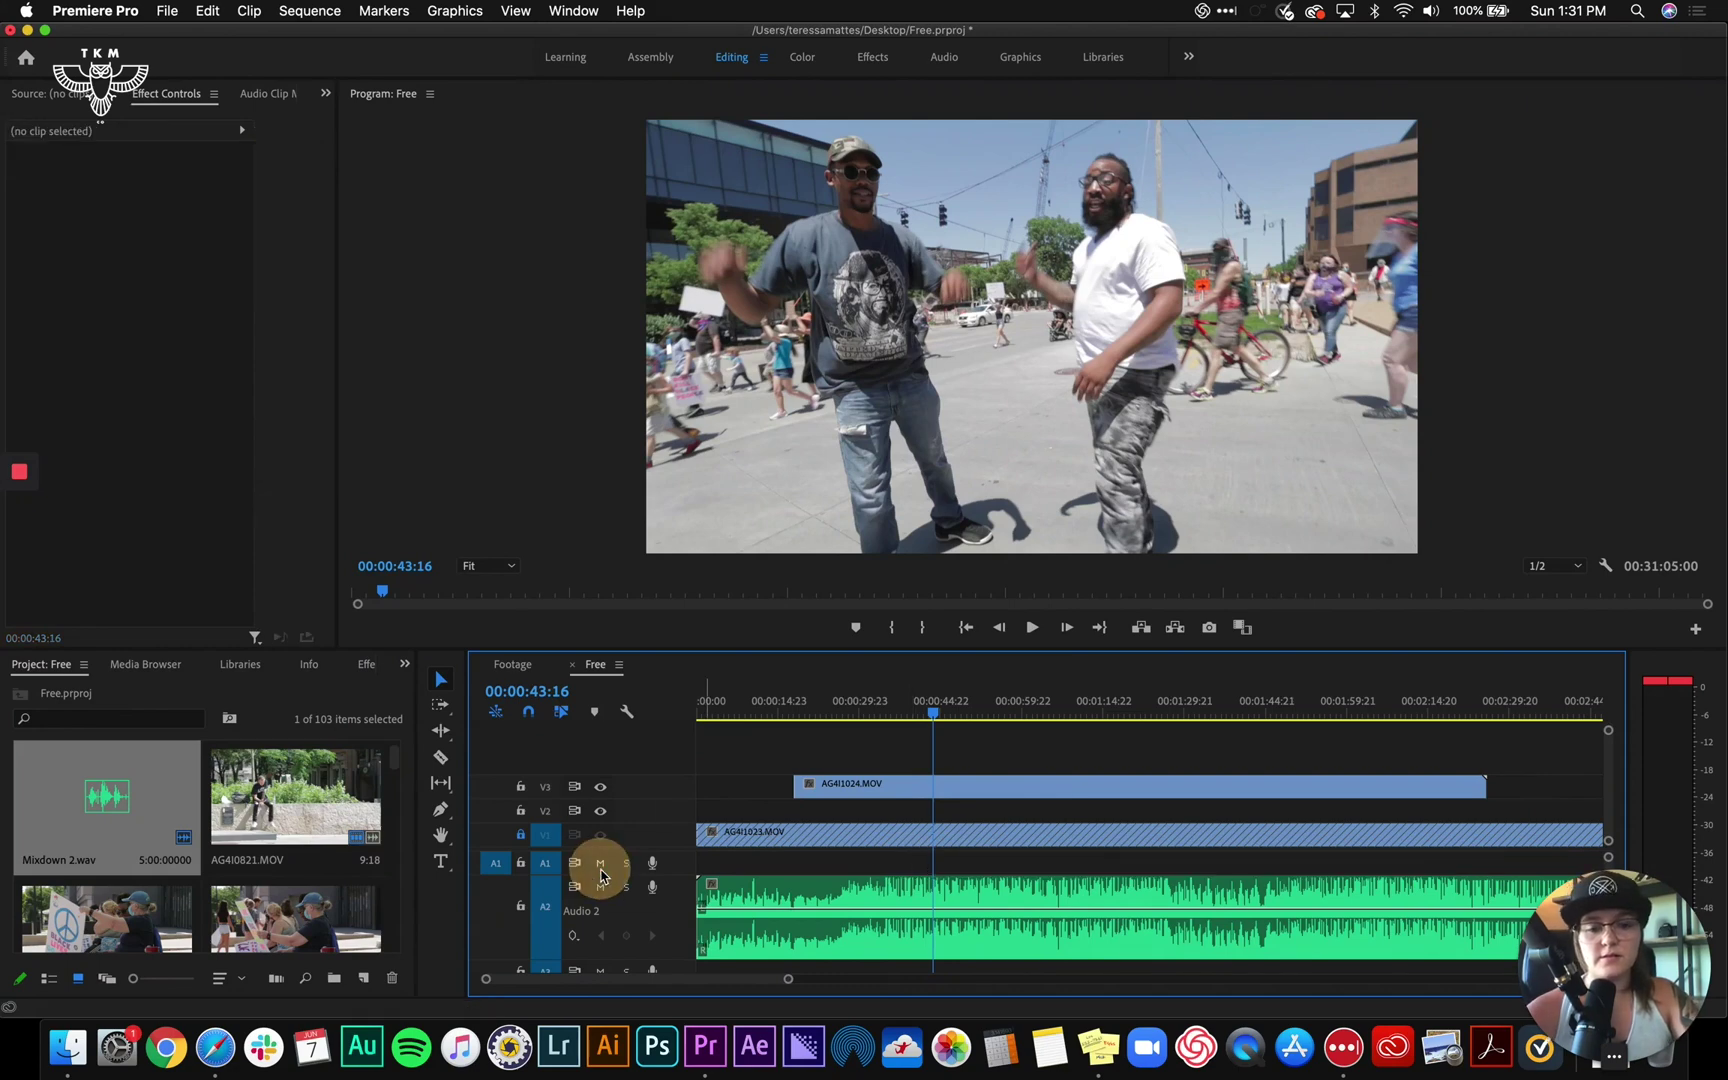
drag(797, 785, 620, 785)
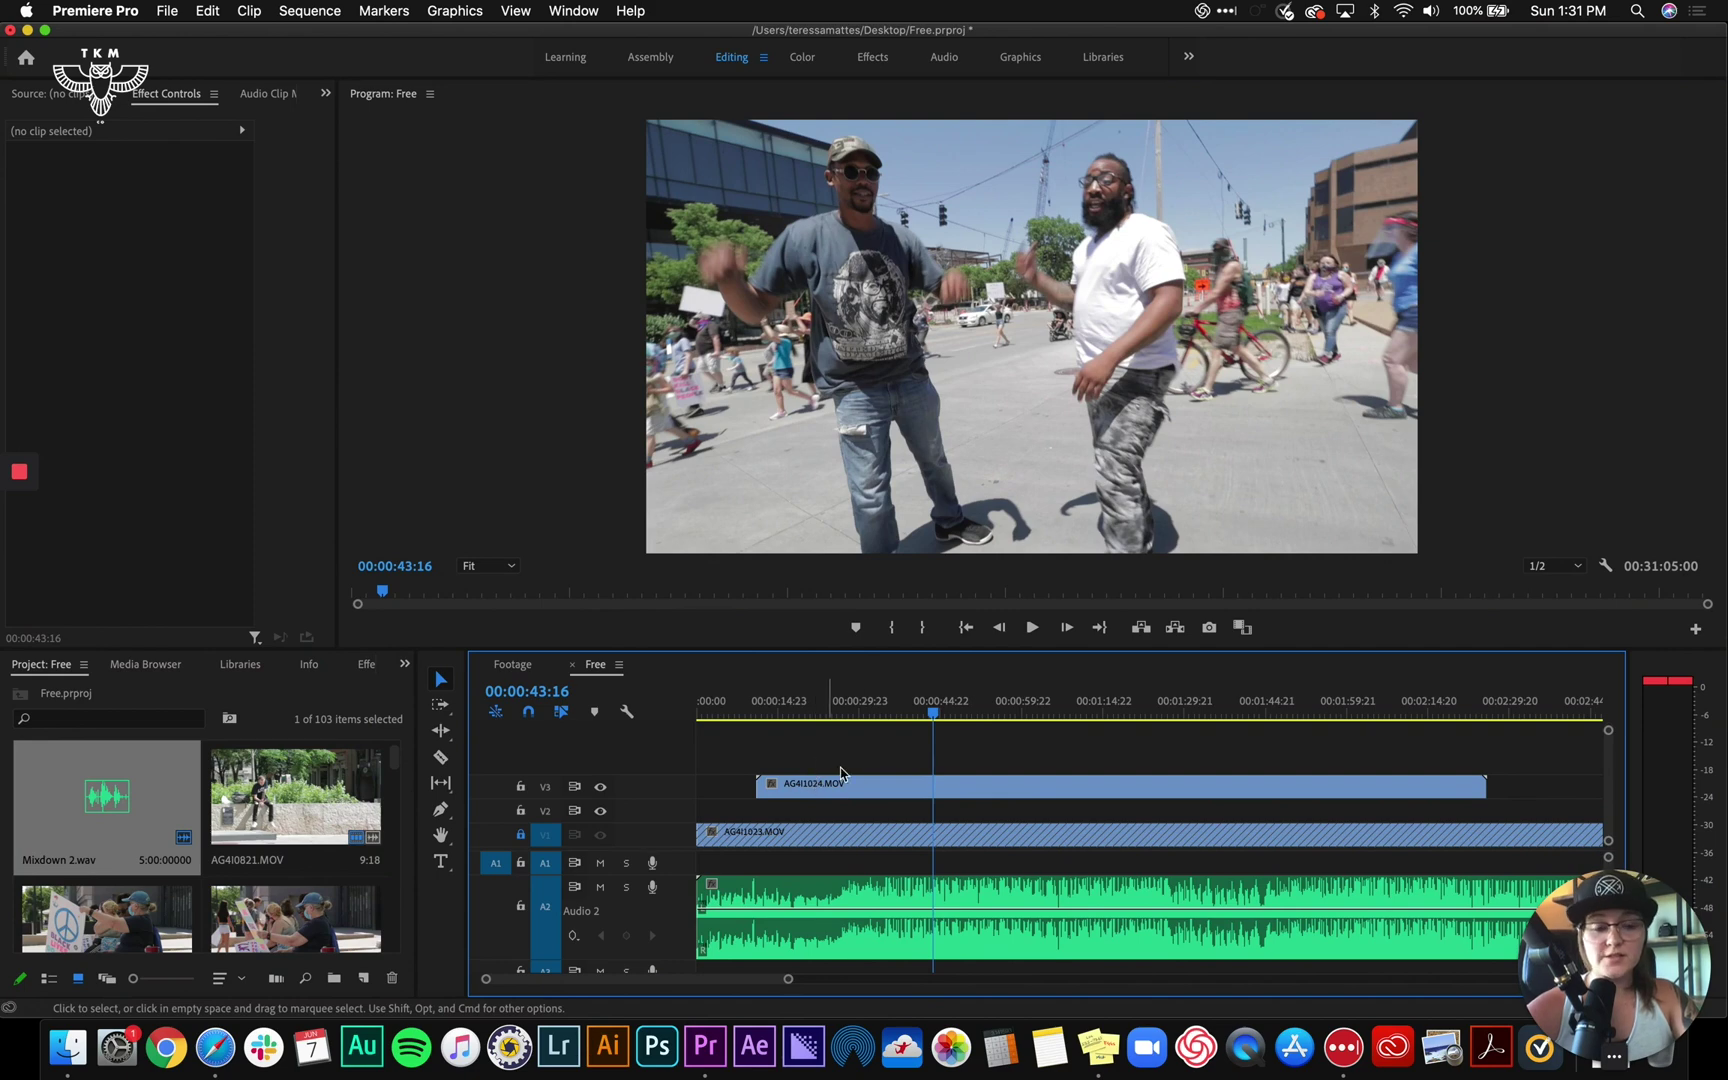
mouse_move(862, 800)
mouse_down()
mouse_move(857, 785)
mouse_move(866, 808)
mouse_up()
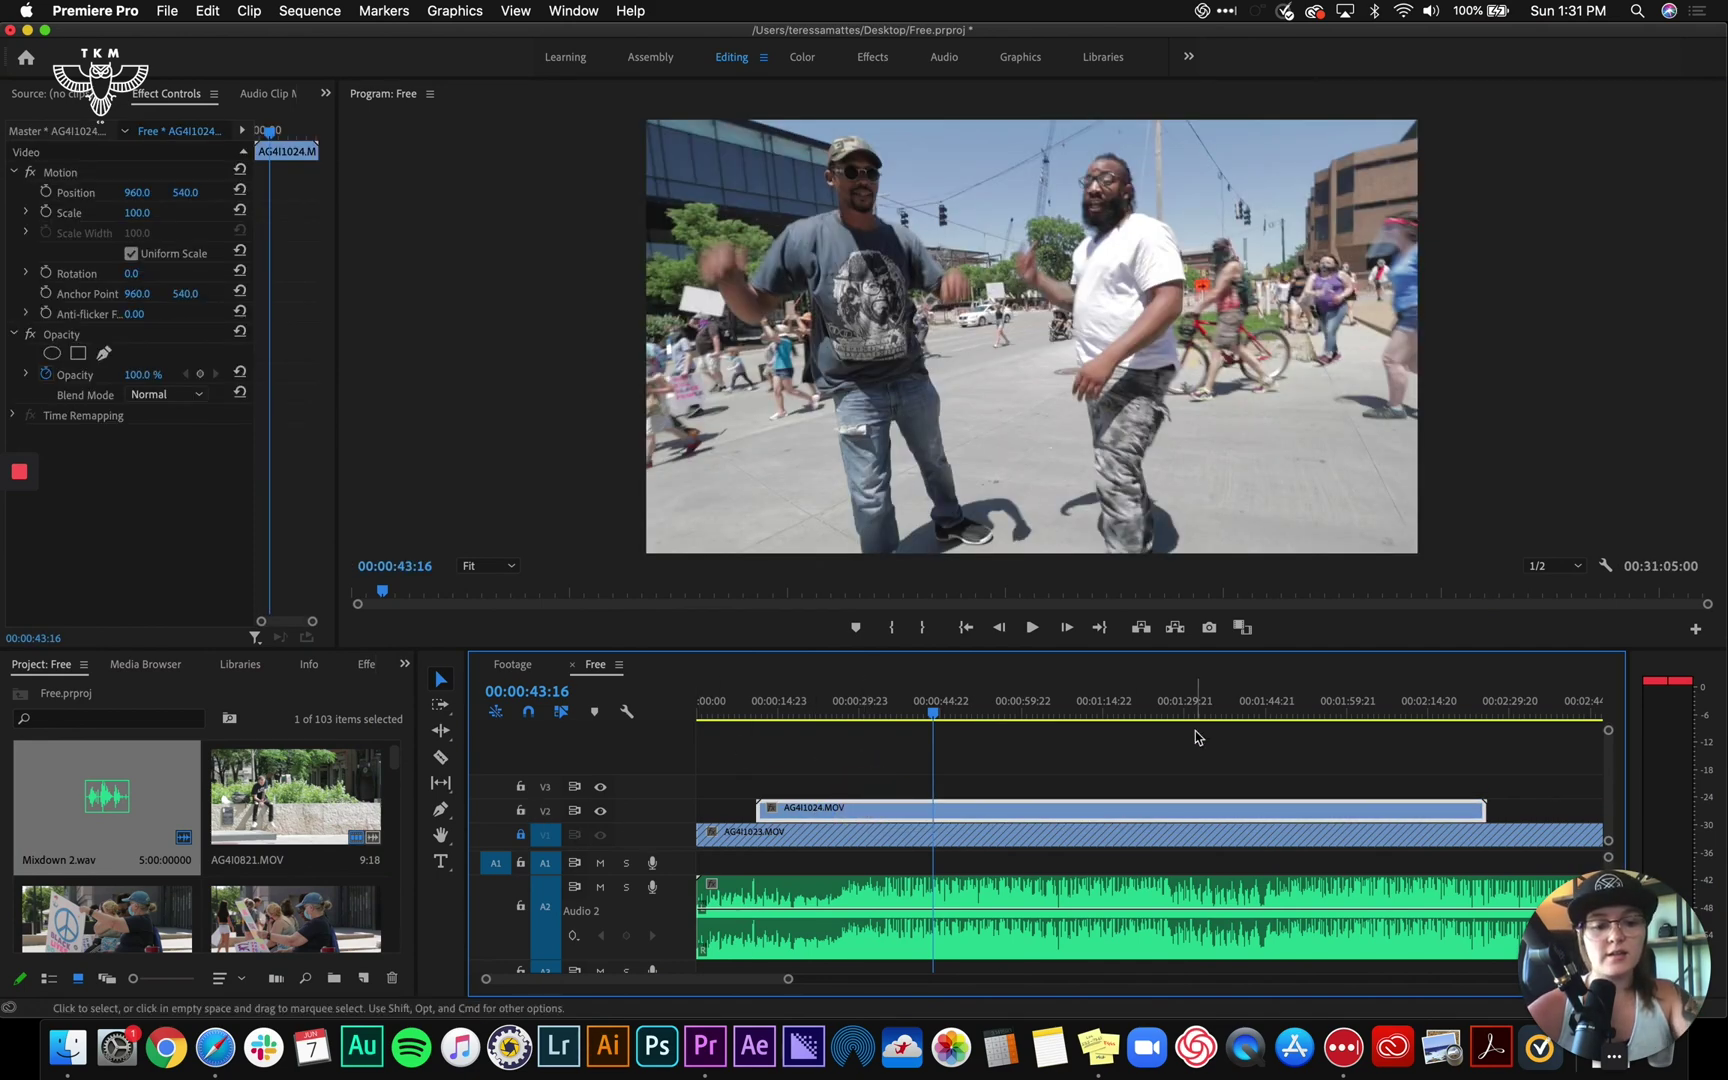
Zoom out and drag the unsynced V2/A1 clips up to track V4
key(minus)
key(minus)
key(minus)
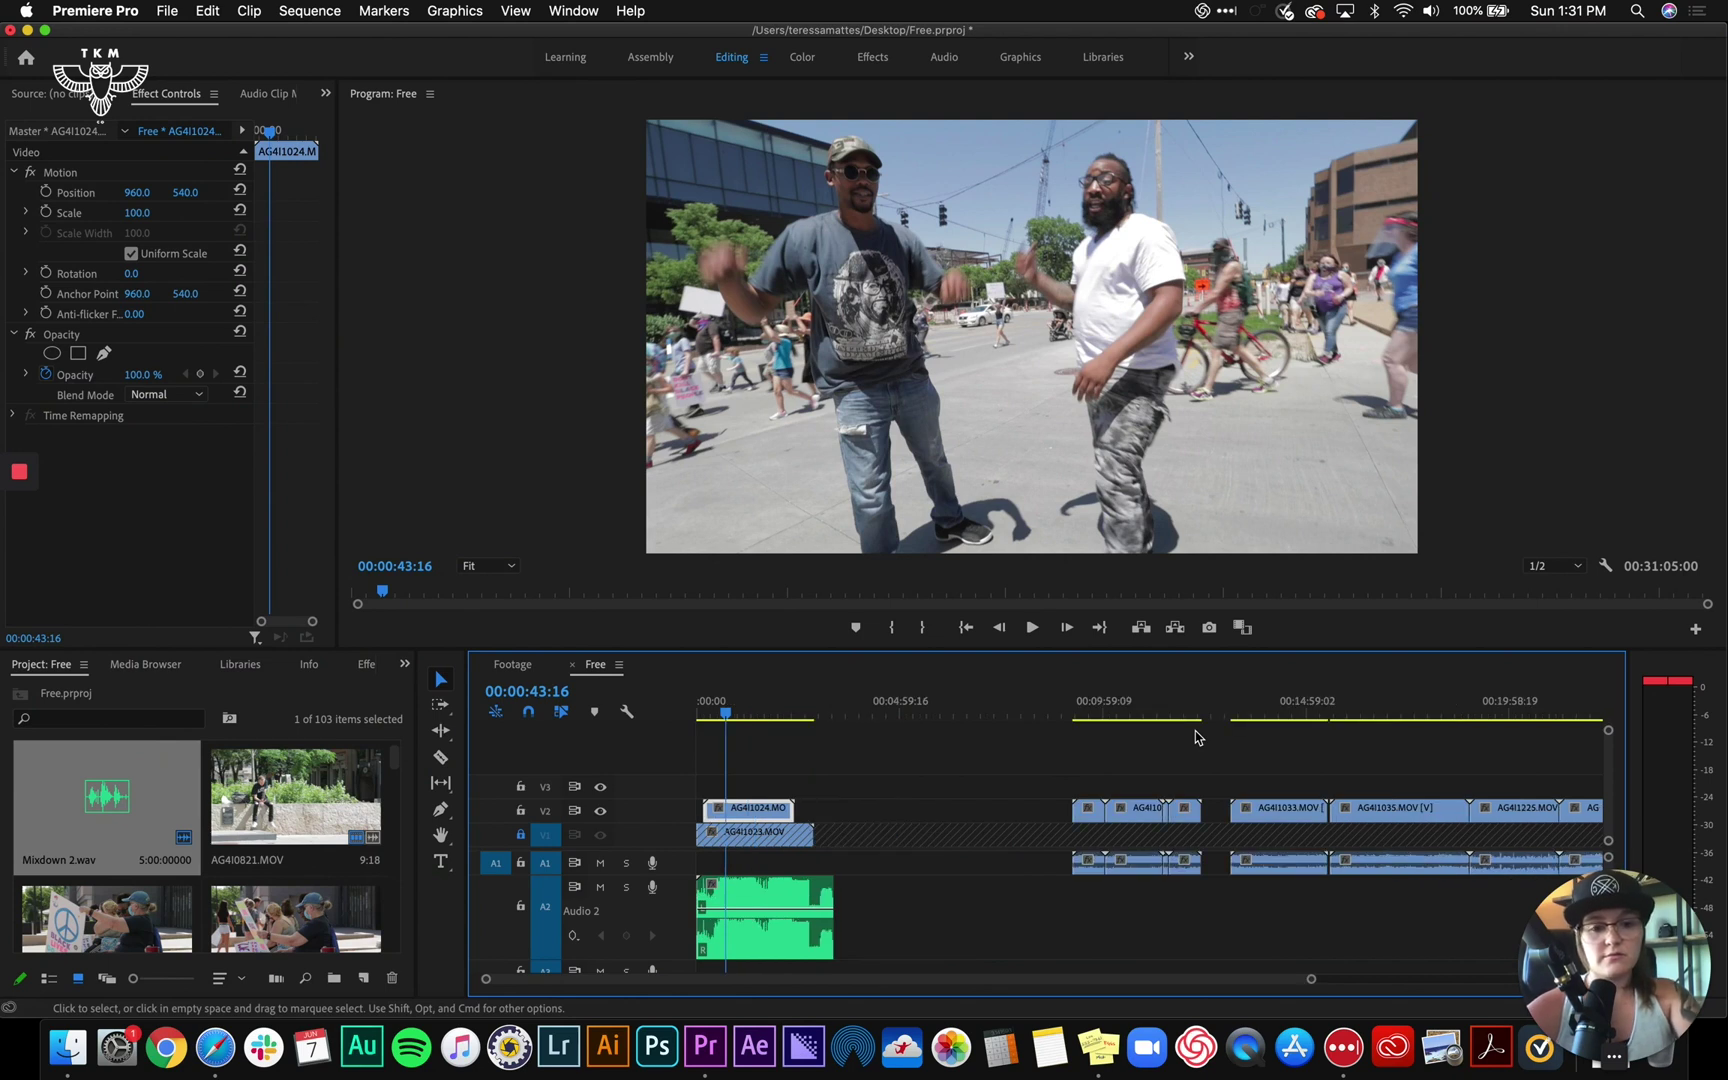
key(minus)
drag(880, 764, 1160, 760)
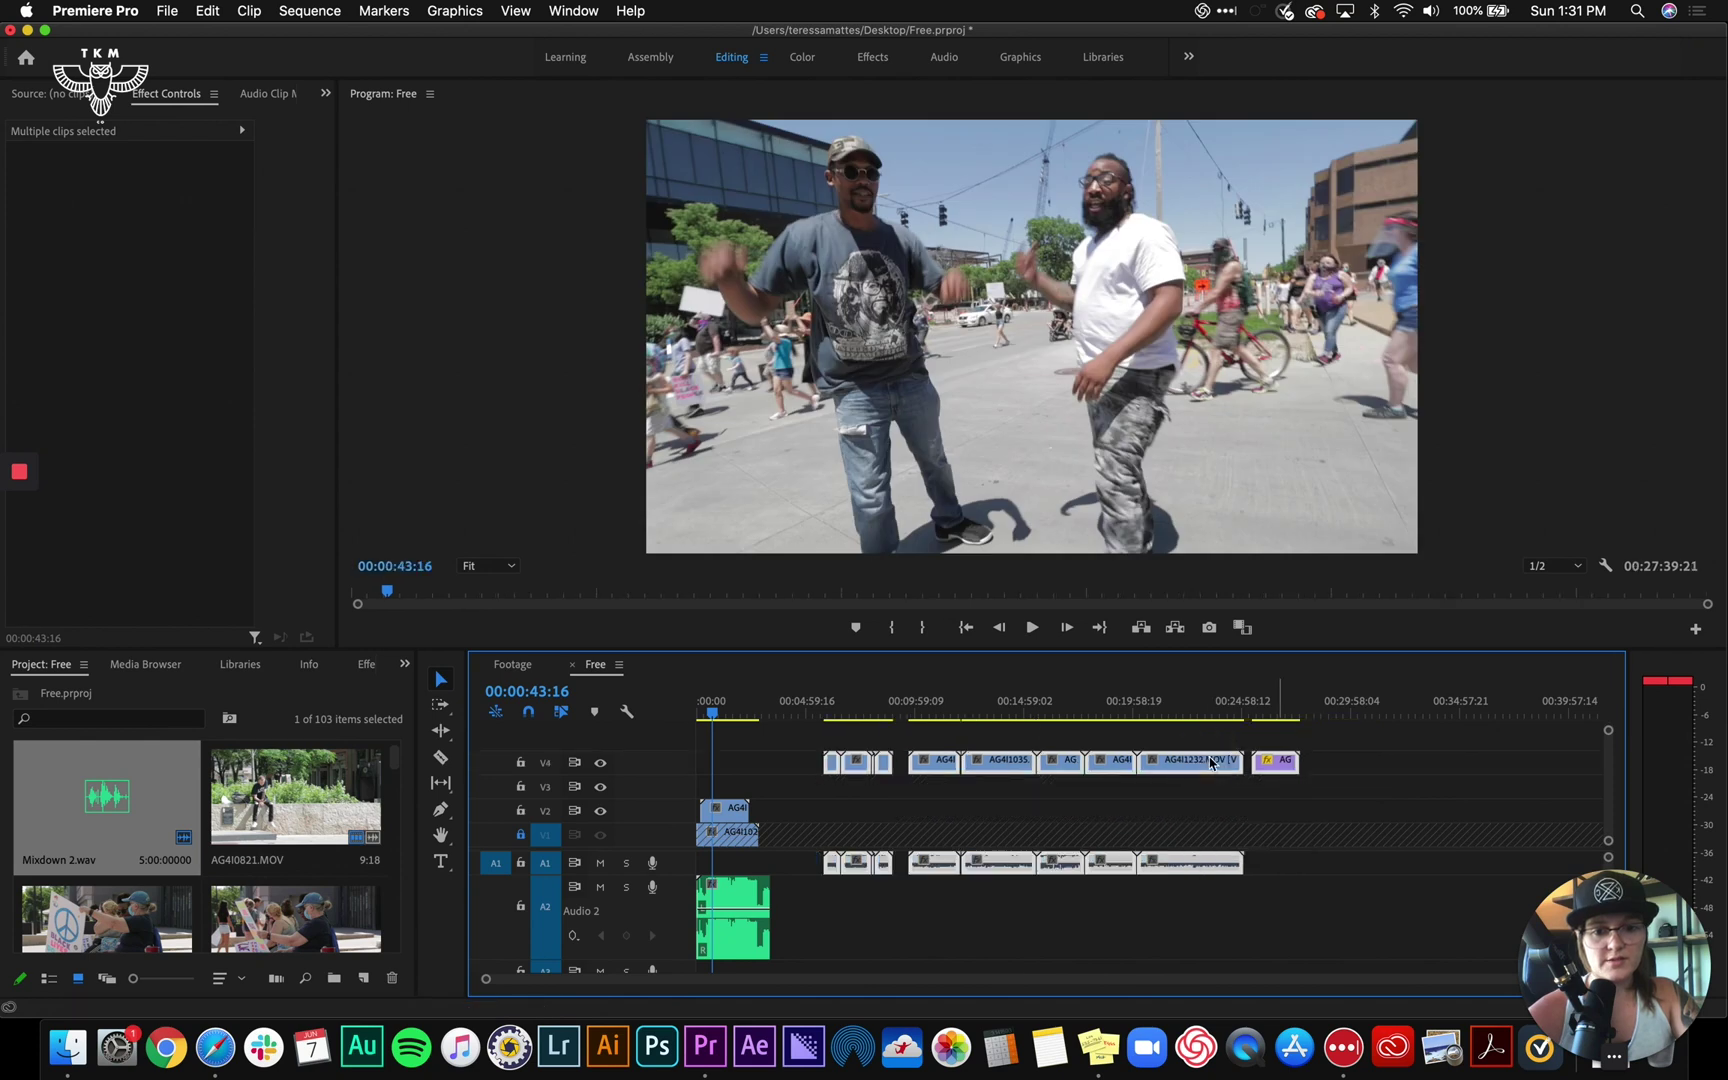
Lock track V2 and zoom back in on the synced clips
click(768, 770)
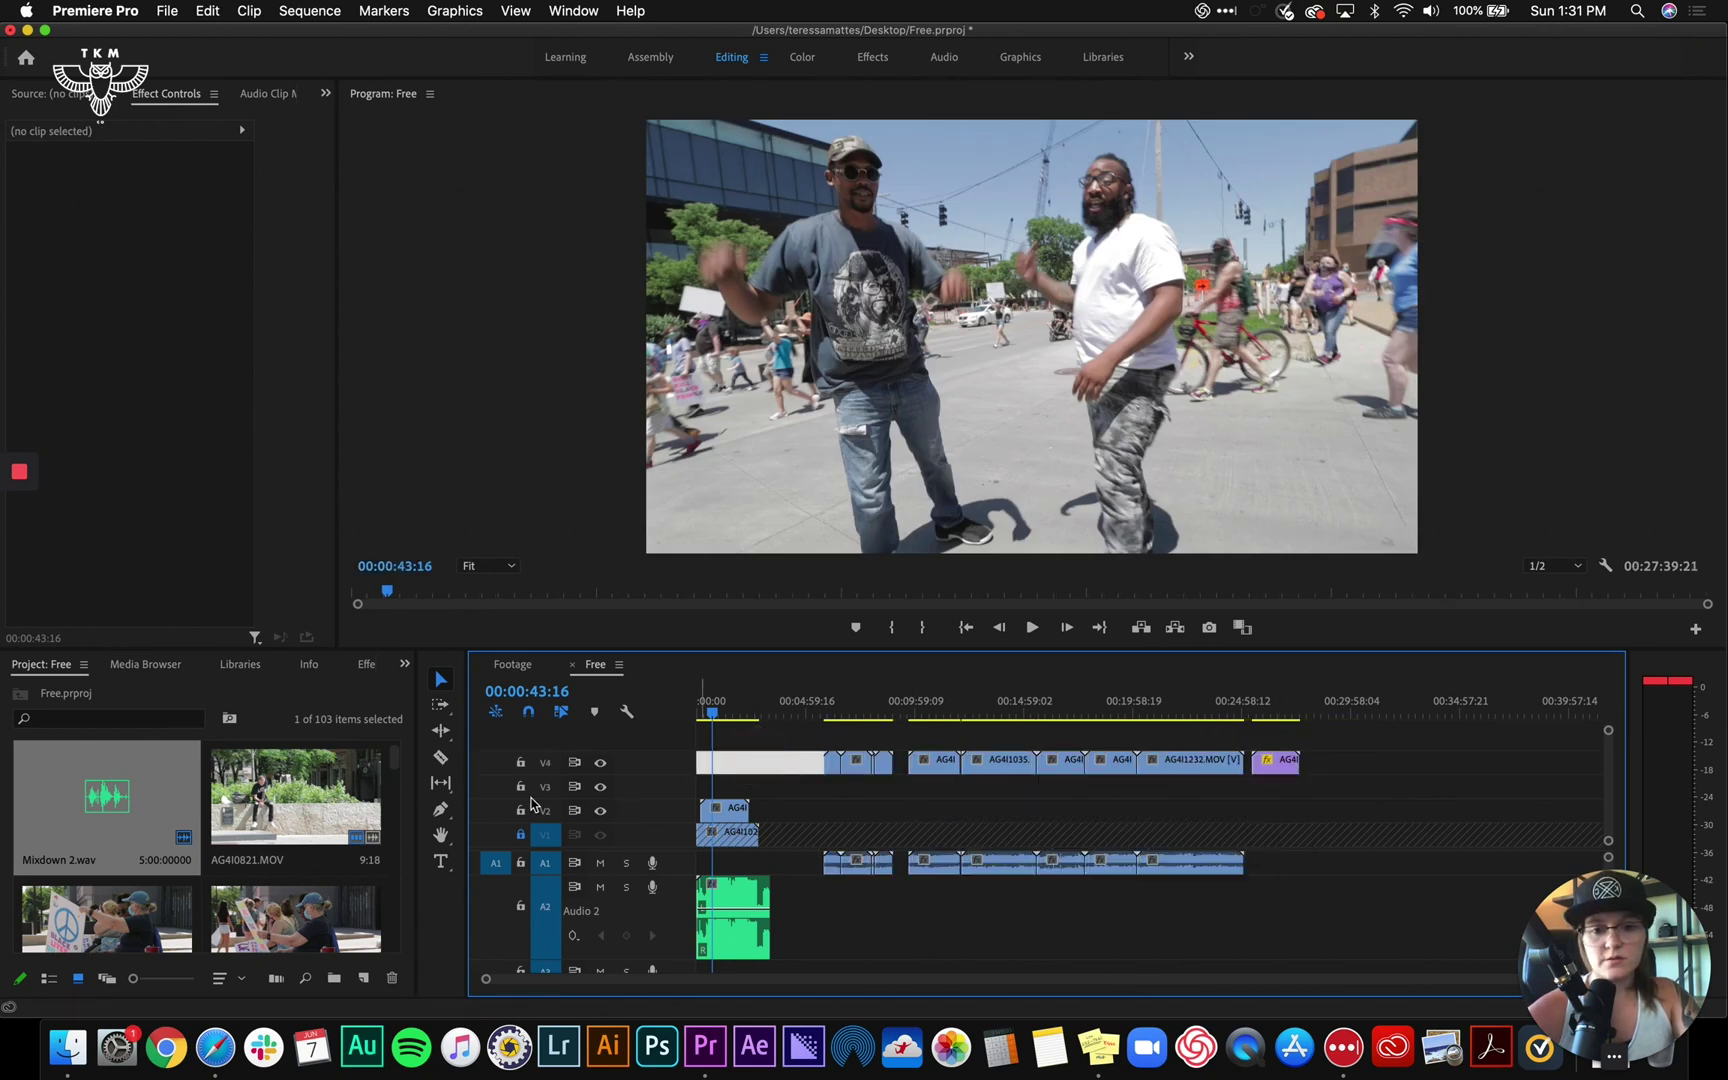
click(760, 750)
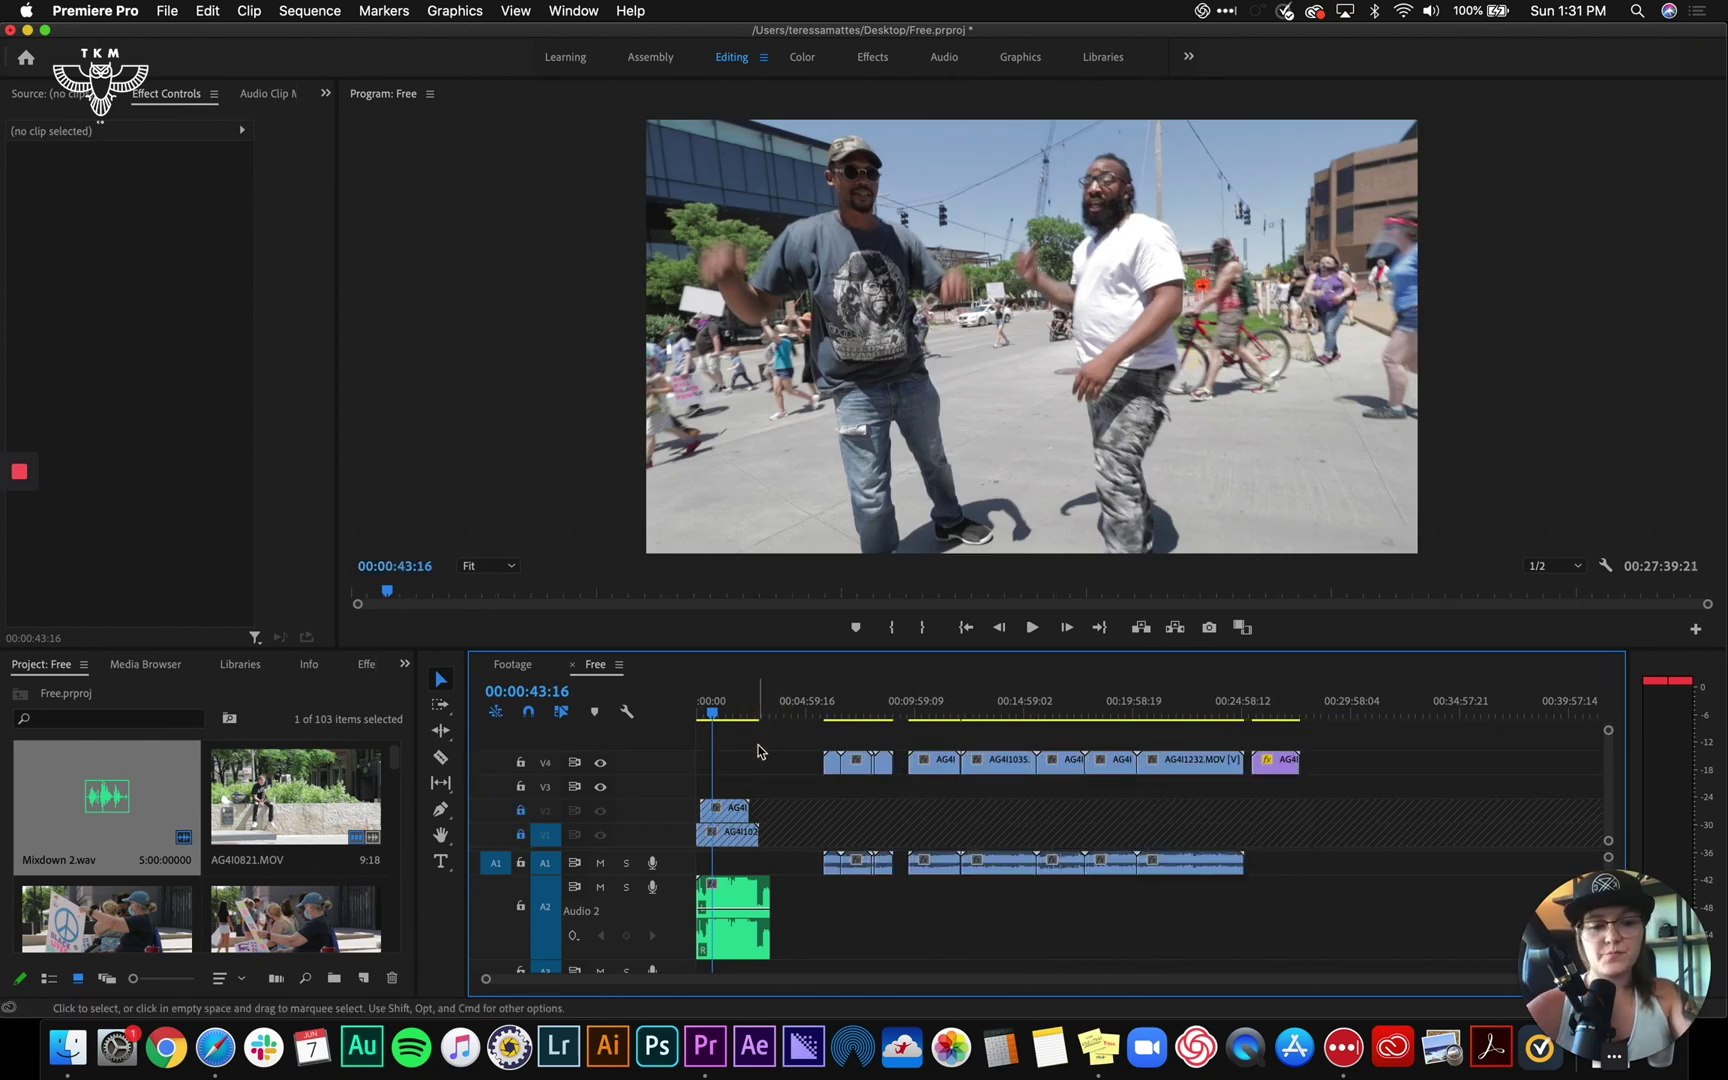
key(=)
key(=)
key(=)
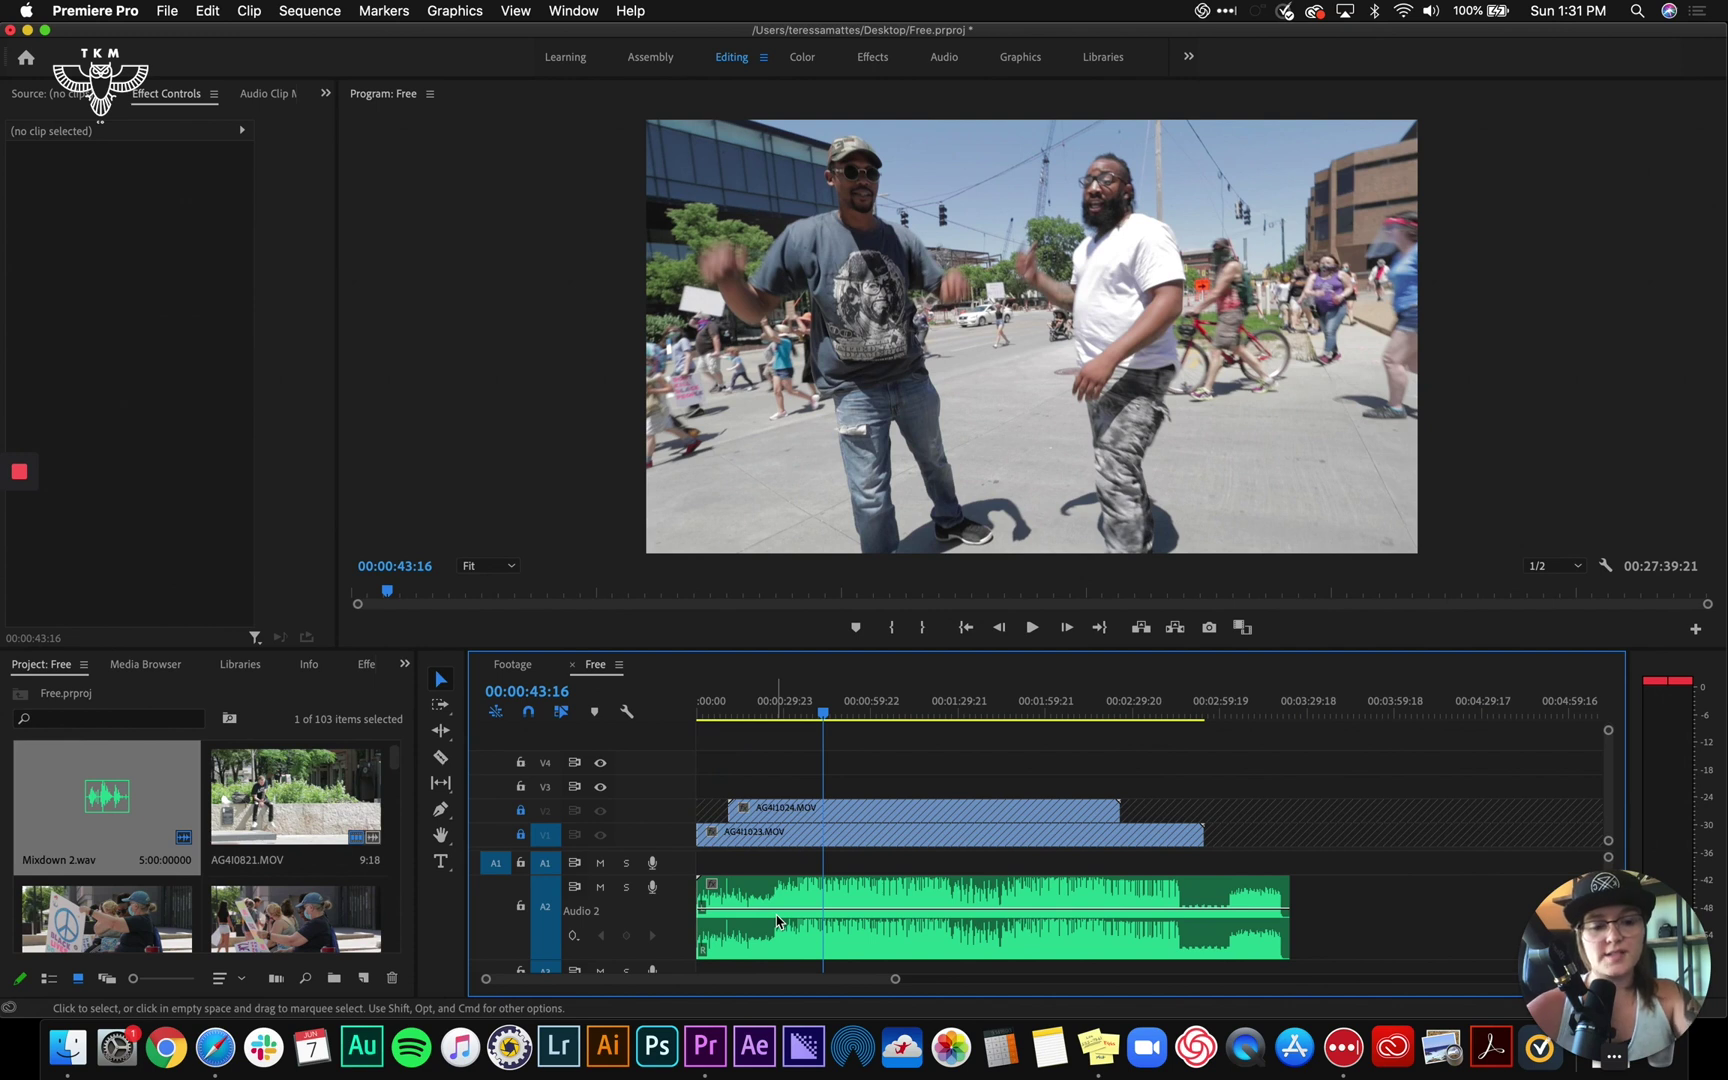
key(=)
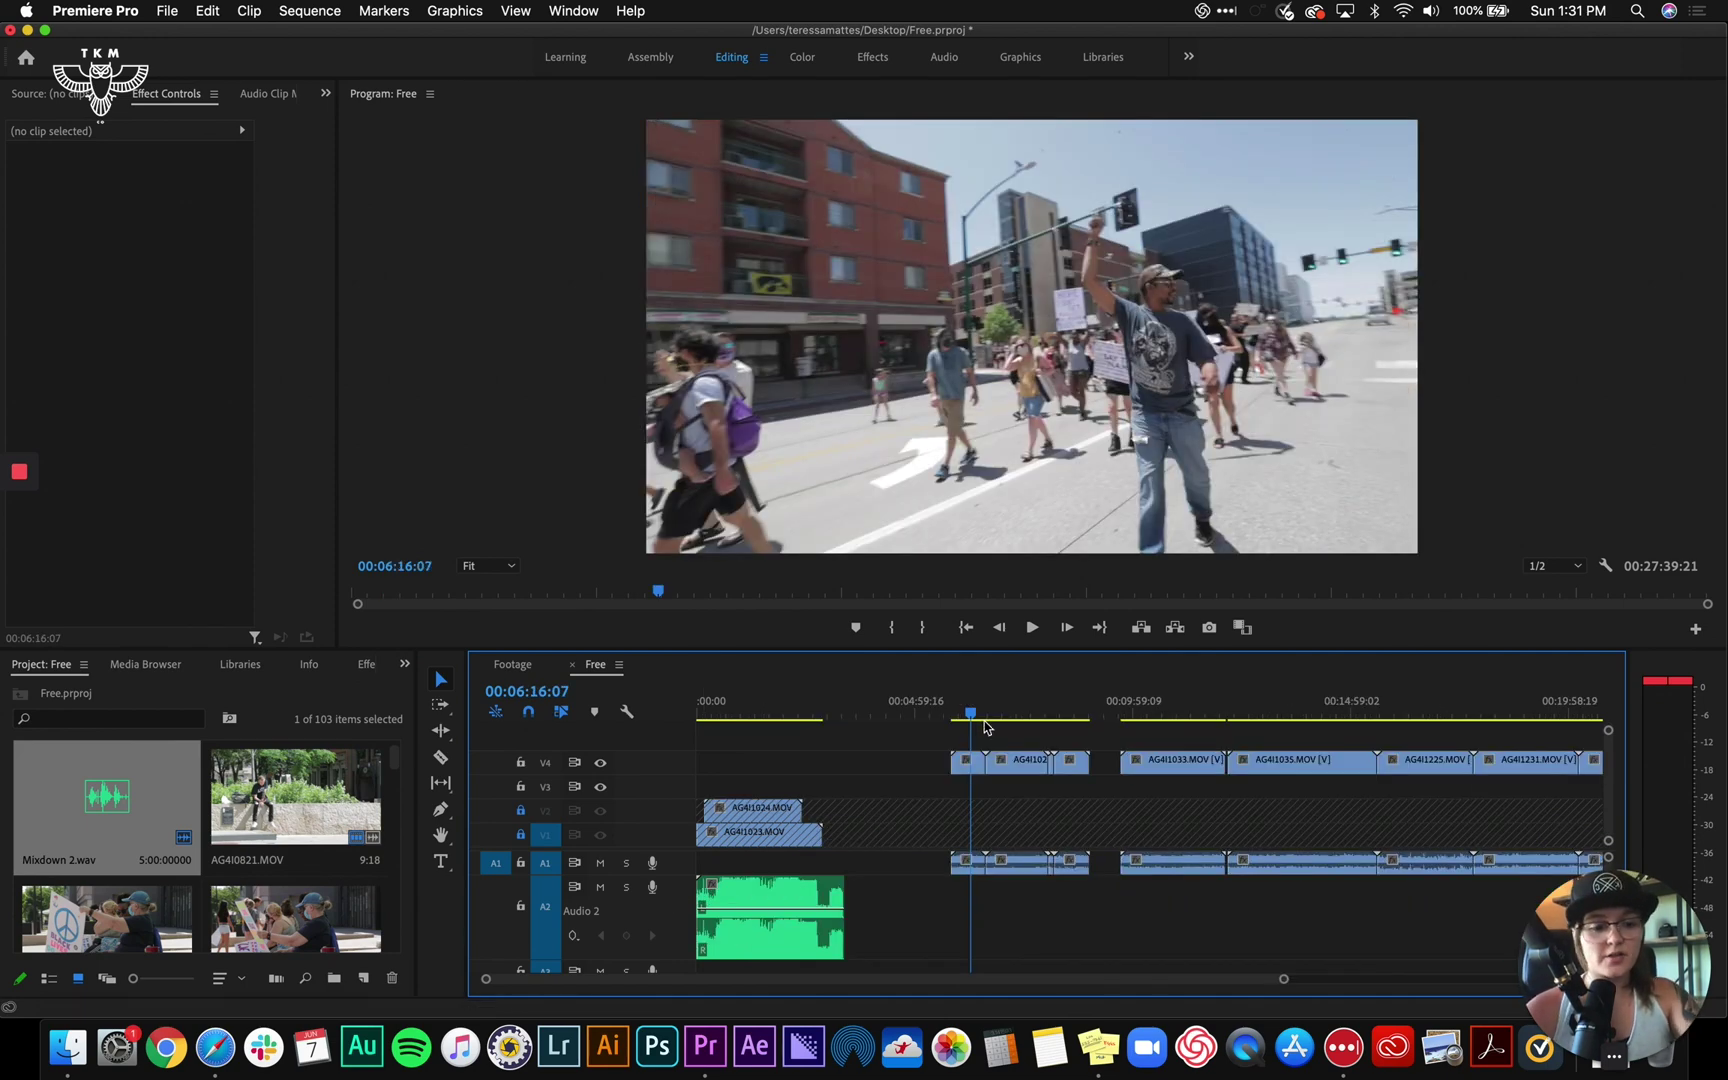
Play and scrub through the V4 clips to find the next one to sync
click(1082, 700)
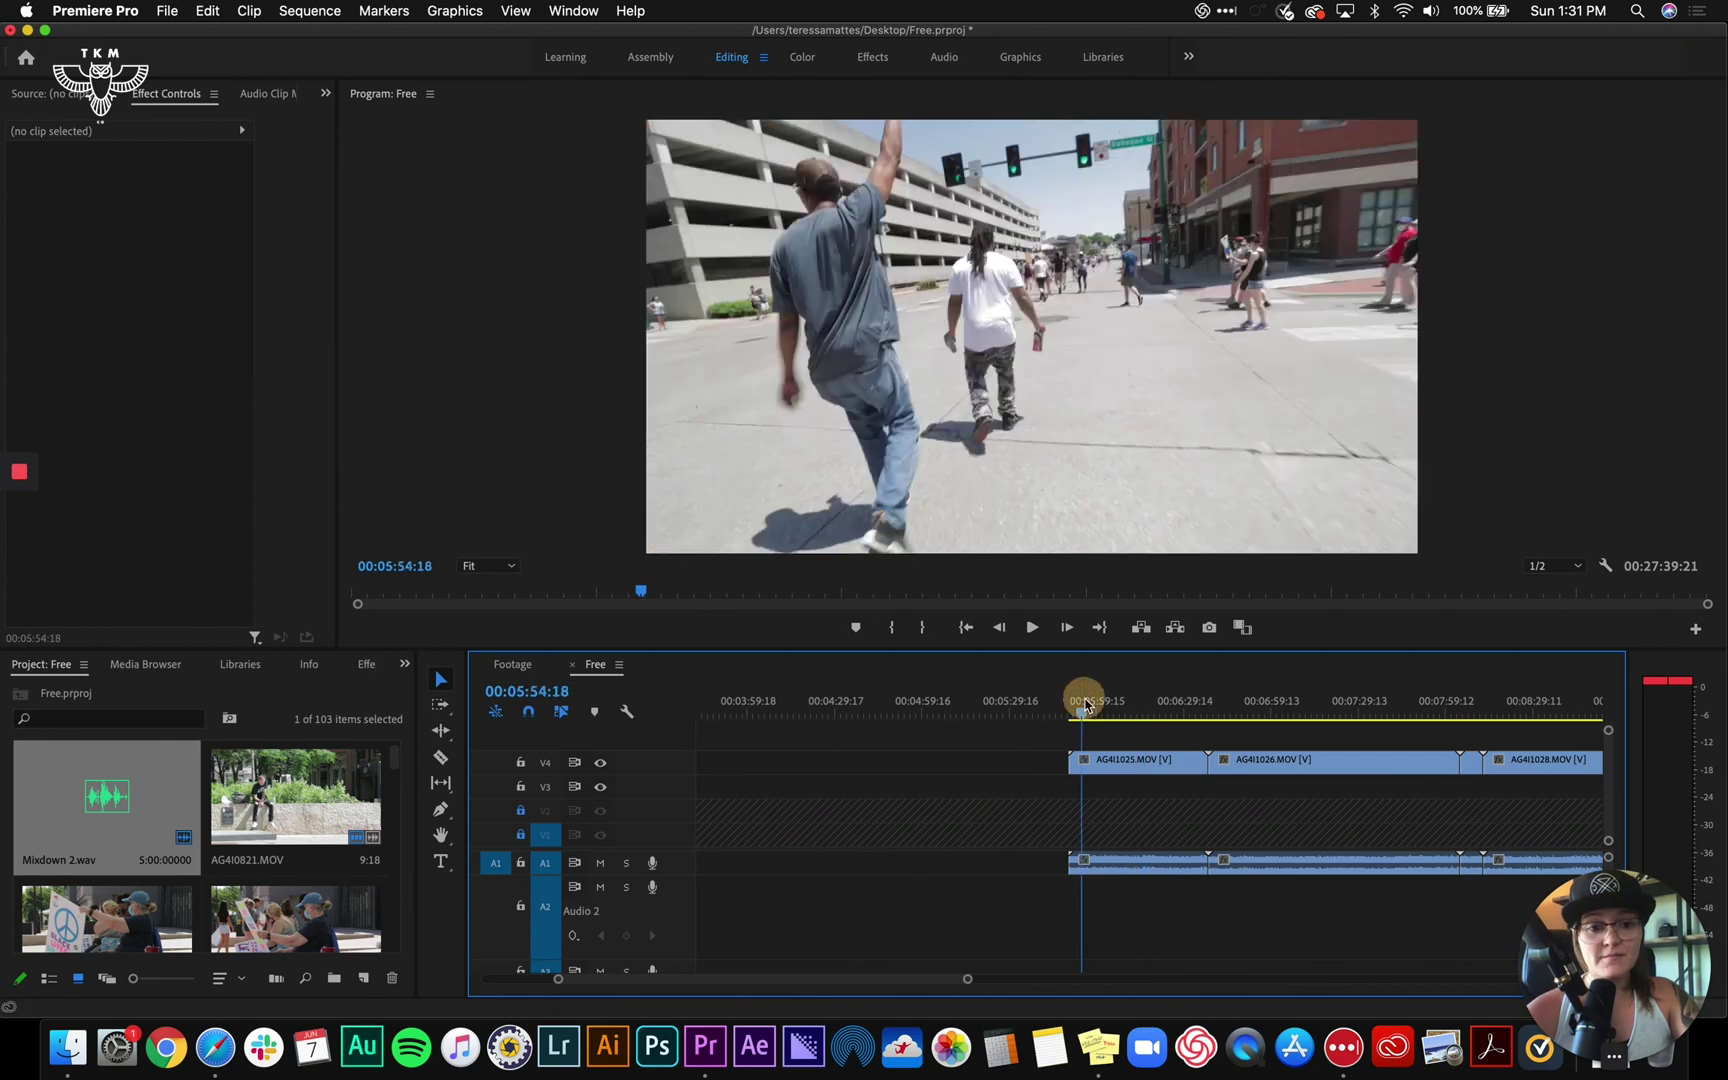
key(space)
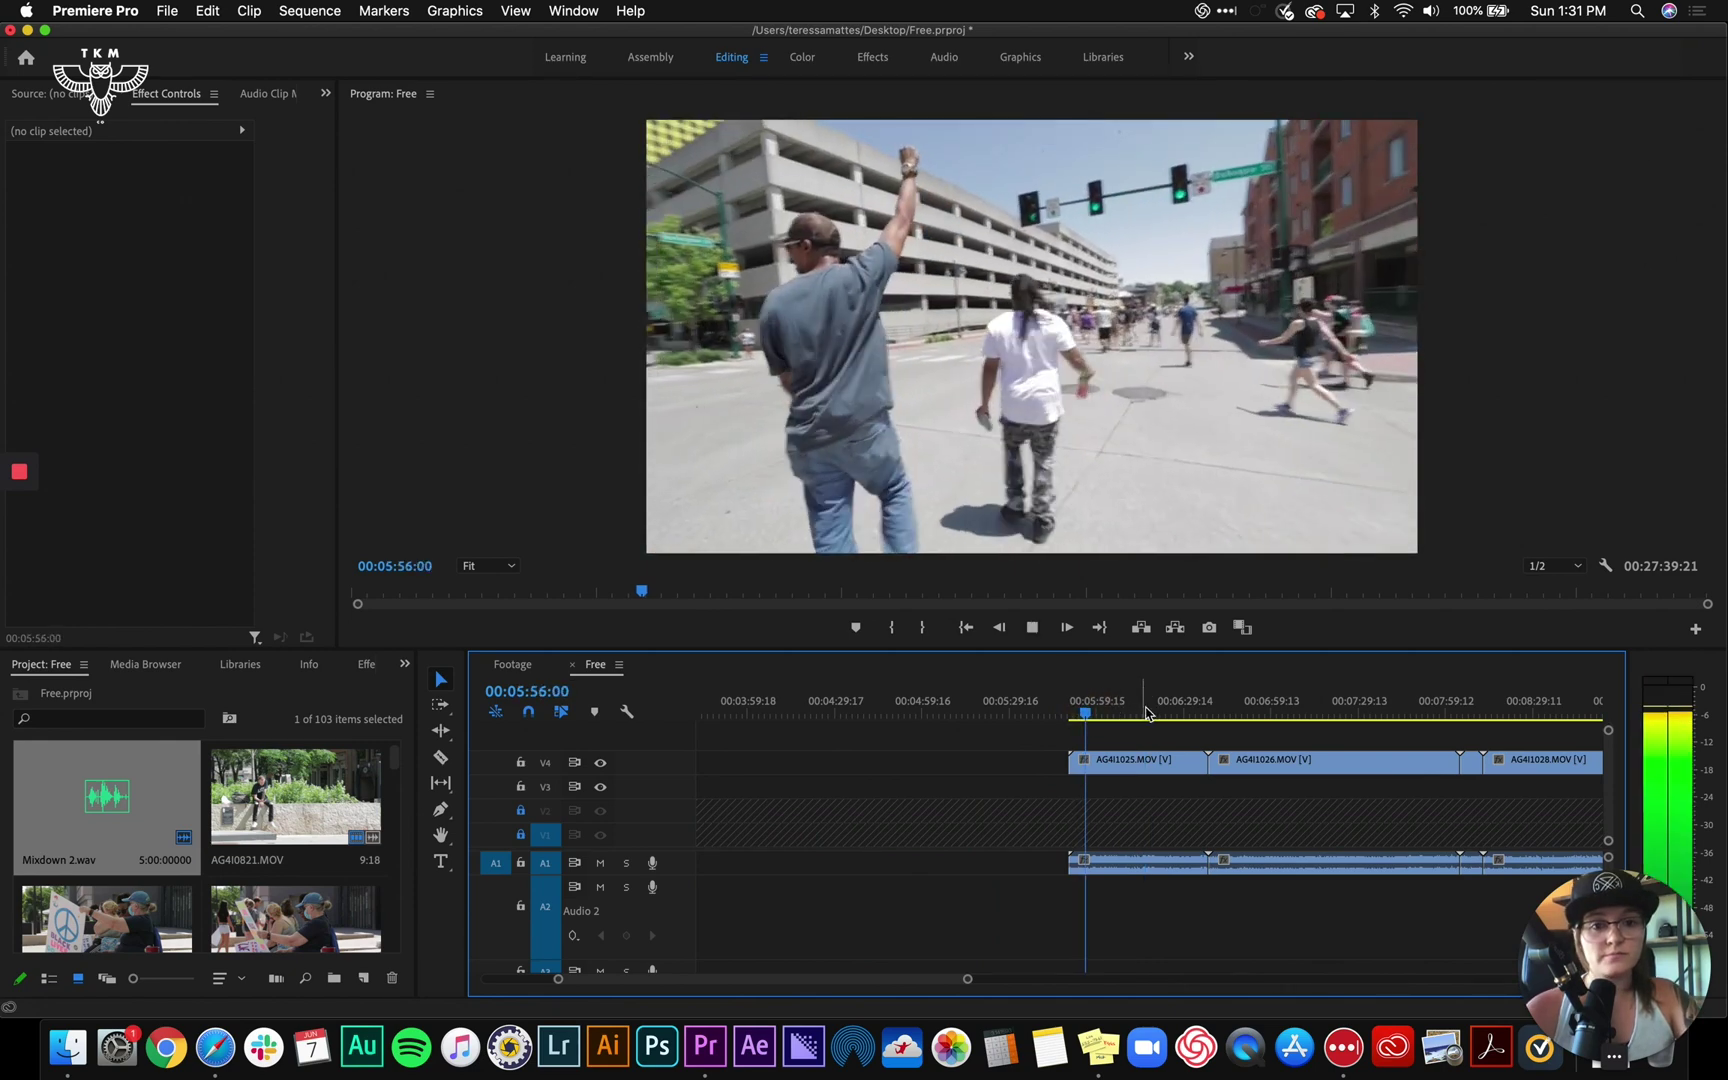
mouse_move(1176, 698)
mouse_down()
mouse_move(1282, 708)
mouse_move(1150, 700)
mouse_up()
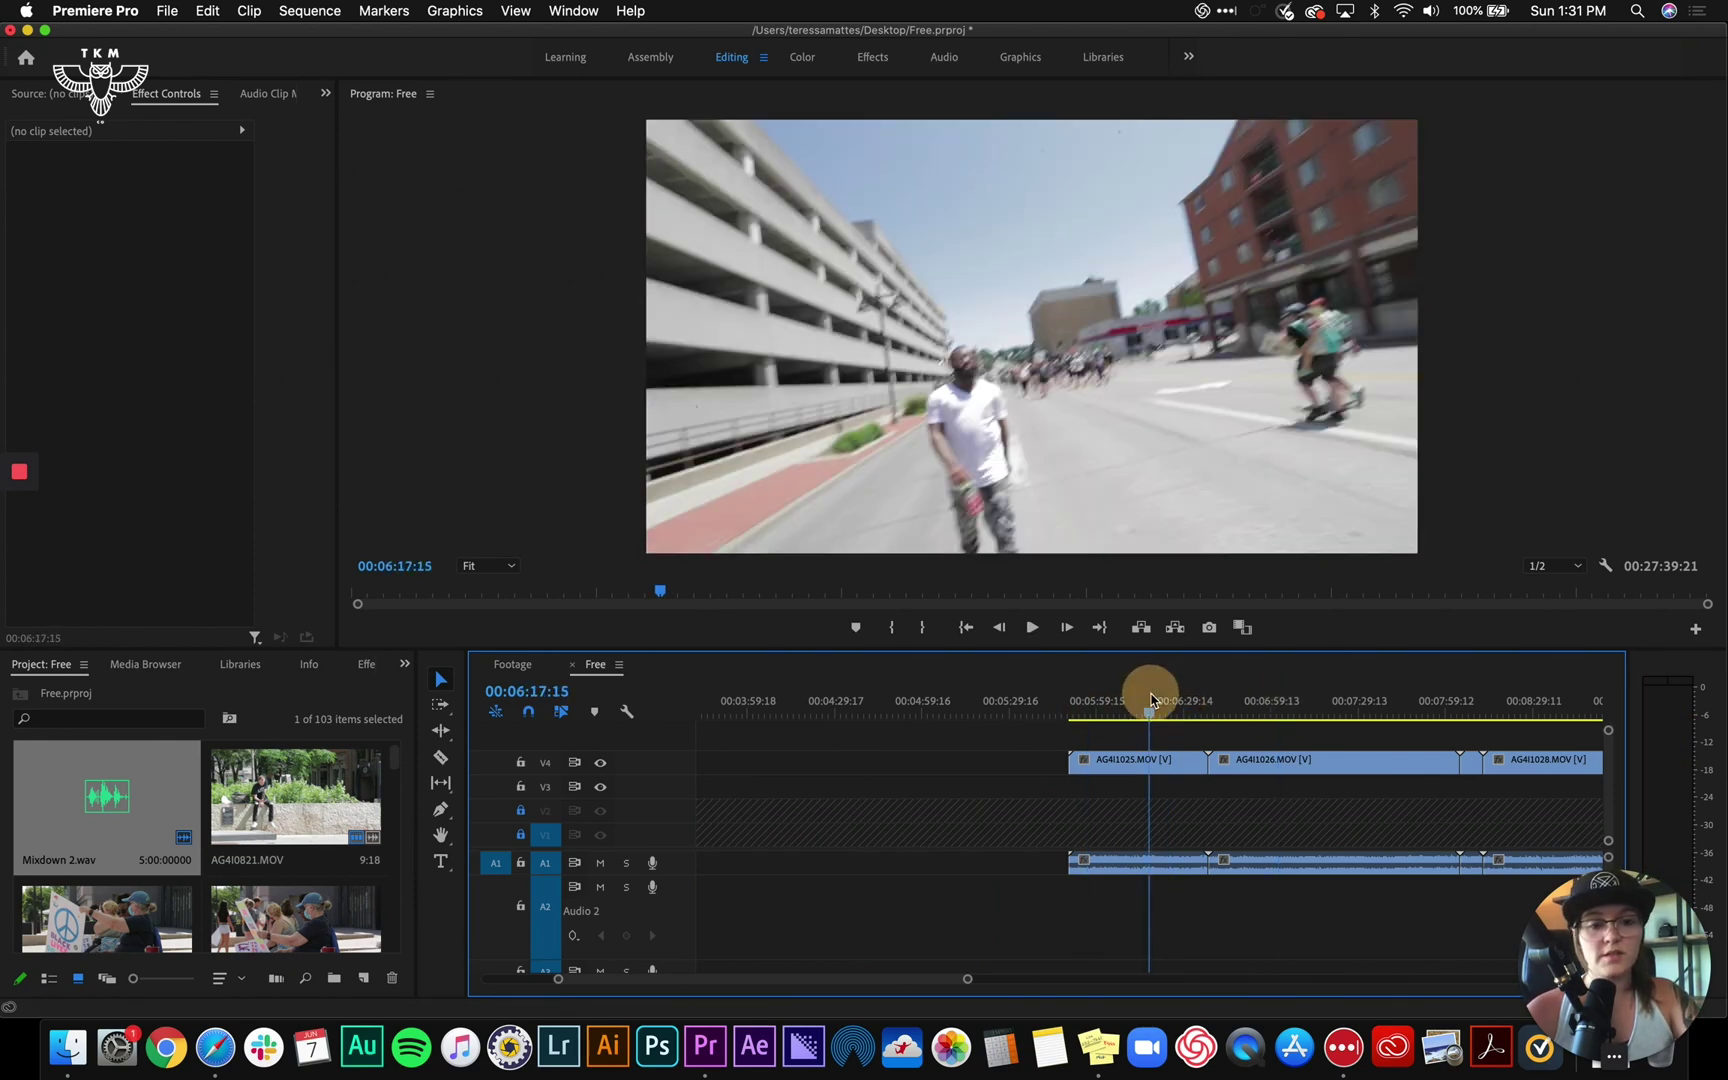
key(backslash)
click(1105, 716)
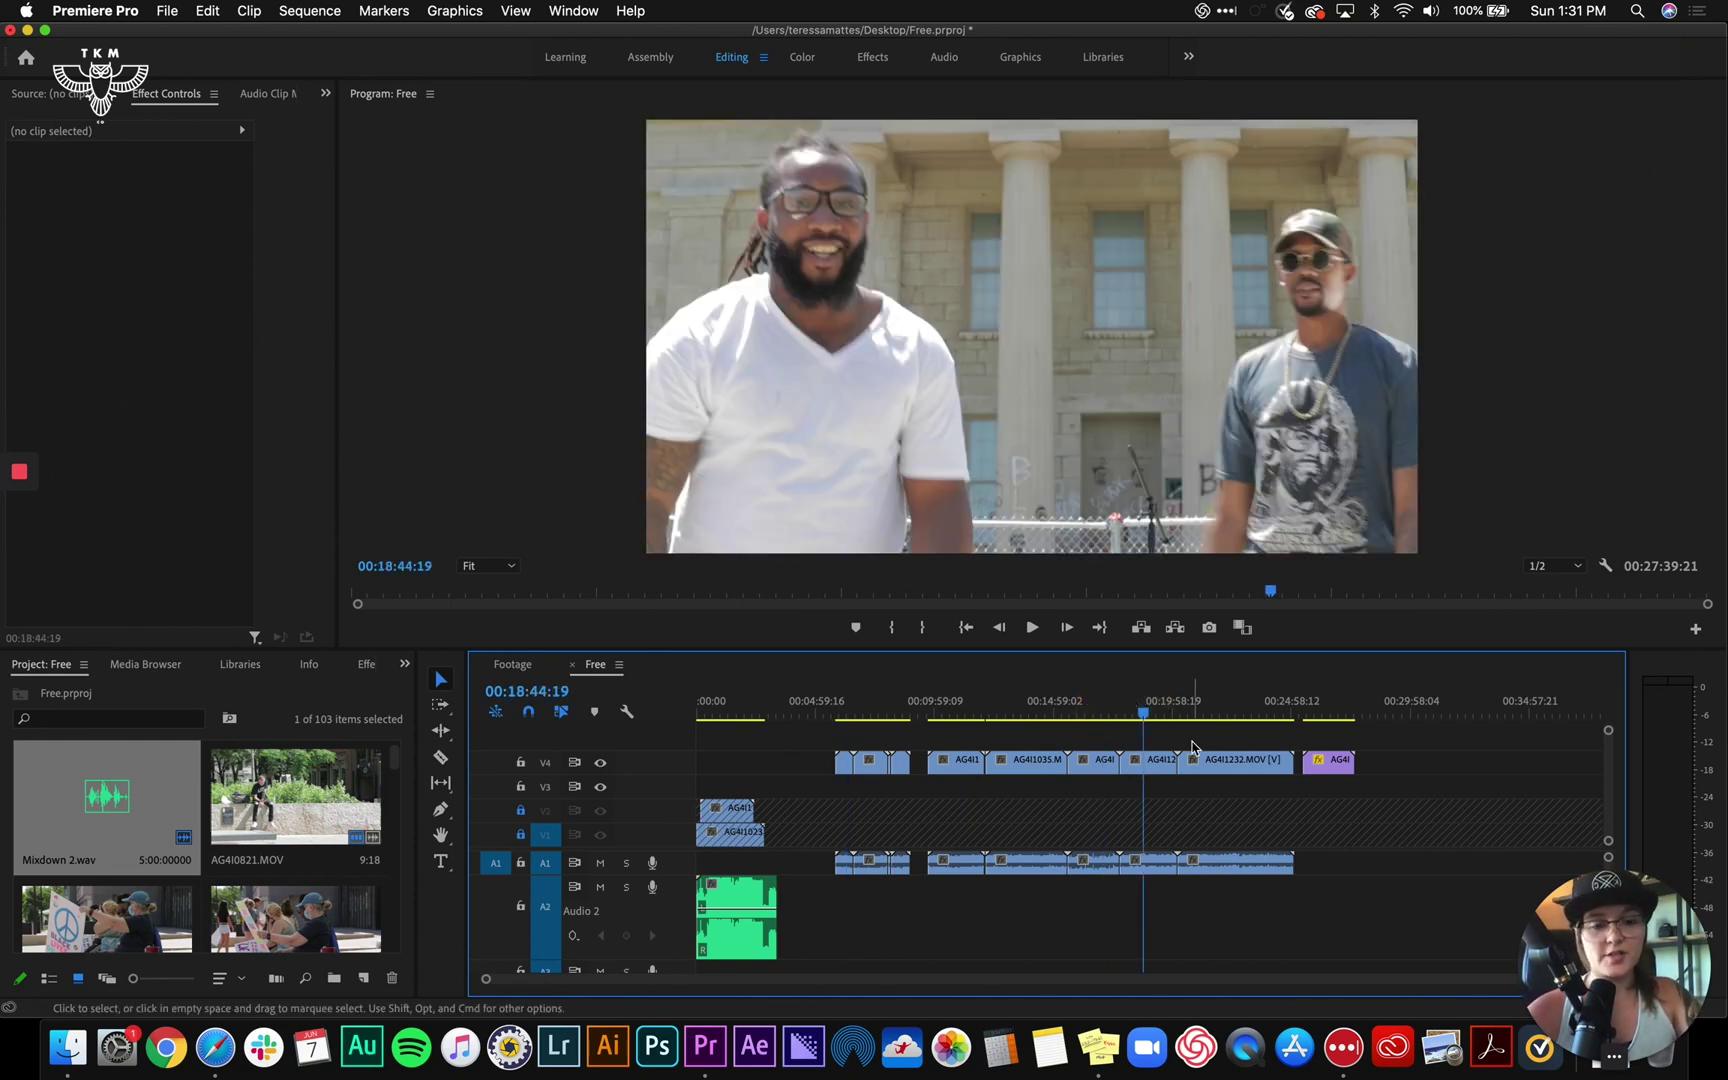
click(1218, 701)
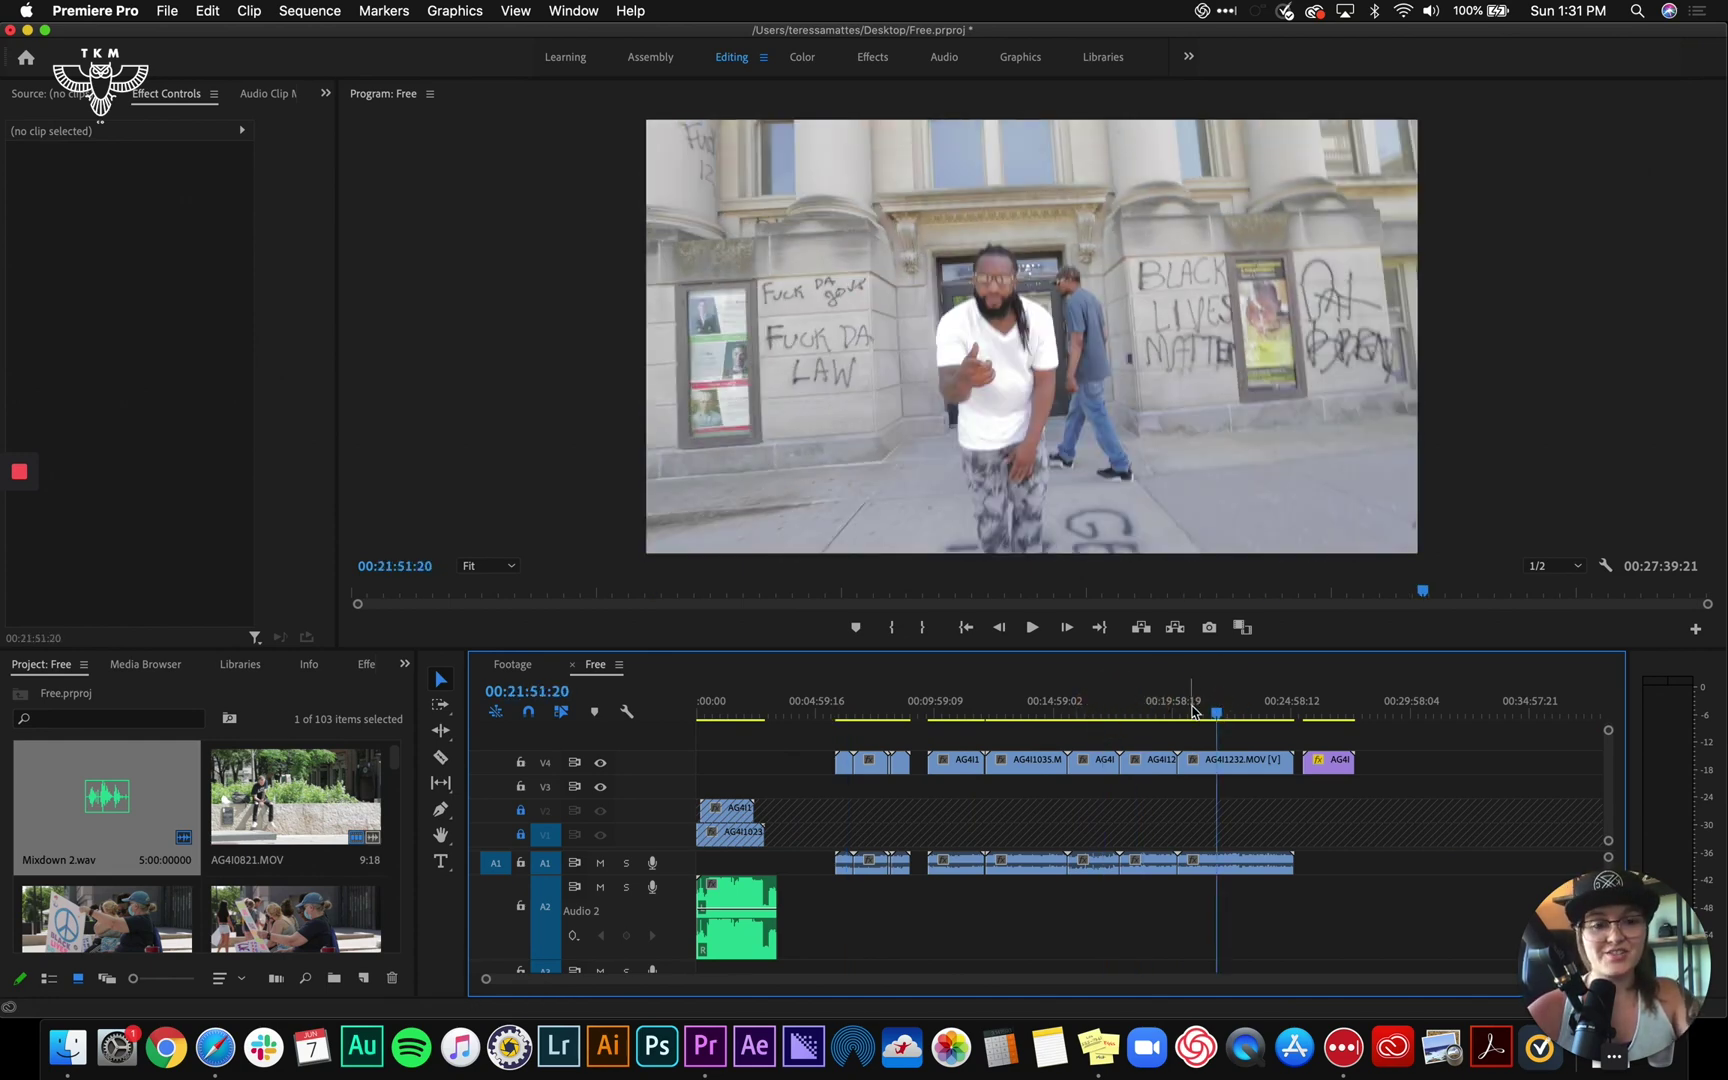
click(1156, 712)
click(1105, 714)
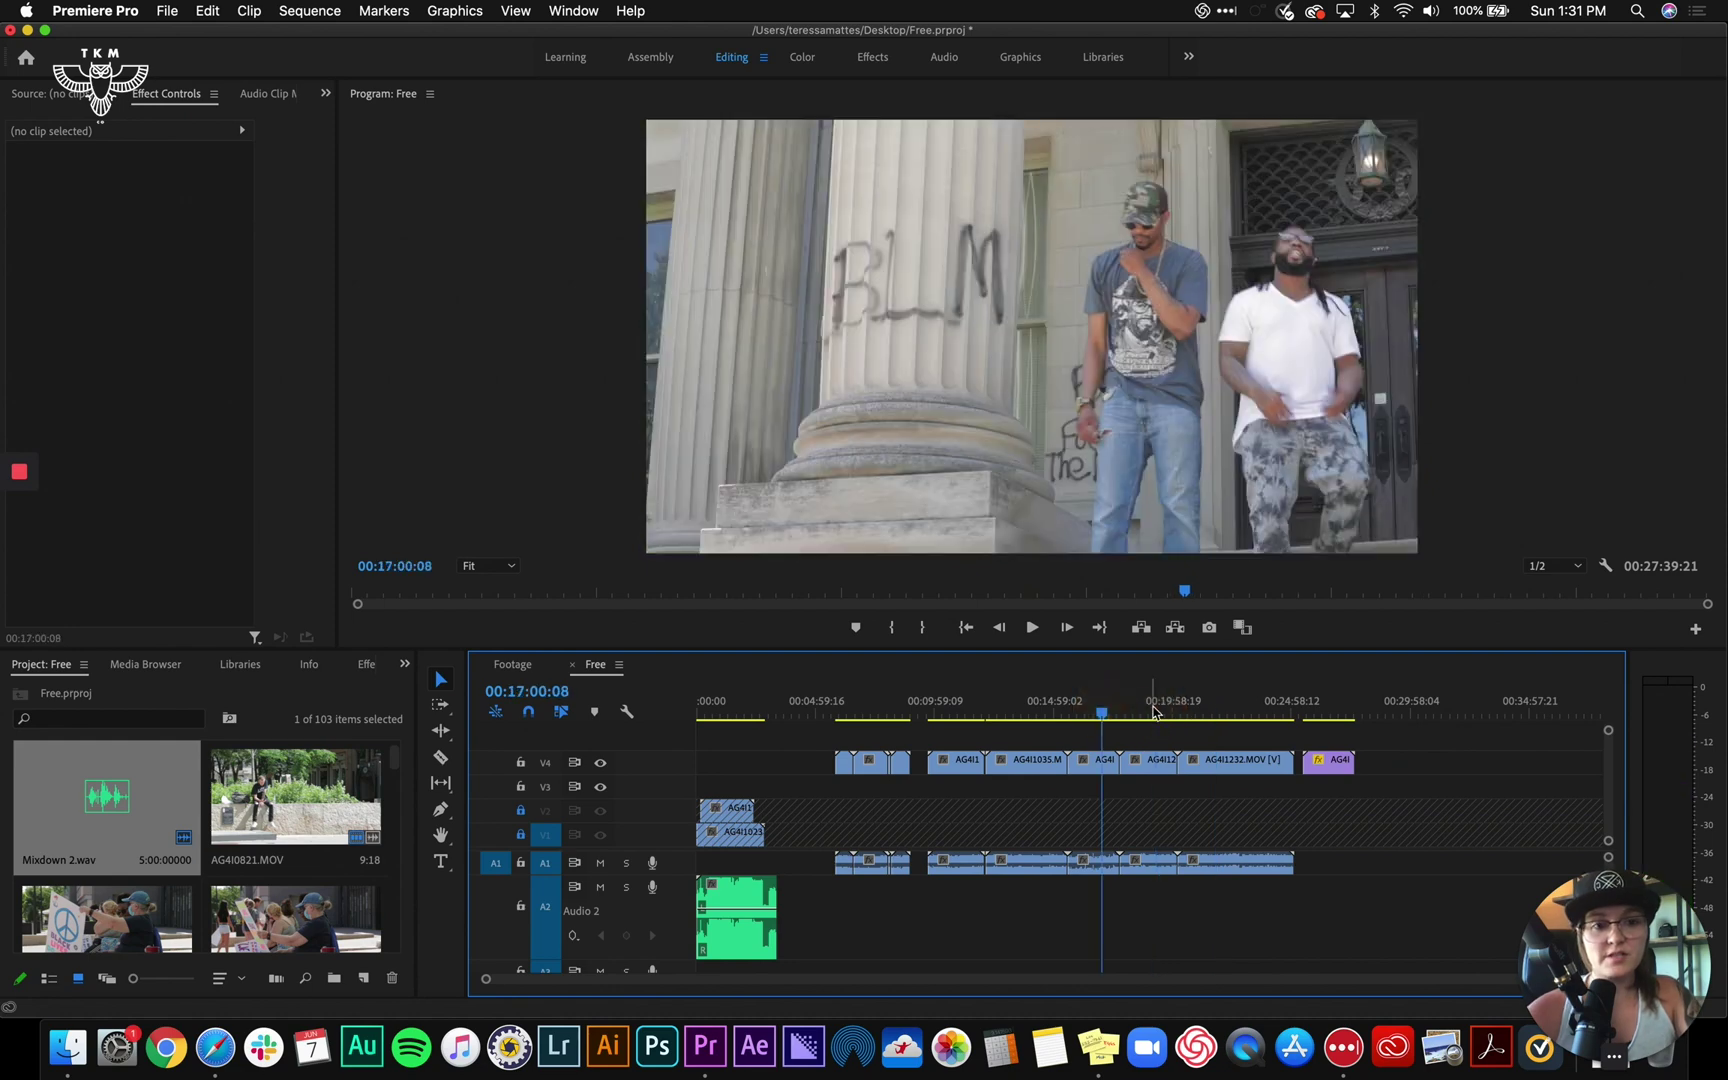
click(1146, 712)
Move AG4I1231.MOV from around 18:52 to the start of V4
key(space)
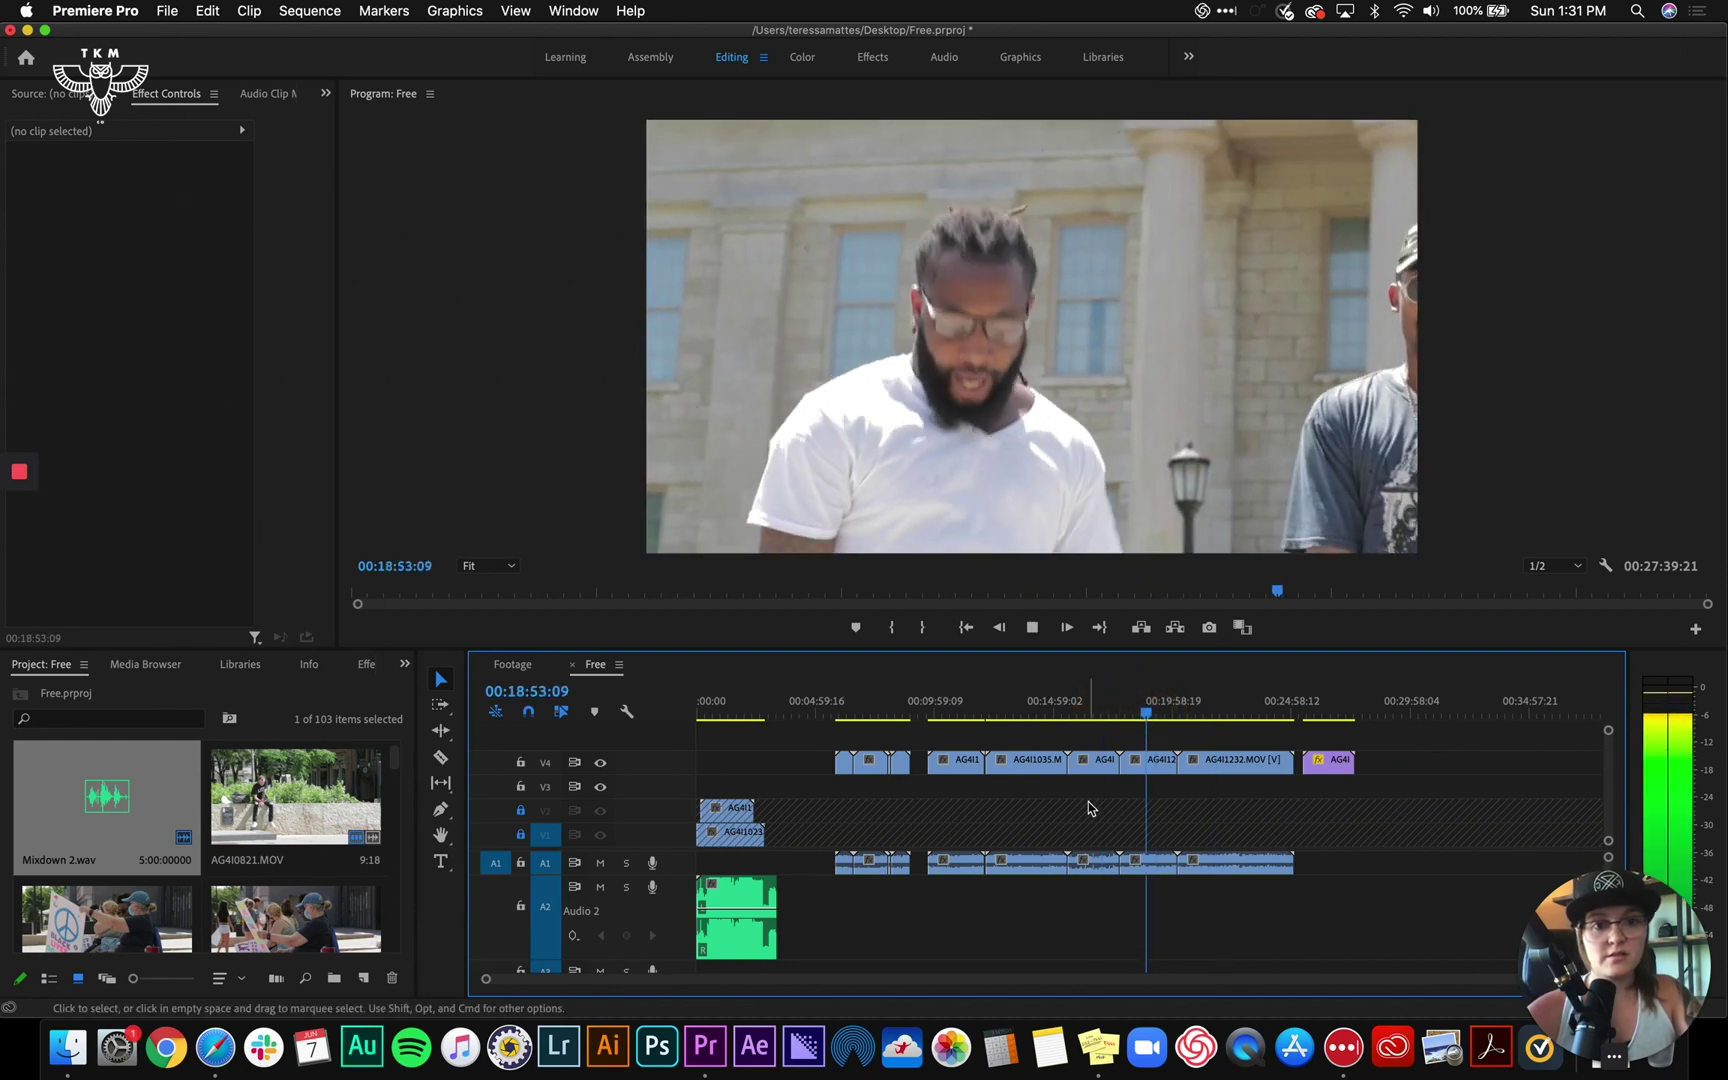
key(space)
click(1160, 766)
drag(1160, 766, 723, 908)
Synchronize AG4I1231.MOV with the Audio 2 song clip using Audio as the sync point
scroll(746, 869, up, 1)
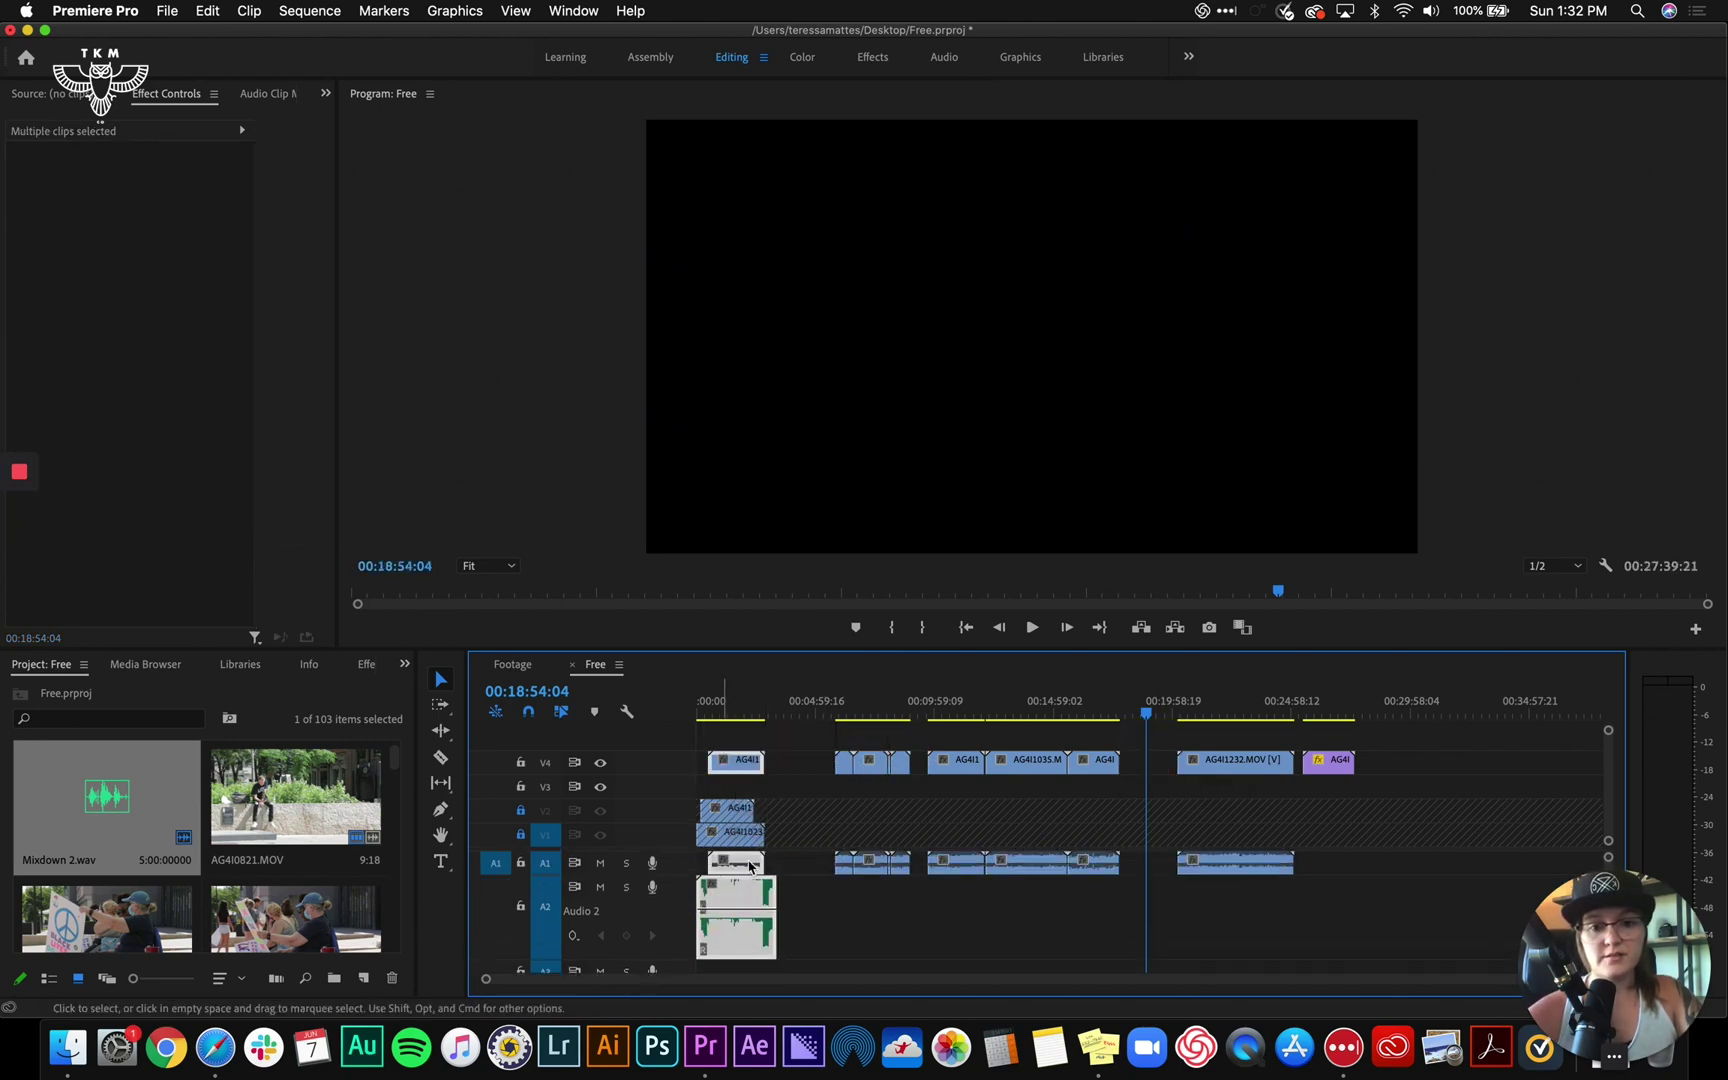
right_click(746, 866)
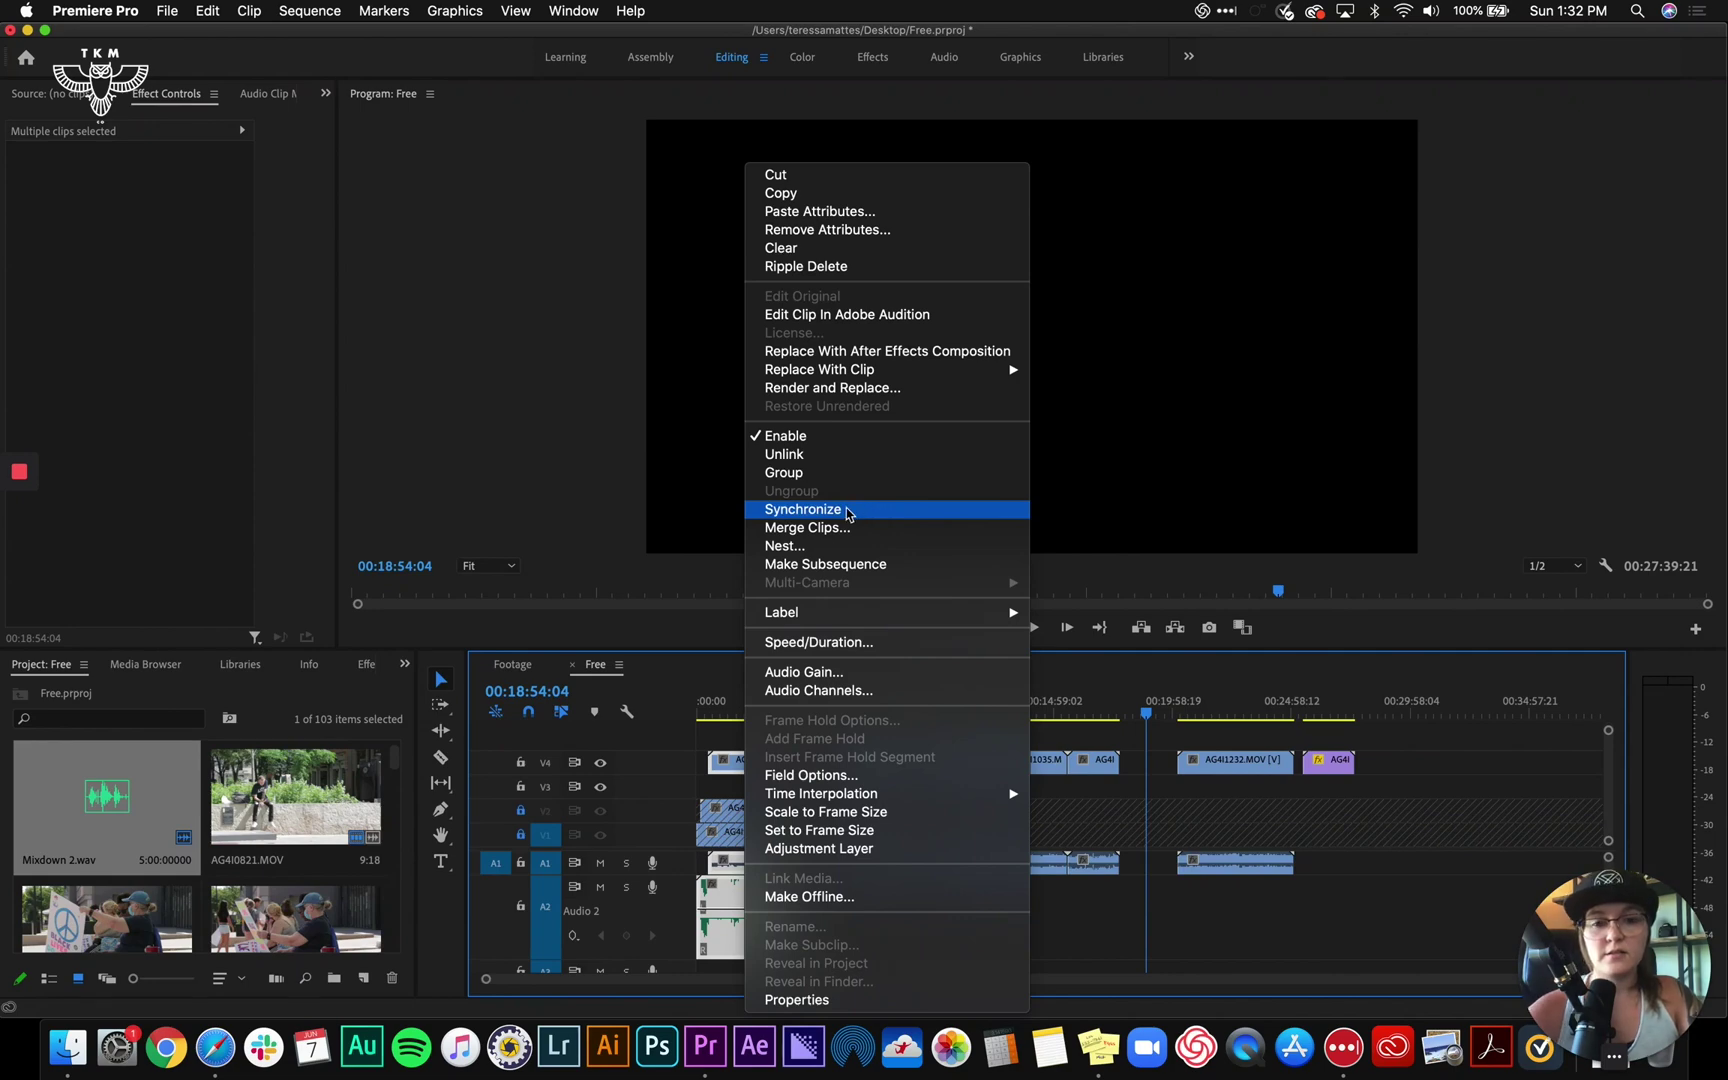
click(847, 512)
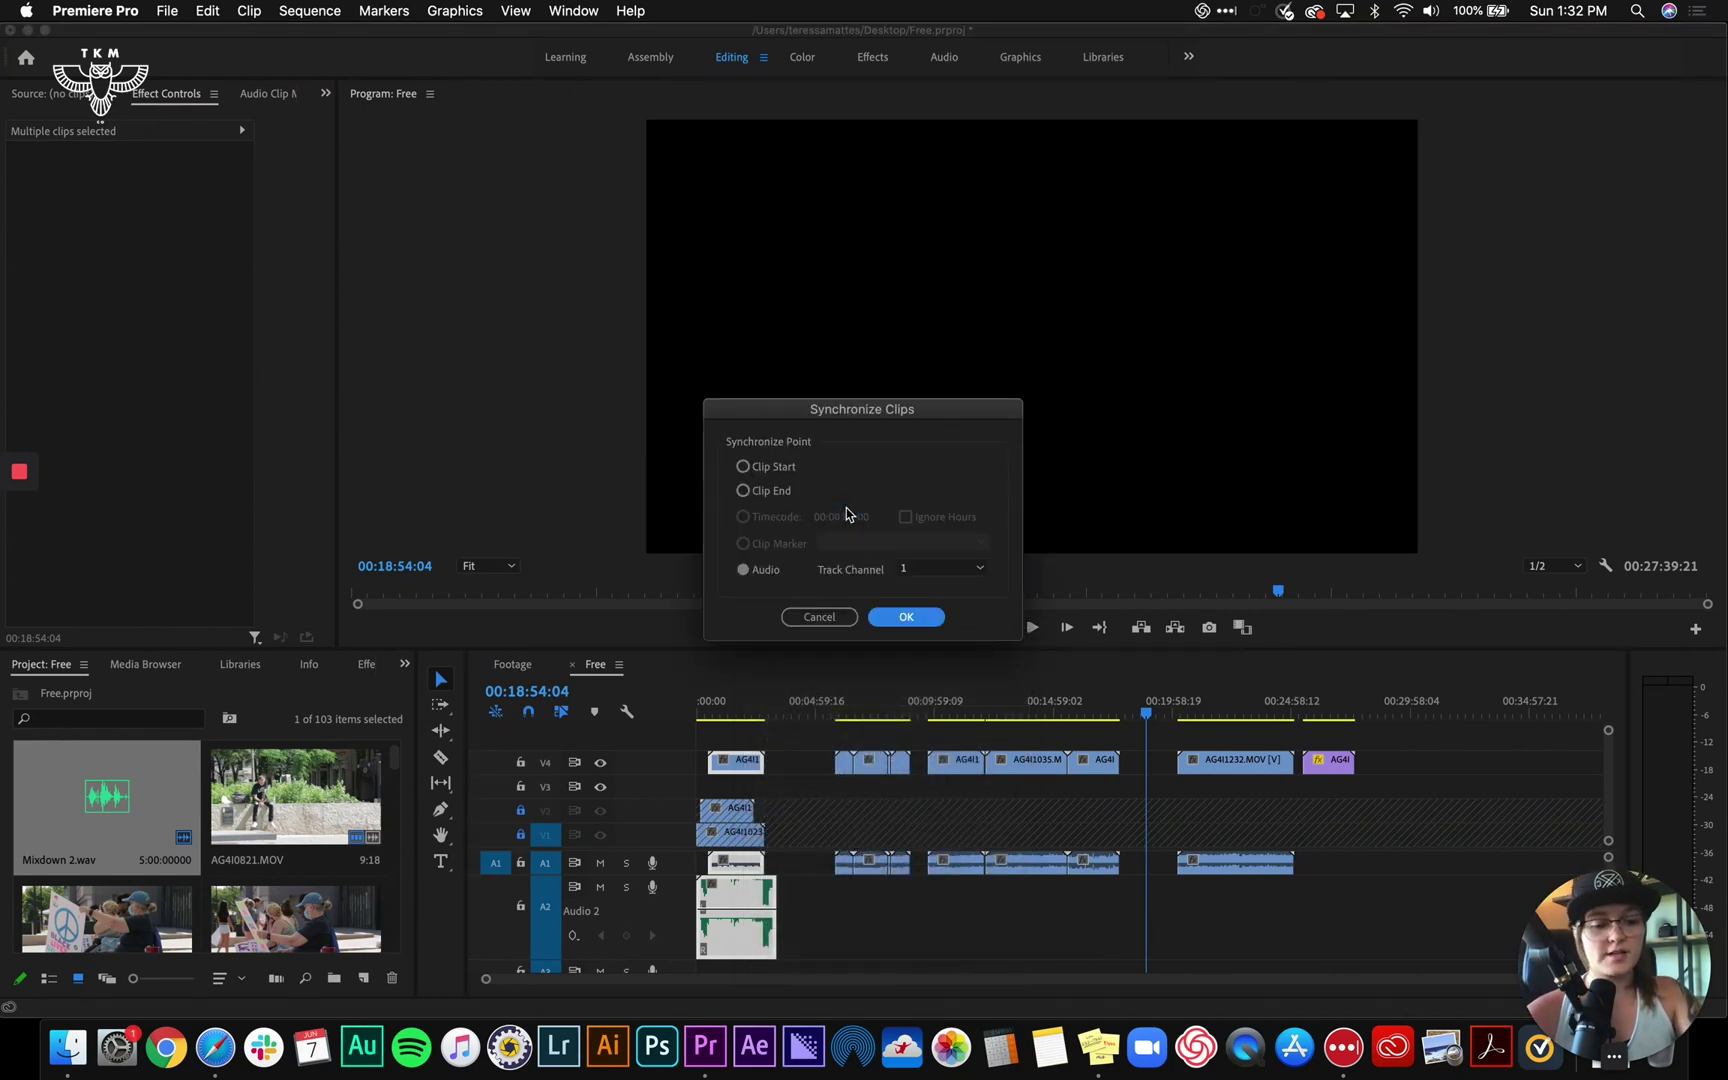
key(Return)
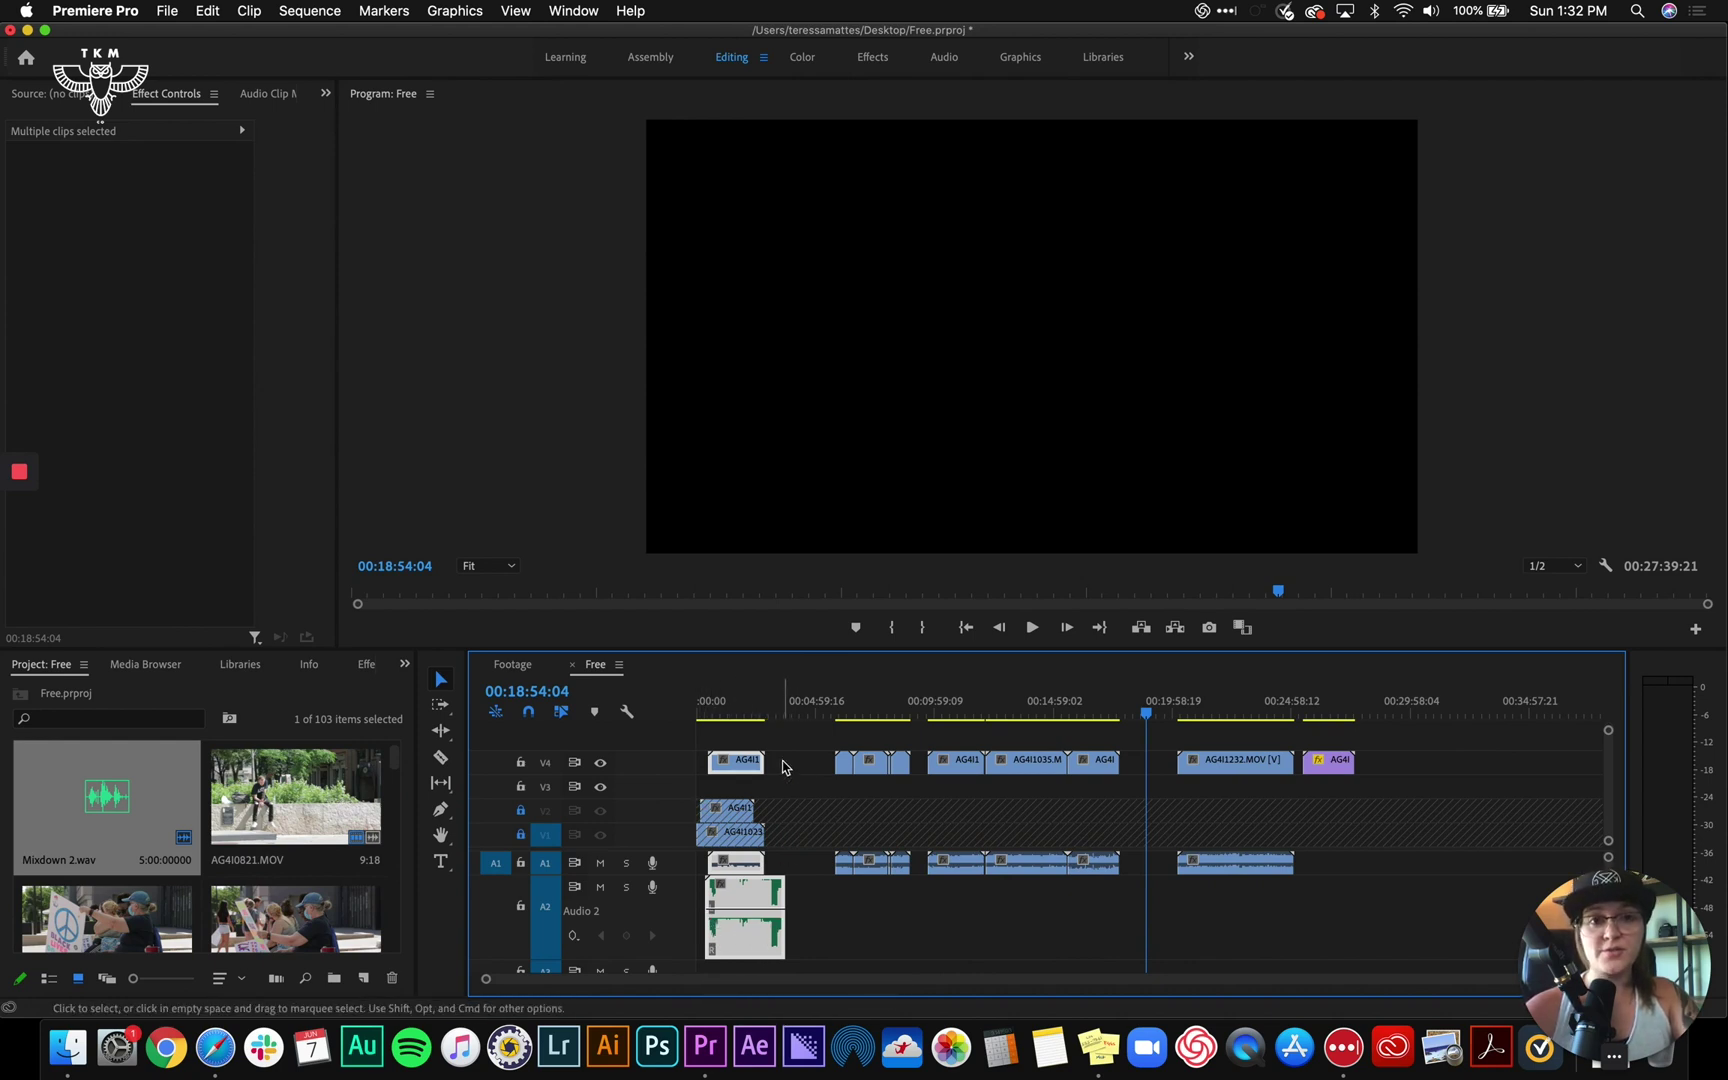
Play from about 1:35 to check AG4I1231.MOV's sync with the song
click(800, 738)
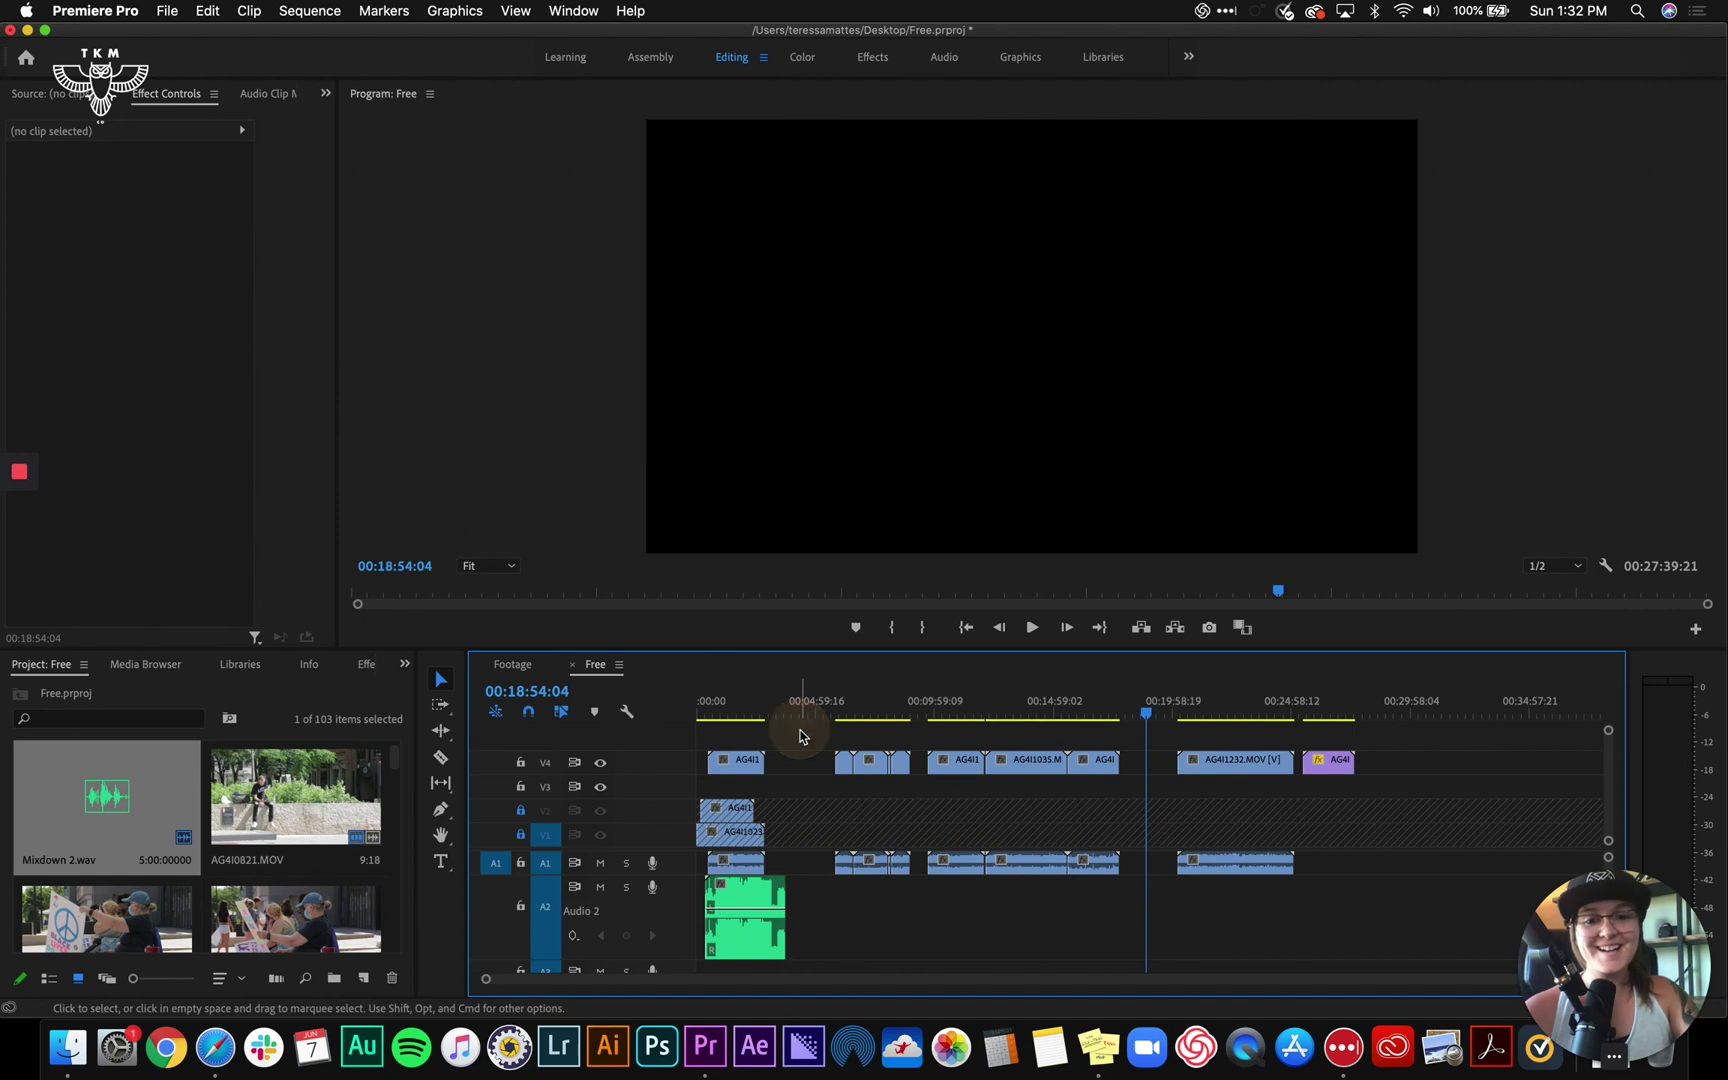
scroll(800, 737, up, 5)
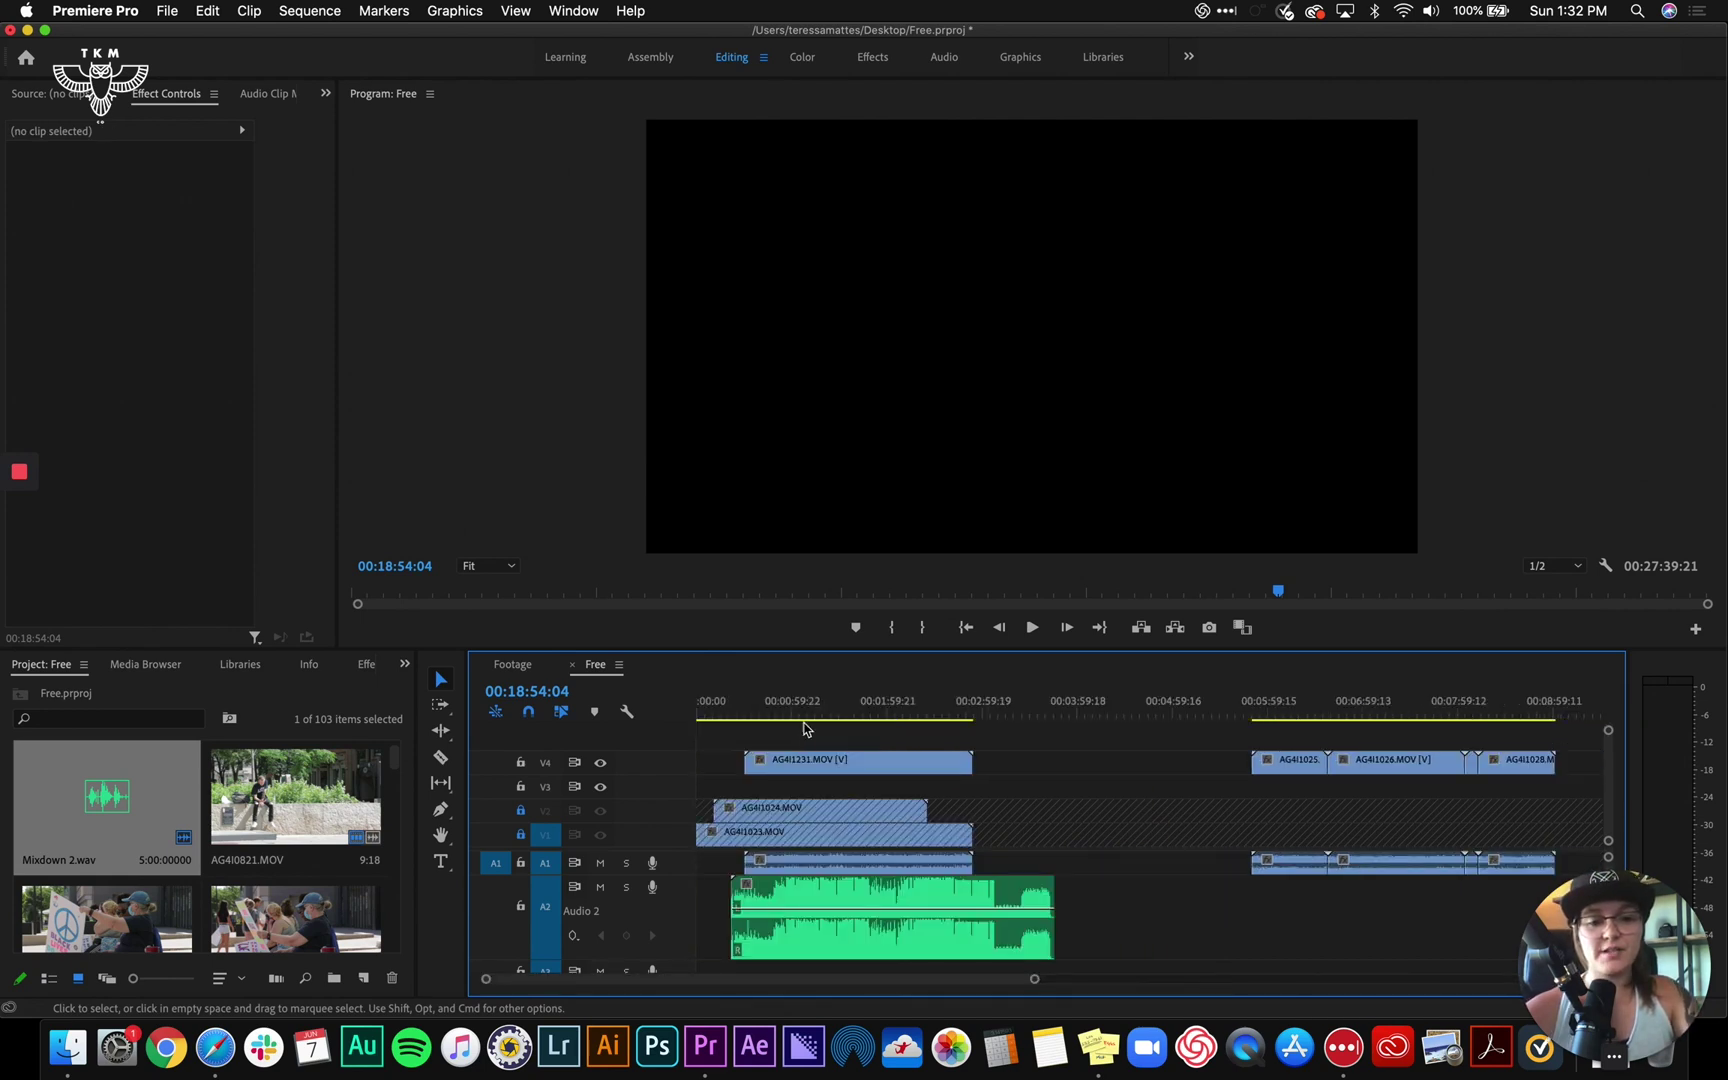
click(848, 714)
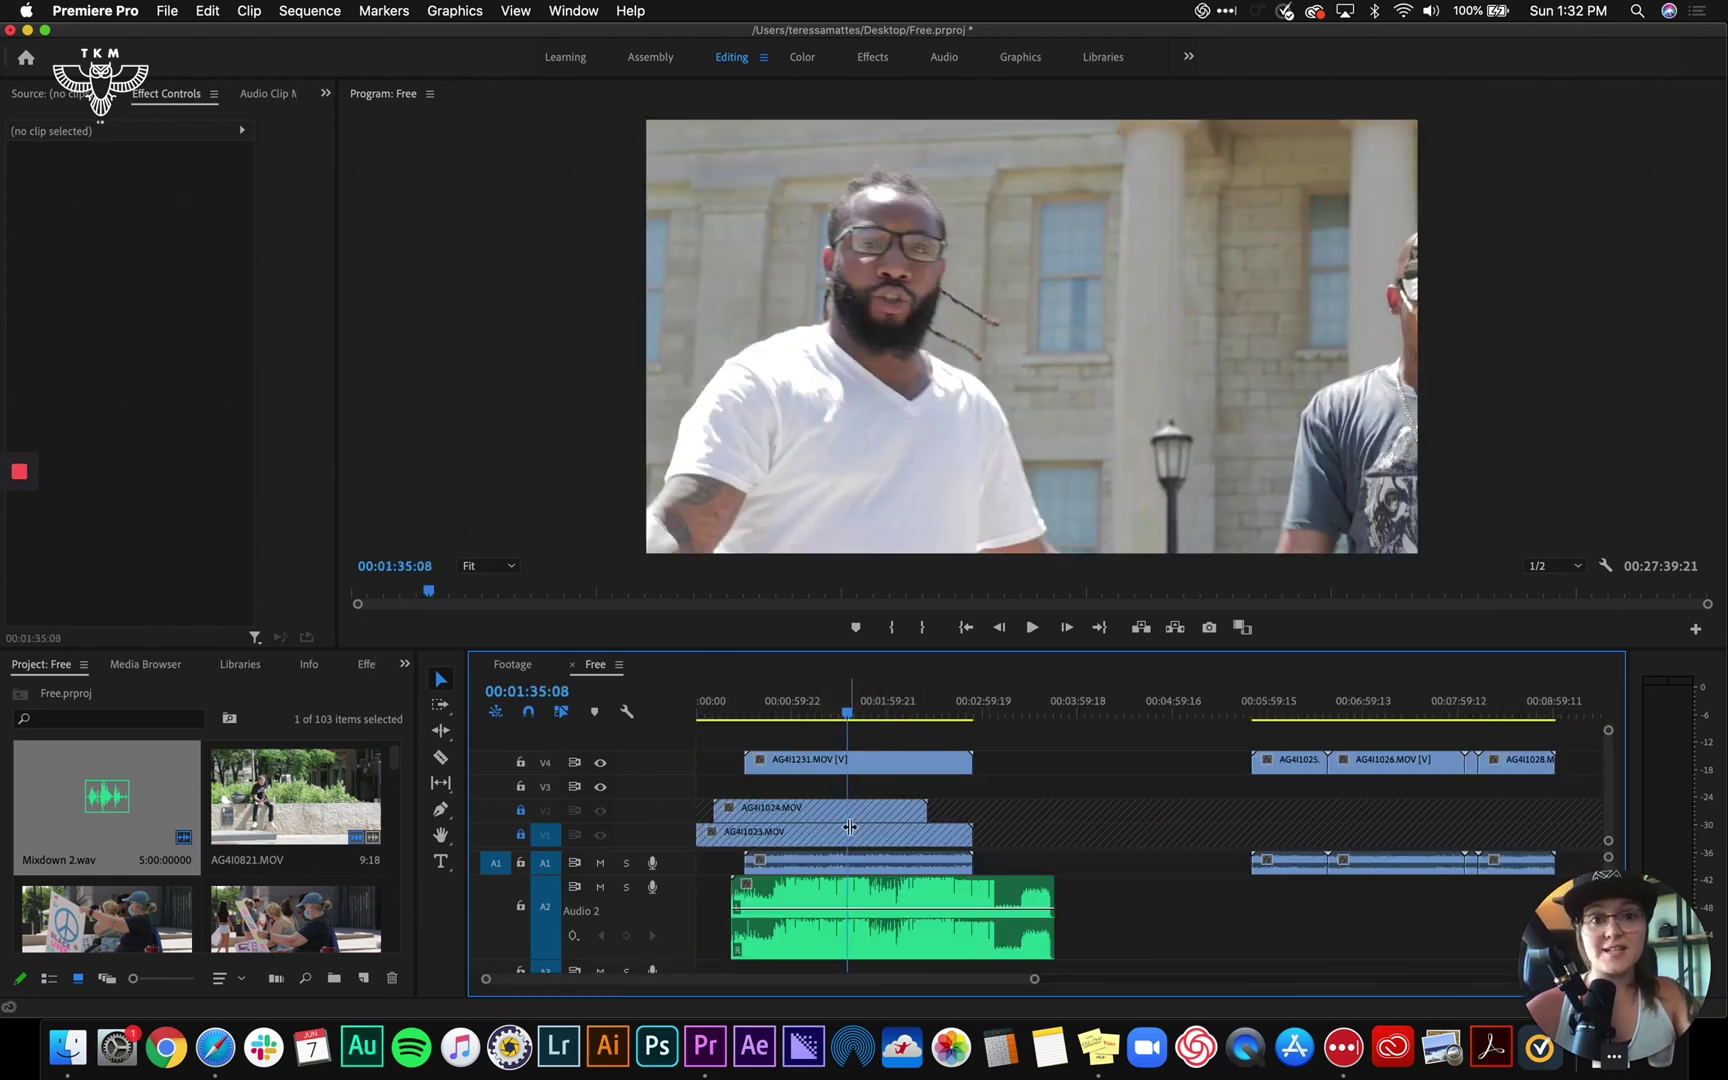
key(space)
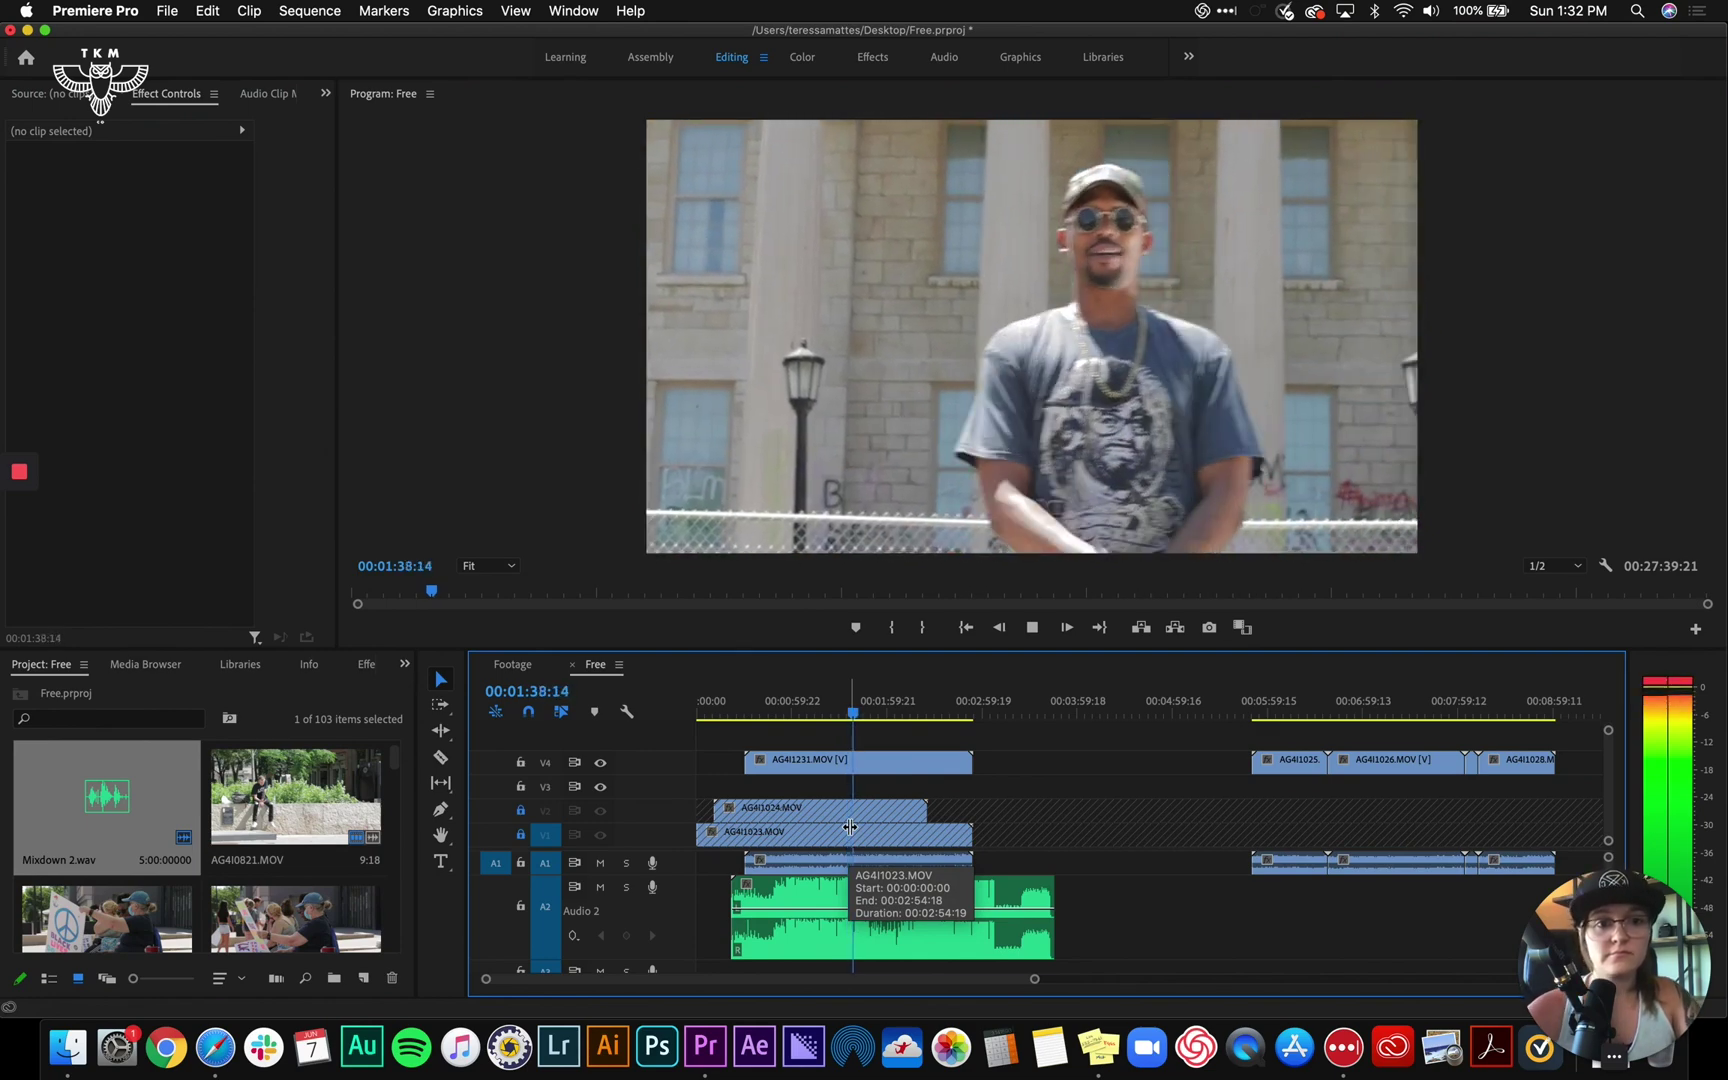
key(space)
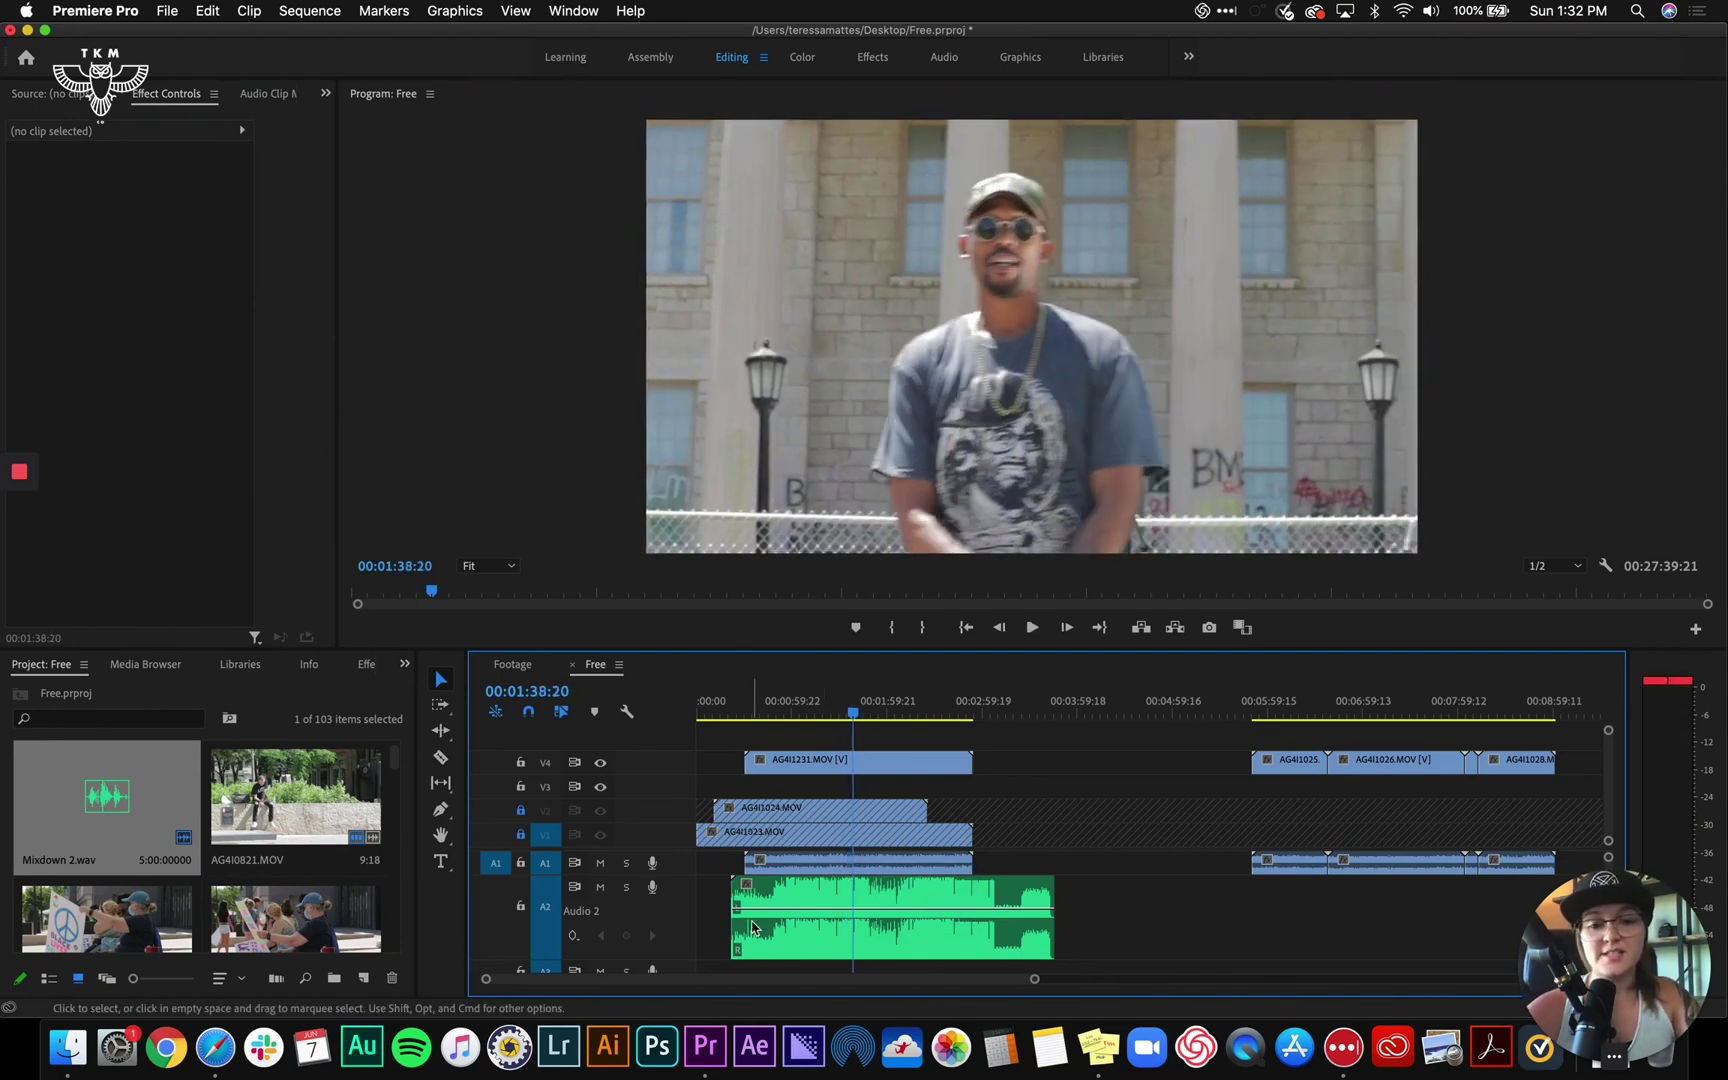
Unlink AG4I1231.MOV and delete its camera audio on A1
click(785, 866)
right_click(785, 866)
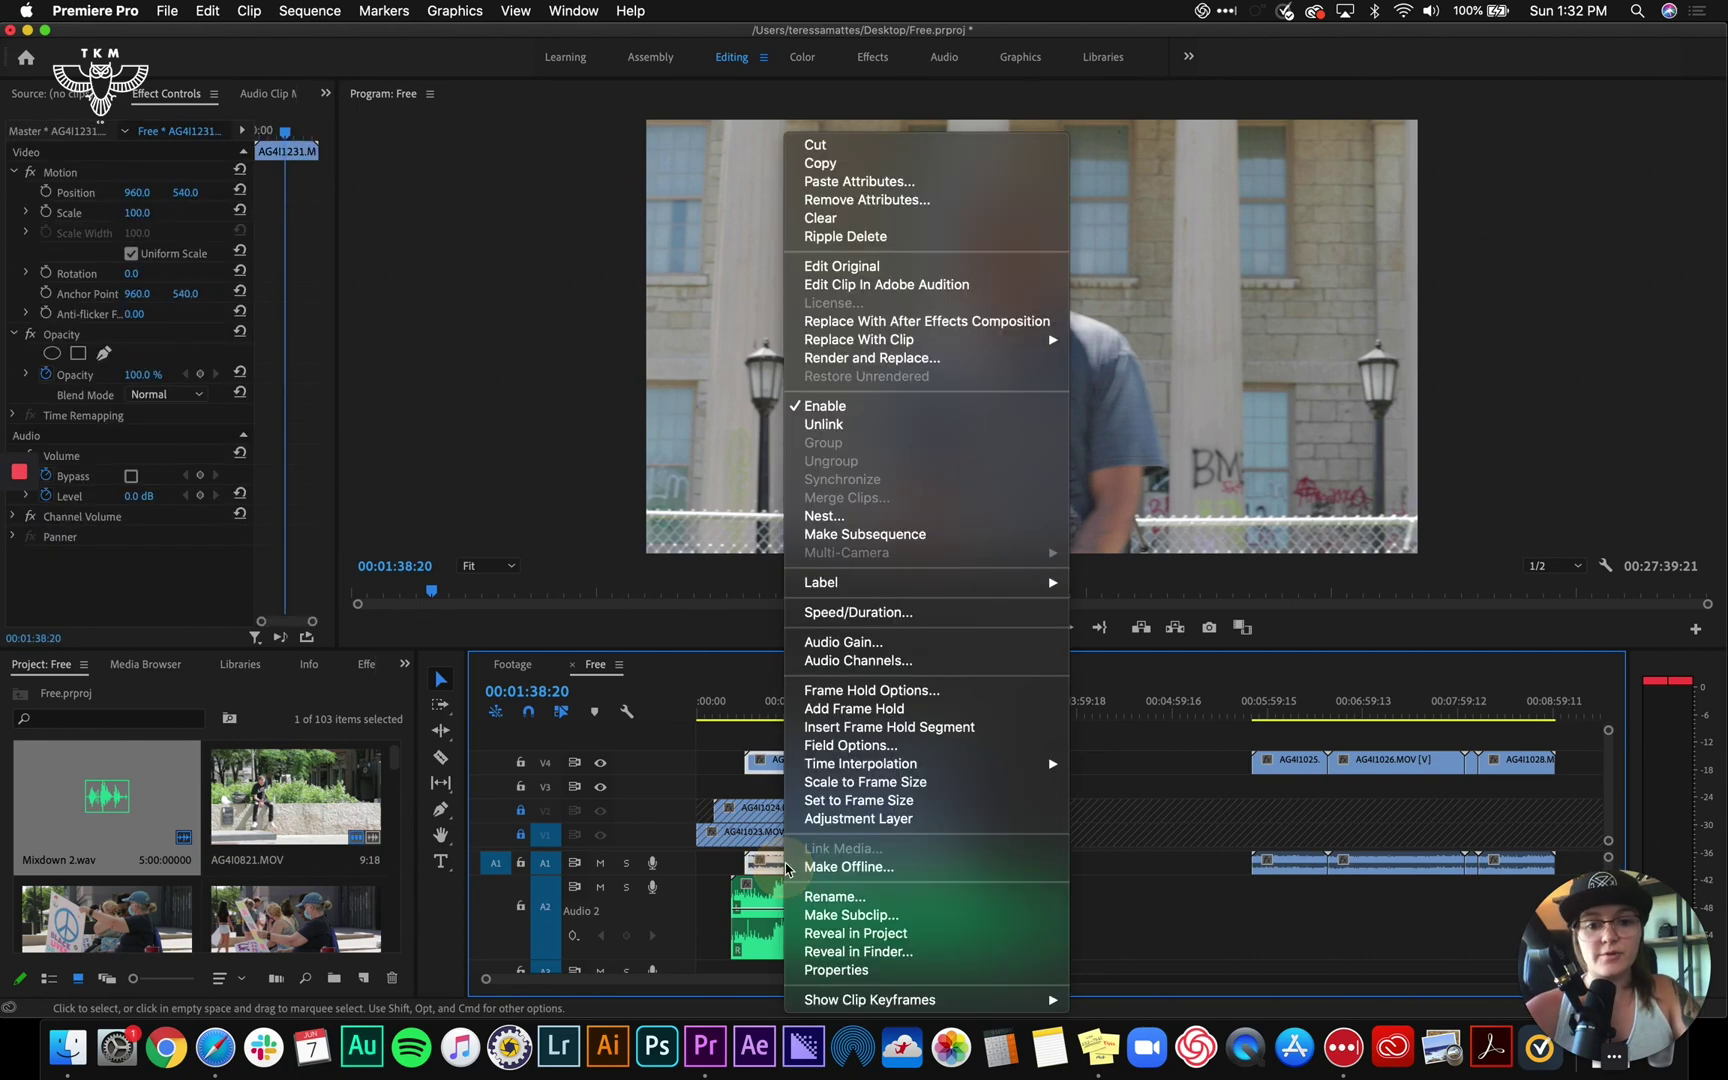
click(928, 434)
click(855, 865)
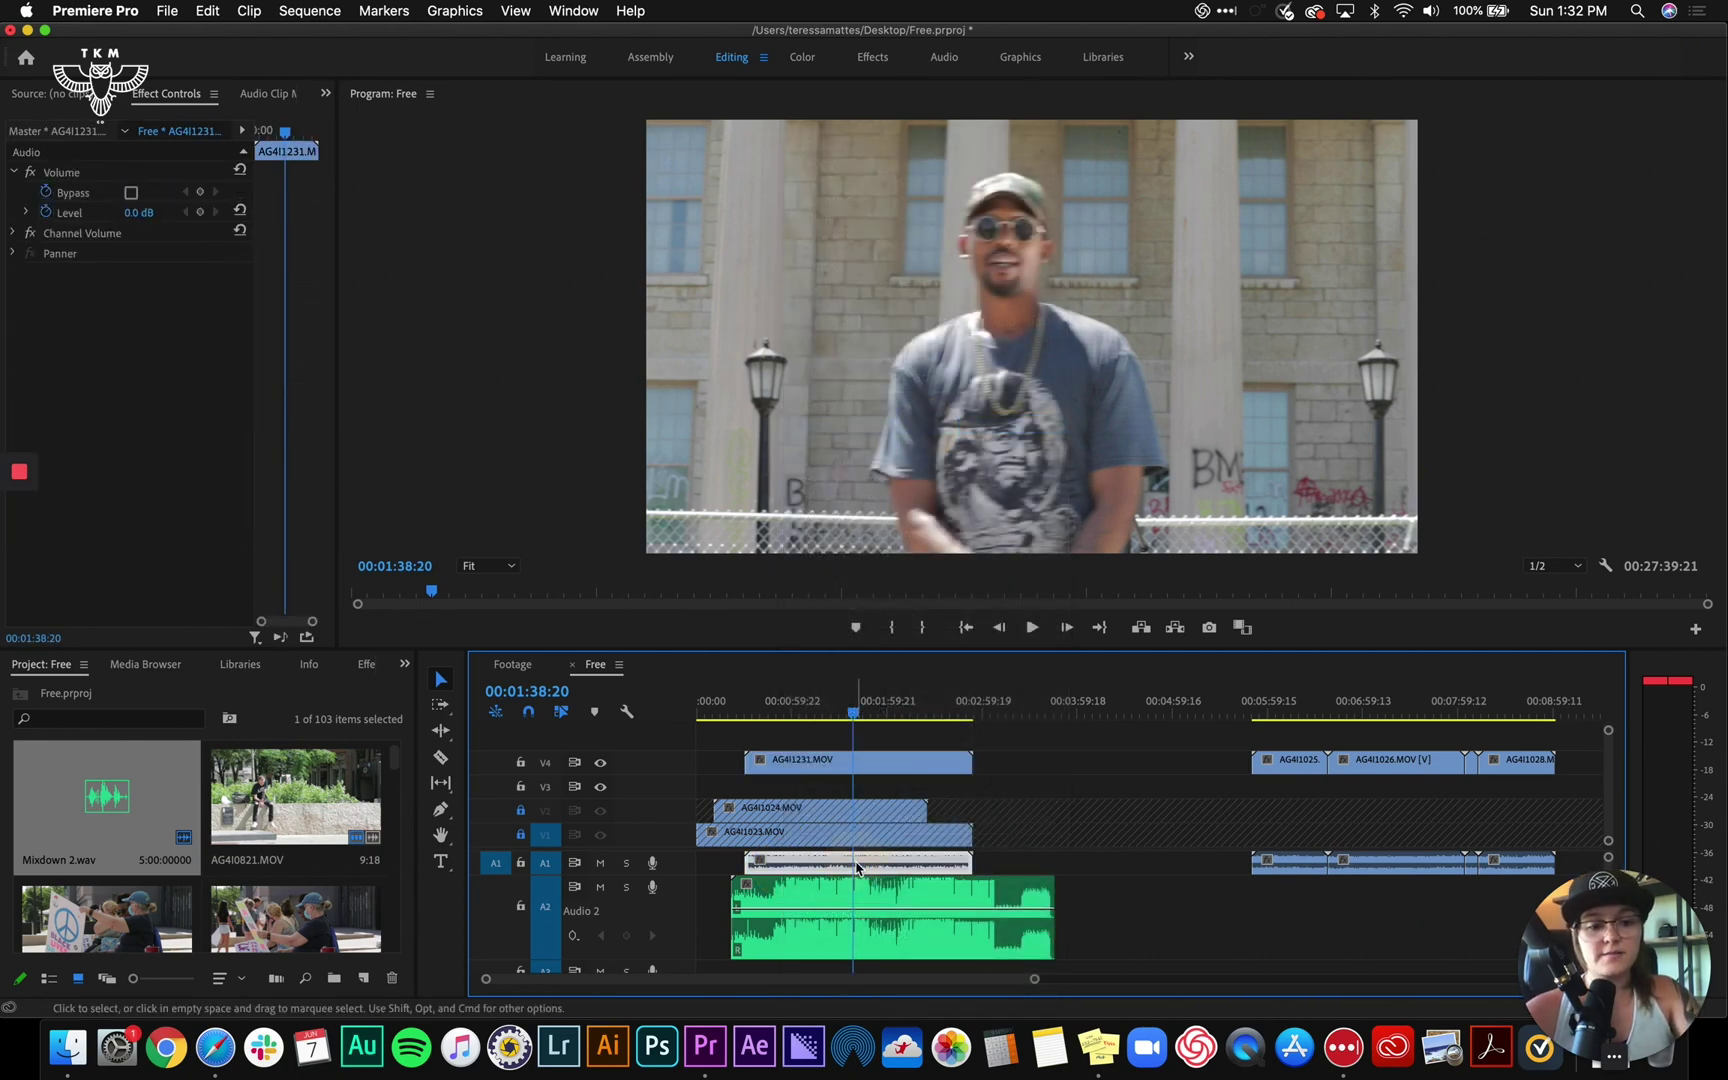
key(Delete)
Replay to recheck sync, then select AG4I1231.MOV and the Audio 2 song clip
key(space)
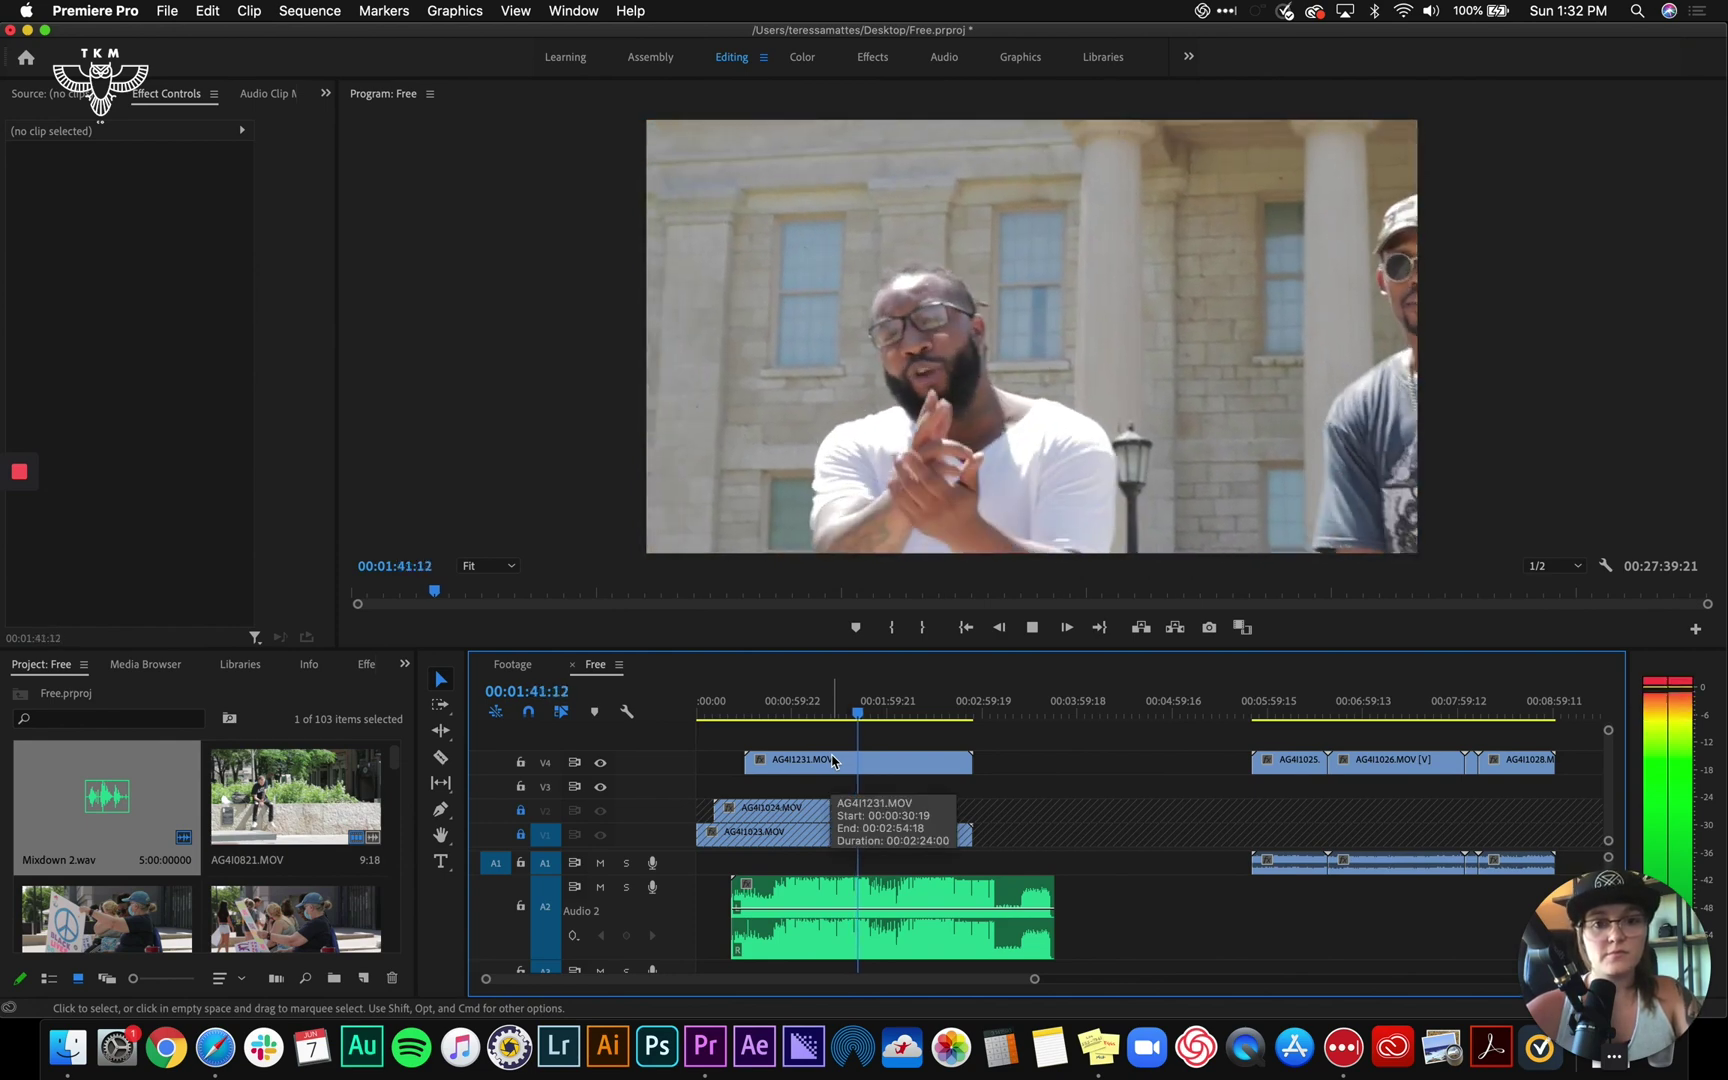
key(space)
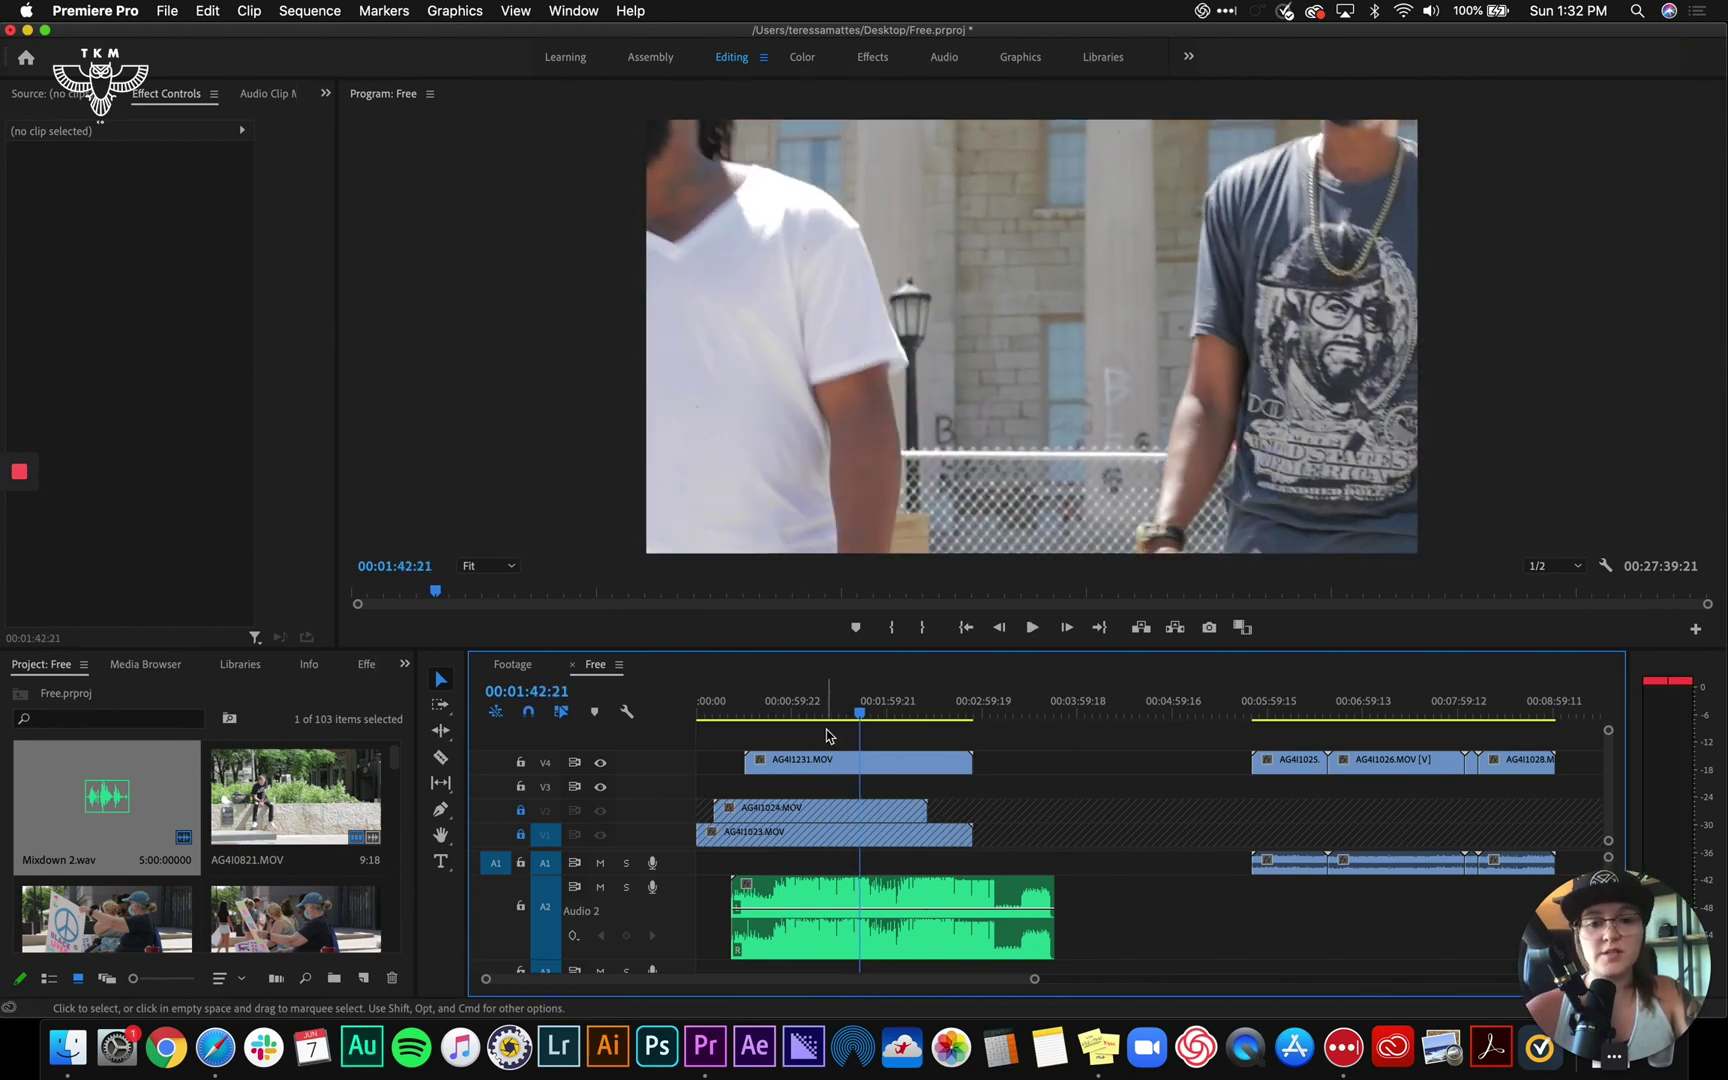
drag(803, 735, 829, 911)
mouse_move(805, 905)
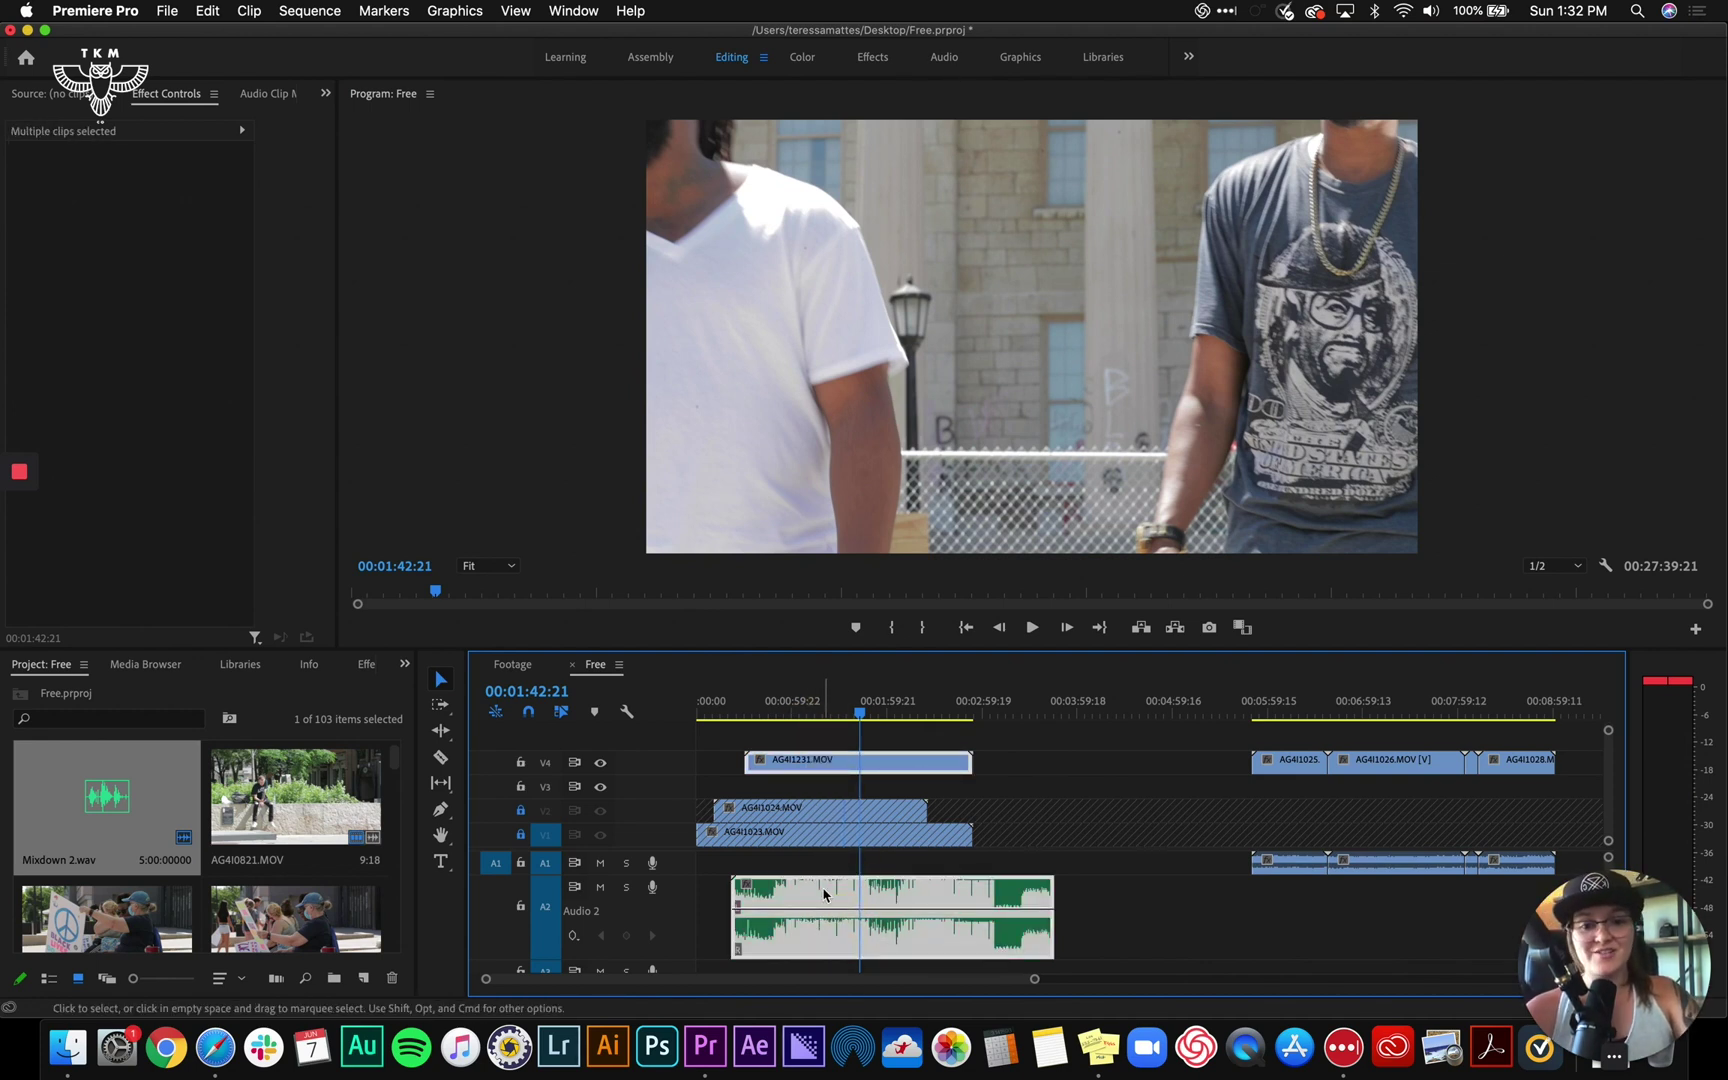
drag(836, 898, 733, 895)
drag(727, 712, 656, 706)
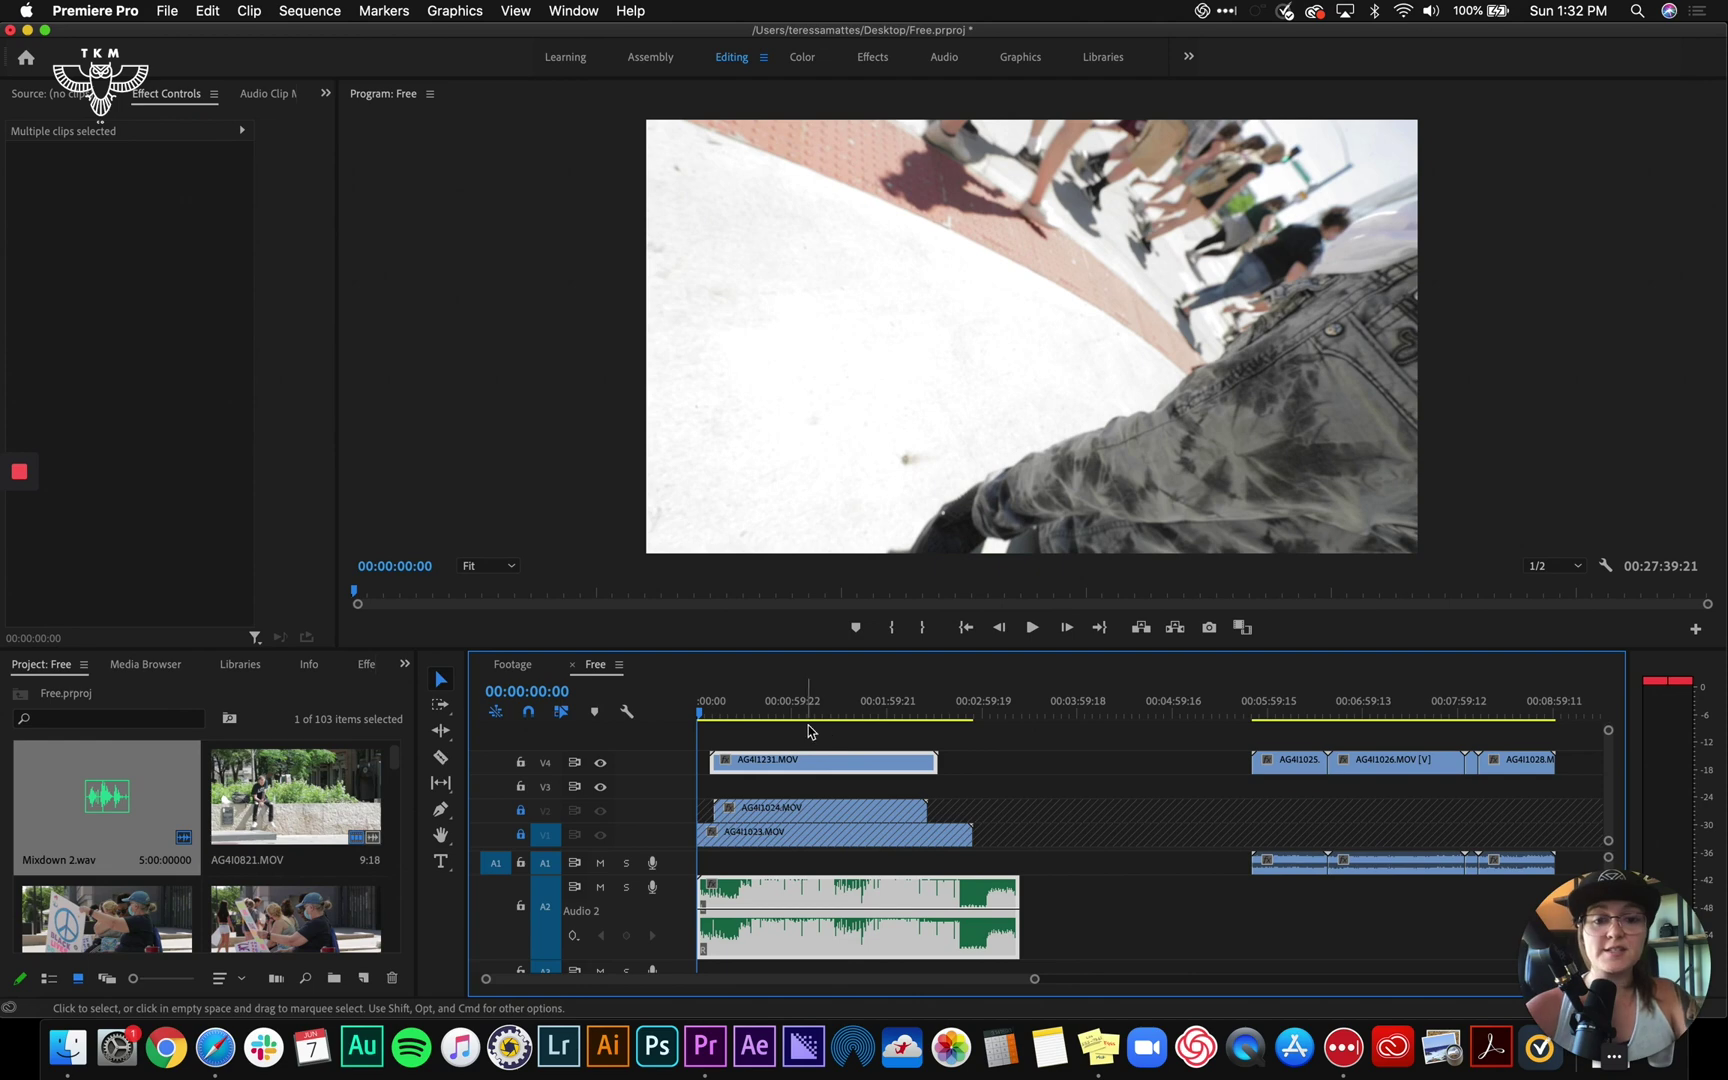
click(821, 711)
key(=)
key(=)
key(=)
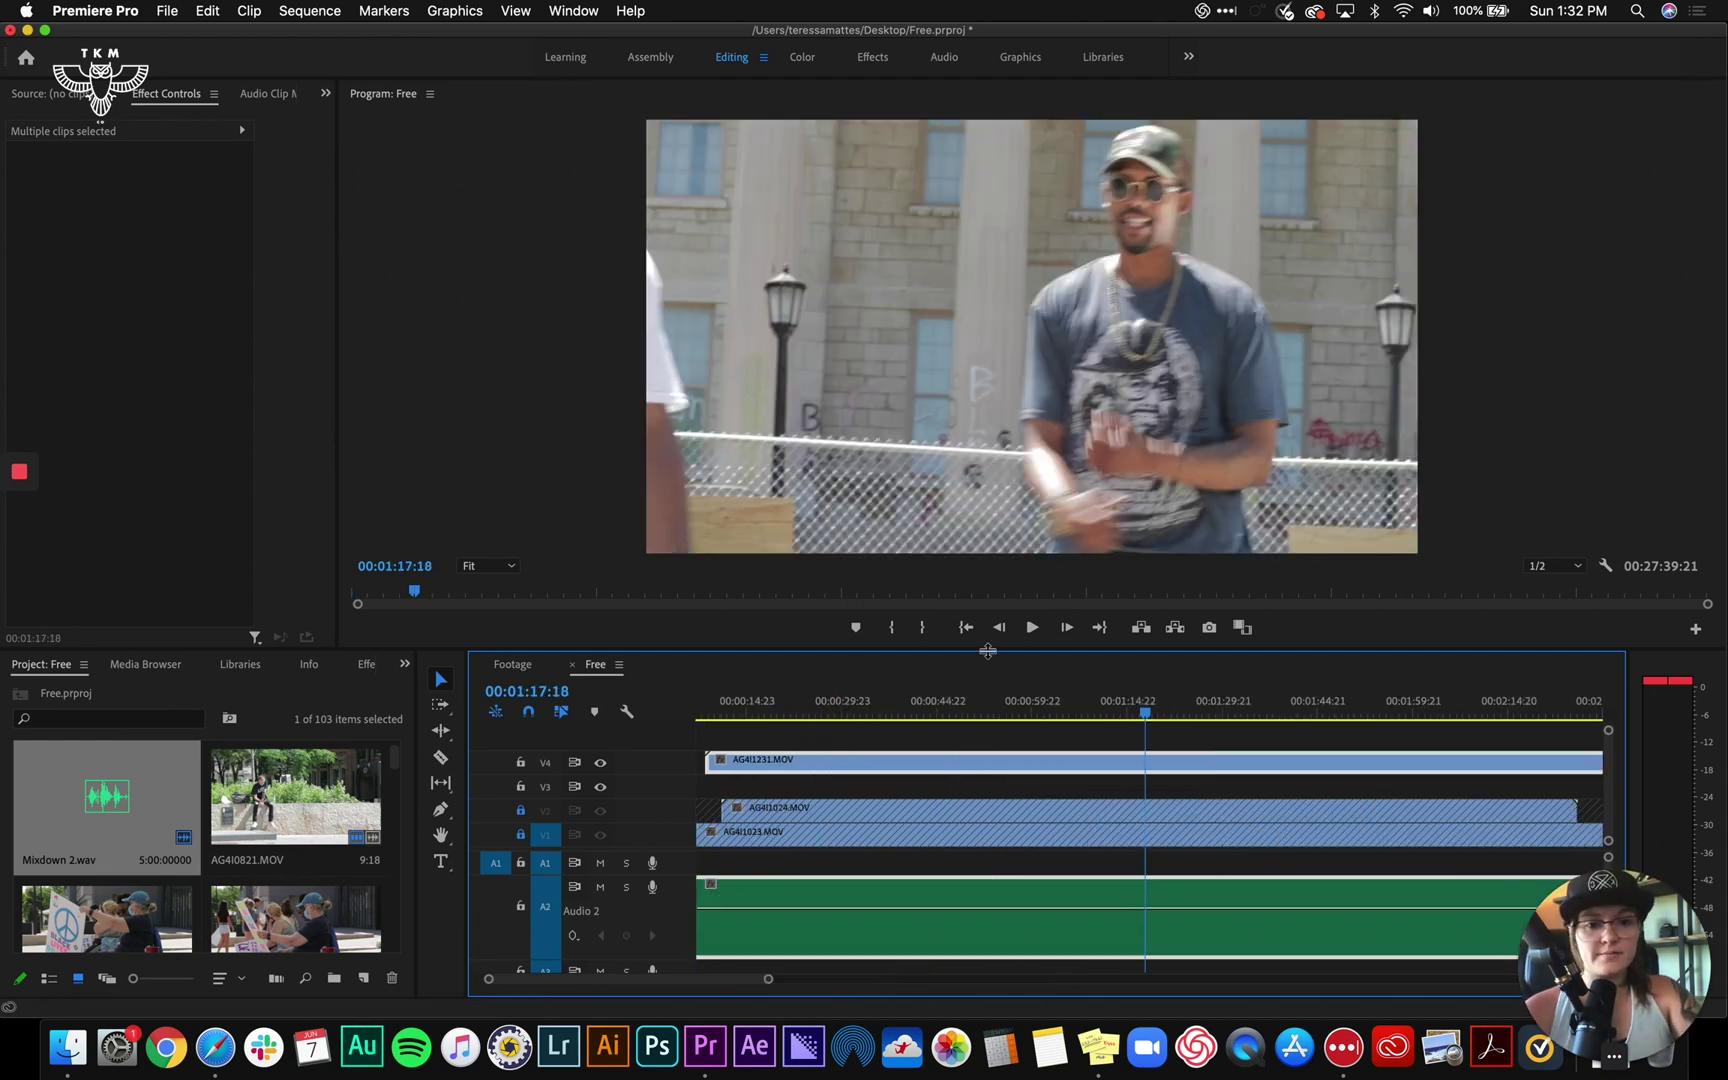
click(1202, 748)
scroll(1190, 755, right, 3)
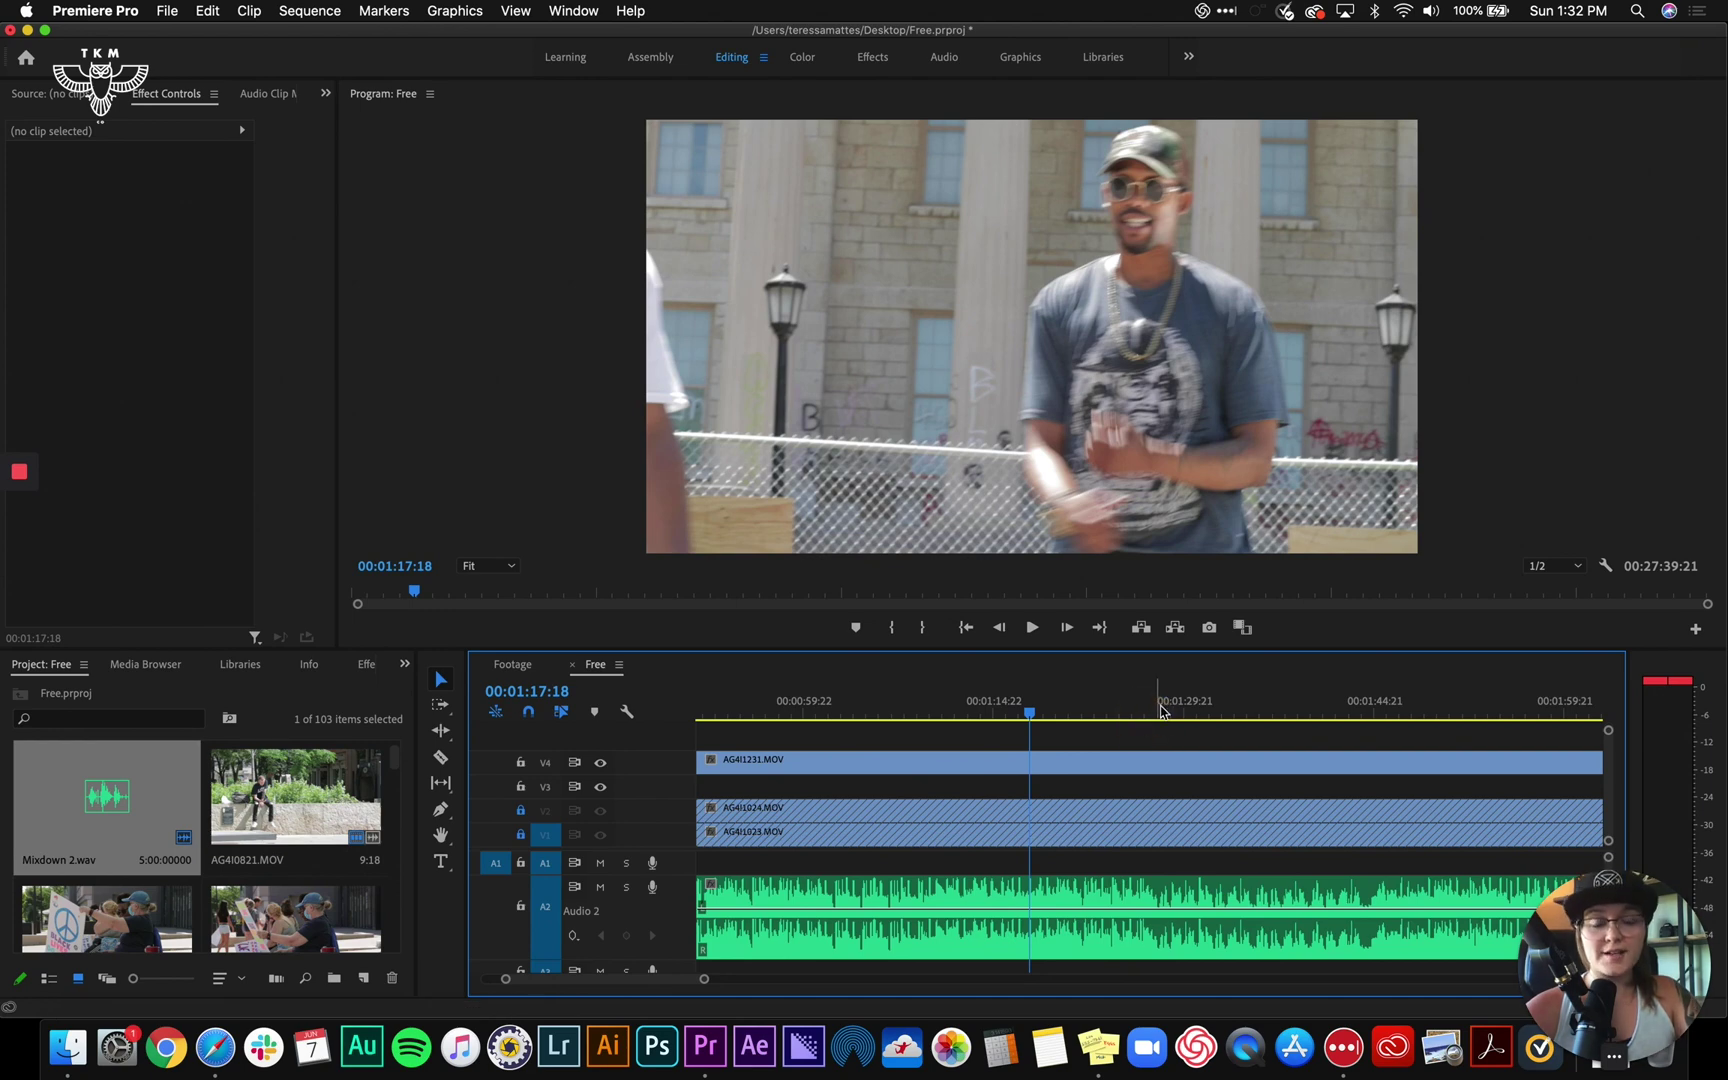
click(1161, 711)
key(space)
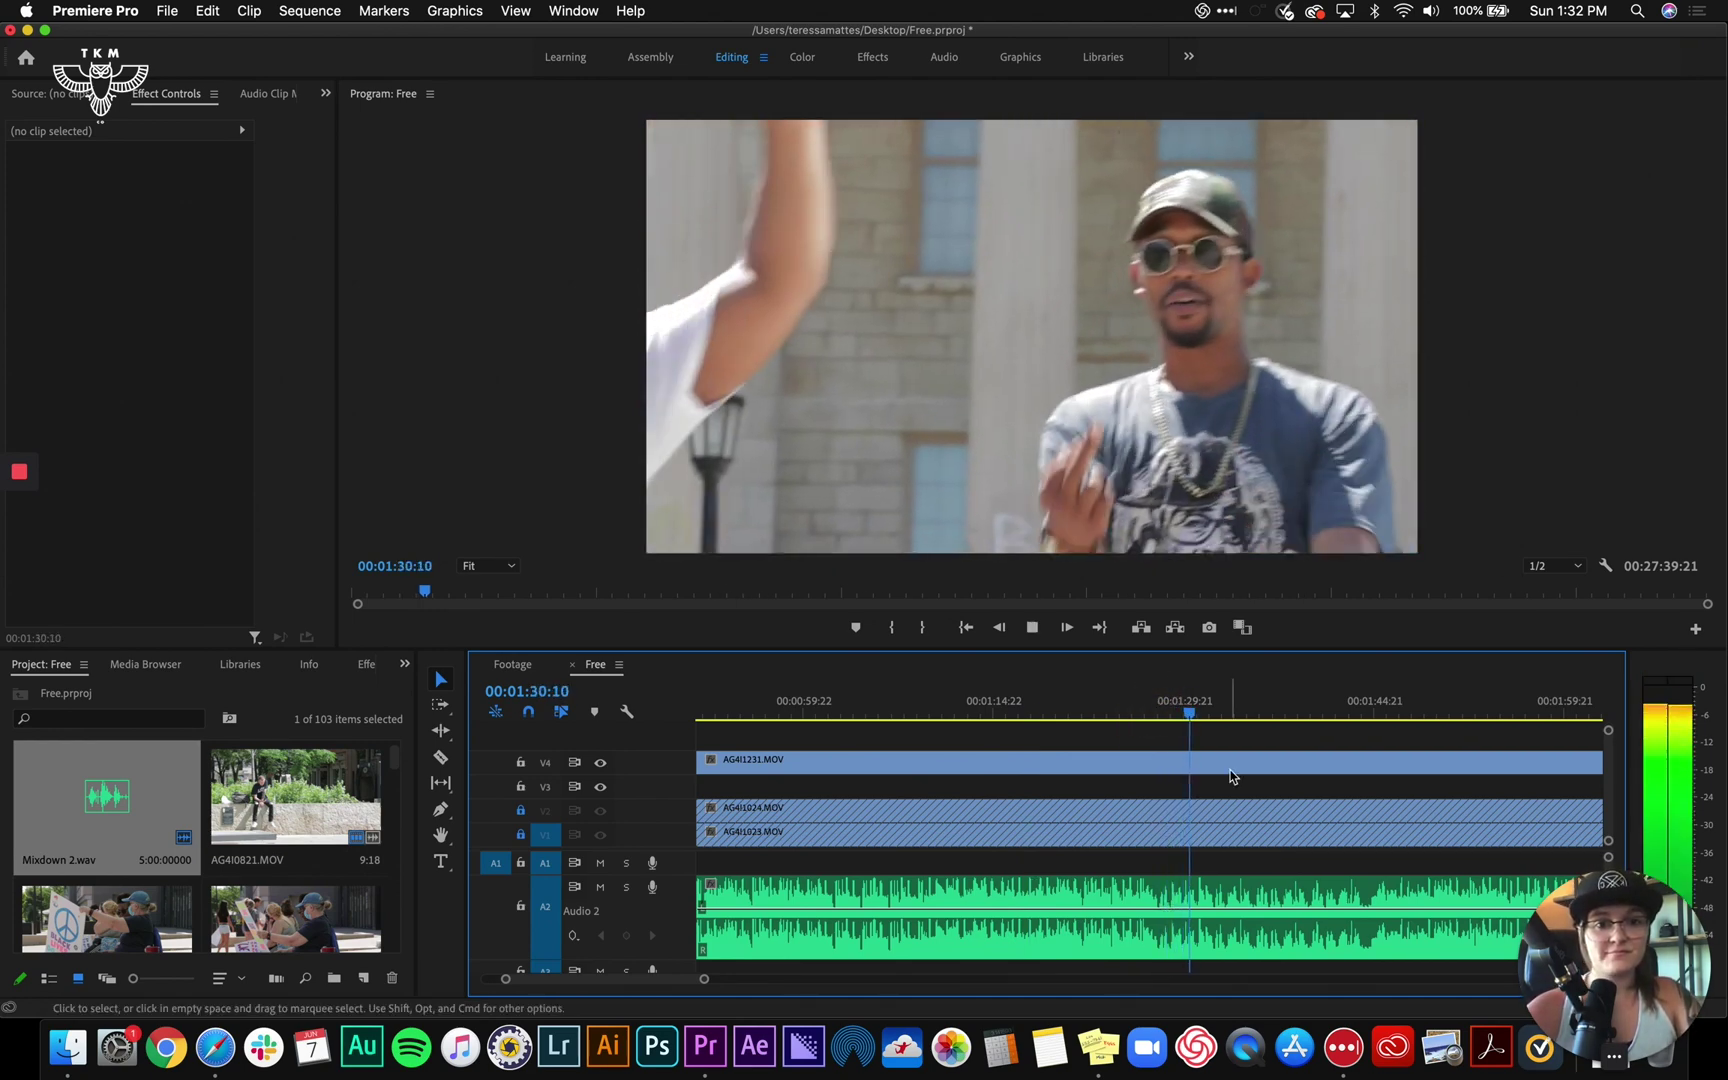
scroll(1231, 776, right, 4)
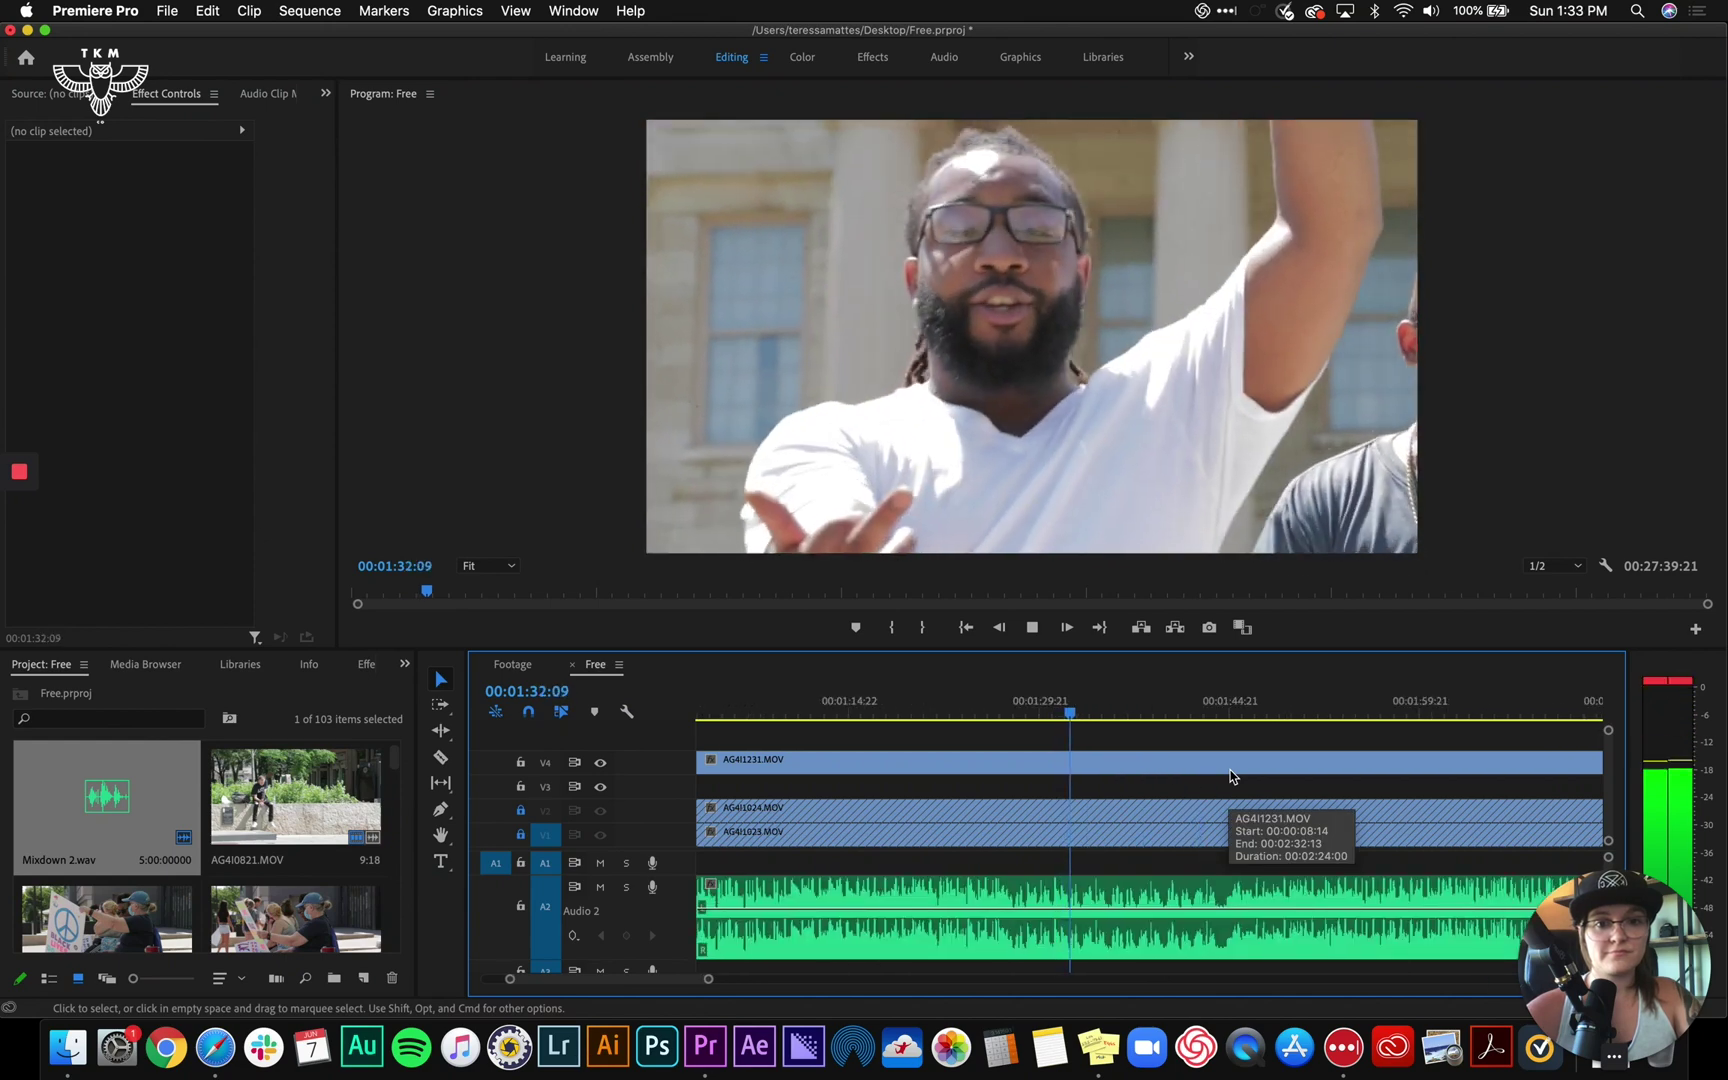
click(996, 711)
key(=)
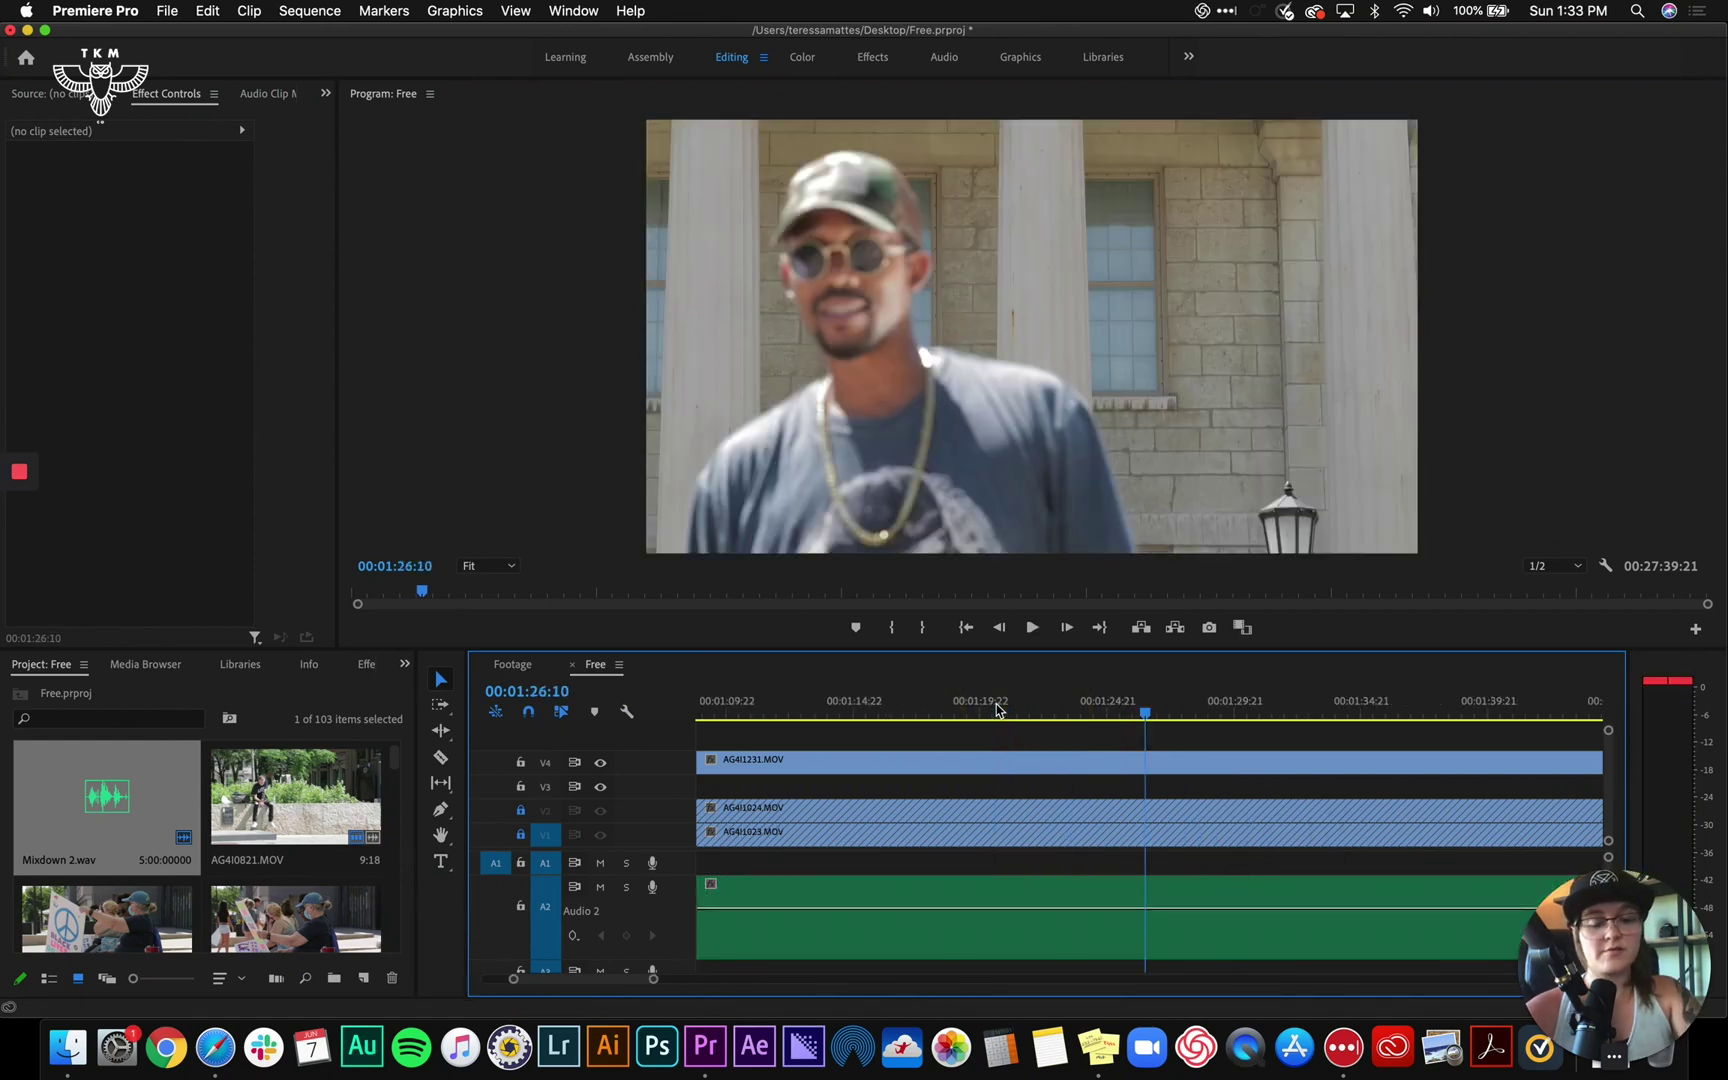
key(space)
scroll(1100, 740, right, 10)
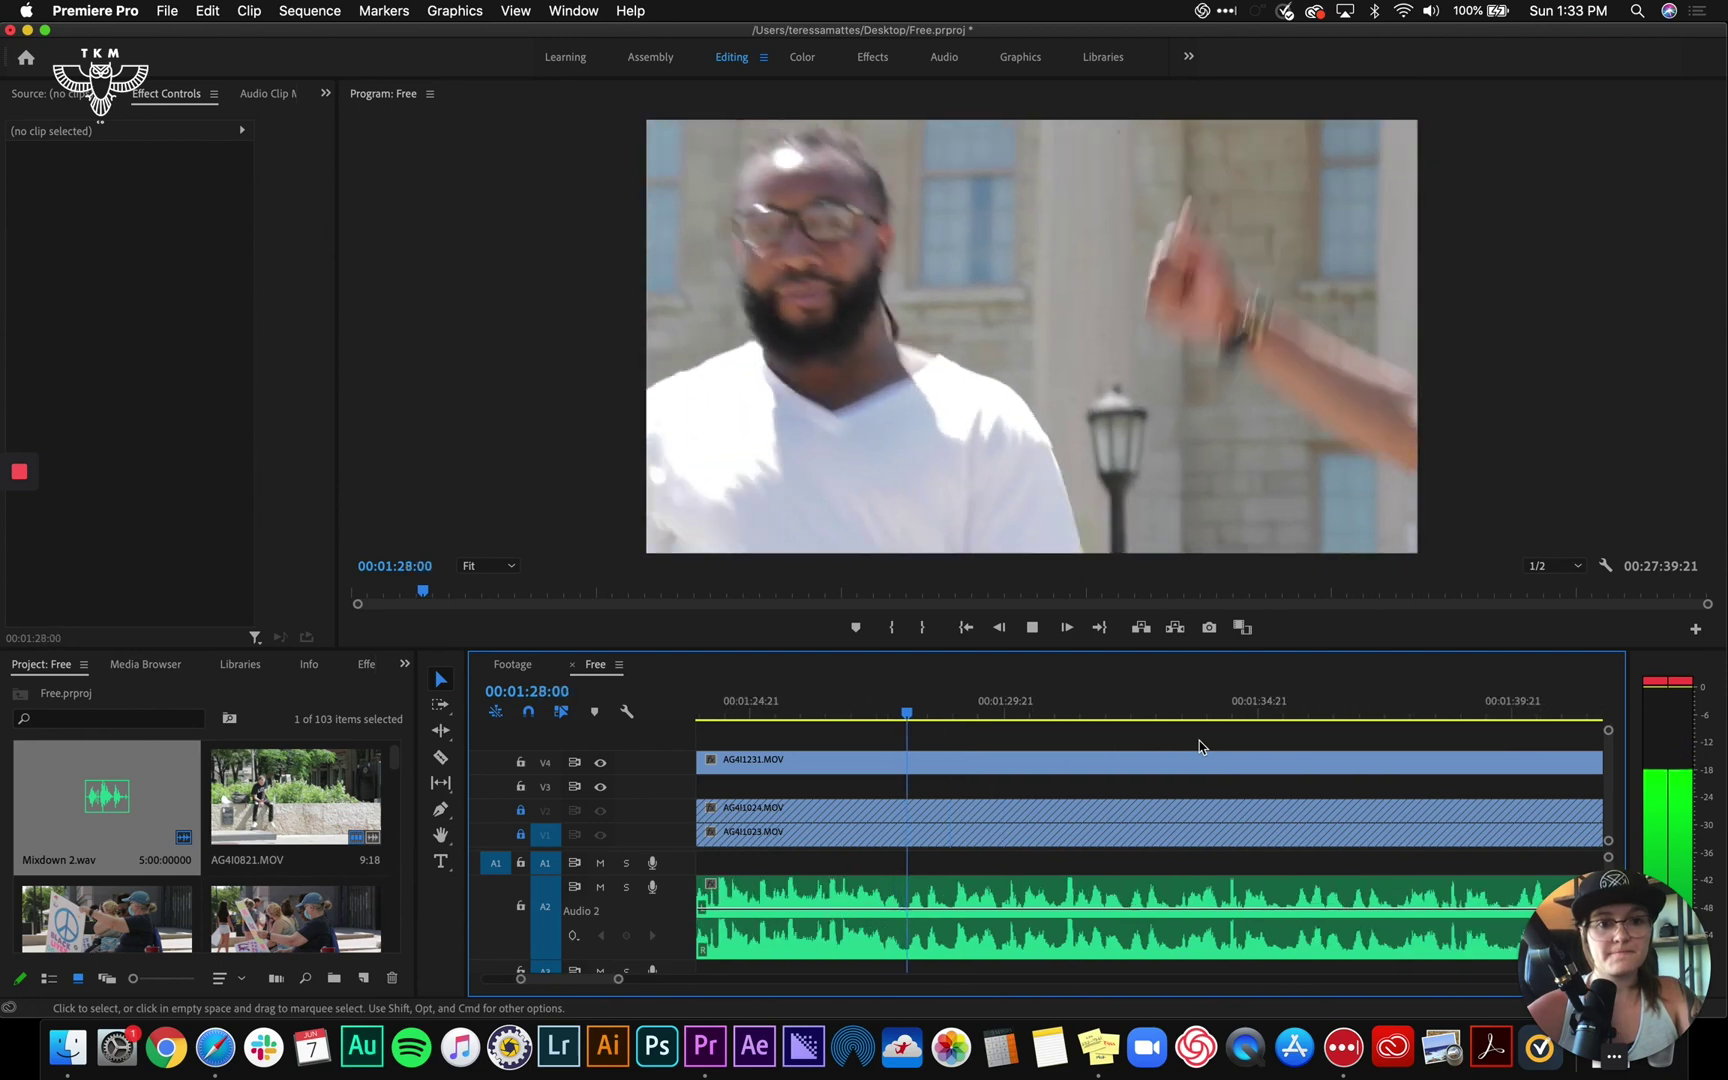
scroll(1150, 760, right, 2)
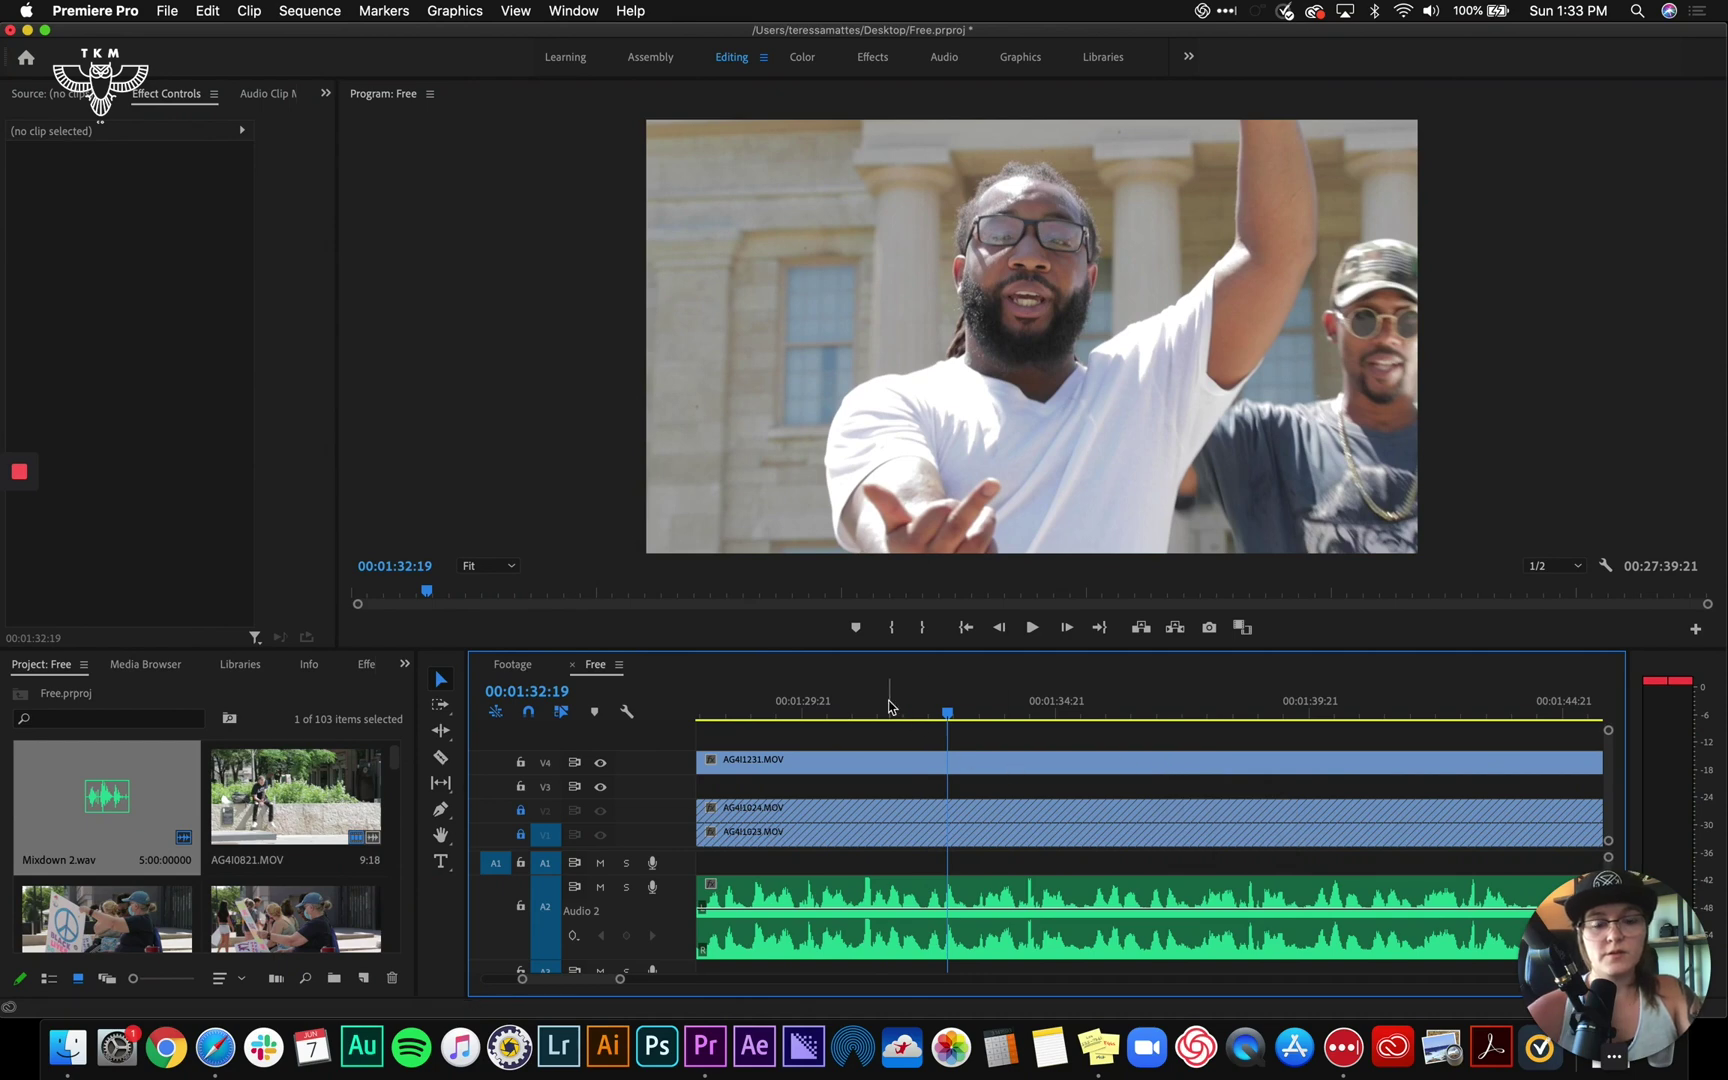
drag(843, 710, 946, 708)
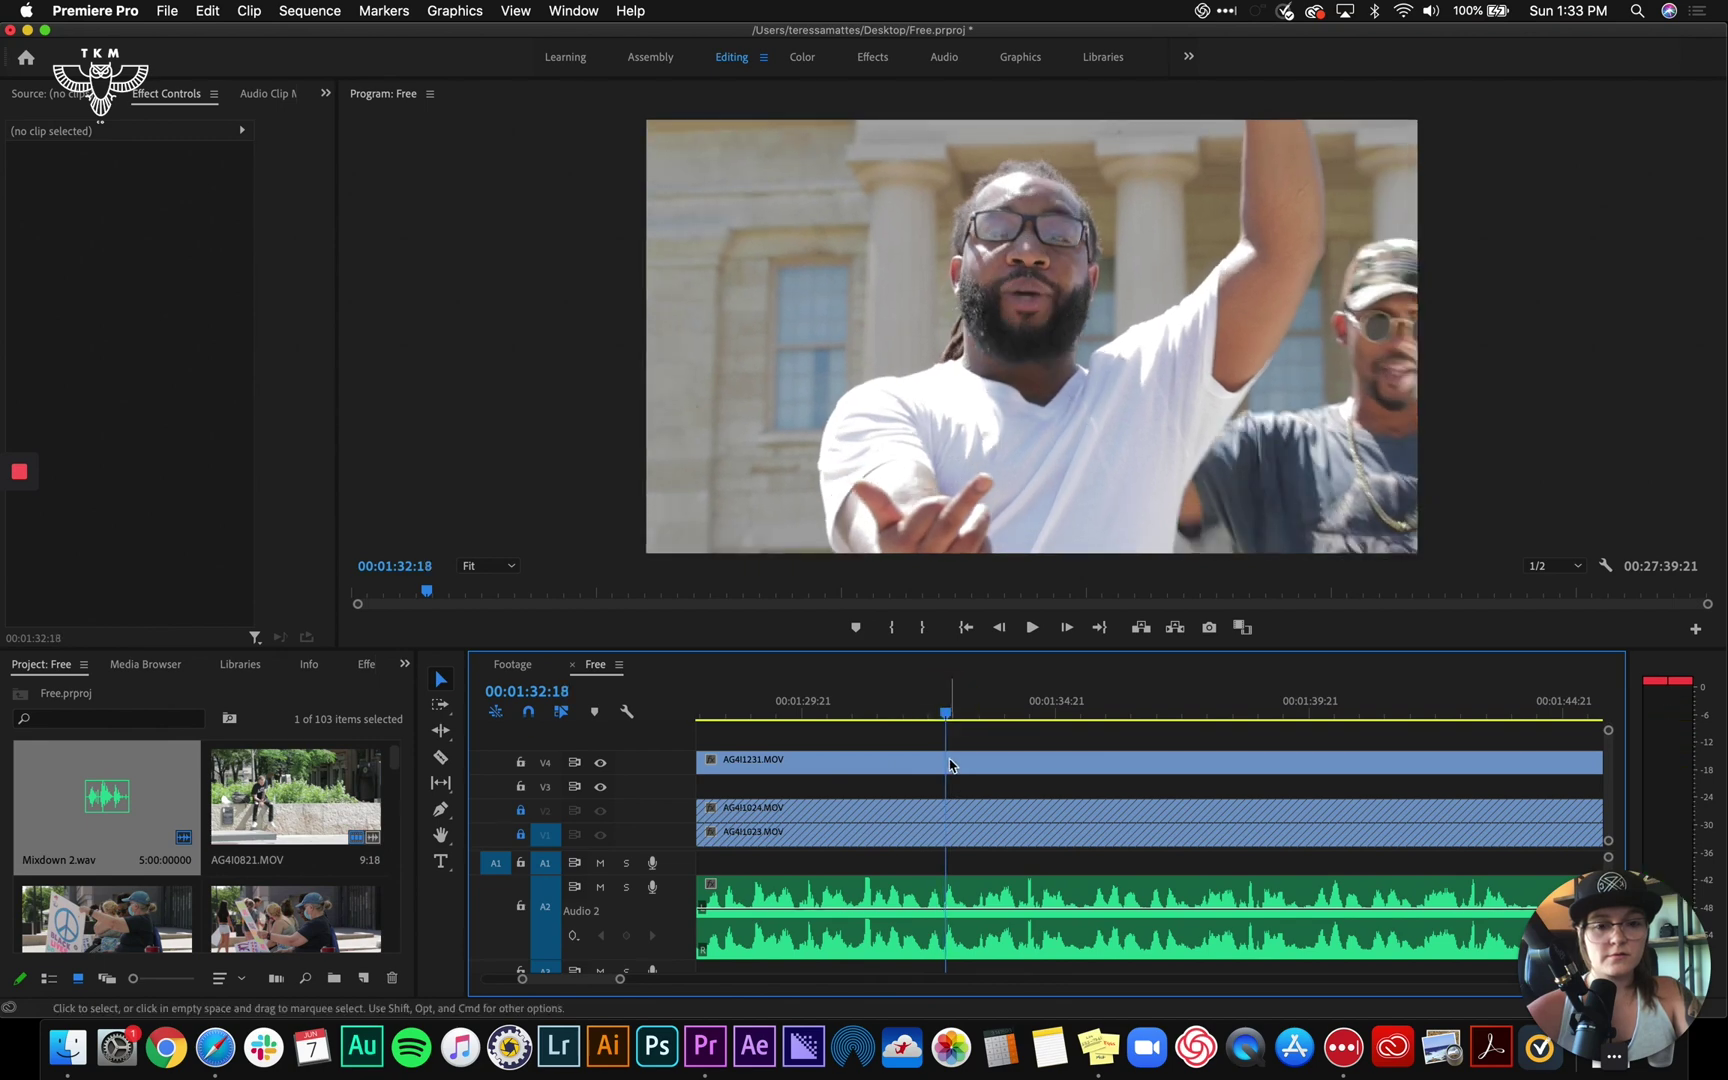
Shift AG4I1231.MOV on V4 slightly earlier in two nudges
click(946, 762)
scroll(951, 770, up, 10)
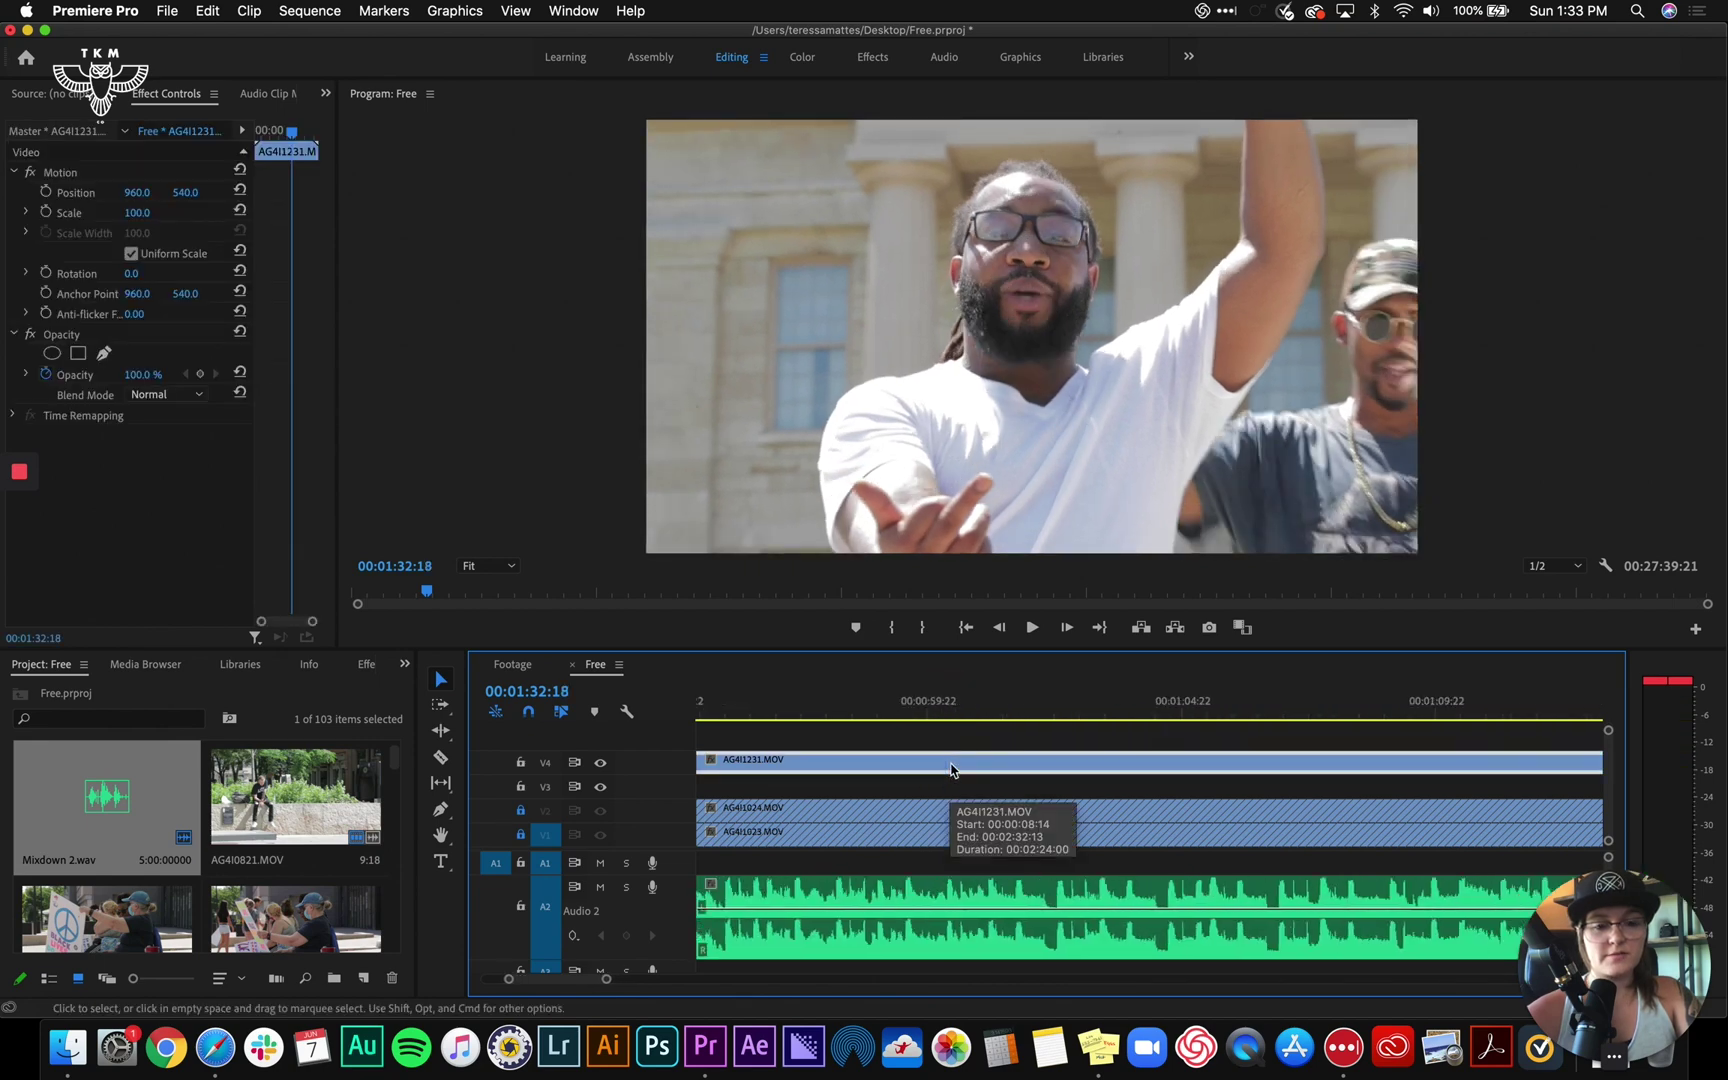
scroll(951, 770, down, 8)
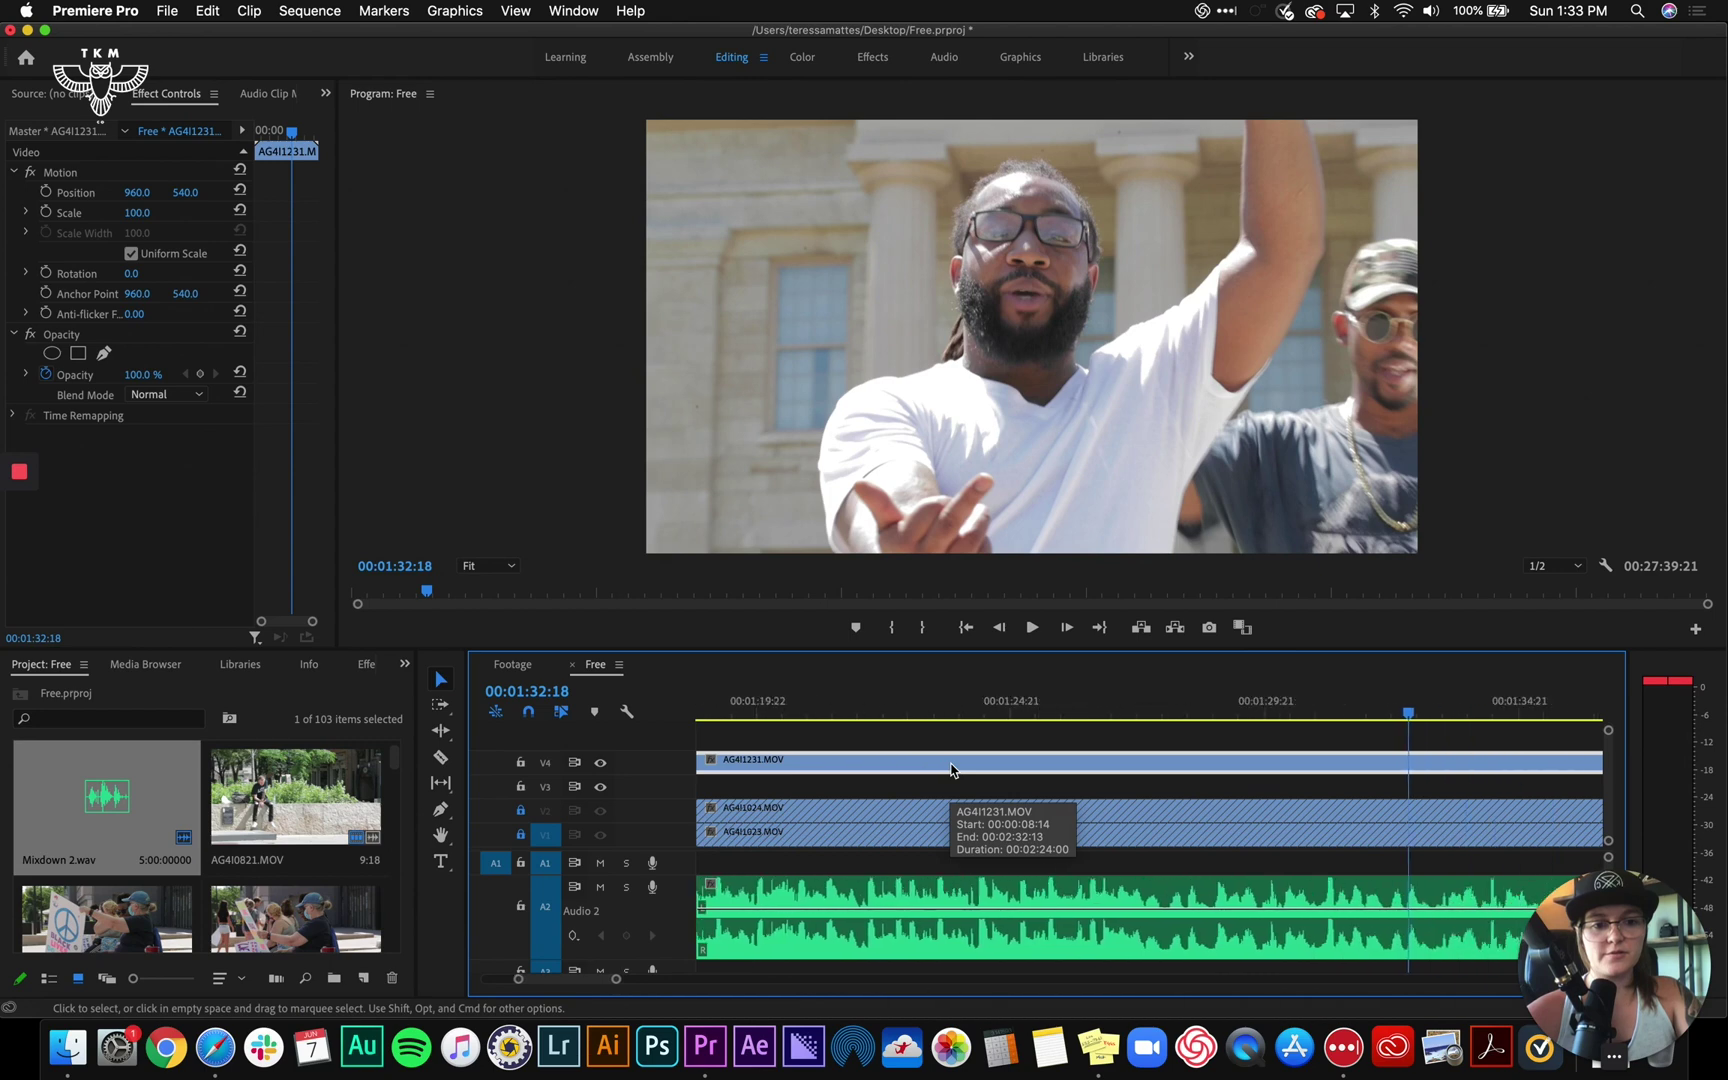
drag(1141, 764, 1085, 771)
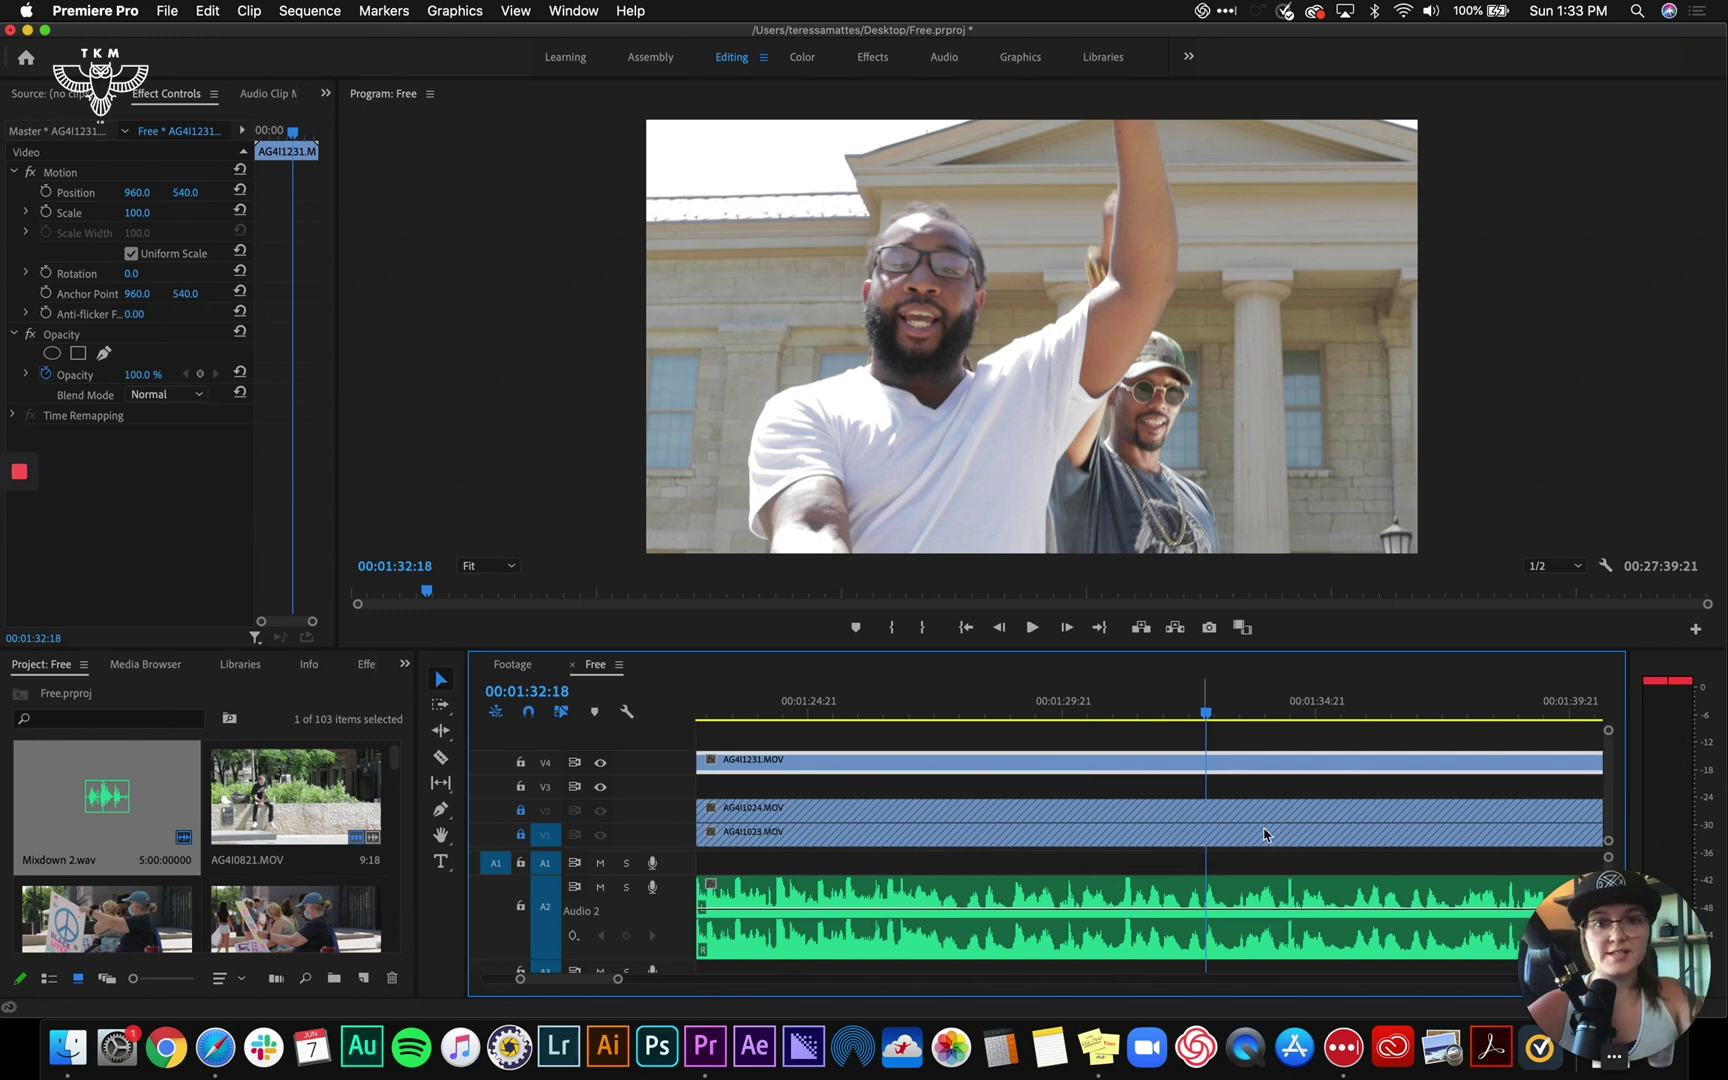
click(1248, 801)
scroll(1232, 767, up, 3)
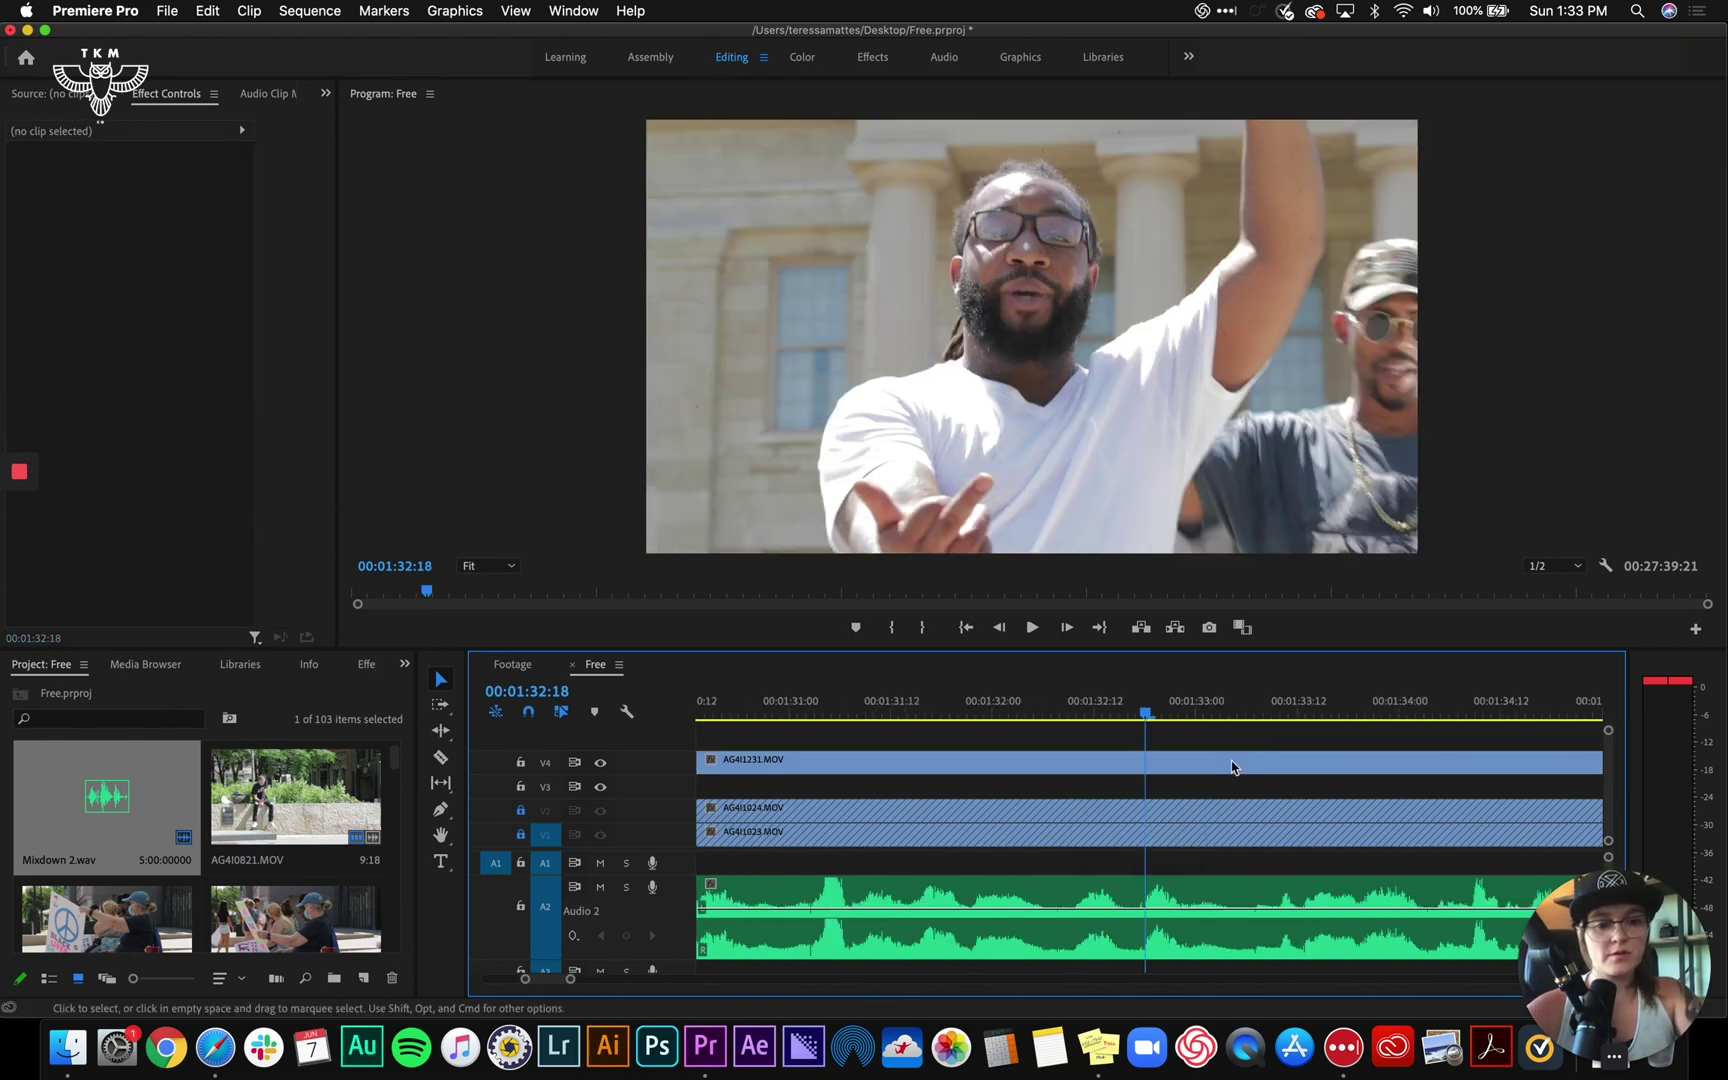
drag(1118, 760, 1056, 733)
Replay around 1:32 zoomed in to confirm the clip lines up with the song
click(977, 694)
key(space)
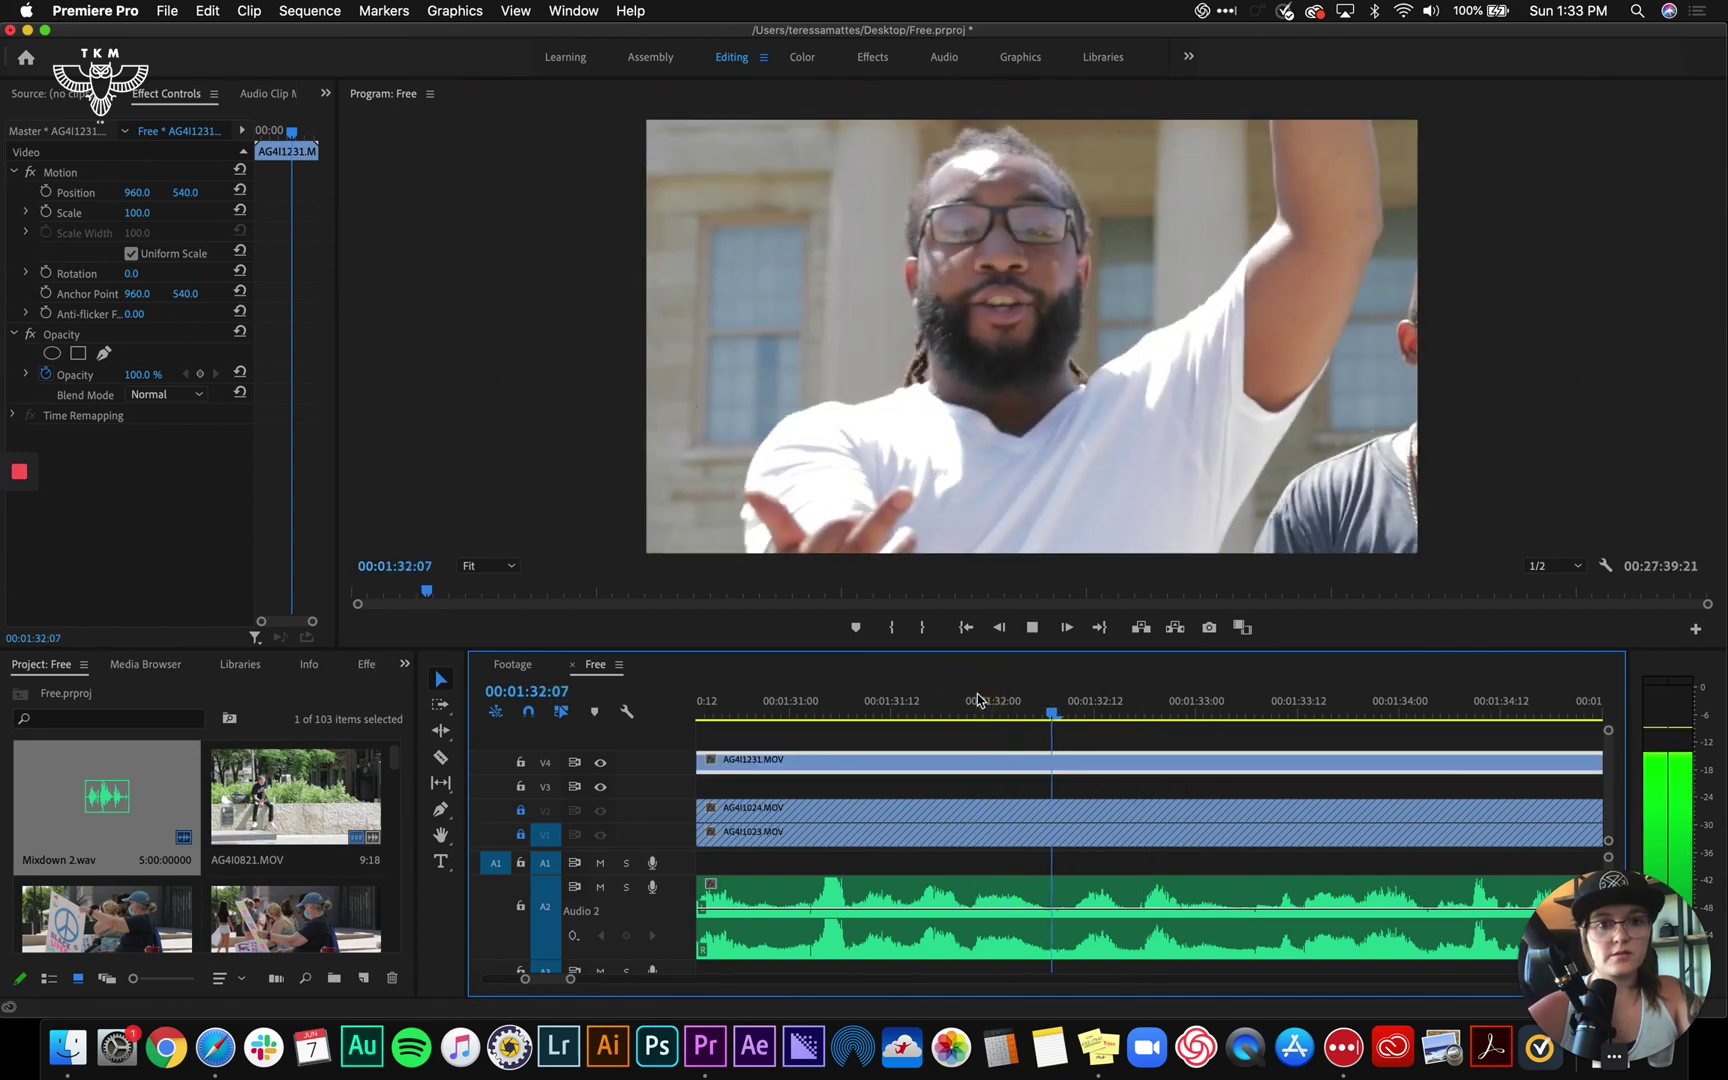
click(925, 700)
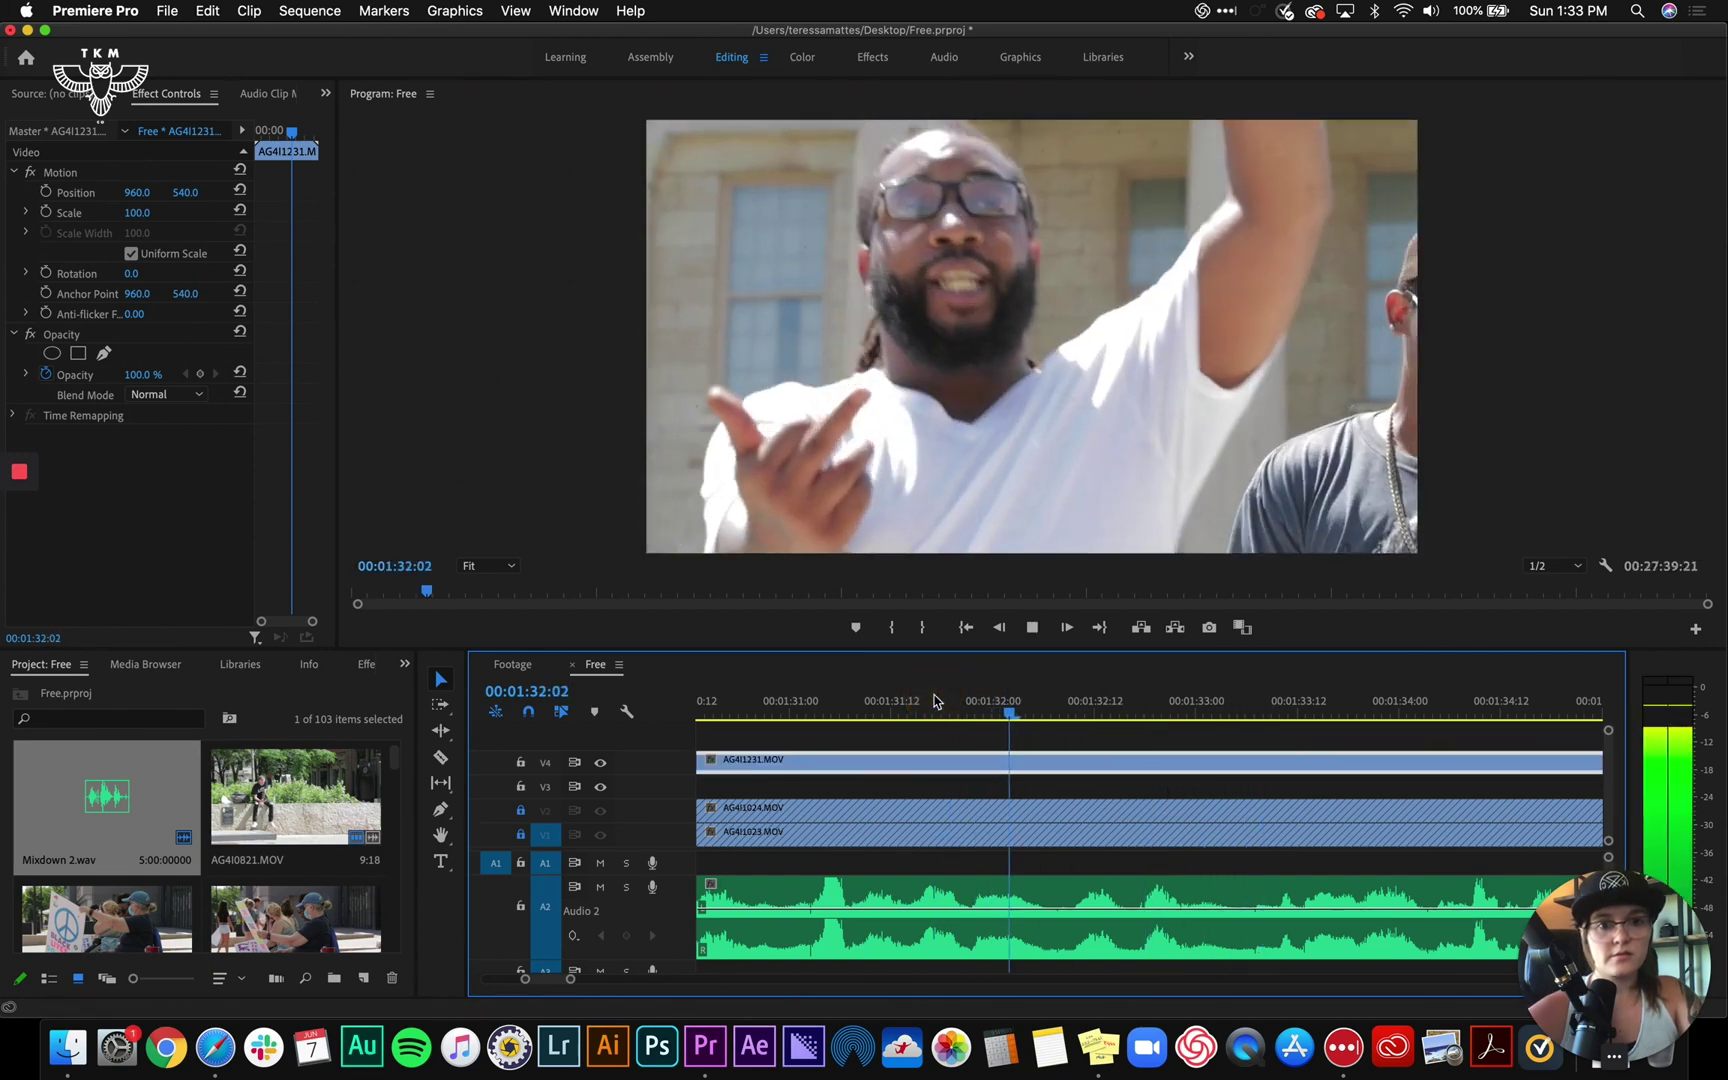
drag(943, 708, 1183, 765)
key(=)
click(943, 712)
key(space)
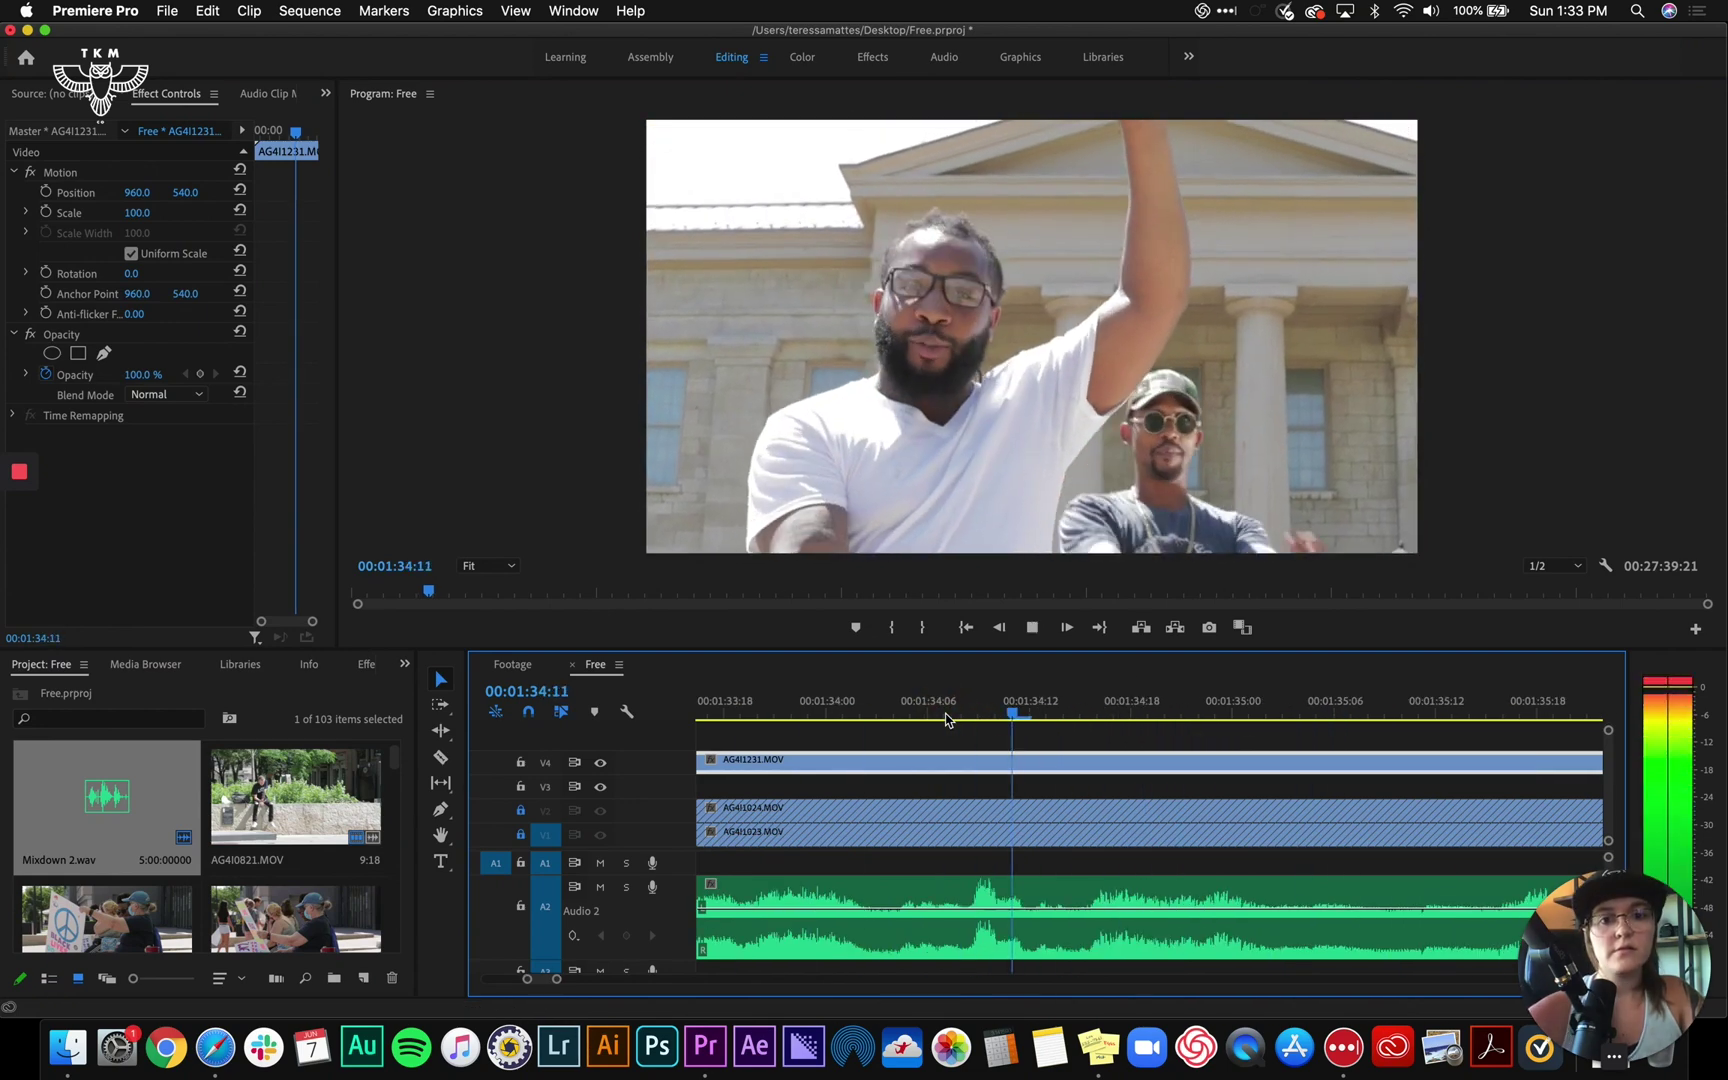
key(minus)
key(minus)
key(minus)
key(minus)
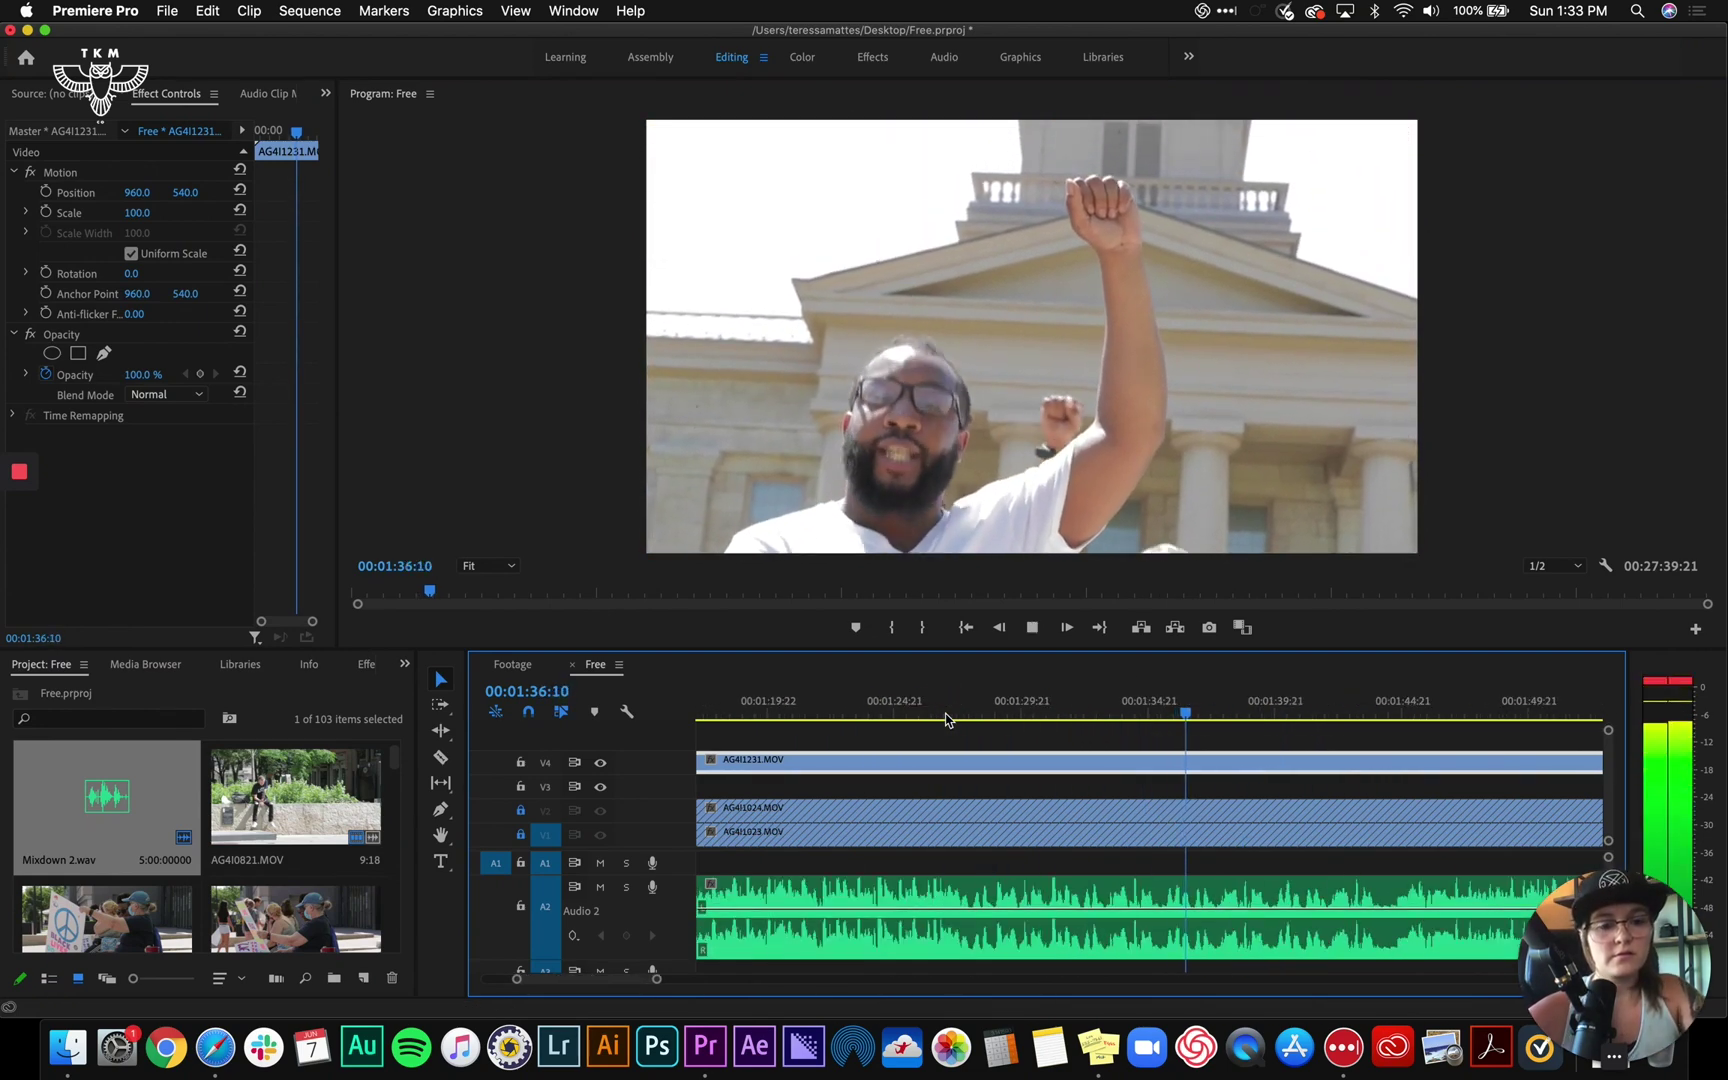
Keep checking sync from about 1:50 through 2:19 with the timeline zoomed out
key(space)
scroll(1296, 781, right, 3)
click(1418, 710)
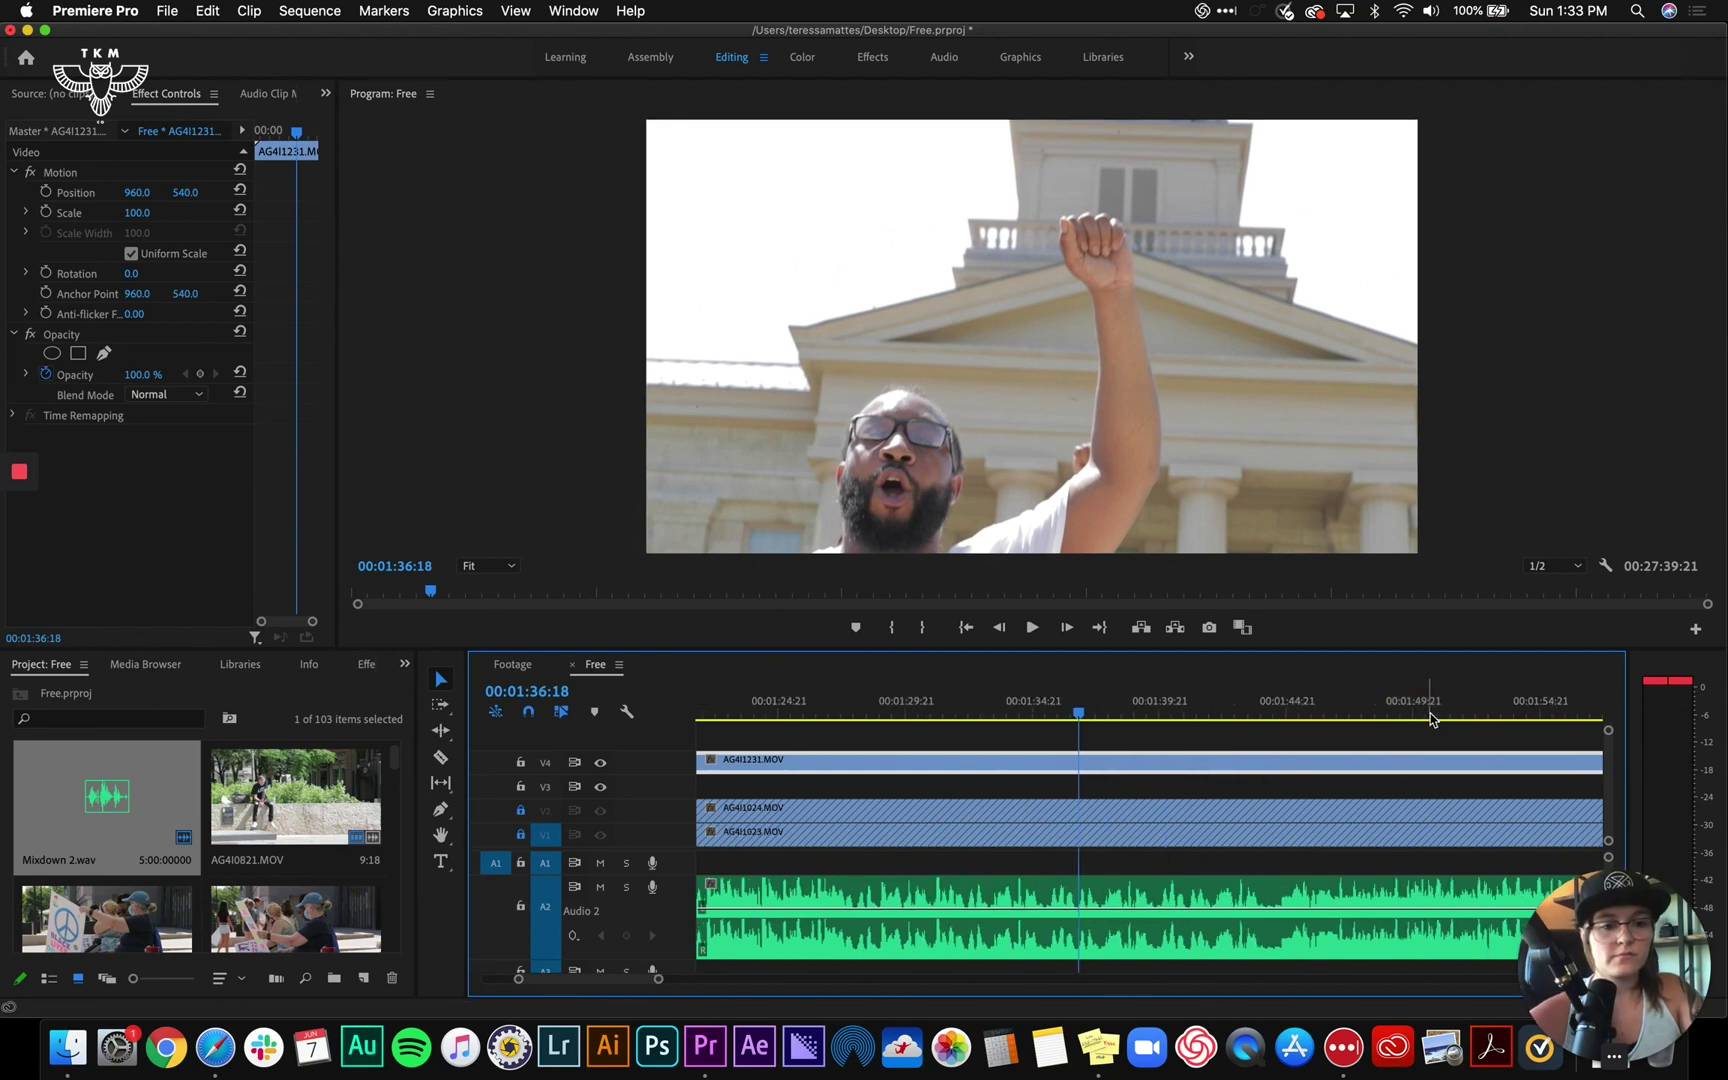
key(space)
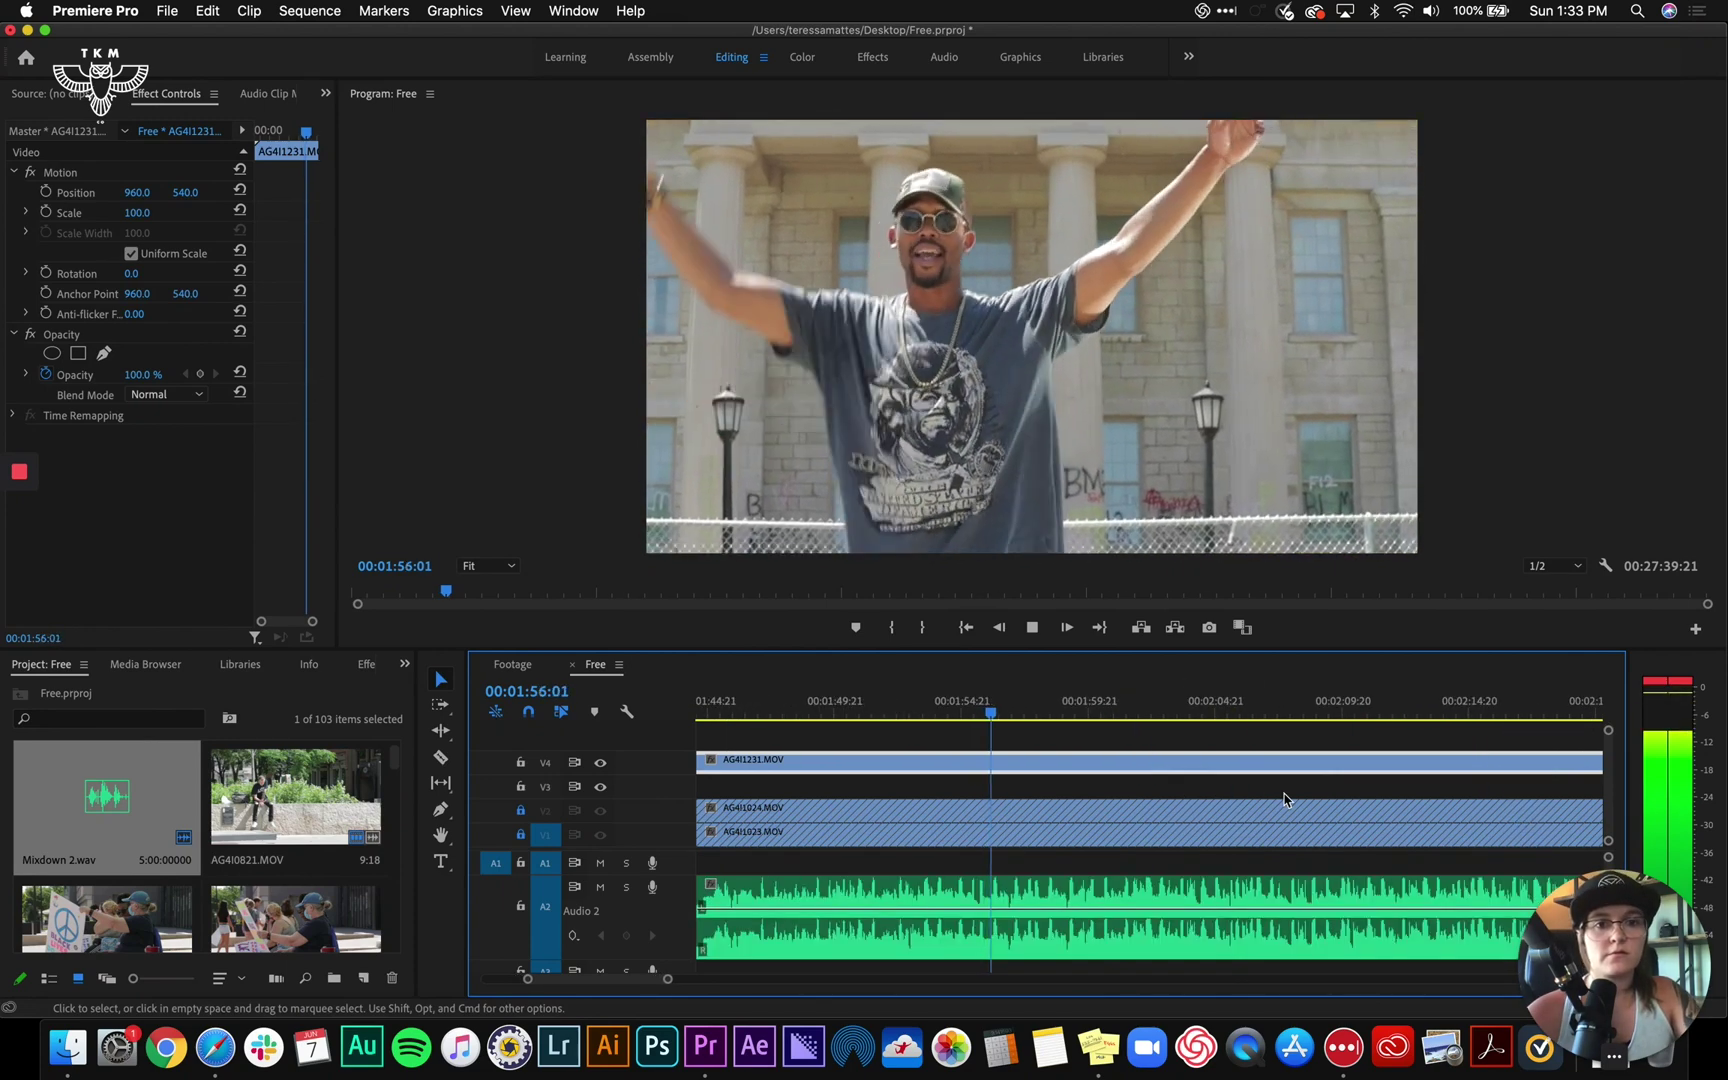
click(1397, 703)
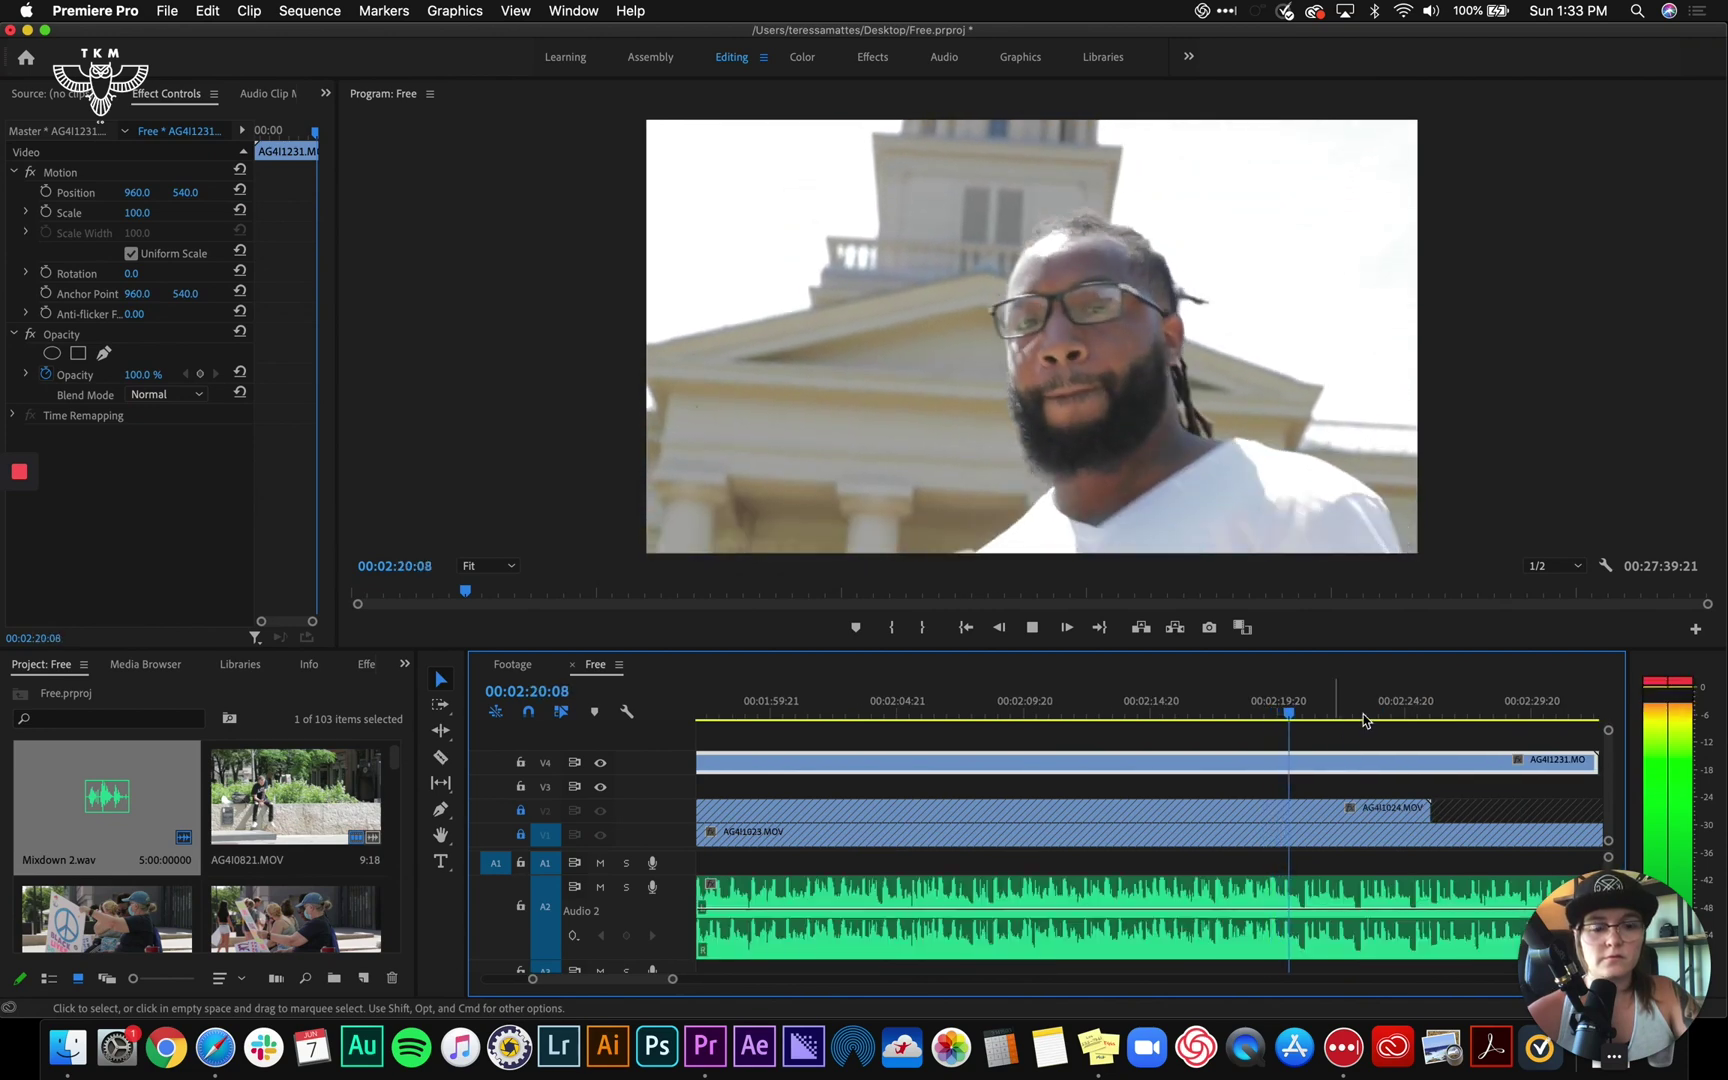
click(856, 714)
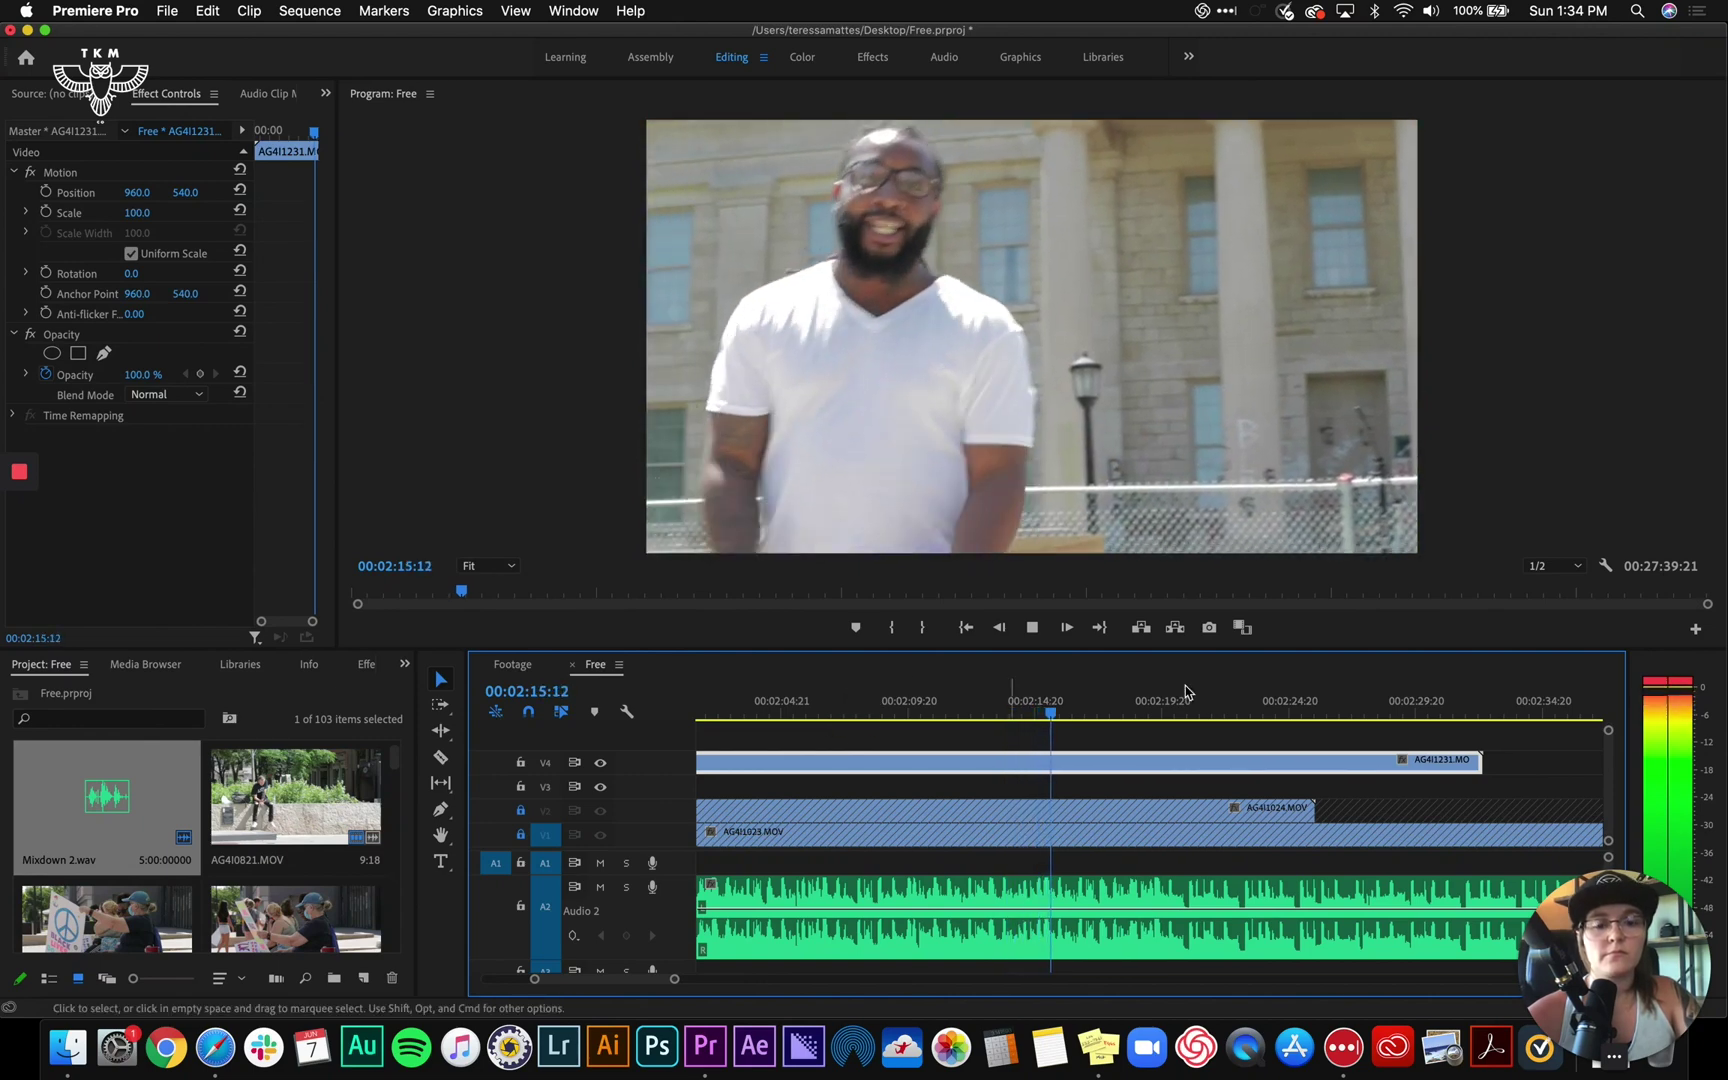
key(minus)
key(minus)
key(minus)
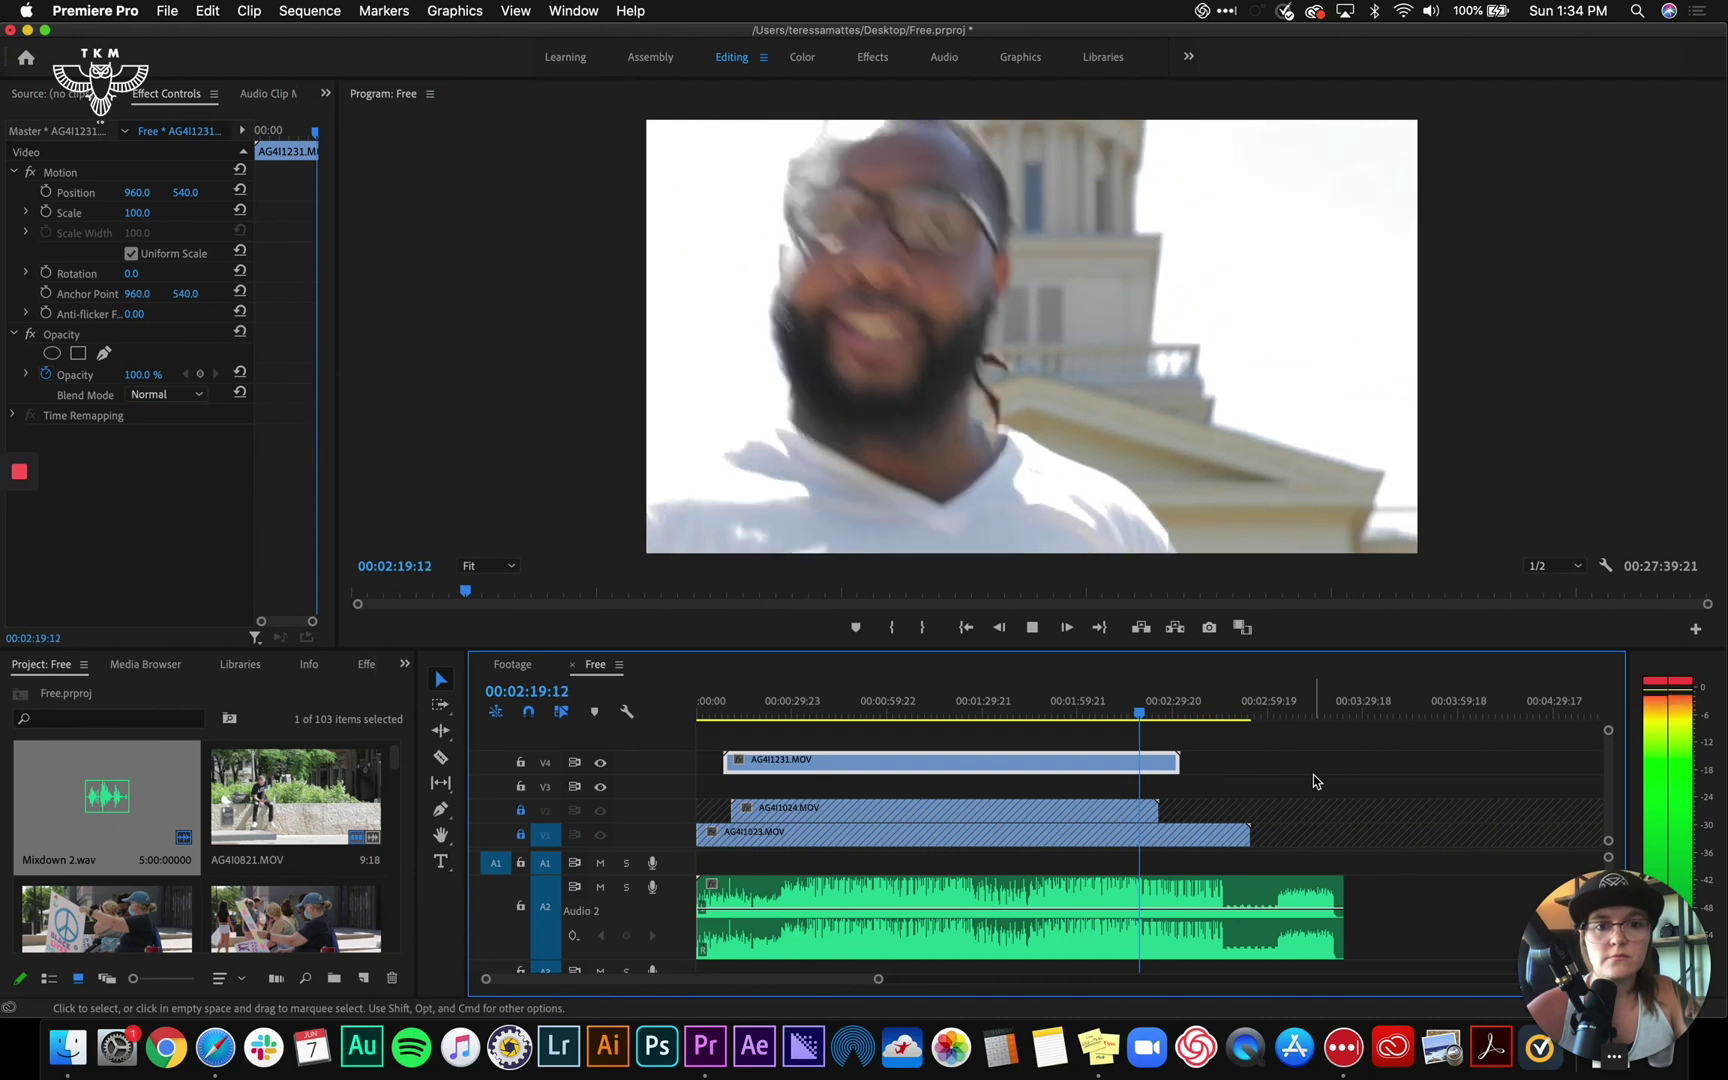
click(1315, 781)
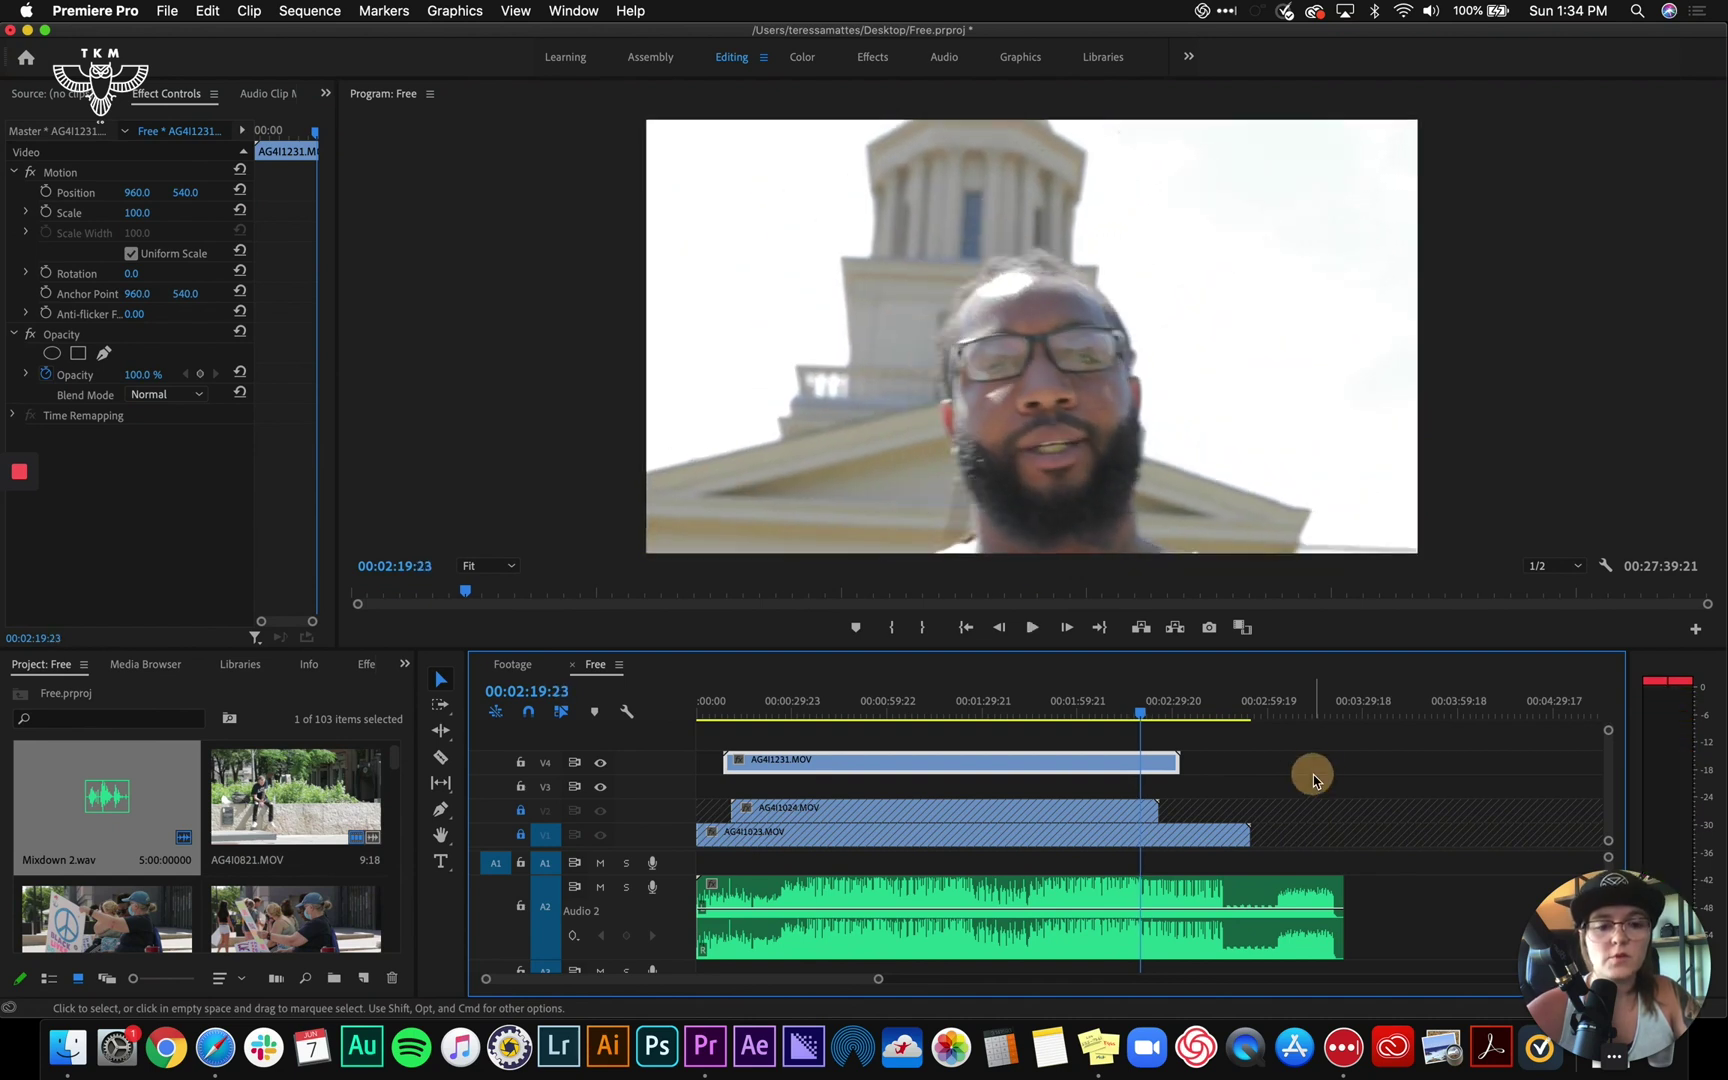
Move AG4I1231.MOV from V4 down onto track V3
click(840, 765)
drag(840, 765, 845, 790)
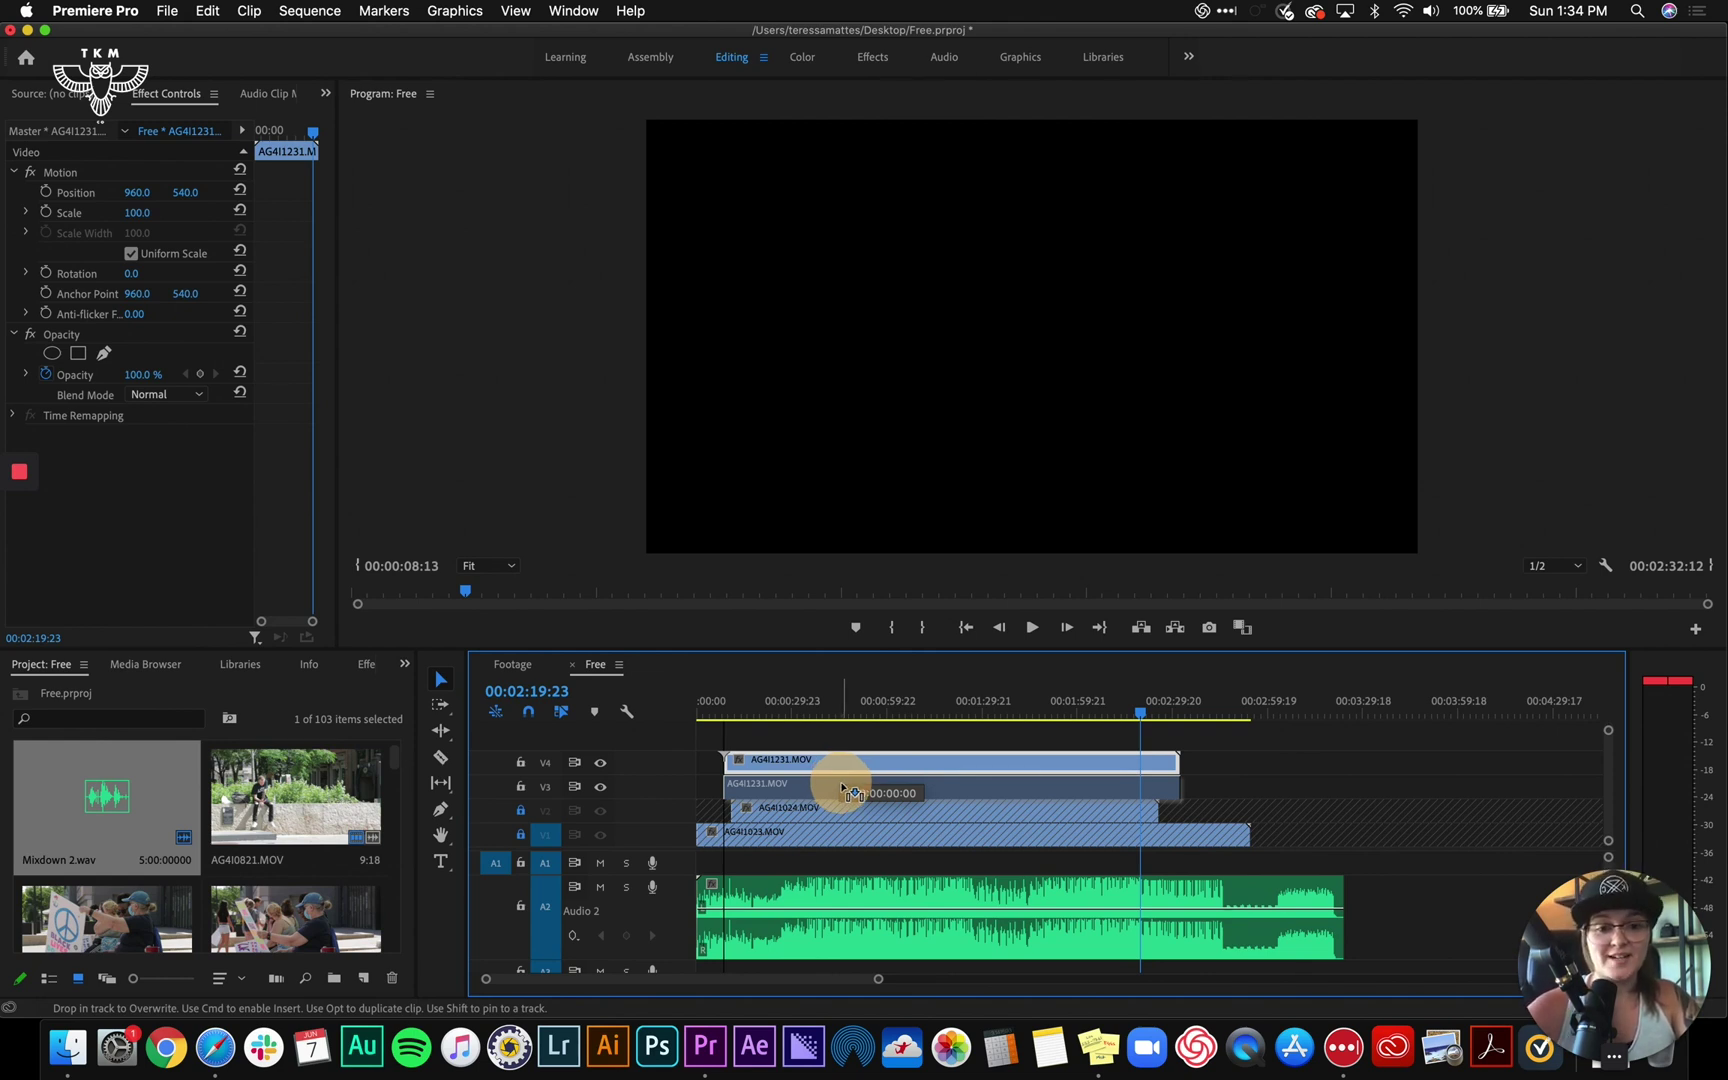
drag(845, 790, 846, 790)
click(887, 746)
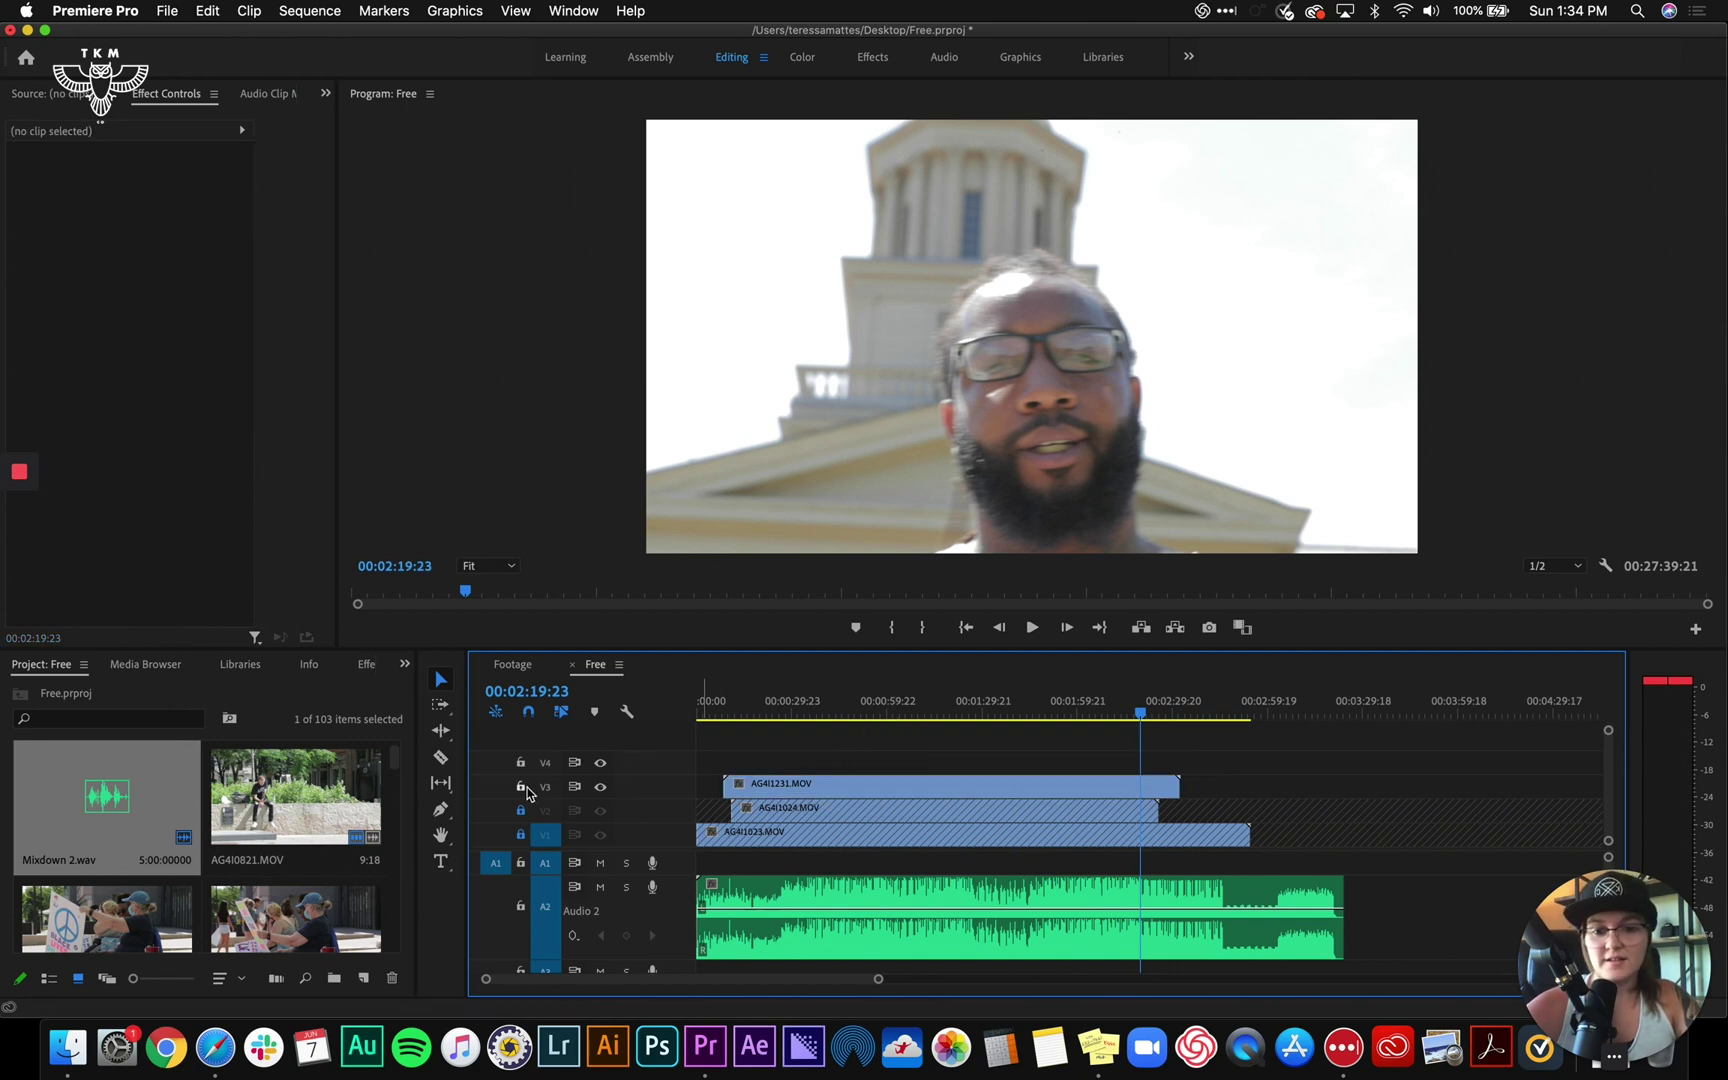
Lock track V3 to protect the synced clip
key(minus)
key(minus)
key(minus)
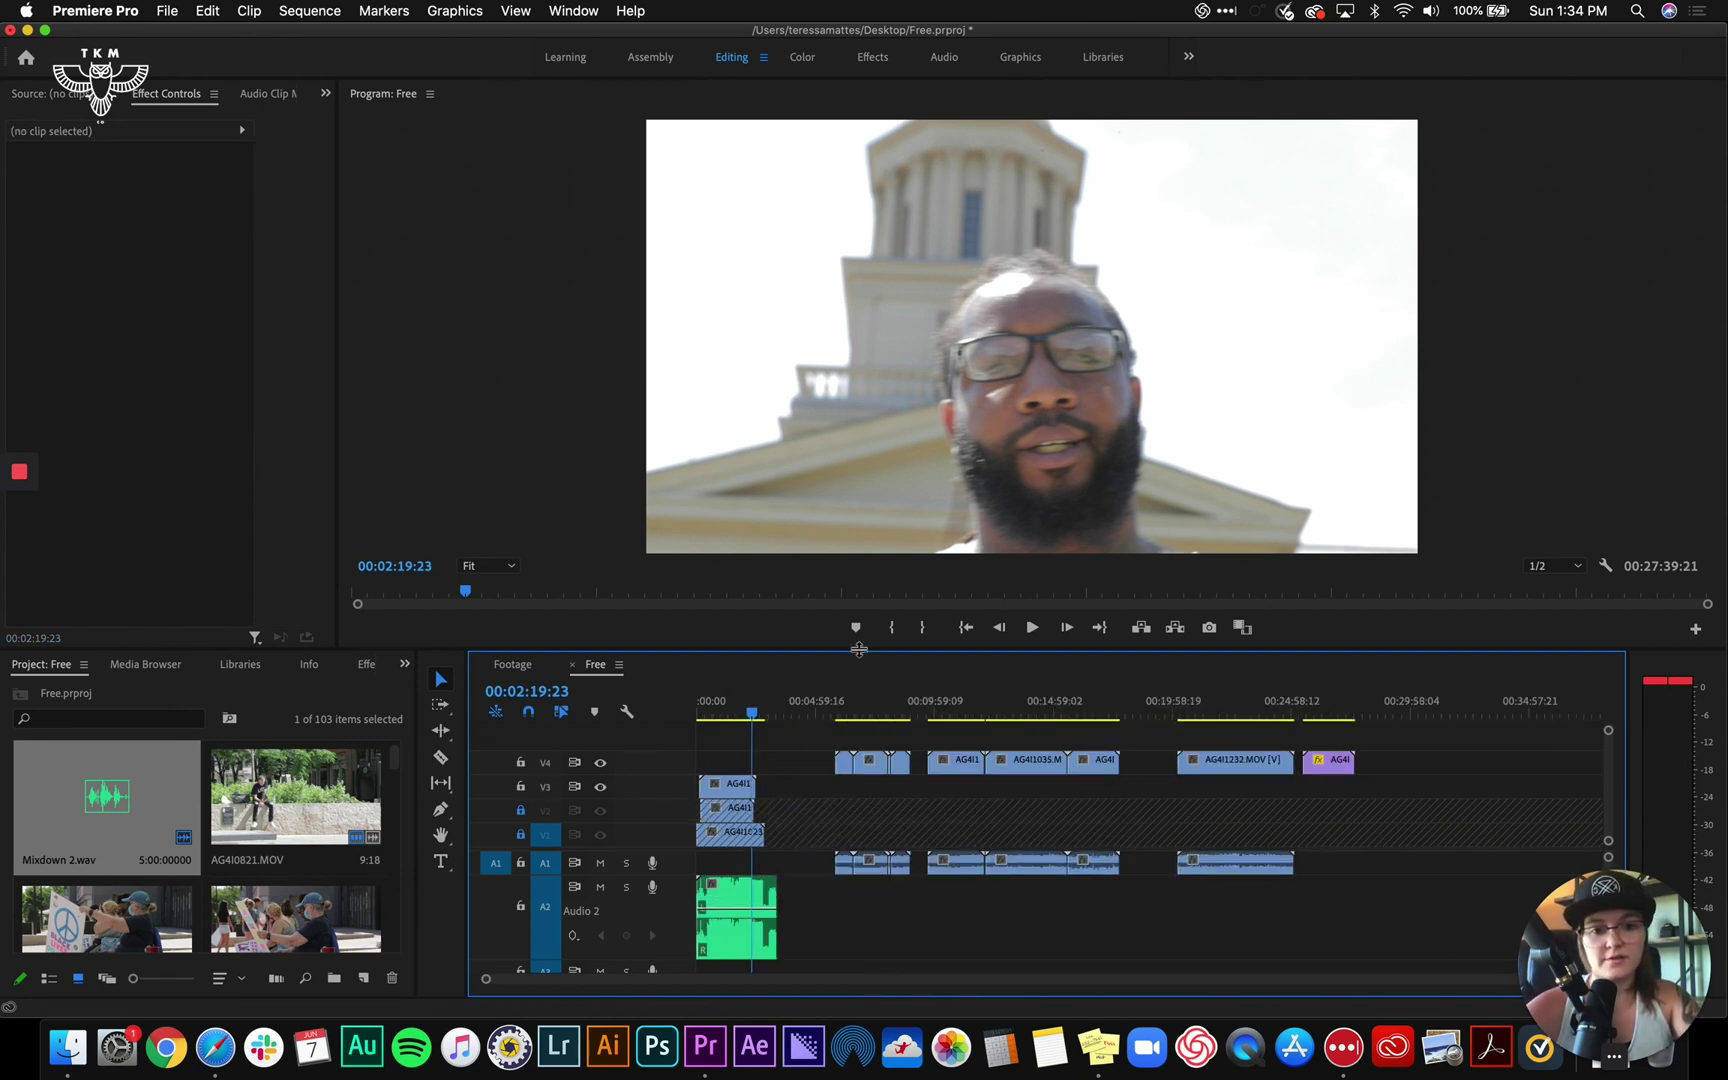
key(equal)
key(equal)
key(equal)
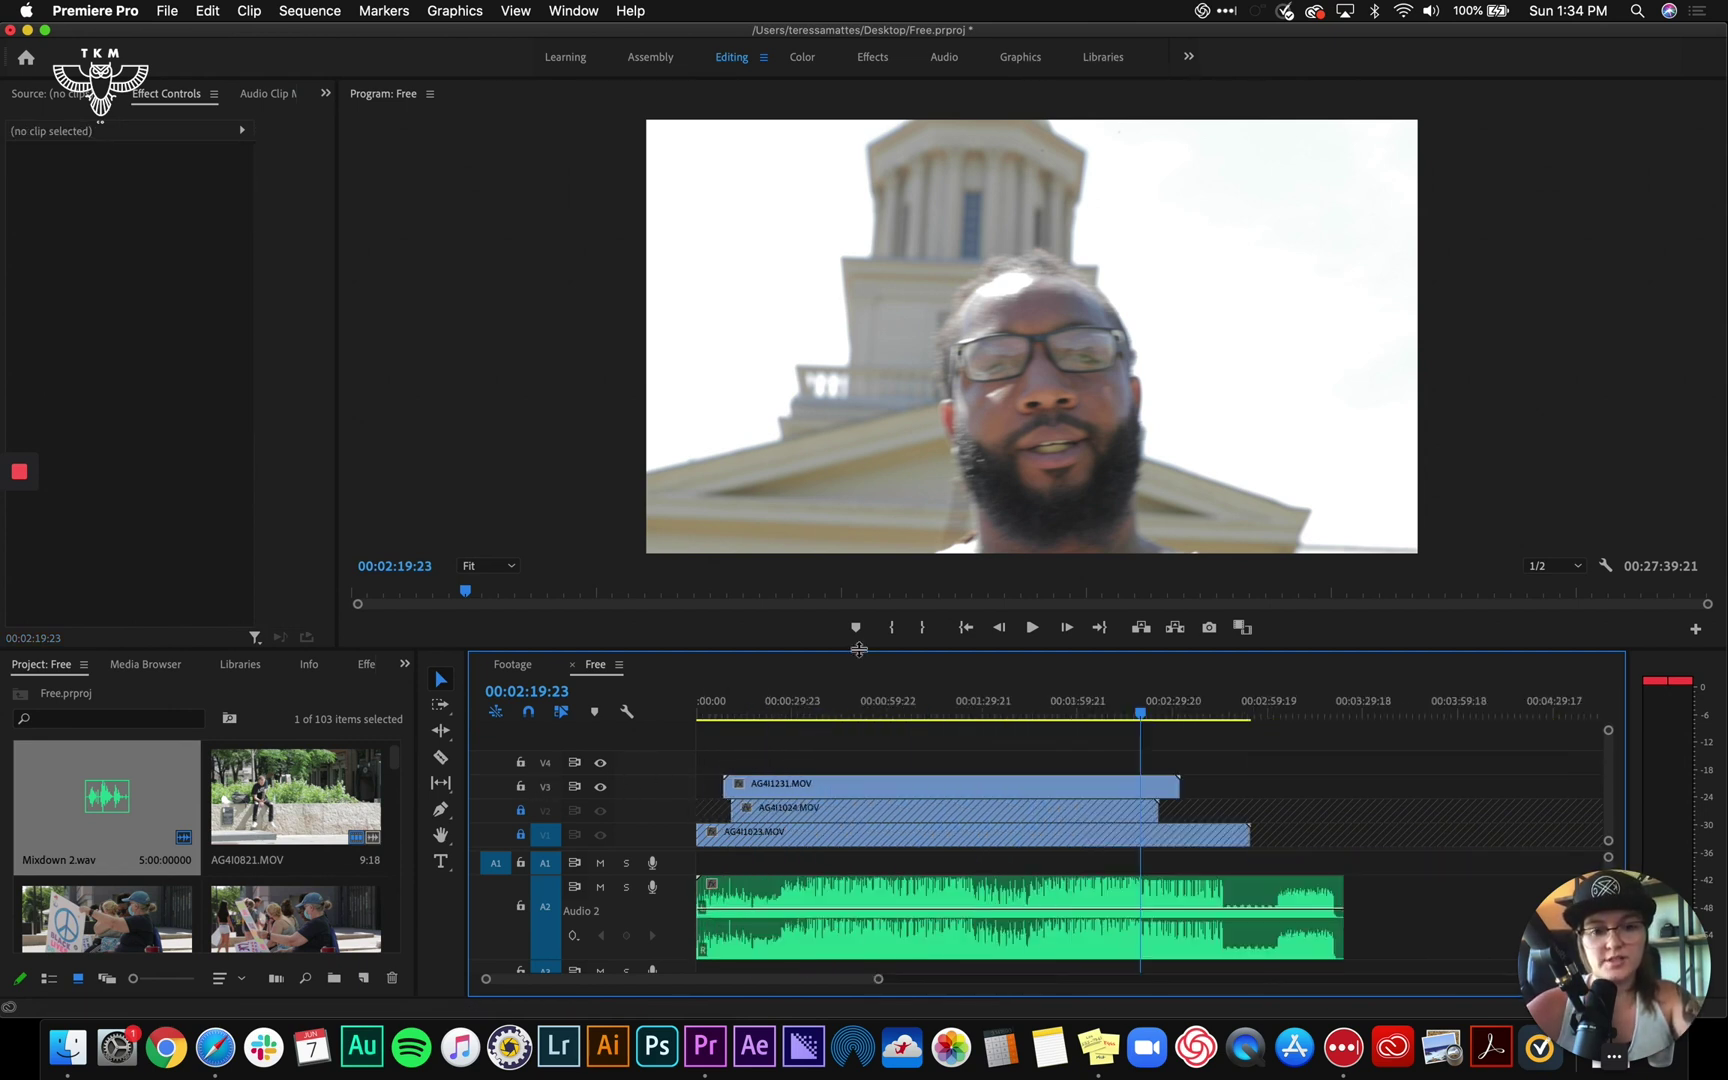
click(520, 786)
key(minus)
key(minus)
key(minus)
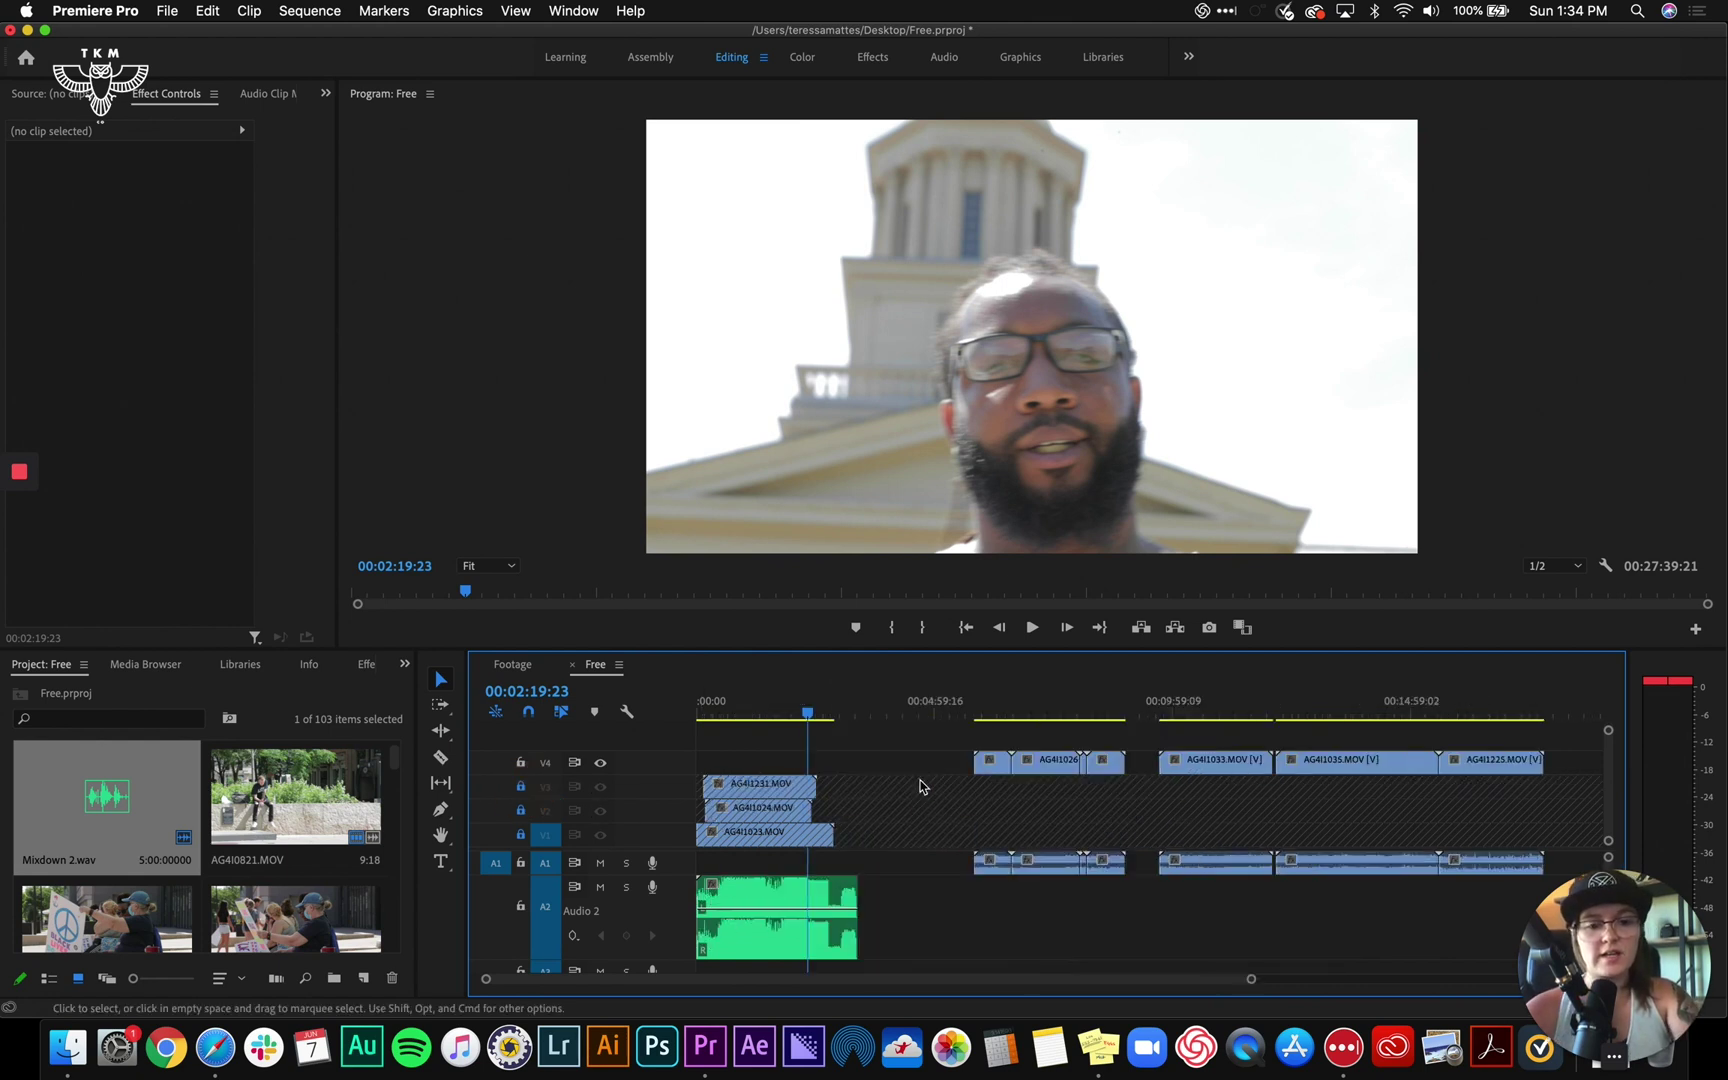